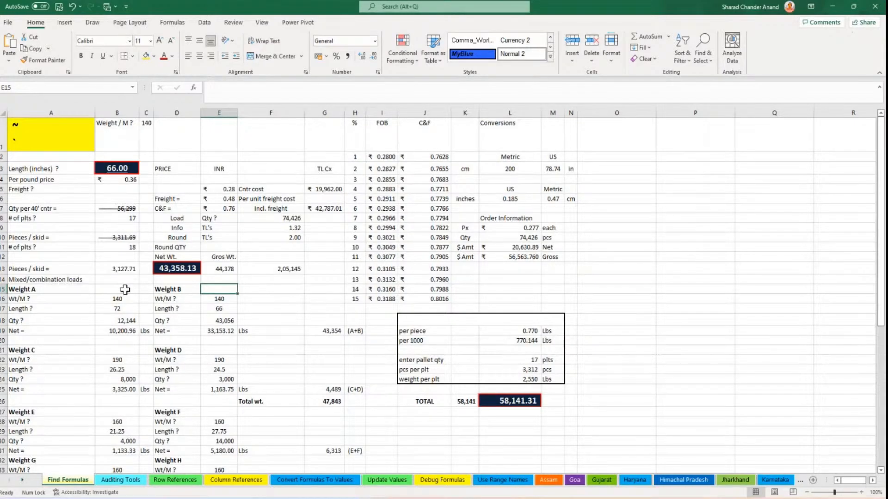
# Display the formulas instead of the results on the Find Formulas sheet and look across its columns.
pyautogui.click(41, 134)
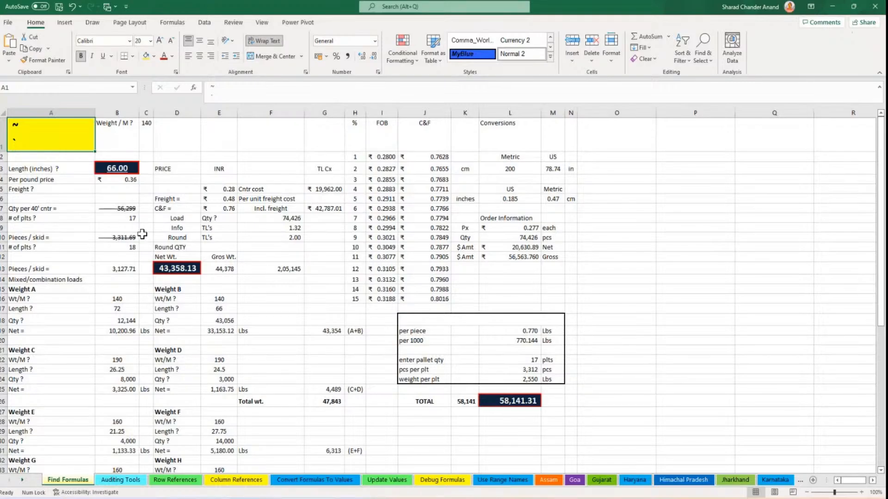
pyautogui.hotkey('ctrl', '`')
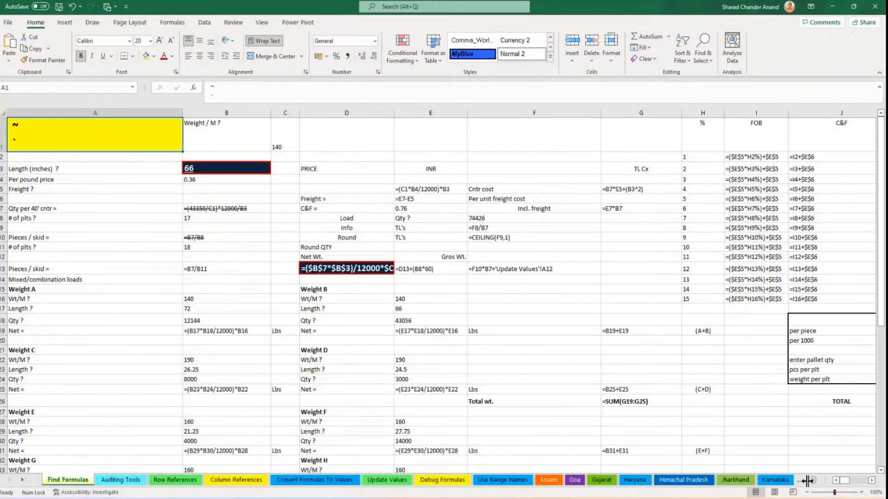
pyautogui.moveTo(831, 481); pyautogui.dragTo(413, 480)
pyautogui.moveTo(525, 481); pyautogui.dragTo(573, 481)
pyautogui.moveTo(482, 169); pyautogui.dragTo(509, 291)
pyautogui.click(550, 430)
pyautogui.moveTo(598, 480); pyautogui.dragTo(505, 486)
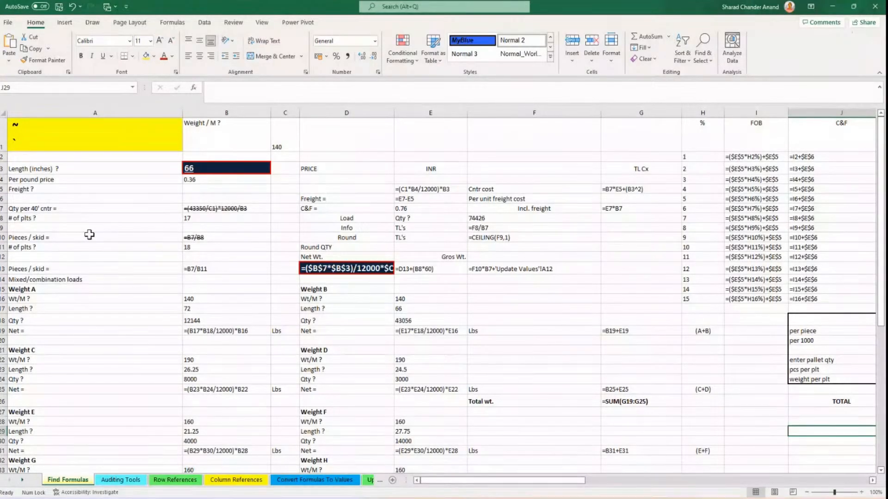
# Switch the sheet back to showing results and auto-fit the width of all its columns.
pyautogui.hotkey('ctrl', '`')
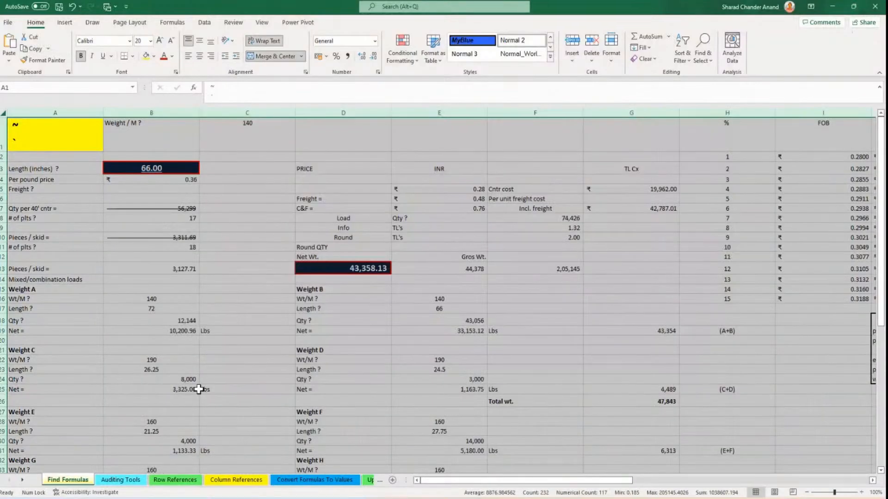
pyautogui.click(167, 331)
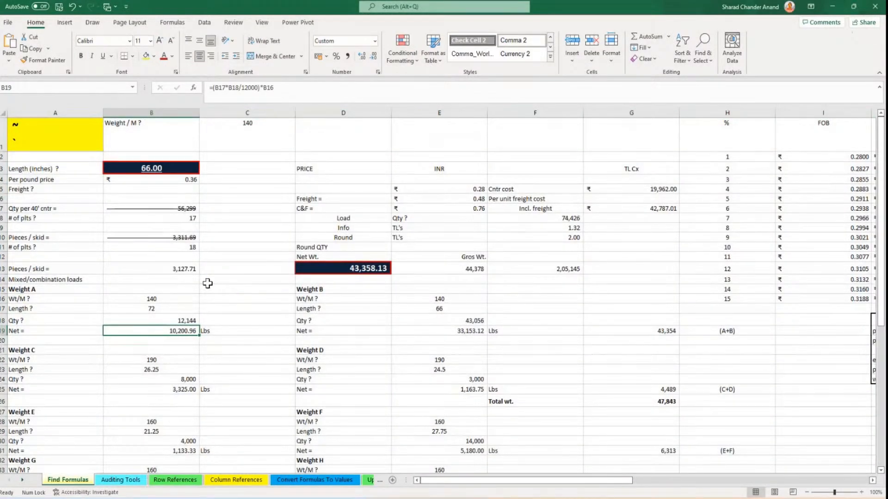
pyautogui.click(7, 116)
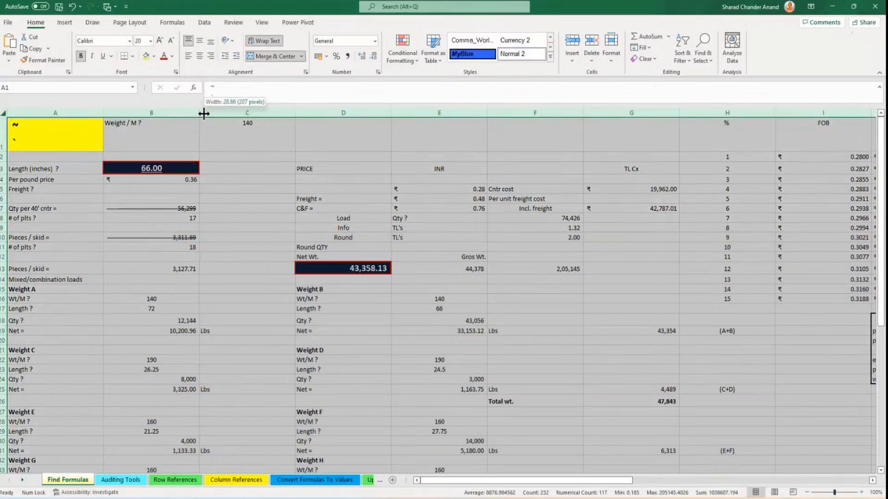
pyautogui.doubleClick(200, 113)
pyautogui.moveTo(353, 218); pyautogui.dragTo(358, 226)
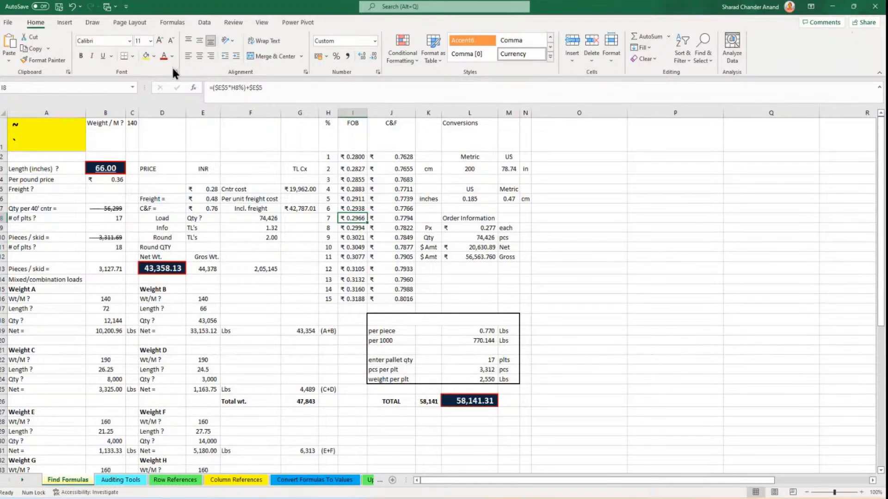
# Turn on Show Formulas to view the sheet's formulas, then turn it off again.
pyautogui.click(173, 22)
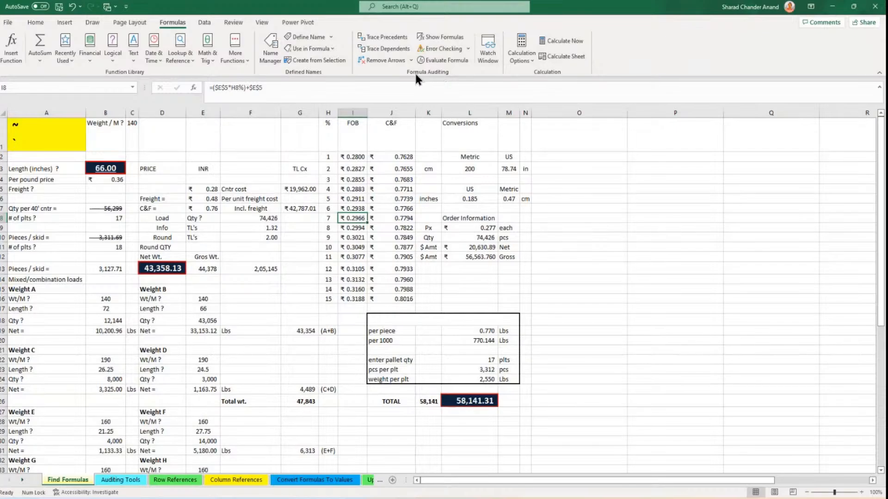
pyautogui.click(437, 37)
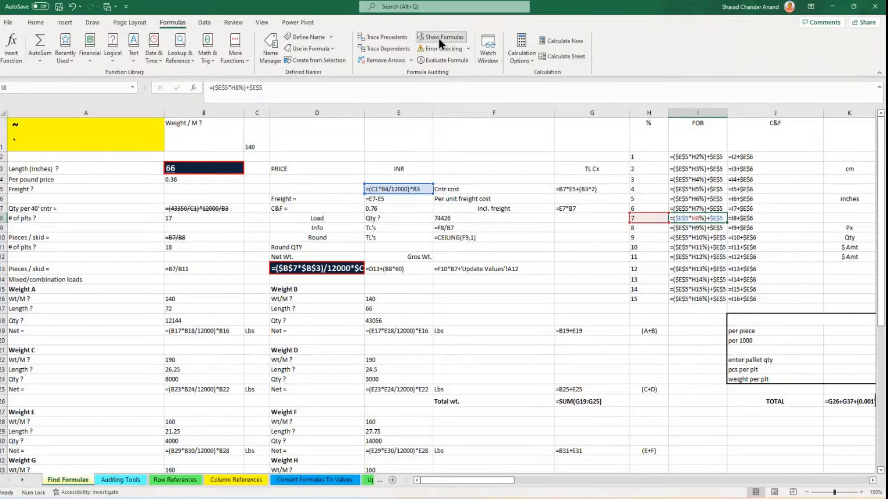
pyautogui.moveTo(473, 481)
pyautogui.mouseDown()
pyautogui.moveTo(600, 485)
pyautogui.moveTo(472, 483)
pyautogui.mouseUp()
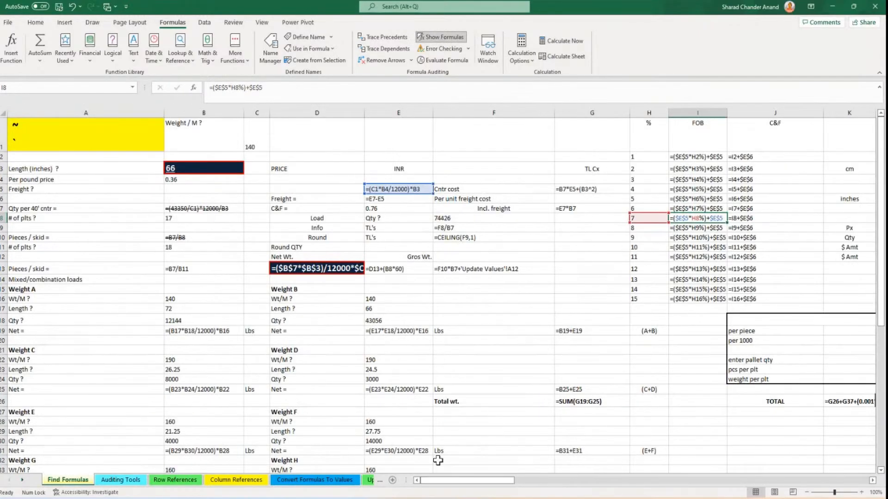
pyautogui.click(475, 312)
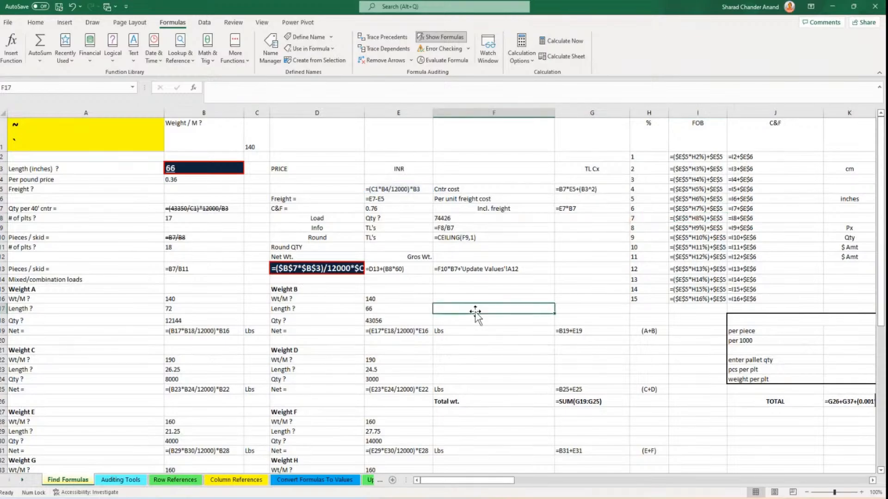
pyautogui.click(451, 38)
pyautogui.click(451, 39)
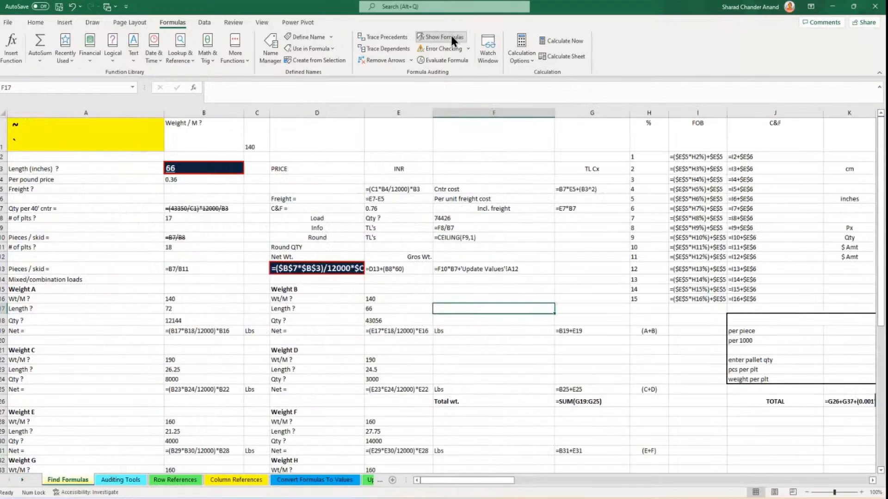
pyautogui.click(450, 39)
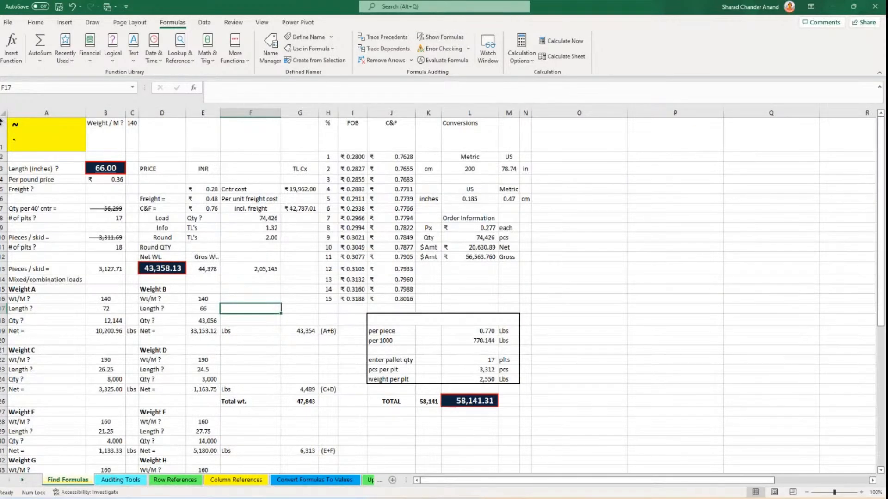
# Toggle the formula display on and off once more and inspect the formulas in the dark highlighted cells D13 and L26.
pyautogui.click(13, 130)
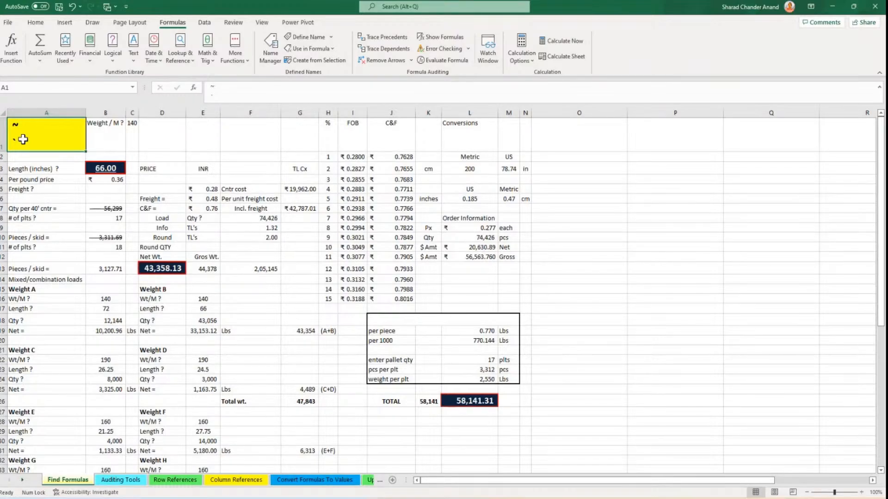
pyautogui.click(443, 40)
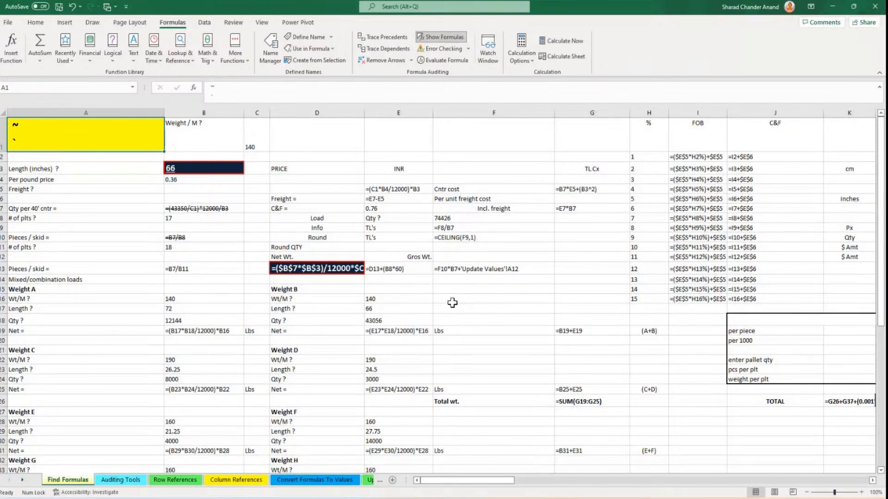
pyautogui.click(428, 36)
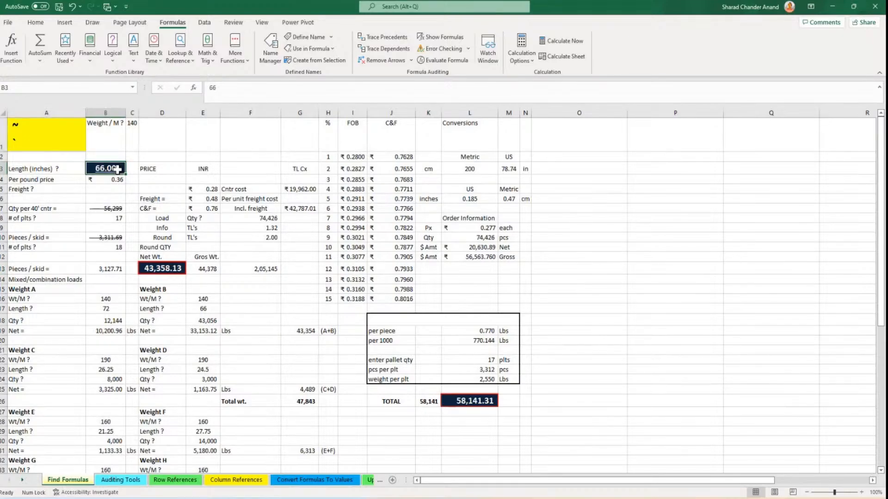
pyautogui.click(182, 273)
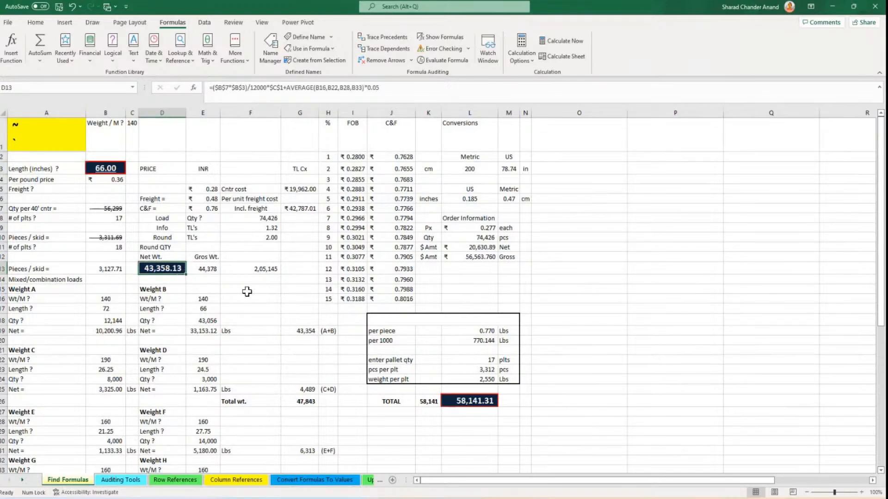
pyautogui.click(487, 401)
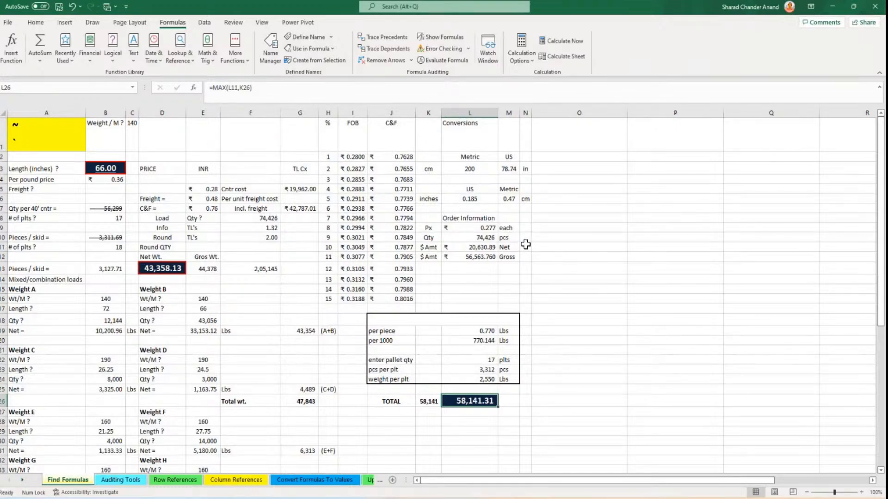
# Select every cell containing a formula on the sheet and look over the selected cells.
pyautogui.click(37, 23)
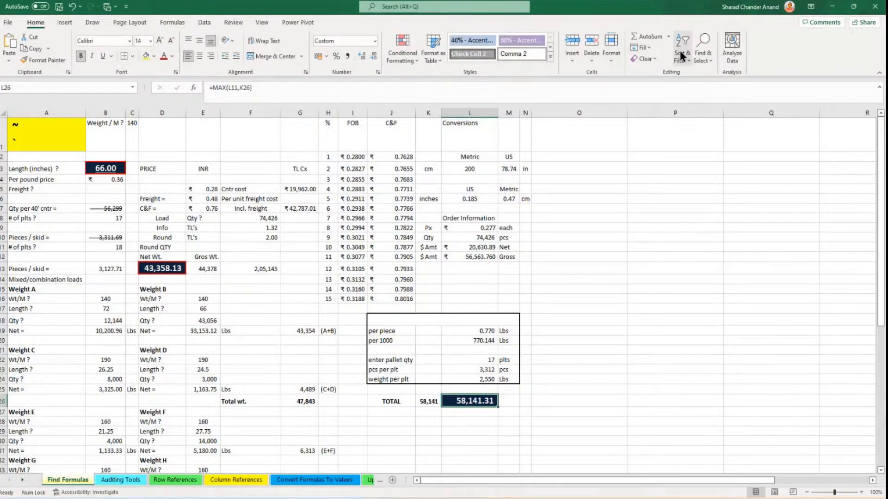
pyautogui.click(703, 56)
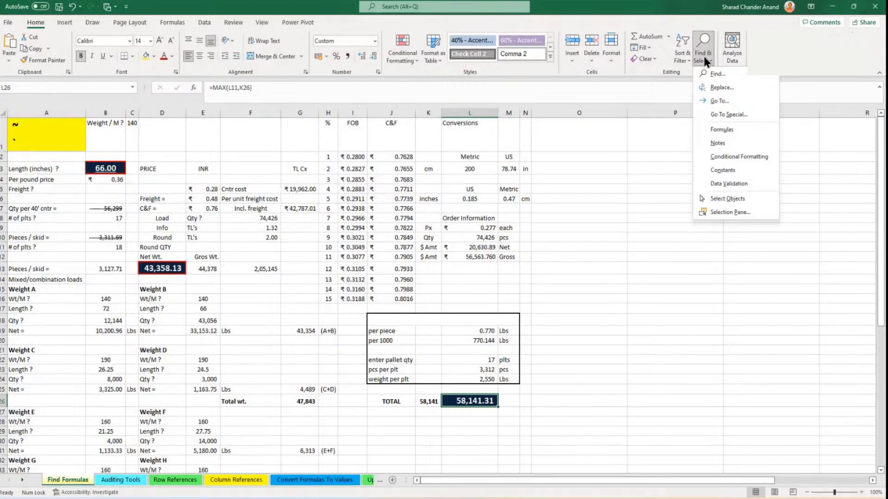
pyautogui.click(722, 129)
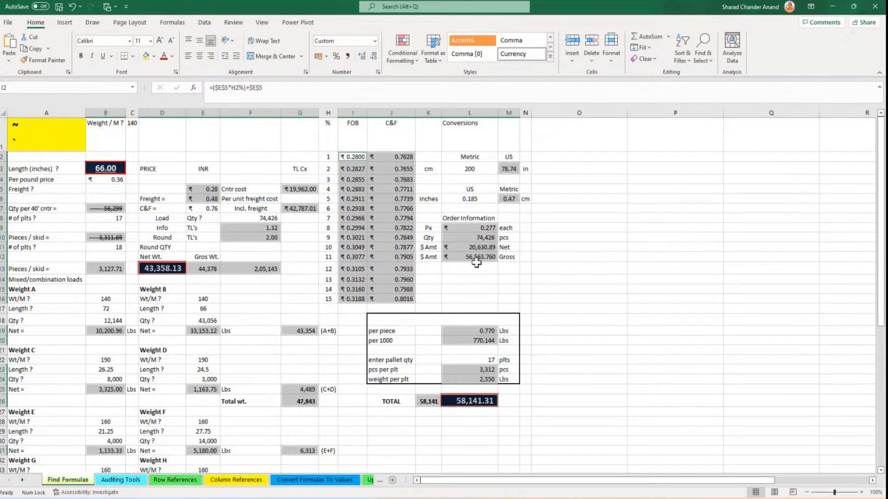
pyautogui.scroll(-3, 463, 305)
pyautogui.scroll(3, 416, 317)
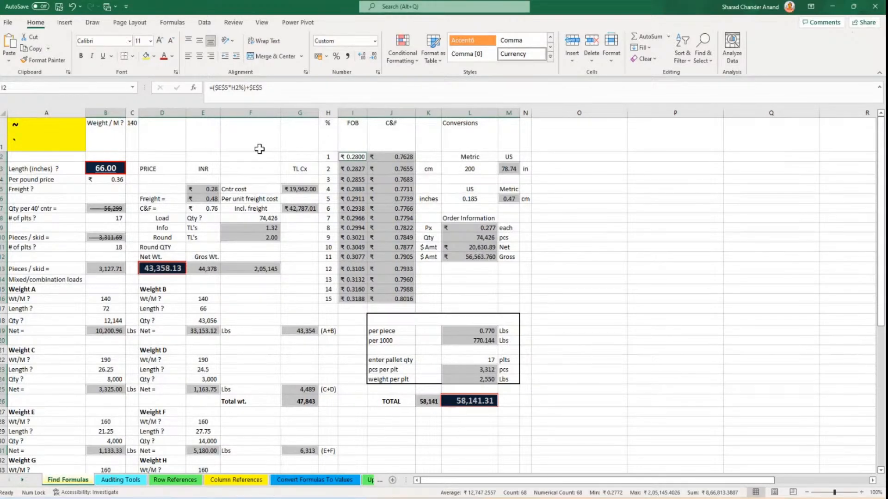
pyautogui.scroll(-3, 250, 164)
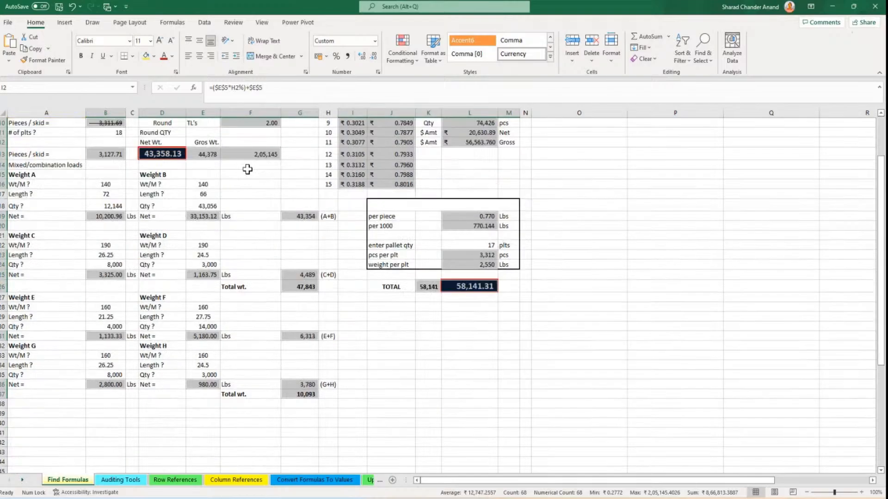
pyautogui.scroll(-4, 248, 168)
pyautogui.scroll(7, 246, 184)
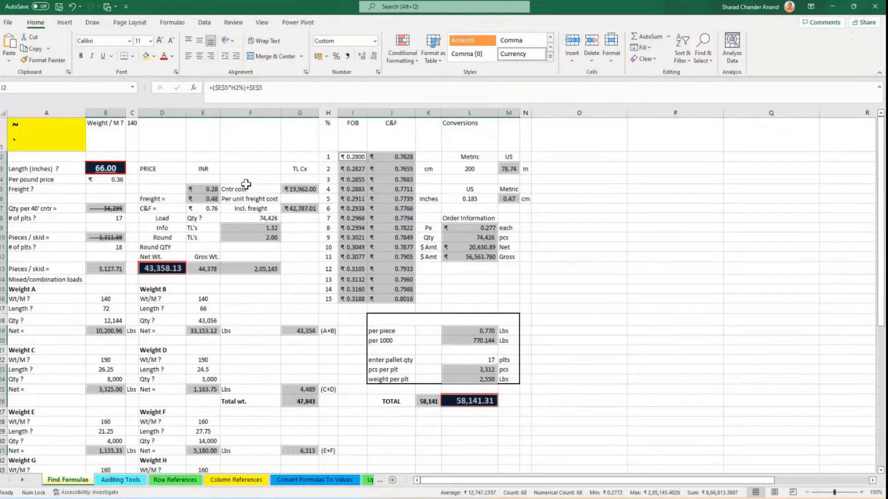
pyautogui.scroll(-9, 245, 190)
pyautogui.scroll(6, 245, 196)
pyautogui.scroll(3, 245, 196)
# Fill the selected formula cells with the lightest green theme colour and check the shading across the sheet.
pyautogui.click(154, 55)
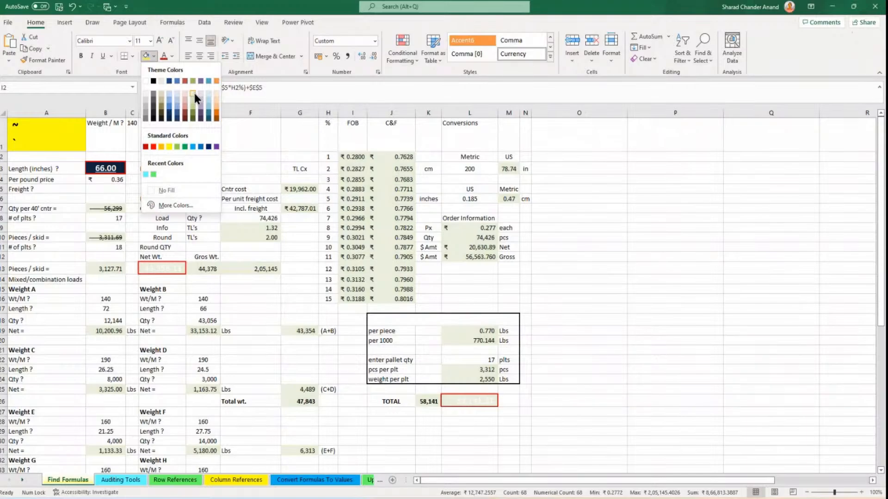
pyautogui.click(193, 90)
pyautogui.click(575, 267)
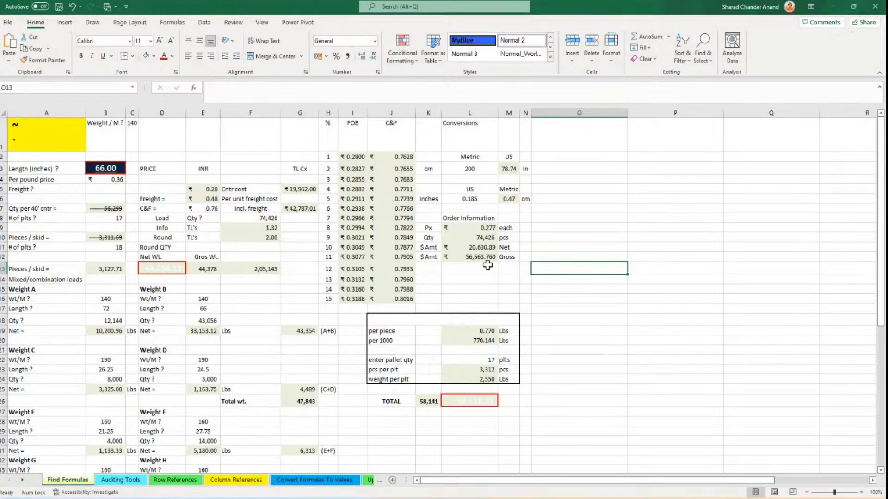
pyautogui.scroll(-2, 436, 289)
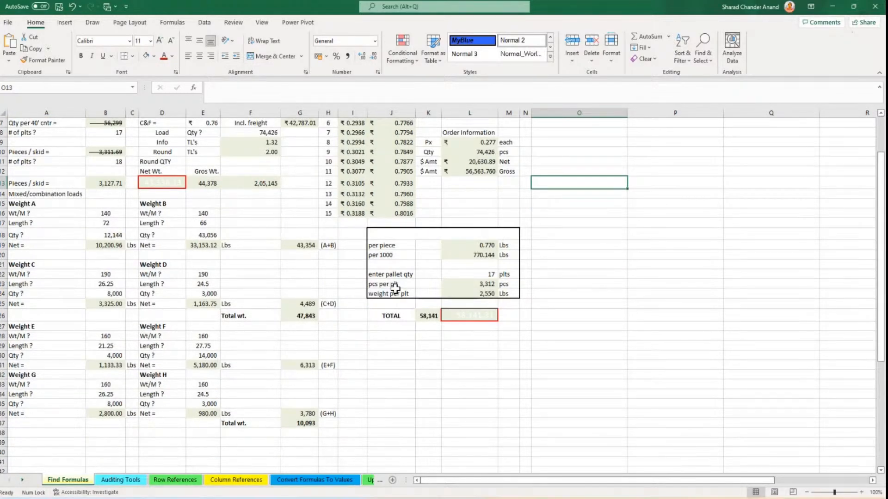
pyautogui.scroll(2, 395, 289)
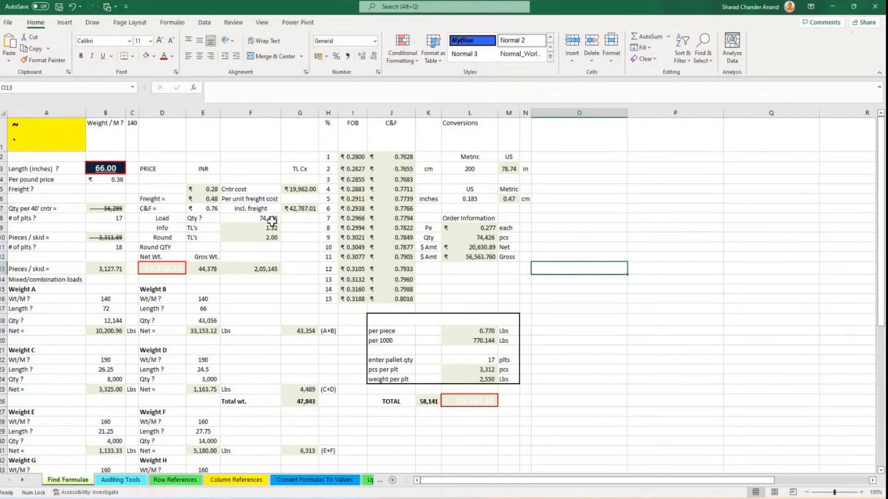
# Use Go To Special to select all the formula cells, then clear the selection.
pyautogui.click(703, 61)
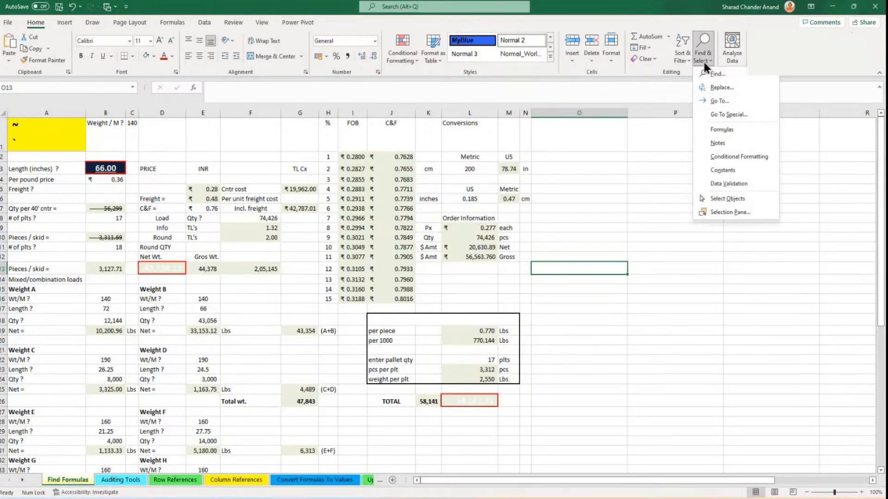
pyautogui.click(710, 117)
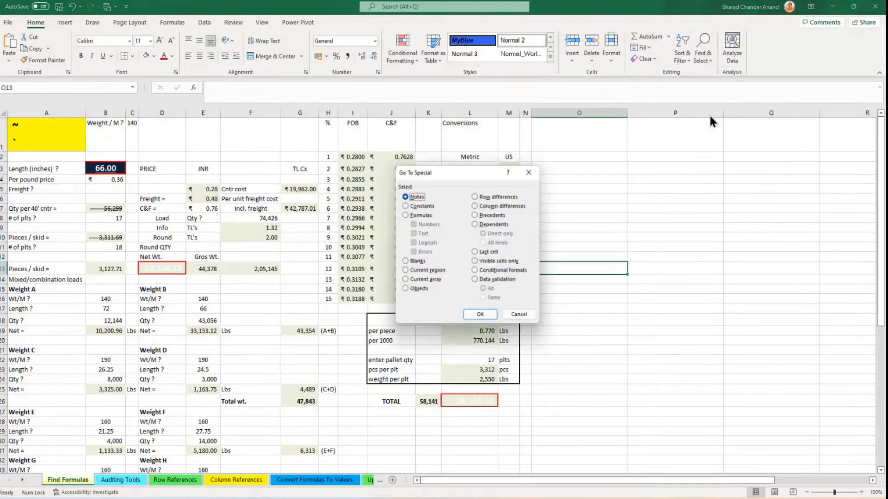
pyautogui.click(431, 207)
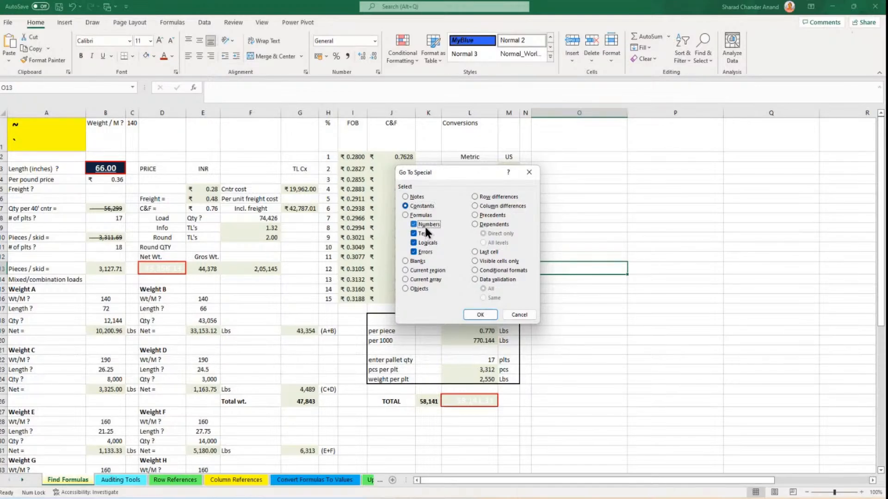
pyautogui.click(431, 223)
pyautogui.click(424, 234)
pyautogui.click(424, 243)
pyautogui.click(425, 251)
pyautogui.click(481, 314)
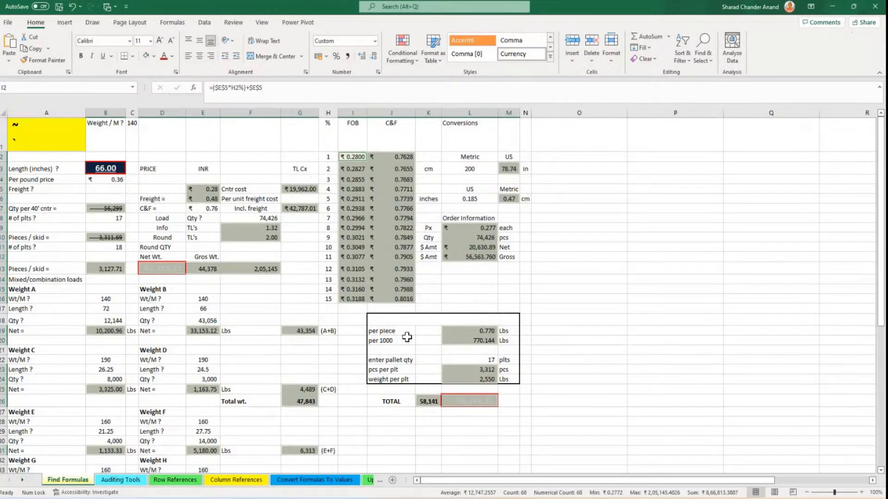
pyautogui.click(257, 155)
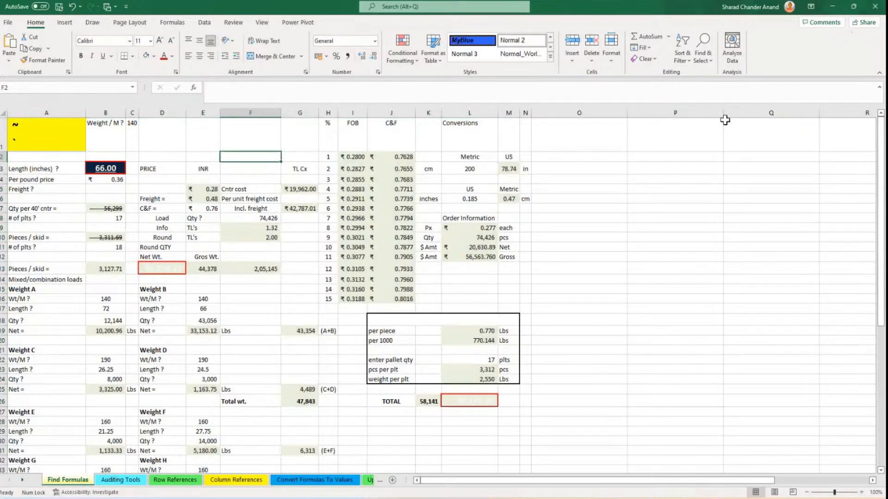
# Use Go To Special to select only the numeric constants on the sheet, excluding text, logicals and errors.
pyautogui.click(707, 56)
pyautogui.click(708, 114)
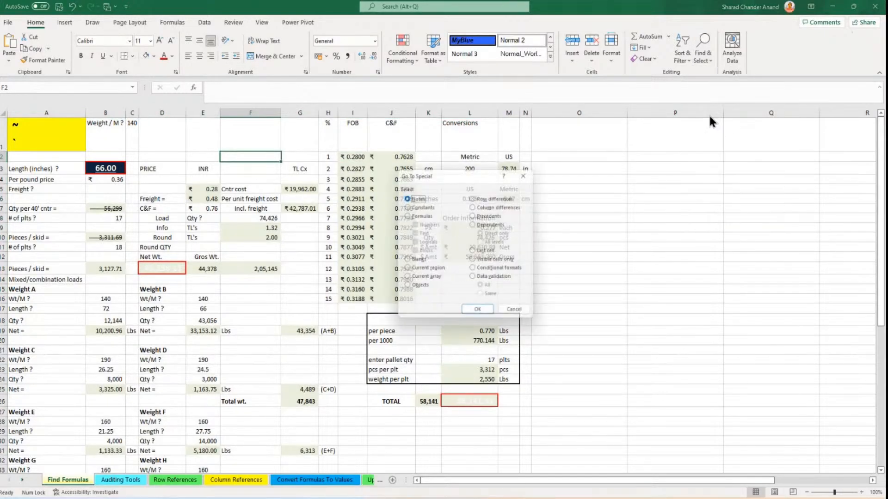
pyautogui.click(424, 206)
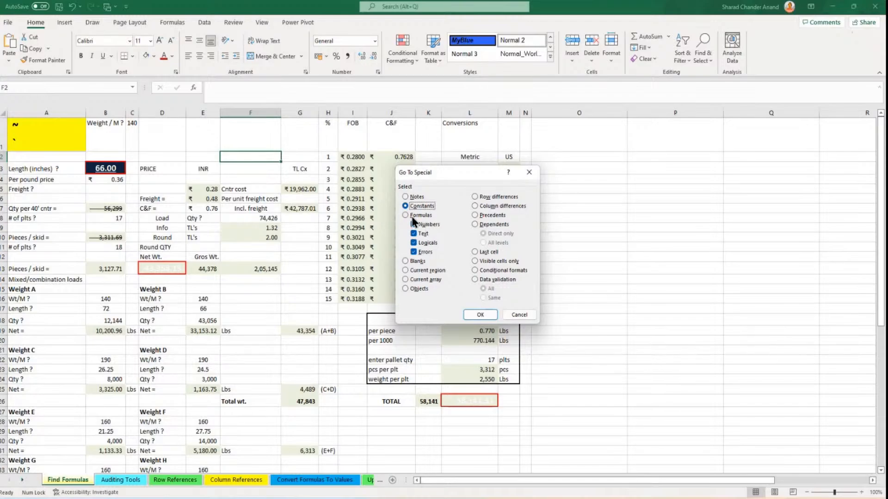
pyautogui.click(423, 233)
pyautogui.click(425, 243)
pyautogui.click(425, 251)
pyautogui.click(490, 312)
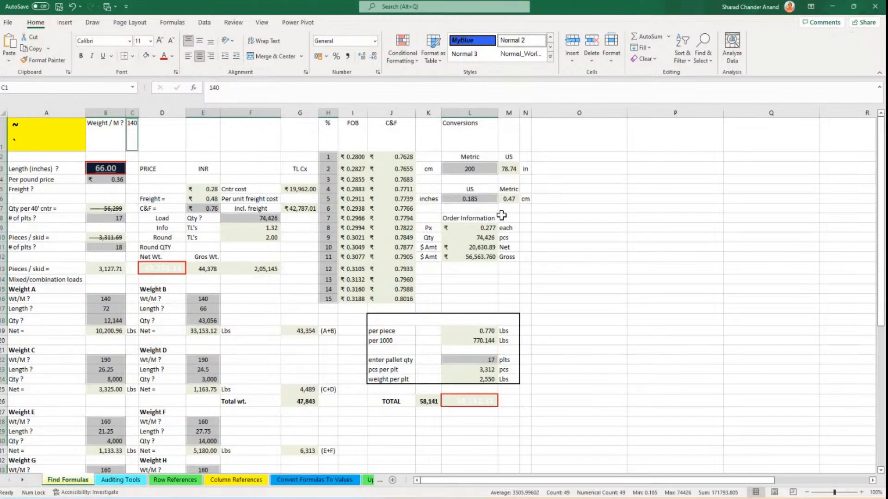
# Fill the selected numeric constant cells with the lightest red theme colour and clear the selection.
pyautogui.scroll(-2, 505, 258)
pyautogui.scroll(2, 261, 356)
pyautogui.click(153, 55)
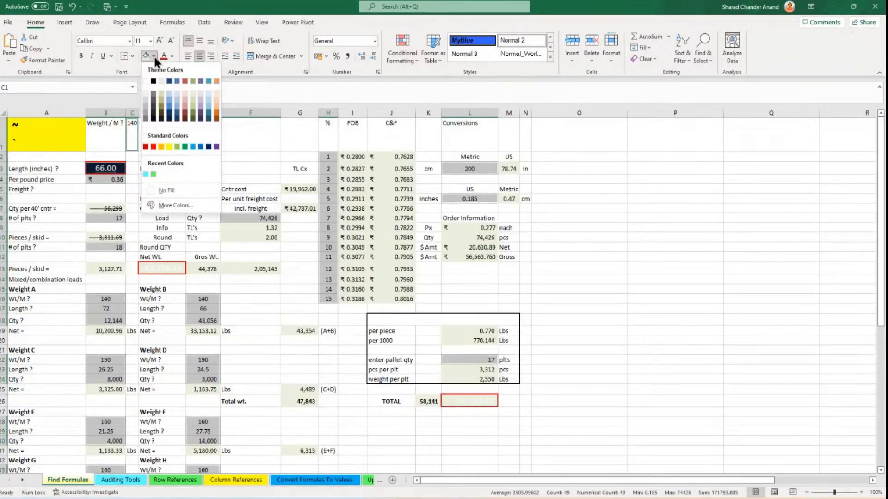
pyautogui.click(184, 95)
pyautogui.click(305, 308)
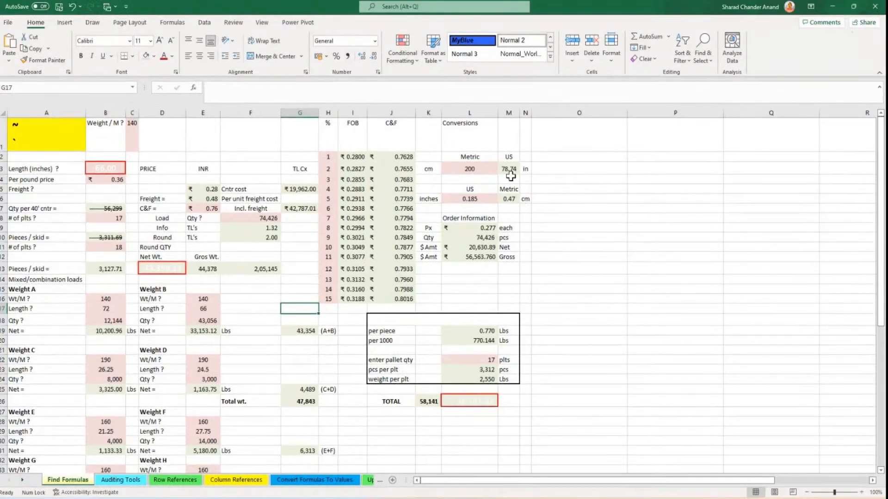
# Delete the US conversion formula in M3 and enter the formula +2*2 in P3.
pyautogui.click(509, 169)
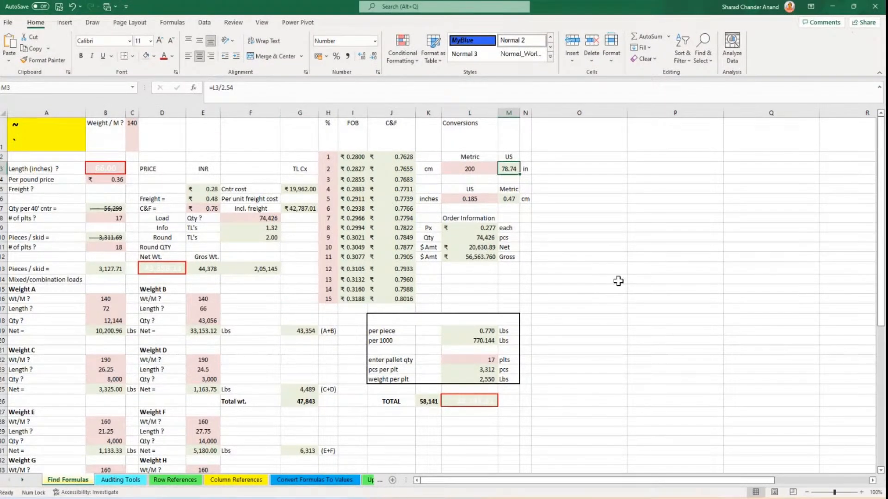
pyautogui.press('Delete')
pyautogui.press('Right')
pyautogui.press('Right')
pyautogui.press('Right')
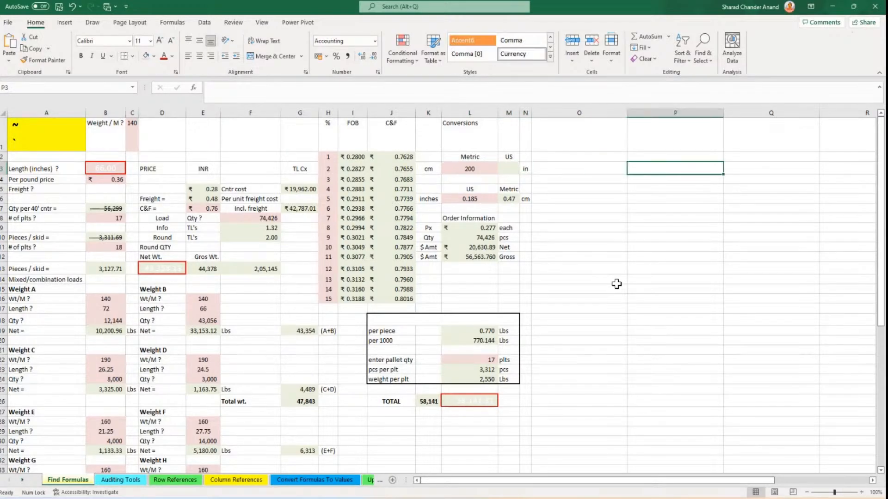
pyautogui.write('+2*2')
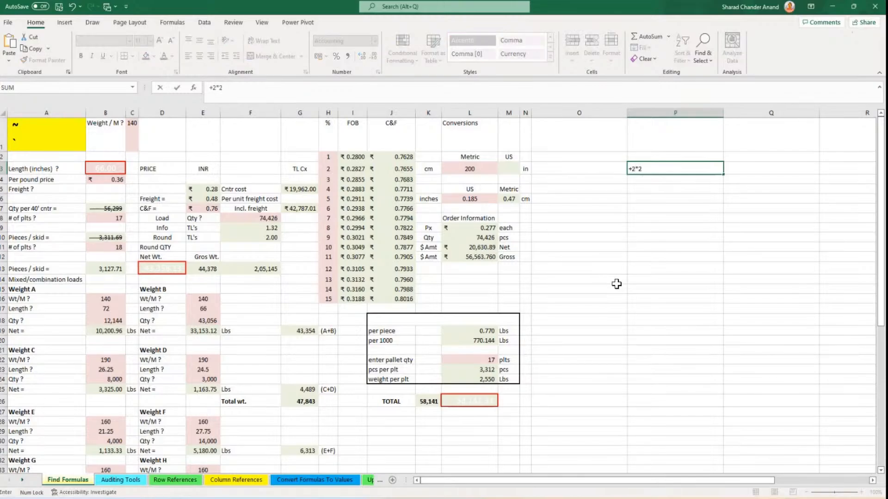
pyautogui.press('Return')
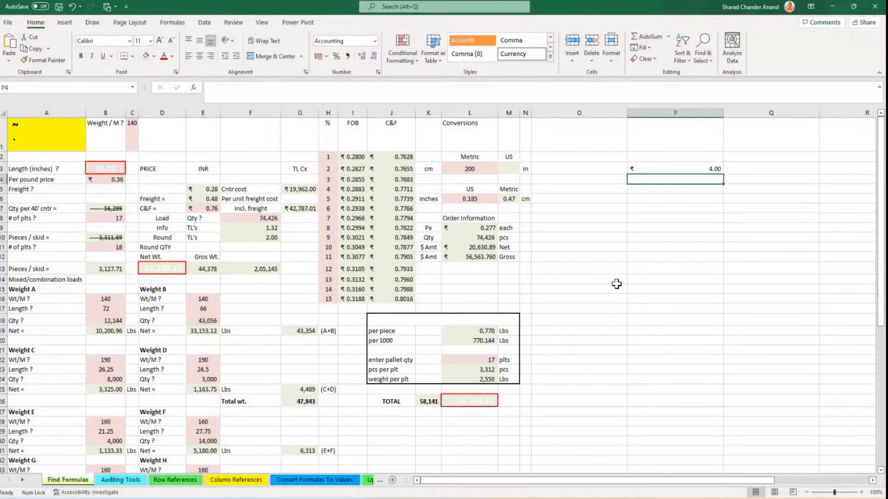
# Select all formula cells on the sheet again to check whether P3 is included, and clear the selection.
pyautogui.click(694, 57)
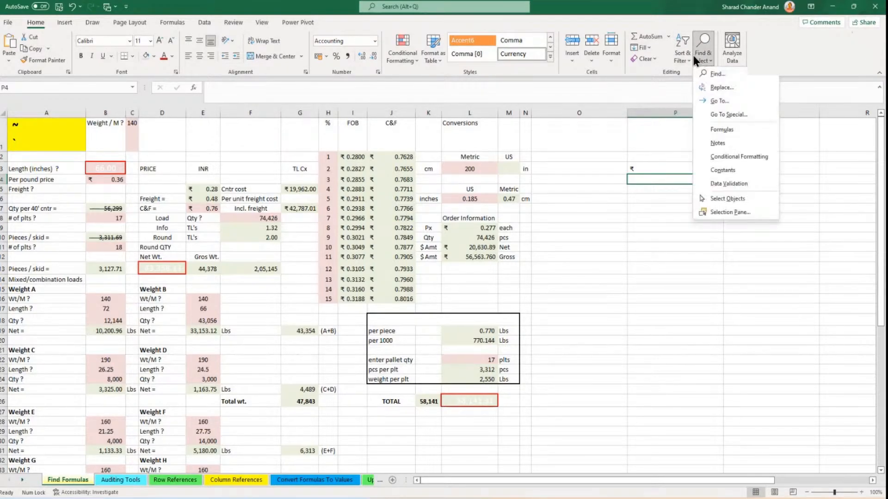
pyautogui.click(729, 129)
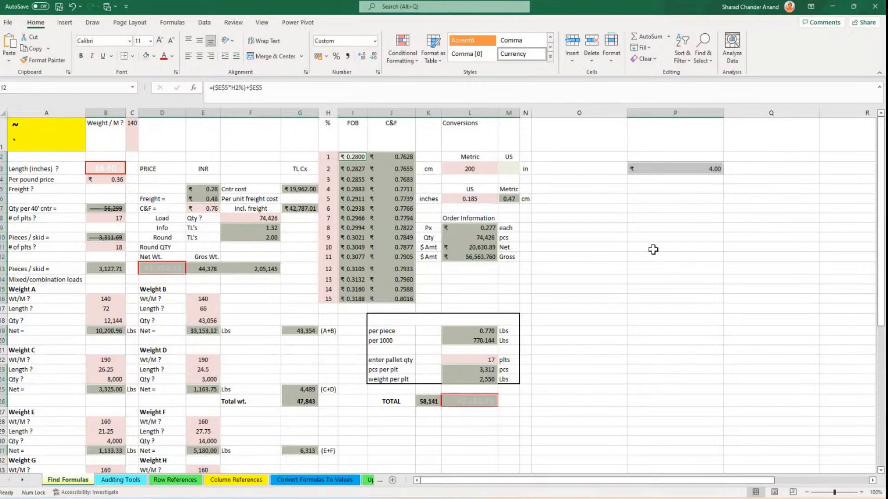
pyautogui.click(608, 219)
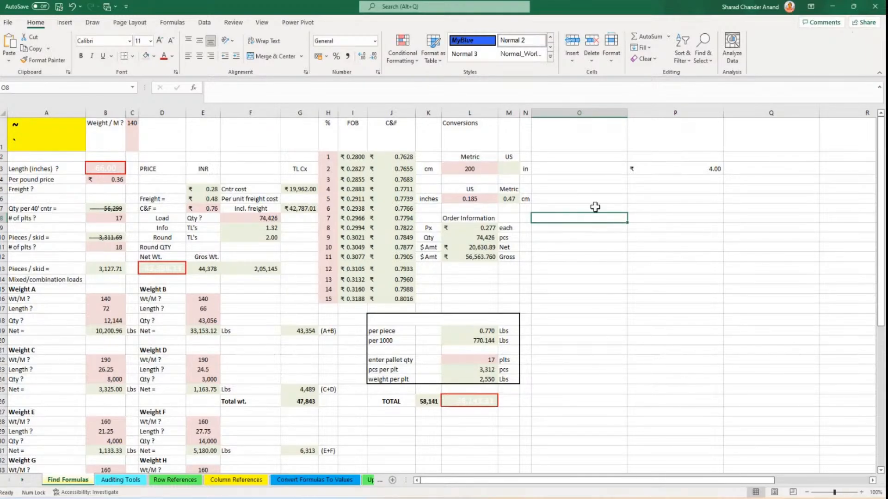
# Enter the constant 8 in P7 and clear the C&F formulas in J2:J15.
pyautogui.click(640, 207)
pyautogui.write('8')
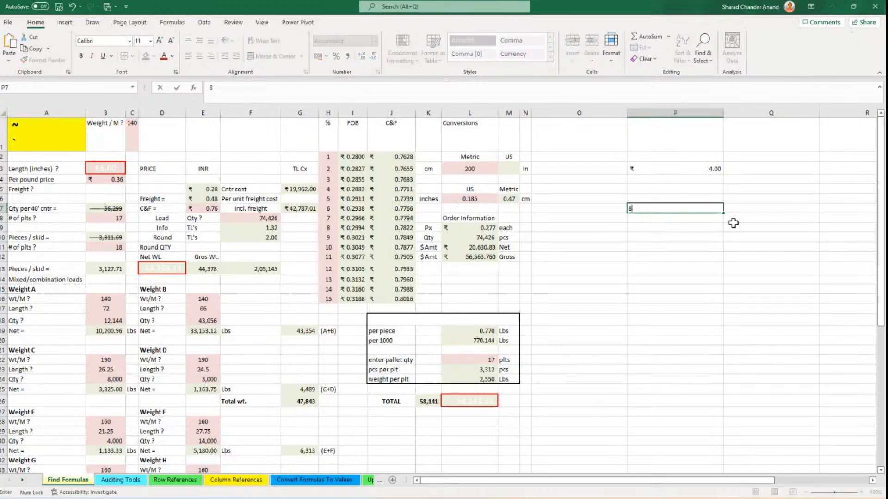
pyautogui.press('Return')
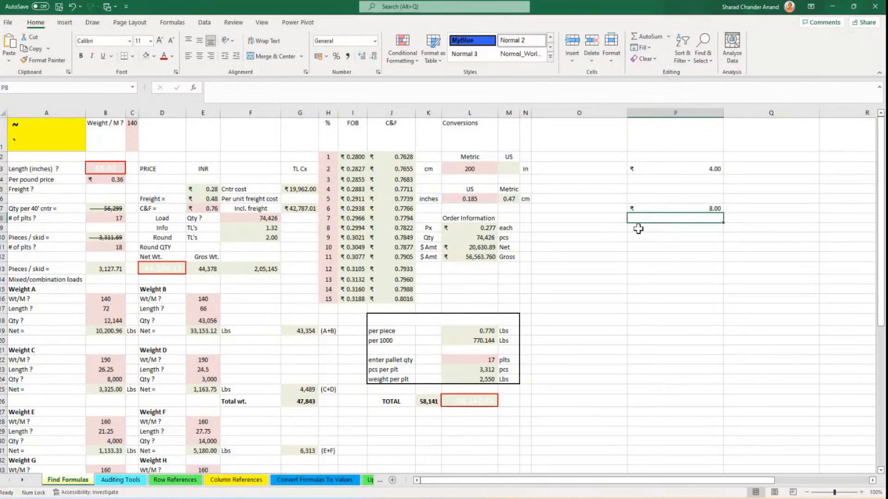
pyautogui.moveTo(406, 160); pyautogui.dragTo(402, 292)
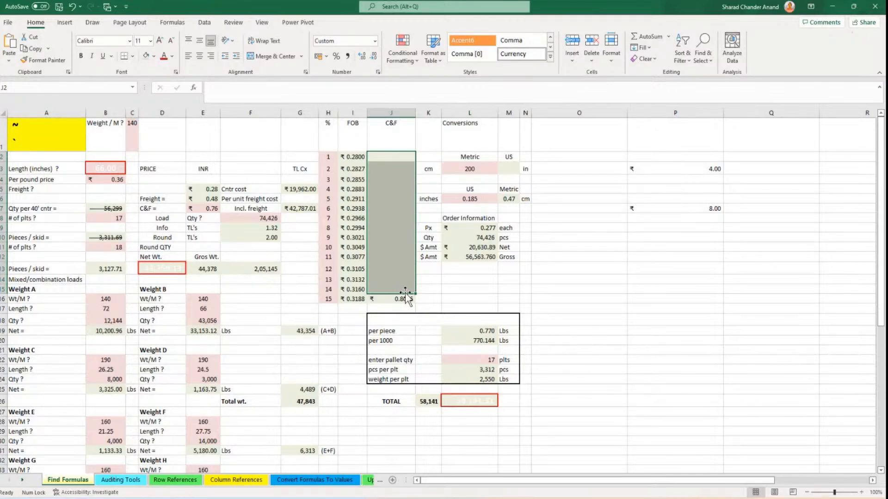
pyautogui.click(560, 290)
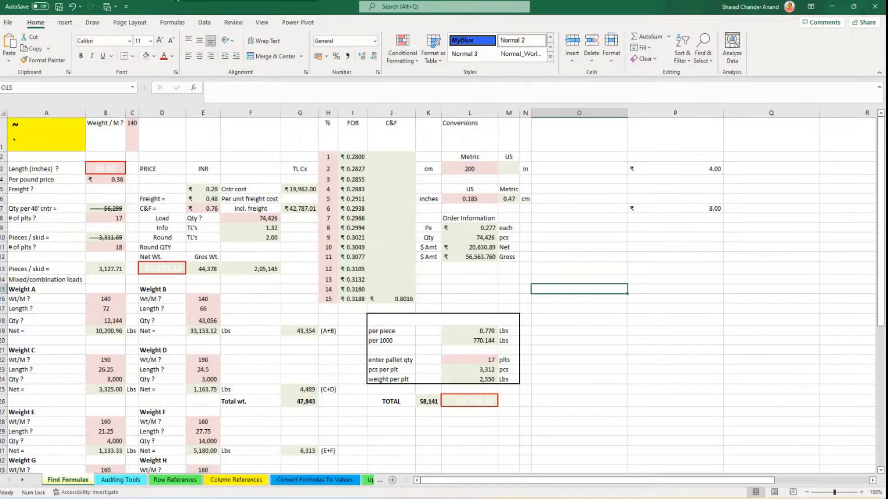
pyautogui.click(175, 21)
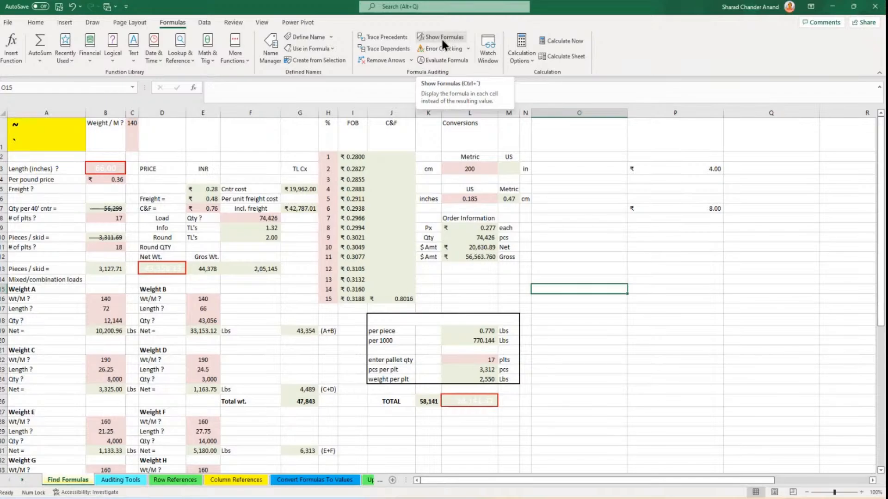
pyautogui.click(198, 132)
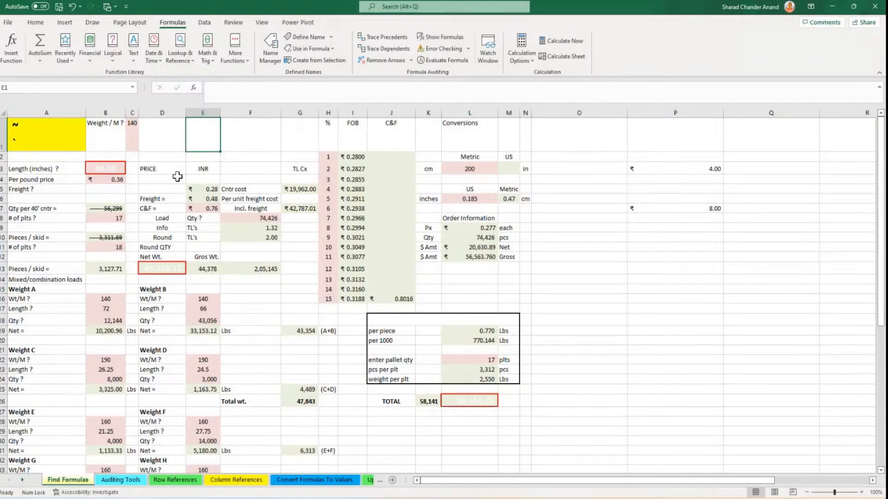
pyautogui.moveTo(46, 157); pyautogui.dragTo(527, 466)
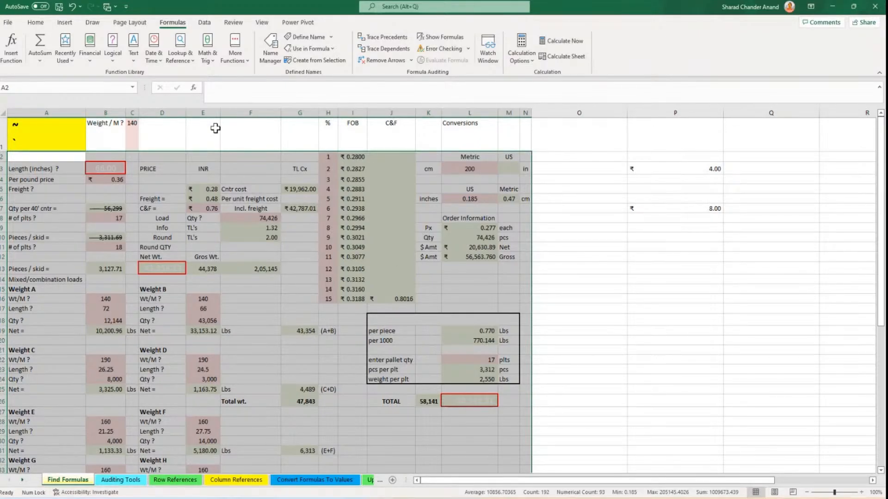
pyautogui.click(239, 139)
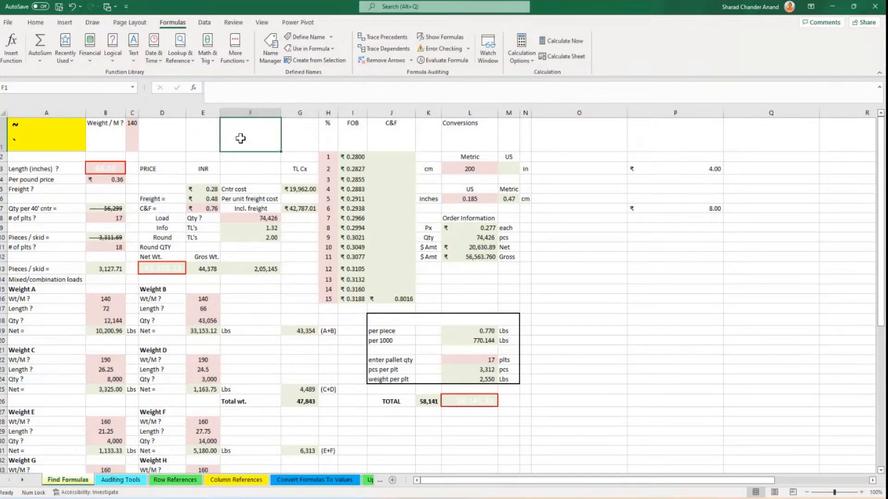
pyautogui.click(36, 22)
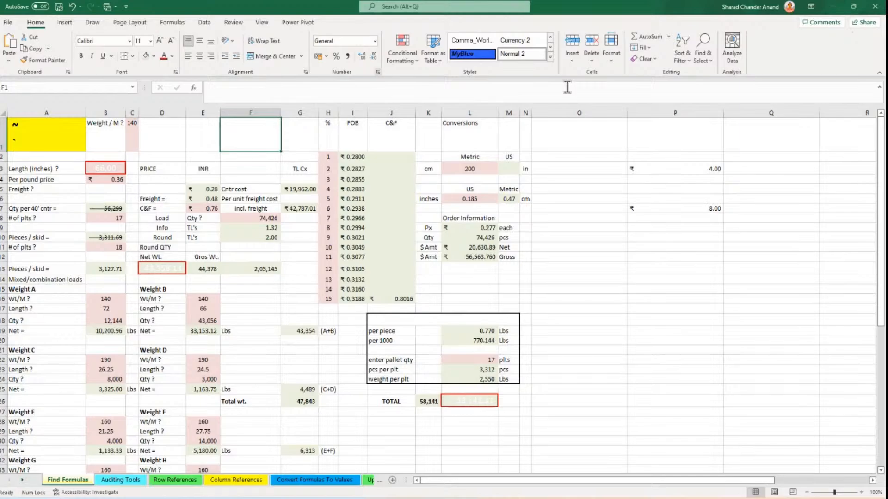
pyautogui.click(700, 57)
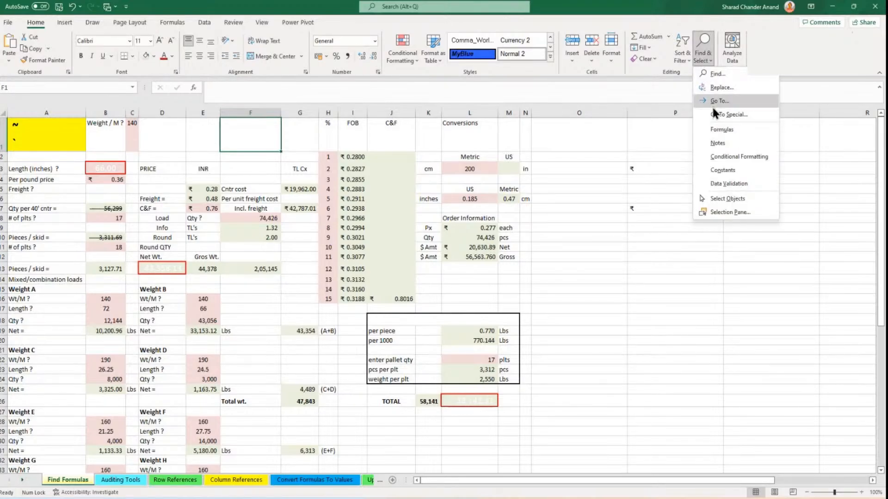
pyautogui.click(577, 221)
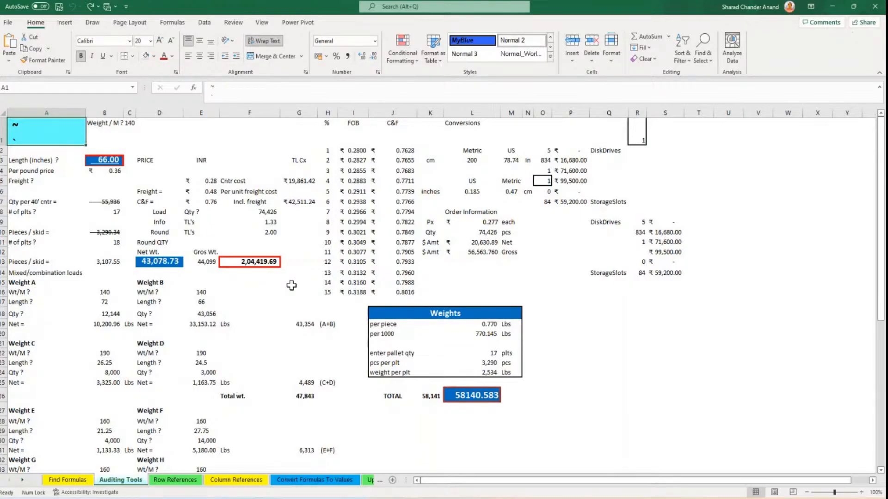
# On the Auditing Tools sheet, inspect cells B3, L26 and B4 and the cells referenced by the formula in B7.
pyautogui.click(119, 164)
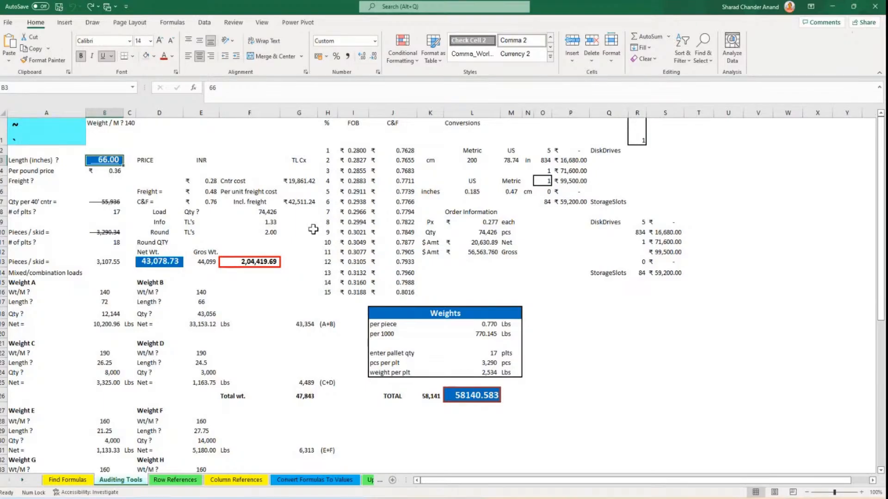
pyautogui.click(475, 397)
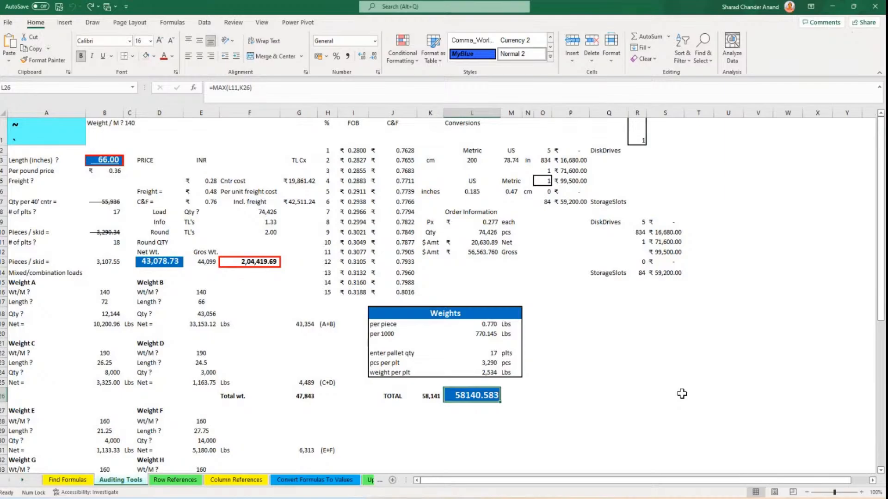
pyautogui.click(106, 161)
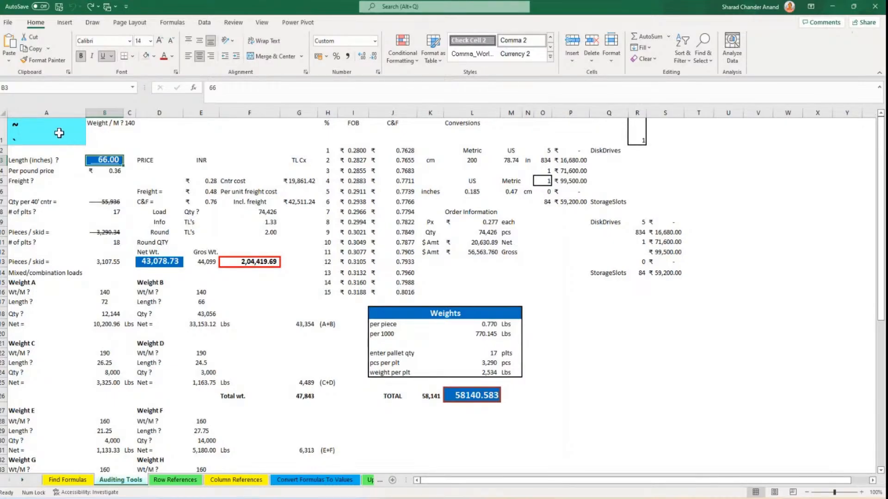
pyautogui.click(105, 172)
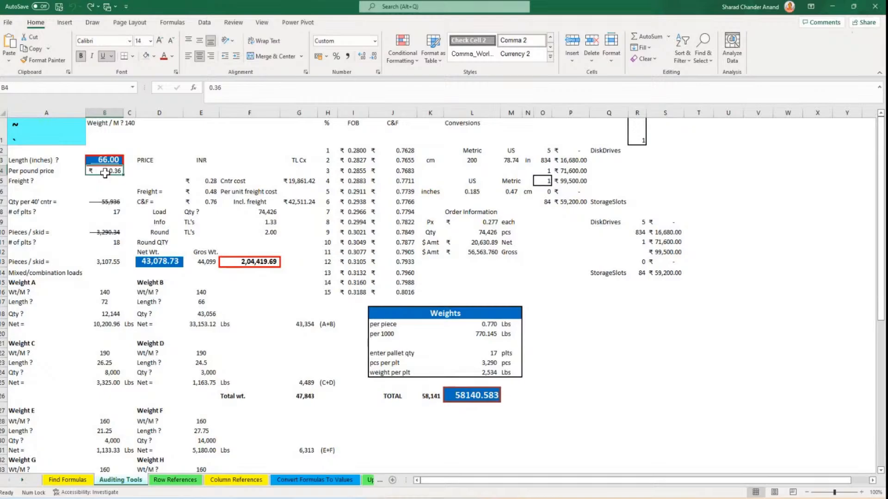
pyautogui.click(113, 201)
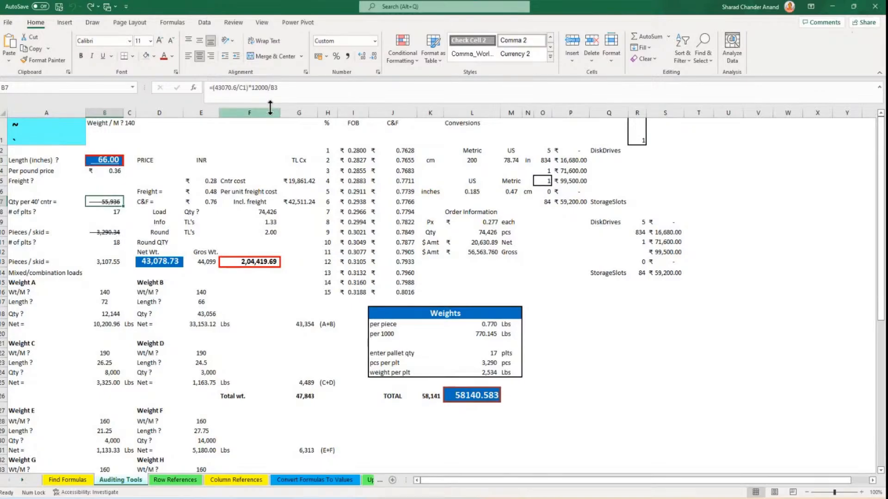
pyautogui.doubleClick(110, 201)
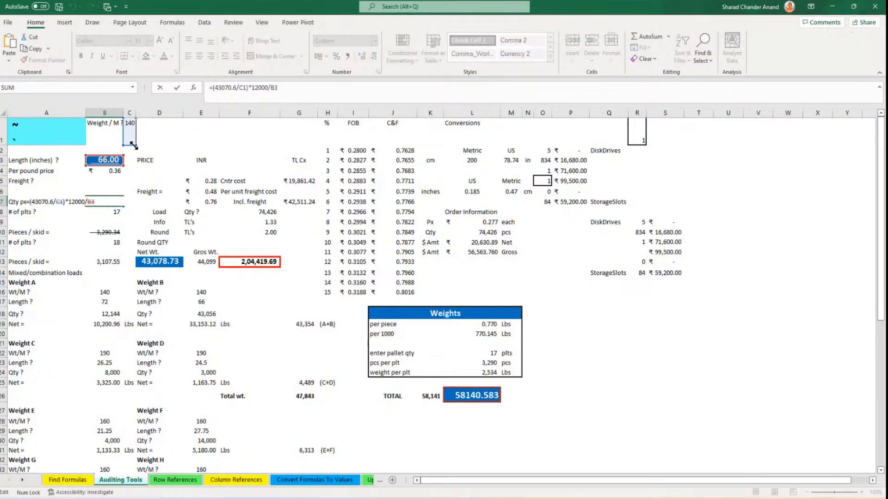
pyautogui.press('Escape')
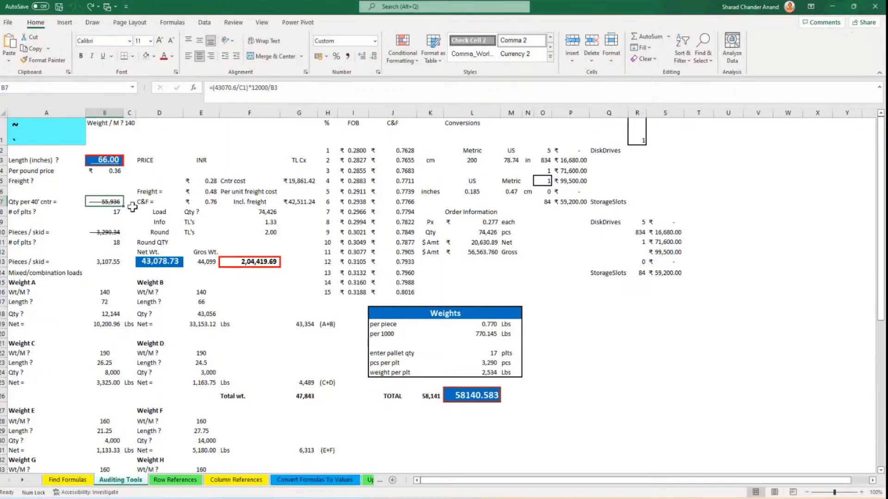
# Compare the container quantity formula in B7 with its input cells B3 and C1, and look over the surrounding calculation area.
pyautogui.click(111, 159)
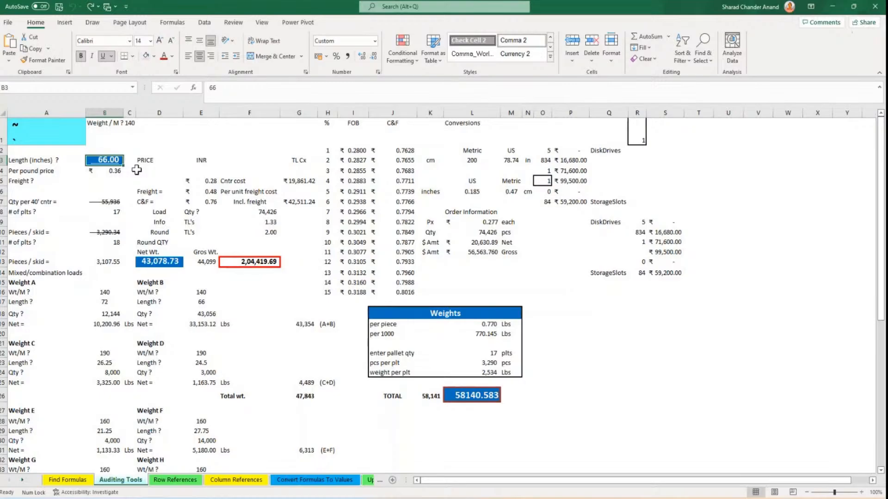
pyautogui.click(106, 202)
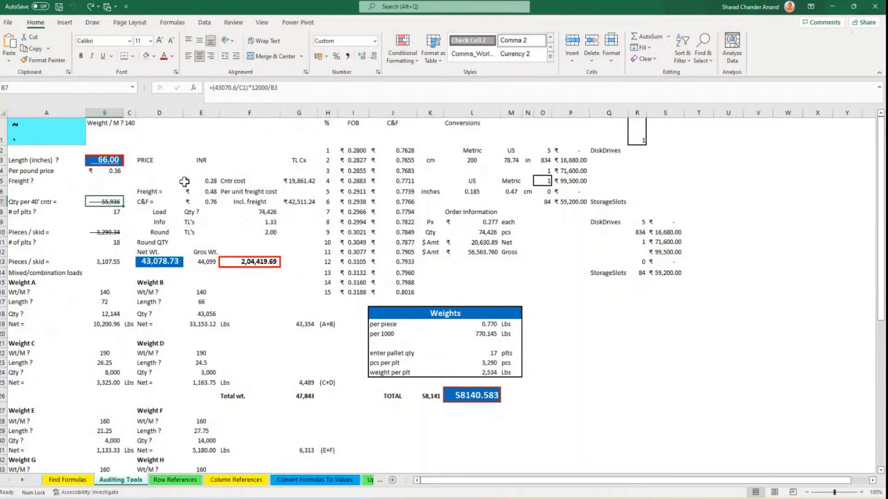
pyautogui.click(130, 123)
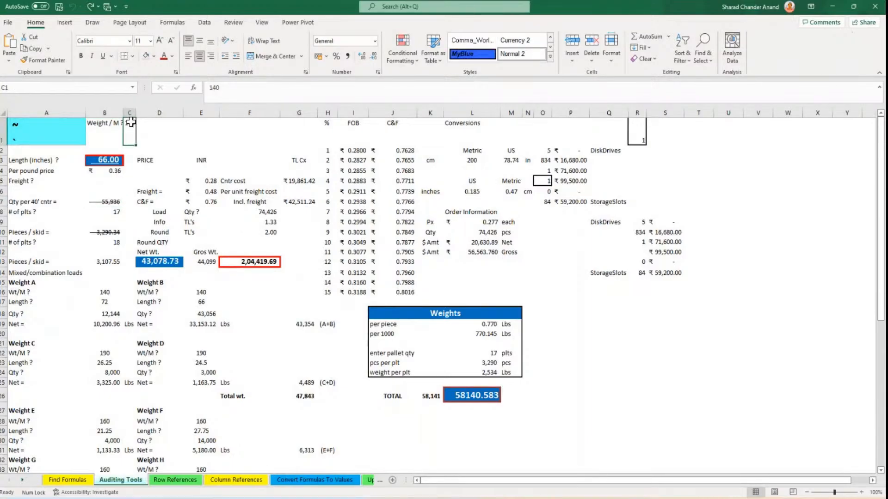
pyautogui.click(109, 202)
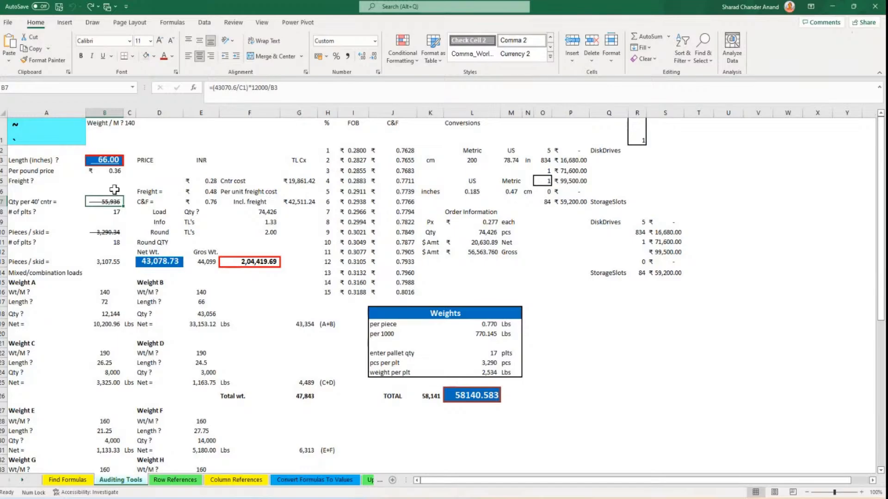
pyautogui.moveTo(114, 190); pyautogui.dragTo(790, 421)
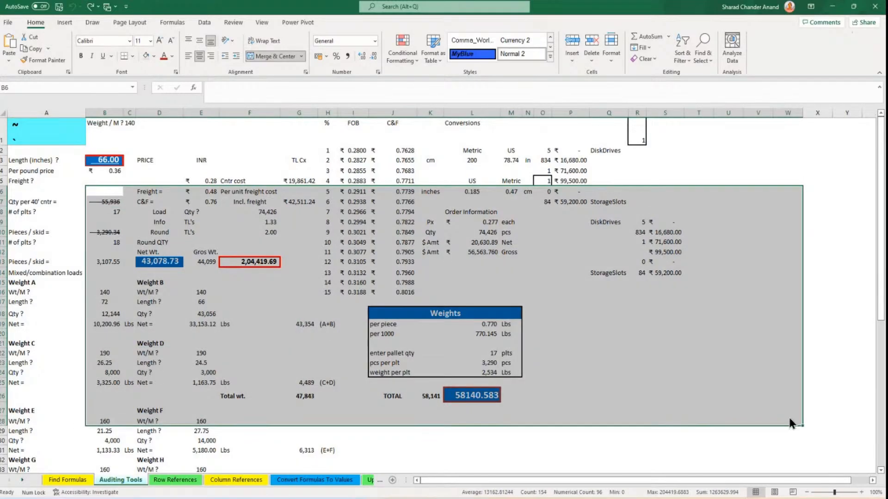
# Set the length in B3 to 1000000 and autofit columns G and I to their contents.
pyautogui.click(100, 161)
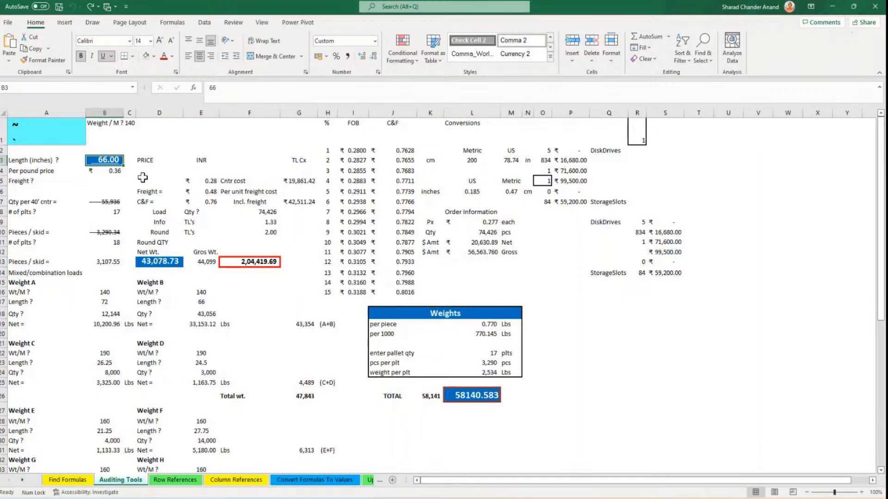
pyautogui.write('1000000')
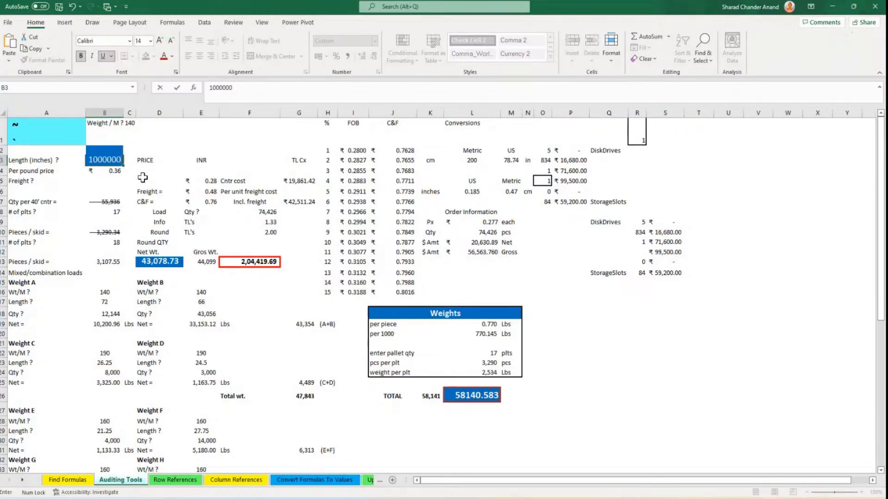
pyautogui.press('Return')
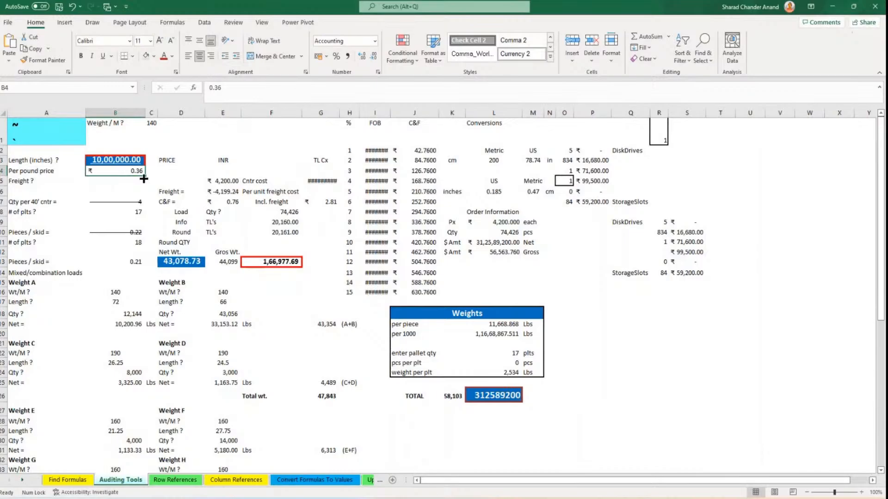
pyautogui.doubleClick(340, 112)
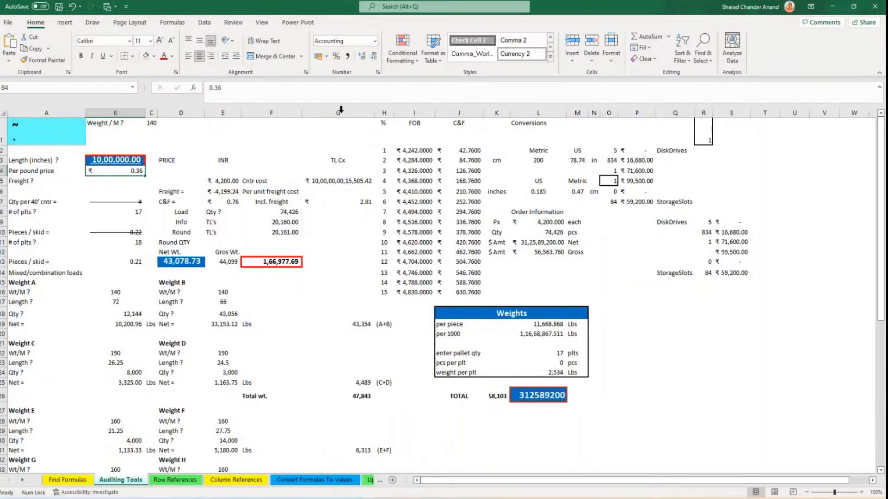
# Set the length in B3 back to 66.
pyautogui.click(102, 159)
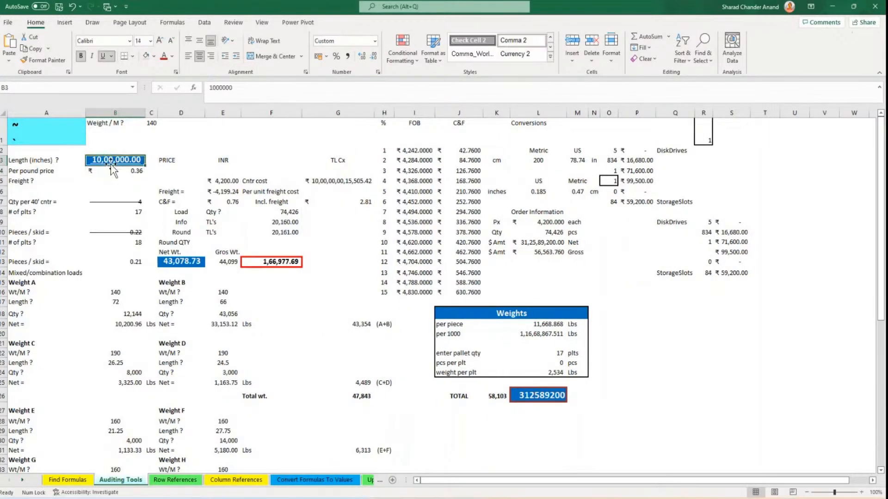
pyautogui.write('66')
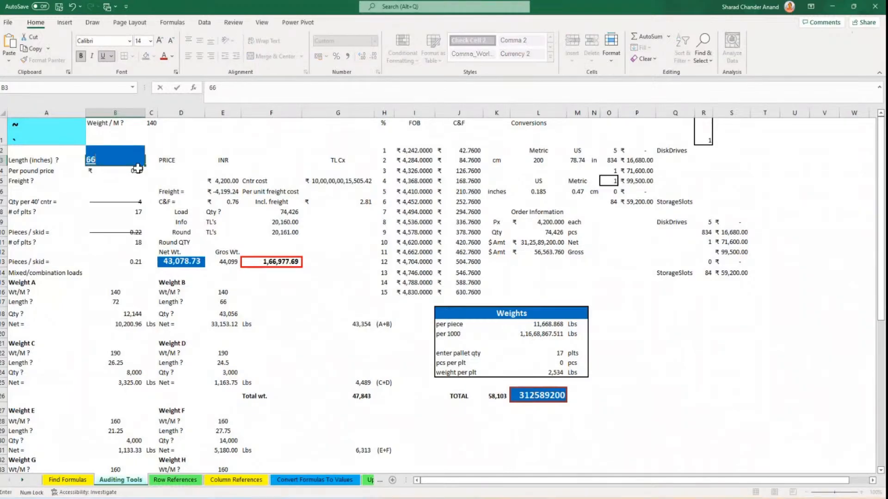
pyautogui.press('Return')
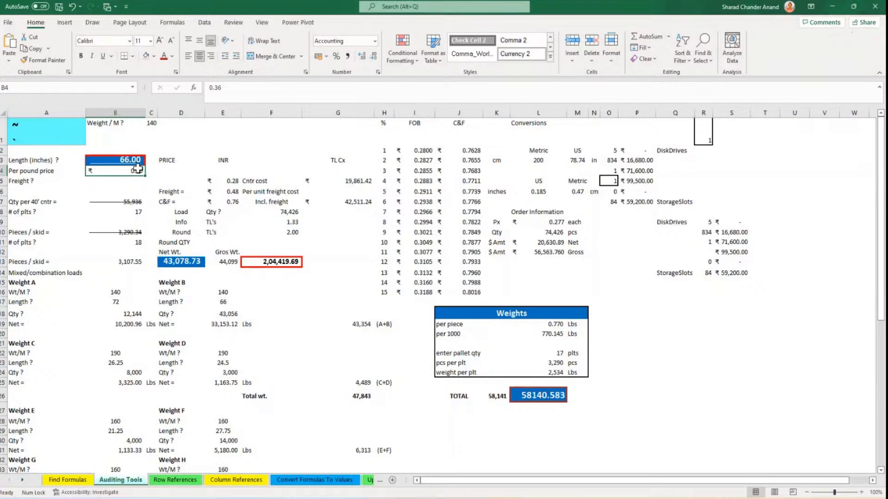
# Trace the direct dependents of the length input in B3.
pyautogui.click(175, 24)
pyautogui.click(179, 213)
pyautogui.click(133, 160)
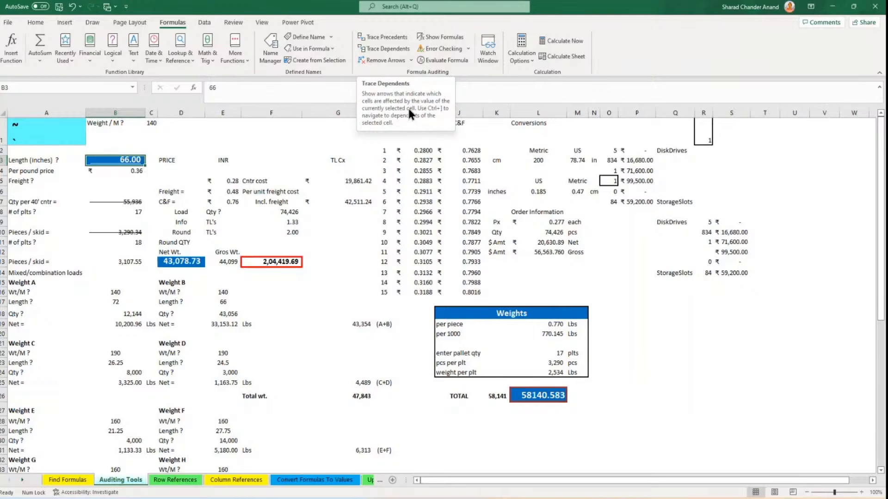
pyautogui.click(390, 49)
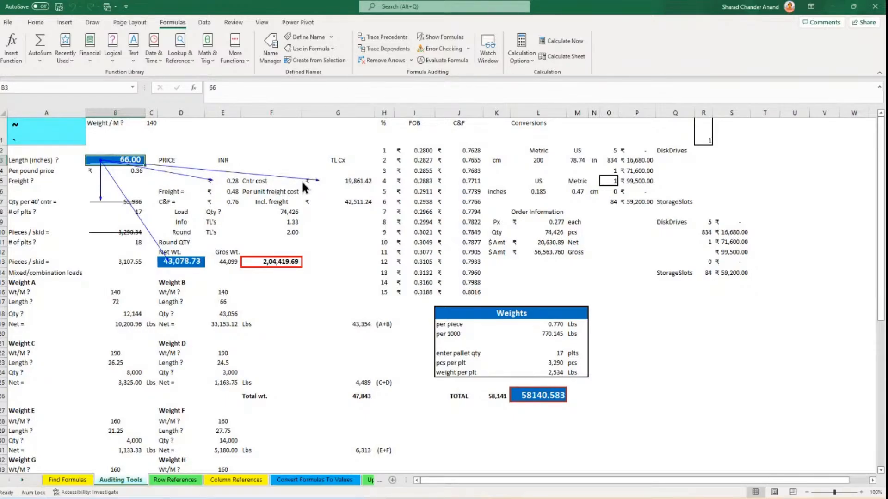
# Inspect the formulas in the traced dependents G5, E5, D13 and B7 for their reference to B3.
pyautogui.click(346, 183)
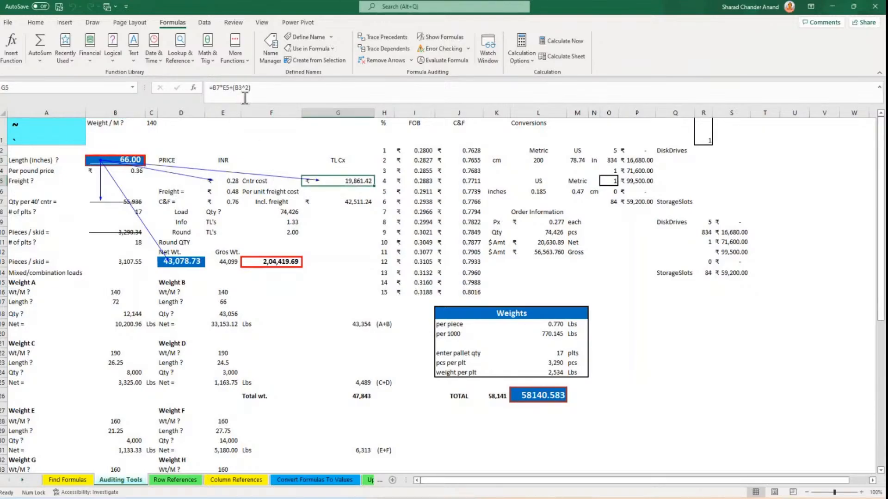
pyautogui.click(220, 180)
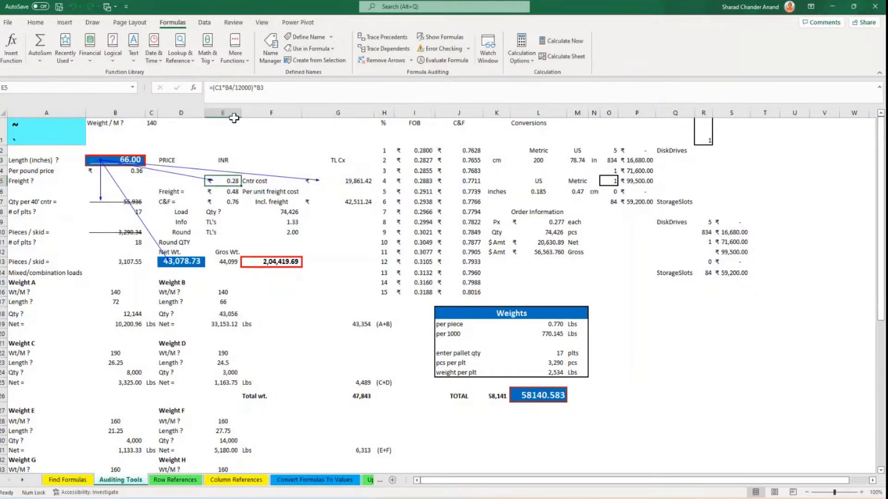
pyautogui.click(190, 263)
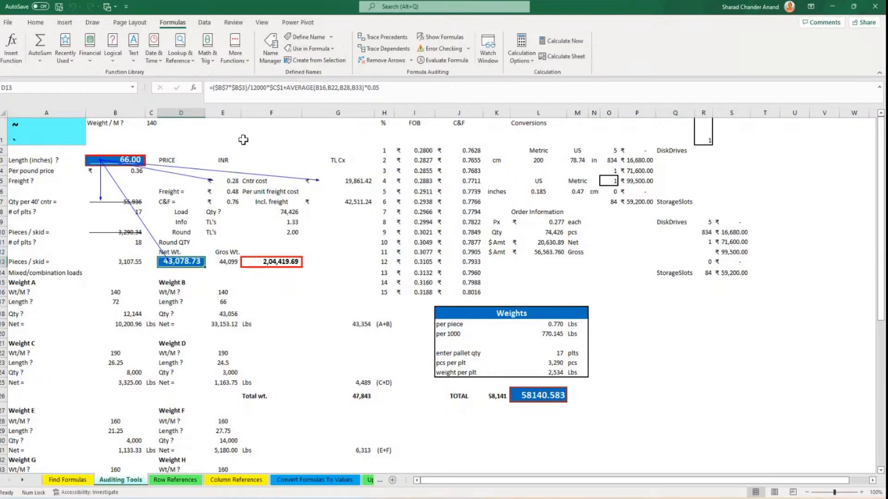
pyautogui.click(120, 202)
pyautogui.click(125, 158)
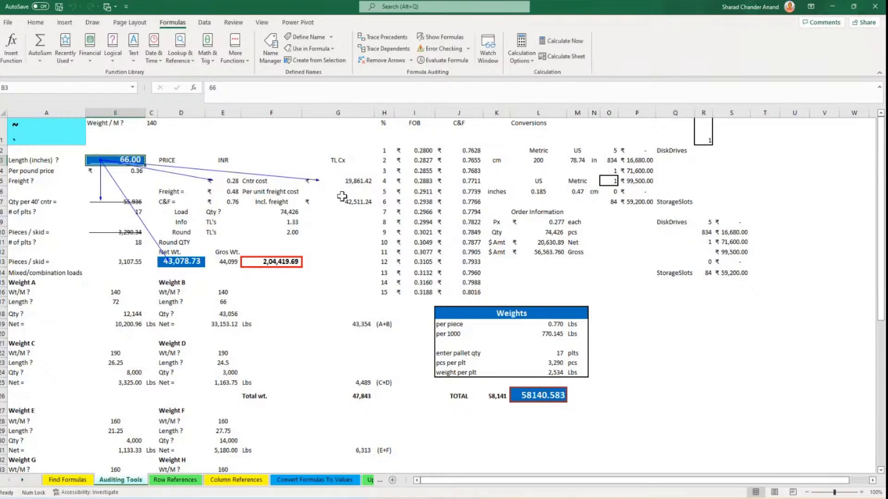
pyautogui.click(338, 183)
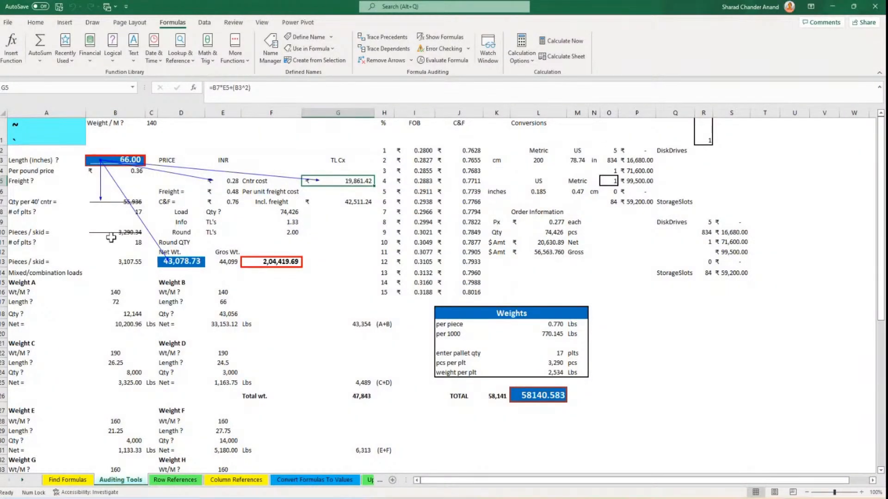
pyautogui.click(102, 205)
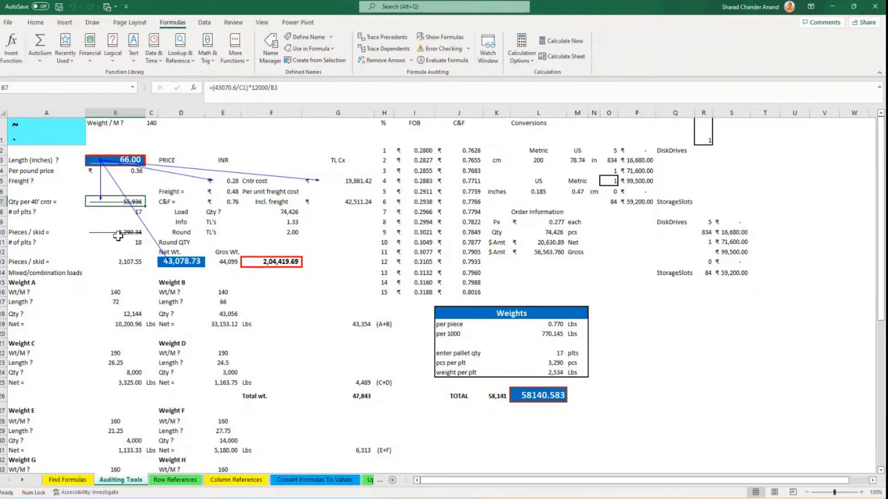
# Extend the dependent tracing from B3 through the further levels of indirectly affected cells.
pyautogui.click(133, 160)
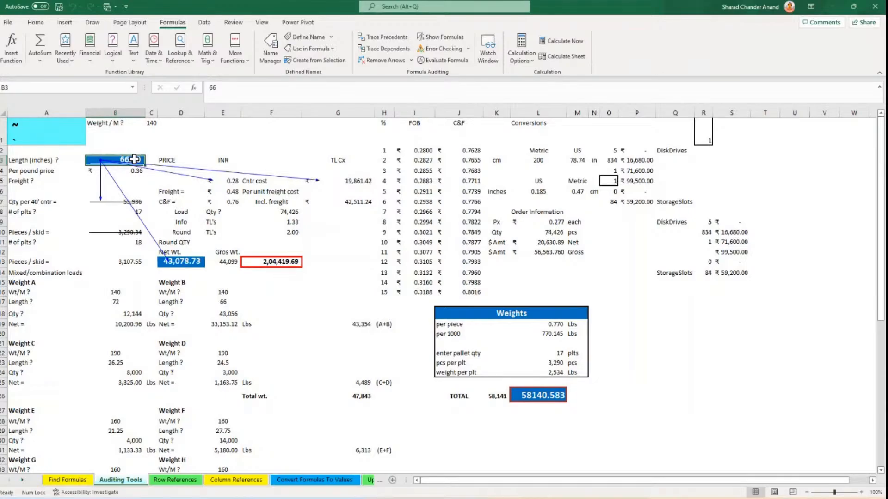
pyautogui.click(393, 51)
pyautogui.click(393, 51)
pyautogui.click(393, 51)
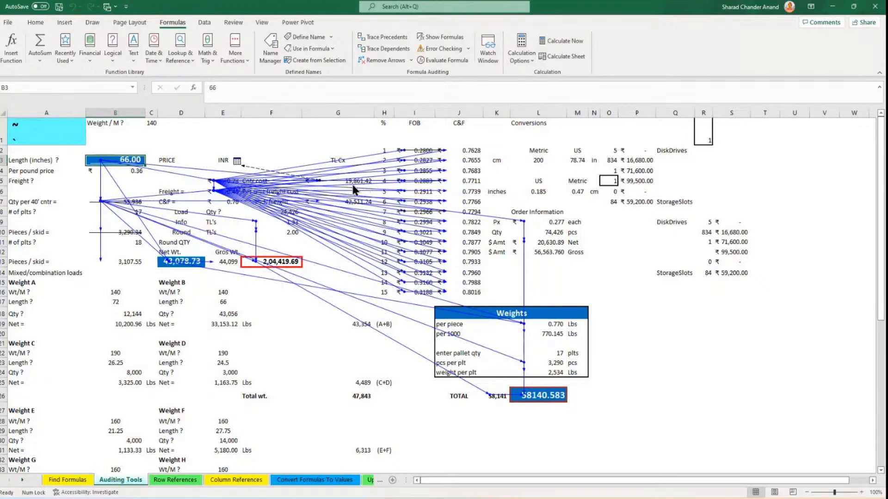
# Magnify the sheet and examine the traced arrows, checking G5 where the dashed off-sheet arrow starts.
pyautogui.click(862, 493)
pyautogui.click(861, 492)
pyautogui.click(862, 492)
pyautogui.click(862, 492)
pyautogui.click(862, 492)
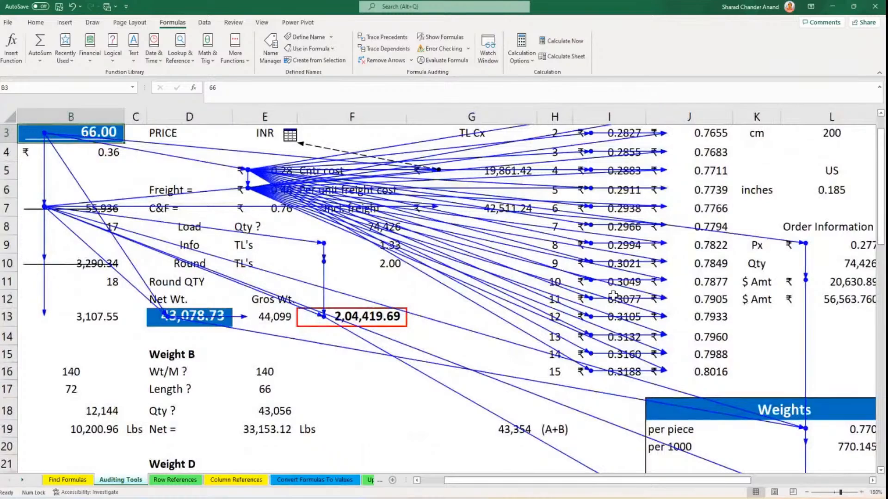
pyautogui.scroll(1, 392, 176)
pyautogui.click(392, 176)
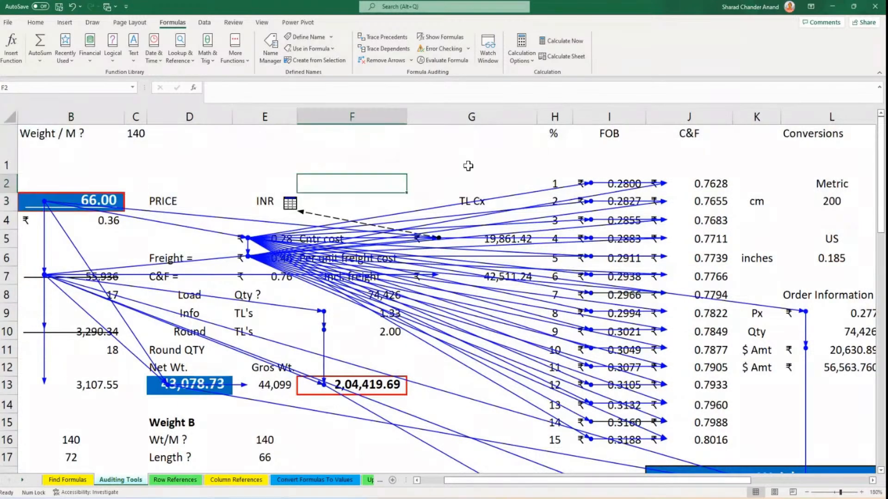
pyautogui.click(497, 162)
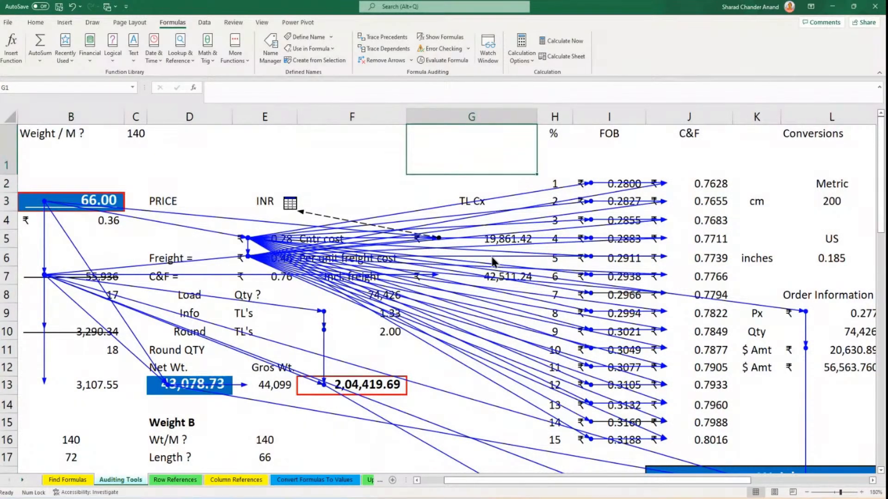
pyautogui.click(496, 242)
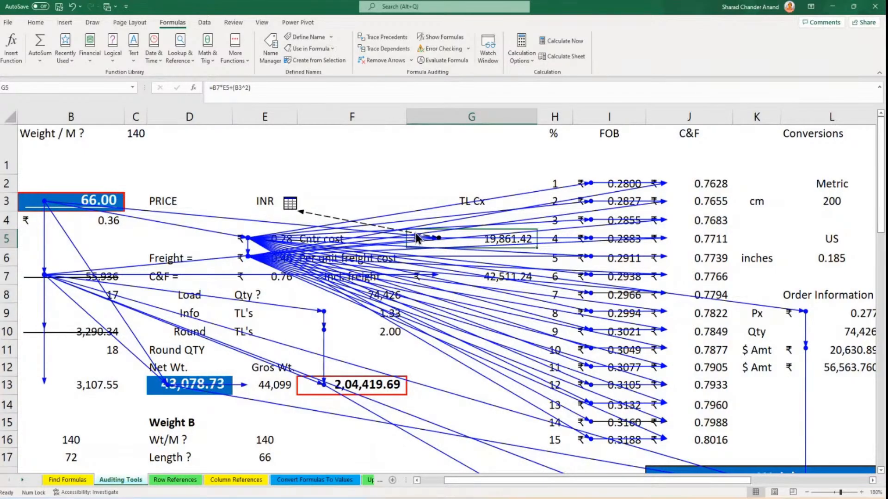
# Open the dashed arrow's list of off-sheet references from G5 and read the full Update Values reference, leaving without going to it.
pyautogui.doubleClick(317, 221)
pyautogui.moveTo(446, 189); pyautogui.dragTo(375, 173)
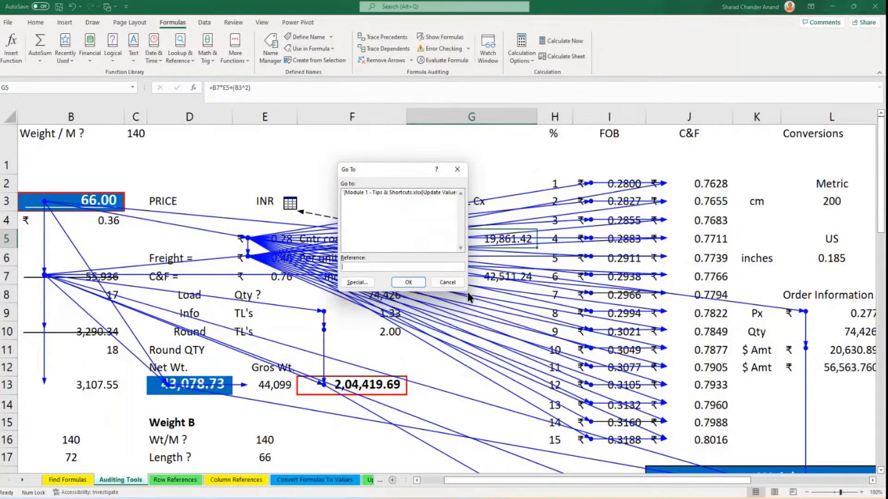
pyautogui.click(457, 169)
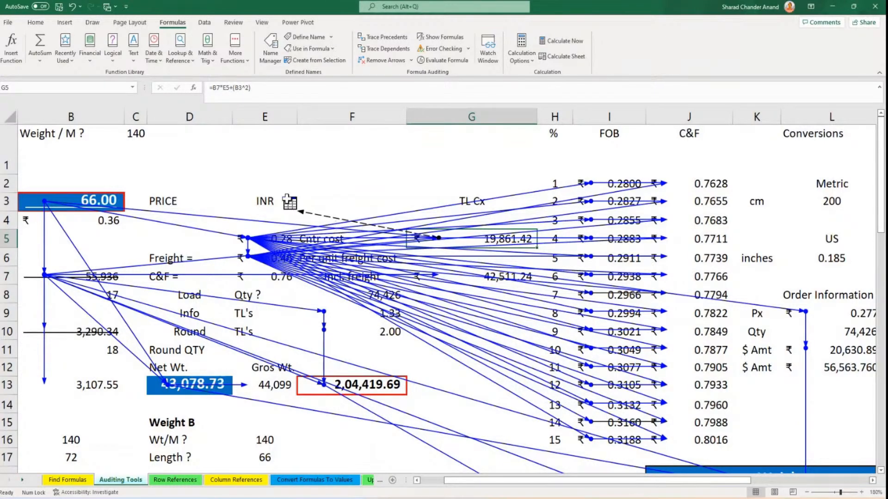
pyautogui.doubleClick(327, 218)
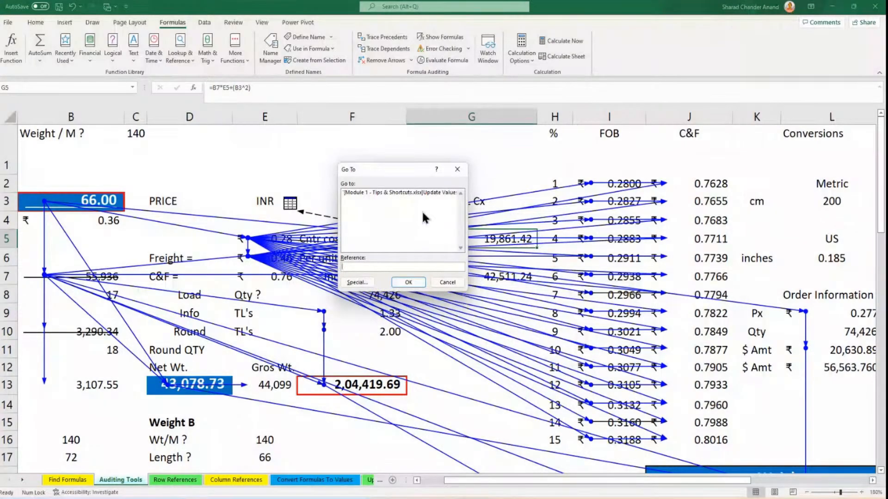
pyautogui.click(365, 191)
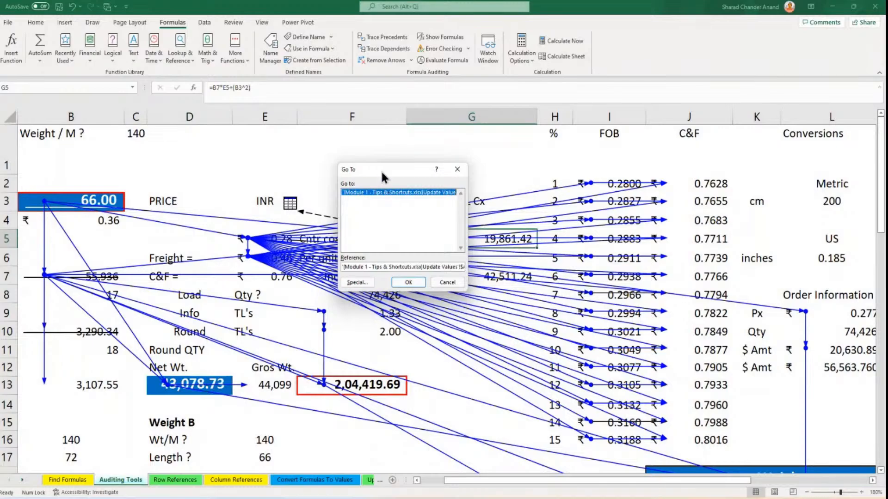
pyautogui.moveTo(380, 173); pyautogui.dragTo(610, 261)
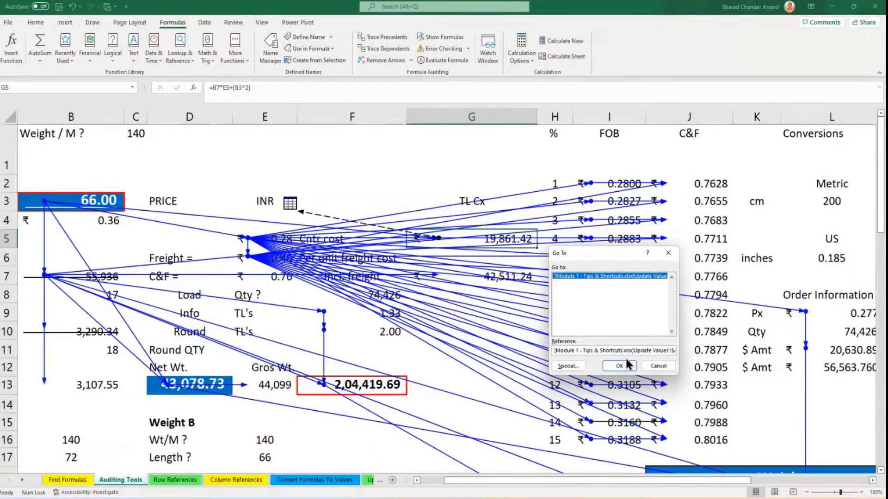
pyautogui.moveTo(632, 351); pyautogui.dragTo(681, 352)
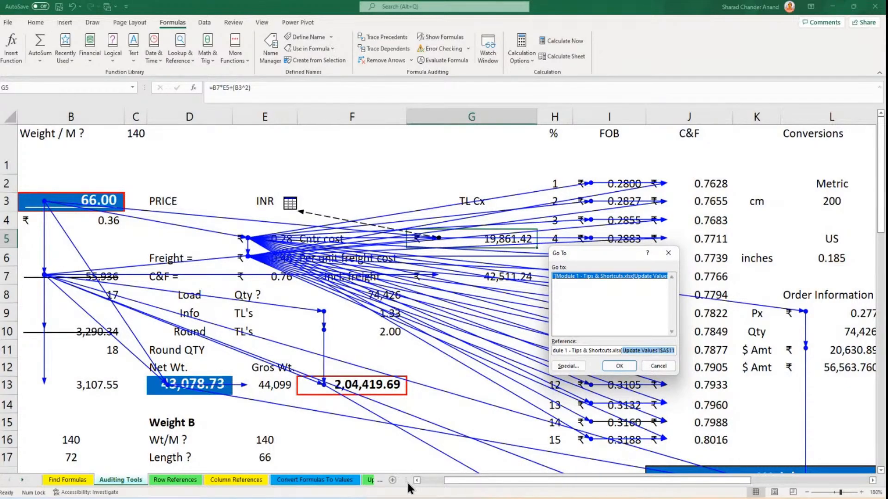
pyautogui.click(661, 362)
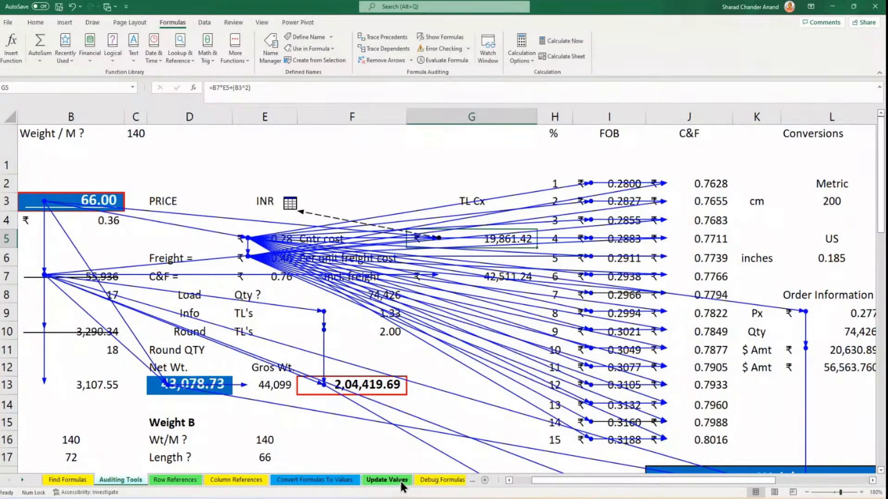
# Follow G5's off-sheet reference to dependent cell A11 on the Update Values sheet.
pyautogui.press('F5')
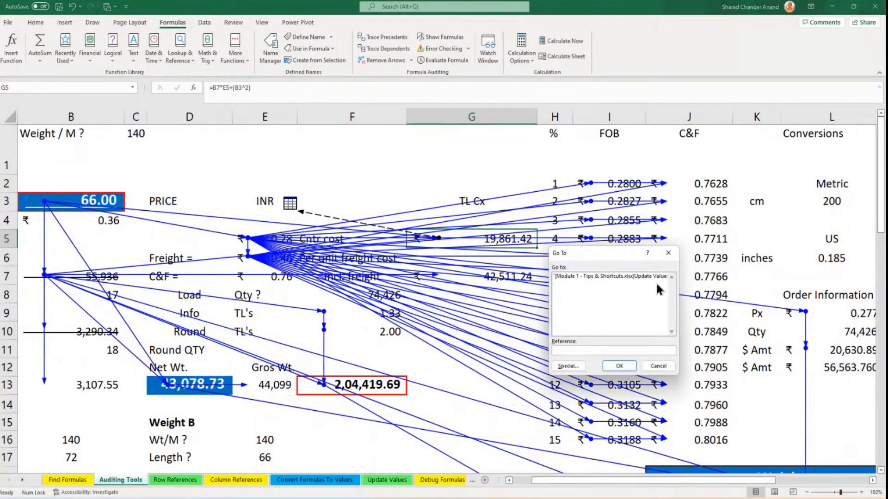
pyautogui.click(610, 276)
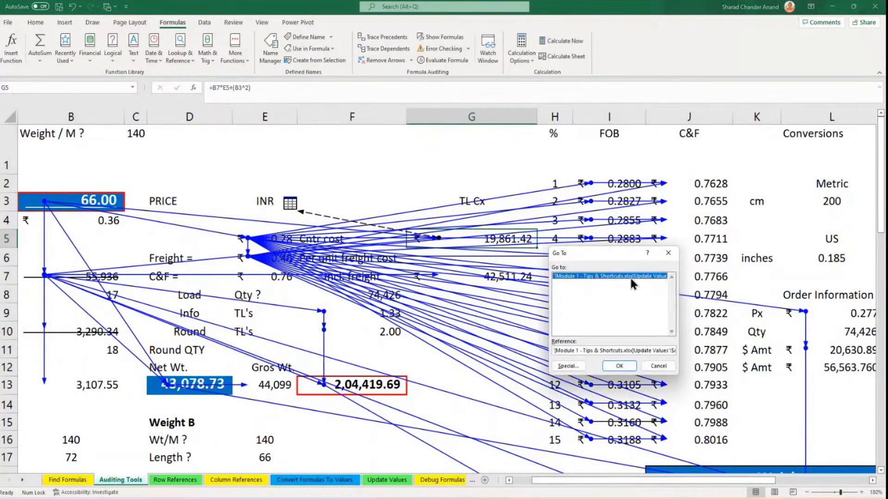
pyautogui.click(620, 365)
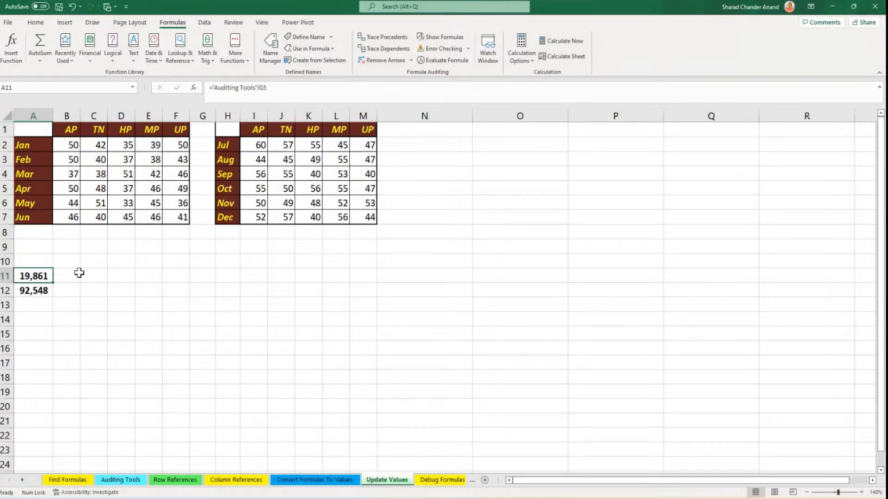
# Review the dashed arrow's off-sheet reference list again on the Auditing Tools sheet and switch back to the Update Values sheet.
pyautogui.click(116, 480)
pyautogui.click(86, 200)
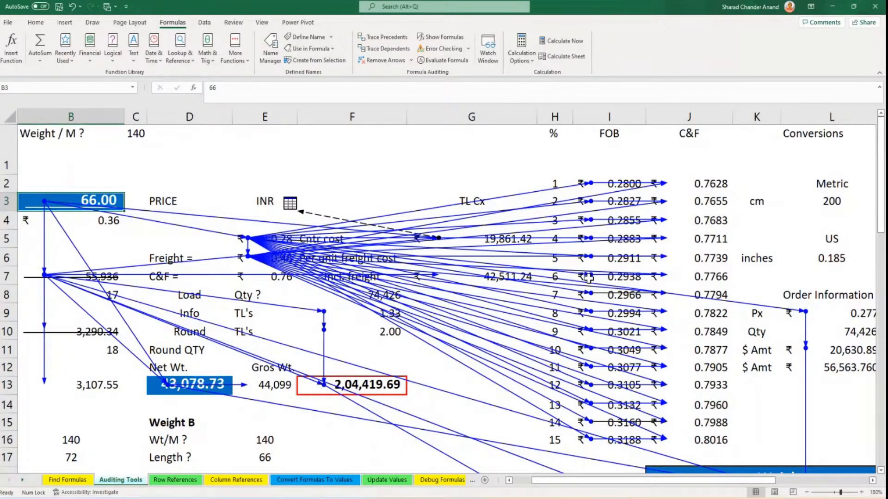
pyautogui.doubleClick(312, 213)
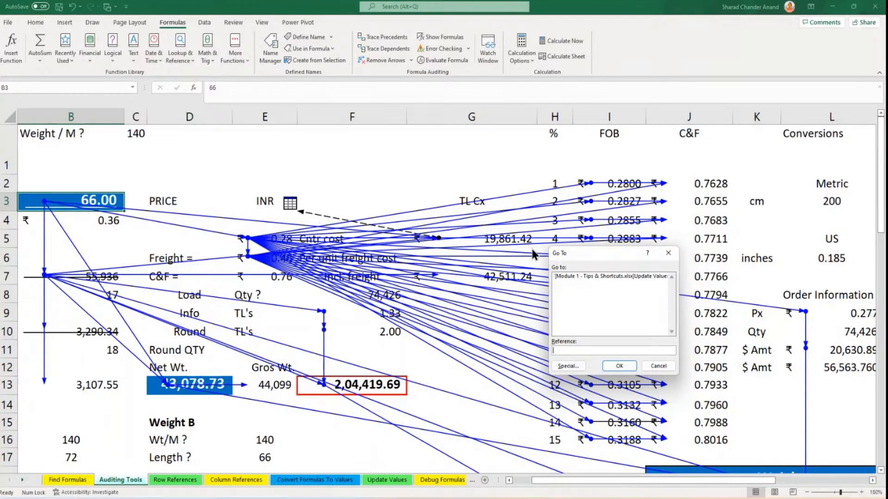
pyautogui.click(660, 365)
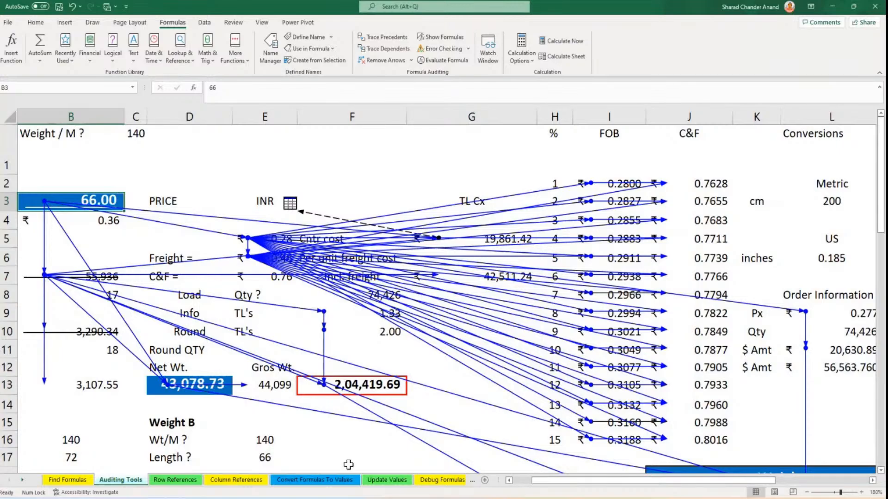
pyautogui.click(386, 481)
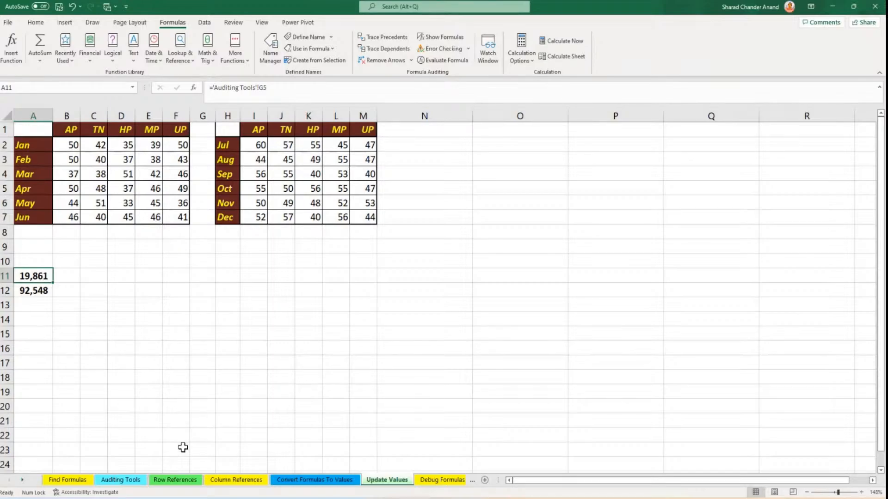
# Return to the Auditing Tools sheet and add the Print Preview and Print command to the Quick Access Toolbar.
pyautogui.click(119, 481)
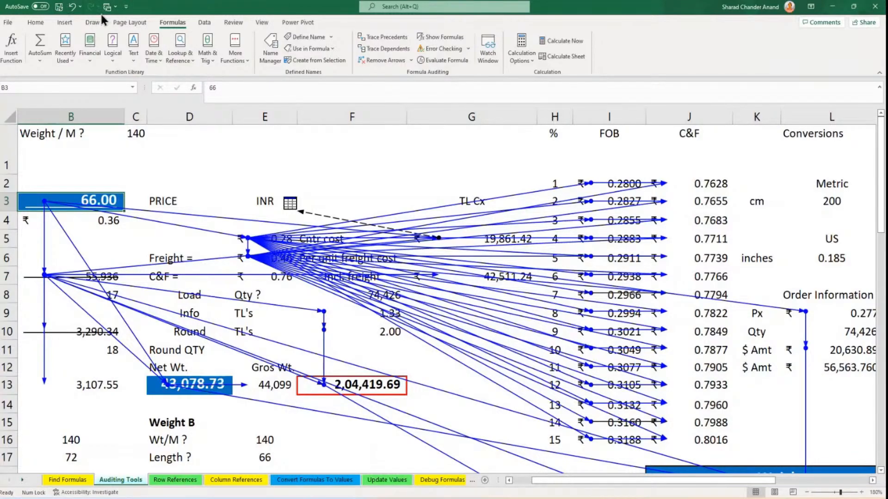
pyautogui.click(125, 6)
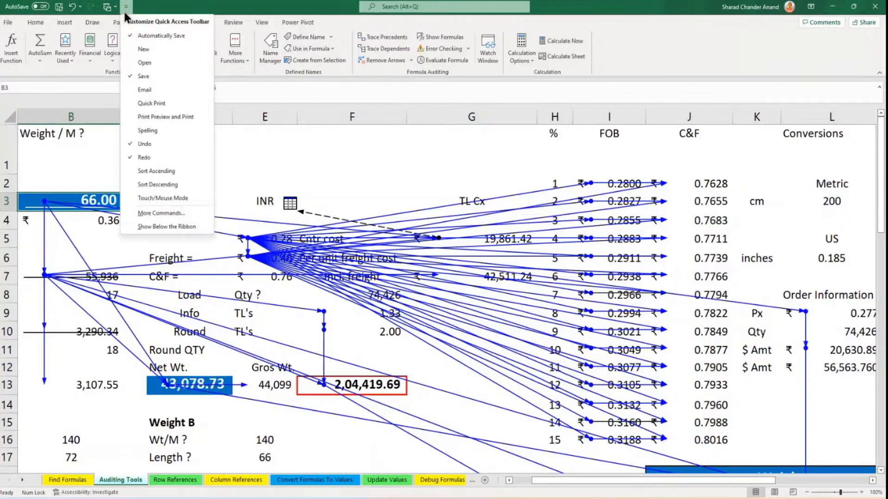
pyautogui.click(149, 117)
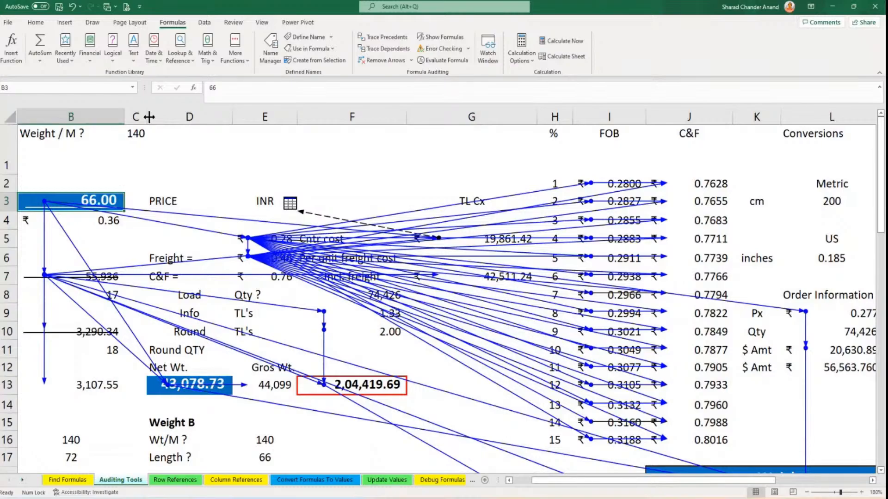
# Preview how the Auditing Tools sheet prints with the traced arrows and return to the worksheet.
pyautogui.click(129, 9)
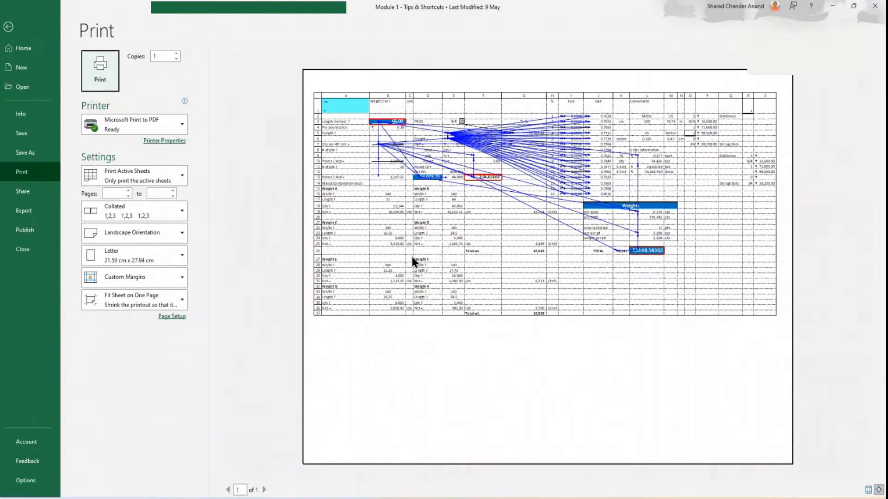
pyautogui.click(15, 28)
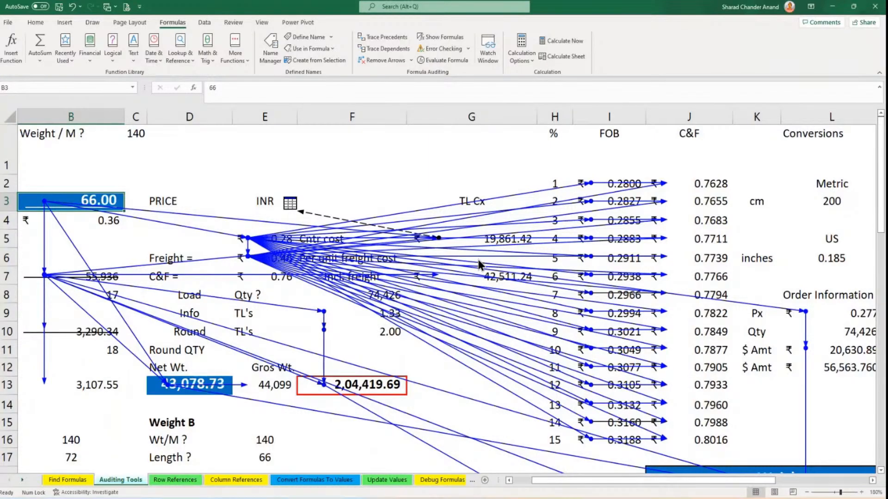
pyautogui.scroll(-7, 480, 264)
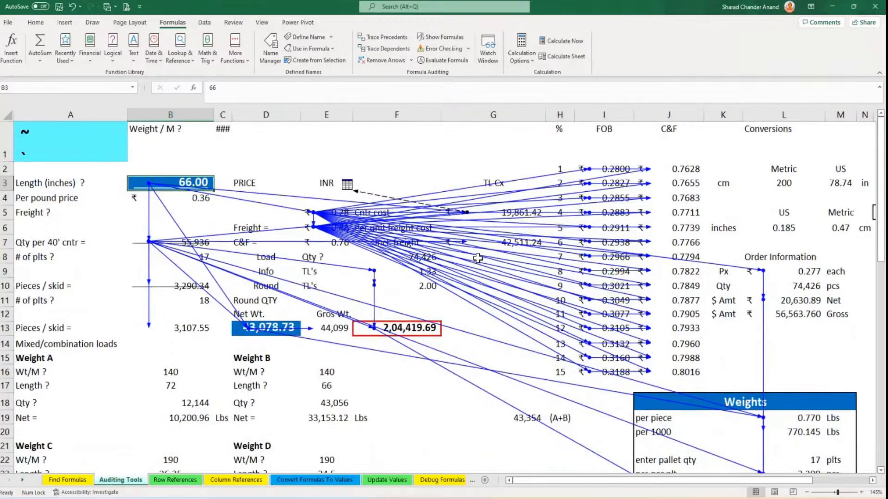
# Hide the Auditing Tools sheet's gridlines and show them again, checking the print preview.
pyautogui.click(260, 23)
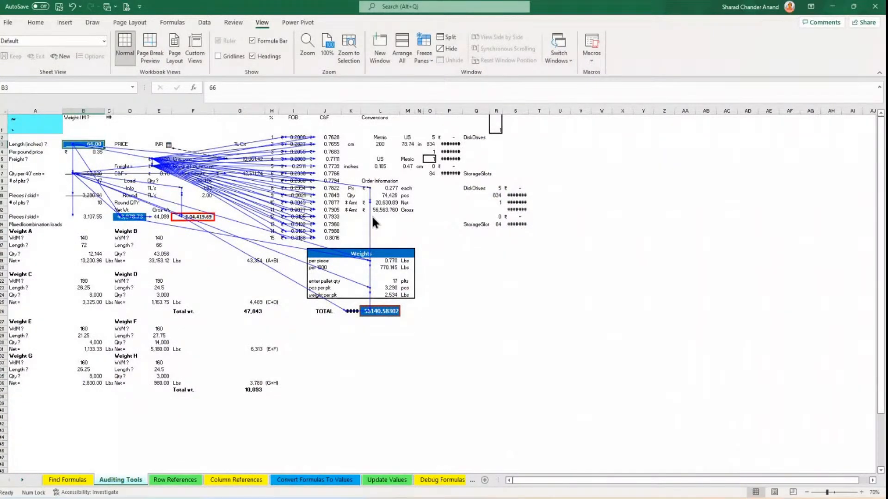
pyautogui.scroll(1, 373, 217)
pyautogui.scroll(1, 374, 222)
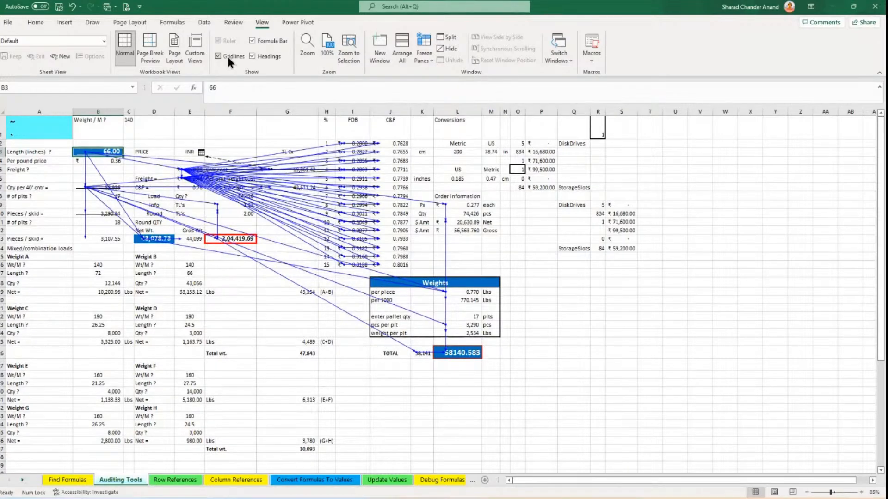
pyautogui.click(127, 7)
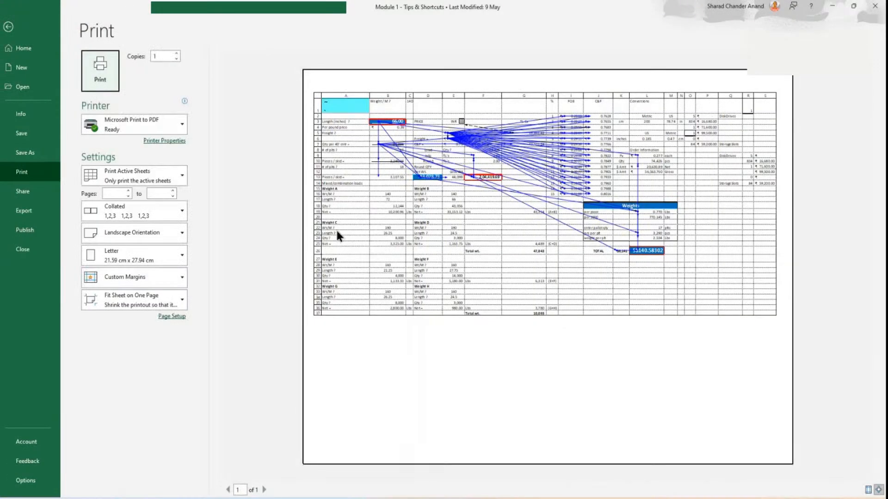
pyautogui.click(9, 26)
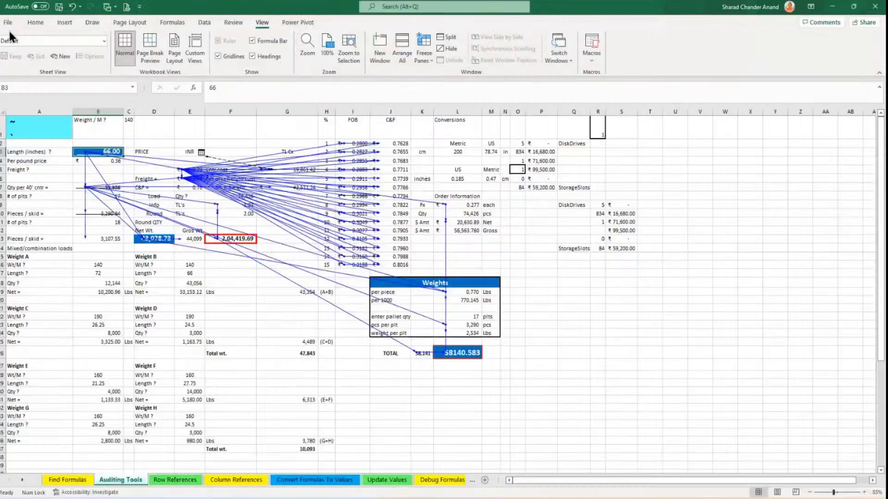
# Check the print preview with the row and column headings hidden, and restore the headings.
pyautogui.click(257, 55)
pyautogui.hotkey('ctrl', 'p')
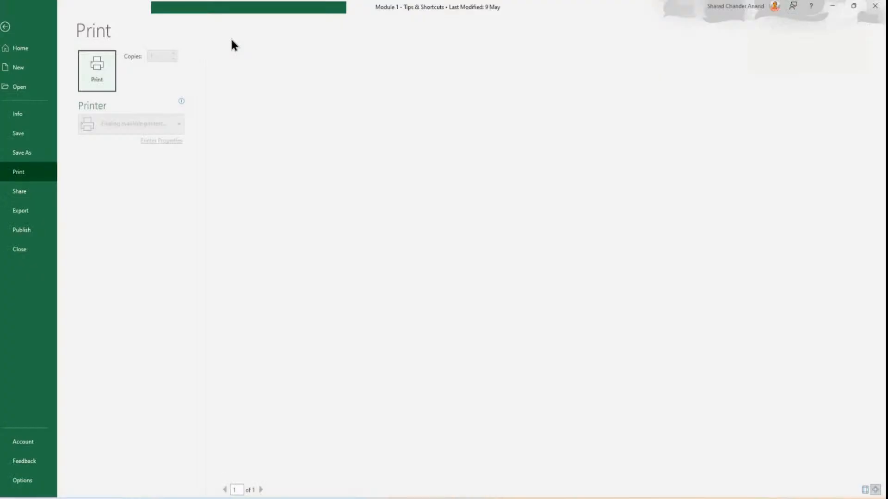
pyautogui.click(30, 31)
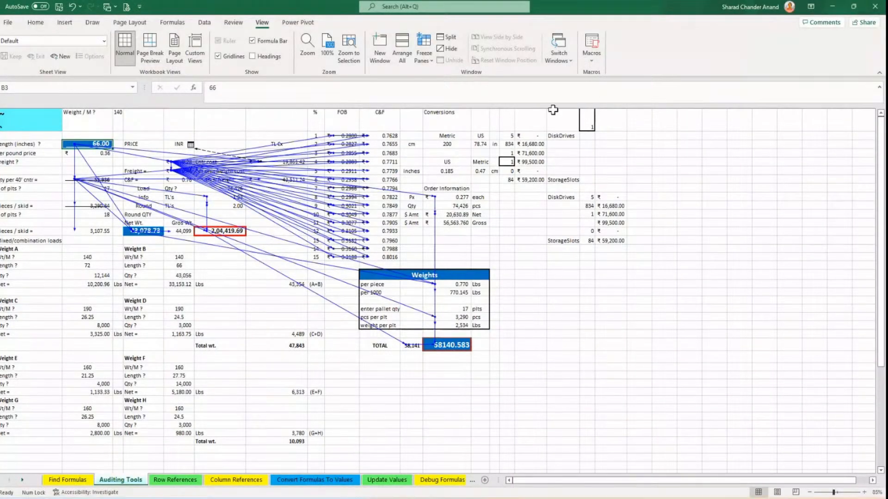
pyautogui.click(252, 56)
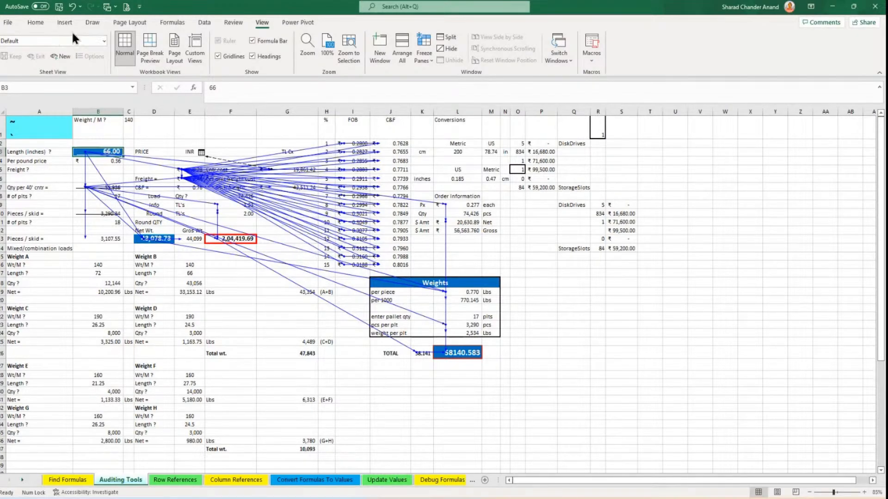
# Remove all tracing arrows from the Auditing Tools sheet.
pyautogui.click(173, 23)
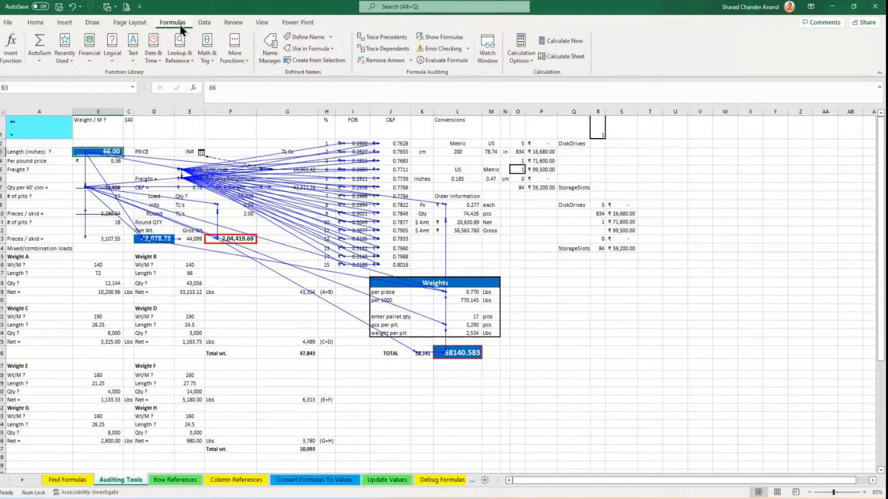
pyautogui.click(385, 62)
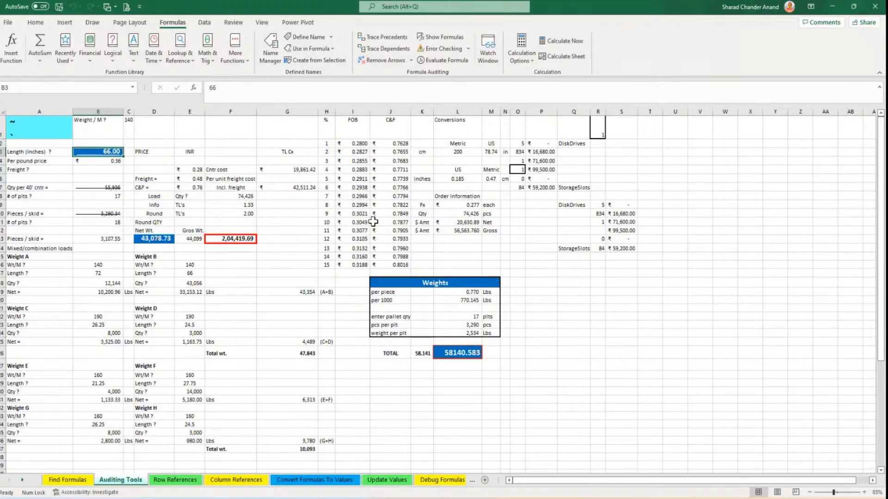
pyautogui.scroll(1, 373, 222)
pyautogui.scroll(1, 373, 222)
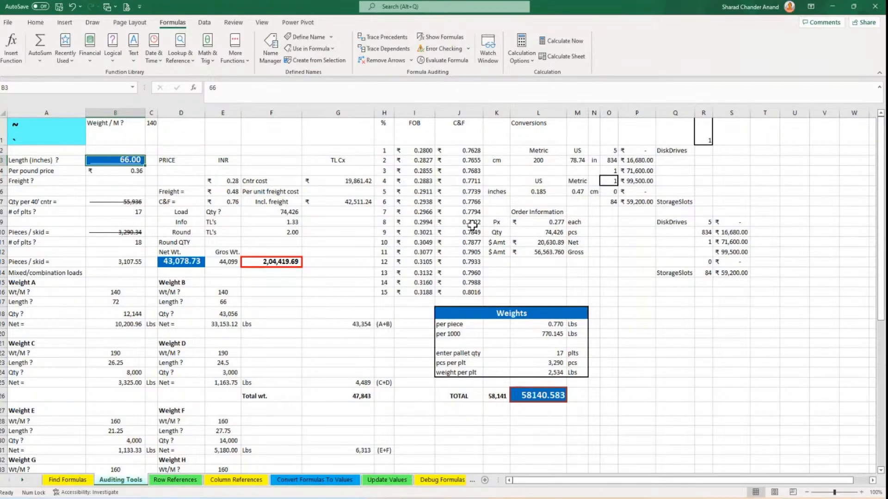
# Read the formulas behind total cell L26 and the order cells L9, L10 and L11 that feed it.
pyautogui.click(544, 397)
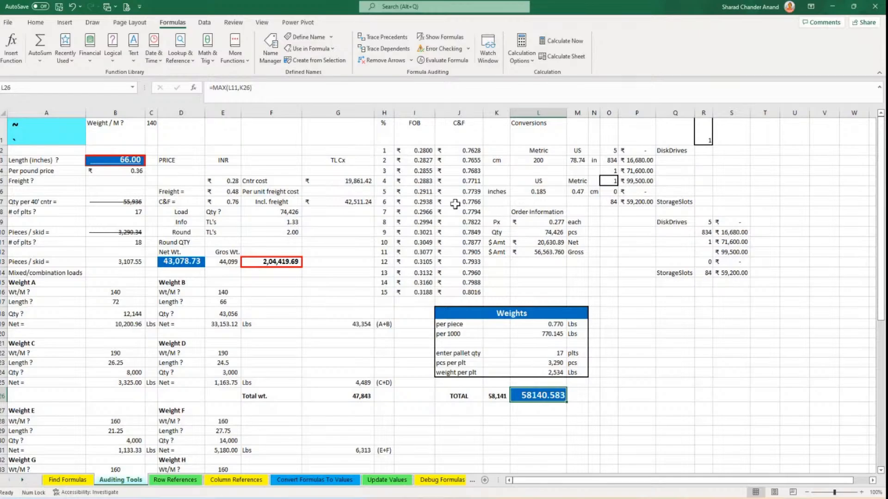
pyautogui.click(542, 225)
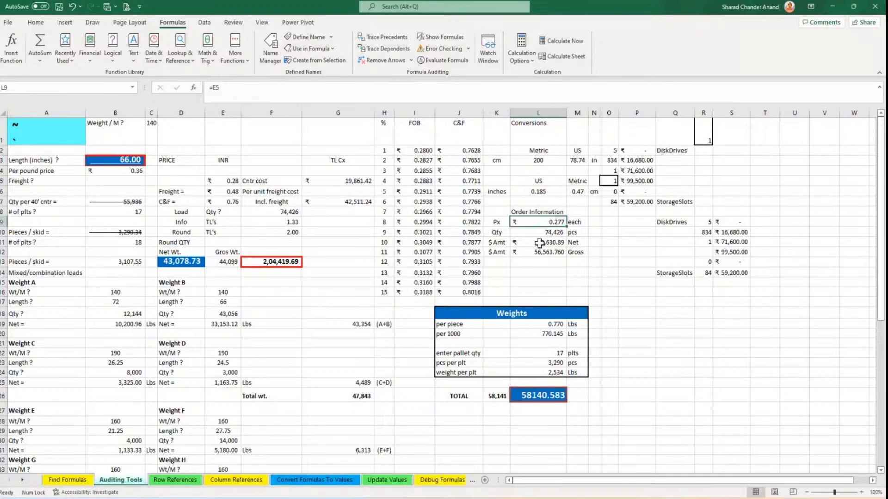
pyautogui.click(541, 234)
pyautogui.click(546, 242)
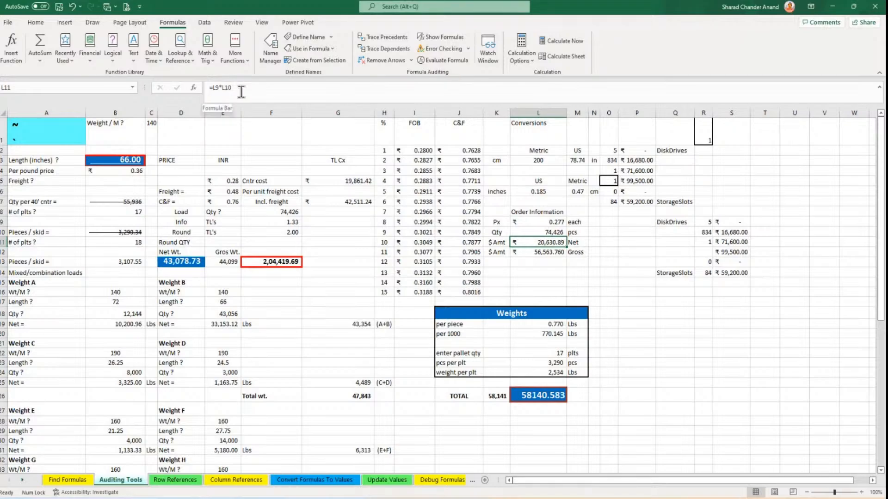
pyautogui.click(544, 222)
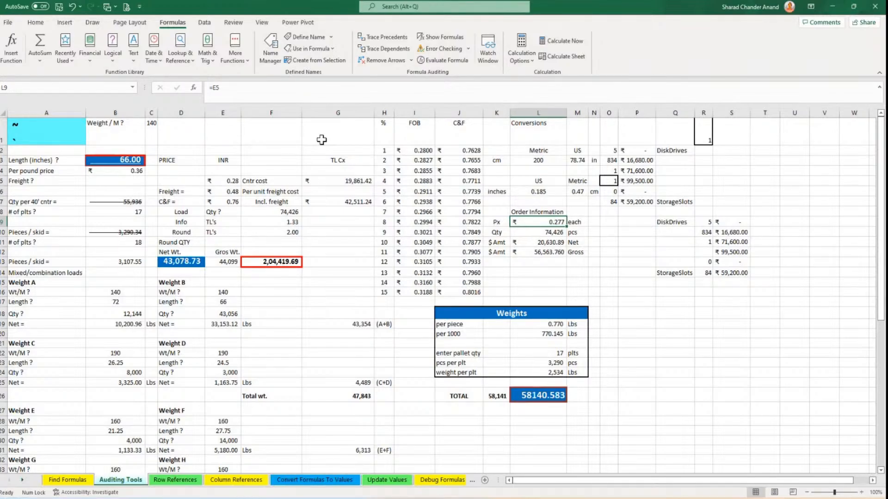
# Trace the precedents of total cell L26 repeatedly through all levels back to its source inputs.
pyautogui.click(547, 397)
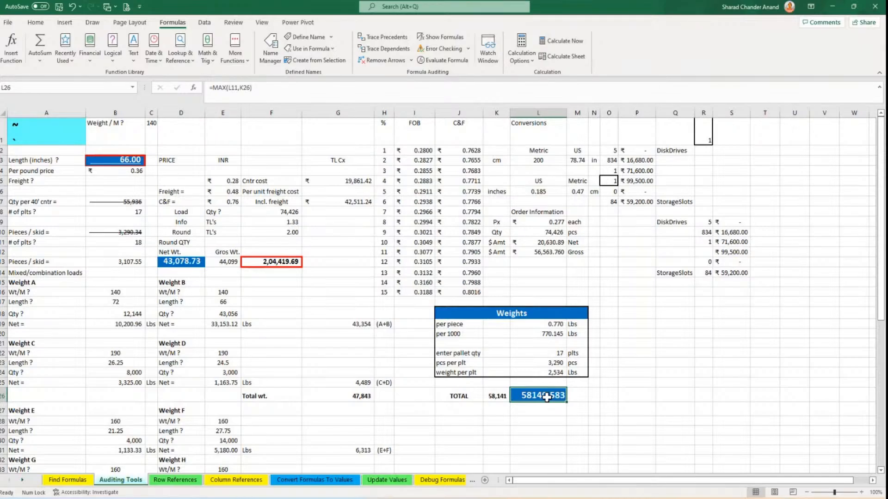
pyautogui.click(382, 38)
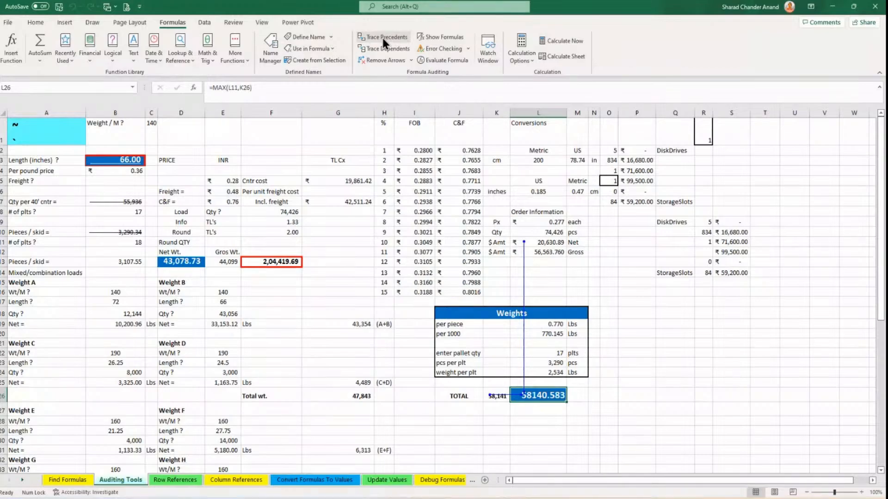
pyautogui.click(382, 37)
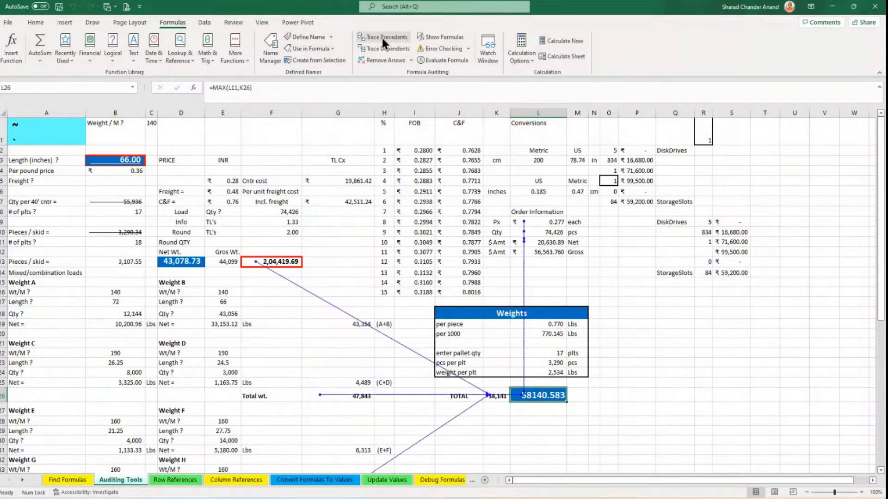
pyautogui.click(382, 38)
pyautogui.click(382, 38)
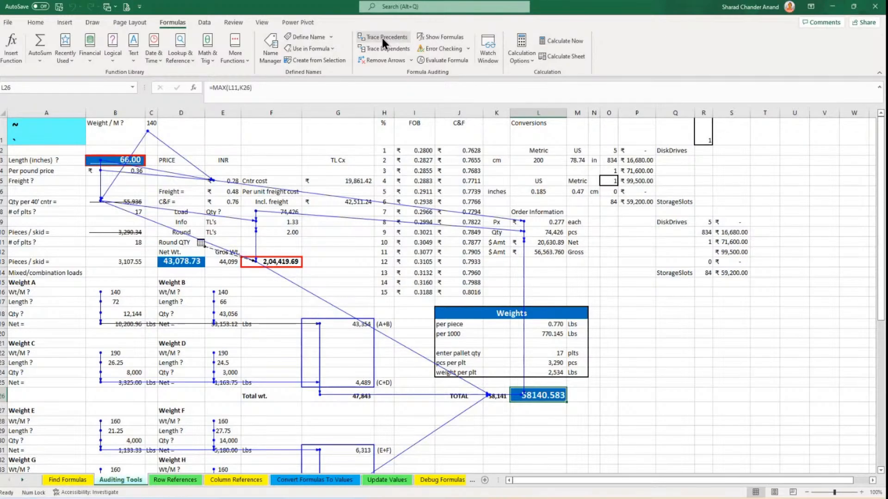
# Shrink the formula bar to a single line and look over all of L26's precedent arrows.
pyautogui.scroll(-1, 406, 191)
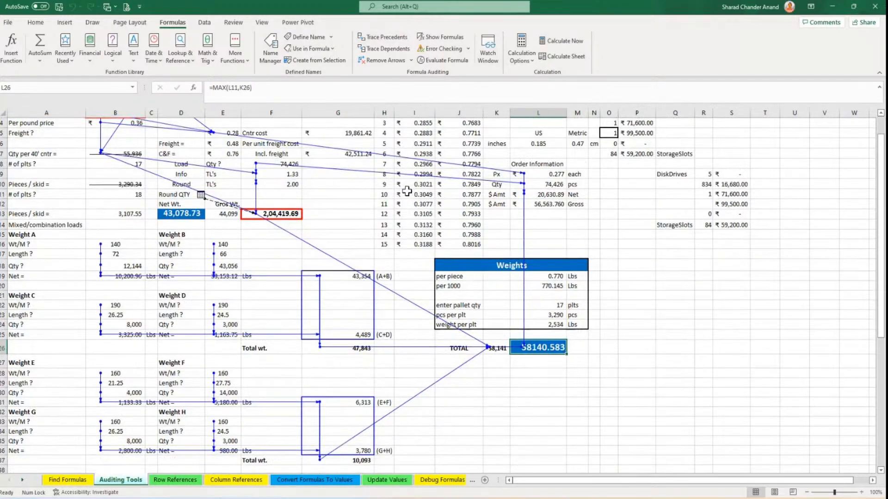
pyautogui.scroll(1, 406, 191)
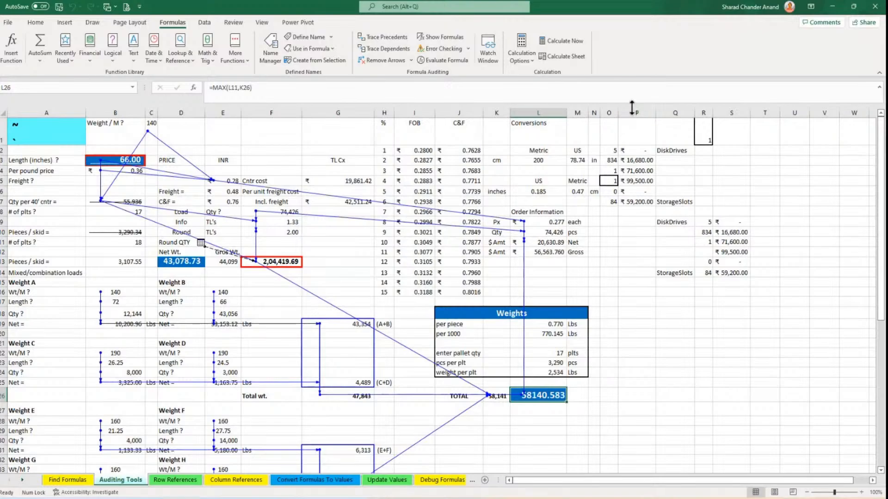
pyautogui.moveTo(632, 108); pyautogui.dragTo(630, 97)
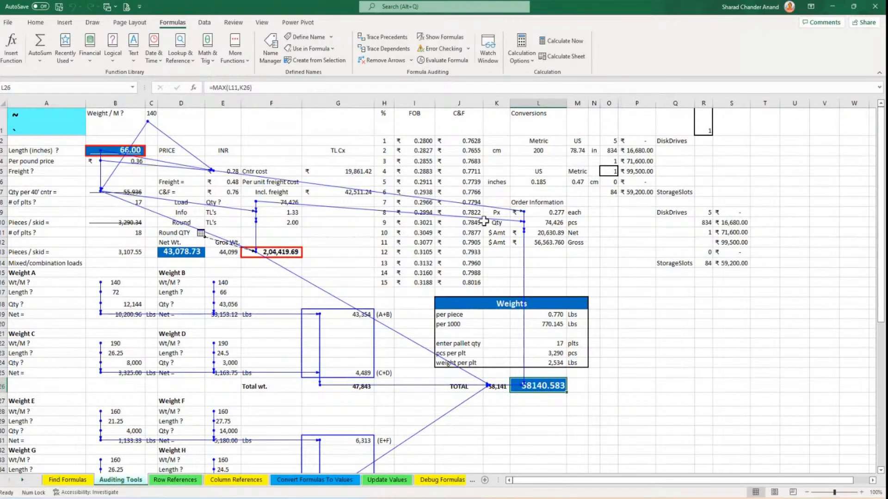
pyautogui.scroll(-1, 484, 221)
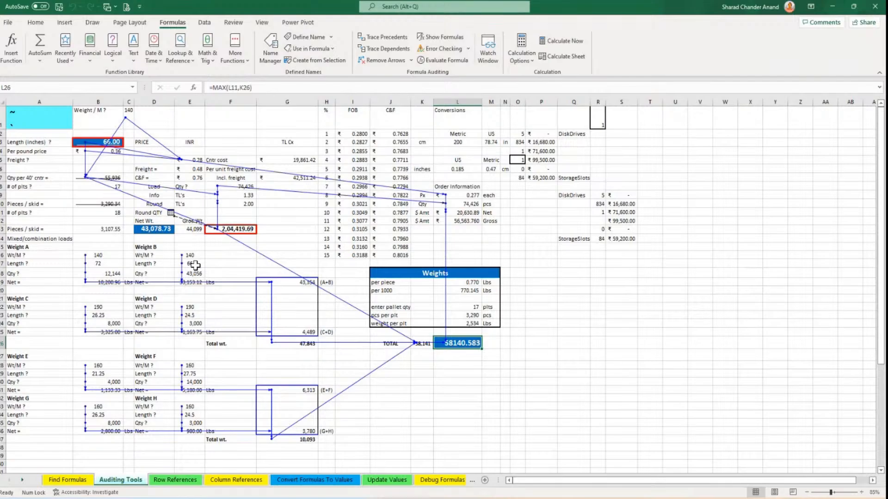
# Open the off-sheet reference list of the dashed arrow ending at F13, leaving without following it.
pyautogui.keyDown('ctrl'); pyautogui.scroll(4, 192, 264); pyautogui.keyUp('ctrl')
pyautogui.keyDown('ctrl'); pyautogui.scroll(3, 187, 270); pyautogui.keyUp('ctrl')
pyautogui.scroll(4, 188, 270)
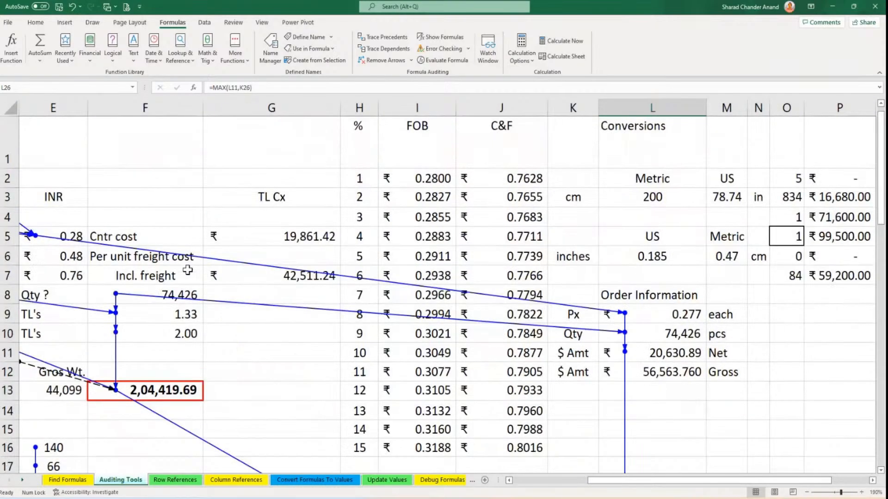
pyautogui.moveTo(683, 480); pyautogui.dragTo(596, 489)
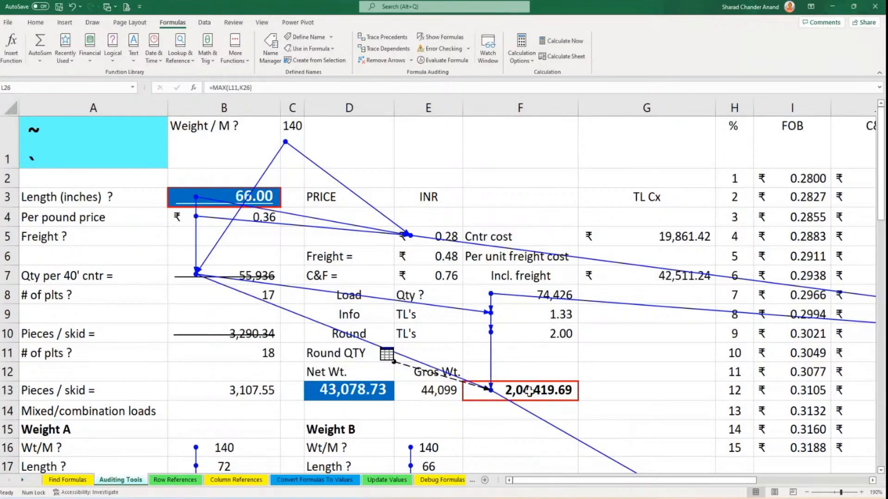
pyautogui.doubleClick(433, 379)
pyautogui.moveTo(614, 258); pyautogui.dragTo(553, 213)
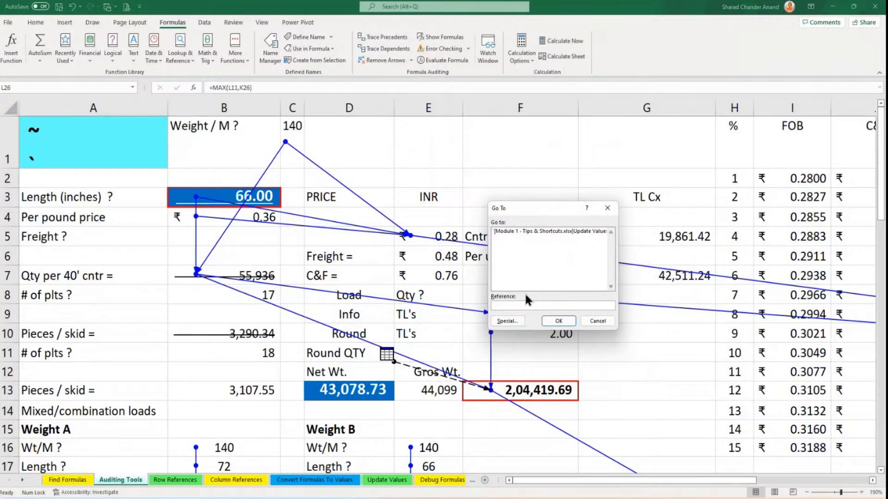
pyautogui.click(605, 323)
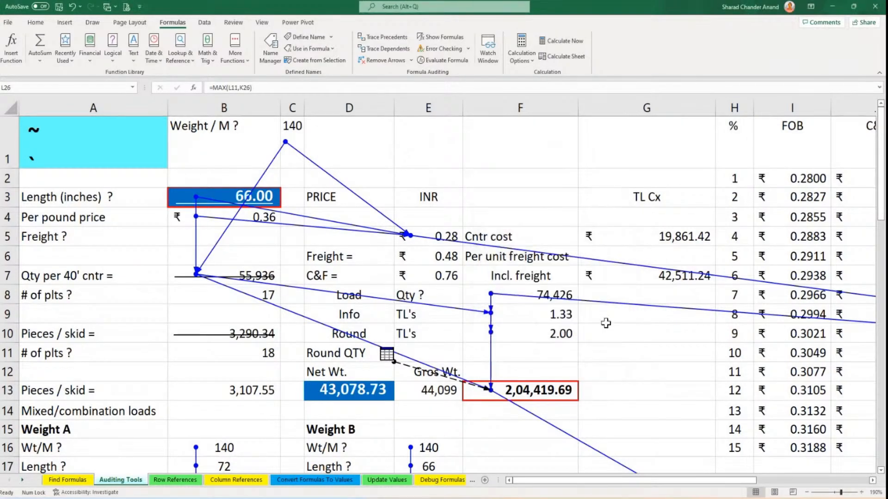
# Follow the dashed arrow feeding F13 to its off-sheet precedent, cell A12 on the Update Values sheet.
pyautogui.click(538, 392)
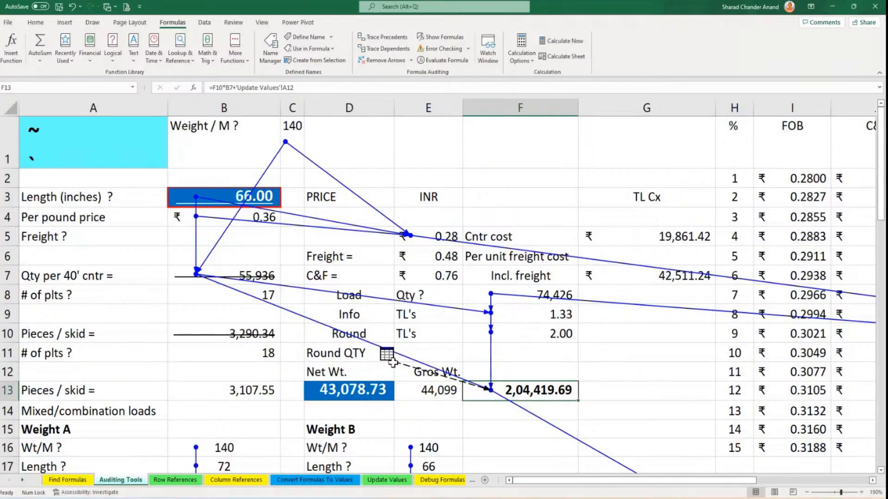
pyautogui.doubleClick(445, 378)
pyautogui.doubleClick(444, 376)
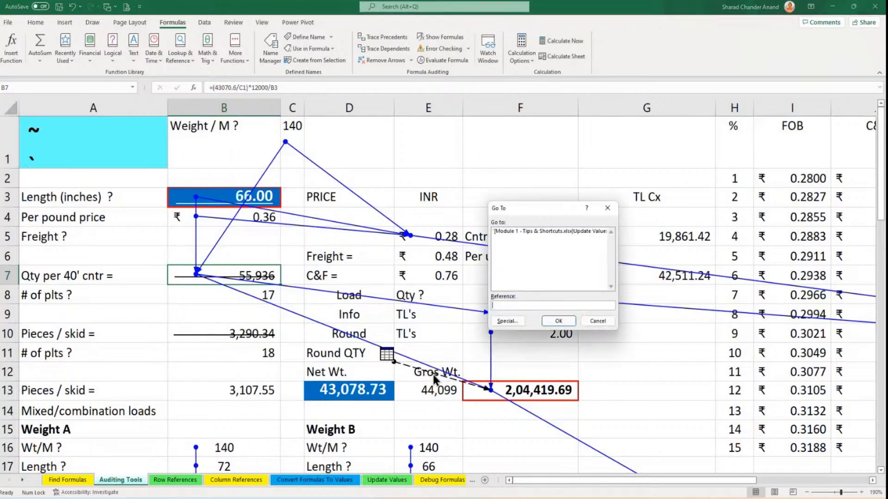
pyautogui.click(529, 231)
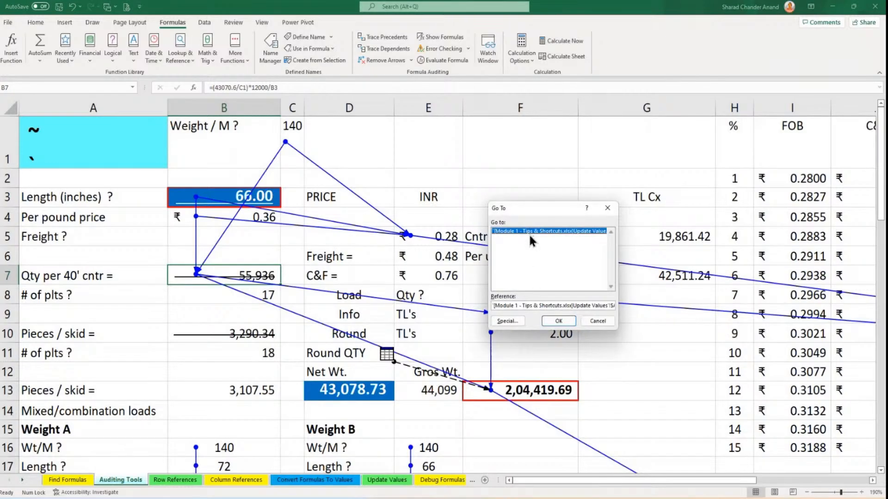
pyautogui.click(561, 321)
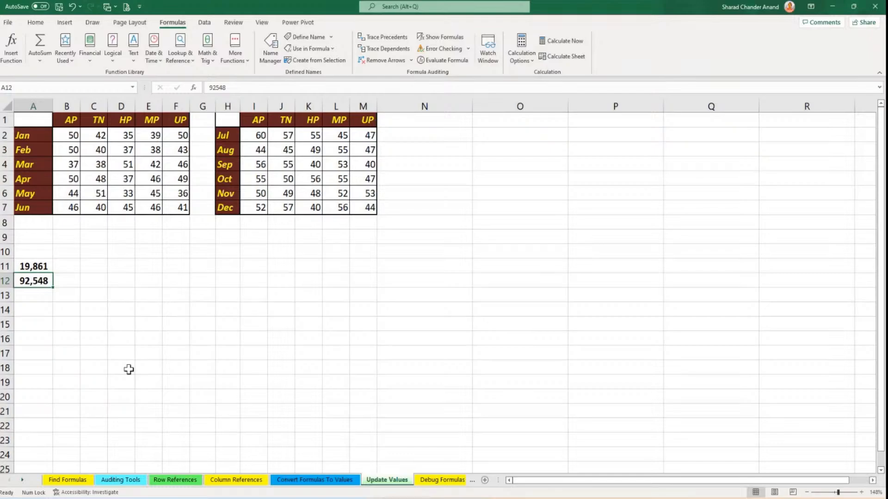
# Compare the Auditing Tools sheet with its source on Update Values, returning to Auditing Tools.
pyautogui.click(127, 480)
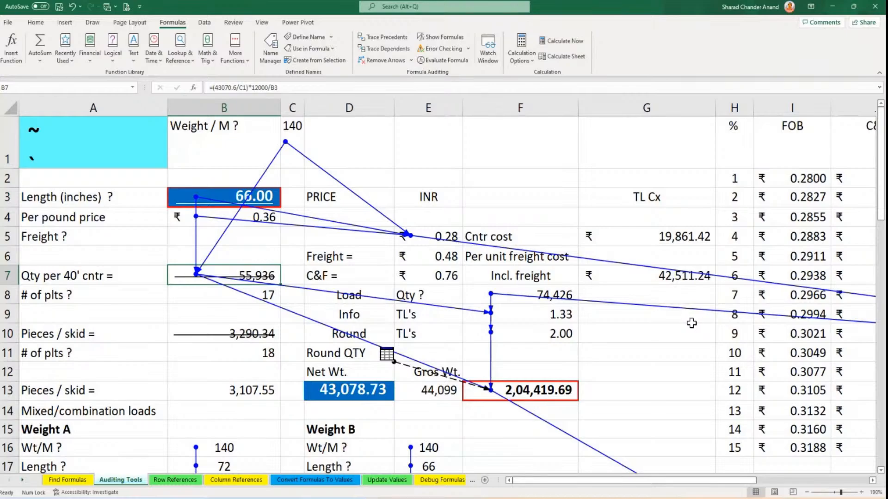
pyautogui.click(379, 480)
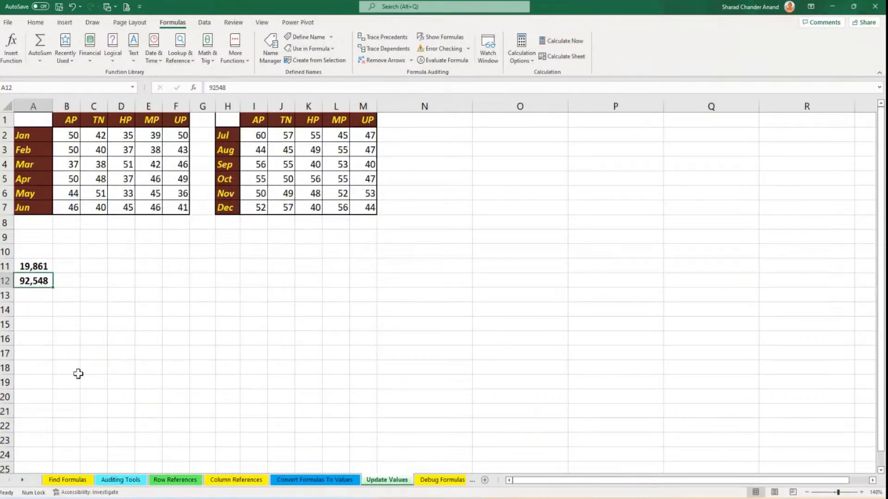
pyautogui.click(105, 481)
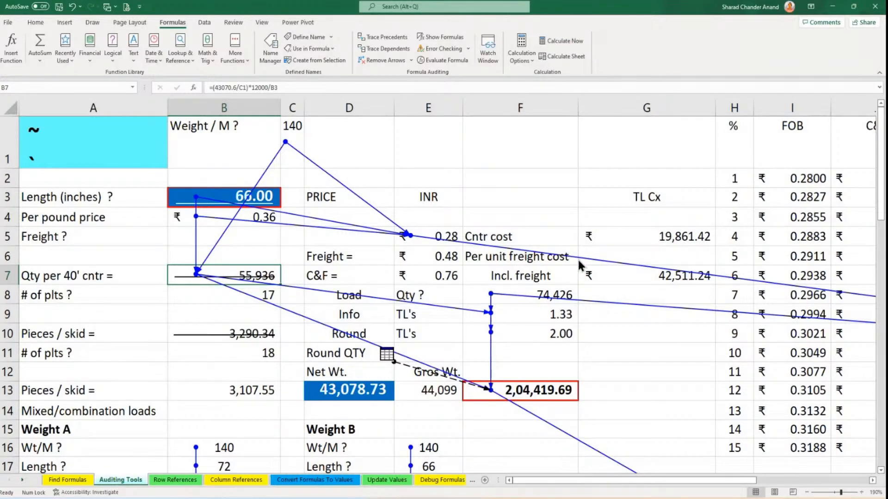
# Remove all tracing arrows from the Auditing Tools sheet.
pyautogui.scroll(-2, 579, 260)
pyautogui.scroll(-7, 579, 260)
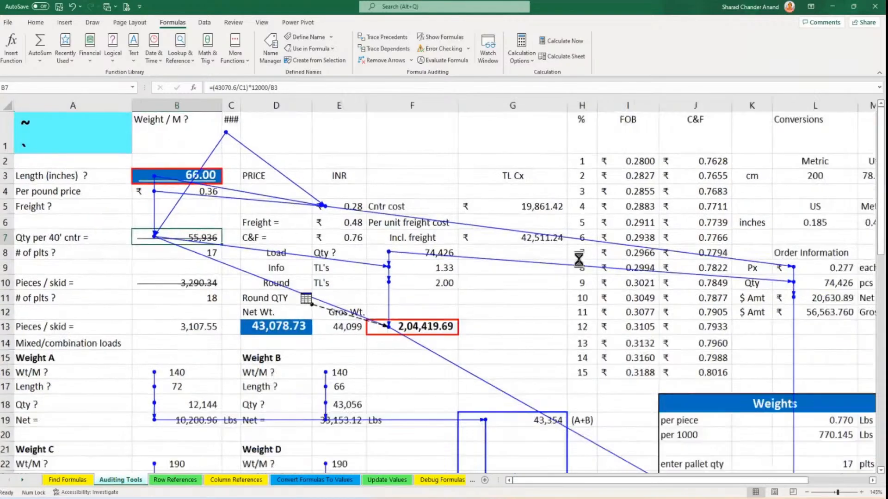
pyautogui.scroll(2, 578, 259)
pyautogui.scroll(3, 578, 260)
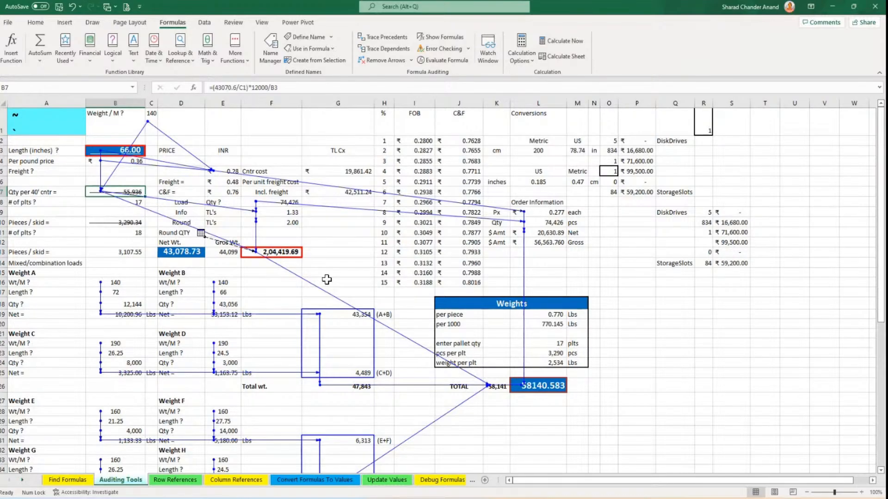
pyautogui.click(379, 62)
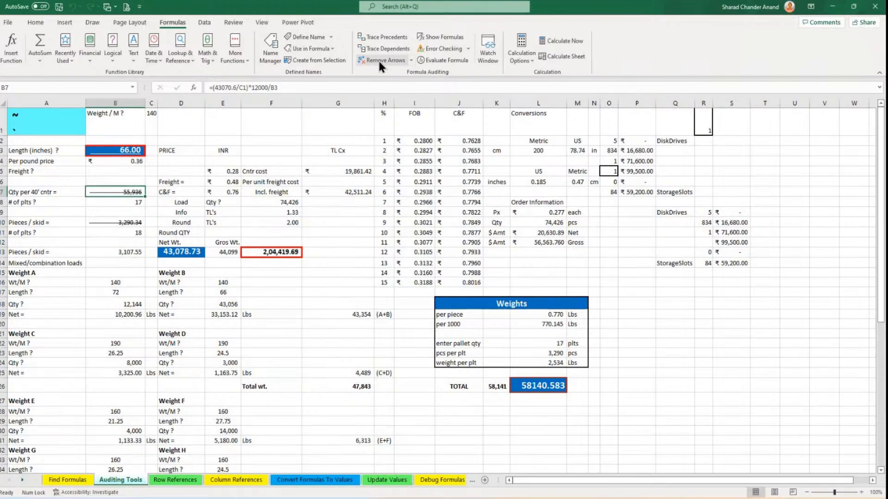
# Select the direct dependents of B3 level by level until reaching total cell L26, with no further dependents.
pyautogui.click(132, 154)
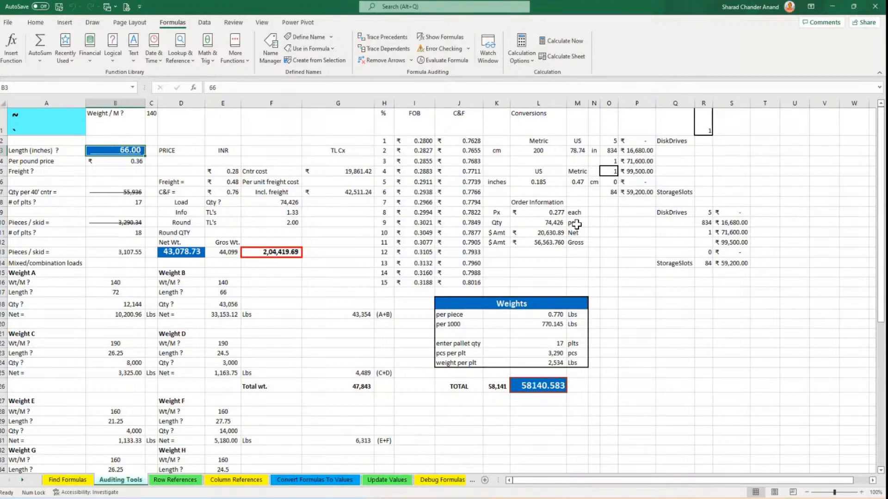
pyautogui.hotkey('ctrl', ']')
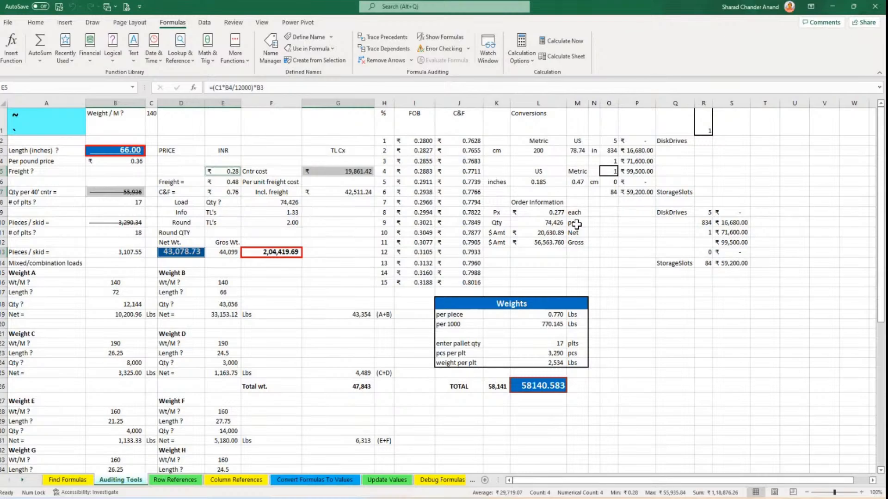
pyautogui.hotkey('ctrl', ']')
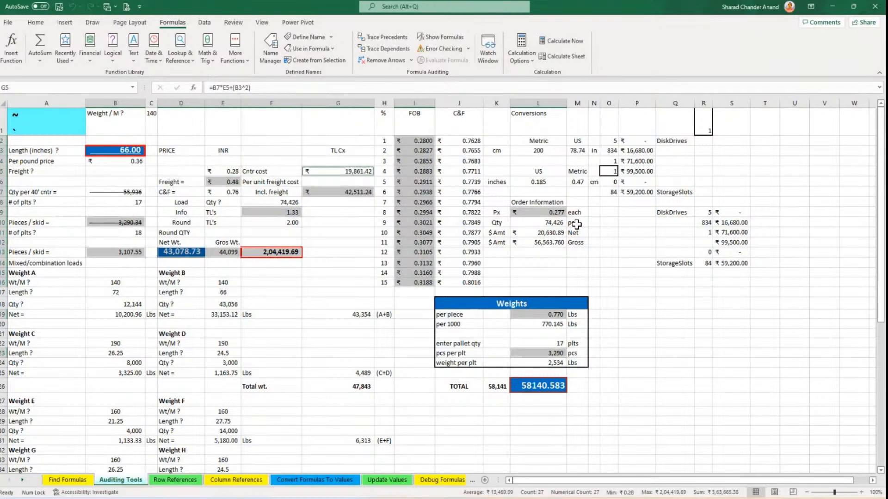
pyautogui.hotkey('ctrl', ']')
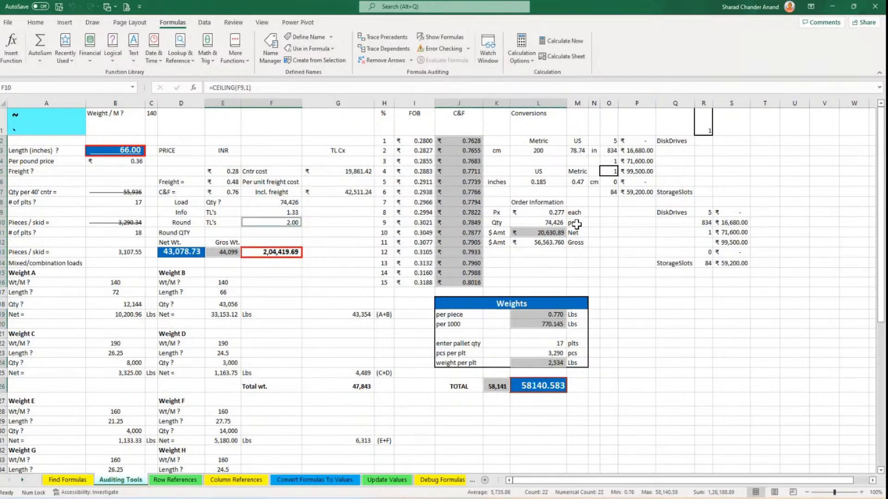
pyautogui.hotkey('ctrl', ']')
pyautogui.hotkey('ctrl', ']')
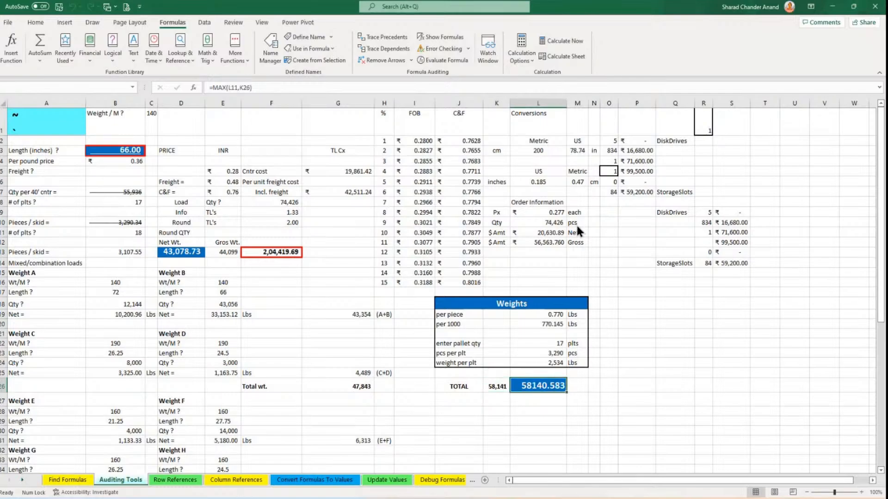
pyautogui.hotkey('ctrl', ']')
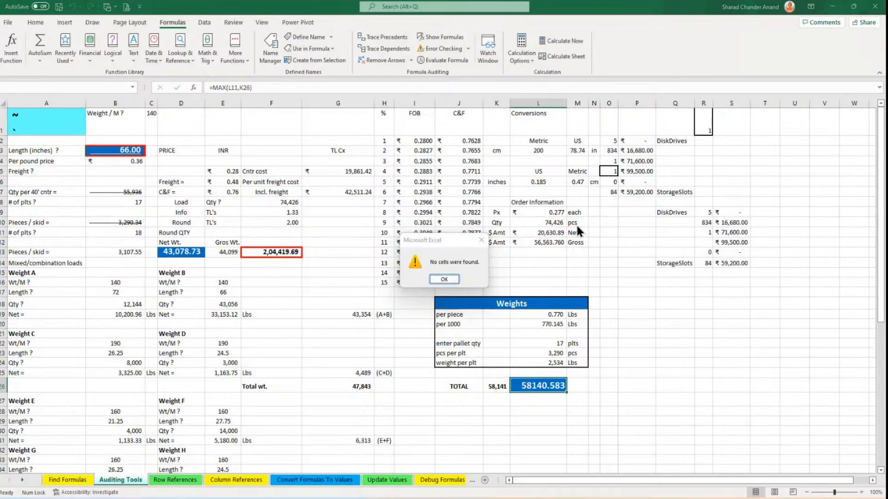
pyautogui.press('Return')
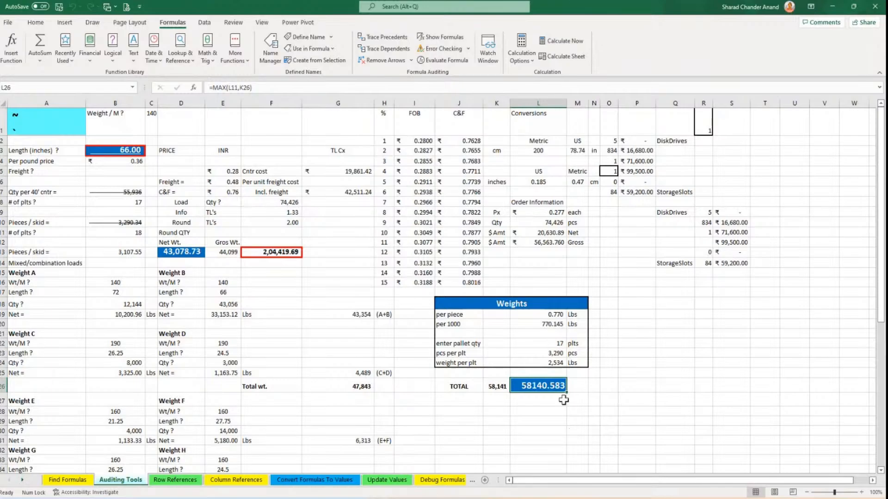
# Select the direct precedents of L26 level by level back to the weight, length and quantity inputs.
pyautogui.hotkey('ctrl', '[')
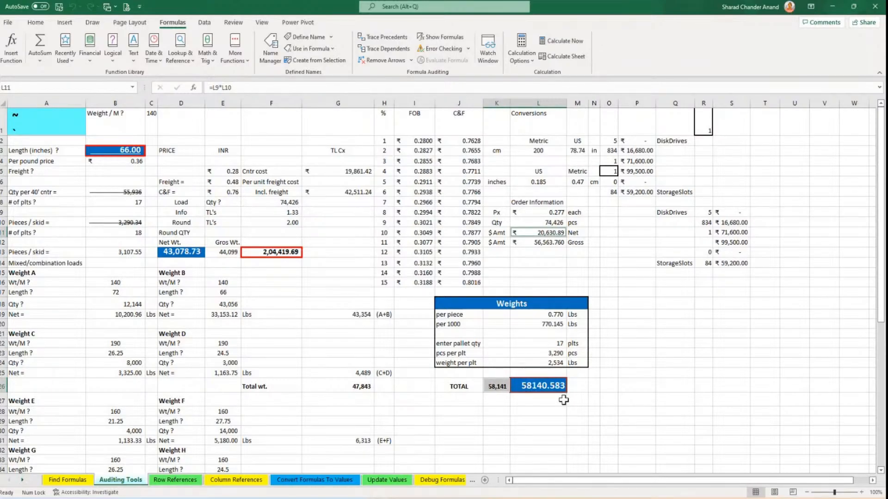
pyautogui.hotkey('ctrl', '[')
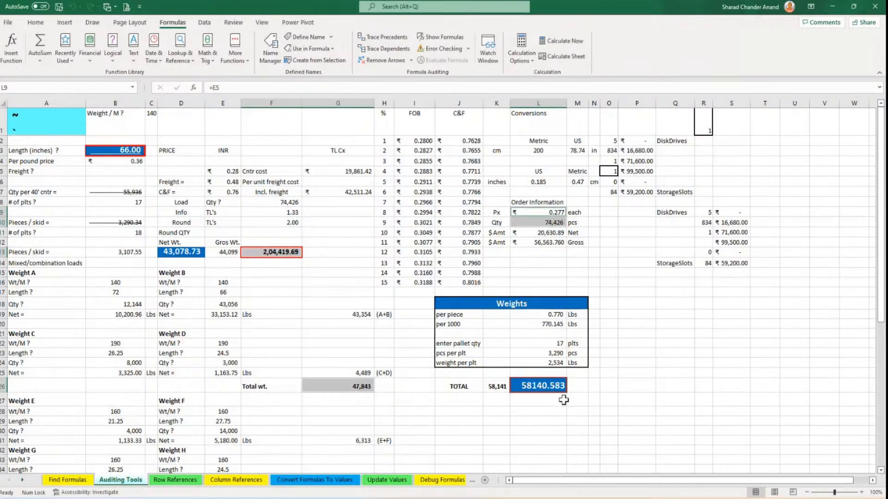
pyautogui.hotkey('ctrl', '[')
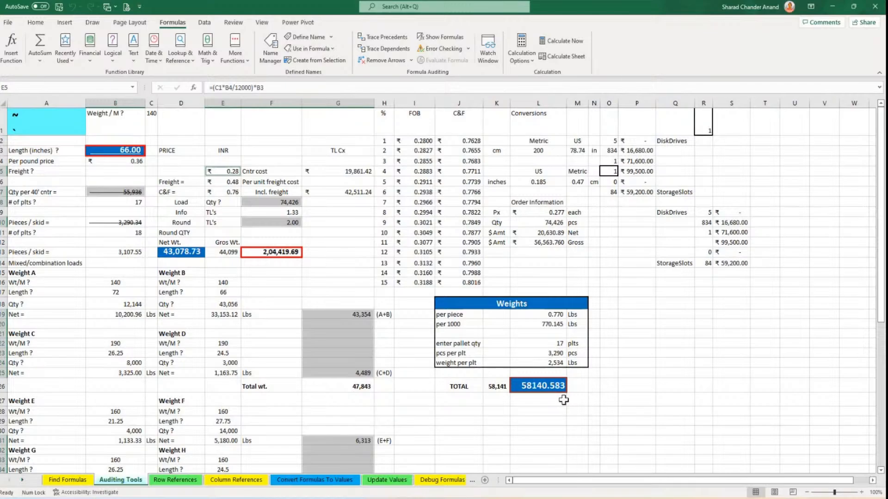
pyautogui.hotkey('ctrl', '[')
pyautogui.hotkey('ctrl', '[')
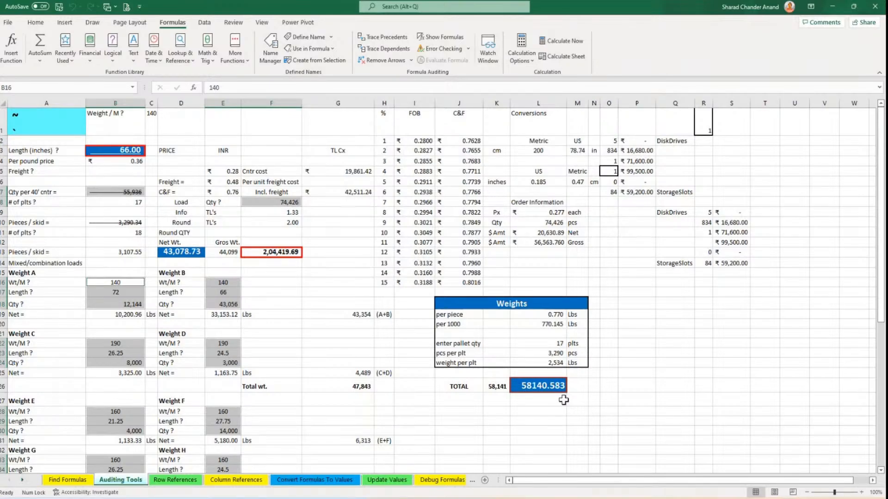
# Select all direct and indirect dependents of B3 at once.
pyautogui.click(114, 150)
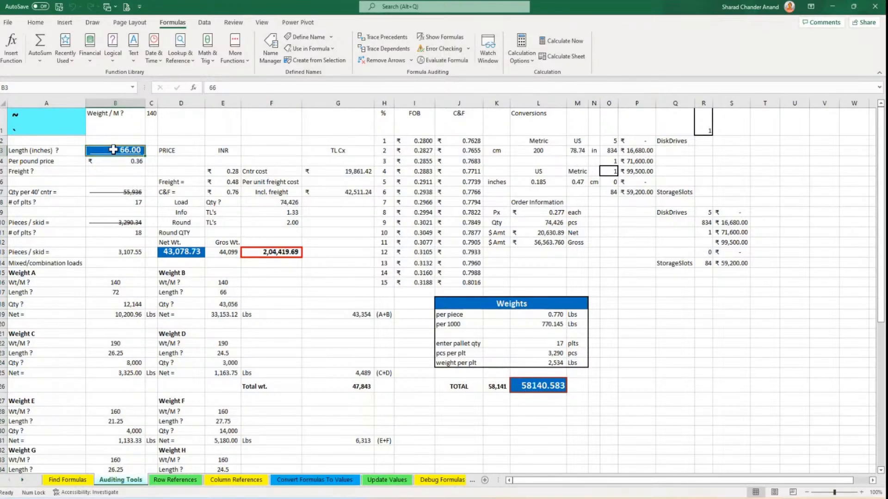
pyautogui.hotkey('ctrl', 'shift', ']')
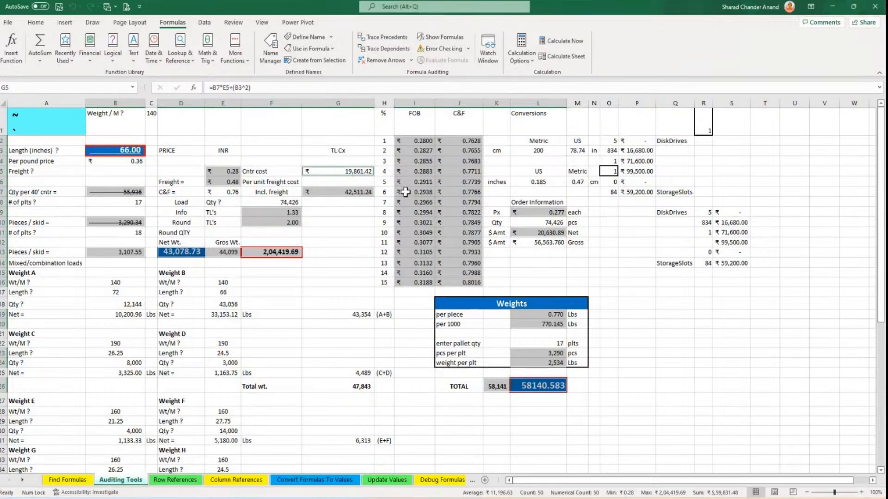
# Go to the Row References sheet, review the region total labels and widen column A to fit the state names.
pyautogui.hotkey('ctrl', 'pagedown')
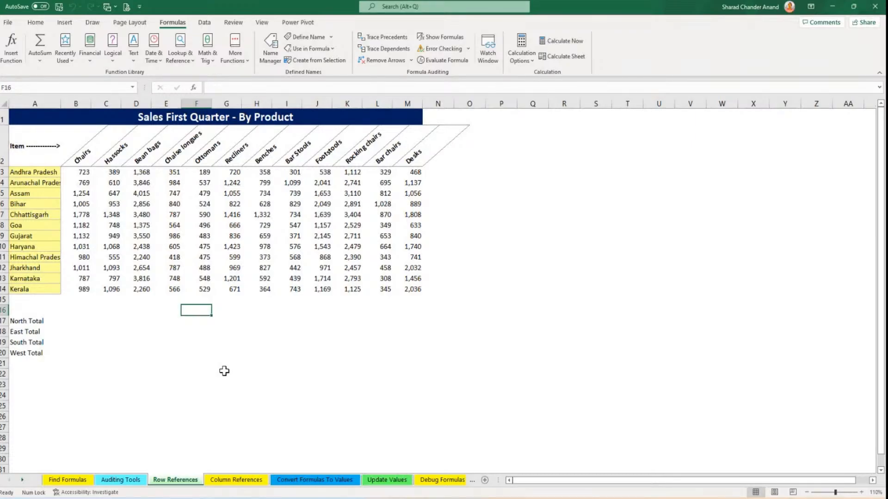
pyautogui.click(13, 321)
pyautogui.click(13, 332)
pyautogui.click(29, 354)
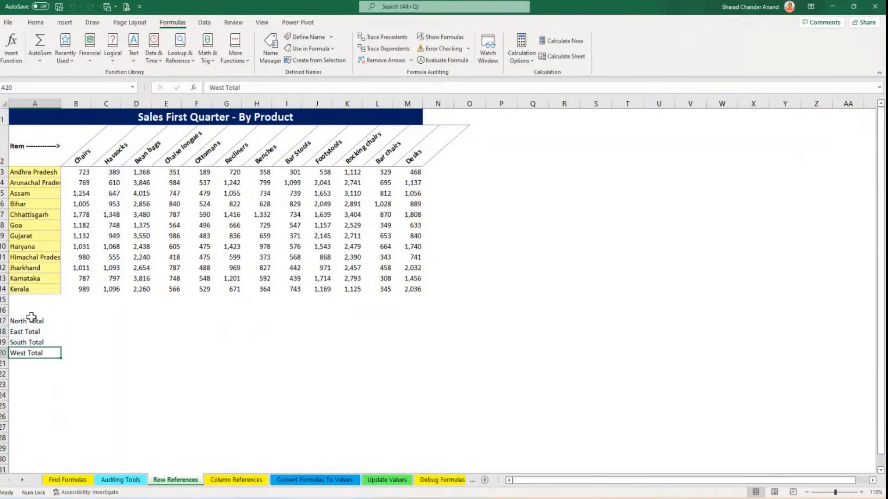
pyautogui.moveTo(61, 102); pyautogui.dragTo(74, 103)
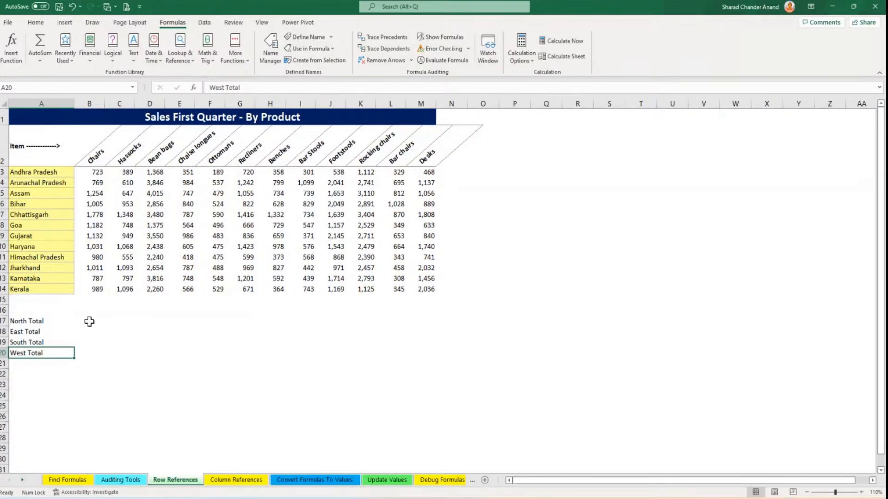
# Enter =SUM(10:10,11:11) in B17 to total the whole Haryana and Himachal Pradesh rows for North Total.
pyautogui.click(89, 322)
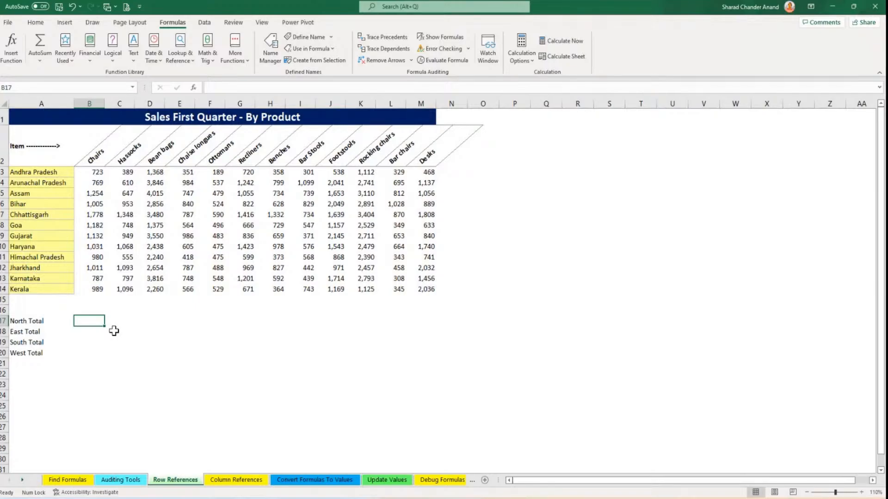
pyautogui.write('=SUM(')
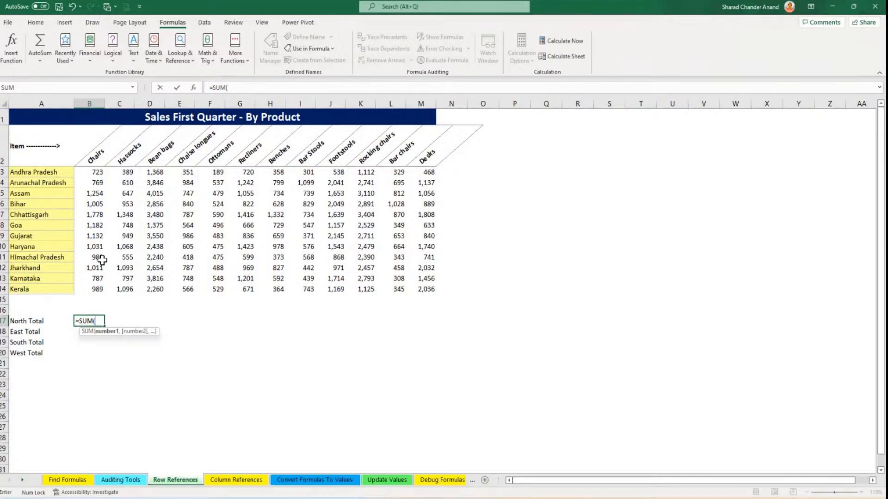
pyautogui.click(3, 247)
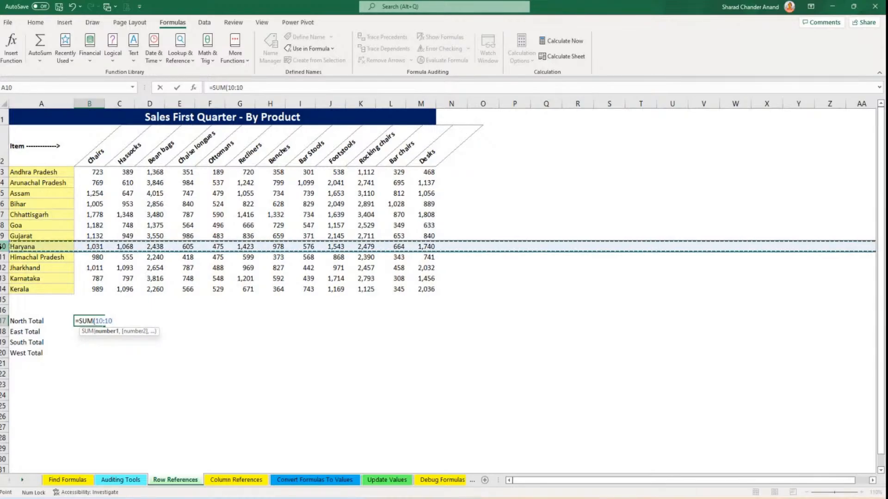
pyautogui.write(',')
pyautogui.click(2, 257)
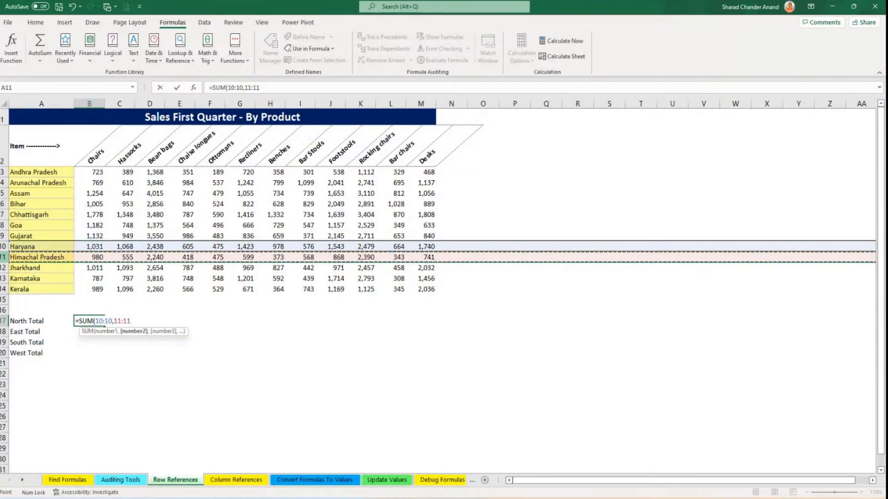
pyautogui.write(',')
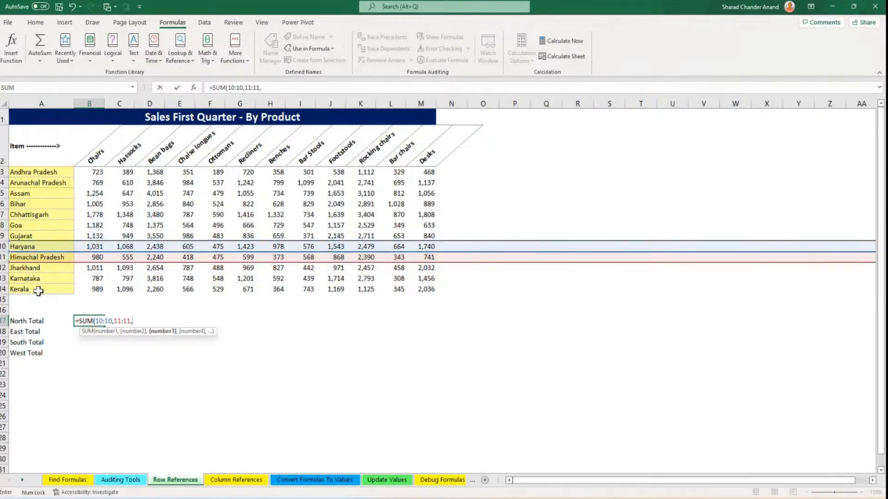
pyautogui.press('BackSpace')
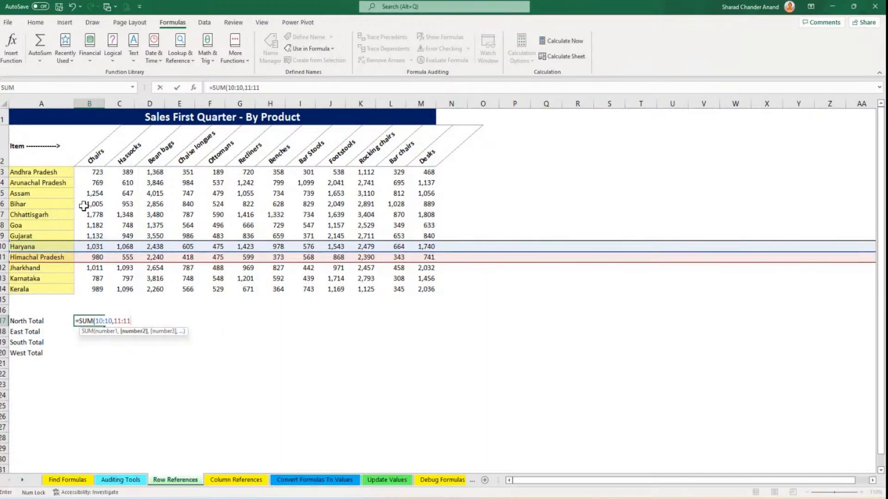
pyautogui.press('Return')
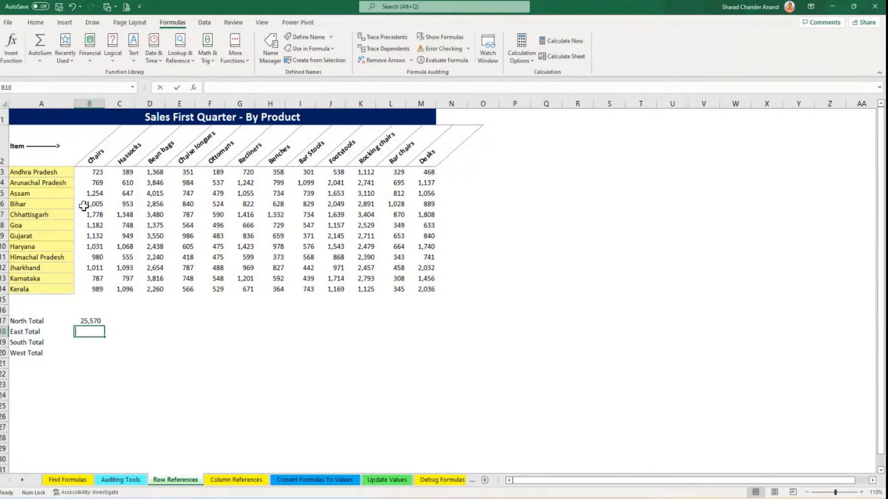
# Enter =SUM(4:7,12:12) in B18 to total the whole Arunachal Pradesh to Chhattisgarh and Jharkhand rows for East Total.
pyautogui.write('=sum')
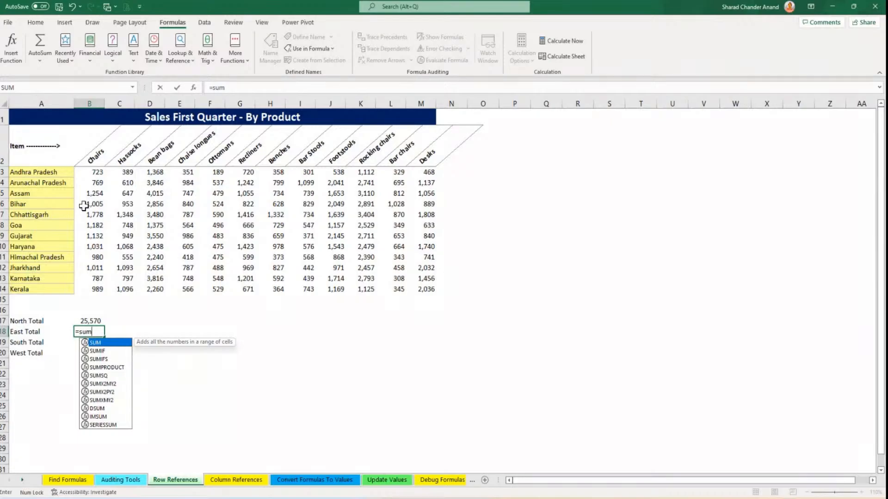
pyautogui.press('Tab')
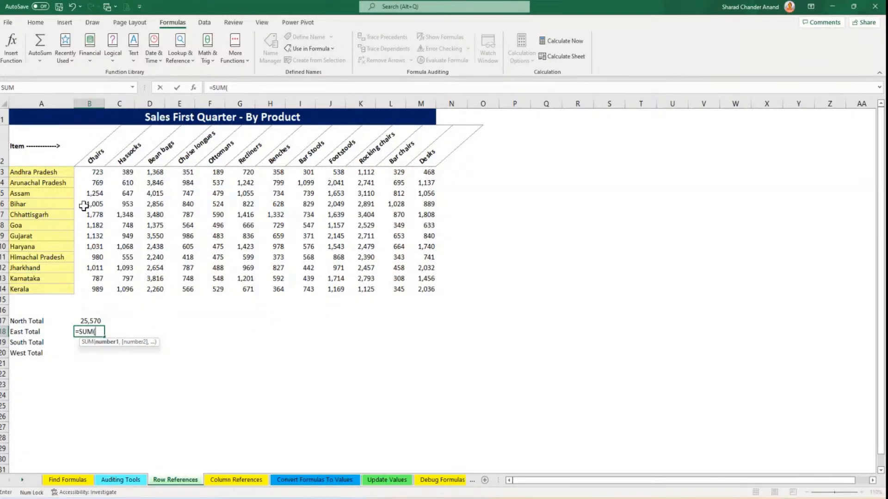
pyautogui.moveTo(2, 182); pyautogui.dragTo(2, 214)
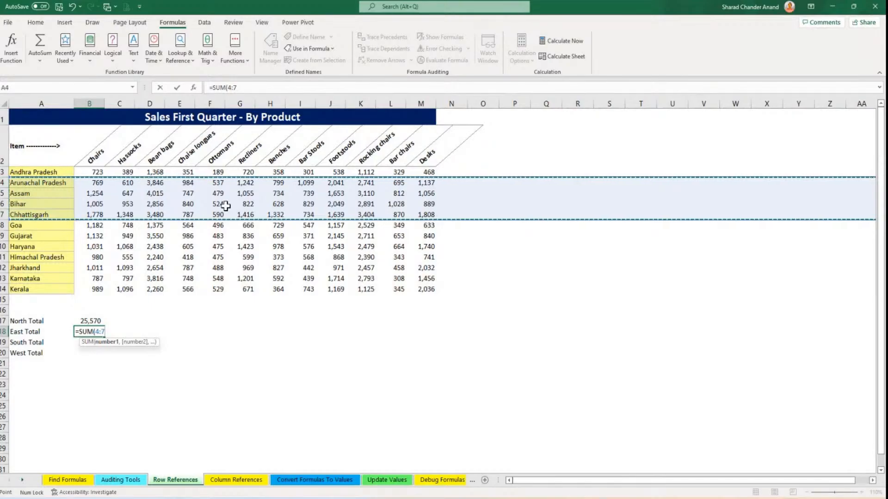
pyautogui.write(',')
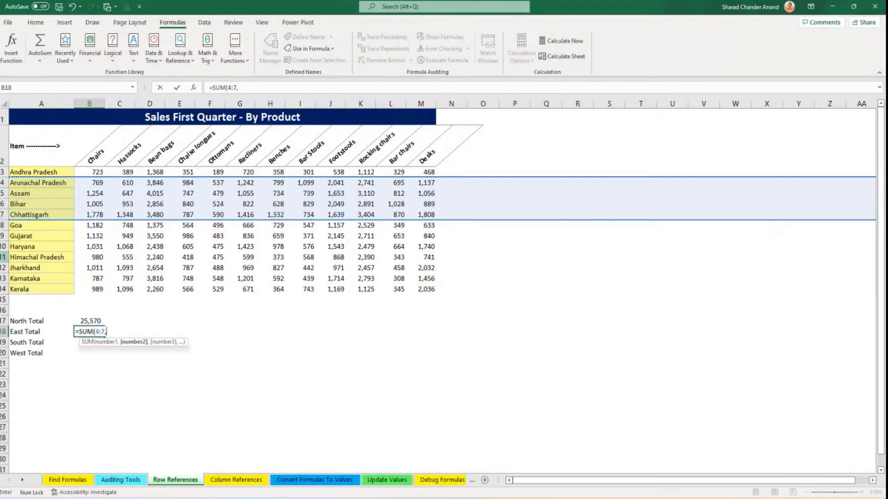
pyautogui.click(3, 268)
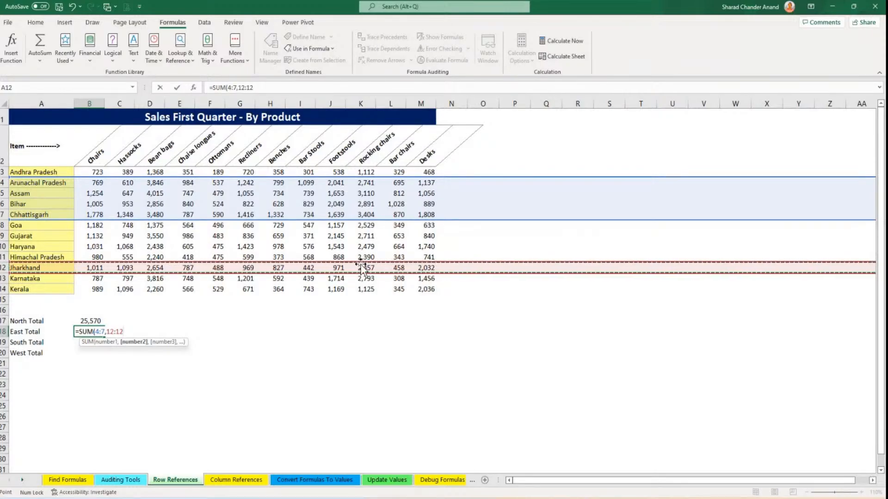
pyautogui.press('Return')
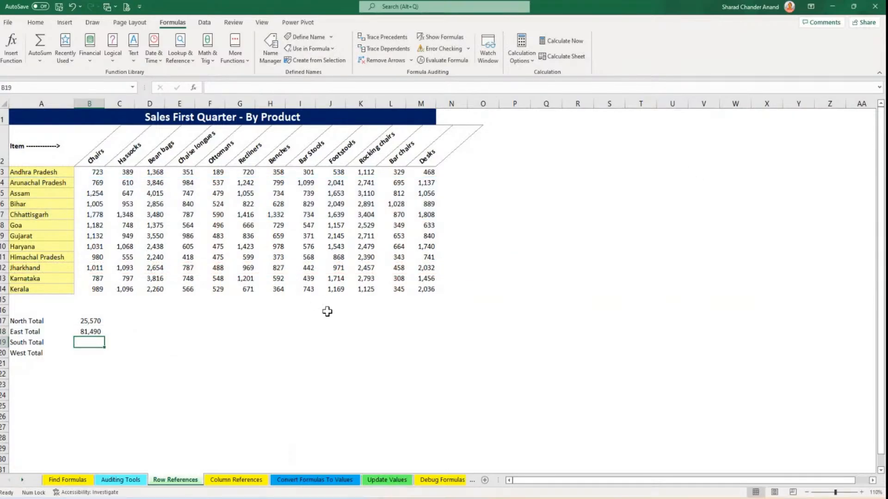
# Enter =SUM(13:14,3:3) in B19 to total the whole Karnataka, Kerala and Andhra Pradesh rows for South Total.
pyautogui.write('=SUM(')
pyautogui.press('Up')
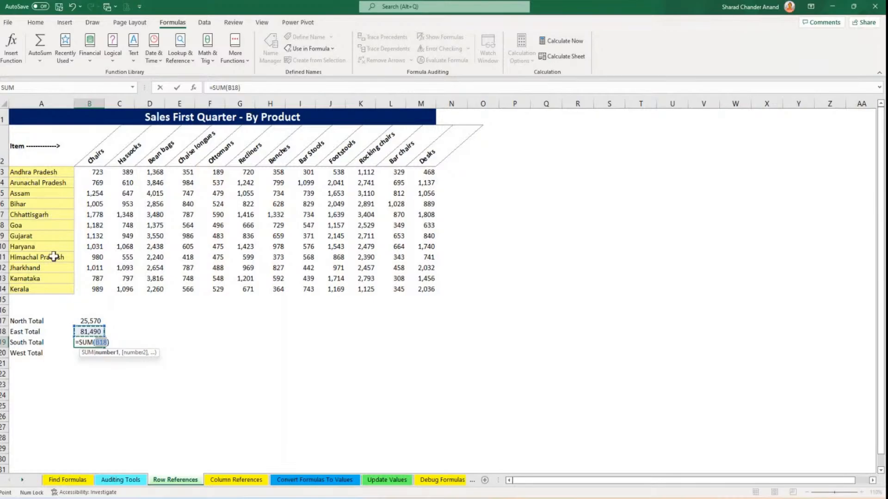
pyautogui.moveTo(1, 290); pyautogui.dragTo(1, 279)
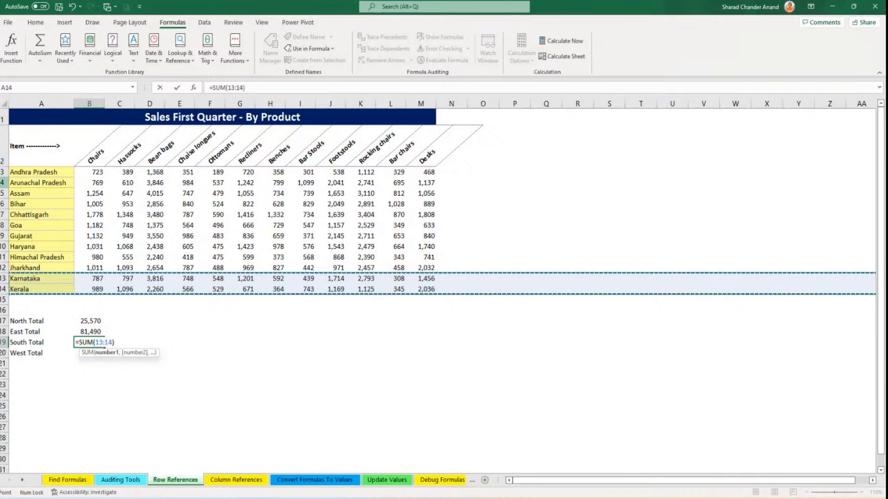
pyautogui.write(',')
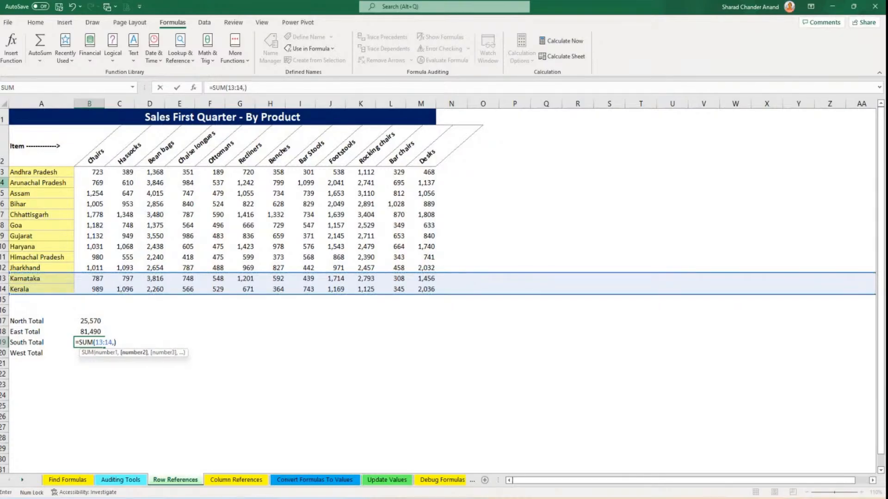
pyautogui.click(4, 172)
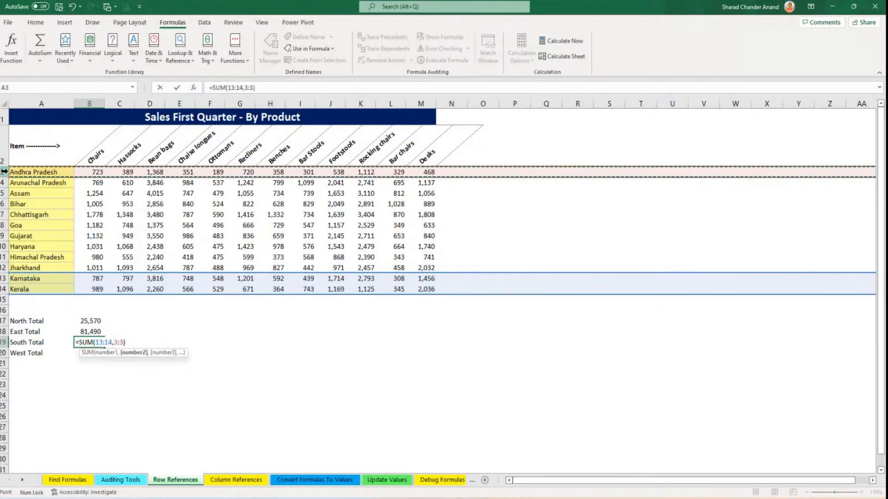
pyautogui.press('Return')
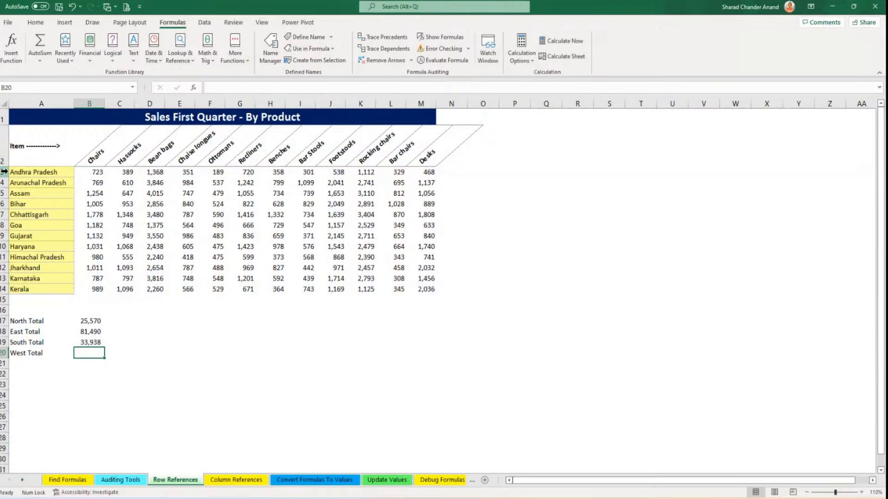
# Enter =SUM(8:9) in B20 to total the whole Goa and Gujarat rows for West Total.
pyautogui.hotkey('alt', '=')
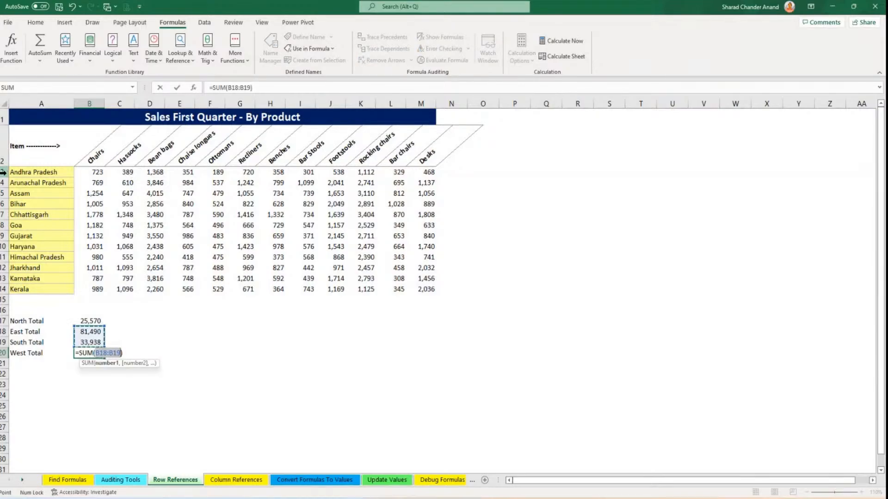
pyautogui.moveTo(3, 225); pyautogui.dragTo(4, 235)
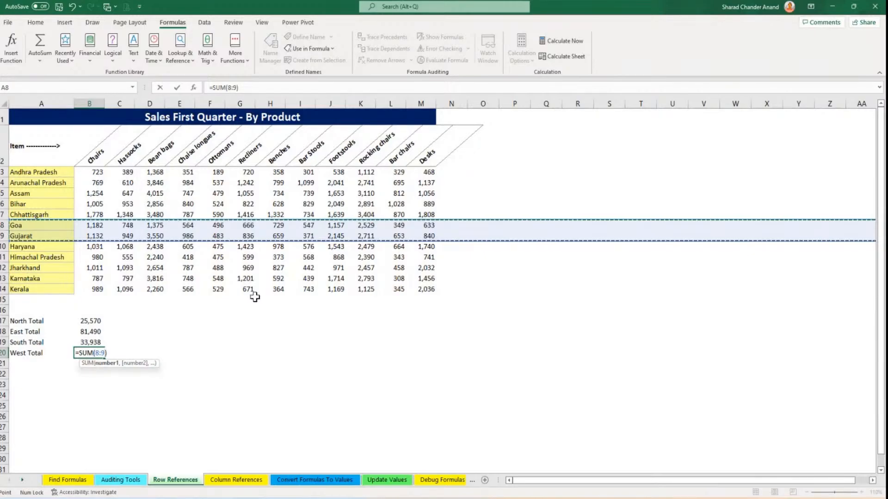
pyautogui.press('Return')
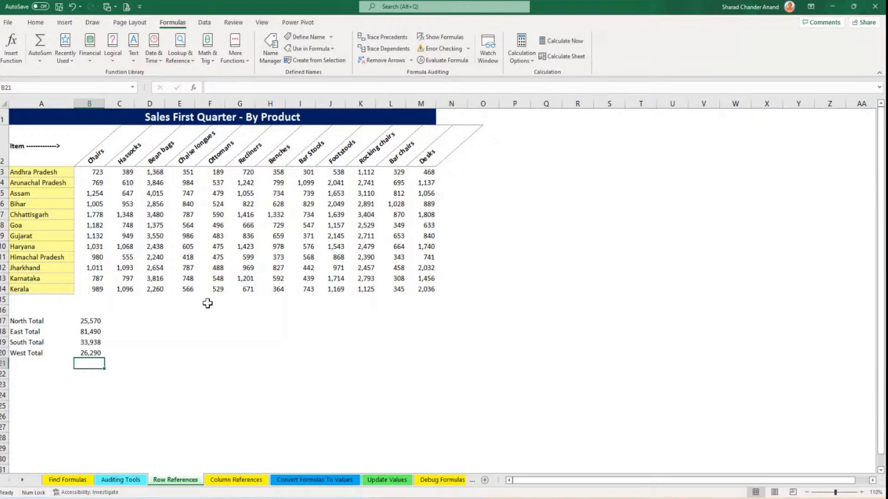
# Review the row references in the North Total formula, the empty cells beside the sales data, and the regional totals.
pyautogui.doubleClick(80, 321)
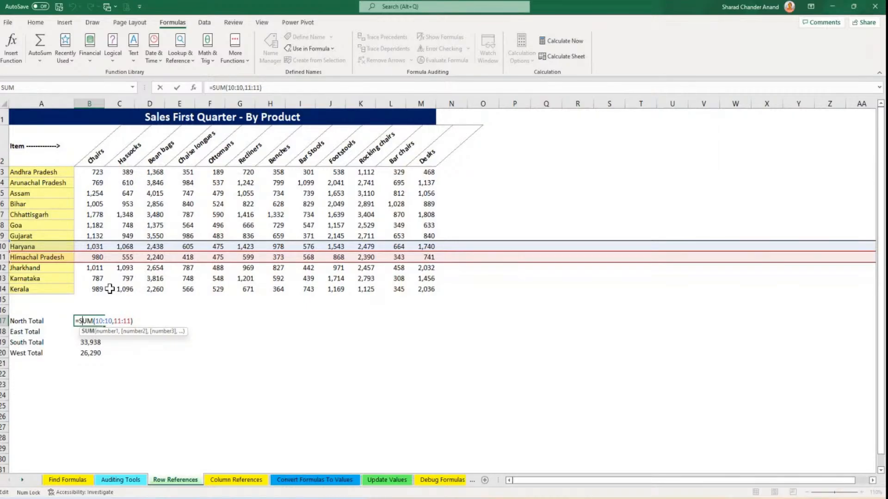
pyautogui.hotkey('ctrl', 'Return')
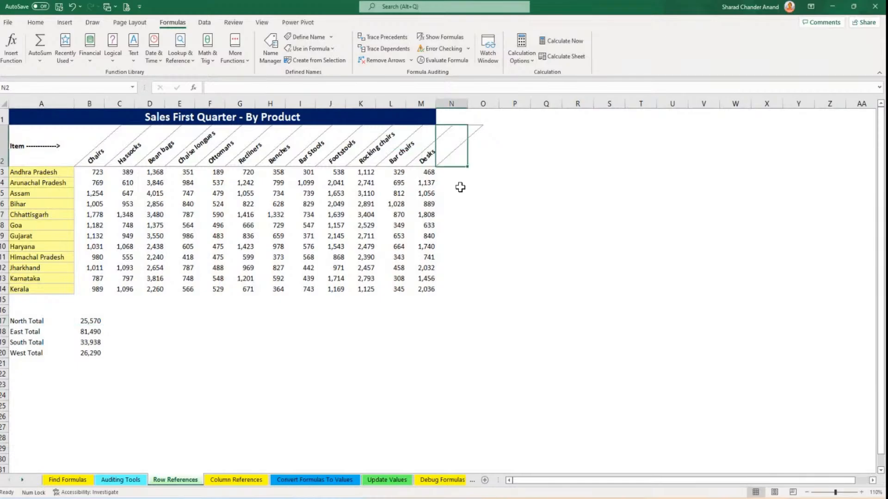
pyautogui.click(448, 173)
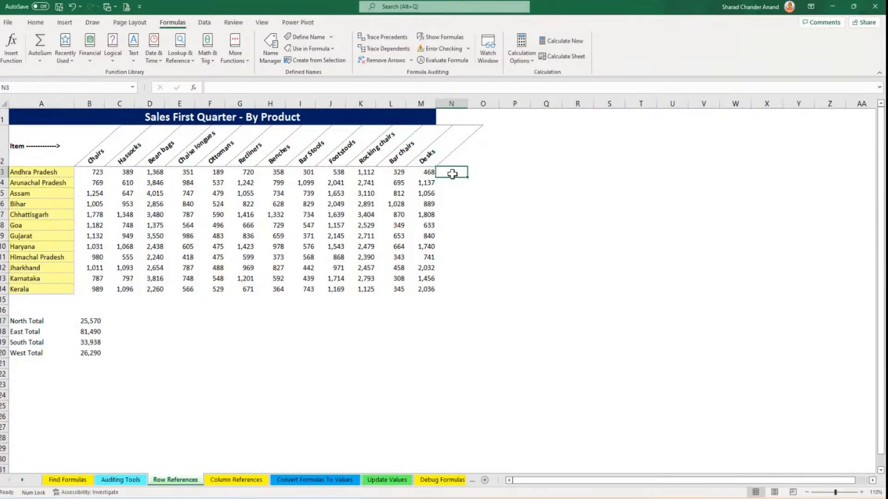
pyautogui.moveTo(89, 324); pyautogui.dragTo(97, 360)
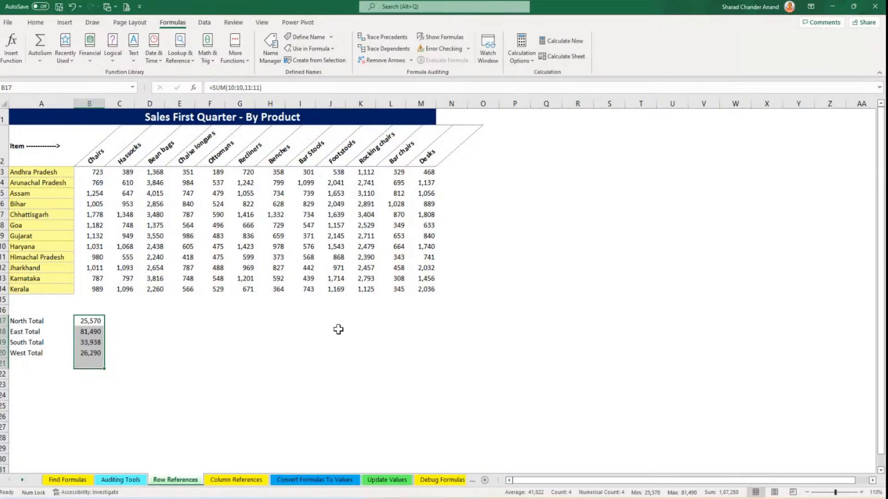
# On the Column References sheet, enter =SUM(G:G) in L2 to total the whole Salary column for Salary Total.
pyautogui.click(252, 482)
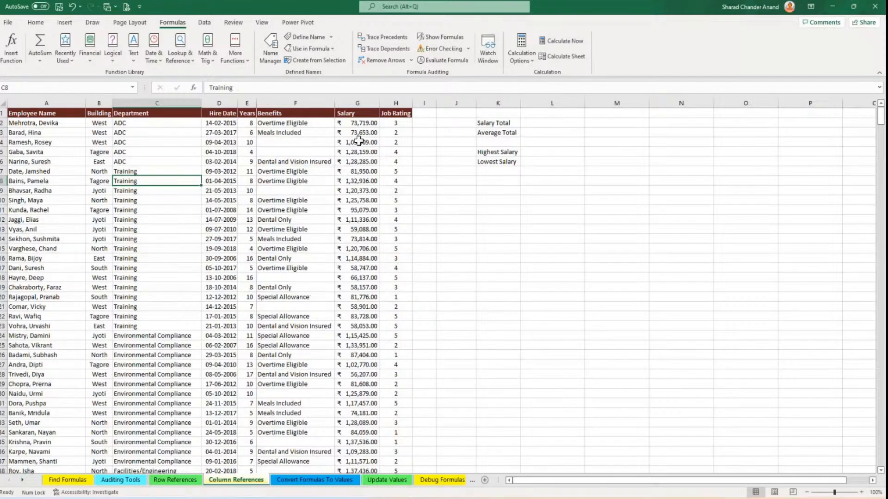
pyautogui.click(536, 124)
pyautogui.click(362, 102)
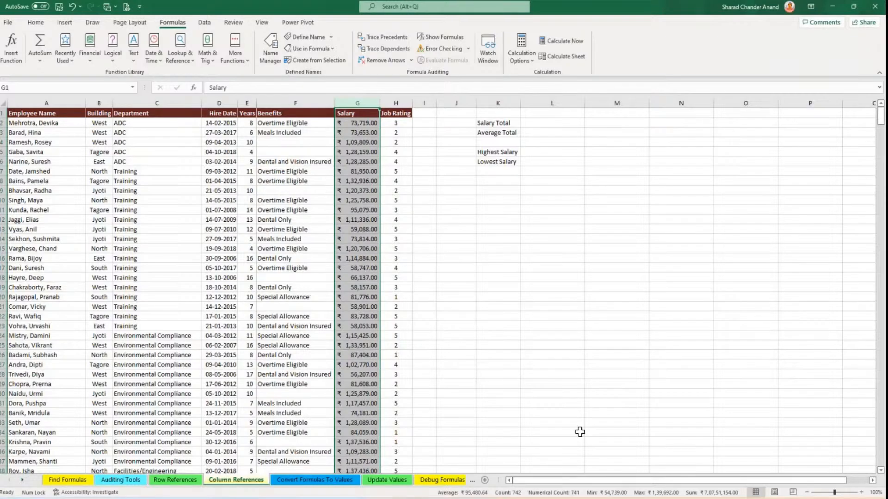
pyautogui.click(542, 123)
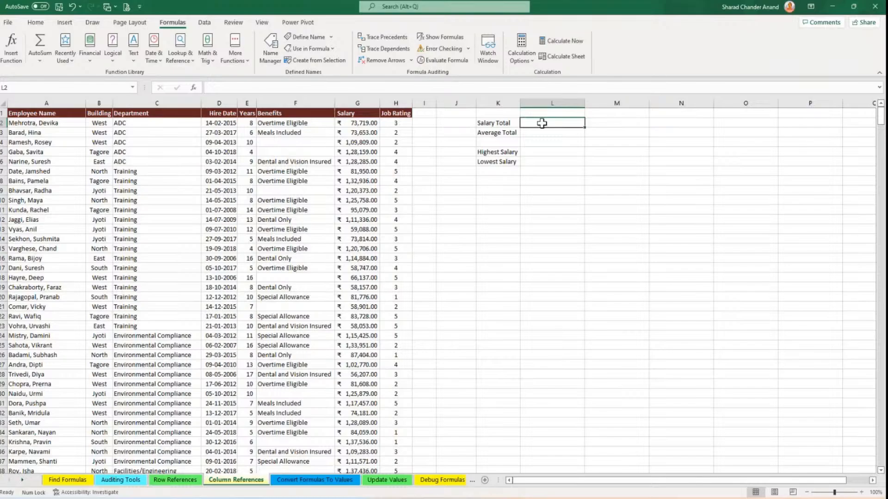
pyautogui.hotkey('alt', '=')
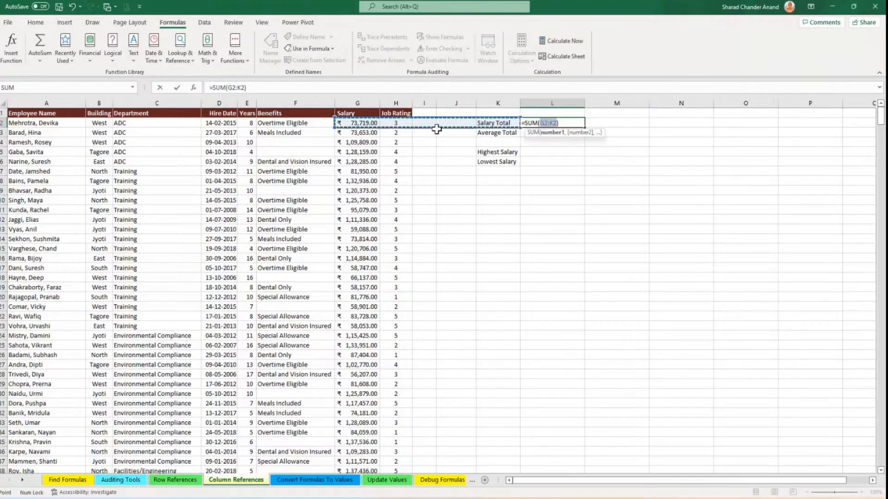
pyautogui.click(367, 101)
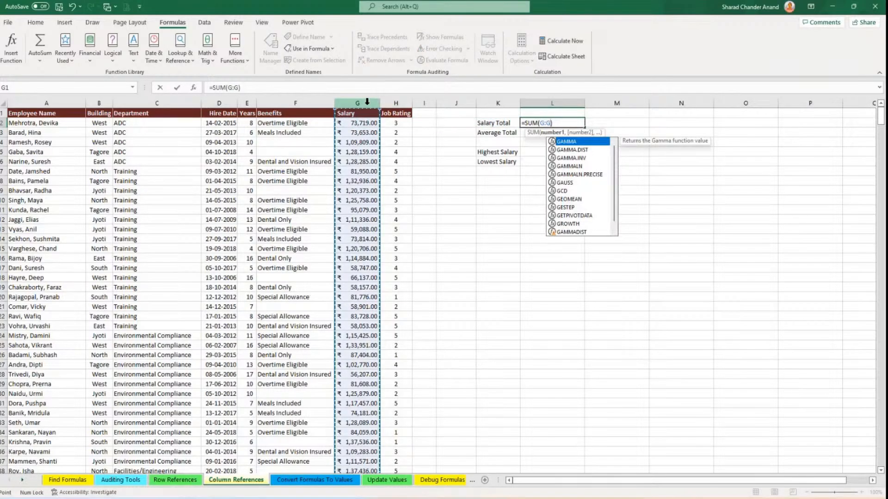
pyautogui.press('Return')
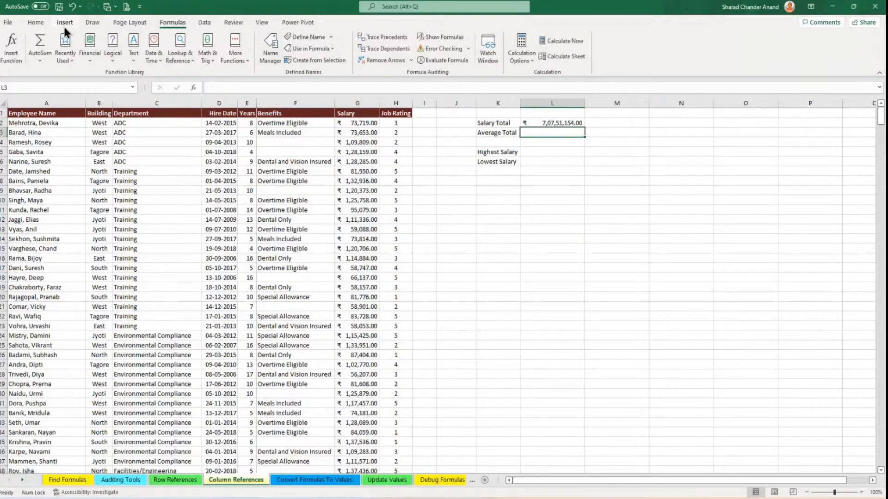
# Enter =AVERAGE(G:G) in L3 to average the whole Salary column for Average Total.
pyautogui.click(37, 23)
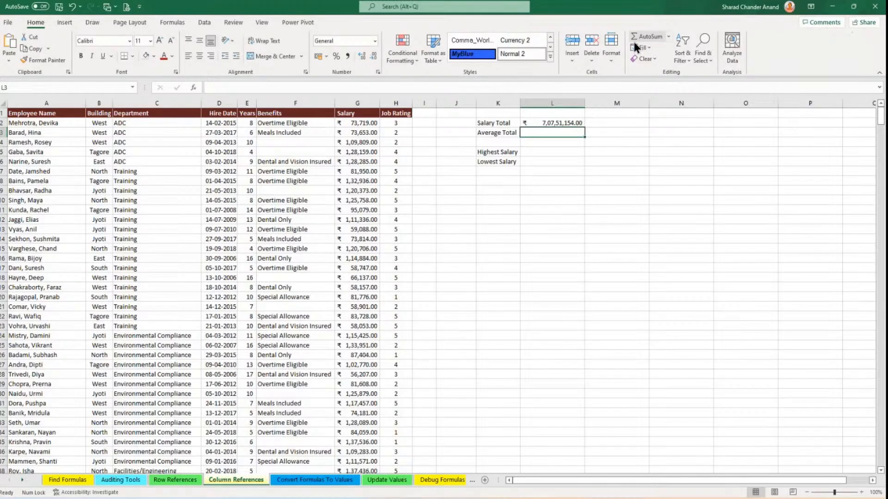
pyautogui.click(669, 35)
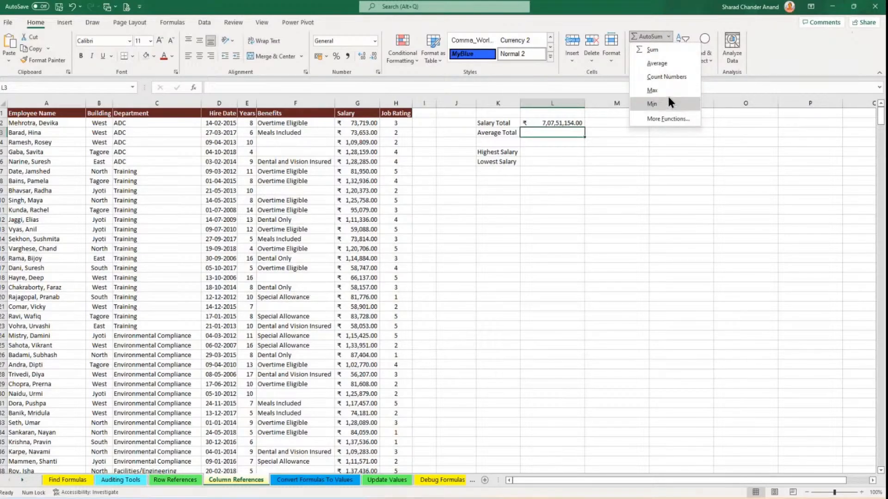
pyautogui.click(656, 64)
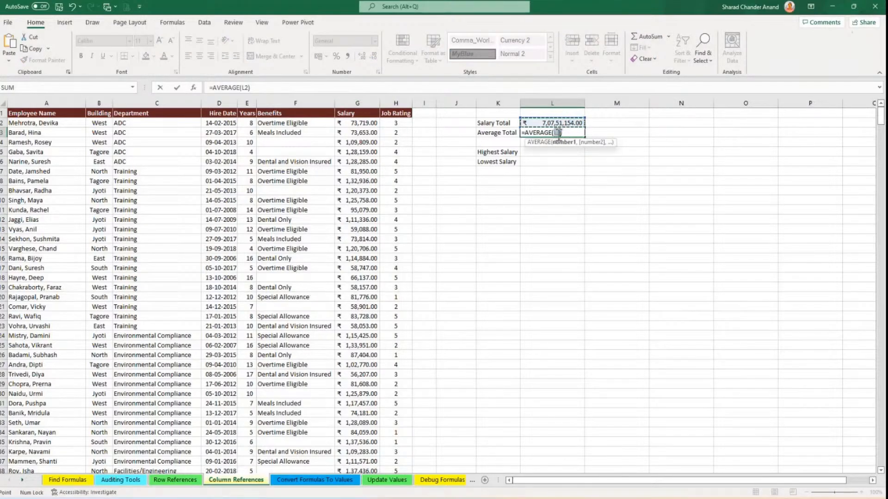
pyautogui.click(368, 102)
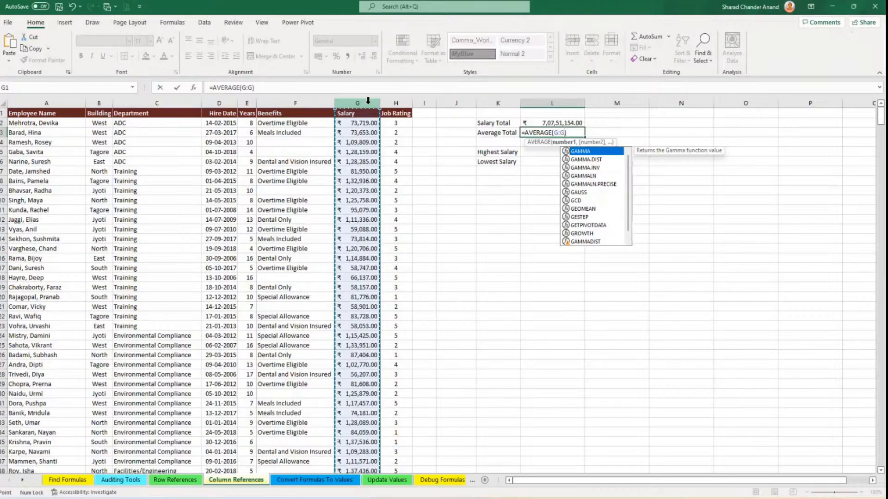
pyautogui.press('Return')
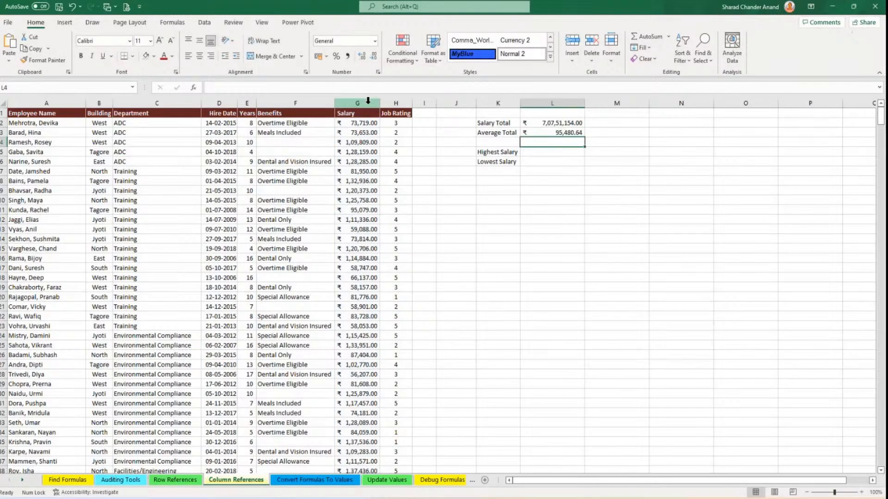
# Enter =MAX(G:G) in L5 to get the Highest Salary from the whole Salary column.
pyautogui.click(554, 151)
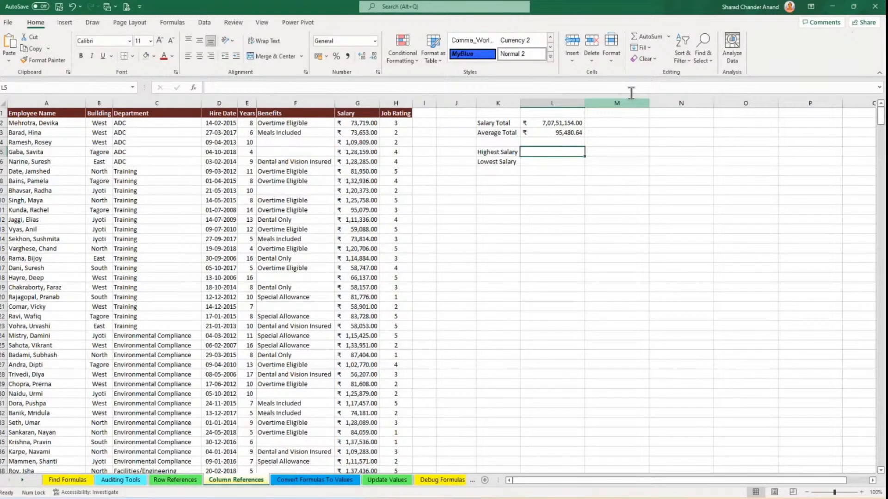
pyautogui.click(668, 37)
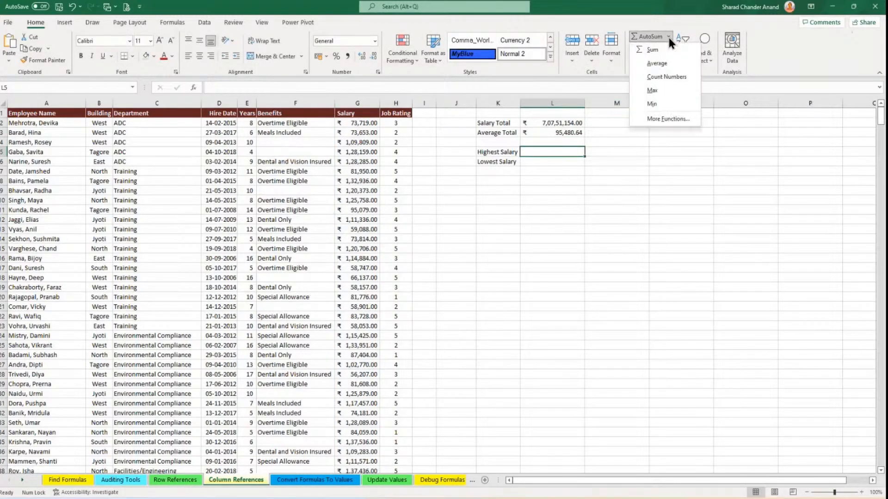
pyautogui.click(667, 90)
pyautogui.click(352, 102)
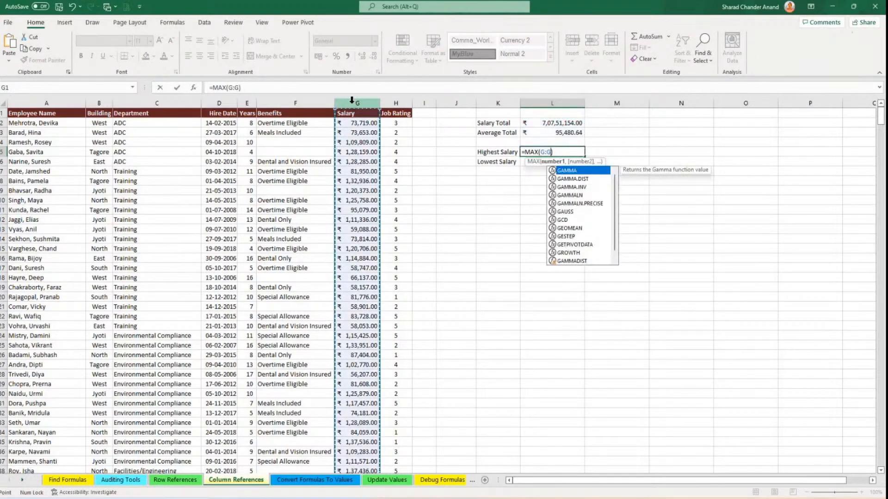
pyautogui.press('Return')
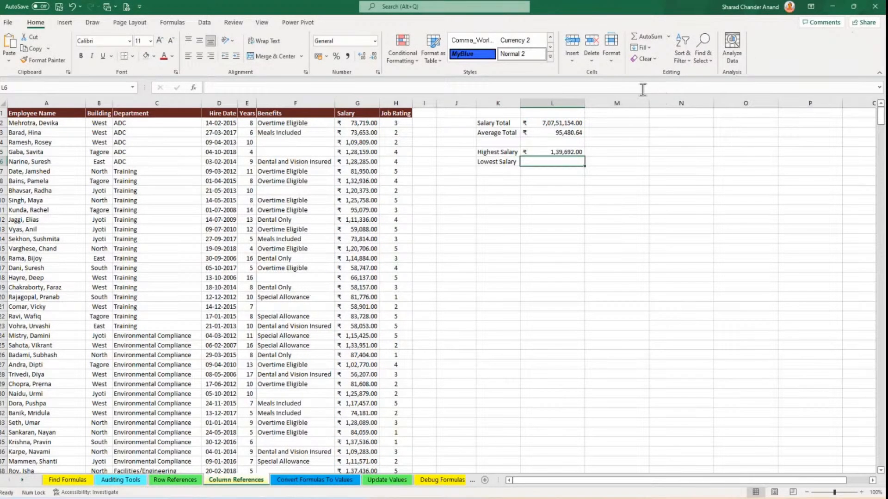
# Enter =MIN(G:G) in L6 to get the Lowest Salary from the whole Salary column.
pyautogui.click(668, 36)
pyautogui.click(664, 96)
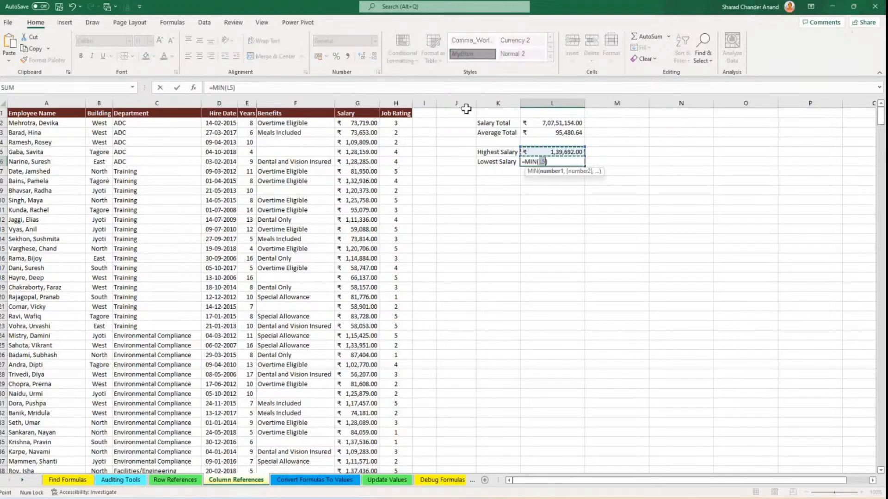
pyautogui.click(357, 103)
pyautogui.press('Return')
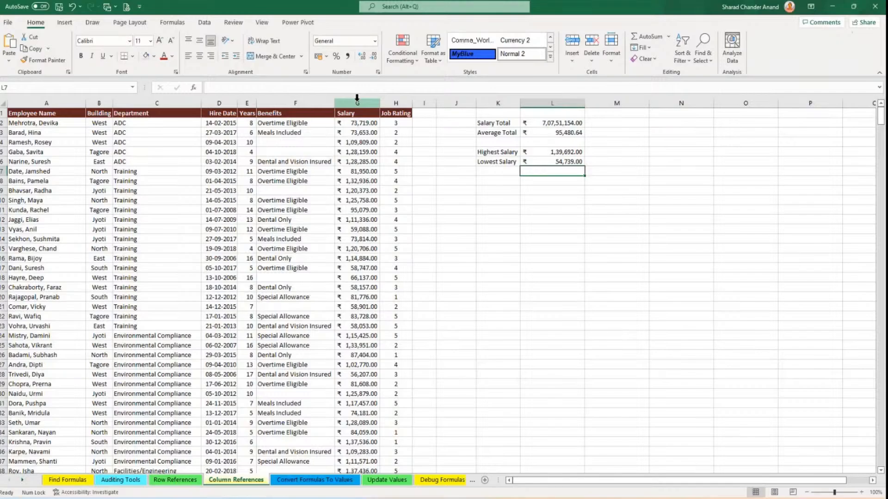
pyautogui.click(668, 37)
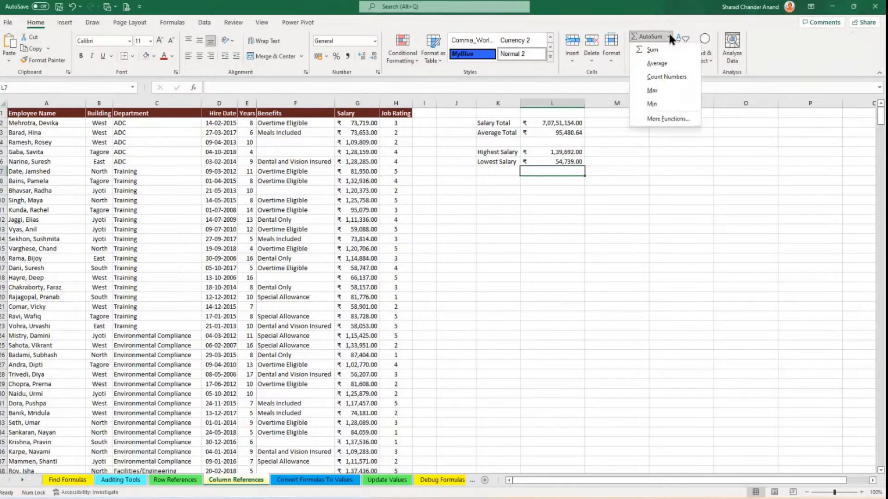
pyautogui.click(663, 165)
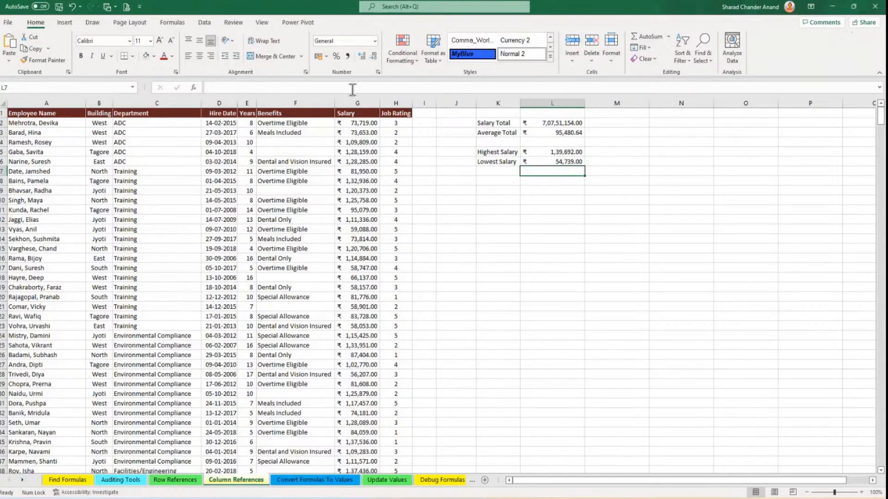
# Examine the extent of the Salary column from its header to its last entry and the empty cells below.
pyautogui.click(359, 134)
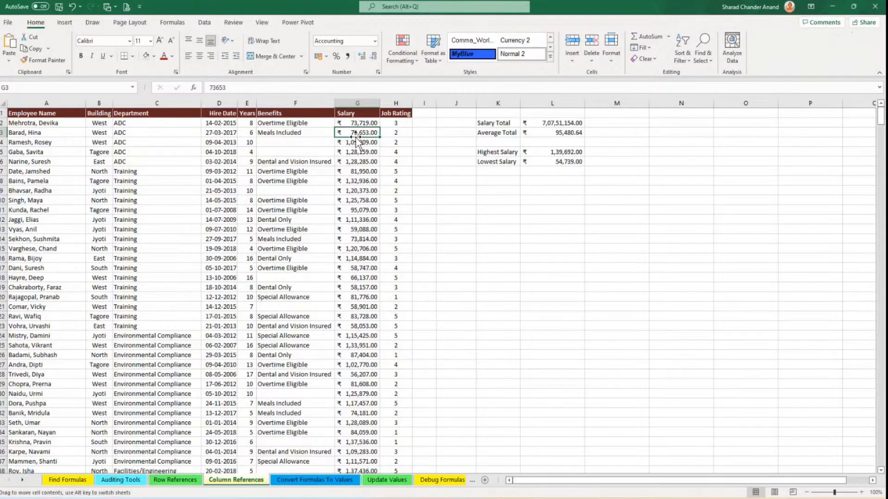
pyautogui.doubleClick(356, 137)
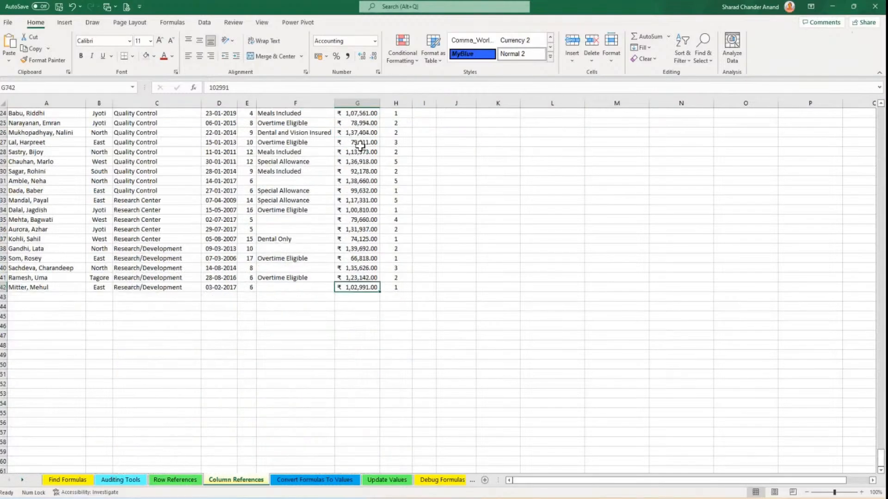
pyautogui.doubleClick(361, 283)
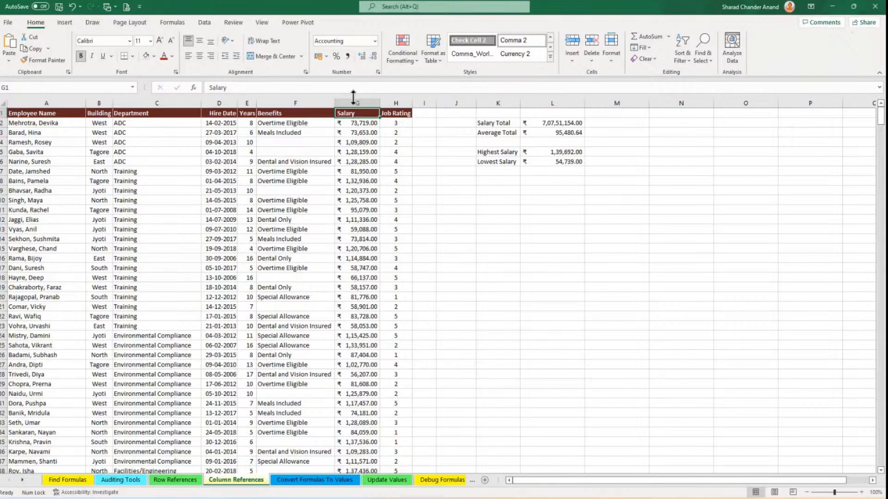
pyautogui.click(360, 173)
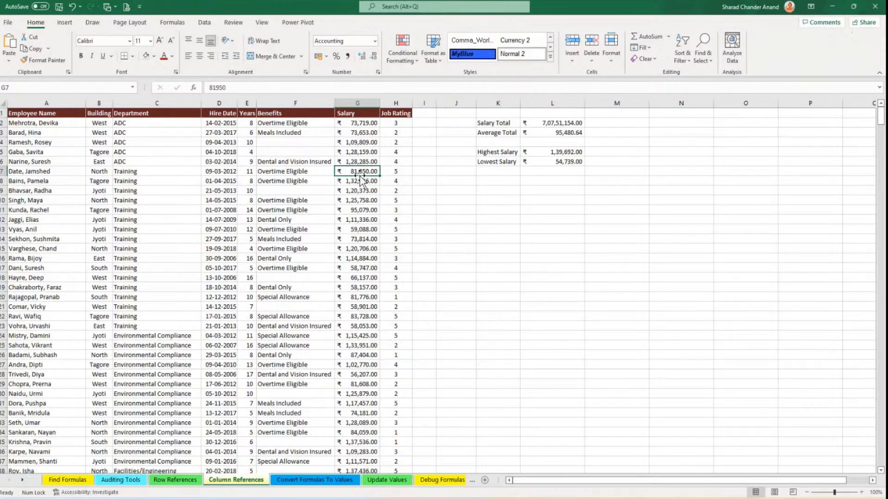
pyautogui.doubleClick(361, 176)
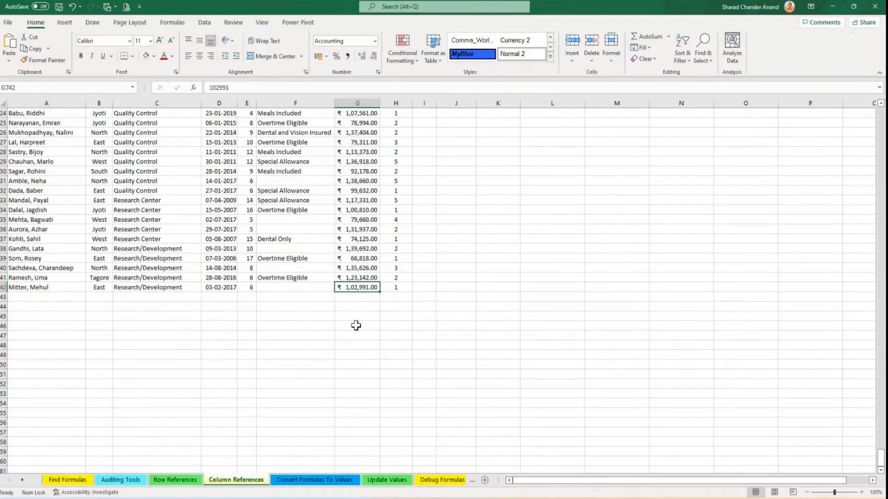
pyautogui.moveTo(358, 307); pyautogui.dragTo(355, 410)
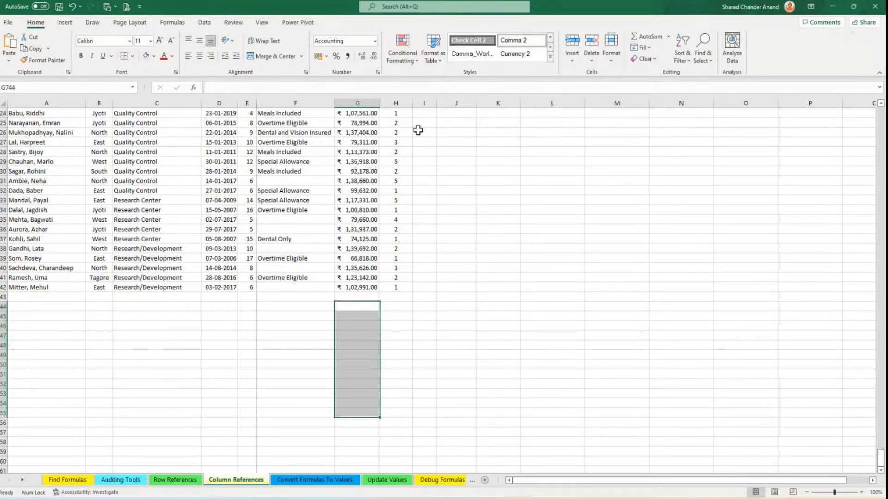
pyautogui.click(372, 220)
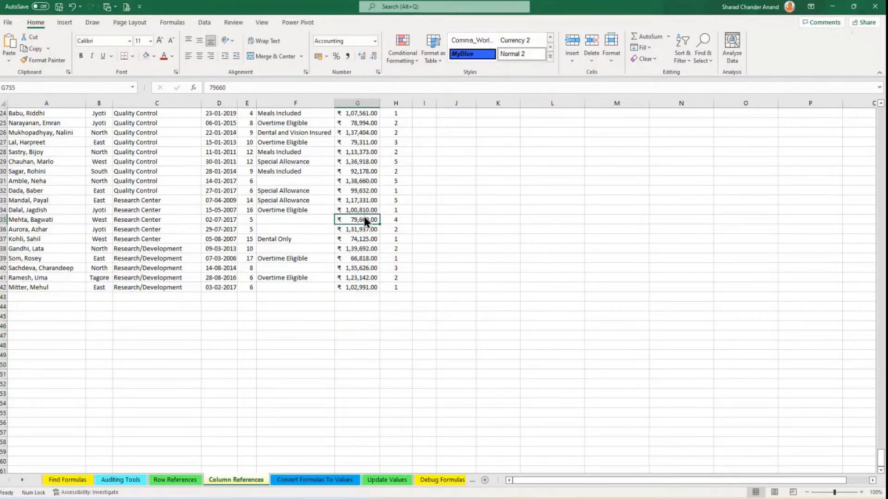
pyautogui.hotkey('ctrl', 'Up')
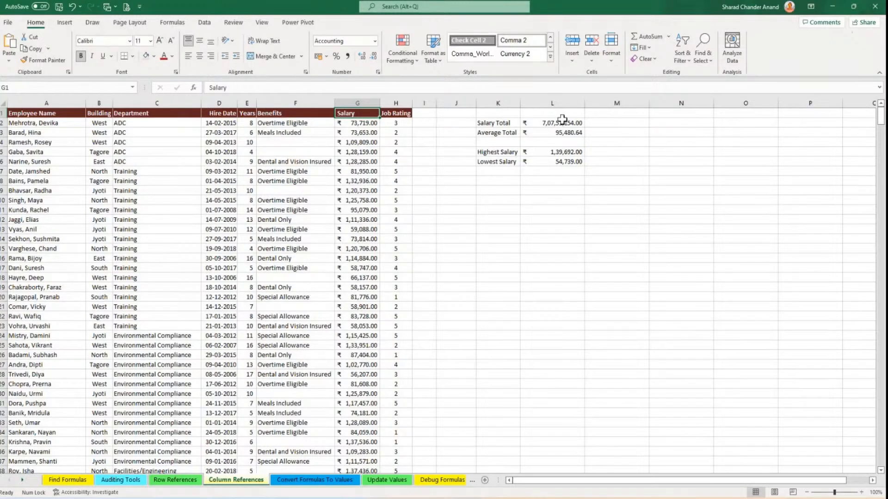
# Inspect the Salary Total formula in L2 and check the whole Salary column's summary statistics.
pyautogui.click(561, 121)
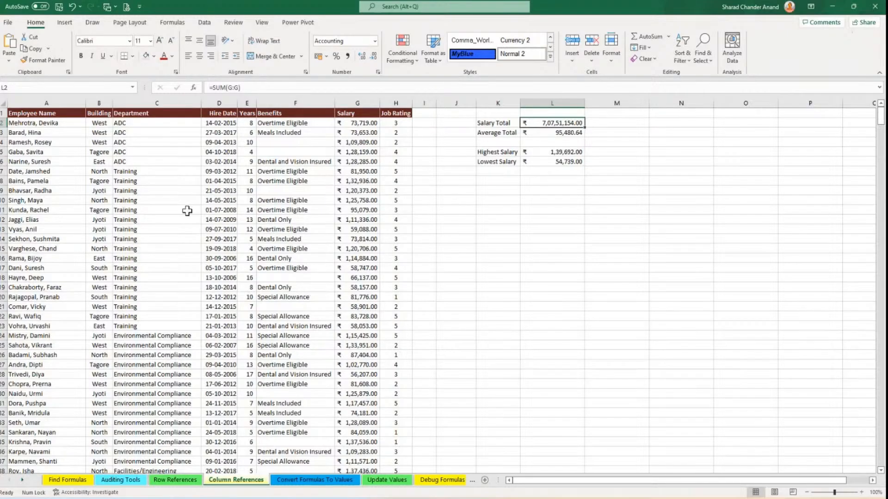
pyautogui.doubleClick(566, 123)
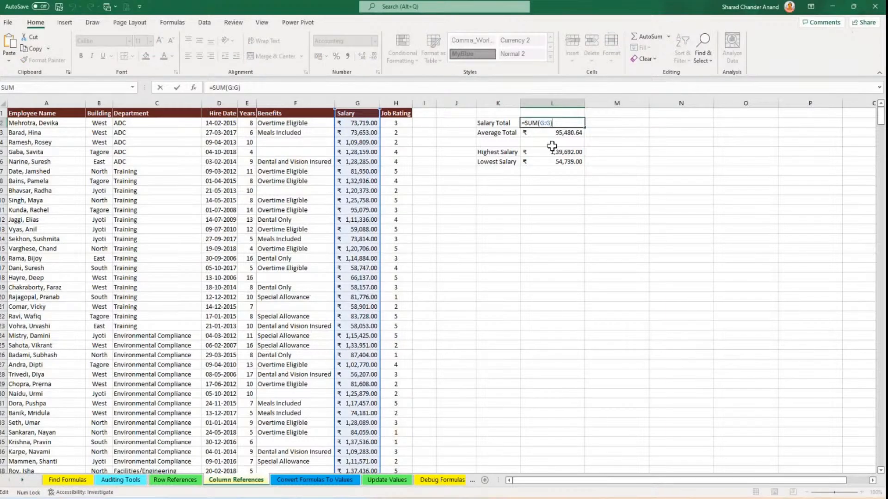
pyautogui.hotkey('ctrl', 'Return')
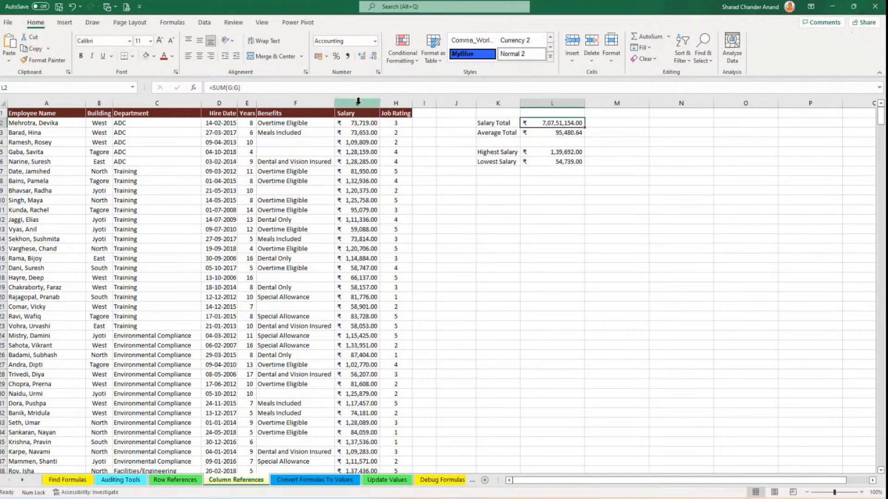
pyautogui.click(357, 101)
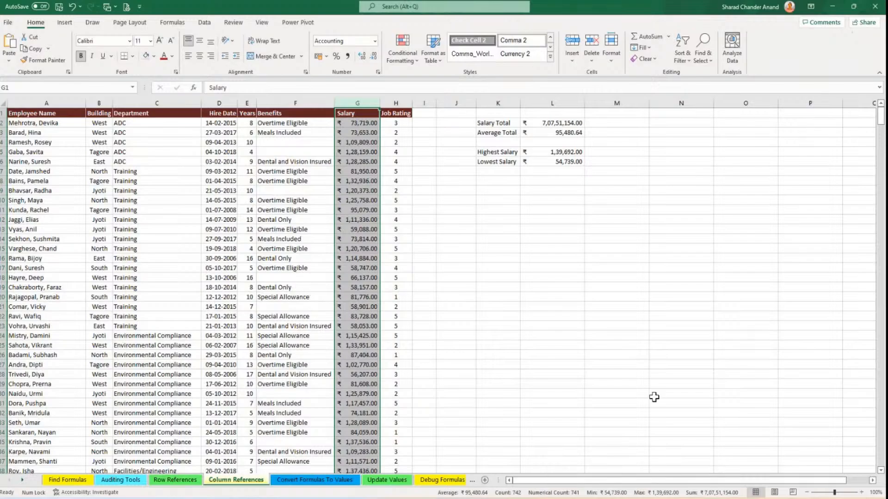
pyautogui.click(607, 374)
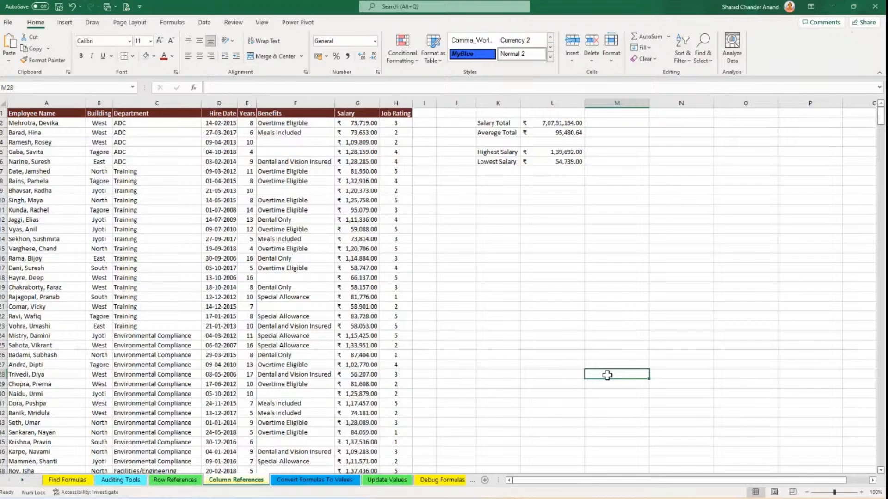
# Open the Convert Formulas To Values sheet and widen both Employee Name columns, A and B.
pyautogui.click(324, 481)
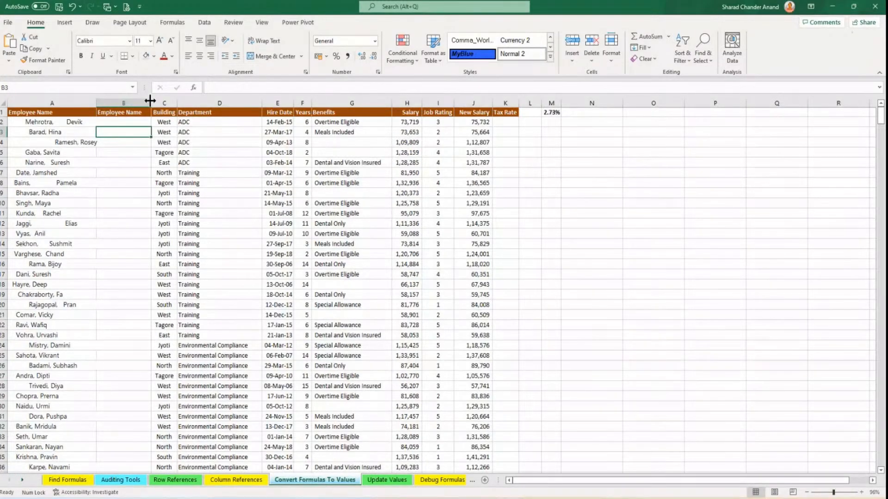
pyautogui.moveTo(151, 103); pyautogui.dragTo(189, 103)
pyautogui.moveTo(96, 102); pyautogui.dragTo(124, 104)
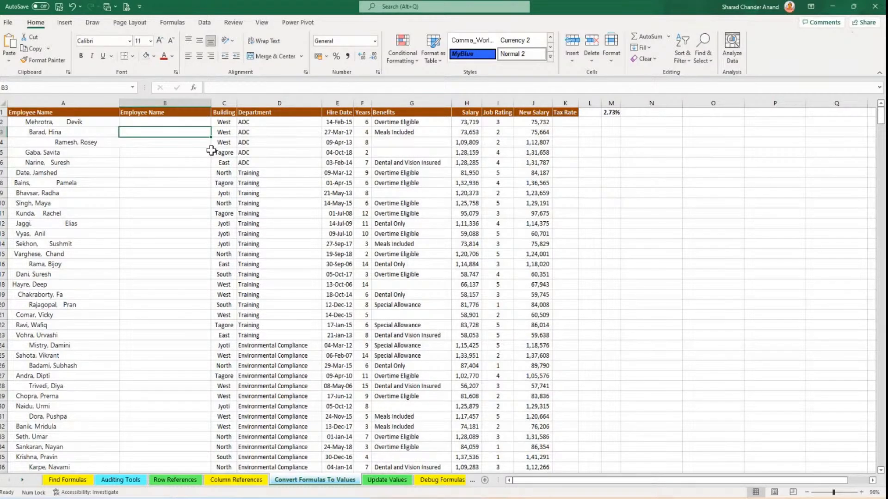
# Examine the names in column A for extra spaces, checking before and after the text in A3 and A6.
pyautogui.moveTo(44, 122); pyautogui.dragTo(42, 380)
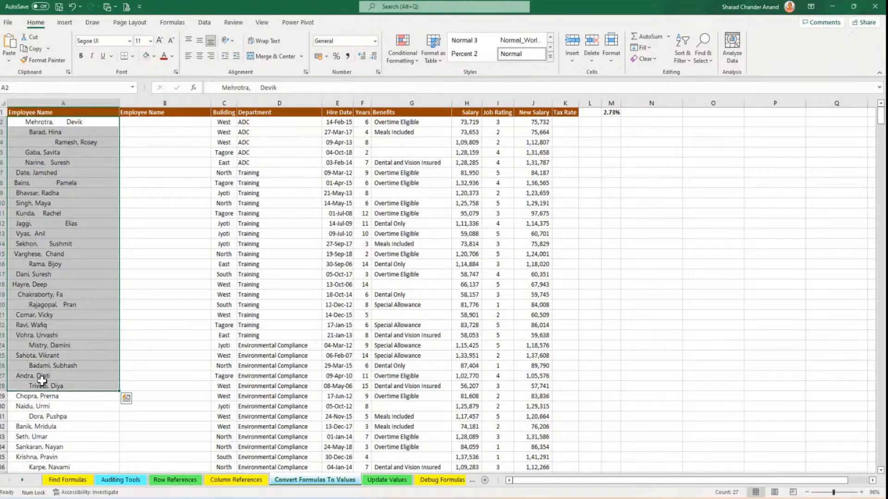
pyautogui.click(43, 356)
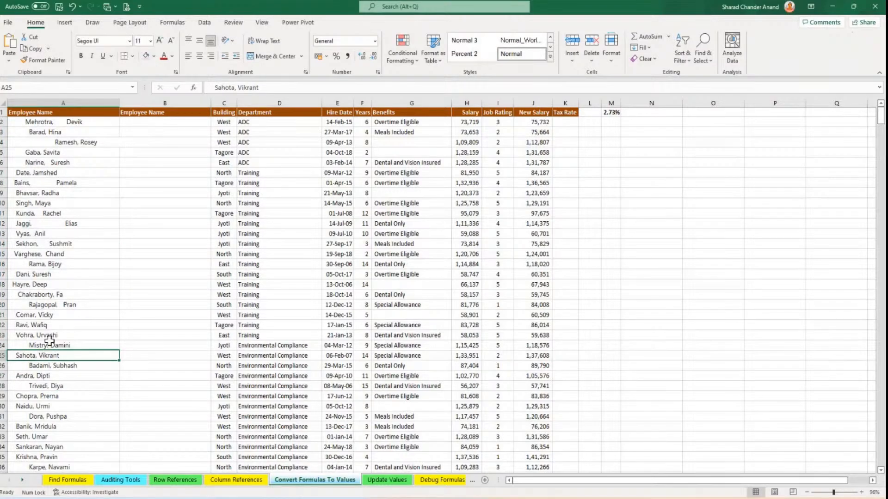
pyautogui.doubleClick(82, 131)
pyautogui.moveTo(9, 132); pyautogui.dragTo(32, 132)
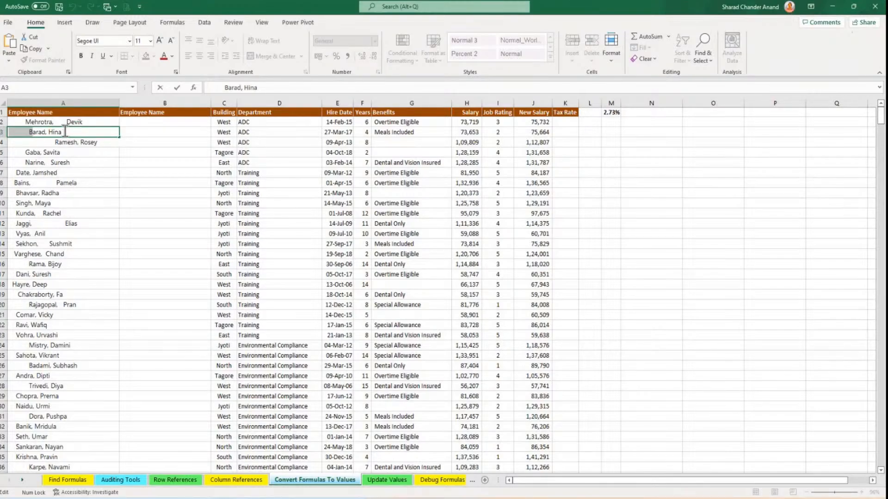
pyautogui.moveTo(62, 132); pyautogui.dragTo(113, 132)
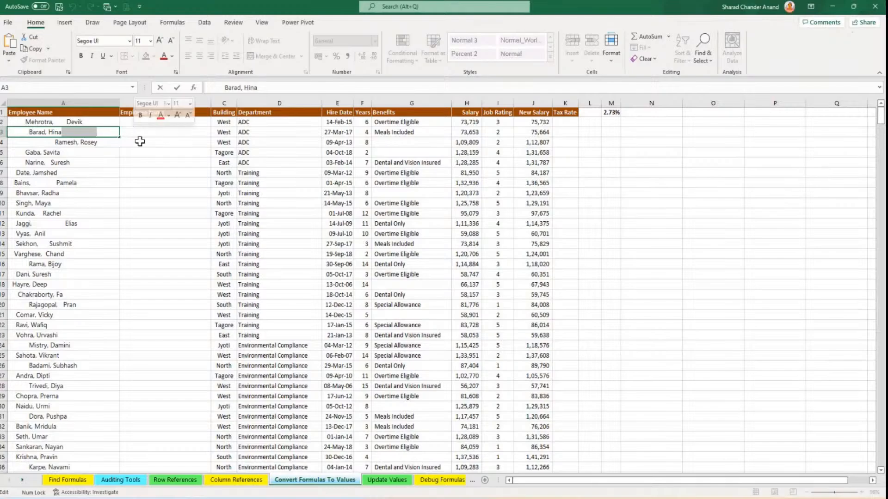
pyautogui.doubleClick(112, 163)
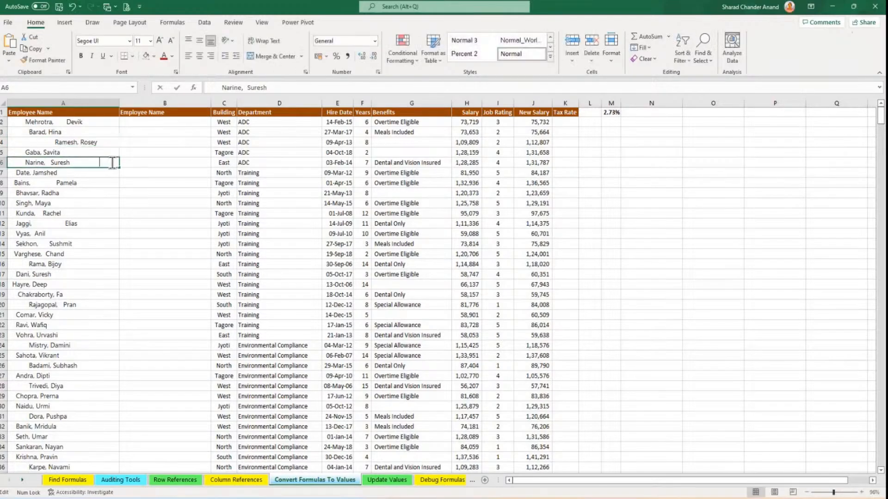
pyautogui.moveTo(113, 163); pyautogui.dragTo(27, 160)
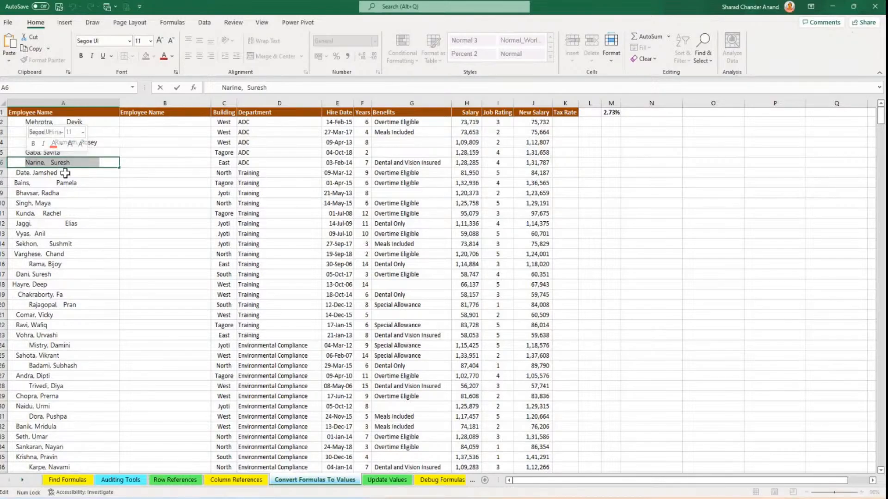
# Check for trailing spaces after the employee names in A7, A9, A10 and A4.
pyautogui.click(63, 172)
pyautogui.doubleClick(64, 172)
pyautogui.moveTo(57, 172); pyautogui.dragTo(104, 172)
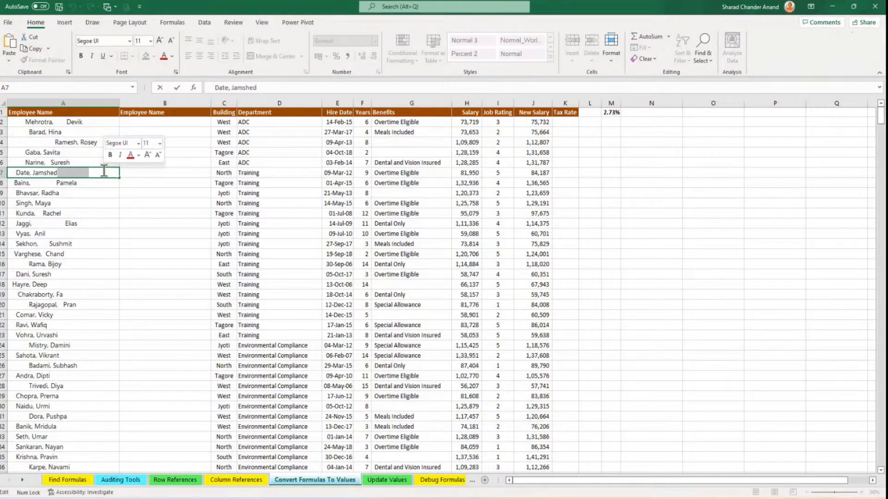
pyautogui.click(74, 195)
pyautogui.doubleClick(74, 193)
pyautogui.moveTo(60, 192); pyautogui.dragTo(119, 193)
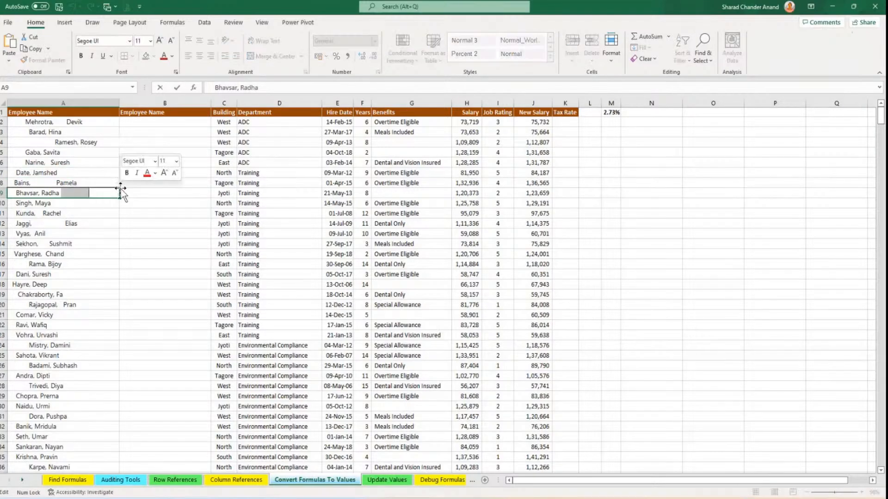
pyautogui.click(75, 202)
pyautogui.doubleClick(65, 201)
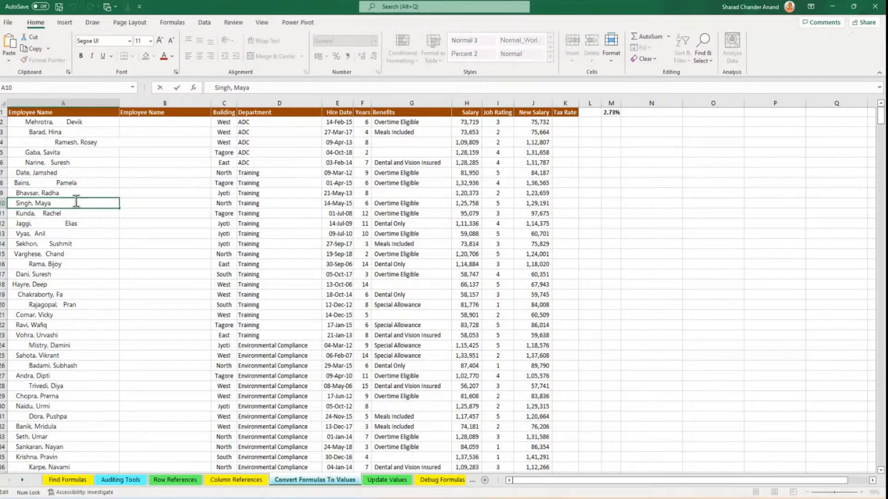
pyautogui.moveTo(56, 204); pyautogui.dragTo(119, 203)
pyautogui.scroll(-9, 71, 248)
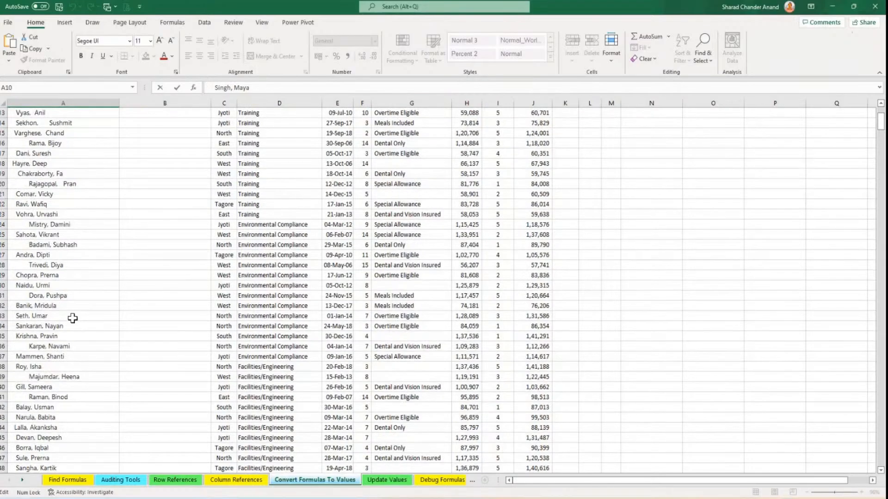
pyautogui.scroll(9, 63, 336)
pyautogui.click(59, 185)
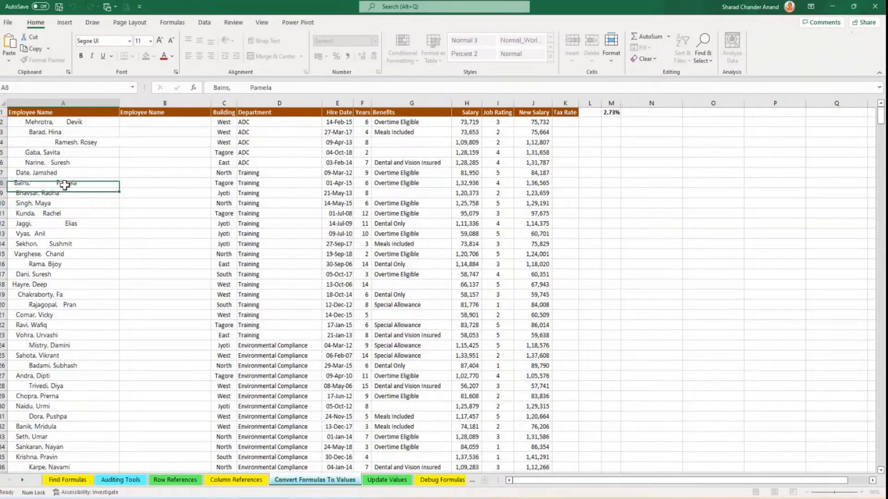
pyautogui.click(152, 123)
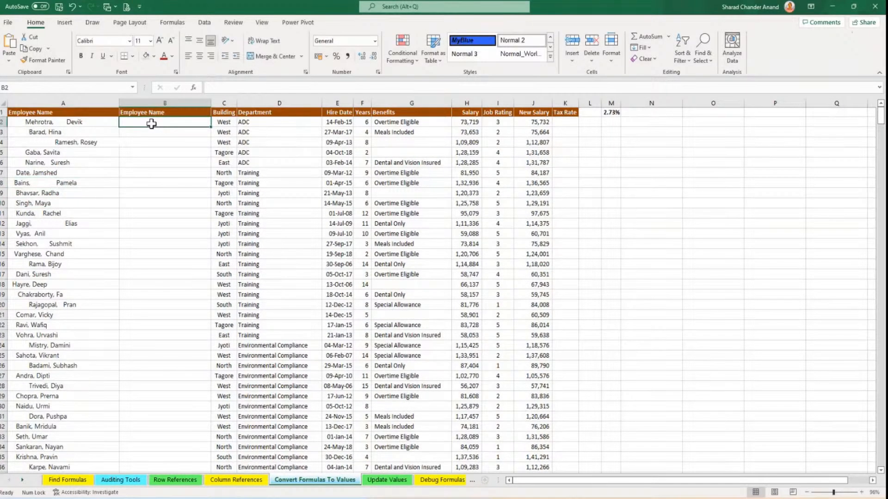
pyautogui.doubleClick(113, 143)
pyautogui.moveTo(145, 141); pyautogui.dragTo(112, 143)
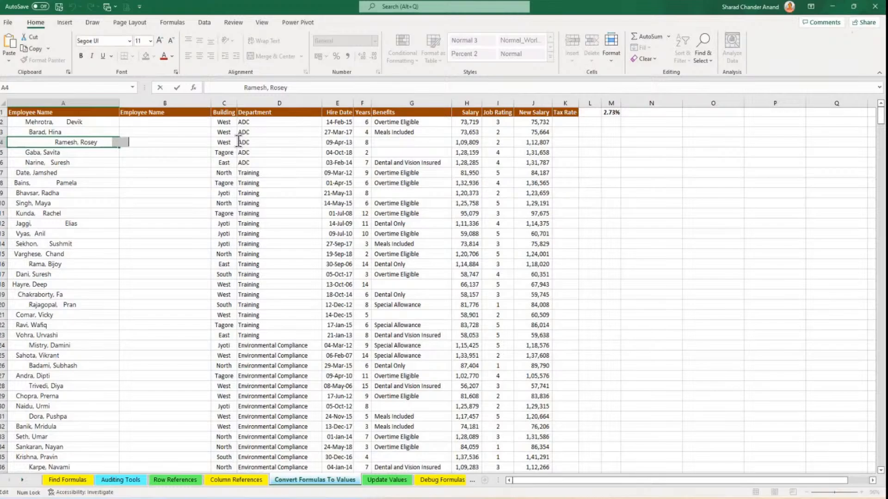
# Enter =TRIM(A2) in B2 to strip the extra spaces from the first employee name.
pyautogui.click(164, 123)
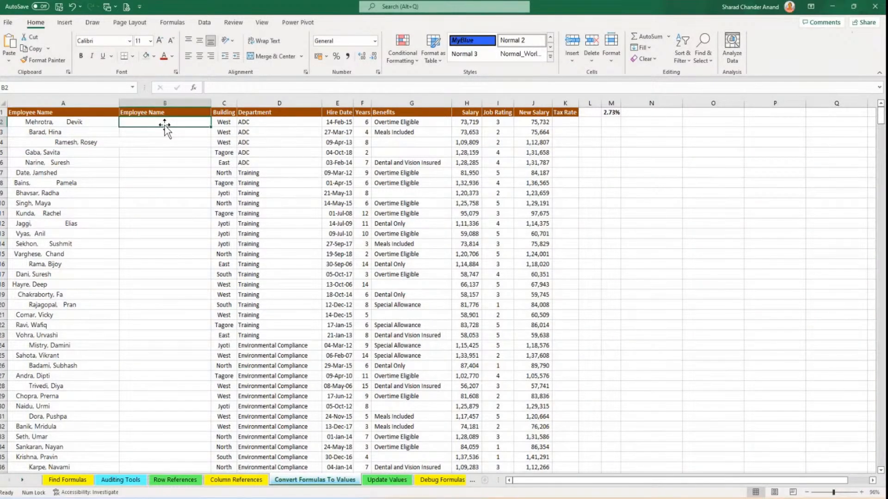
pyautogui.write('=')
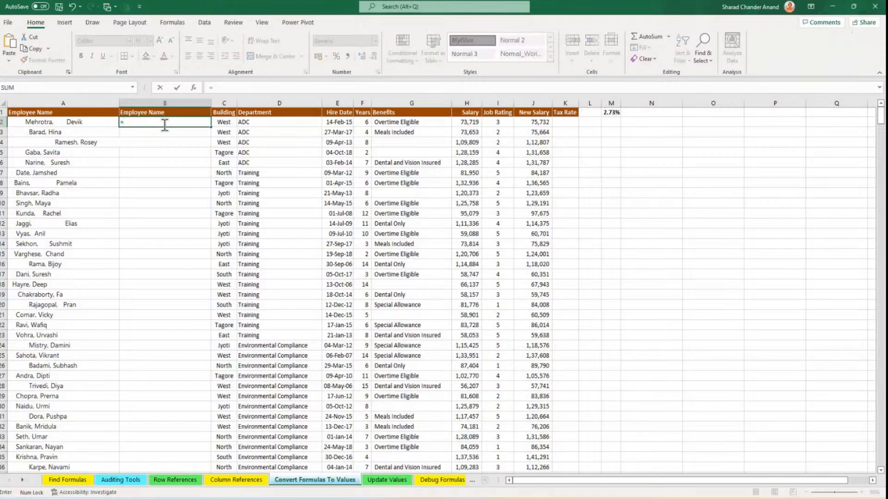
pyautogui.write('trim(')
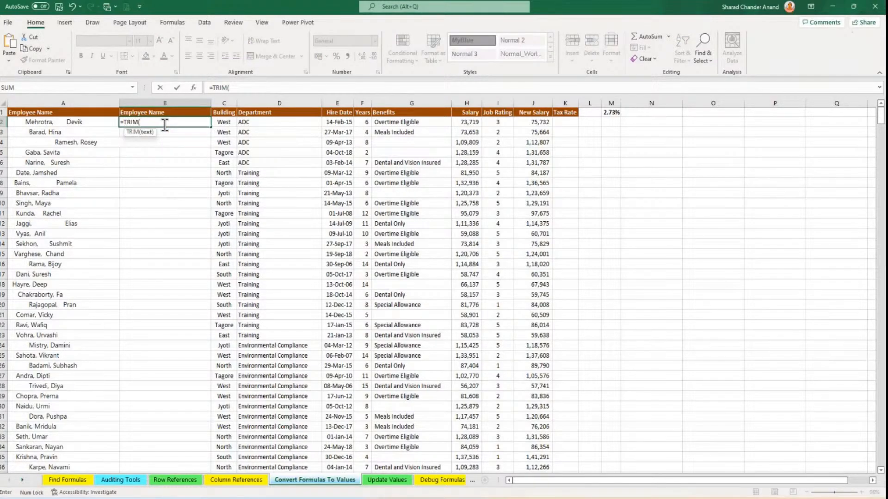
pyautogui.press('Left')
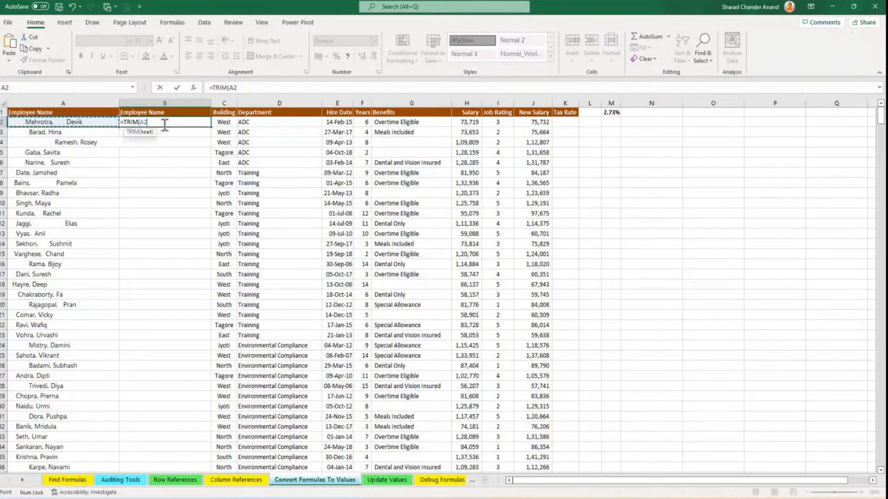
pyautogui.press('Return')
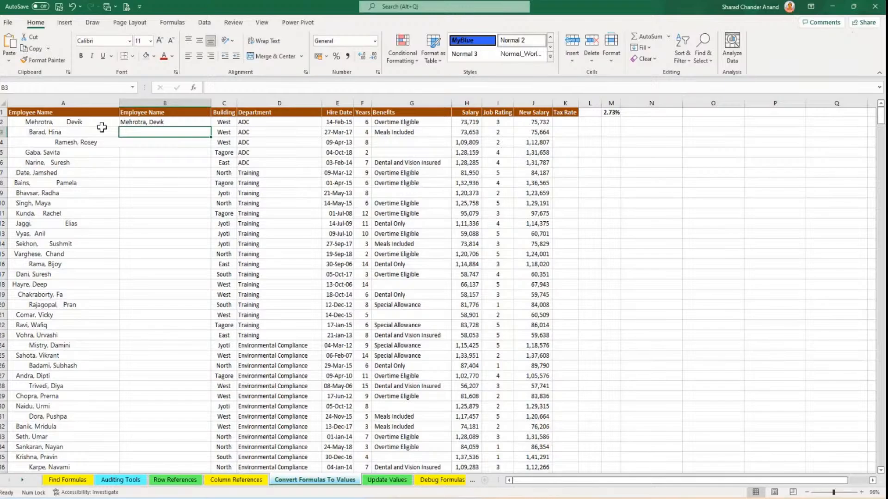
# Fill the TRIM formula from B2 down the whole Employee Name column B and check its last row.
pyautogui.click(177, 123)
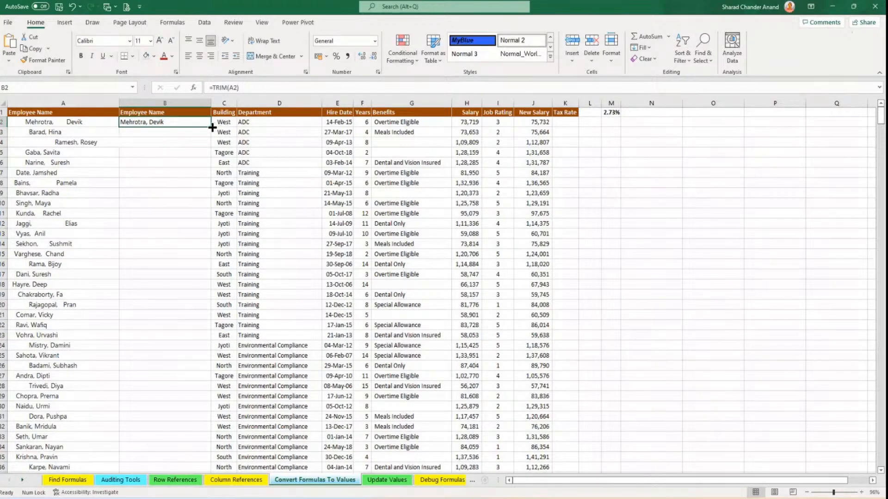
pyautogui.doubleClick(213, 128)
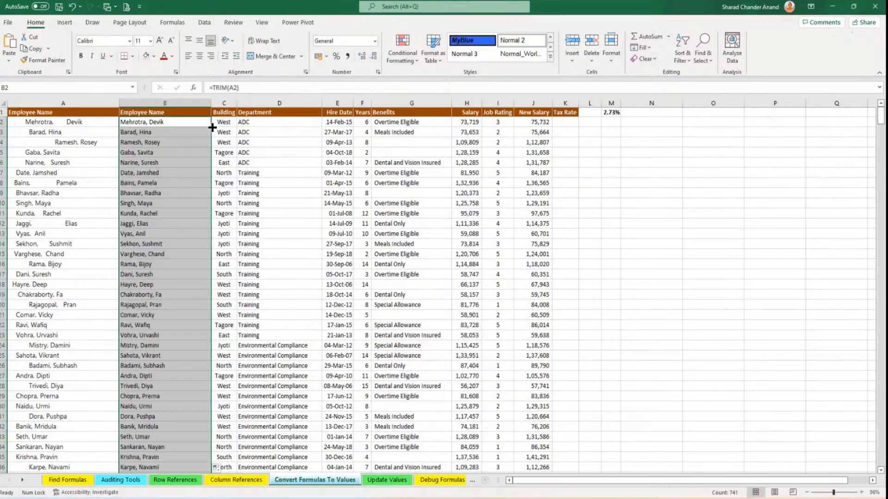
pyautogui.click(179, 163)
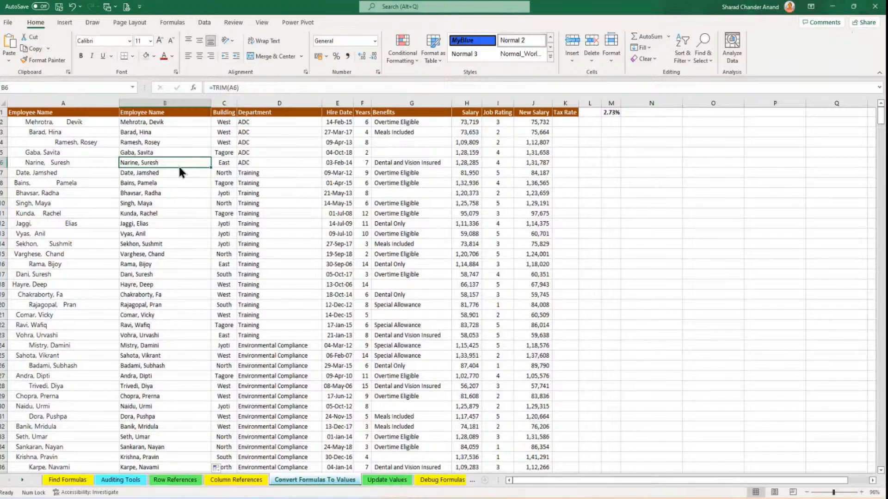
pyautogui.hotkey('ctrl', 'Down')
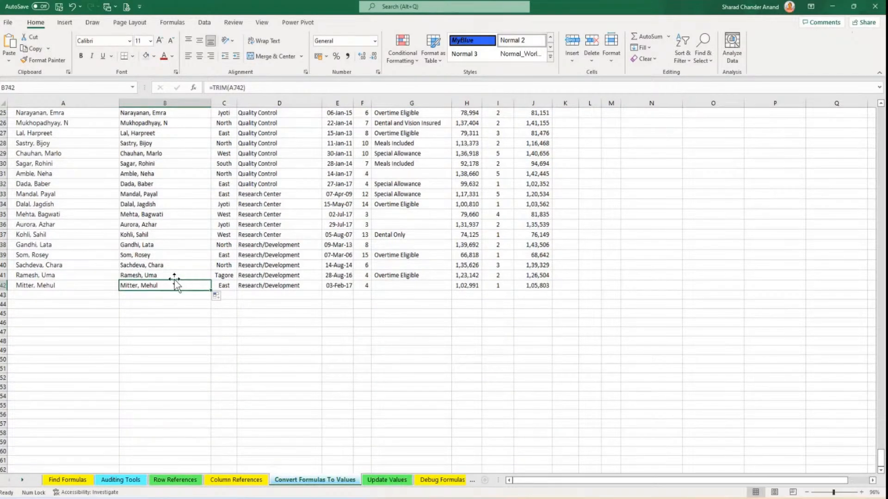
pyautogui.hotkey('ctrl', 'Up')
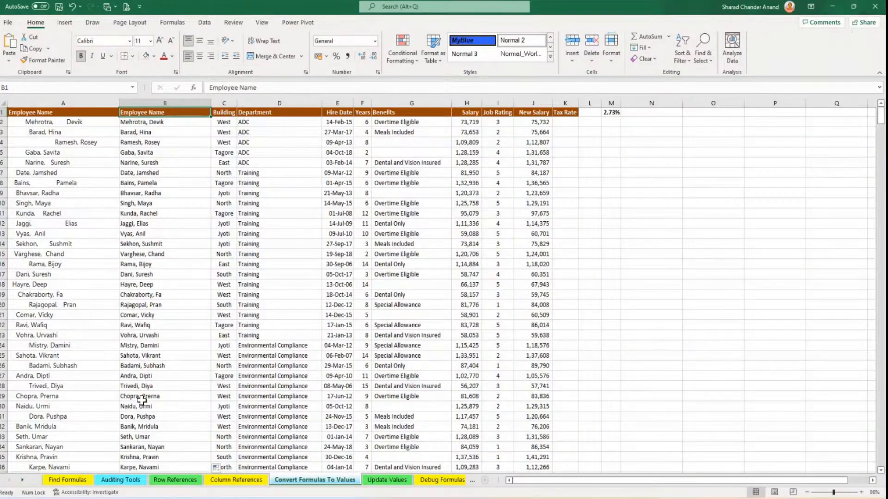
# Try deleting the original Employee Name column A while column B depends on it, and undo the deletion.
pyautogui.click(72, 103)
pyautogui.rightClick(72, 103)
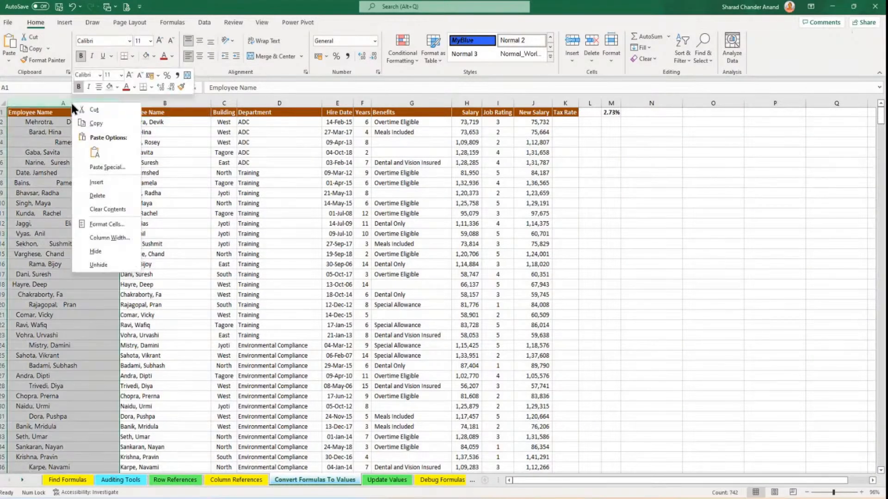
pyautogui.click(96, 196)
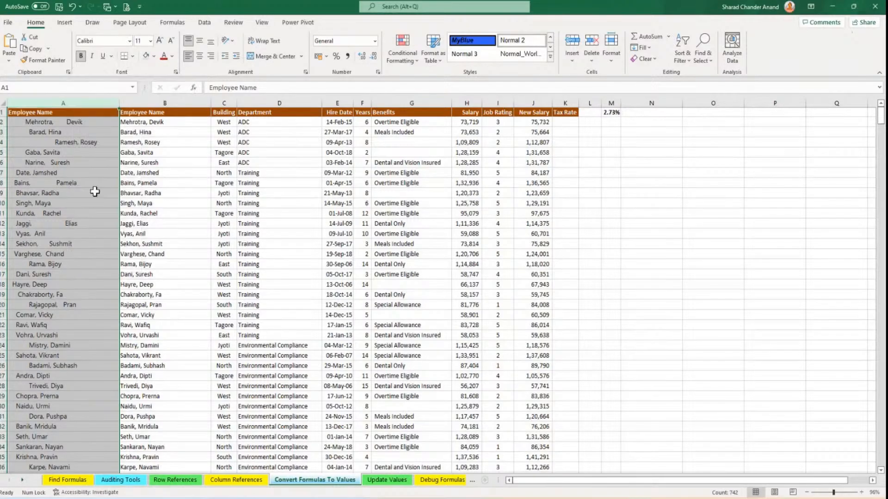
pyautogui.click(68, 140)
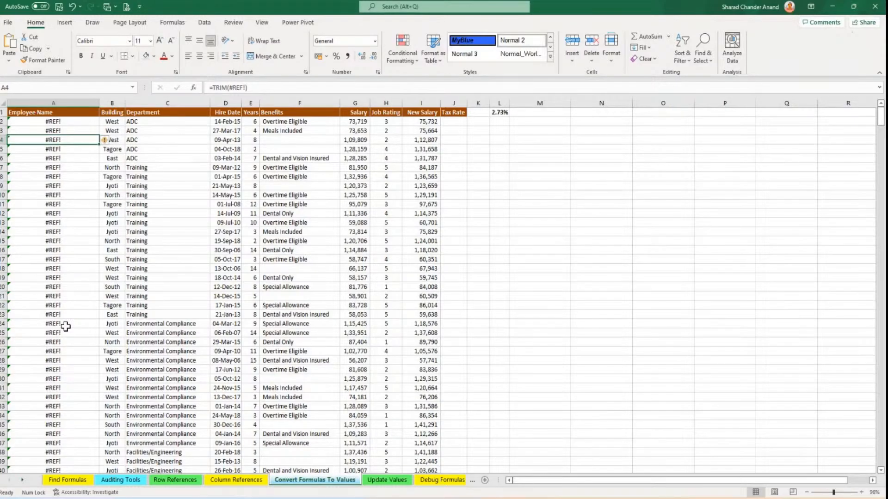
pyautogui.click(74, 9)
# Examine several cells in column B between B4 and B27 to see whether they hold formulas or plain text.
pyautogui.click(161, 189)
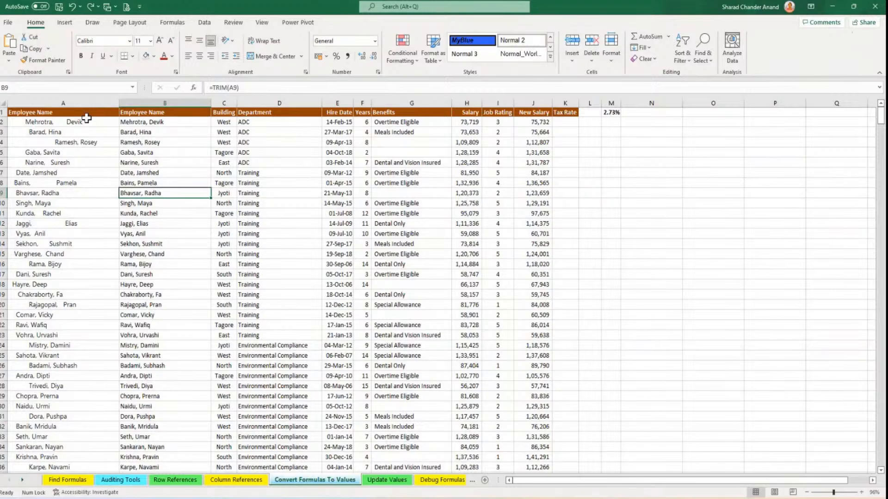
pyautogui.moveTo(174, 123); pyautogui.dragTo(174, 304)
pyautogui.click(173, 253)
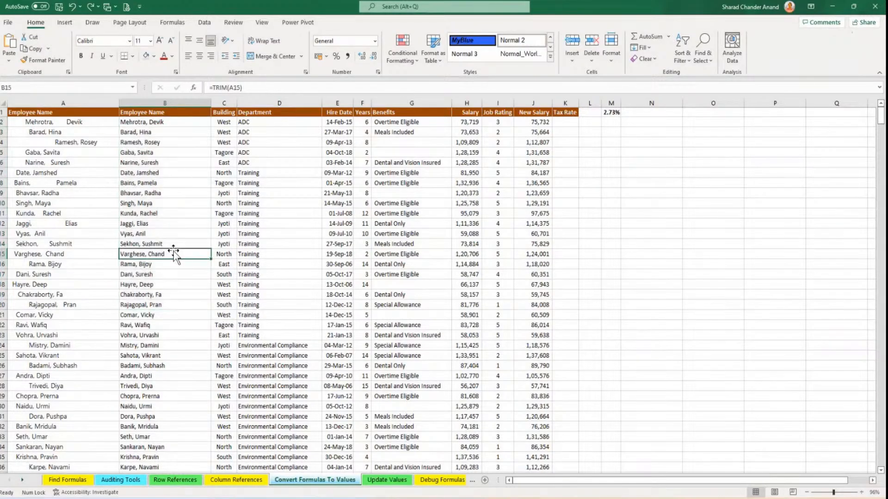
pyautogui.click(166, 193)
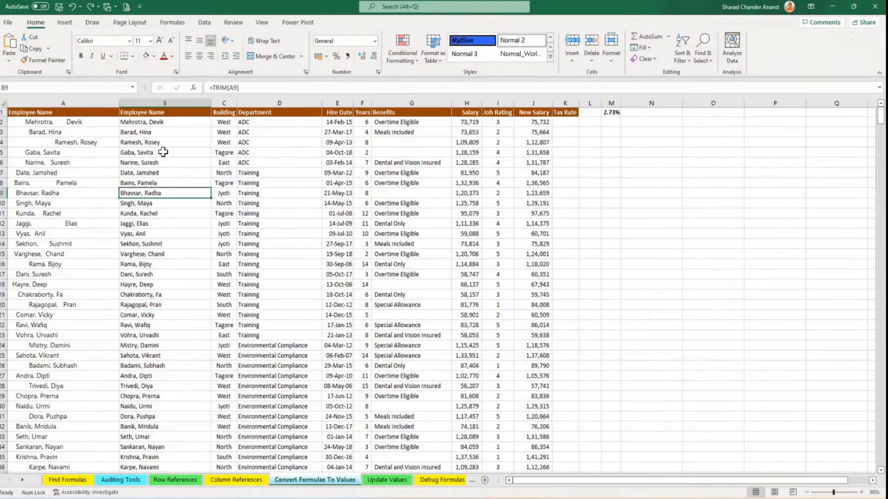
pyautogui.click(166, 172)
pyautogui.click(168, 203)
pyautogui.click(168, 244)
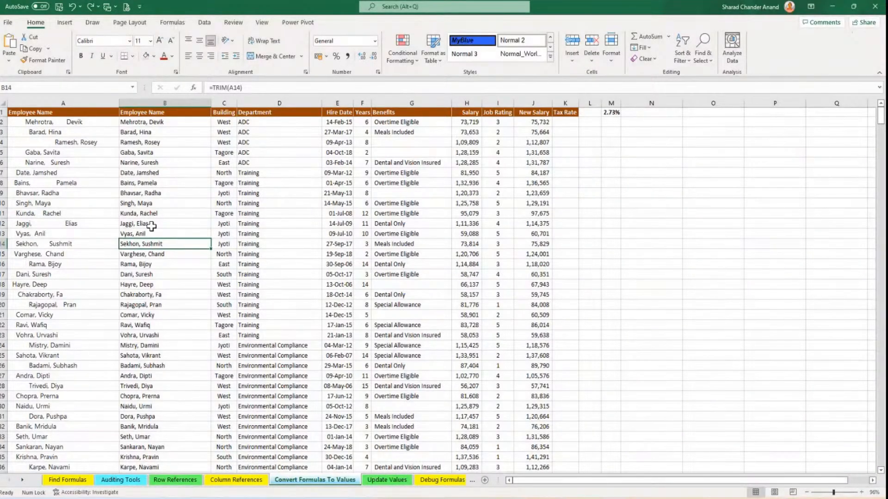
pyautogui.click(167, 183)
pyautogui.click(168, 266)
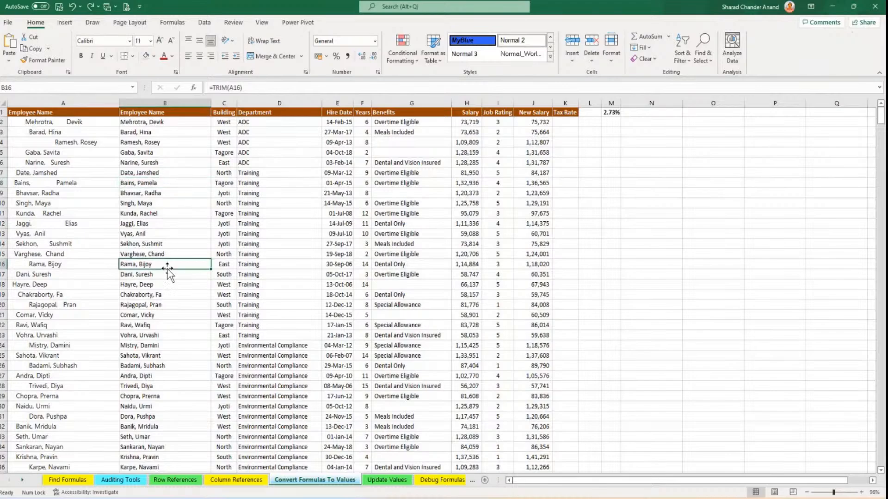
pyautogui.moveTo(162, 144); pyautogui.dragTo(172, 377)
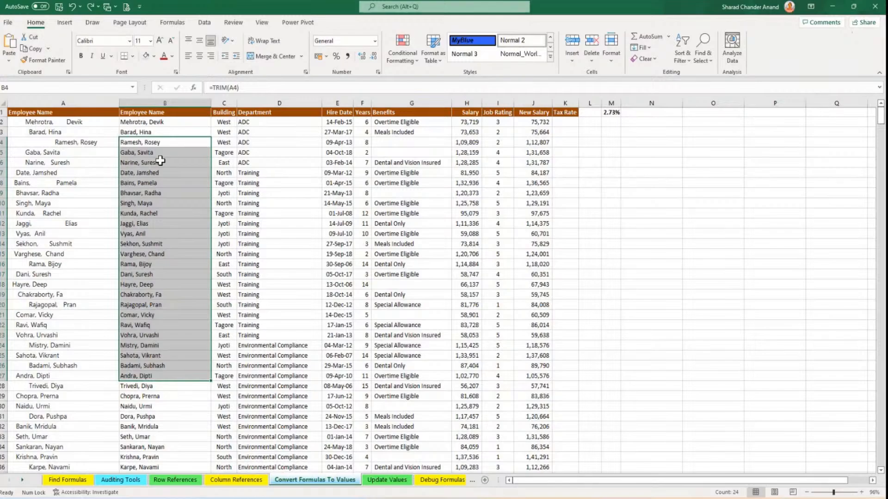
# Convert the TRIM formulas in column B to values in place with Copy Here as Values Only.
pyautogui.click(166, 102)
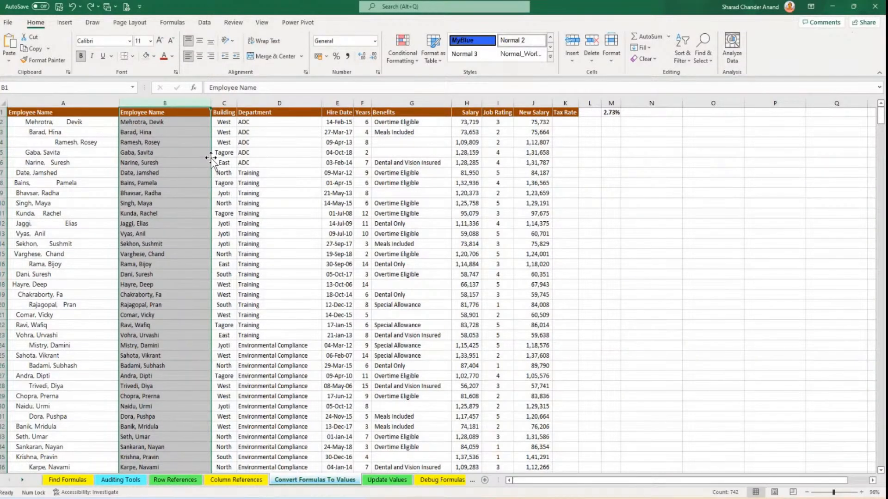
pyautogui.moveTo(210, 158); pyautogui.dragTo(211, 161)
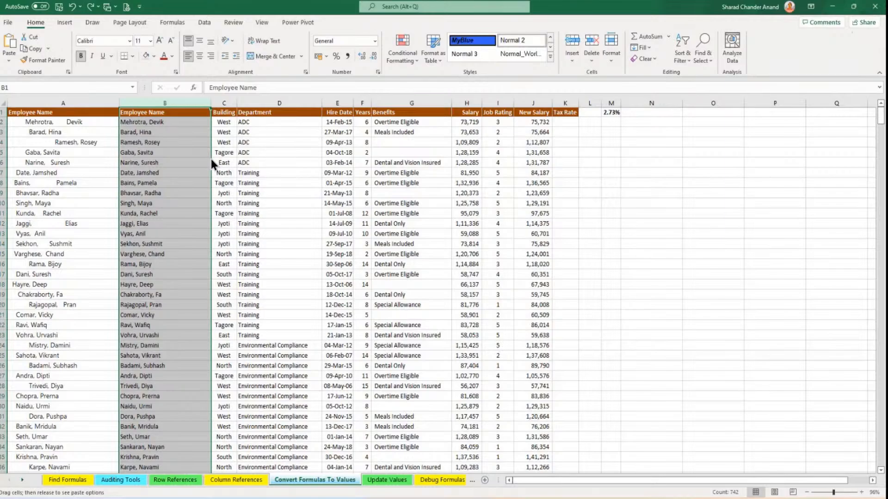
pyautogui.moveTo(212, 161); pyautogui.dragTo(228, 159)
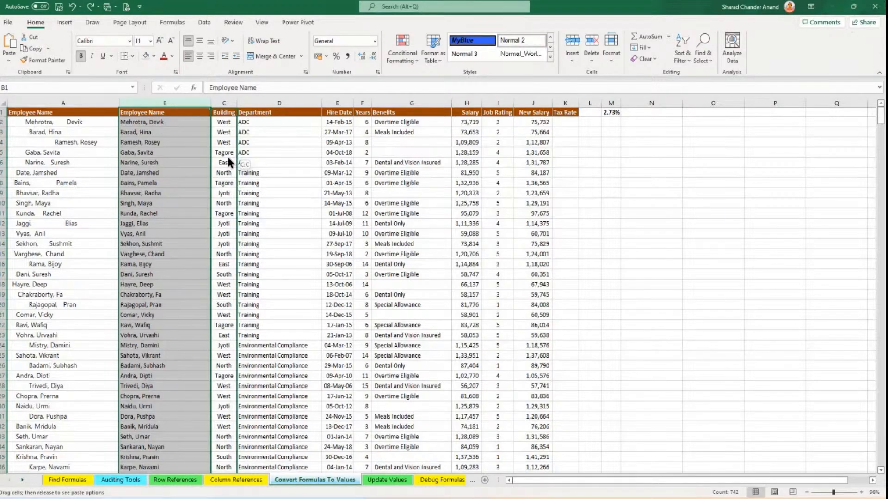
pyautogui.moveTo(228, 159); pyautogui.dragTo(192, 160)
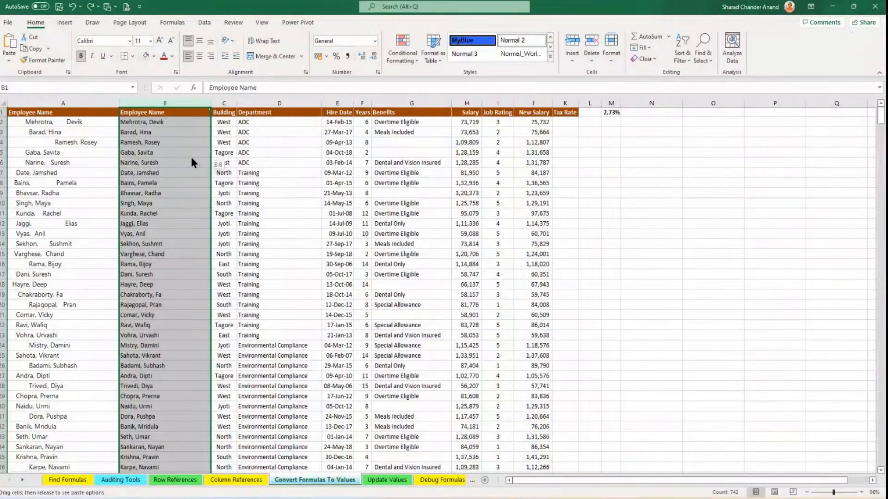
pyautogui.moveTo(192, 157)
pyautogui.mouseDown()
pyautogui.moveTo(217, 155)
pyautogui.moveTo(196, 157)
pyautogui.mouseUp()
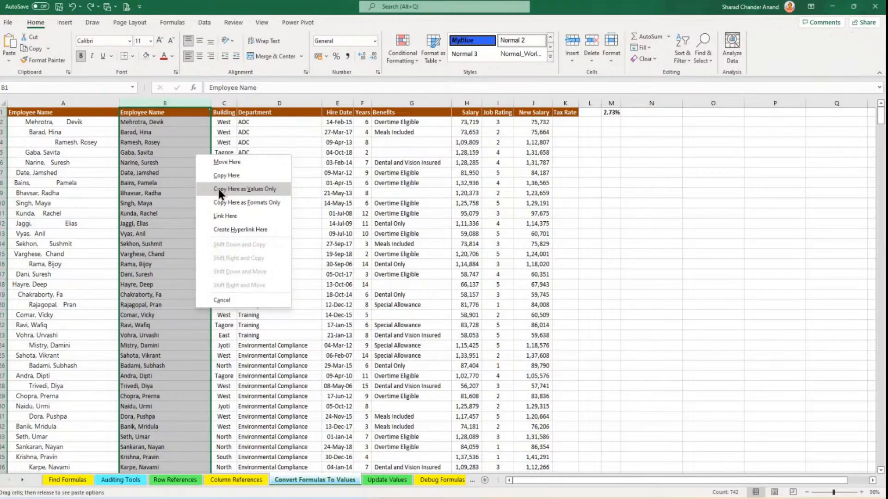
pyautogui.click(218, 189)
# Check the contents of several converted names in column B between B3 and B19.
pyautogui.click(179, 162)
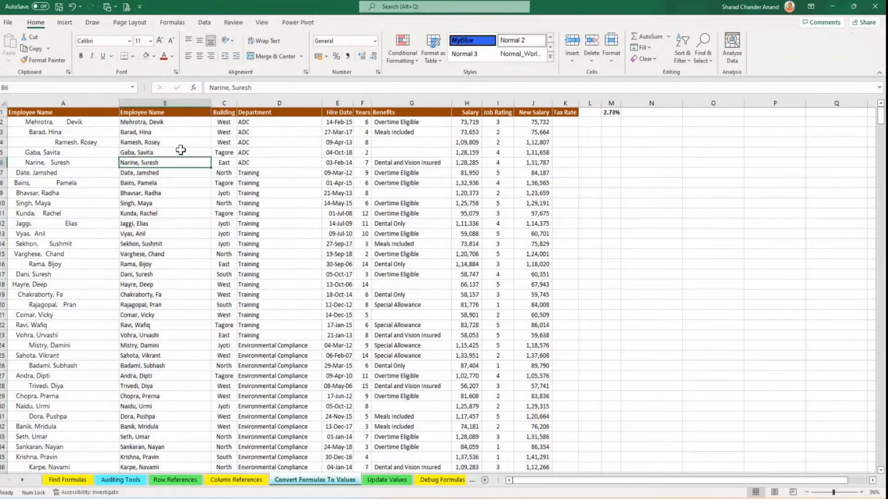
pyautogui.click(177, 133)
pyautogui.click(170, 173)
pyautogui.click(181, 234)
pyautogui.click(199, 292)
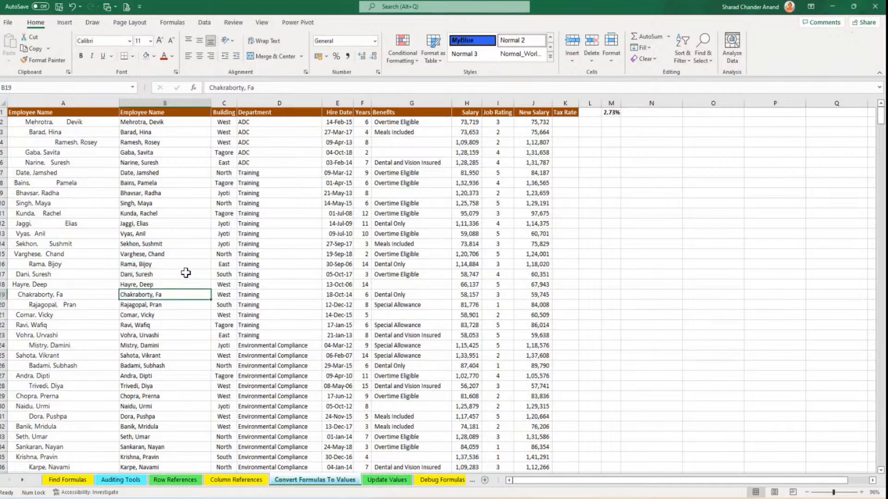
pyautogui.click(179, 234)
pyautogui.click(170, 186)
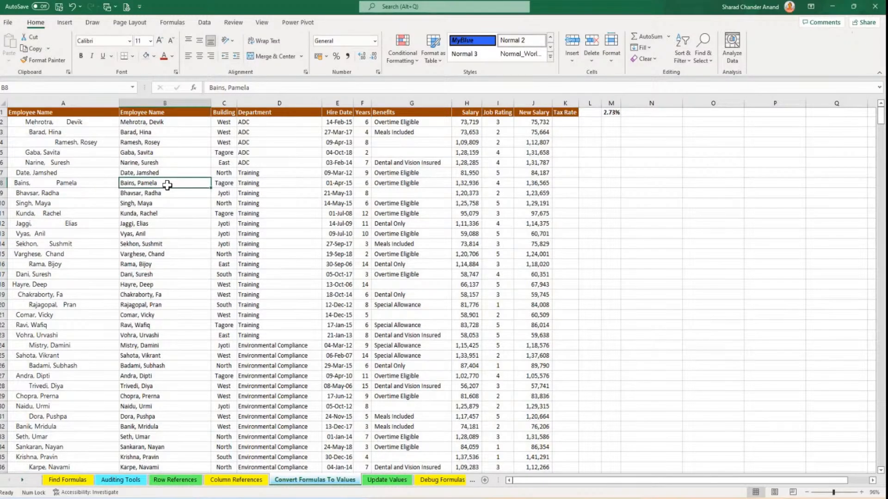
# Delete the original Employee Name column A and check the cleaned names that take its place.
pyautogui.click(79, 103)
pyautogui.rightClick(80, 103)
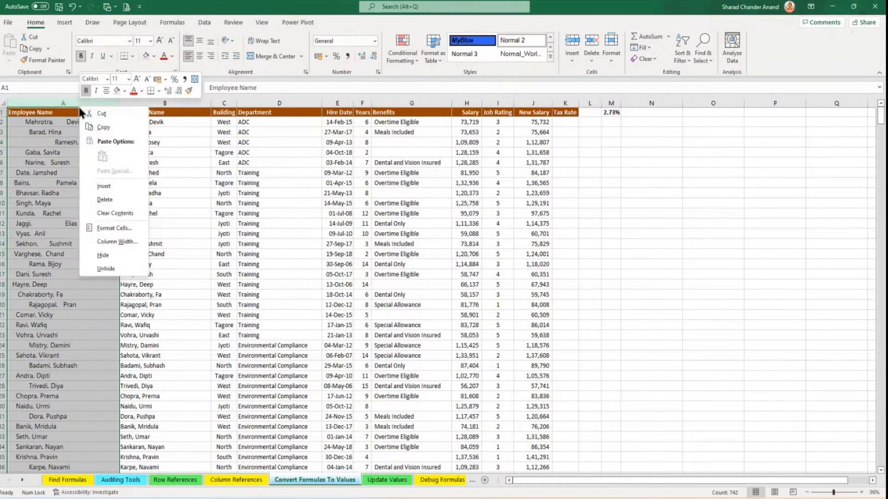
pyautogui.click(114, 199)
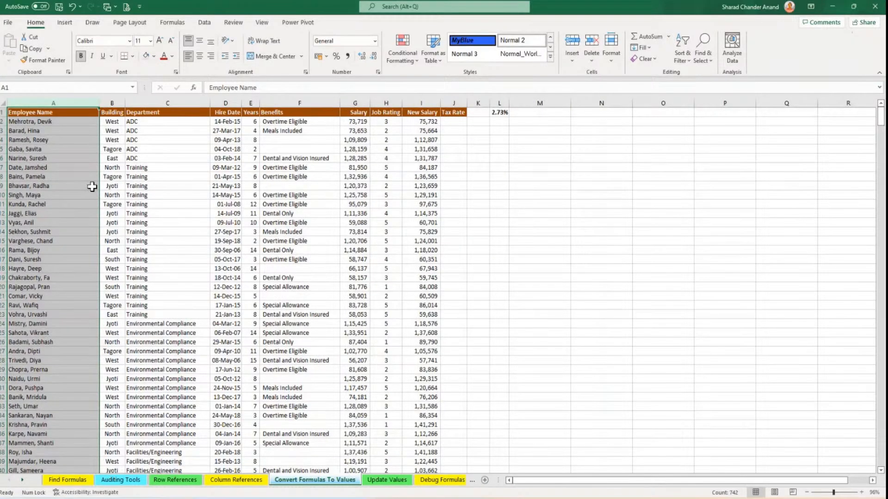
pyautogui.moveTo(88, 140); pyautogui.dragTo(91, 405)
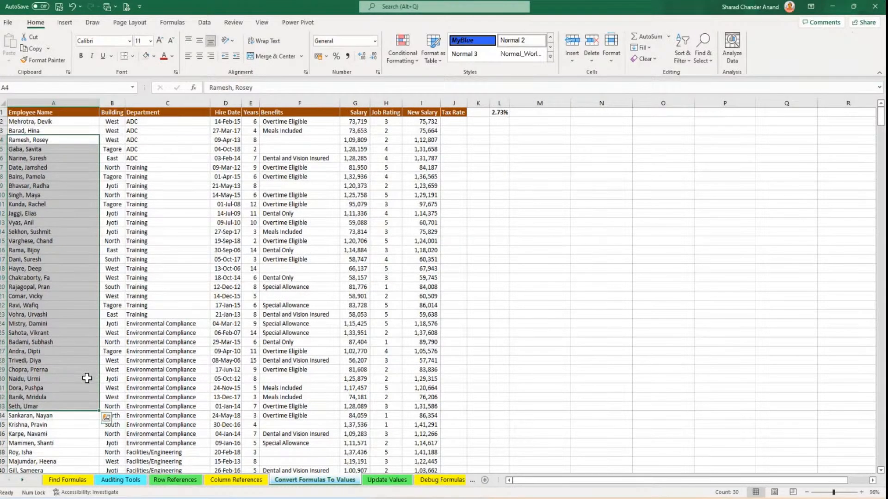
# Undo the column deletion and the conversion to values, and check the formula in B6.
pyautogui.hotkey('ctrl', 'z')
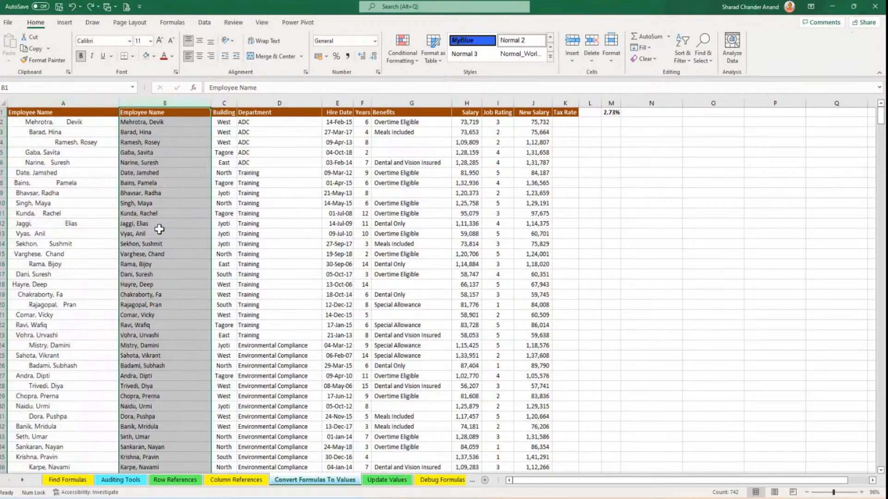
pyautogui.click(160, 224)
pyautogui.click(154, 163)
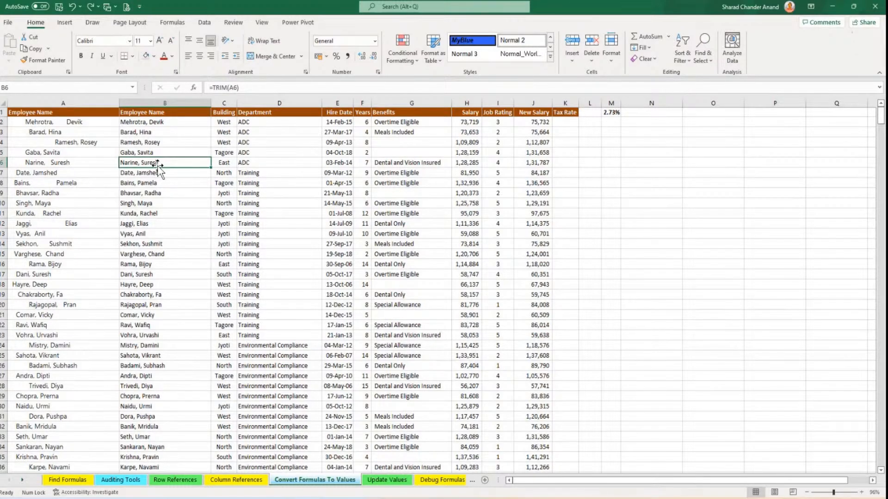
# Copy column B, paste it over itself as values only, and check the content of B21.
pyautogui.click(172, 102)
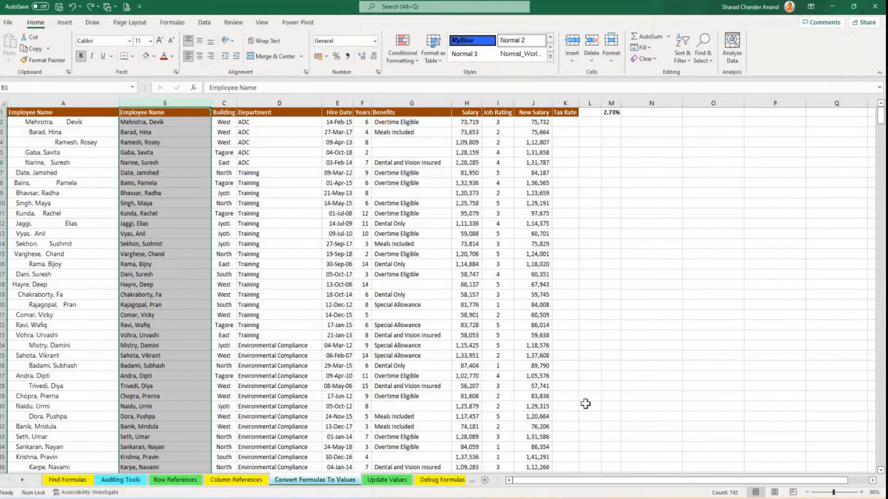
pyautogui.hotkey('ctrl', 'c')
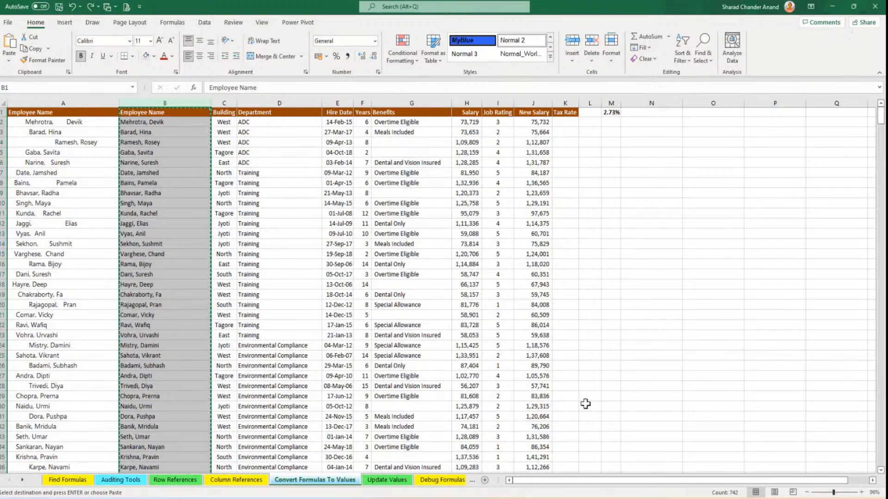
pyautogui.hotkey('ctrl', 'v')
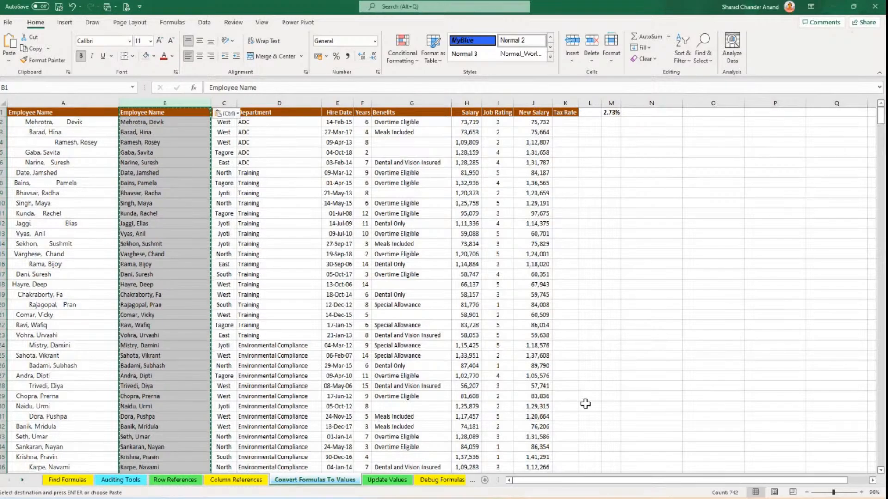
pyautogui.press('ctrl')
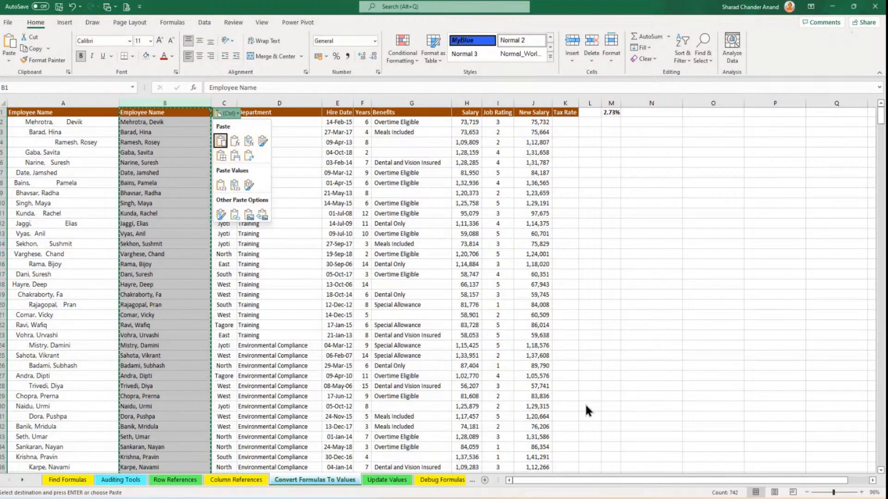
pyautogui.press('Escape')
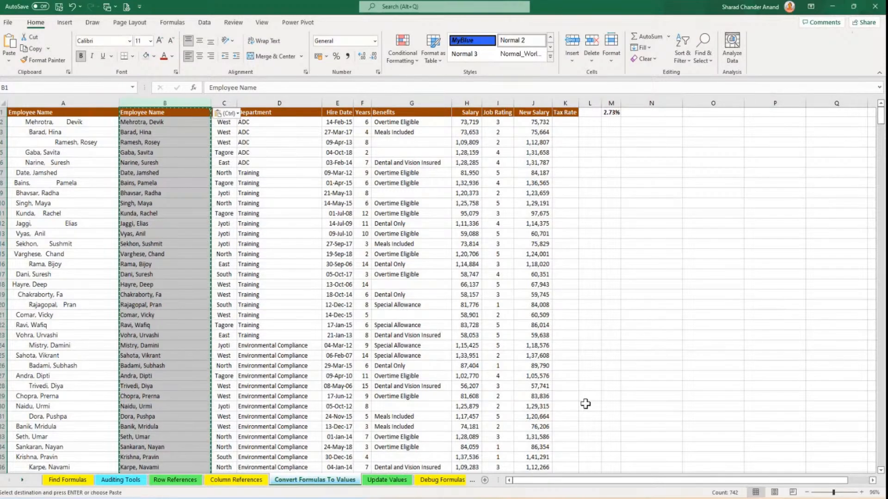
pyautogui.click(143, 316)
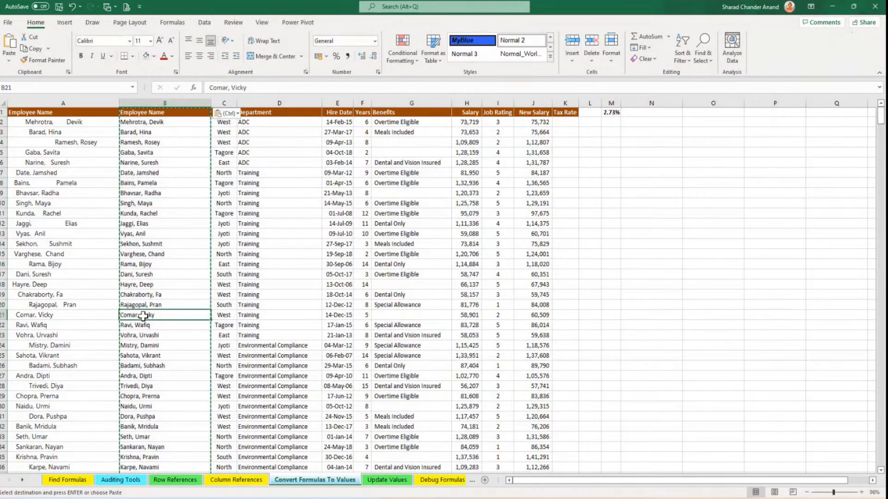
pyautogui.press('Escape')
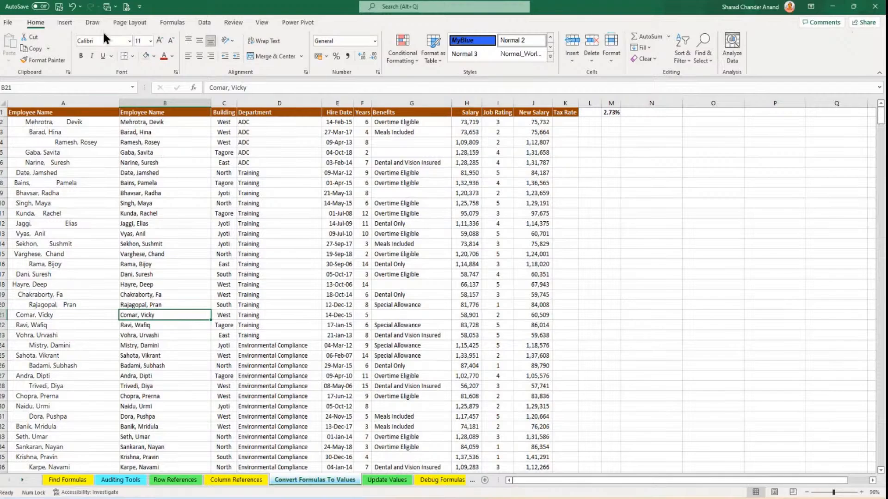
# Handwrite the numbered key sequence Ctrl+C, Ctrl+V, Ctrl and V in pink ink on the empty cells beside the table.
pyautogui.click(93, 22)
pyautogui.click(99, 46)
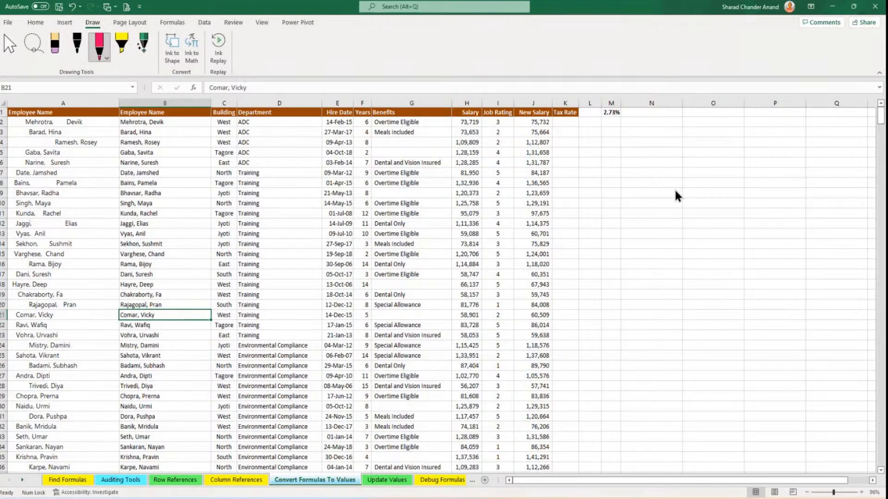
pyautogui.moveTo(624, 142); pyautogui.dragTo(638, 176)
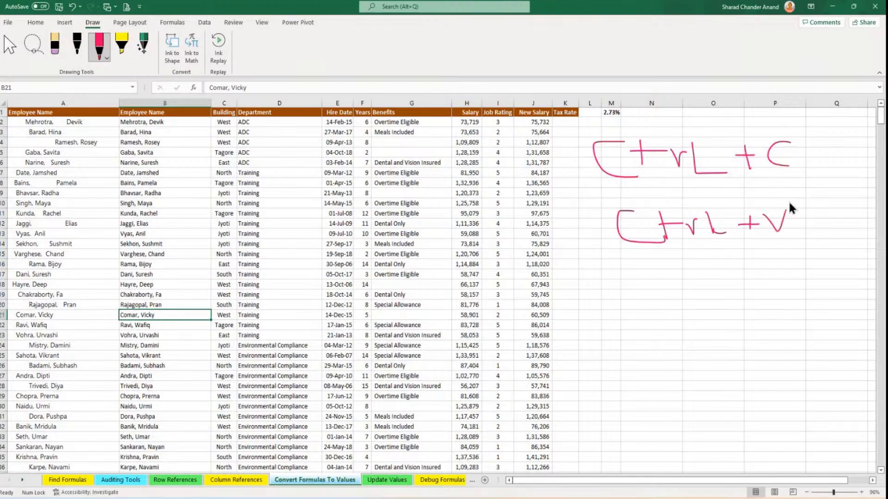
pyautogui.moveTo(643, 276); pyautogui.dragTo(685, 301)
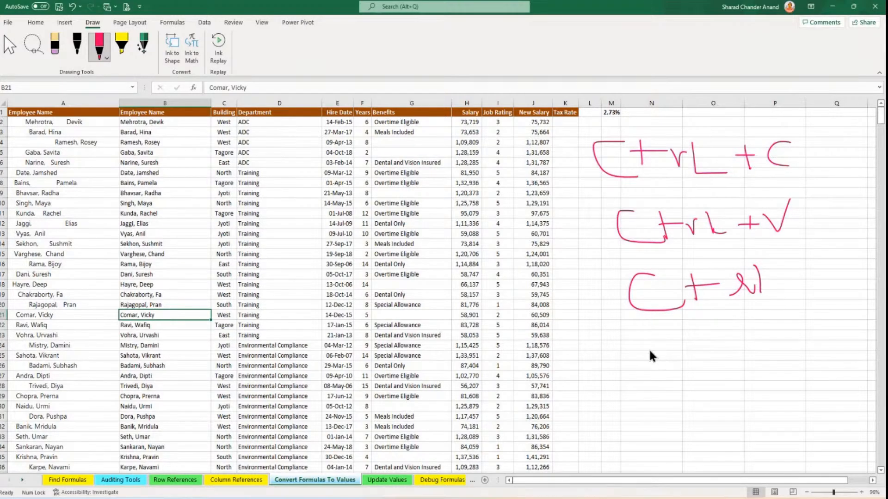
pyautogui.moveTo(652, 343); pyautogui.dragTo(698, 338)
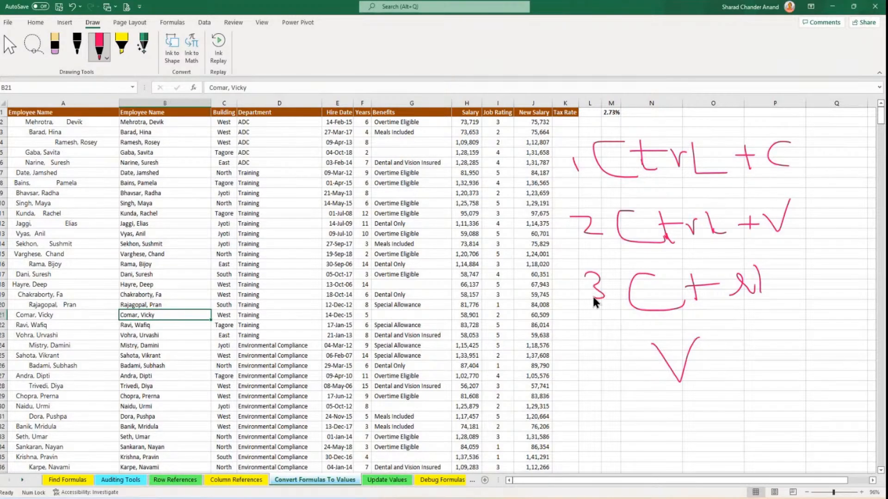
# Erase the handwritten ink notes, return to cell selection and check the content of B4.
pyautogui.click(55, 46)
pyautogui.moveTo(576, 166)
pyautogui.mouseDown()
pyautogui.moveTo(777, 164)
pyautogui.moveTo(828, 178)
pyautogui.moveTo(615, 185)
pyautogui.moveTo(654, 234)
pyautogui.moveTo(754, 227)
pyautogui.moveTo(687, 227)
pyautogui.moveTo(676, 307)
pyautogui.moveTo(779, 291)
pyautogui.moveTo(607, 352)
pyautogui.moveTo(609, 365)
pyautogui.mouseUp()
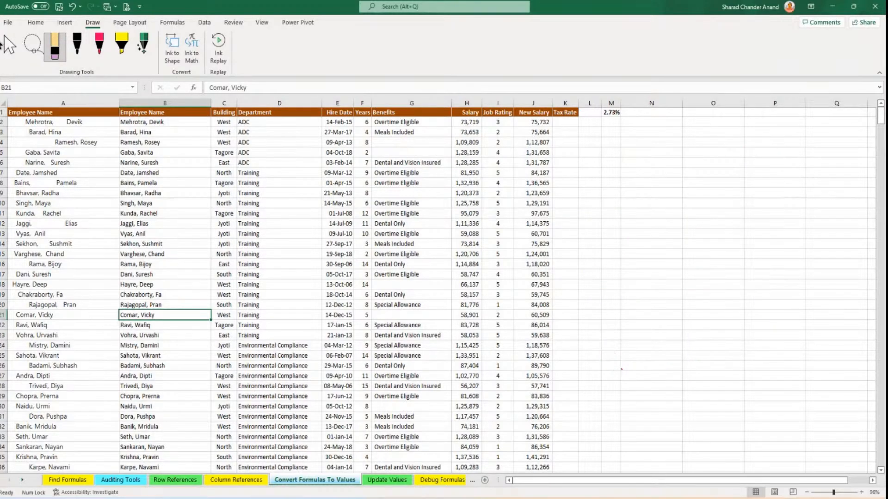
pyautogui.click(15, 47)
pyautogui.click(160, 205)
pyautogui.click(157, 144)
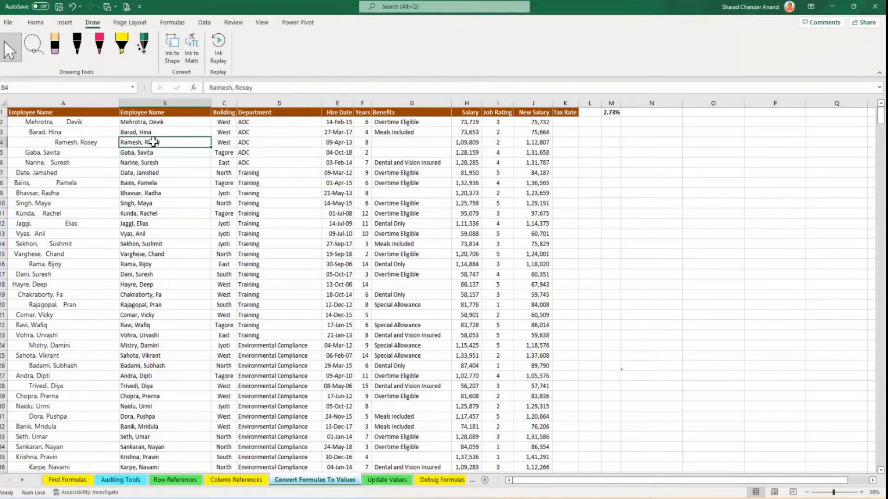
# Undo the erasing, all the ink strokes and the conversion of column B to values.
pyautogui.click(73, 7)
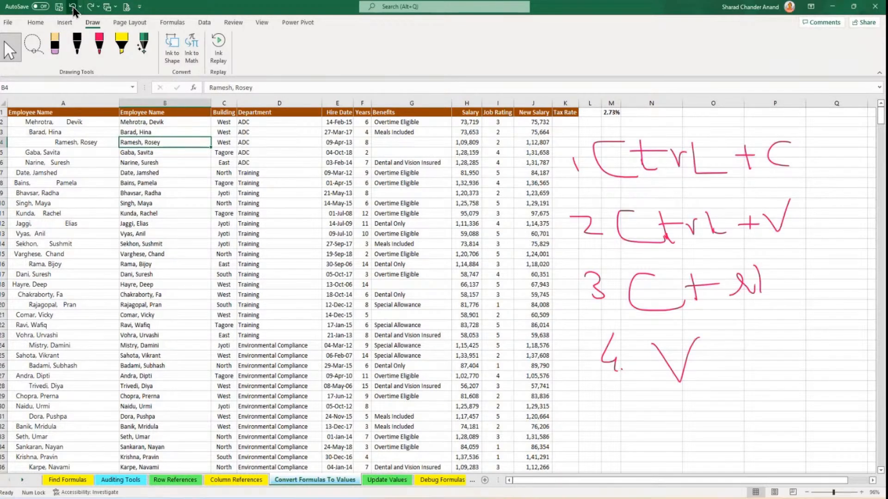
pyautogui.click(72, 7)
pyautogui.click(72, 7)
pyautogui.click(72, 6)
pyautogui.click(71, 6)
pyautogui.click(72, 6)
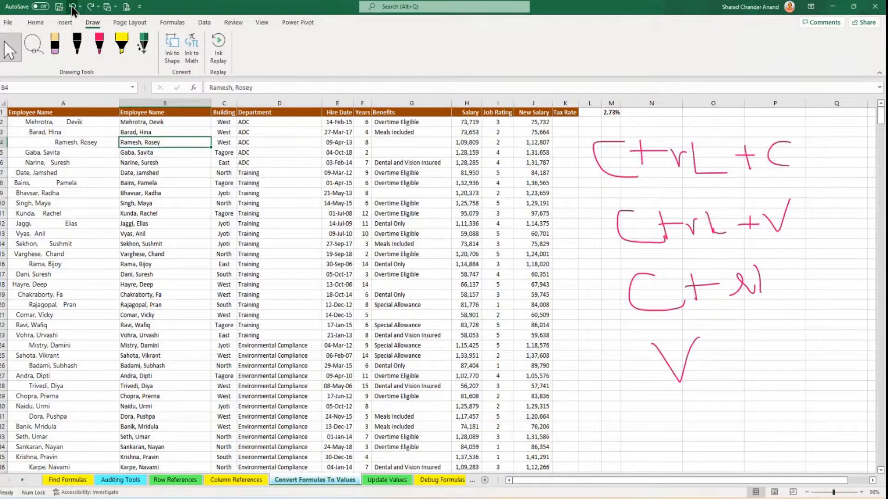
pyautogui.click(72, 7)
pyautogui.click(71, 6)
pyautogui.click(72, 6)
pyautogui.click(72, 7)
pyautogui.click(72, 6)
pyautogui.click(72, 6)
pyautogui.click(71, 6)
pyautogui.click(72, 6)
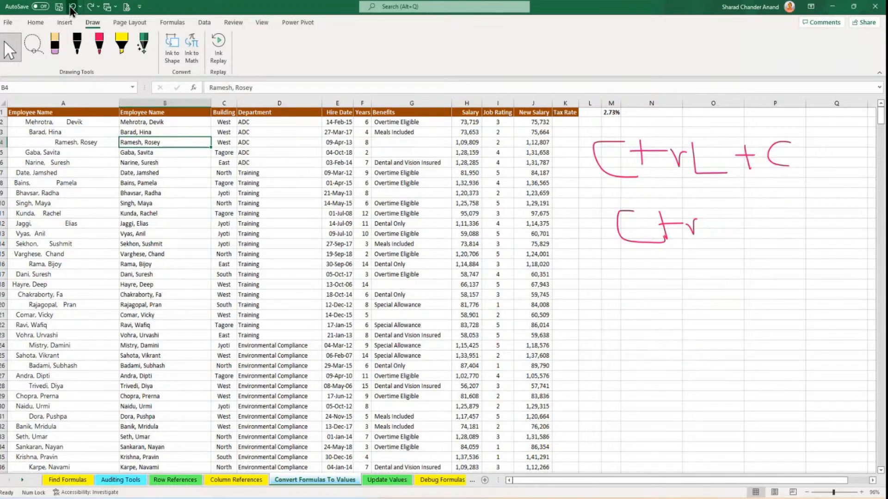
pyautogui.click(71, 7)
pyautogui.click(72, 6)
pyautogui.click(71, 6)
pyautogui.click(72, 6)
pyautogui.click(72, 6)
pyautogui.click(72, 7)
pyautogui.click(72, 6)
pyautogui.click(71, 7)
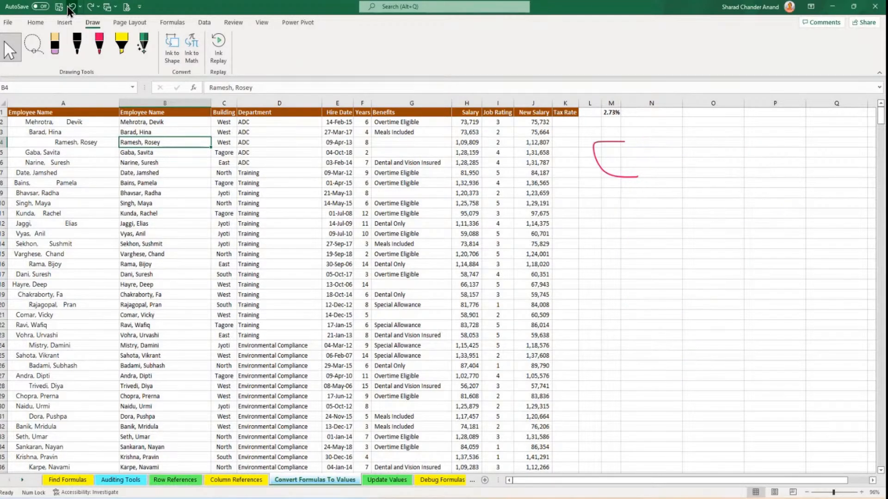
pyautogui.click(69, 7)
pyautogui.click(70, 7)
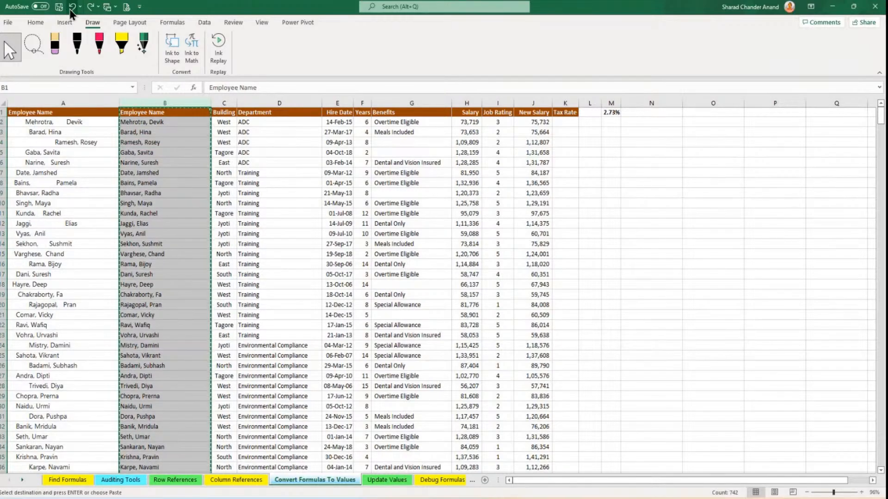
# Check the TRIM formulas in B8, B7, B4 and B10, and clear the copy selection.
pyautogui.click(153, 184)
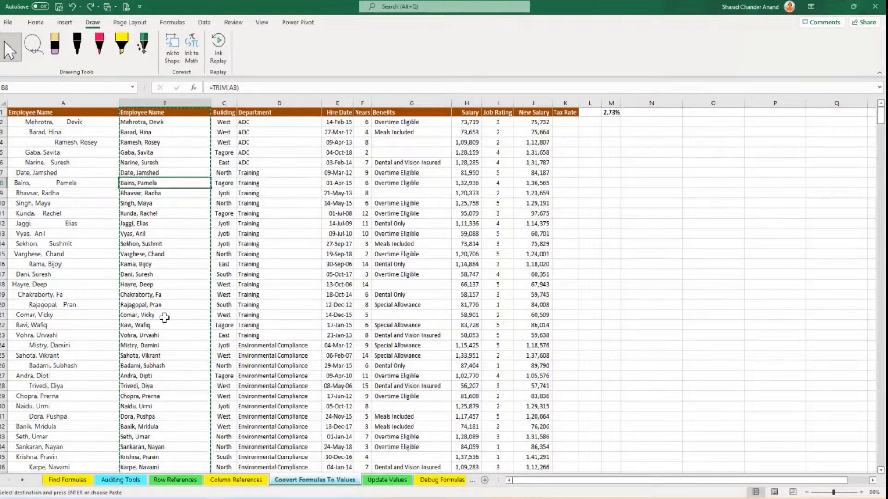
pyautogui.click(177, 174)
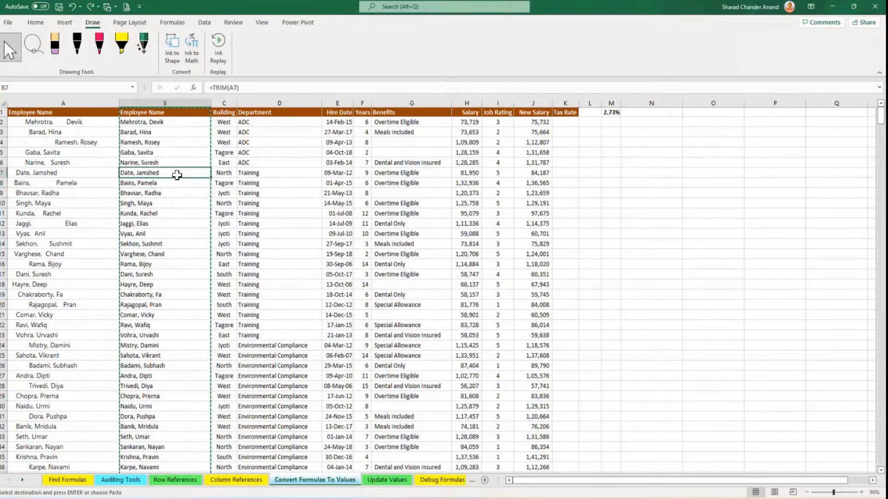
pyautogui.press('Escape')
pyautogui.click(170, 144)
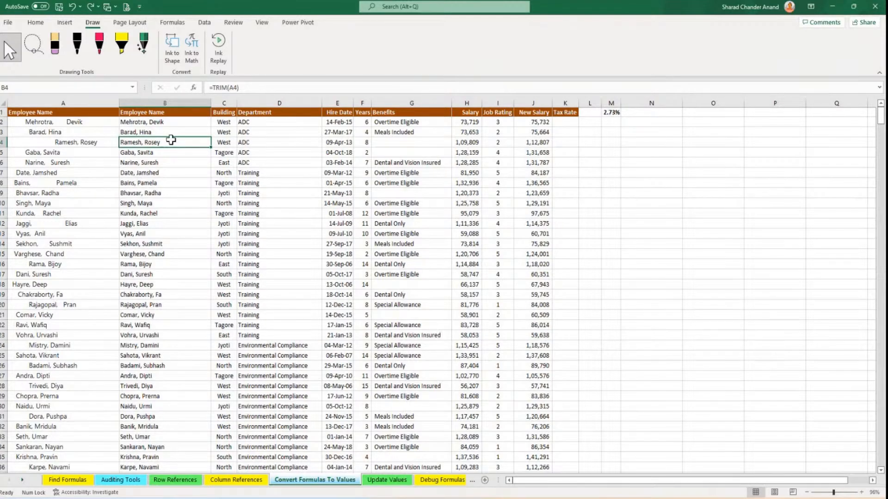
pyautogui.click(171, 202)
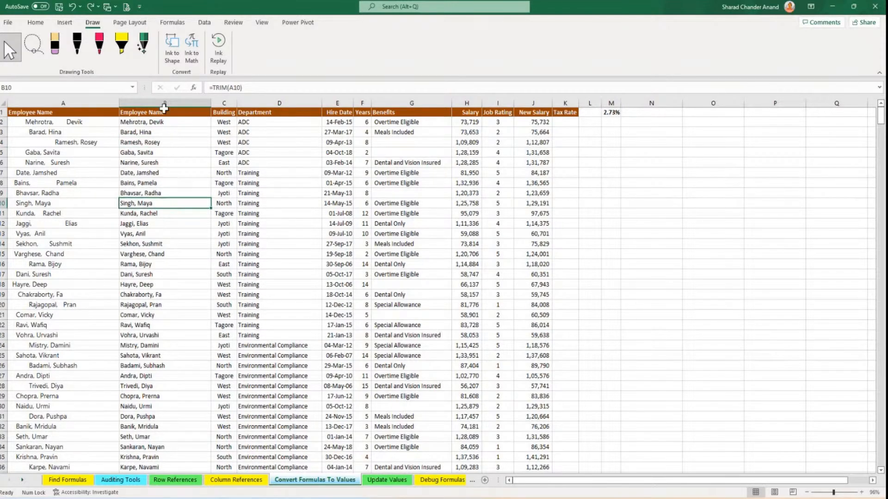
# Copy column B, paste it over itself as values only, and check the contents of B13 and B6.
pyautogui.click(164, 104)
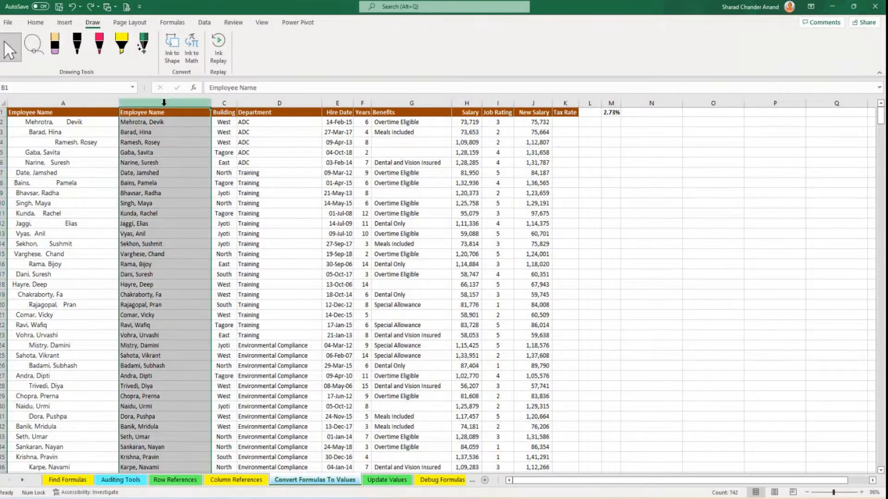
pyautogui.click(35, 23)
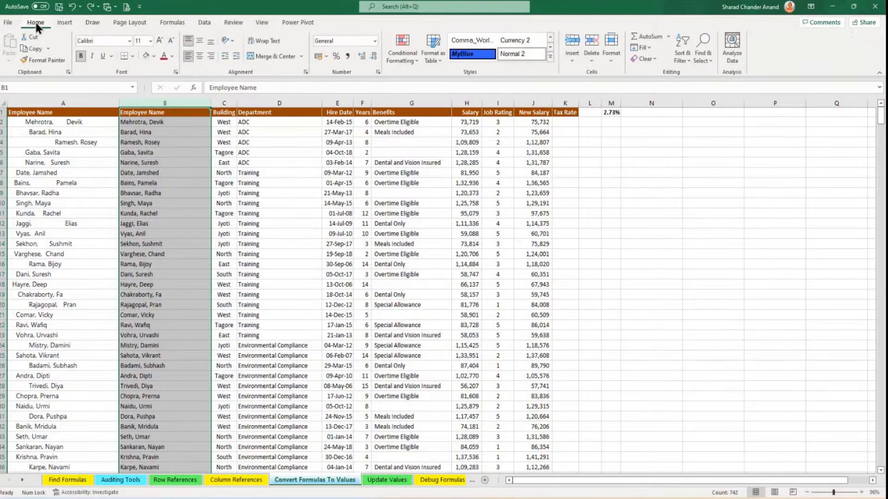
pyautogui.click(37, 49)
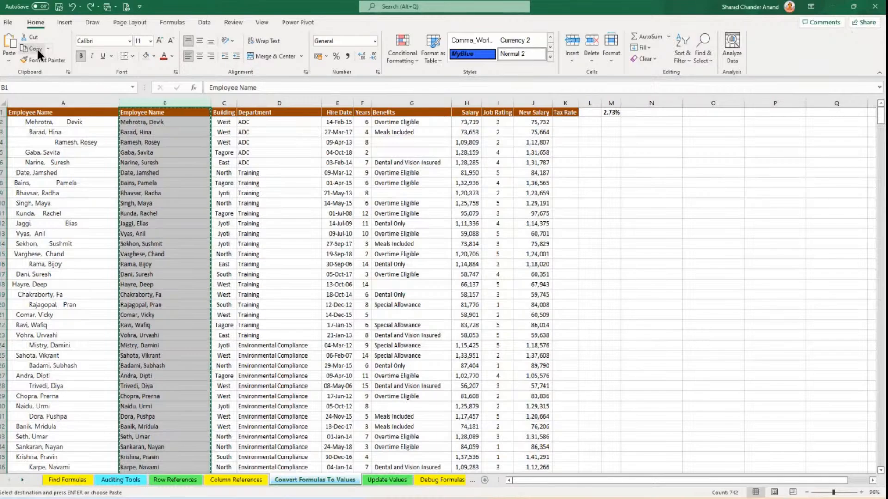
pyautogui.click(8, 61)
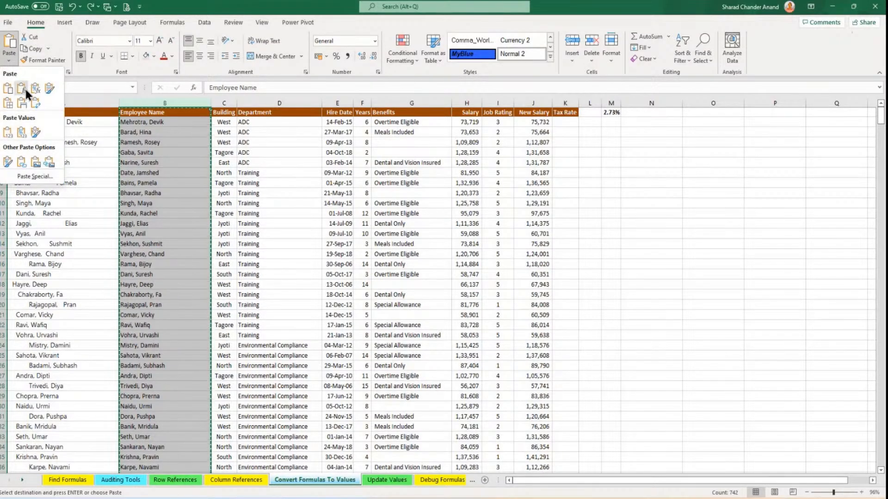
pyautogui.click(7, 133)
pyautogui.click(178, 232)
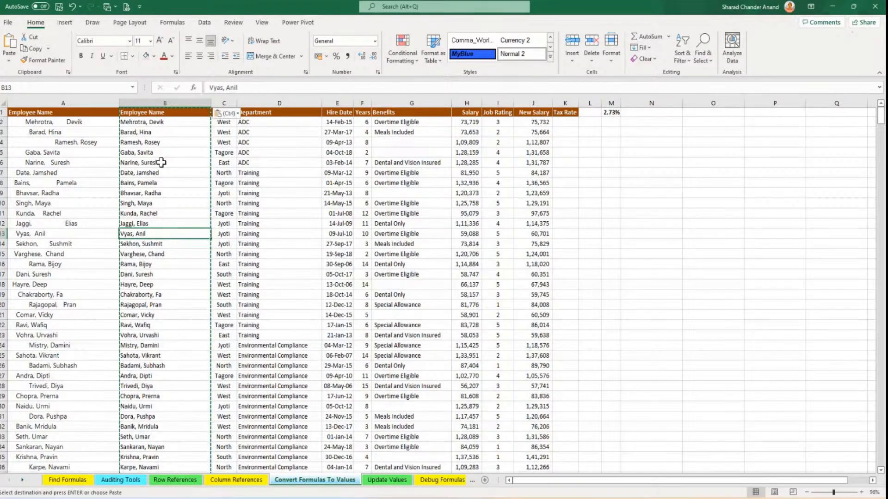
pyautogui.click(161, 163)
# Delete the original Employee Name column A.
pyautogui.rightClick(79, 103)
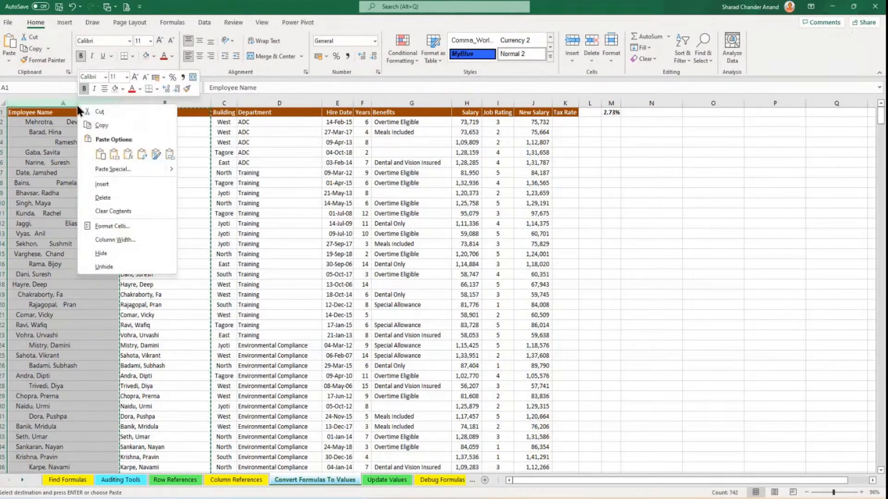
pyautogui.click(109, 198)
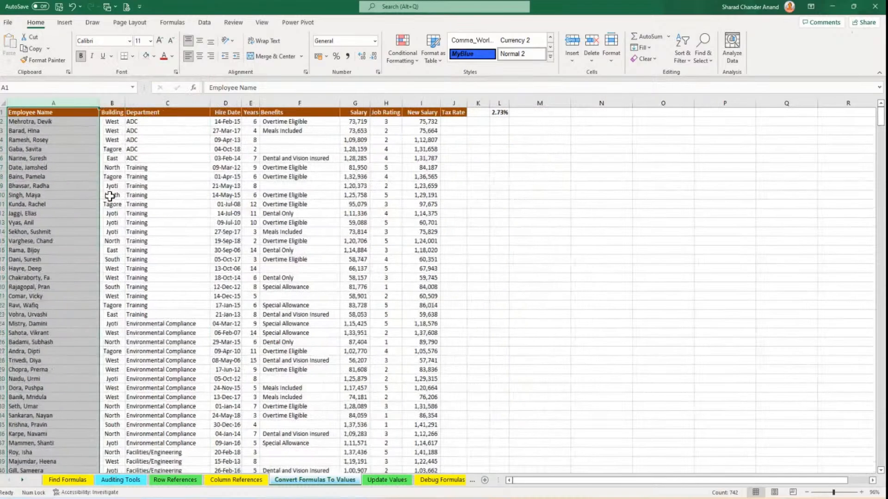
pyautogui.click(109, 195)
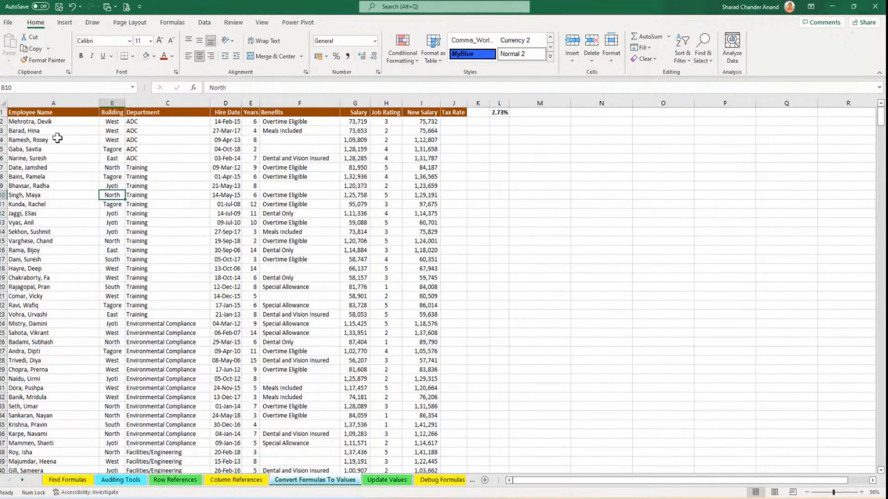
# Check that several names in column A between A12 and A23 are plain text, without changing them.
pyautogui.click(72, 222)
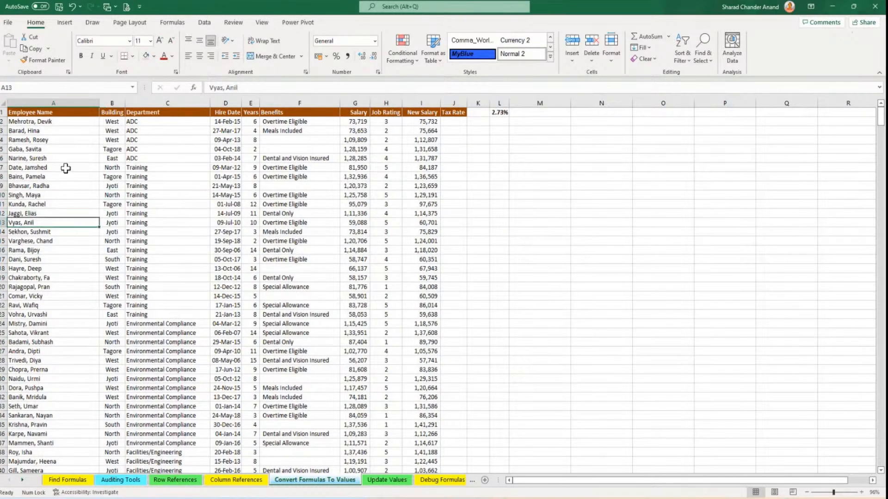
pyautogui.click(73, 269)
pyautogui.doubleClick(70, 243)
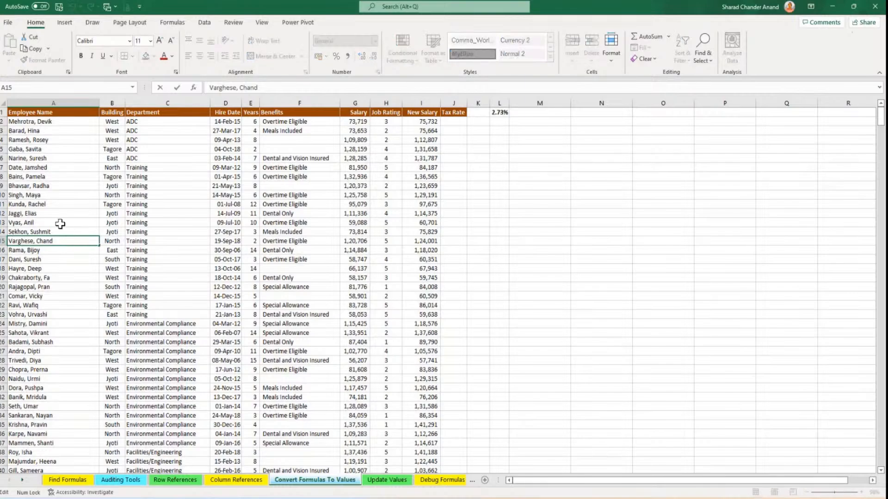
pyautogui.doubleClick(50, 214)
pyautogui.doubleClick(84, 312)
pyautogui.press('Escape')
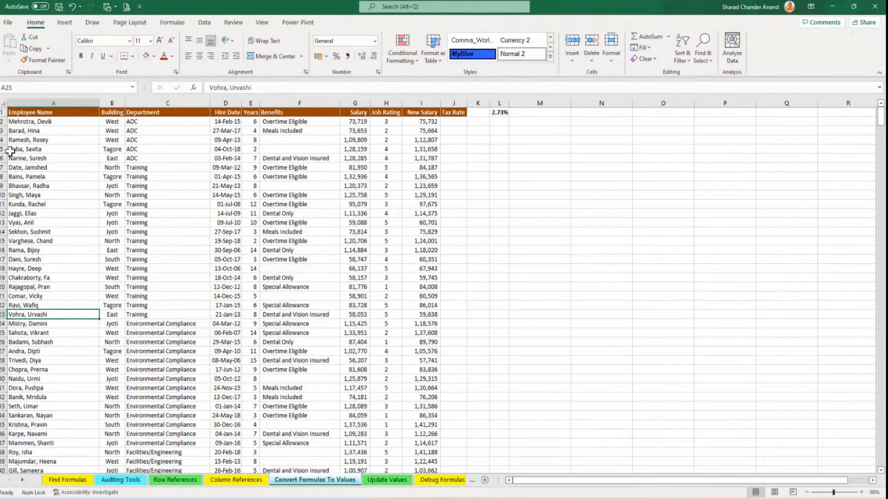
# Copy the names in A2:A12 and paste them transposed into a row starting at N8.
pyautogui.moveTo(61, 131); pyautogui.dragTo(65, 306)
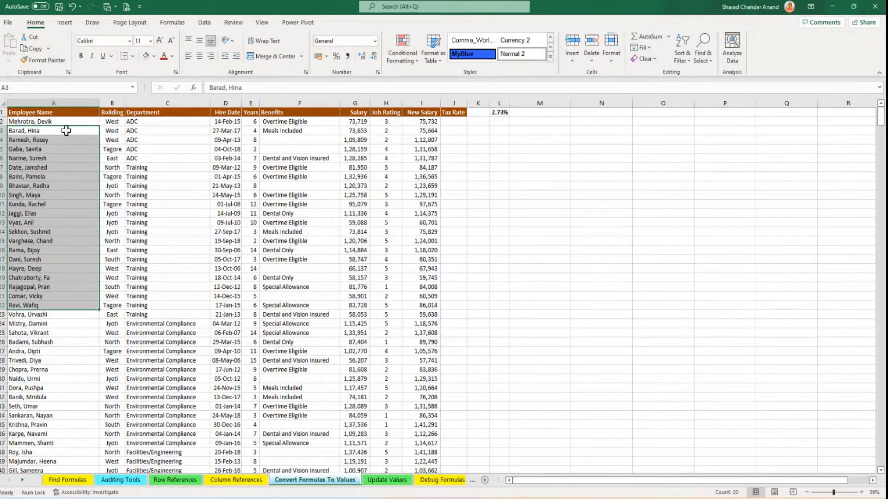
pyautogui.moveTo(62, 121); pyautogui.dragTo(62, 212)
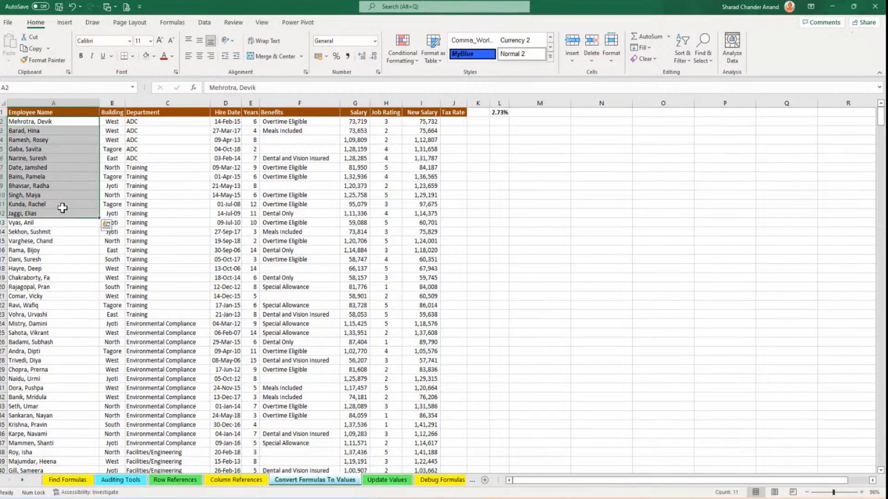
pyautogui.click(33, 47)
pyautogui.click(586, 175)
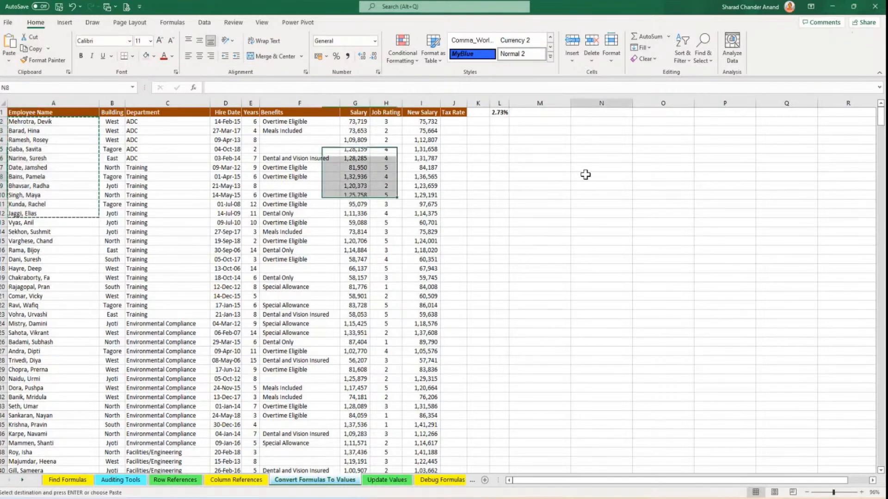
pyautogui.click(9, 62)
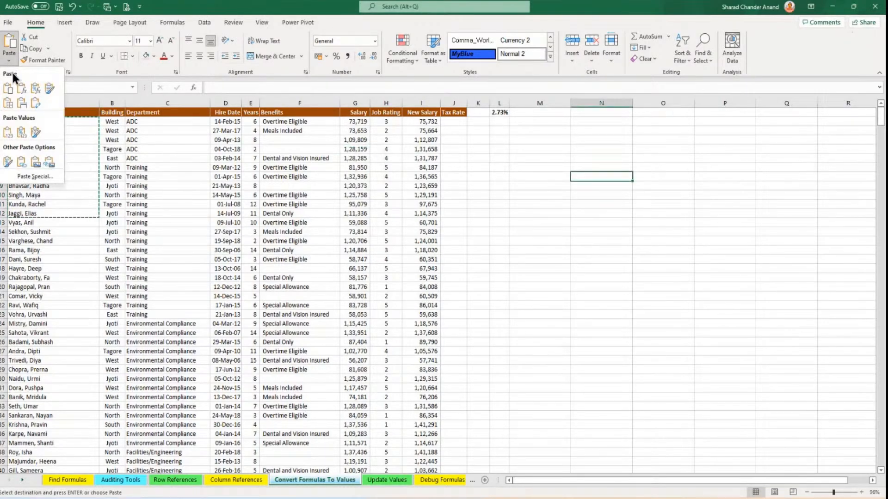
pyautogui.click(35, 100)
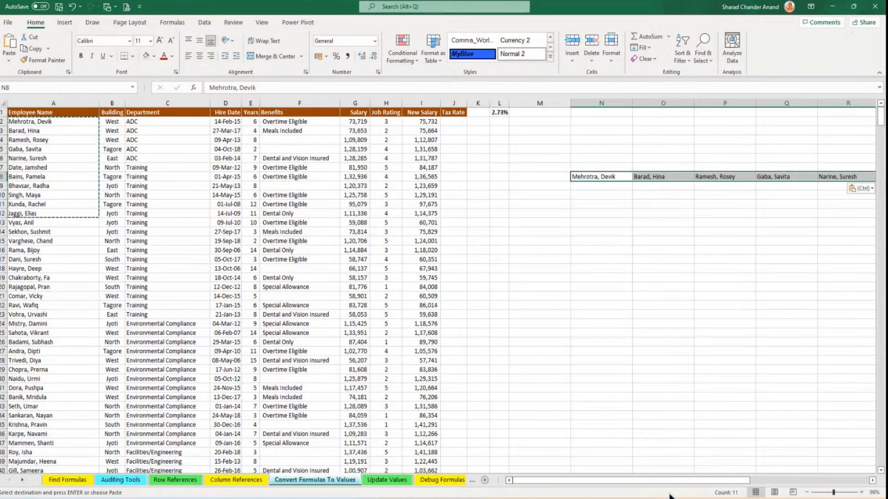
# Undo the transposed paste at N8 and clear the copy selection.
pyautogui.moveTo(685, 481); pyautogui.dragTo(553, 481)
pyautogui.hotkey('ctrl', 'z')
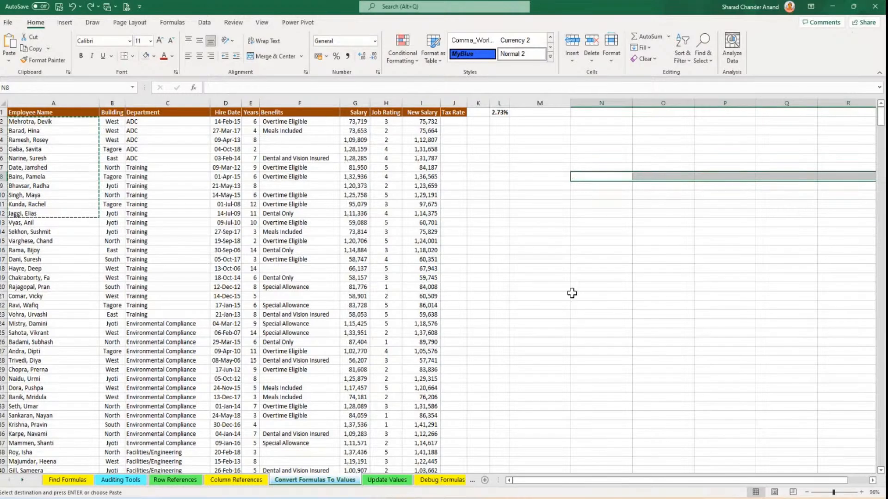
pyautogui.click(545, 269)
pyautogui.click(204, 22)
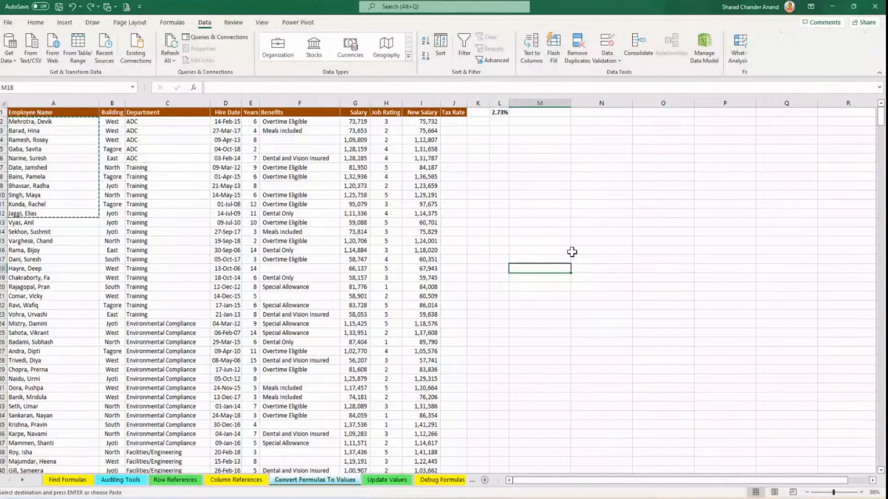
pyautogui.click(257, 241)
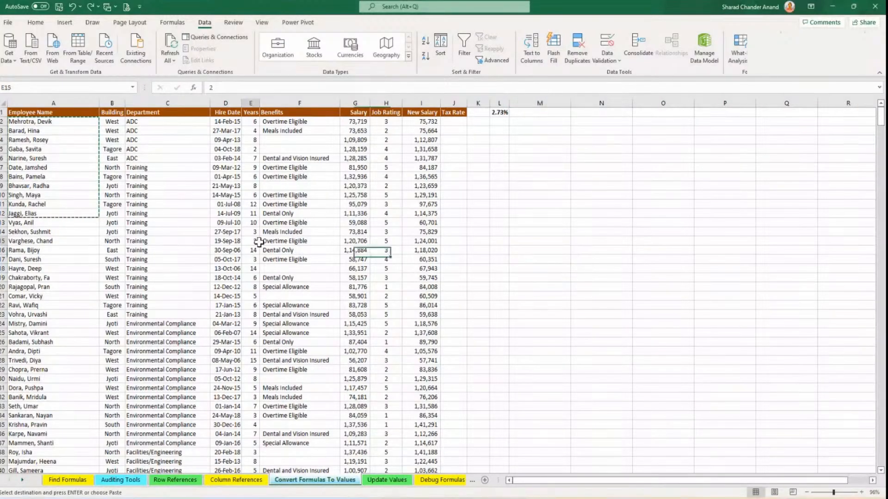
pyautogui.press('Escape')
pyautogui.click(216, 222)
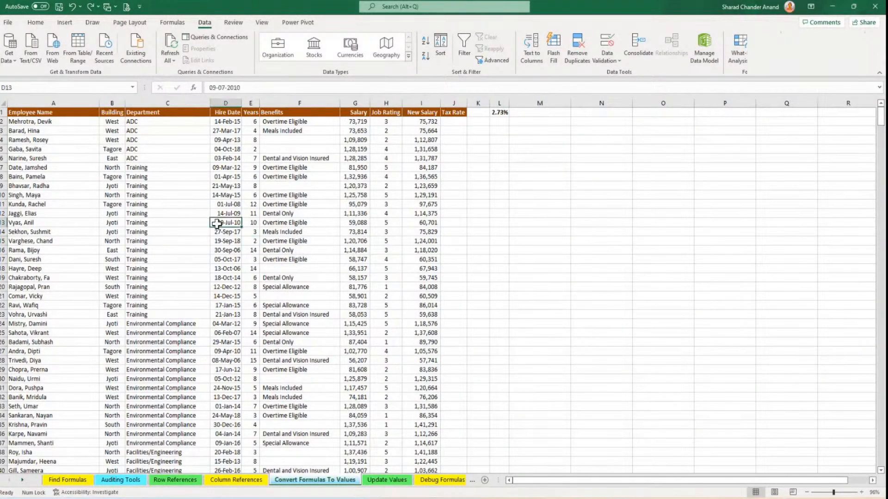
# Switch to the Update Values sheet and enter 10 in the empty cell J10 below the July–December table.
pyautogui.click(387, 480)
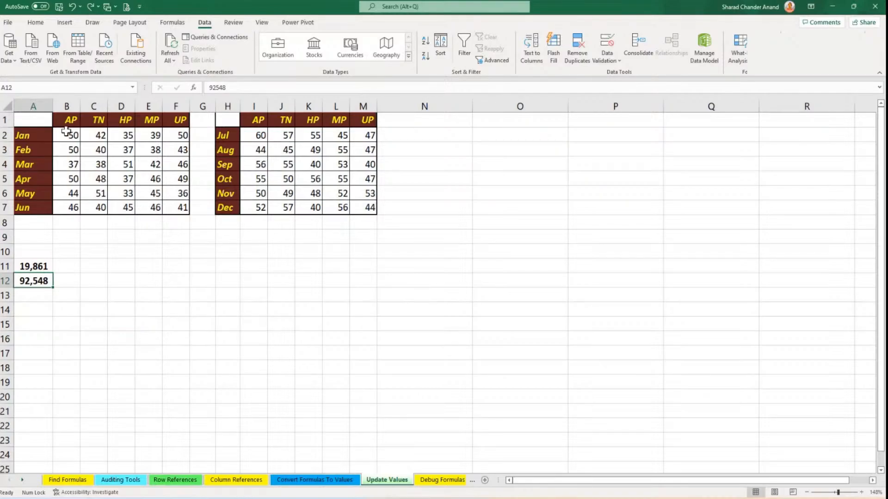
pyautogui.moveTo(68, 134); pyautogui.dragTo(177, 208)
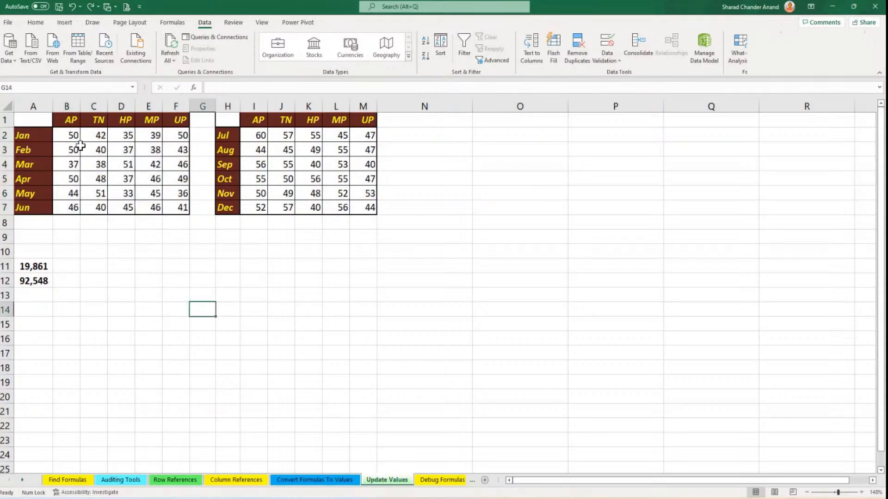
pyautogui.moveTo(71, 135); pyautogui.dragTo(172, 206)
pyautogui.click(278, 252)
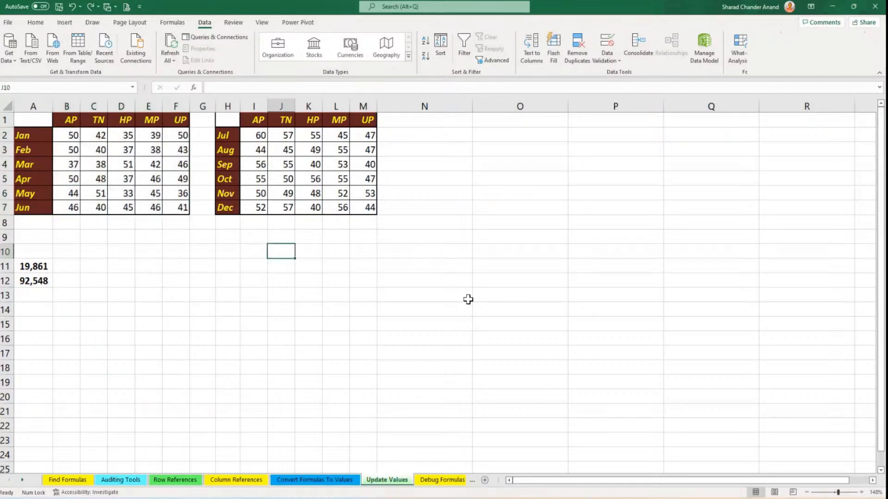
pyautogui.write('10')
pyautogui.press('Return')
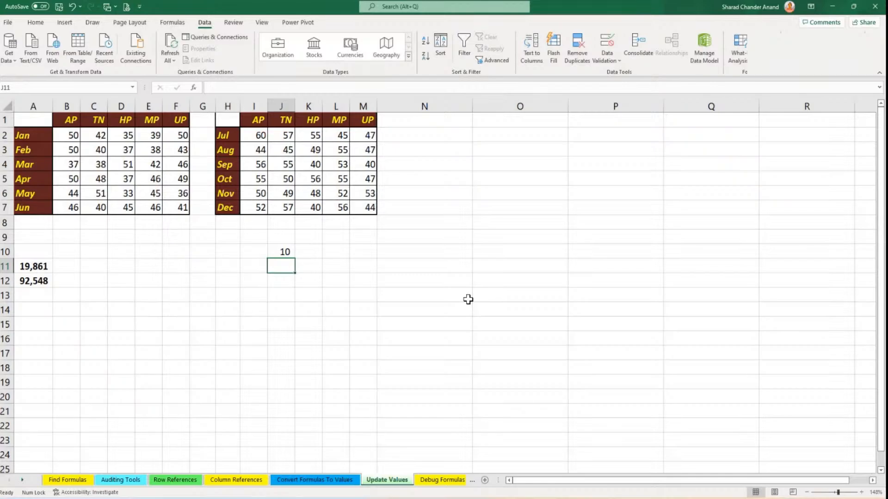
# Examine the January–June figures in B2:F7, the number in J10 and the empty area below the table, without changing them.
pyautogui.moveTo(71, 137); pyautogui.dragTo(183, 207)
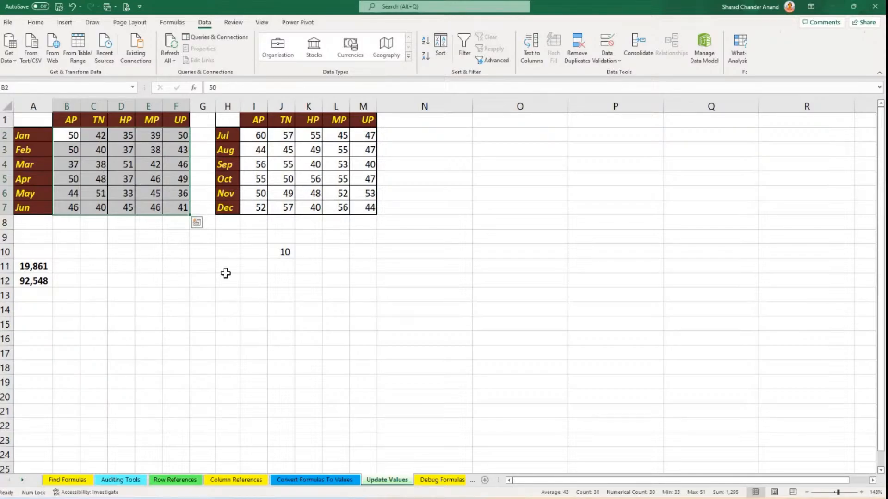
pyautogui.click(205, 265)
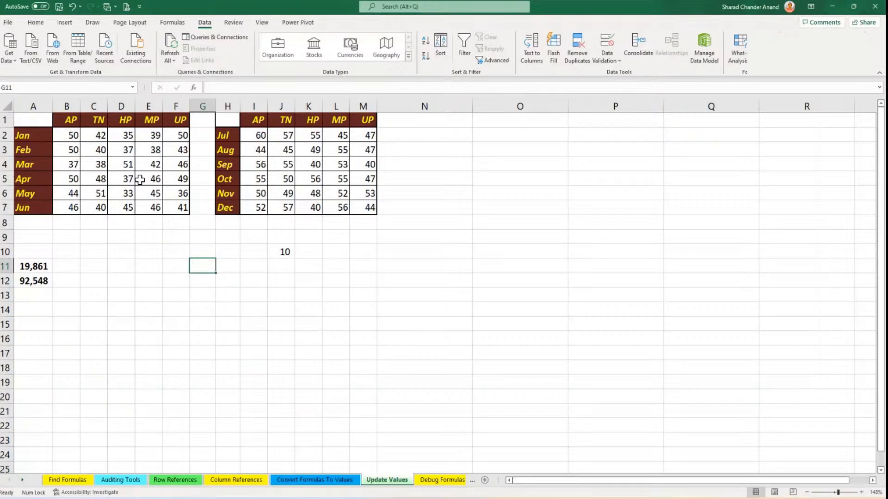
pyautogui.click(285, 252)
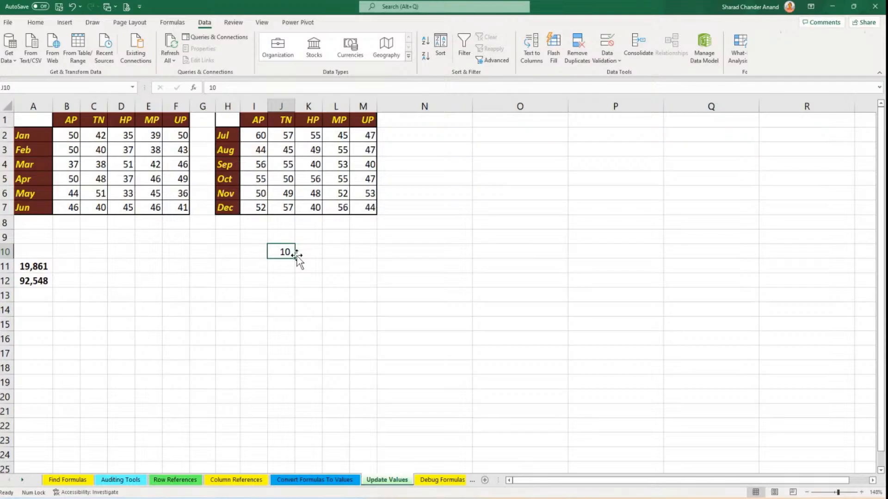
pyautogui.click(73, 140)
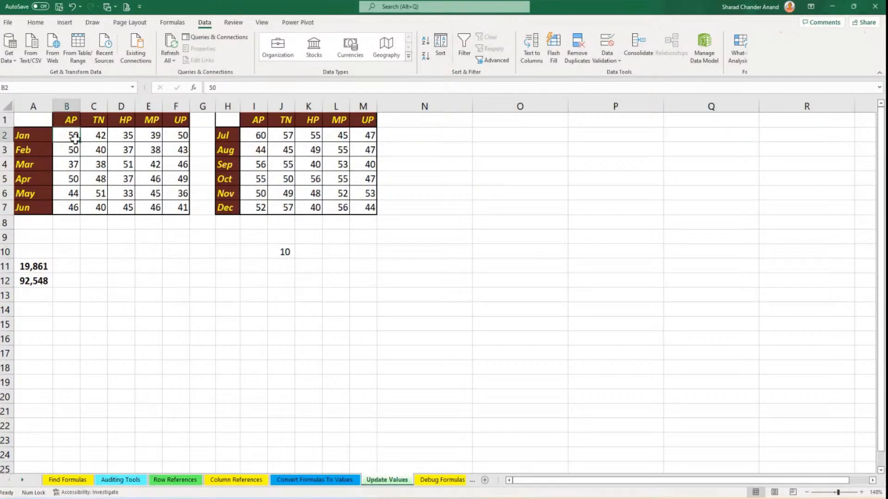
pyautogui.moveTo(75, 138)
pyautogui.mouseDown()
pyautogui.moveTo(95, 174)
pyautogui.moveTo(183, 209)
pyautogui.mouseUp()
pyautogui.click(73, 141)
pyautogui.click(113, 286)
pyautogui.click(281, 255)
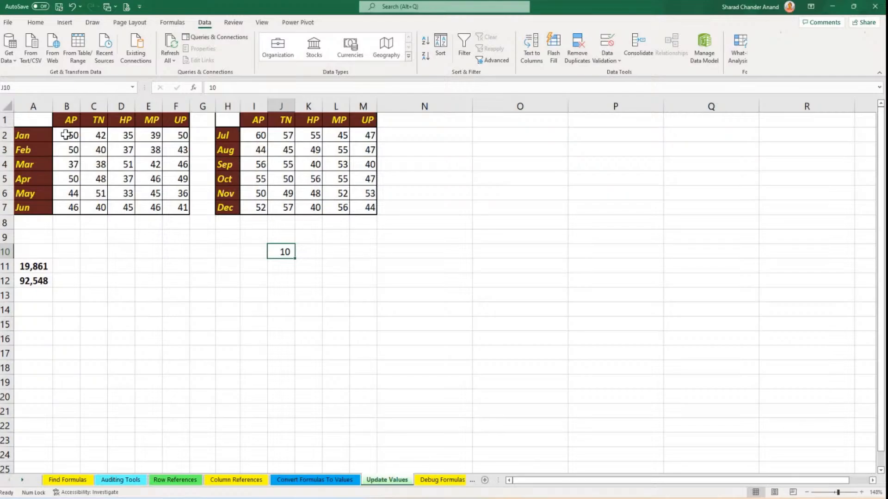
pyautogui.moveTo(85, 252); pyautogui.dragTo(212, 383)
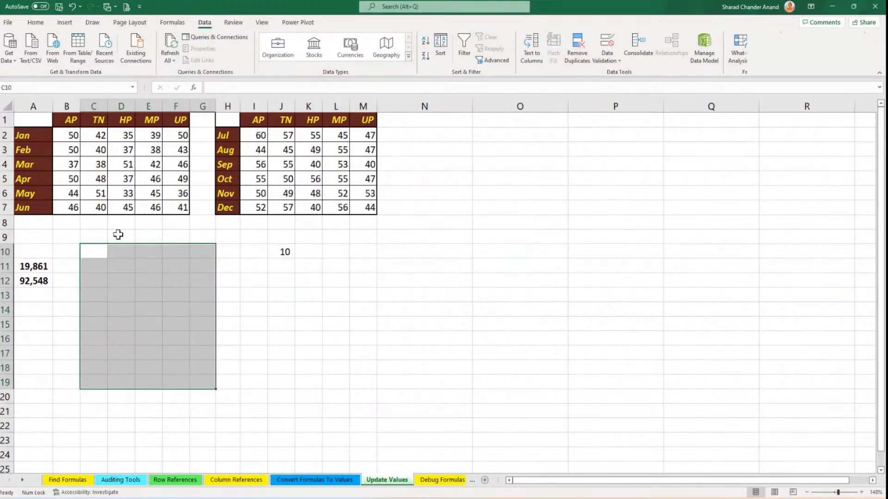
pyautogui.click(104, 256)
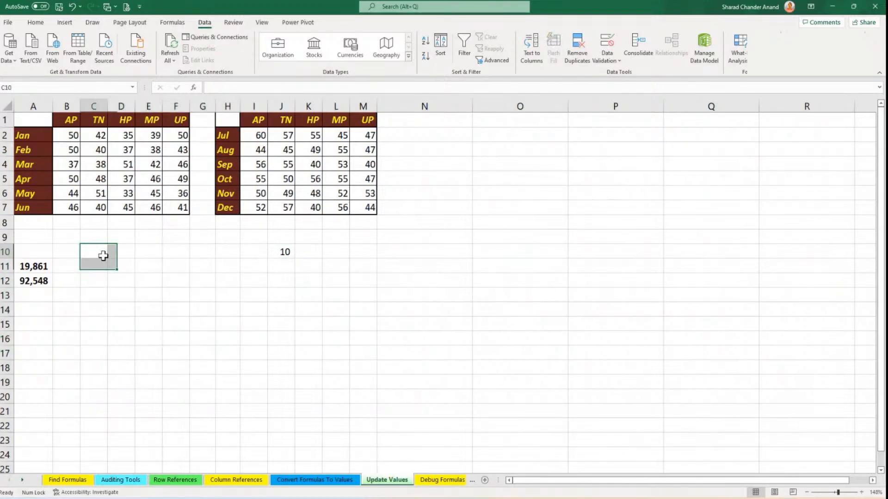
pyautogui.click(73, 139)
pyautogui.click(283, 251)
pyautogui.click(107, 269)
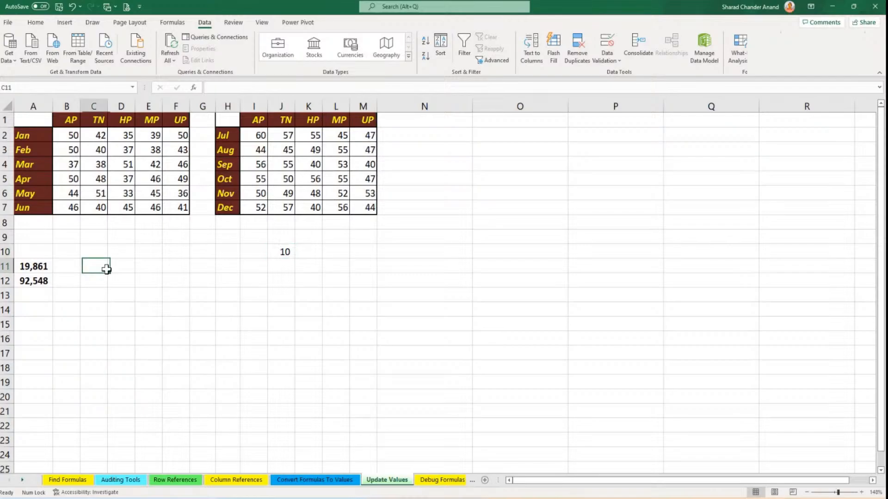
pyautogui.moveTo(107, 270); pyautogui.dragTo(189, 359)
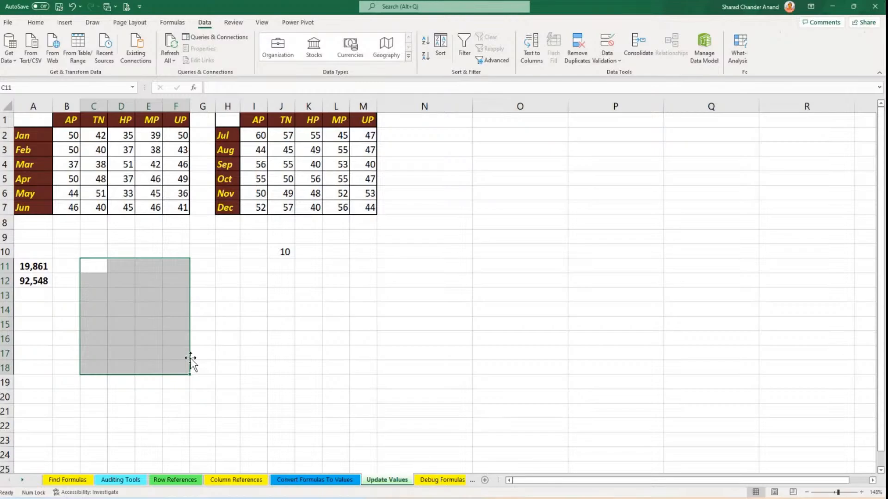
pyautogui.click(251, 351)
pyautogui.moveTo(65, 137); pyautogui.dragTo(179, 207)
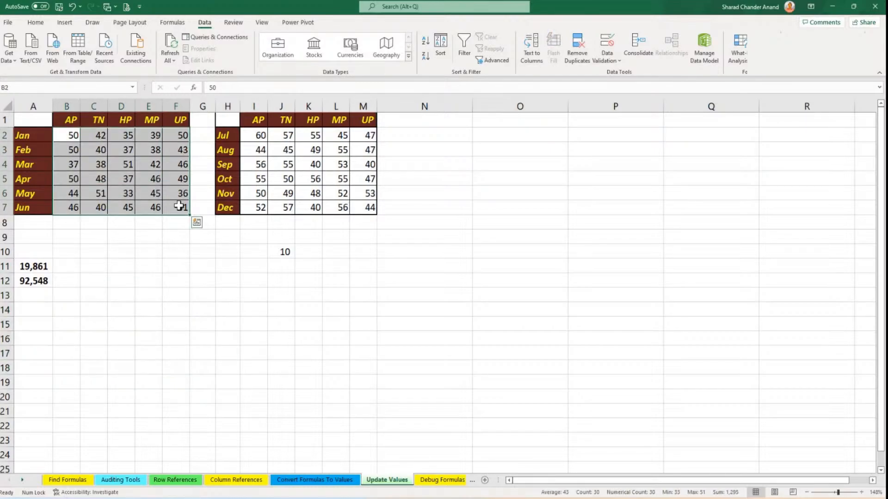
pyautogui.click(167, 280)
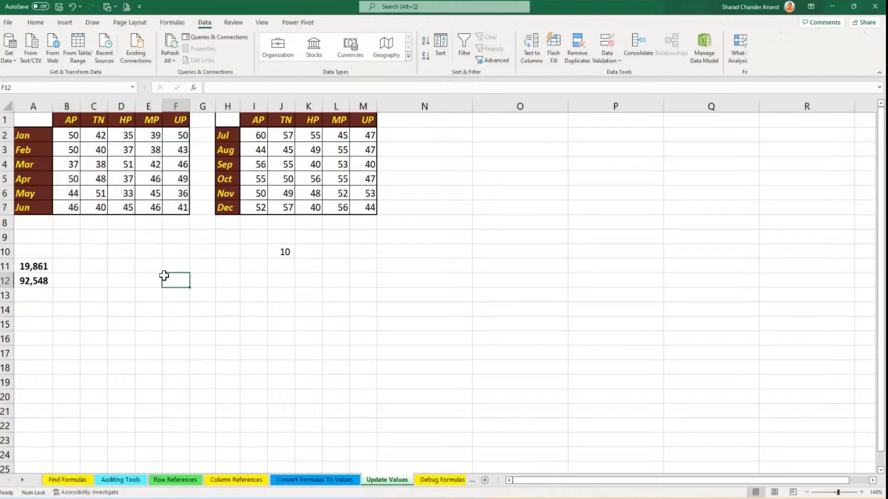
pyautogui.click(290, 252)
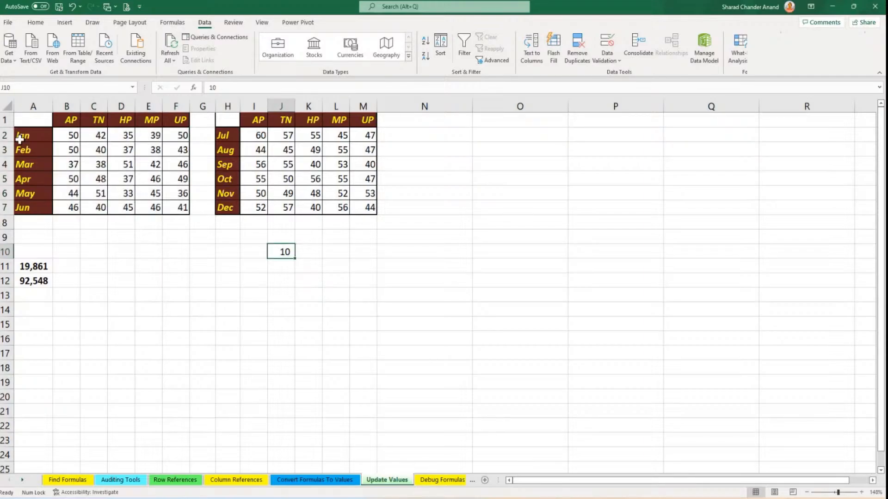
pyautogui.moveTo(68, 132); pyautogui.dragTo(182, 206)
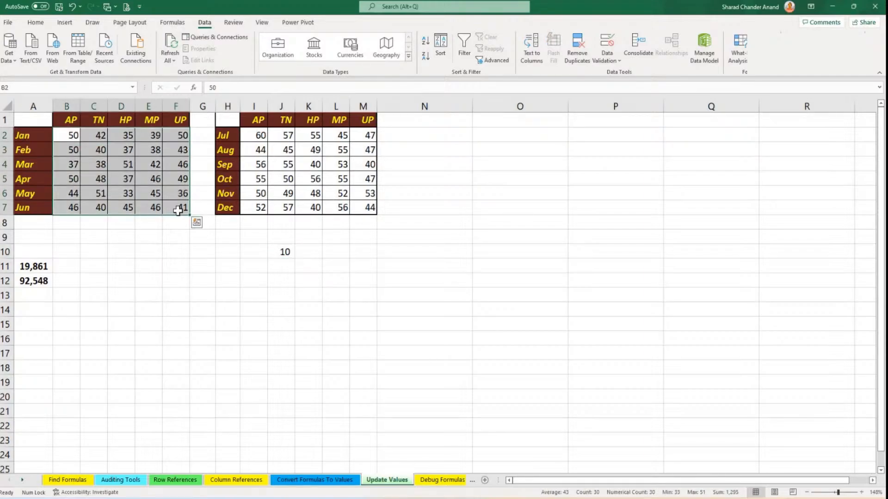
# Copy the number in J10 and select the January–June figures in B2:F7 as the paste destination.
pyautogui.click(286, 252)
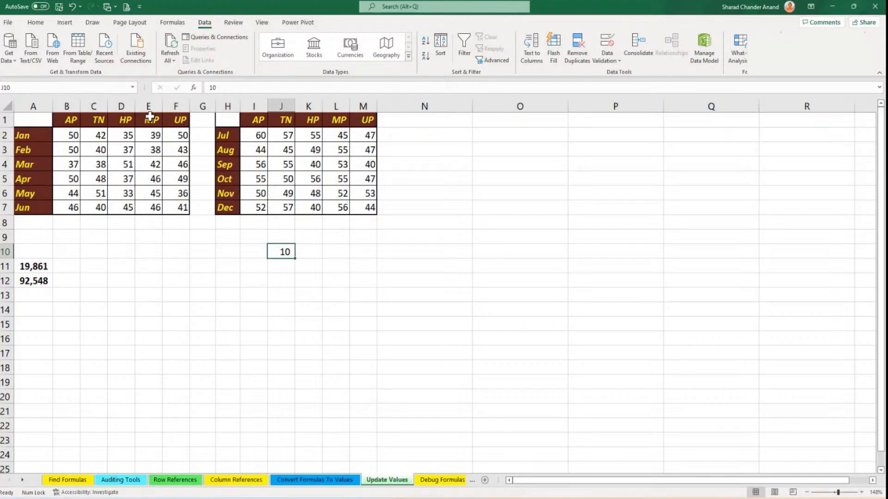
pyautogui.hotkey('ctrl', 'c')
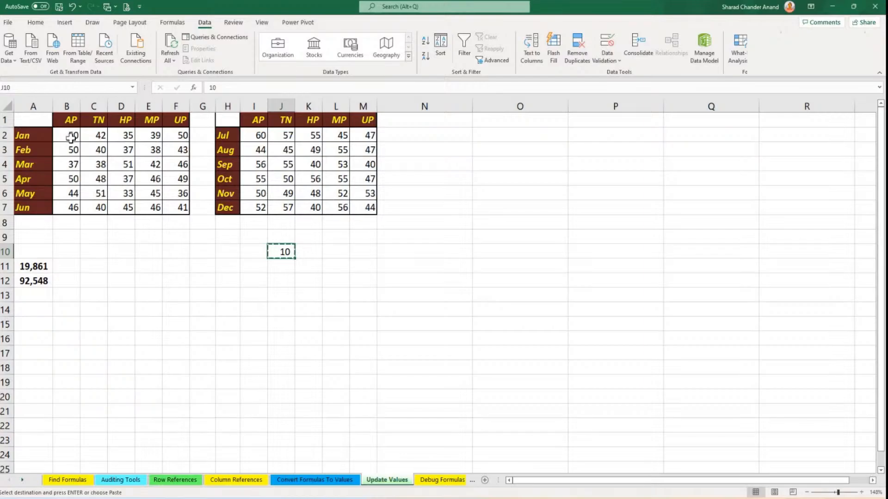
pyautogui.moveTo(71, 137); pyautogui.dragTo(172, 204)
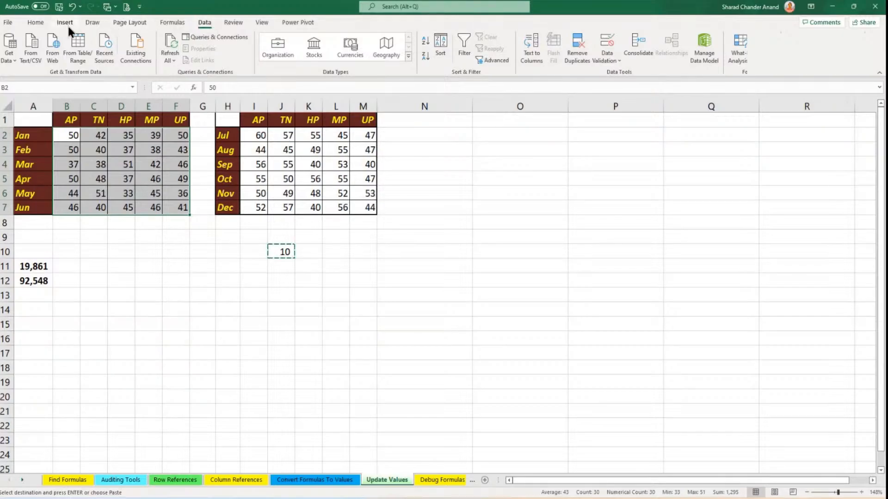
# Add the copied value 10 to all figures in B2:F7 using Paste Special with the Add operation.
pyautogui.click(41, 24)
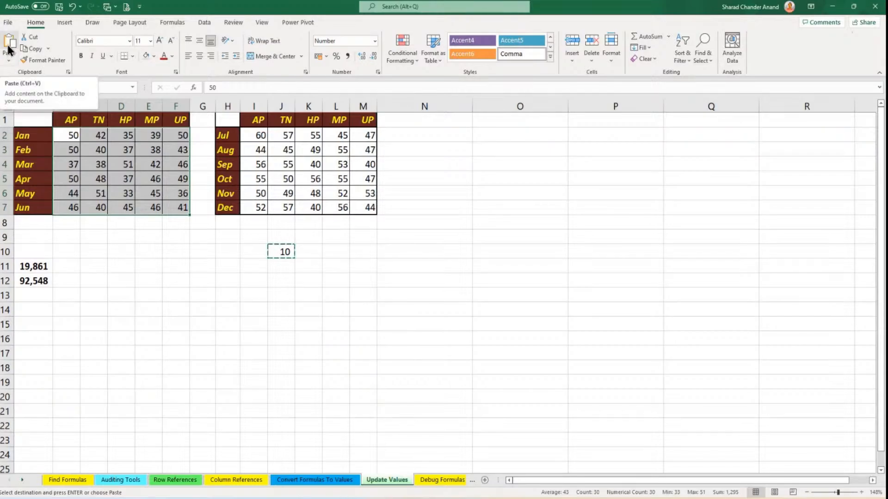
pyautogui.click(9, 61)
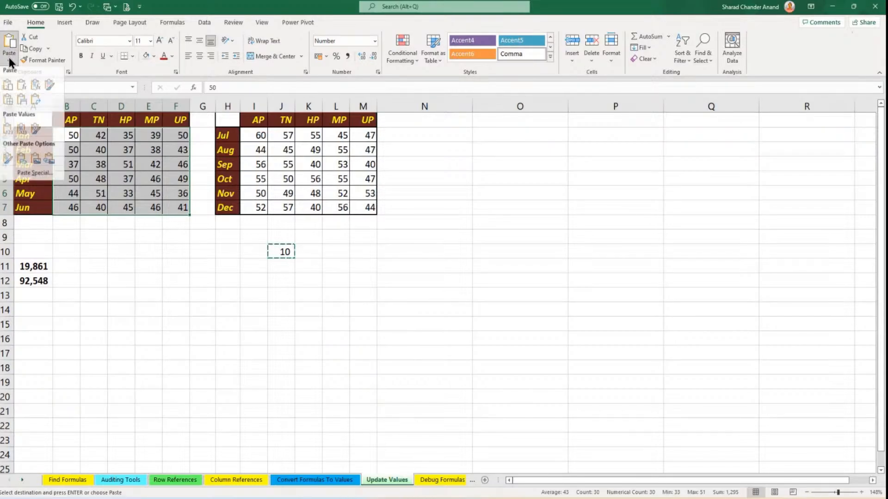
pyautogui.rightClick(26, 175)
pyautogui.click(42, 180)
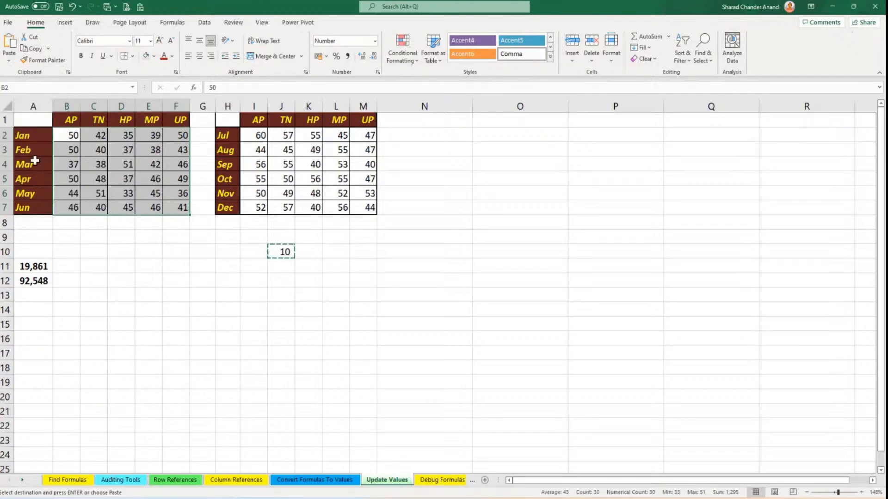
pyautogui.click(140, 7)
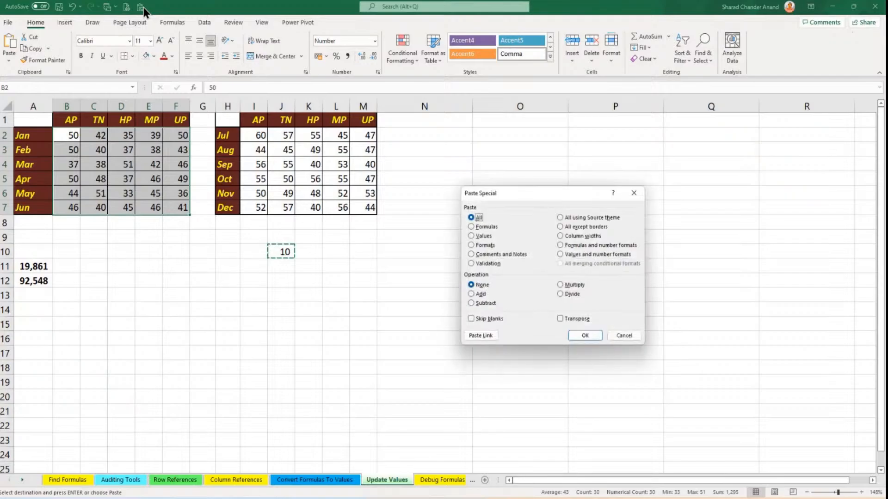
pyautogui.moveTo(513, 190); pyautogui.dragTo(548, 138)
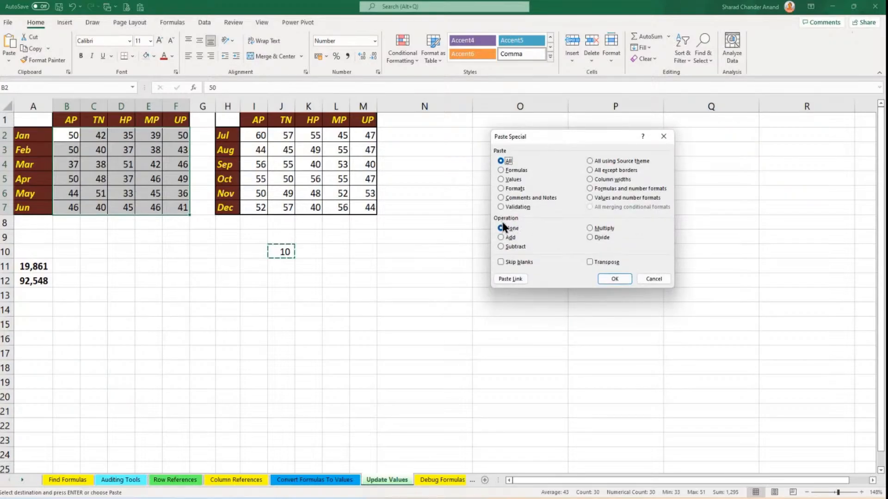
pyautogui.click(508, 238)
pyautogui.click(614, 278)
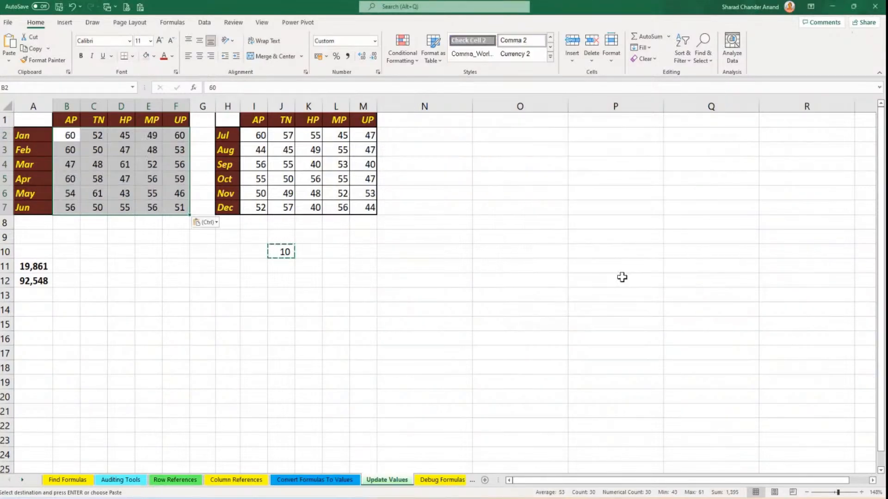
# Clear the helper value from cell J10.
pyautogui.click(103, 238)
pyautogui.click(276, 253)
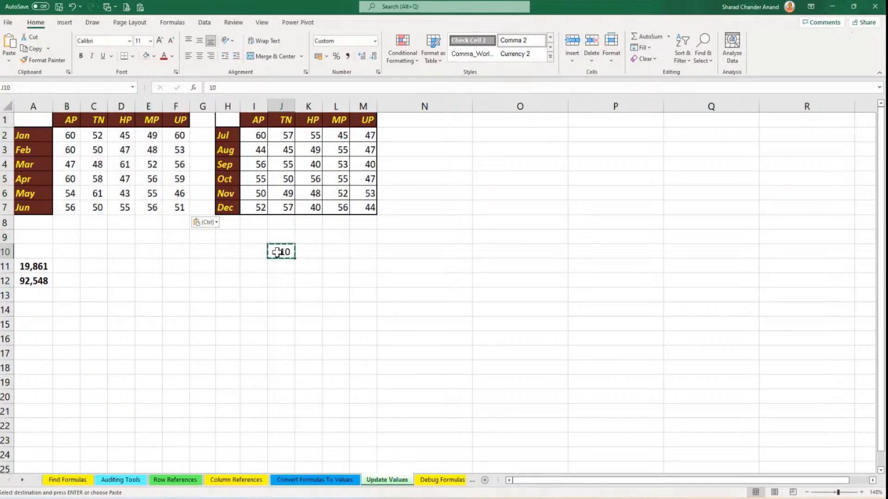
pyautogui.press('Delete')
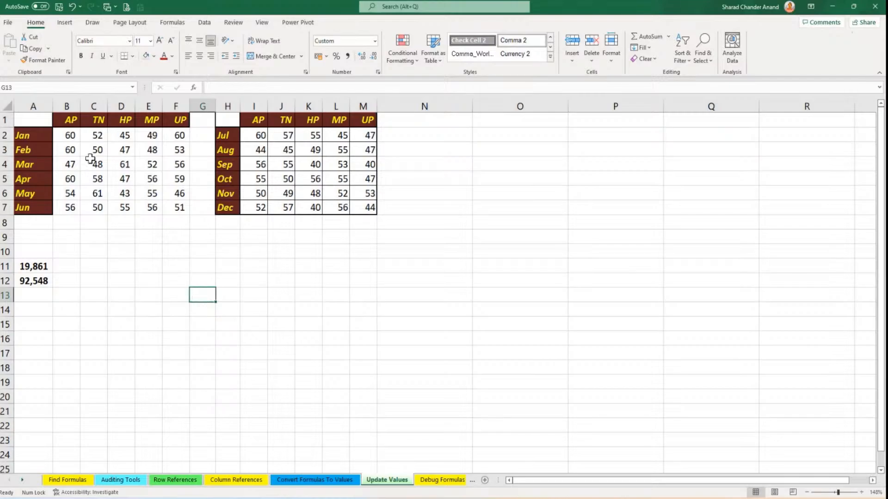
pyautogui.moveTo(67, 138); pyautogui.dragTo(182, 207)
pyautogui.click(253, 280)
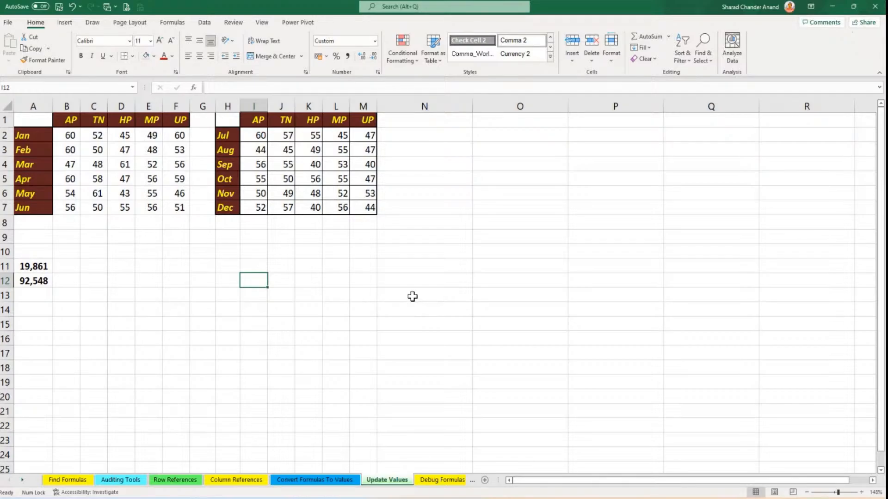
# Enter 5 in cell O11 and copy that cell.
pyautogui.click(535, 266)
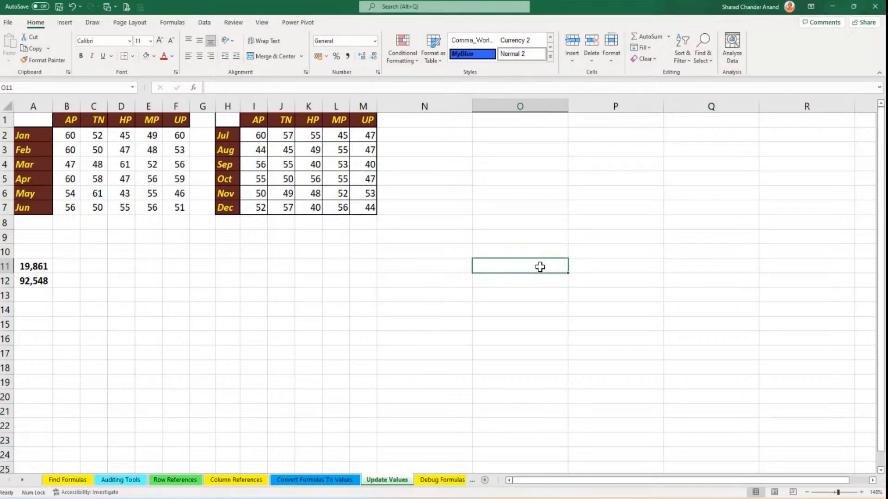
pyautogui.write('5')
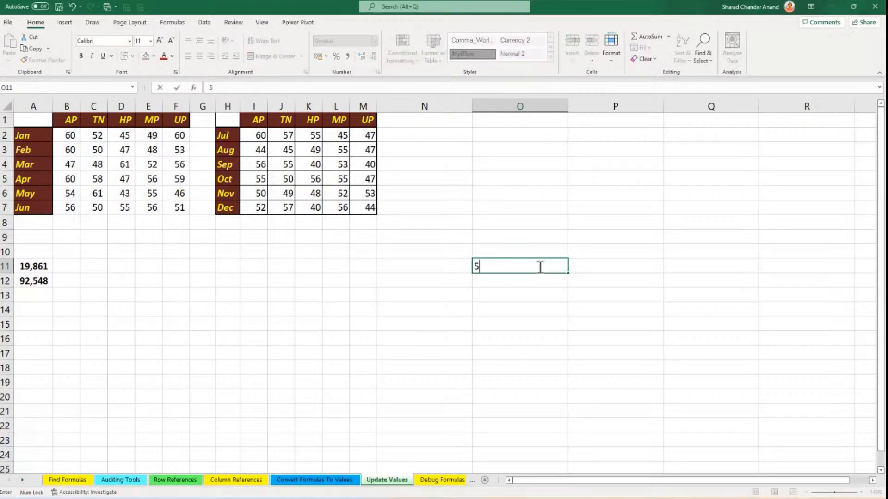
pyautogui.press('Return')
pyautogui.click(540, 266)
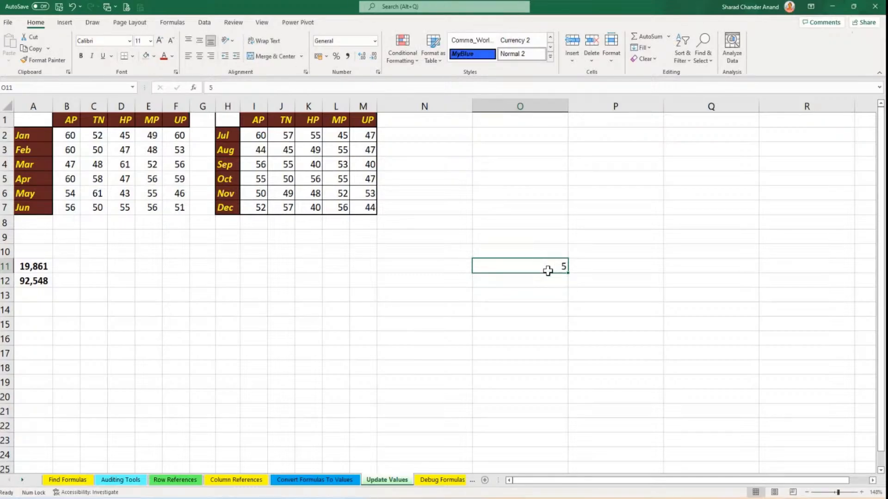
pyautogui.click(28, 46)
# Subtract the copied 5 from all figures in B2:F7 using Paste Special with the Subtract operation, and clear helper cell O11.
pyautogui.moveTo(67, 135); pyautogui.dragTo(180, 209)
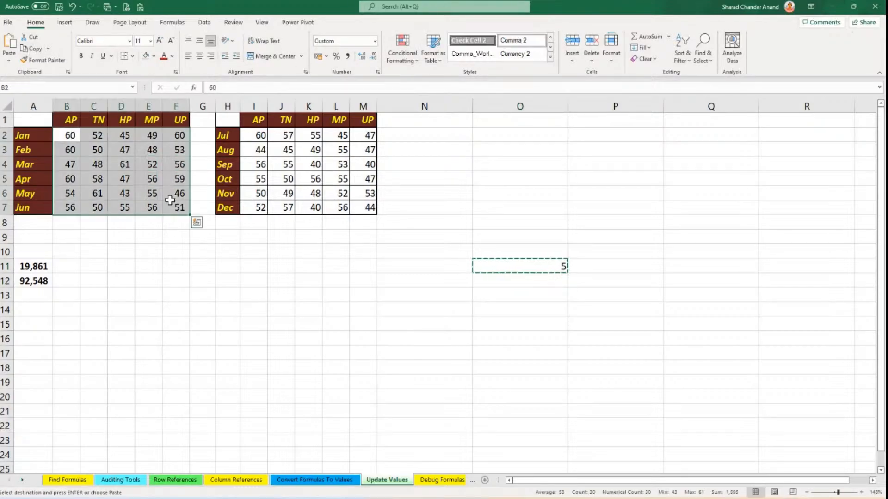
pyautogui.click(8, 62)
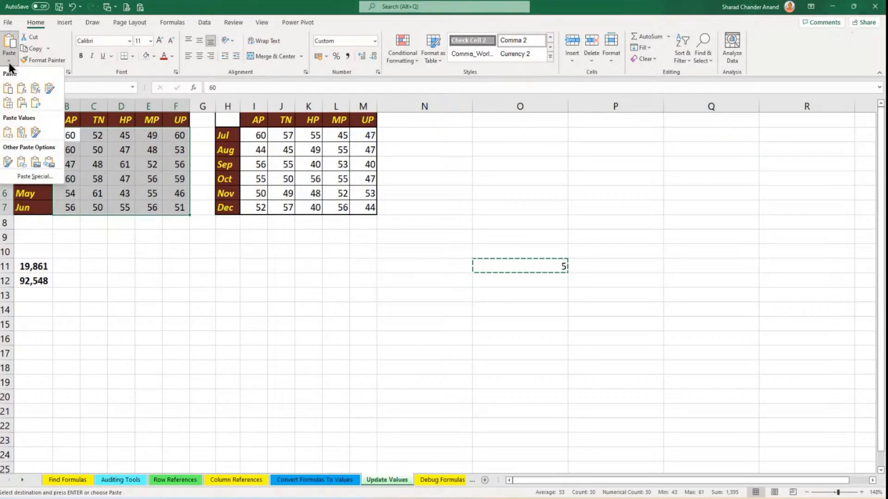
pyautogui.click(141, 7)
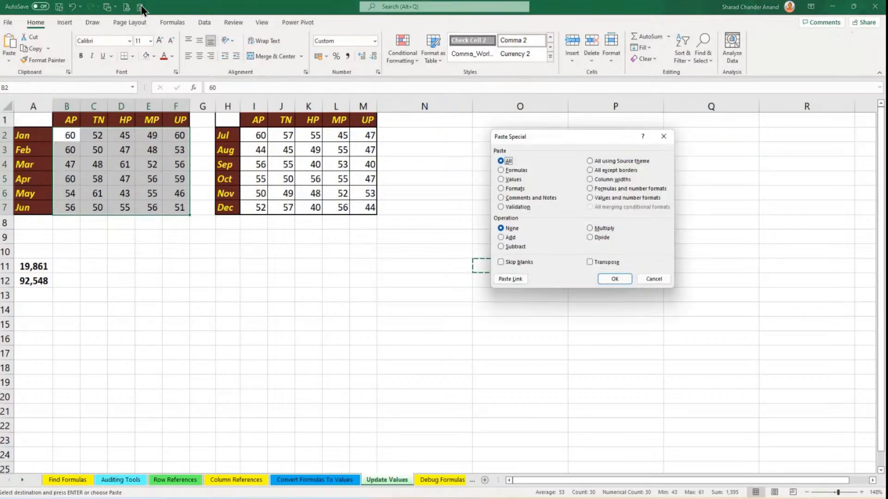
pyautogui.click(515, 246)
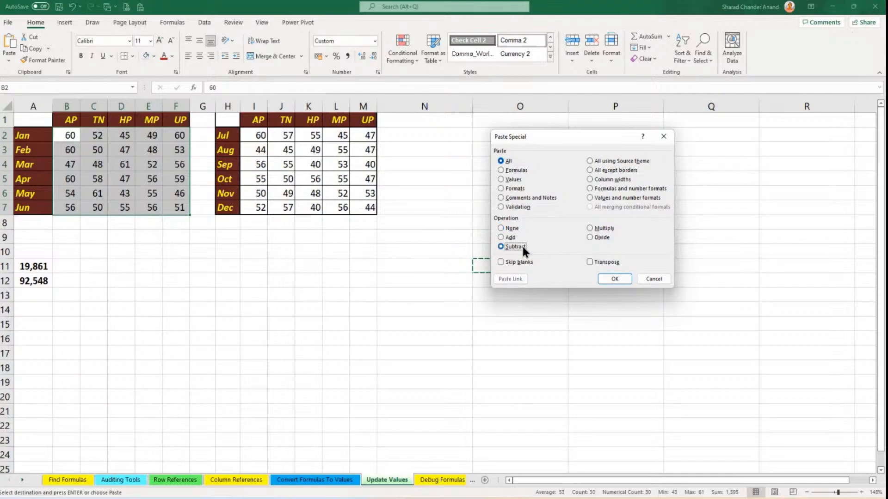
pyautogui.click(614, 279)
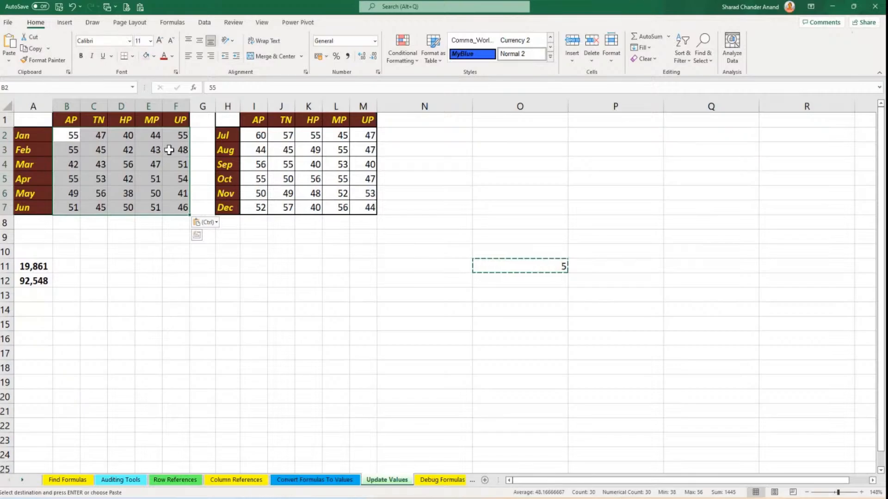
pyautogui.click(523, 268)
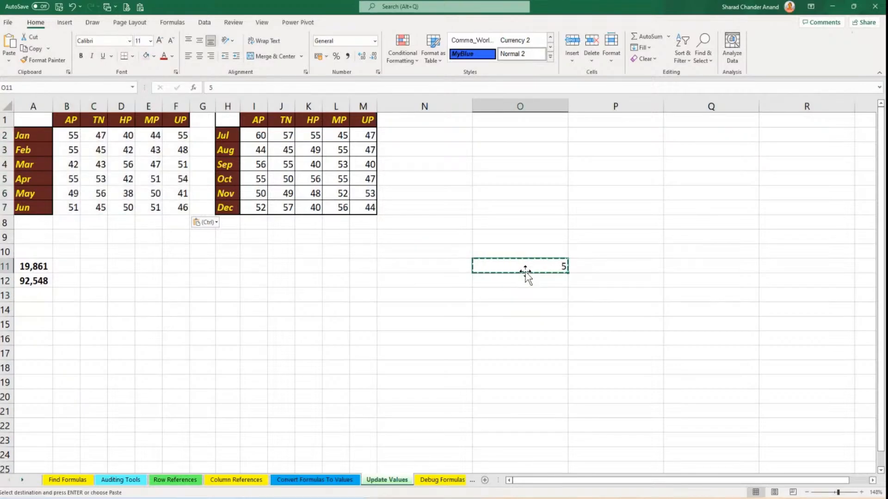
pyautogui.press('Delete')
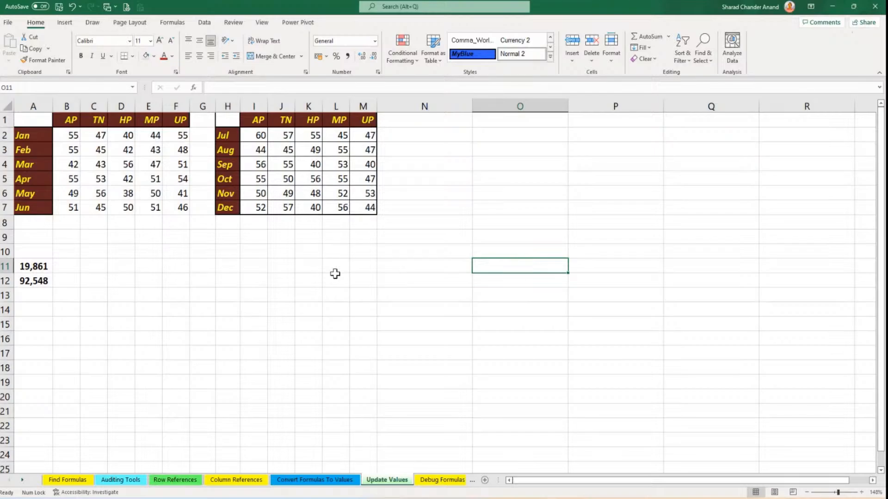
pyautogui.click(399, 277)
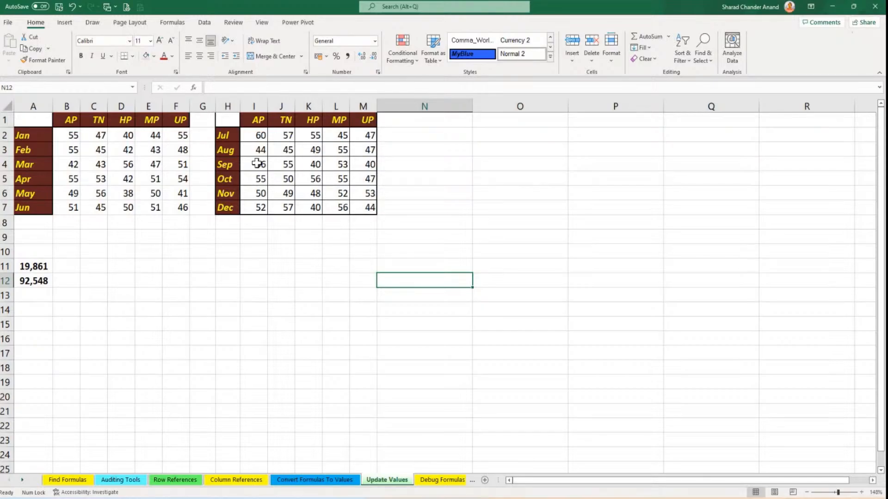
pyautogui.click(335, 234)
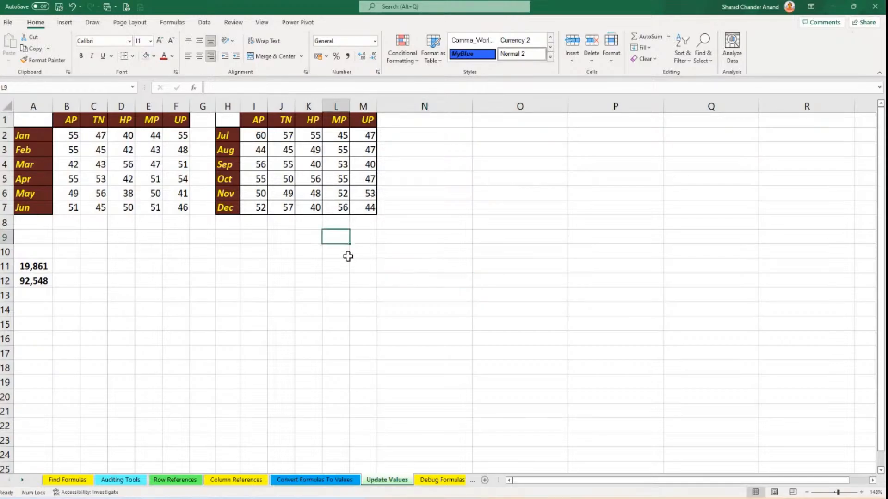
pyautogui.moveTo(260, 134); pyautogui.dragTo(342, 207)
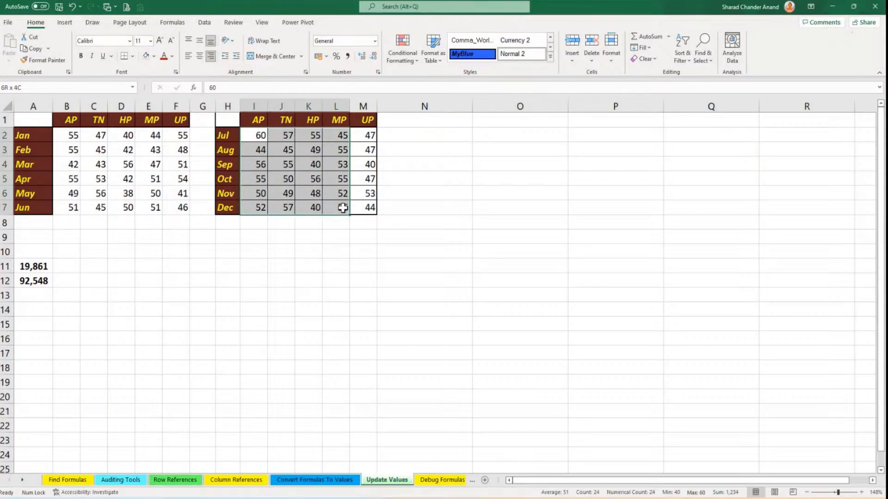
pyautogui.click(392, 307)
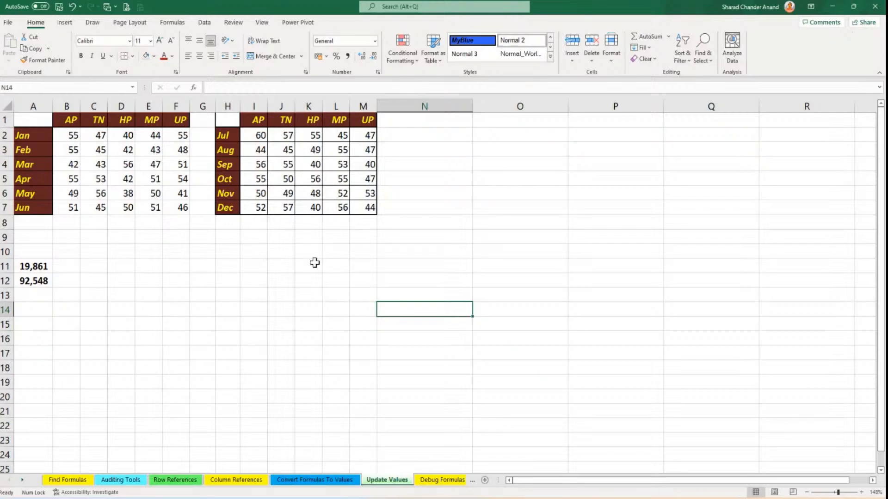
pyautogui.moveTo(266, 136); pyautogui.dragTo(368, 207)
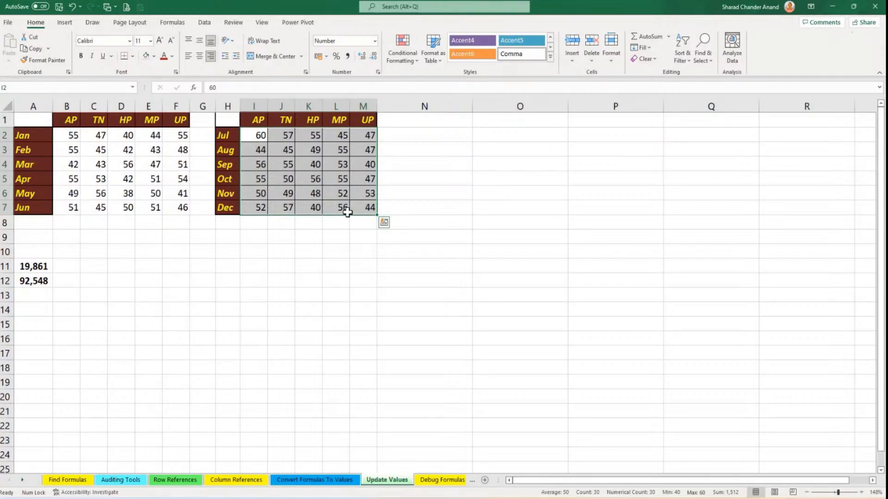
# Enter 10% in cell O11.
pyautogui.click(523, 271)
pyautogui.press('F2')
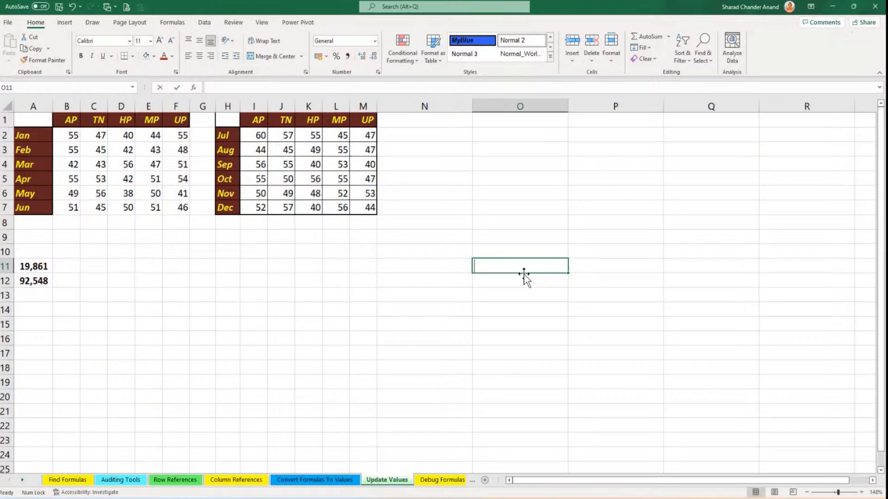
pyautogui.write('10')
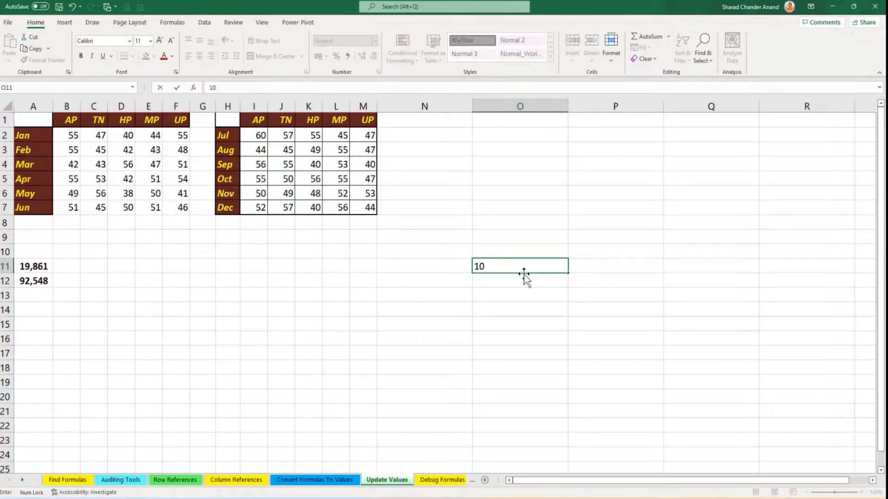
pyautogui.write('%')
pyautogui.press('Return')
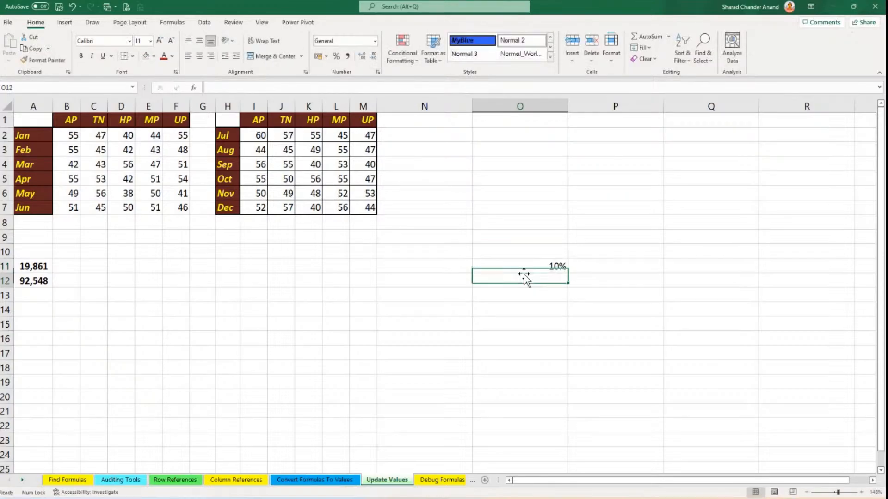
pyautogui.click(504, 263)
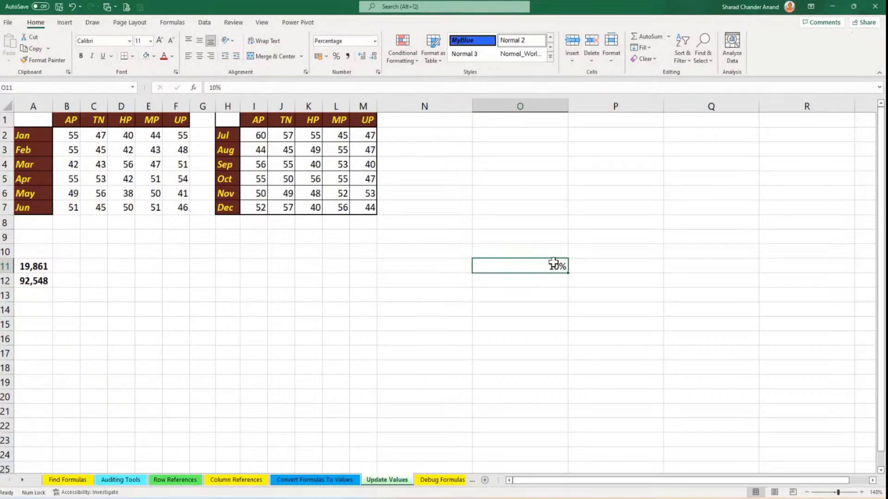
pyautogui.hotkey('ctrl', 'c')
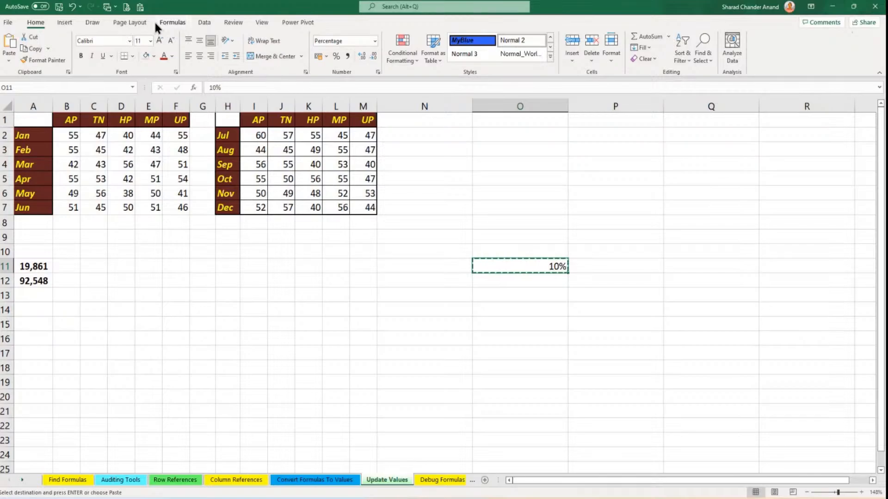
pyautogui.click(140, 7)
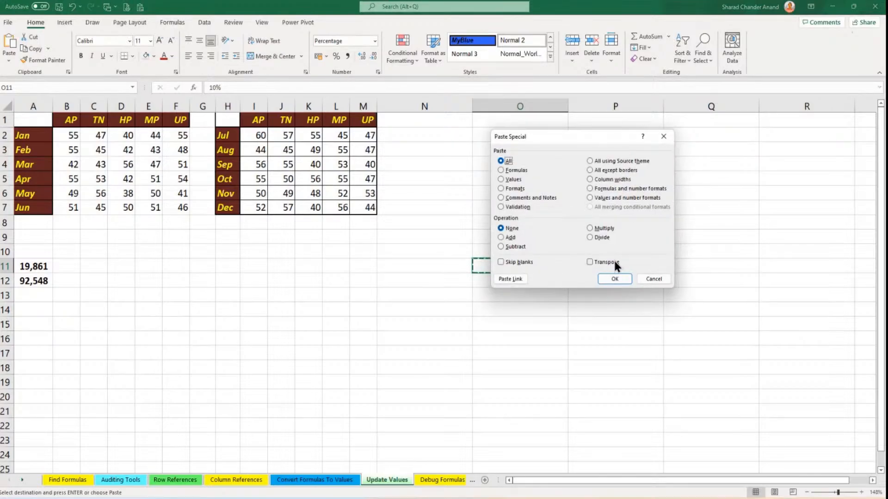
pyautogui.click(647, 278)
pyautogui.moveTo(260, 135); pyautogui.dragTo(370, 209)
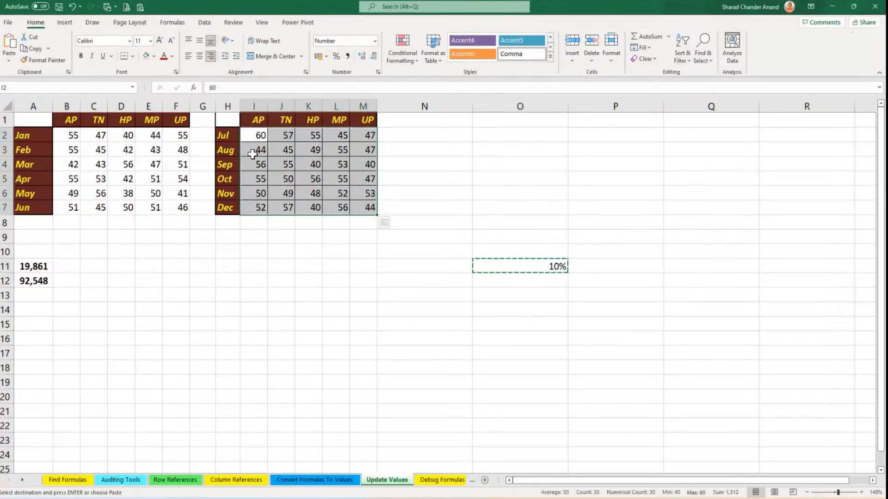
pyautogui.click(141, 7)
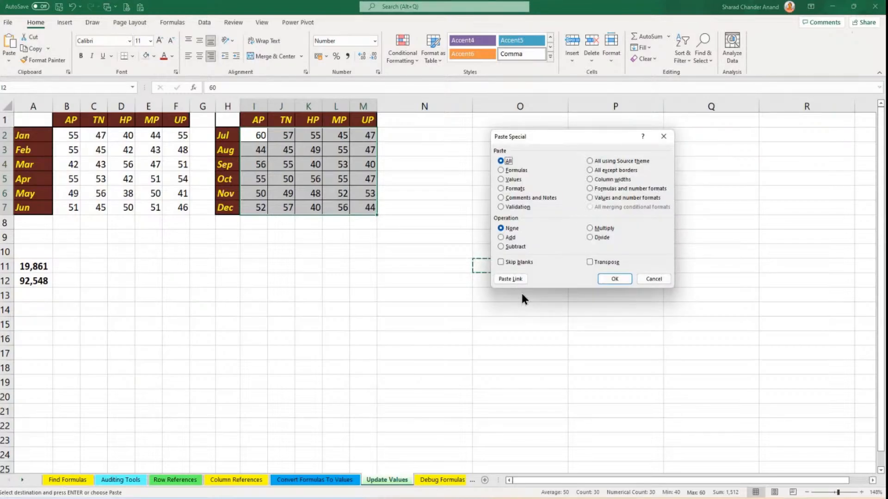
pyautogui.click(664, 279)
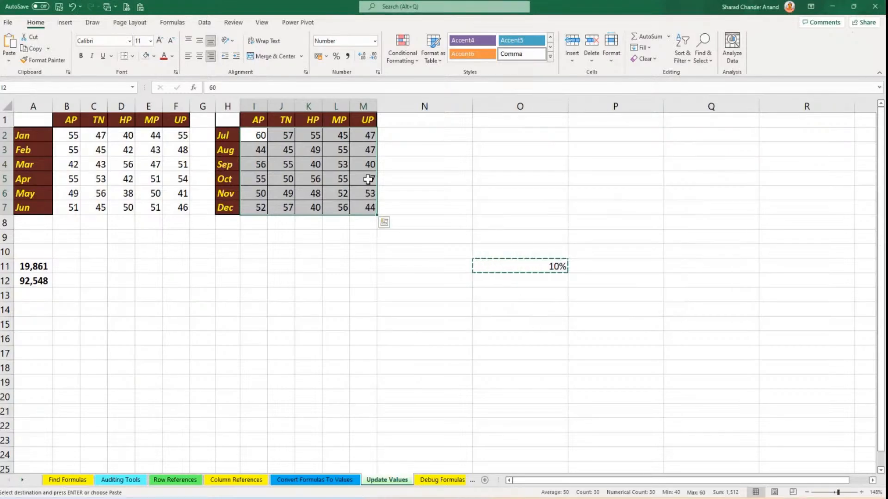
pyautogui.click(521, 280)
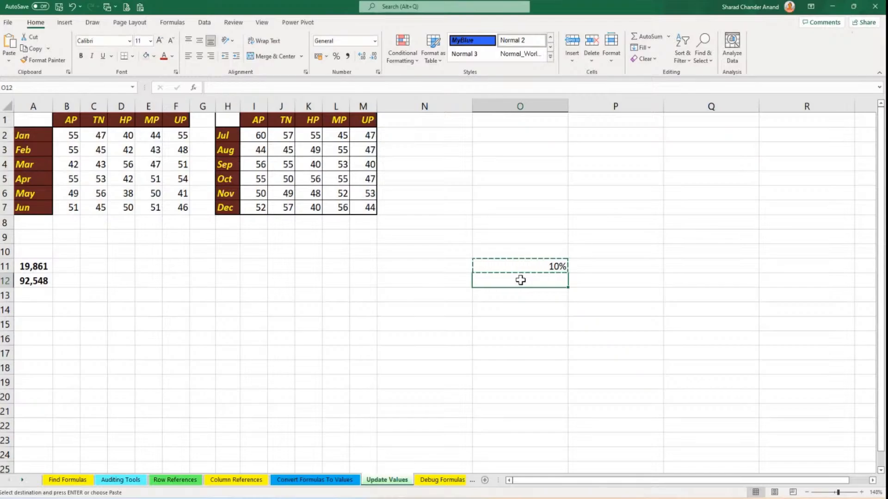
pyautogui.press('Escape')
pyautogui.click(526, 263)
pyautogui.click(512, 300)
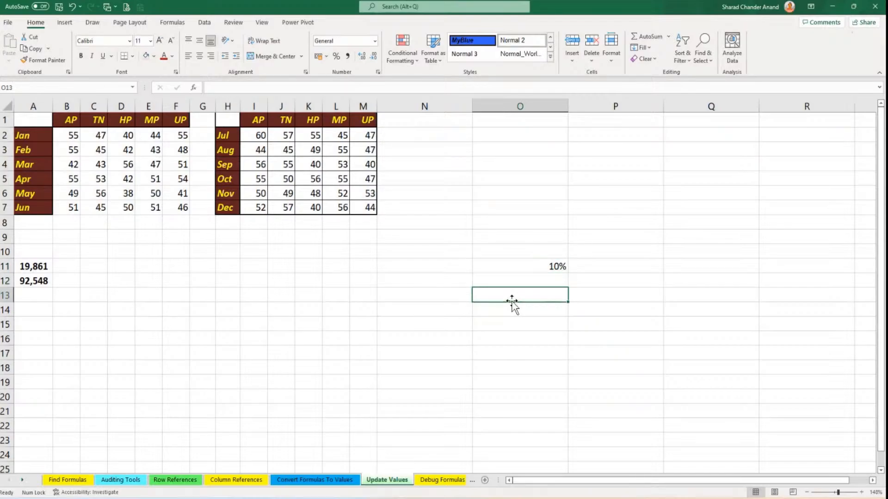
# Enter 1.1 in cell O13 as the 10% increase factor and copy that cell.
pyautogui.write('1.1')
pyautogui.press('Return')
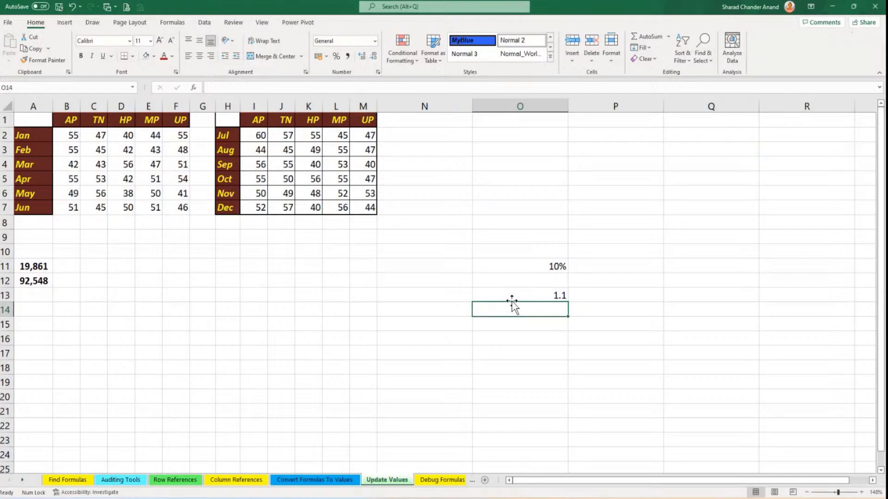
pyautogui.click(514, 295)
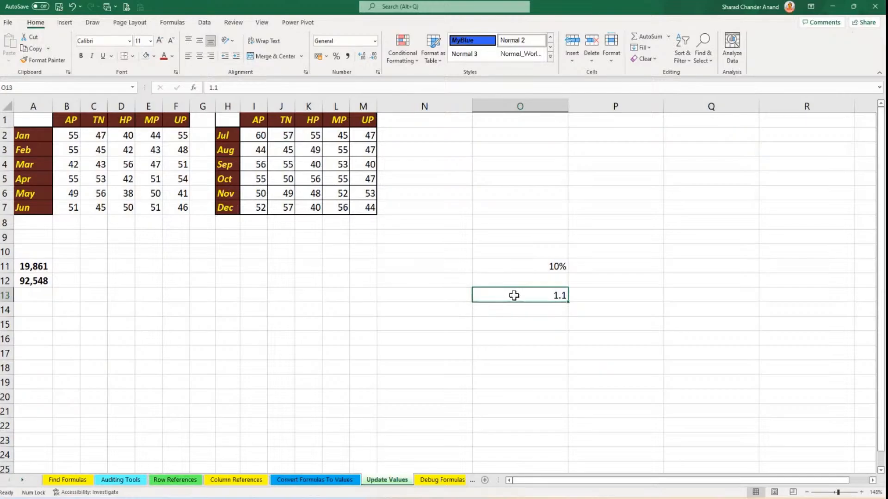
pyautogui.hotkey('ctrl', 'c')
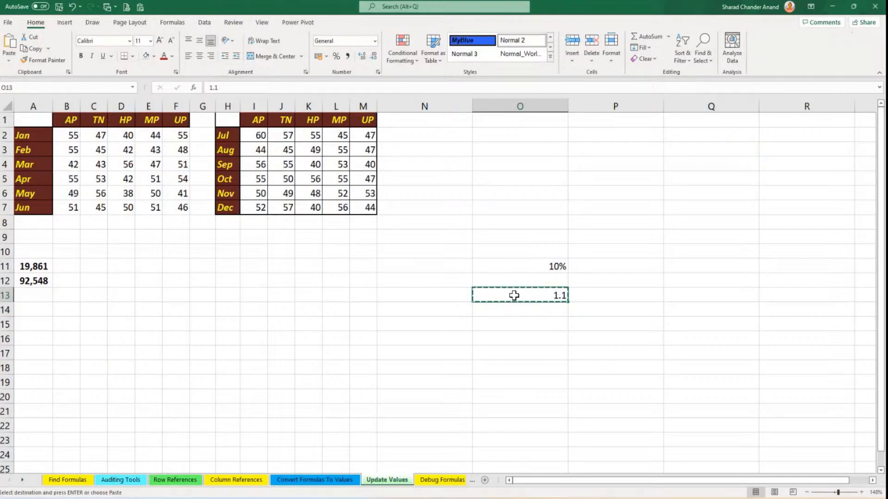
# Multiply the July to December figures in I2:M7 by the copied 1.1 using Paste Special with Multiply, and clear helper cells O10:O14.
pyautogui.moveTo(261, 136); pyautogui.dragTo(369, 206)
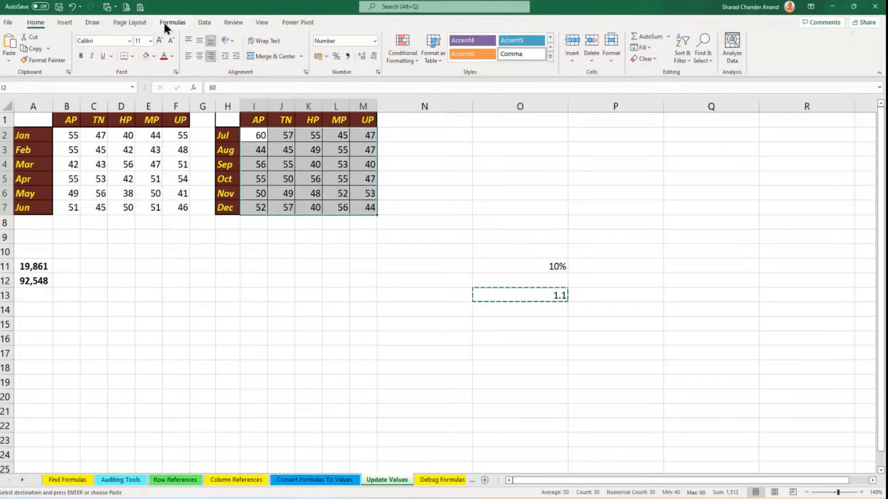
pyautogui.click(141, 8)
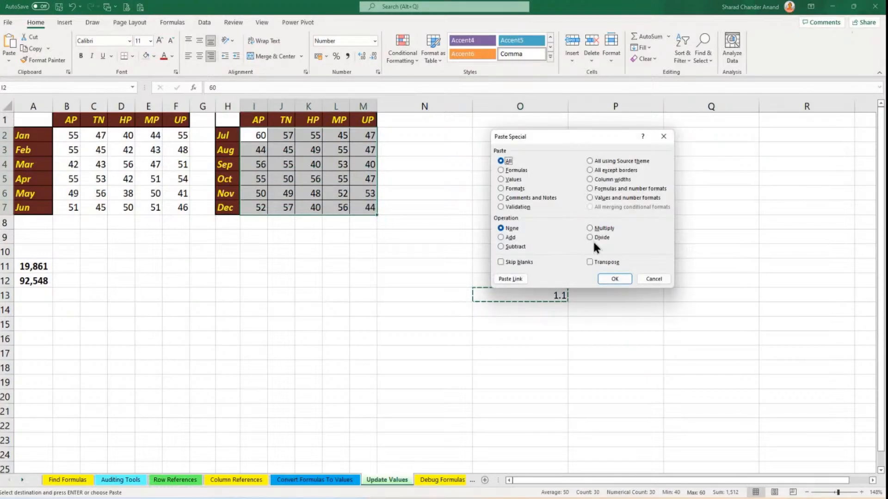
pyautogui.click(605, 226)
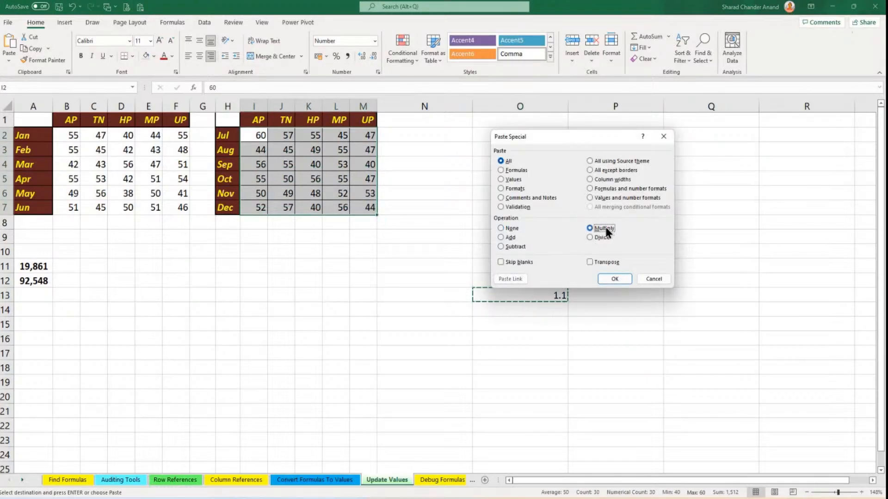
pyautogui.click(614, 279)
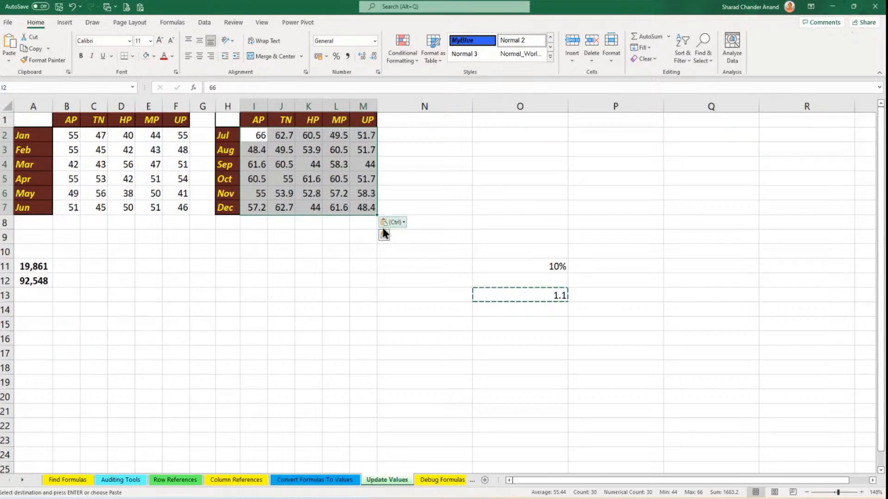
pyautogui.moveTo(520, 252); pyautogui.dragTo(531, 304)
pyautogui.press('Delete')
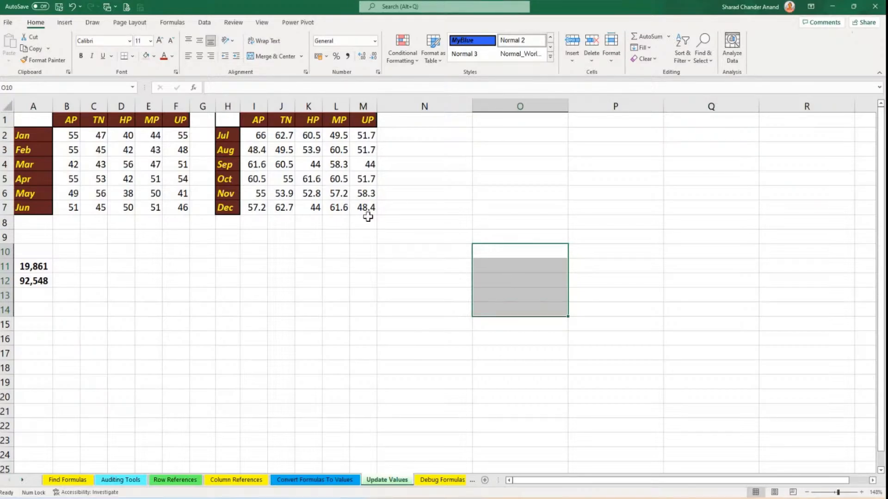
pyautogui.click(304, 221)
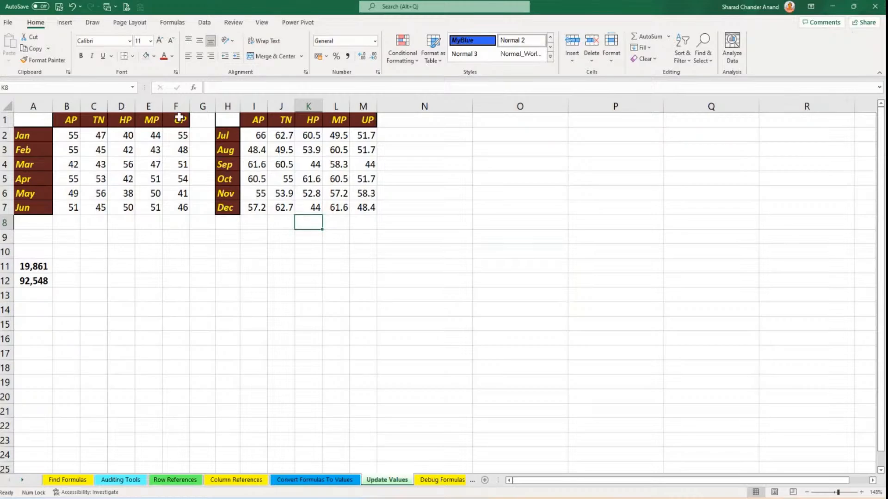
# Copy cells I6:J7, examine the Paste Special options and cancel without pasting.
pyautogui.moveTo(260, 196); pyautogui.dragTo(285, 206)
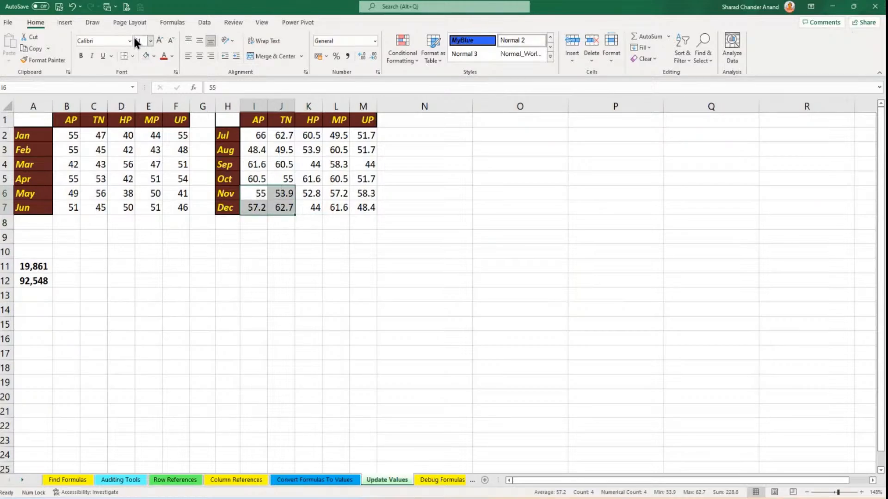
pyautogui.click(37, 48)
pyautogui.click(141, 8)
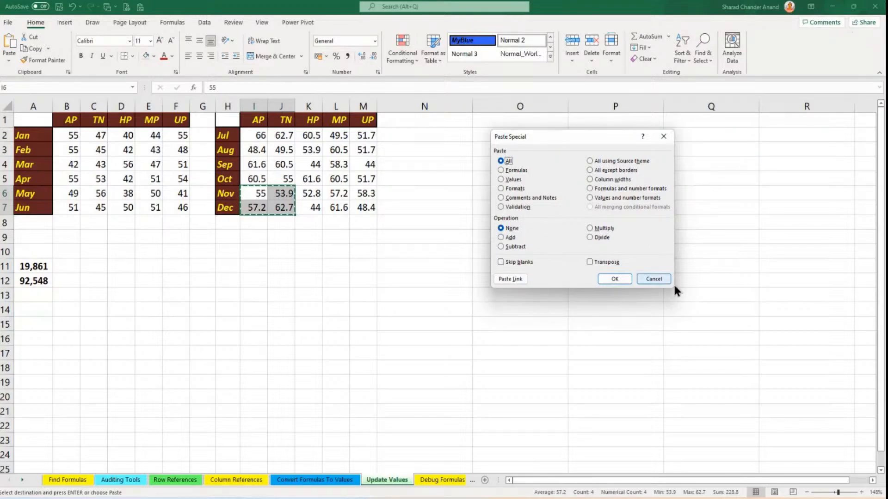
pyautogui.click(658, 279)
pyautogui.click(447, 298)
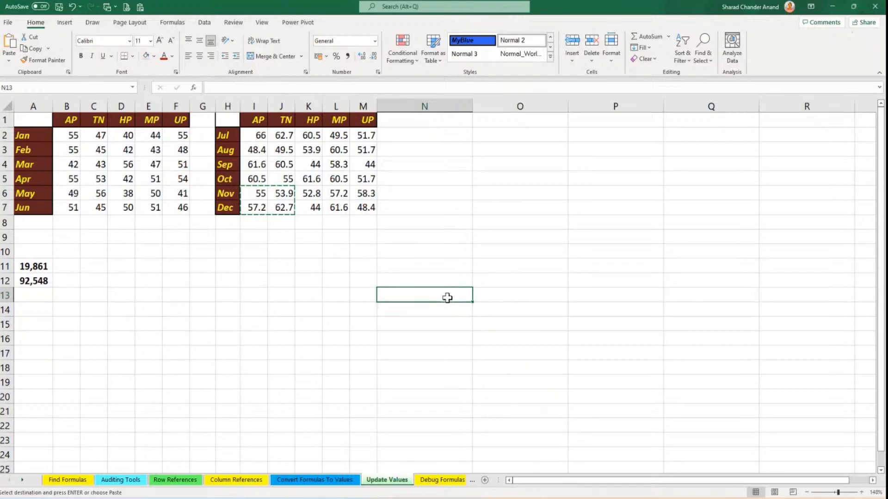
pyautogui.press('Escape')
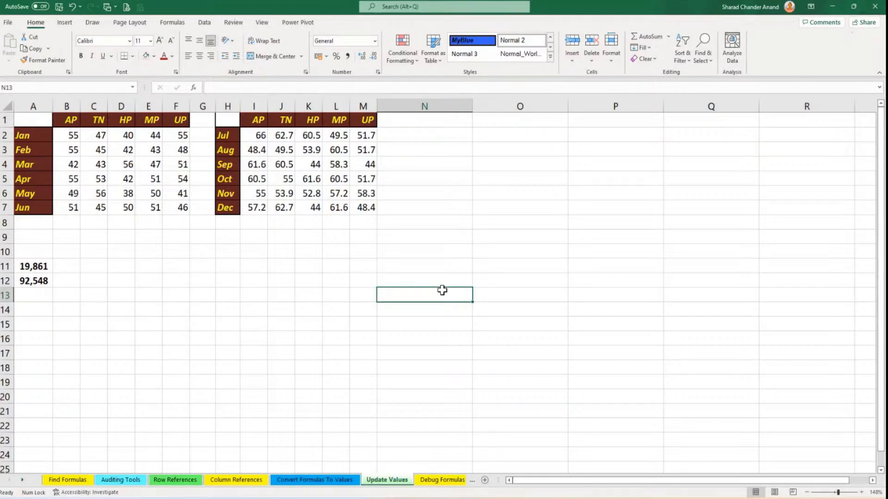
# Open the Debug Formulas sheet and inspect the cell references in the Net Wt. formula in D13.
pyautogui.click(436, 481)
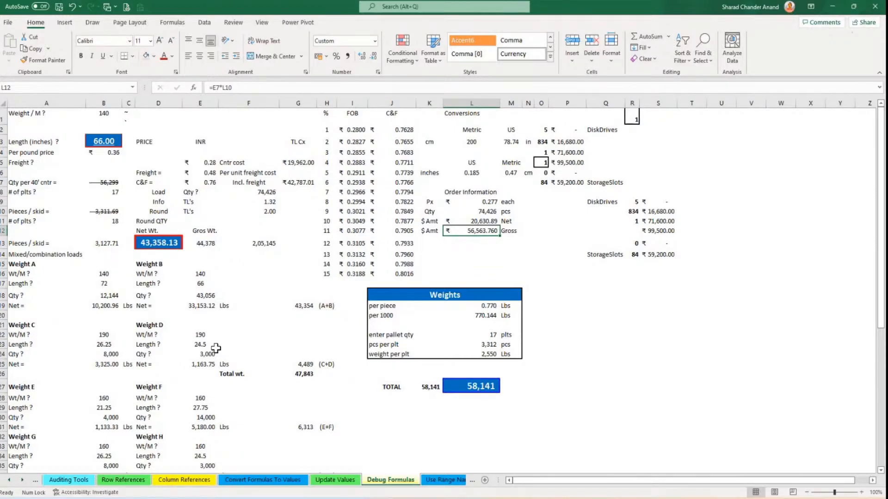
pyautogui.click(113, 139)
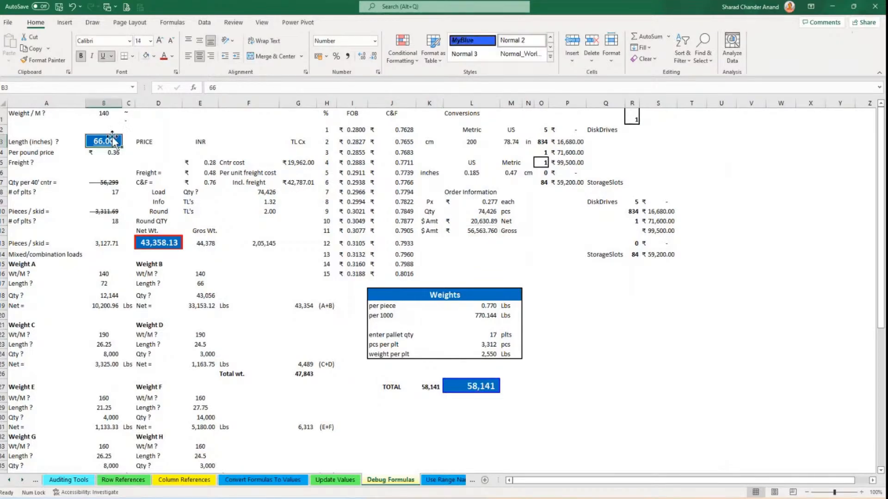
pyautogui.click(159, 242)
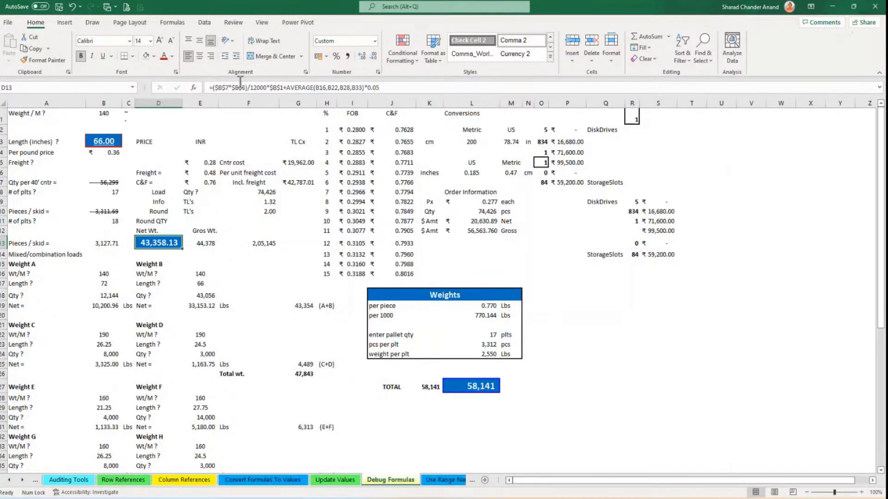
pyautogui.doubleClick(166, 239)
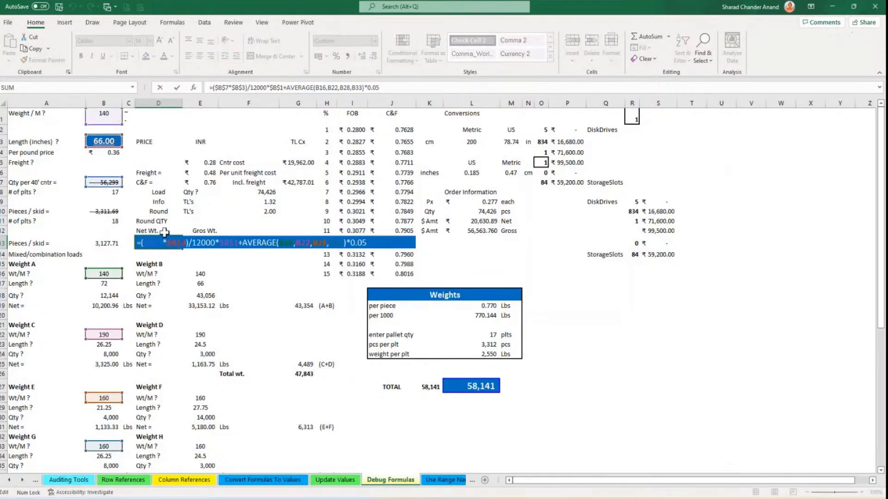
pyautogui.press('Escape')
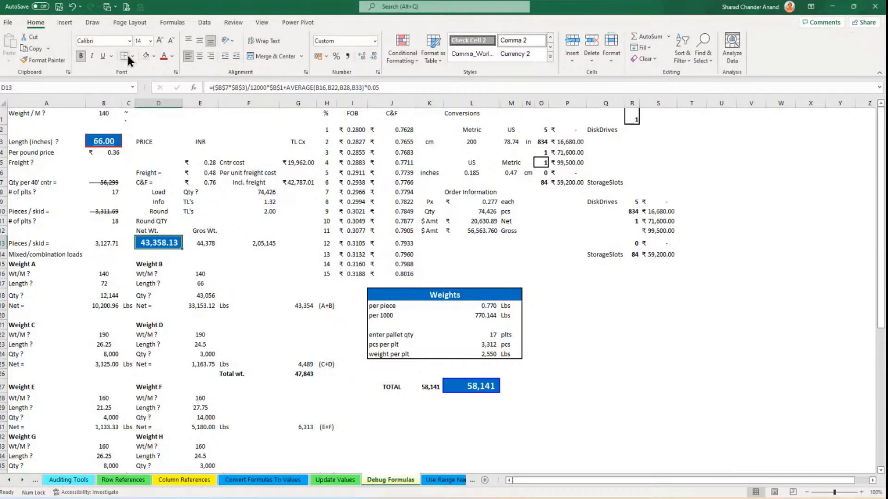
# Give cell D13 red text and a light red fill, and check that its formula is readable in edit mode.
pyautogui.doubleClick(161, 243)
pyautogui.press('Escape')
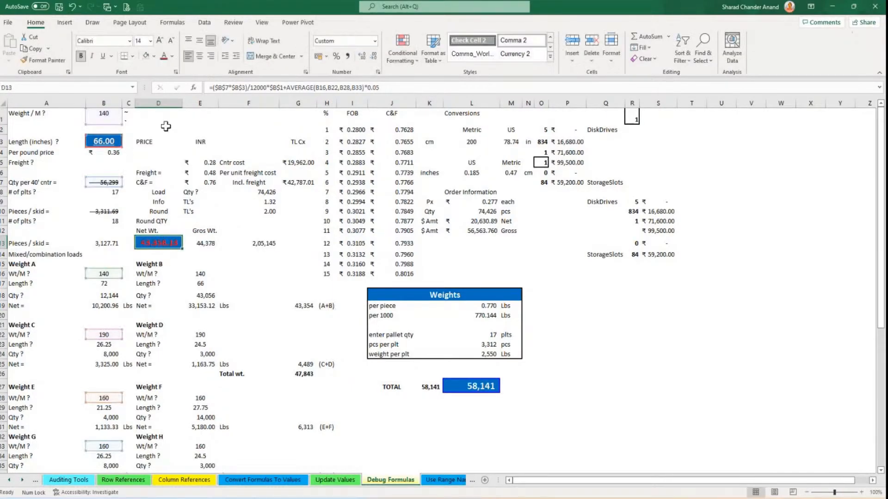
pyautogui.doubleClick(164, 244)
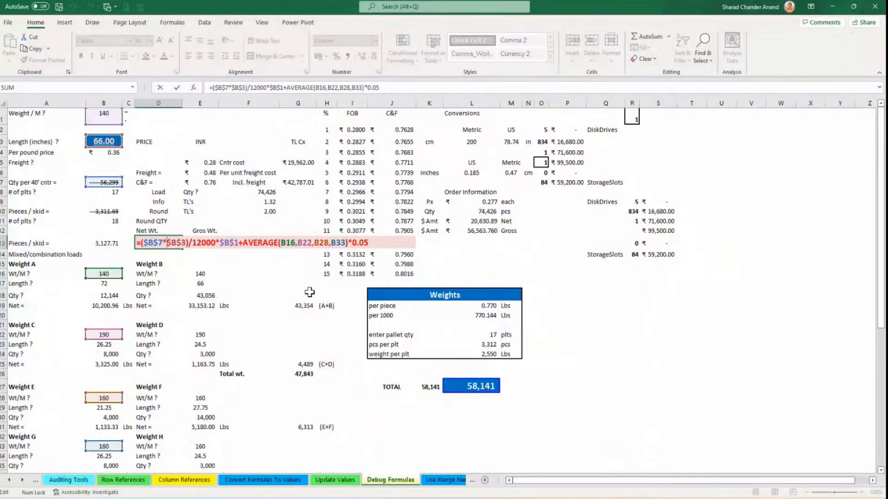
pyautogui.press('Escape')
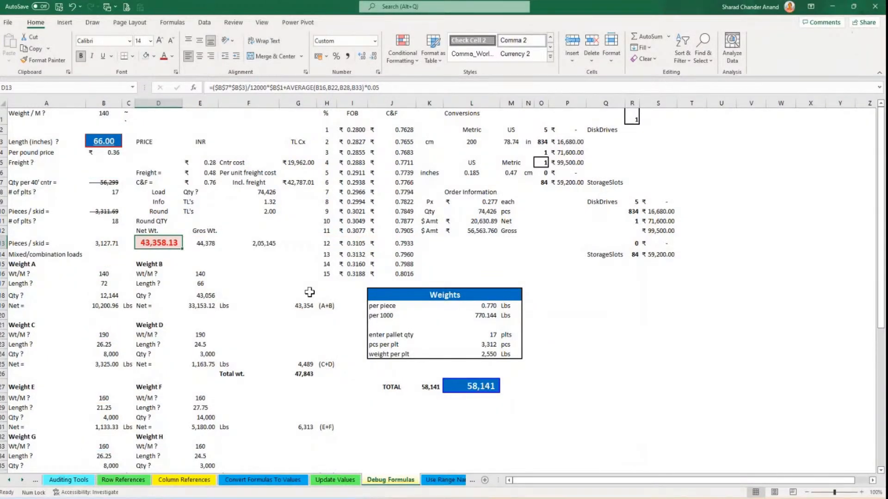
# Evaluate only the $B$7*$B$3 part of D13's formula in place, and discard the edit to keep the original formula.
pyautogui.keyDown('ctrl'); pyautogui.scroll(4, 187, 303); pyautogui.keyUp('ctrl')
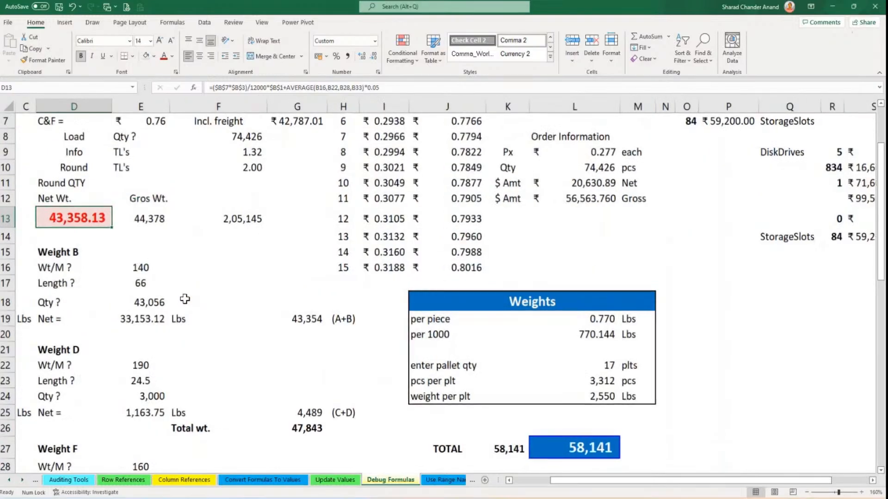
pyautogui.keyDown('ctrl'); pyautogui.scroll(1, 185, 299); pyautogui.keyUp('ctrl')
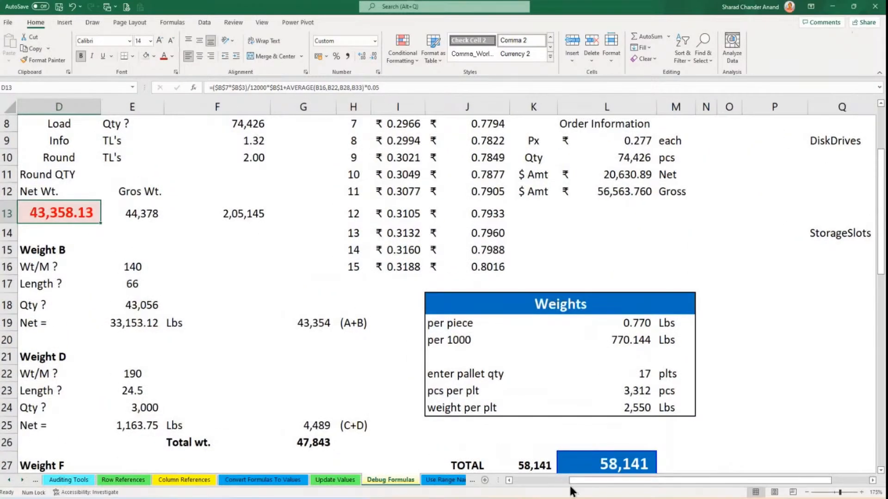
pyautogui.moveTo(583, 487); pyautogui.dragTo(526, 487)
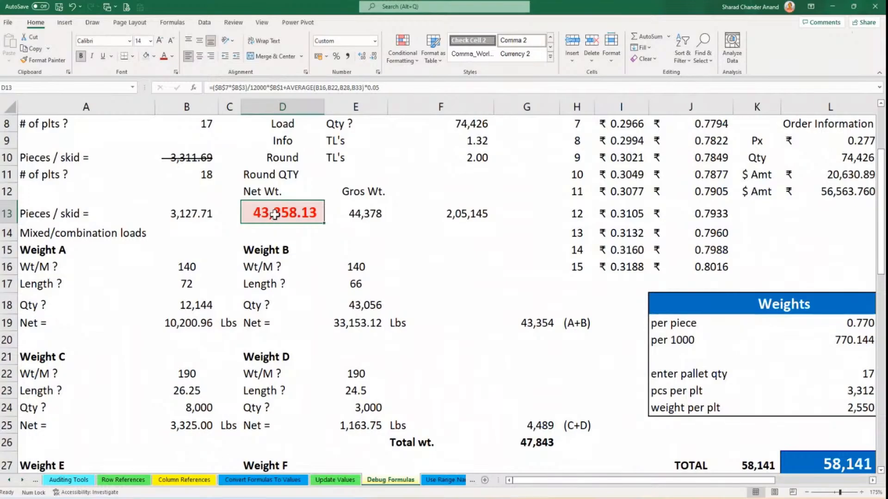
pyautogui.scroll(1, 264, 227)
pyautogui.scroll(2, 263, 234)
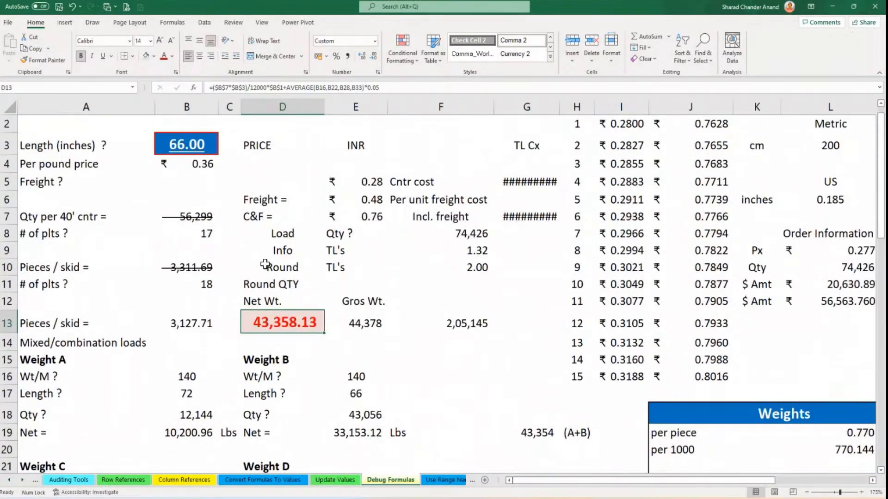
pyautogui.doubleClick(275, 323)
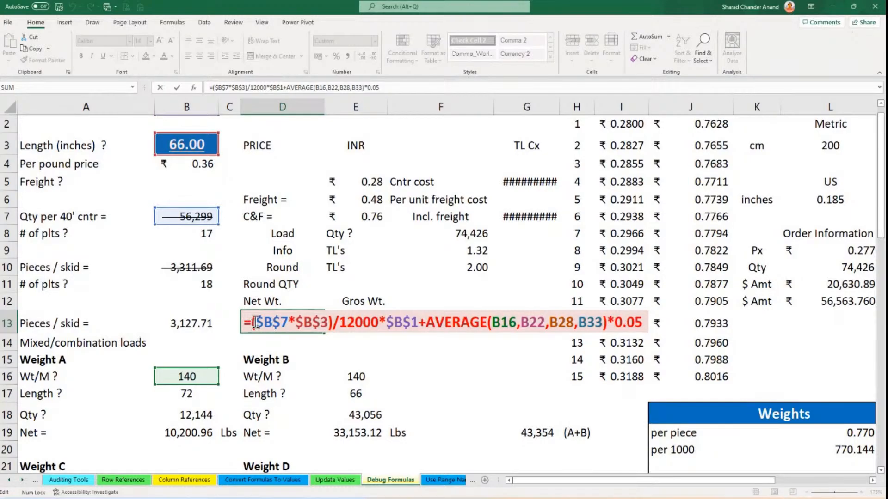
pyautogui.moveTo(255, 322); pyautogui.dragTo(327, 323)
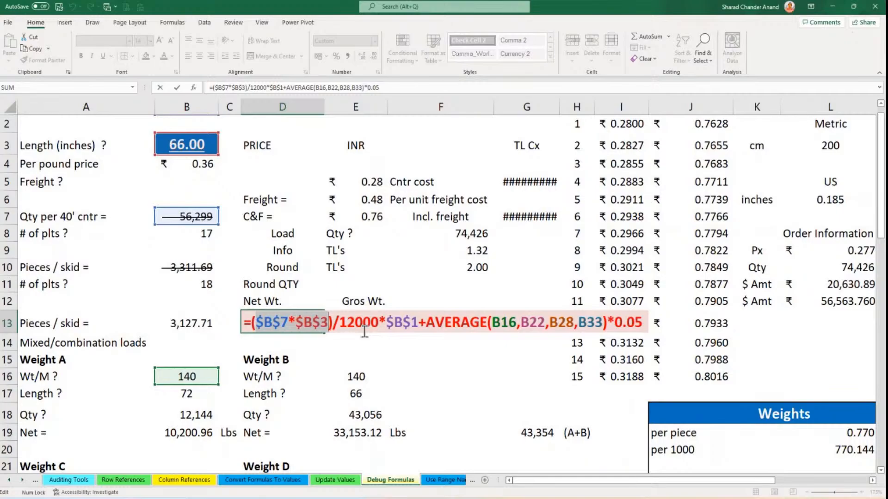
pyautogui.press('F9')
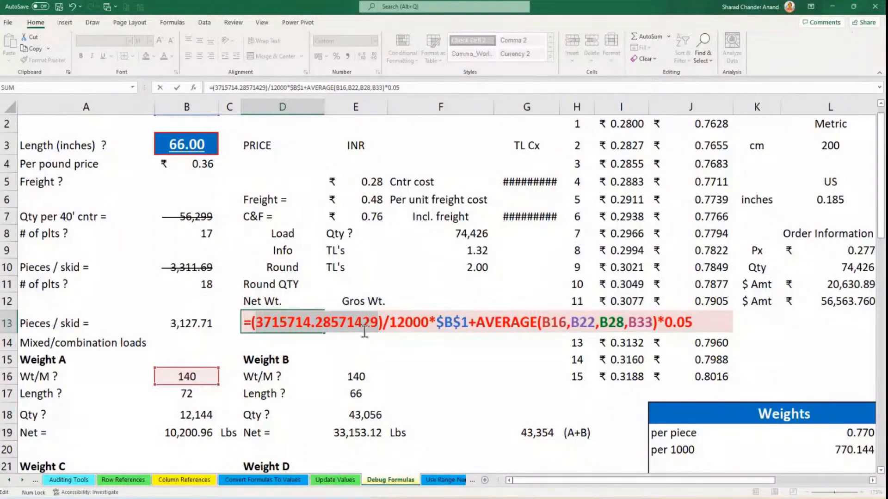
pyautogui.press('Escape')
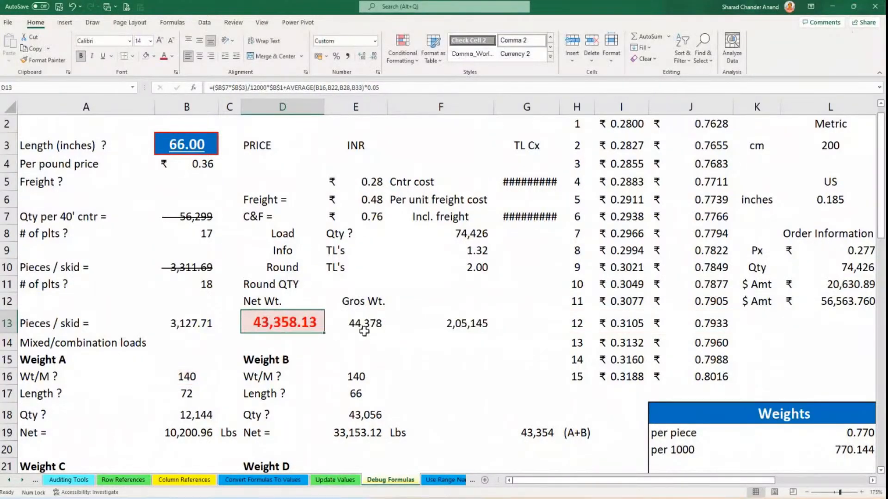
# Replace the ($B$7*$B$3)/12000 part of D13's formula with its calculated value, and reopen the cell to check the saved formula.
pyautogui.doubleClick(313, 323)
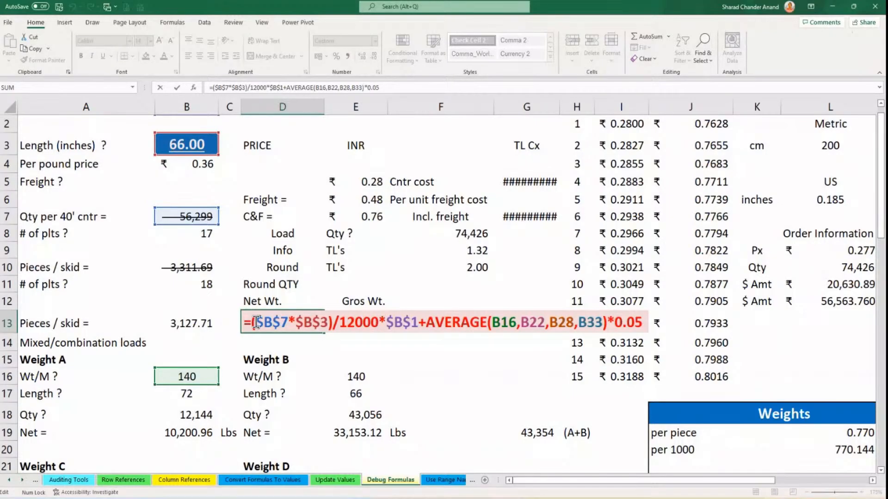
pyautogui.doubleClick(254, 322)
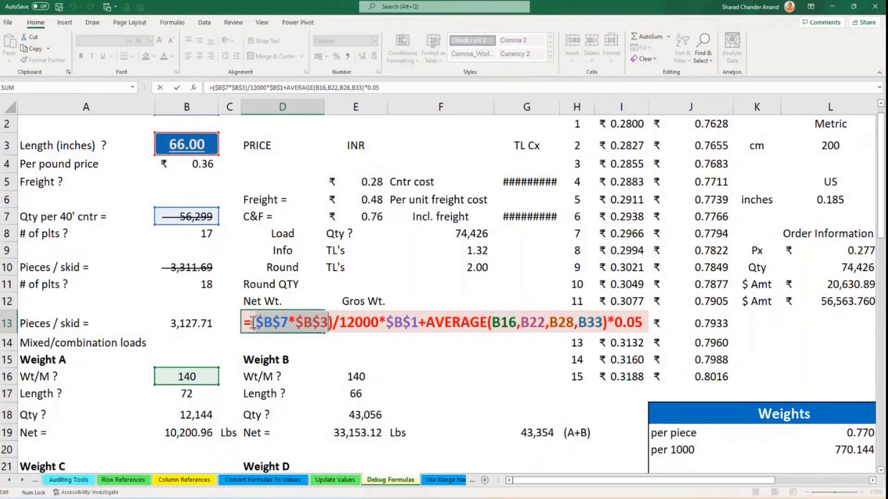
pyautogui.moveTo(254, 323); pyautogui.dragTo(377, 330)
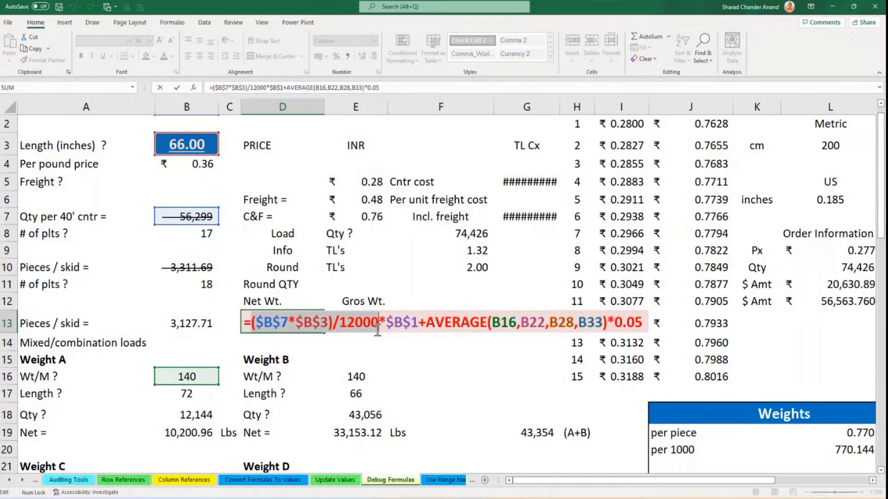
pyautogui.press('F9')
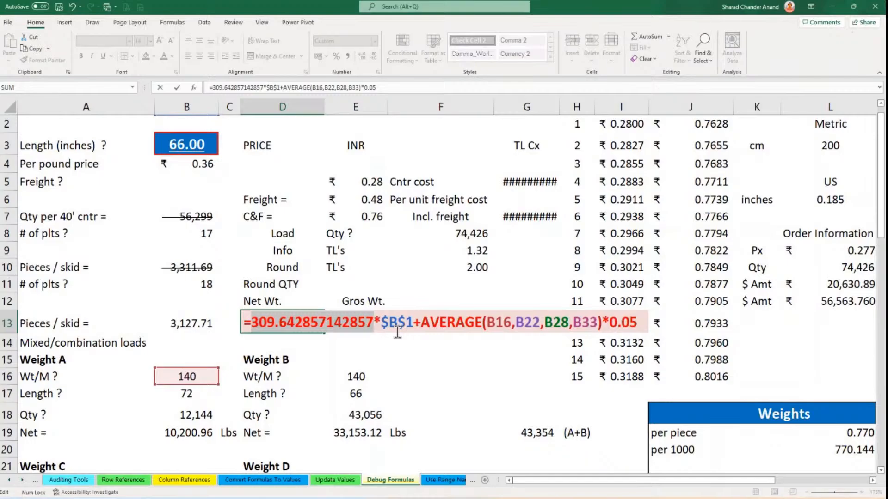
pyautogui.press('Return')
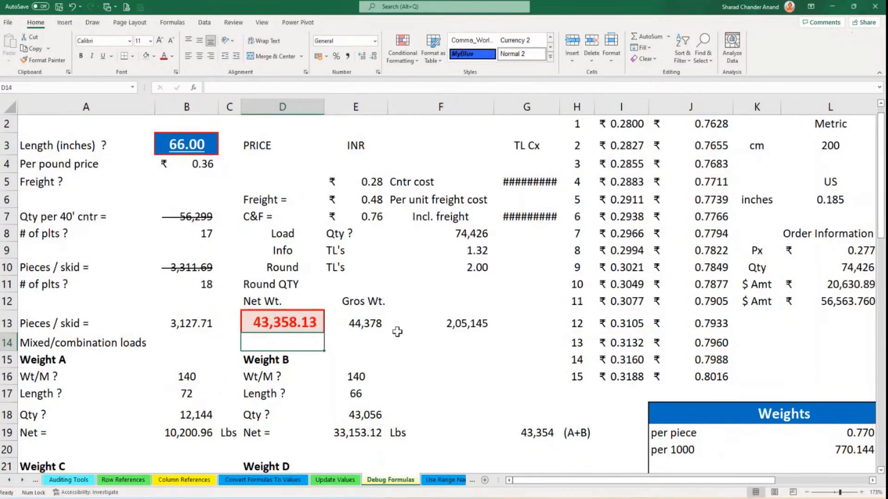
pyautogui.doubleClick(294, 324)
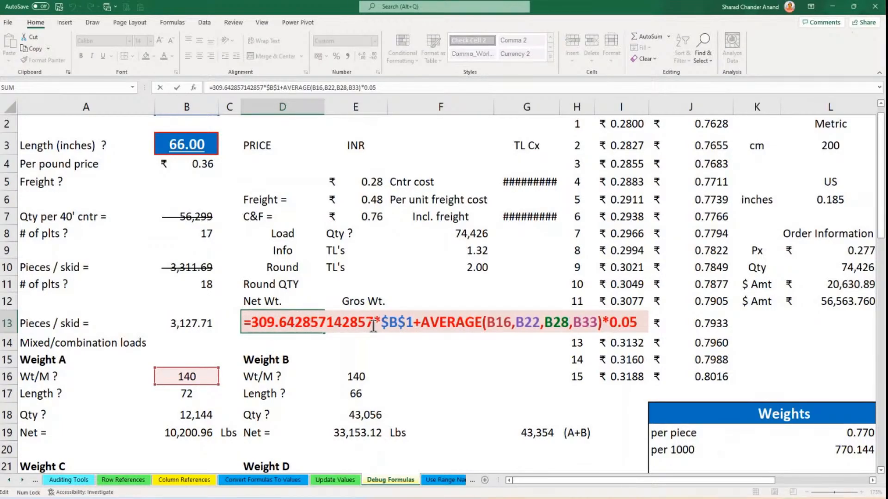
# Undo the value replacement in D13's formula, and evaluate only its ($B$7*$B$3)/12000*$B$1 part in place, discarding the edit.
pyautogui.press('Escape')
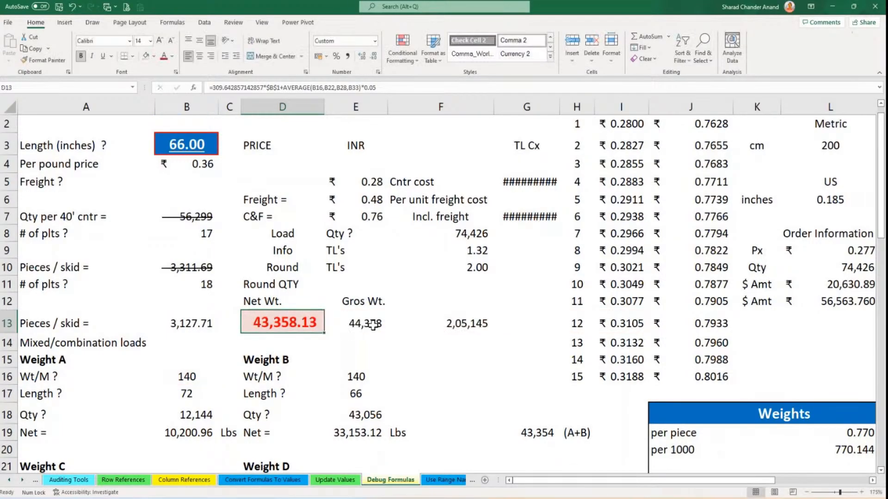
pyautogui.click(72, 6)
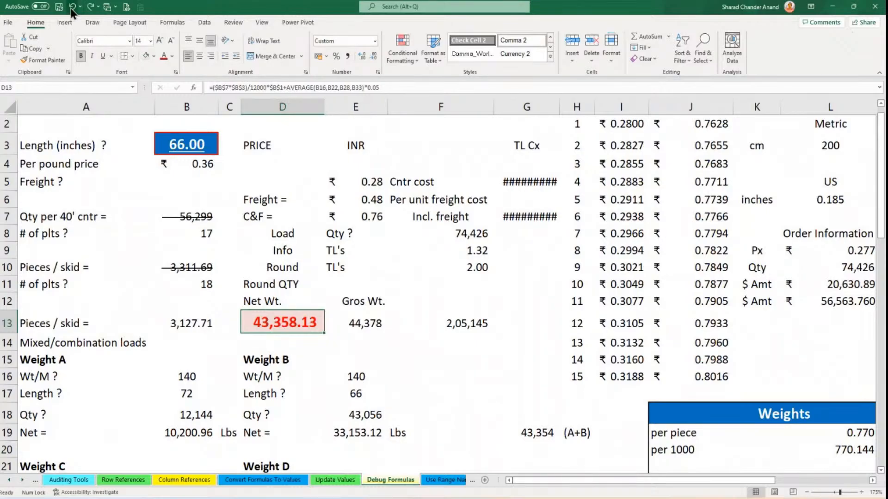
pyautogui.doubleClick(303, 323)
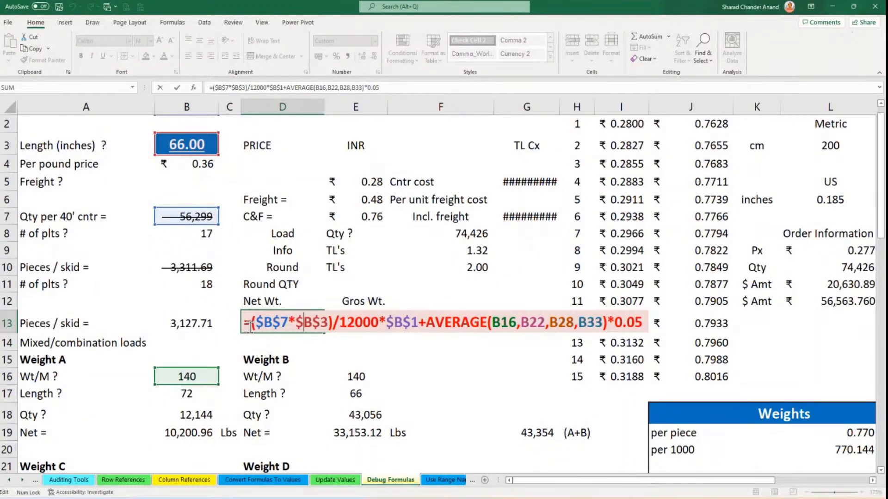
pyautogui.moveTo(247, 328); pyautogui.dragTo(419, 328)
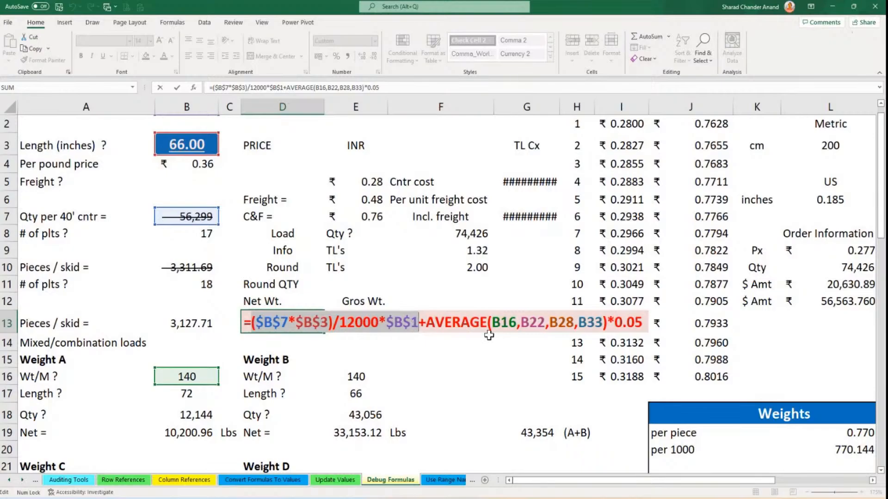
pyautogui.press('F9')
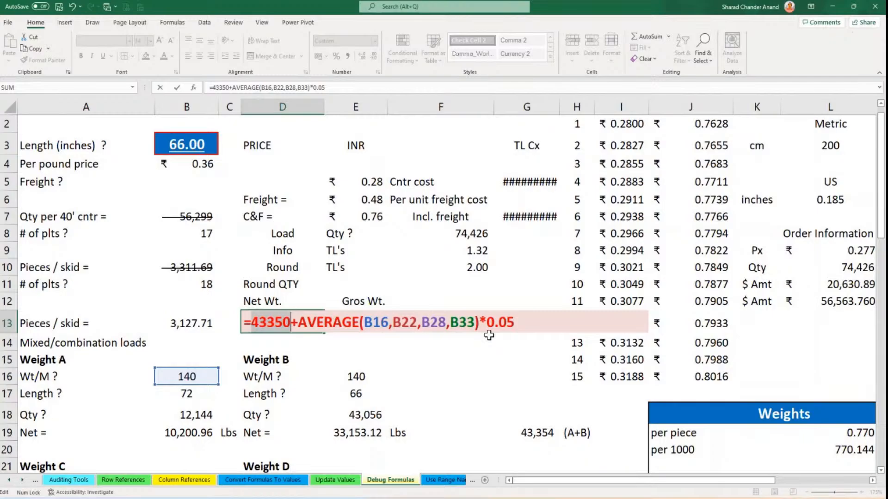
pyautogui.press('Escape')
# Evaluate only the AVERAGE(B16,B22,B28,B33) part of D13's formula in place, and discard the edit.
pyautogui.doubleClick(295, 321)
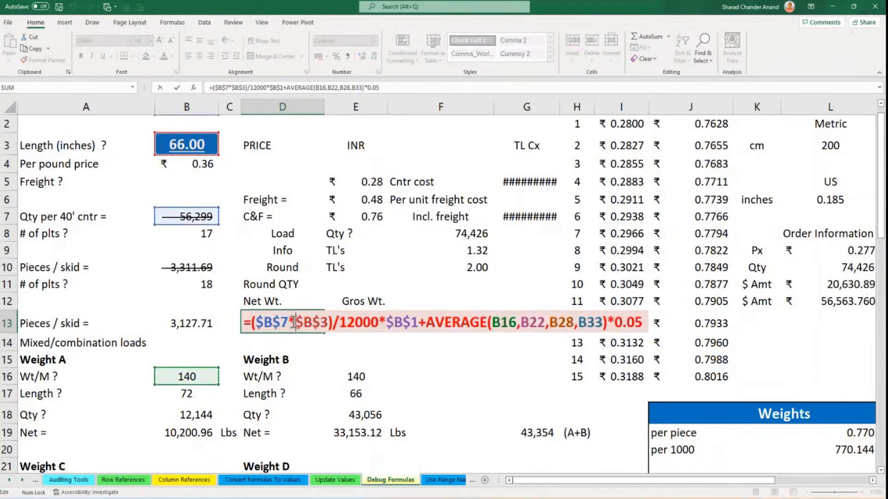
pyautogui.moveTo(426, 324); pyautogui.dragTo(607, 321)
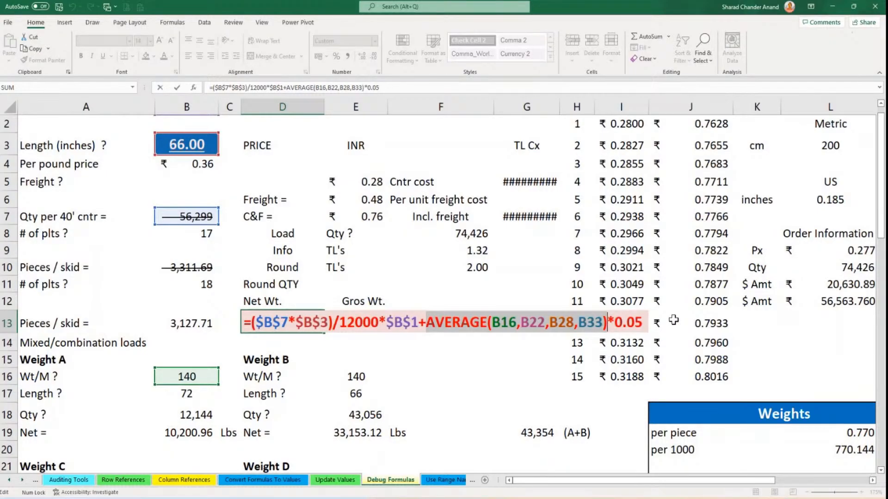
pyautogui.press('F9')
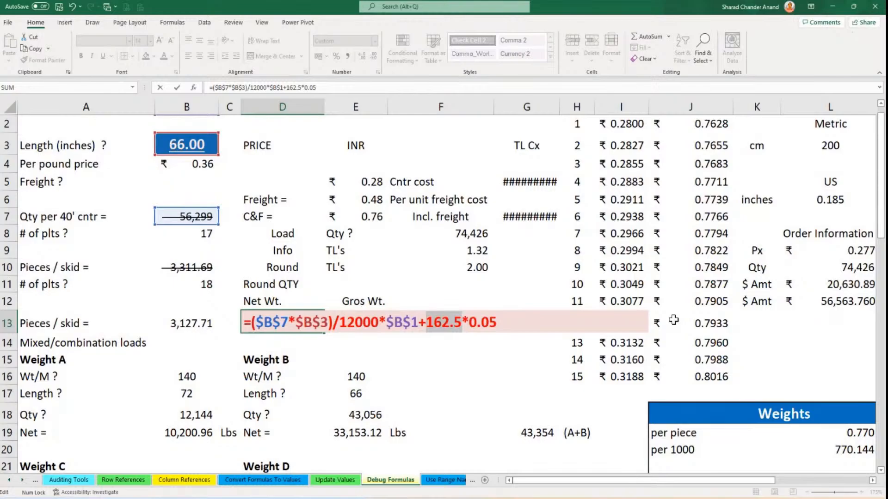
pyautogui.press('Escape')
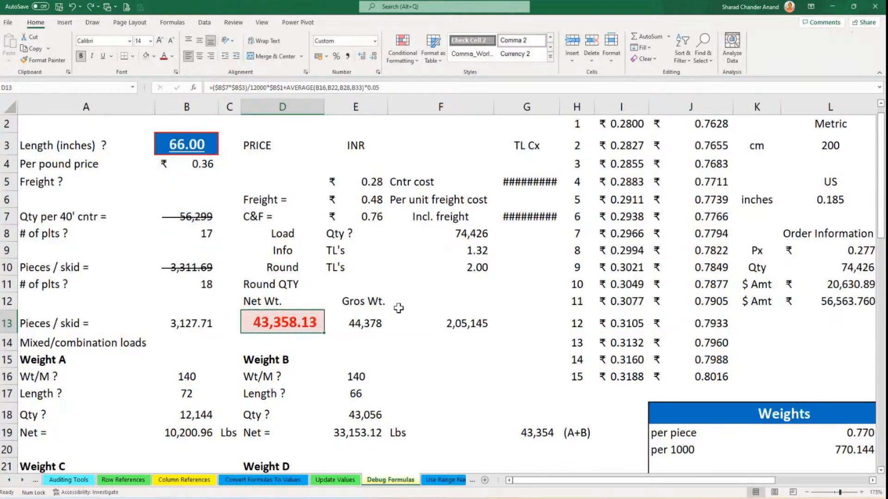
# Evaluate the AVERAGE part of D13's formula together with its *0.05 multiplier, and discard the edit.
pyautogui.doubleClick(301, 325)
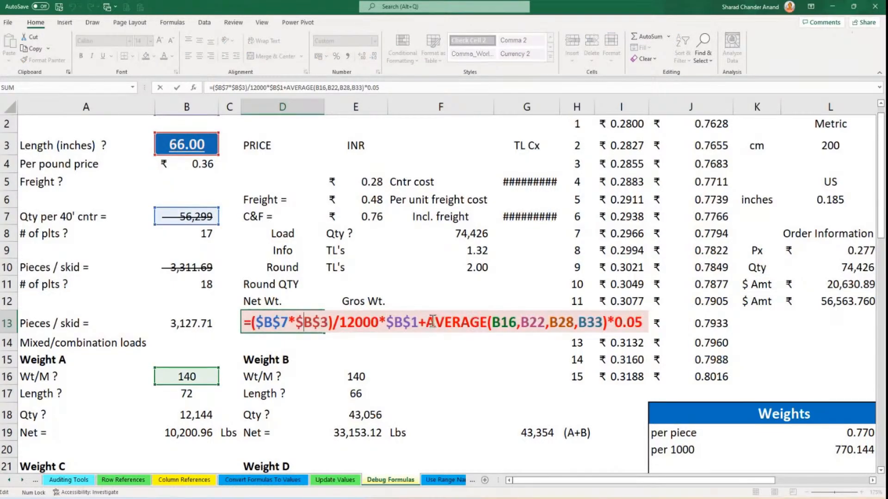
pyautogui.moveTo(427, 321); pyautogui.dragTo(645, 320)
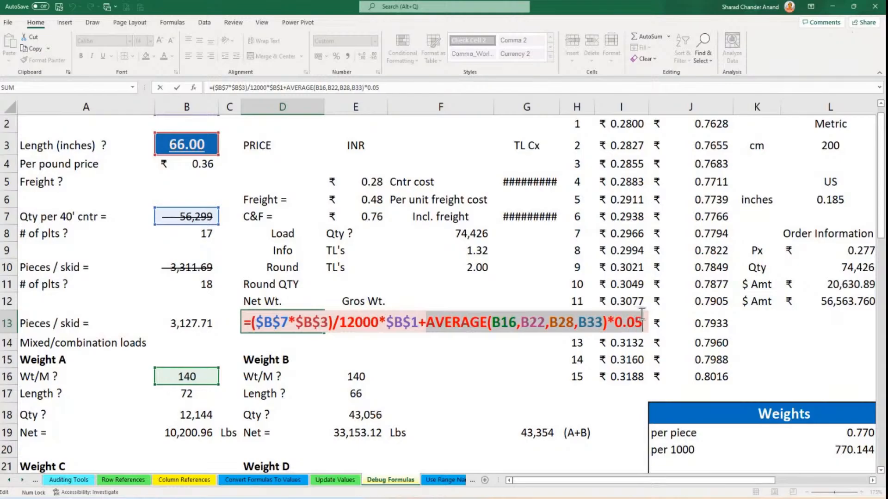
pyautogui.press('F9')
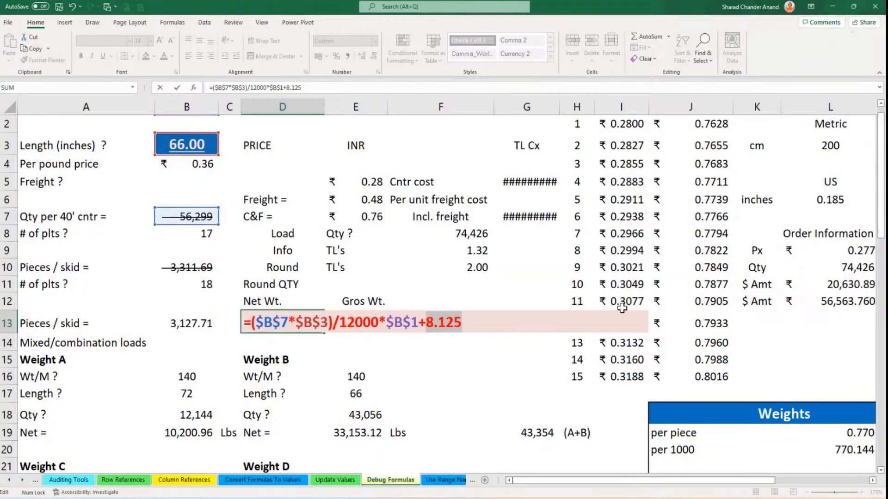
pyautogui.press('Escape')
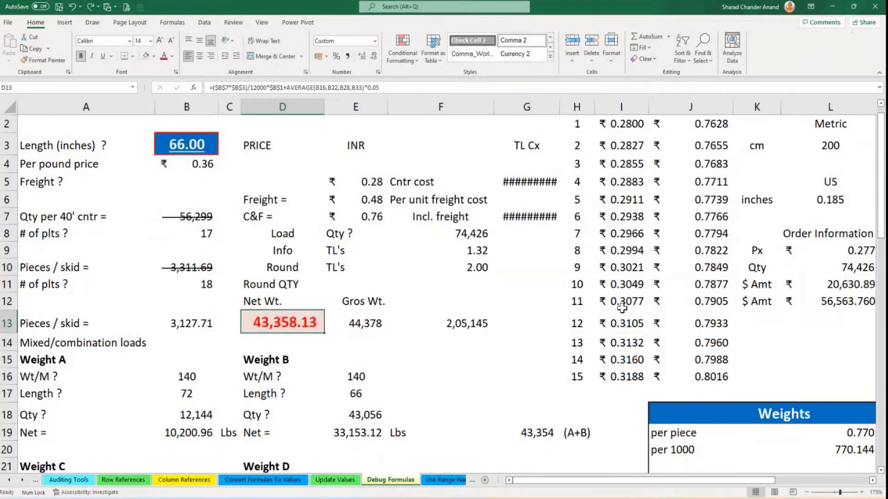
# Try changing the 0.05 multiplier at the end of D13's formula, and undo the edit.
pyautogui.doubleClick(273, 323)
pyautogui.click(635, 323)
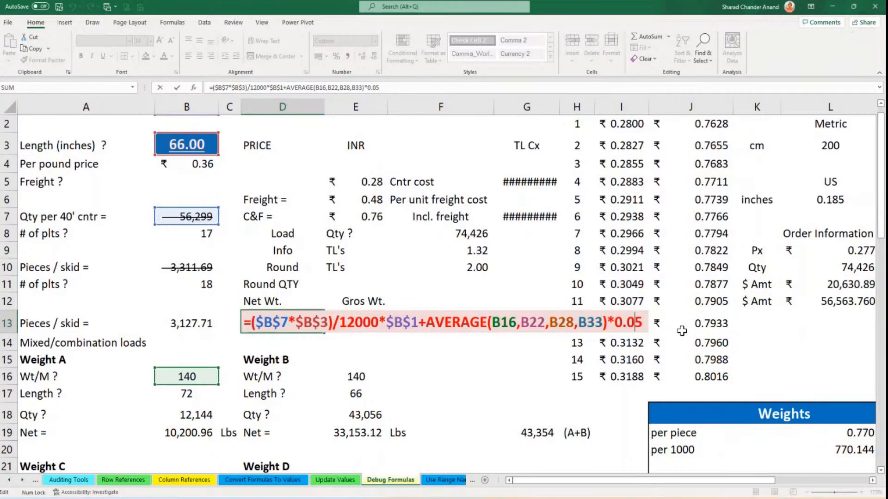
pyautogui.press('Return')
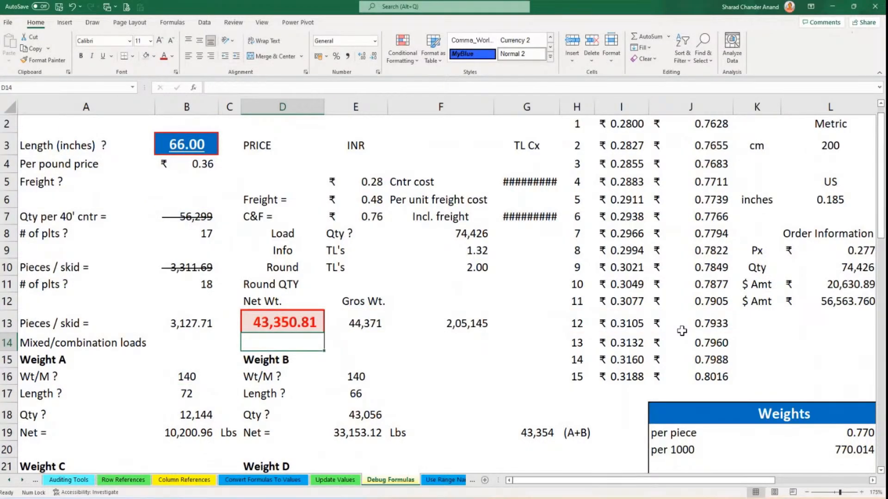
pyautogui.hotkey('ctrl', 'z')
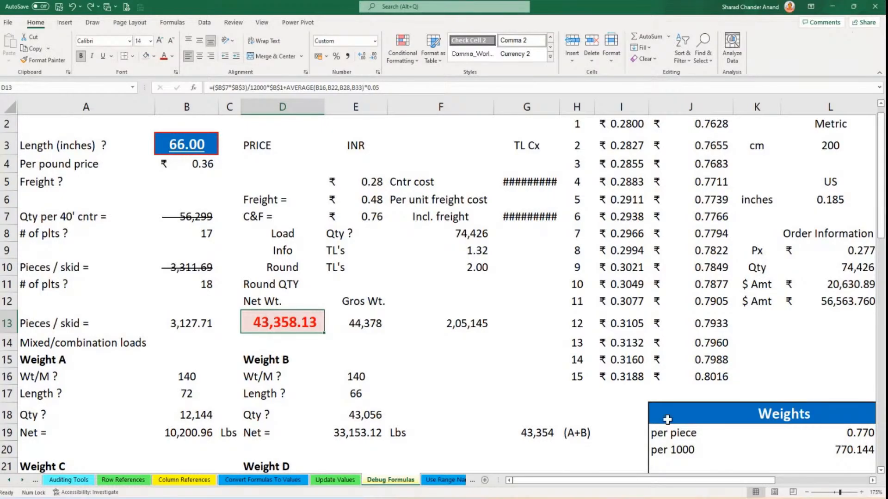
# Go to cell R1 on the Debug Formulas sheet.
pyautogui.click(48, 87)
pyautogui.write('R1')
pyautogui.press('Return')
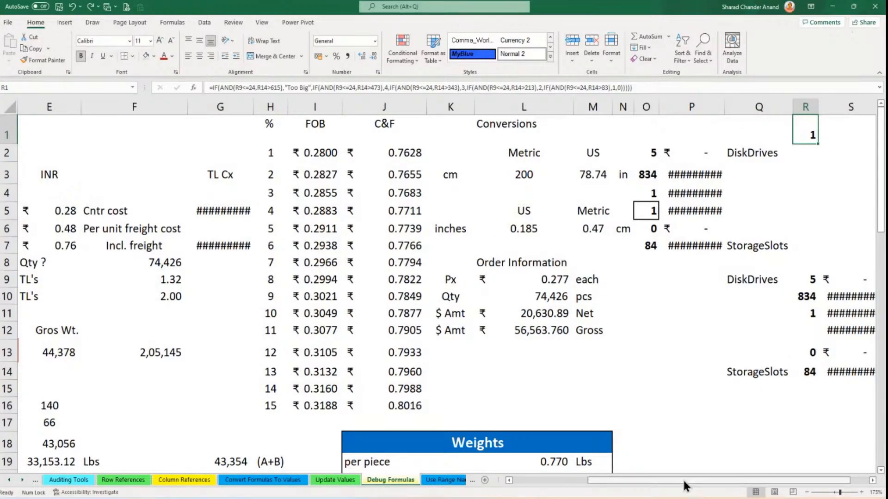
# Examine R1's nested IF formula in edit mode at a readable size, and close it without changes.
pyautogui.moveTo(683, 481); pyautogui.dragTo(702, 481)
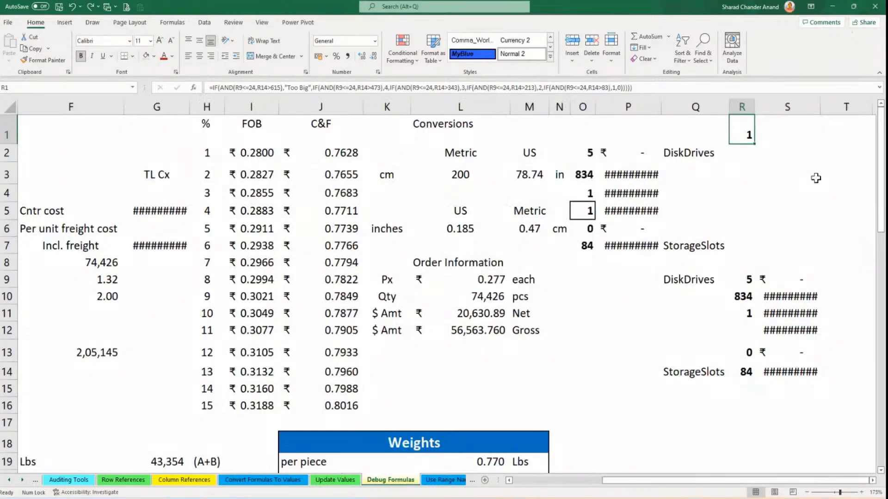
pyautogui.click(873, 482)
pyautogui.click(872, 482)
pyautogui.click(873, 482)
pyautogui.click(873, 481)
pyautogui.click(873, 482)
pyautogui.click(873, 482)
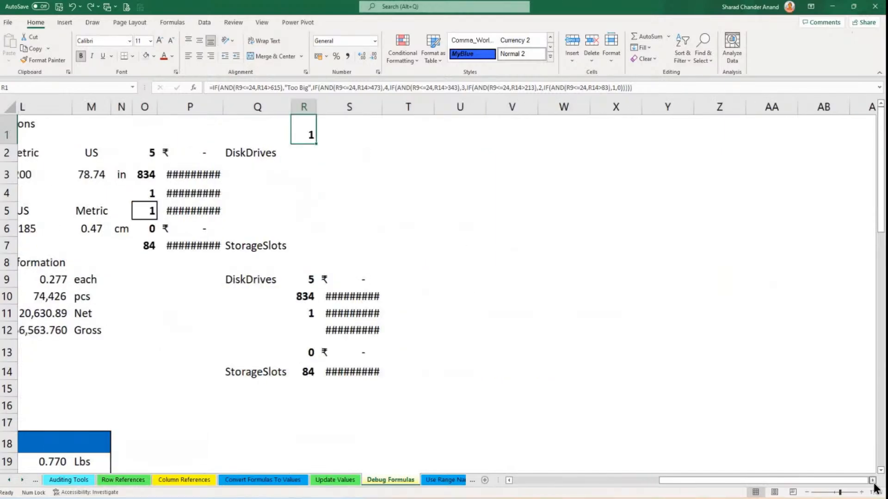
pyautogui.click(508, 480)
pyautogui.click(509, 480)
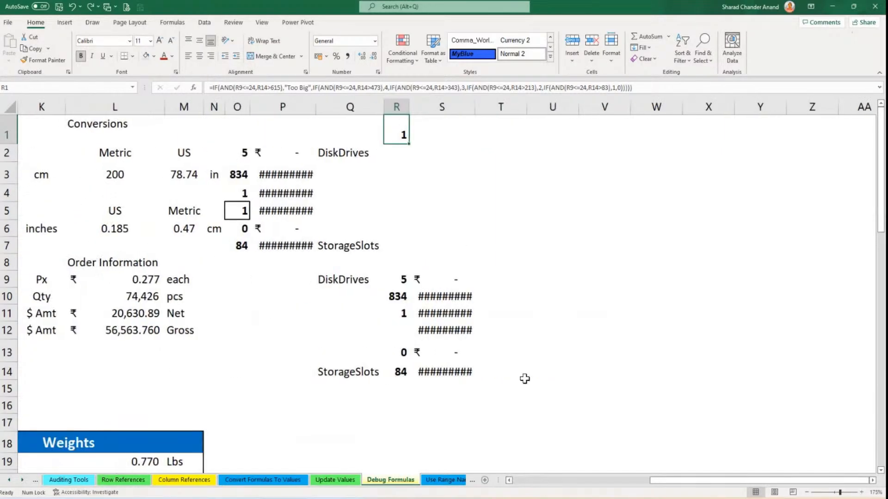
pyautogui.scroll(4, 524, 350)
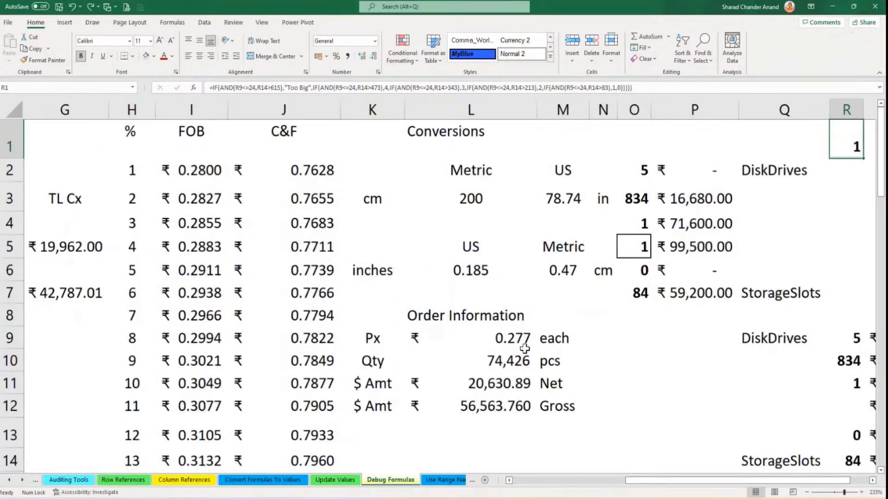
pyautogui.scroll(2, 524, 350)
pyautogui.moveTo(685, 481); pyautogui.dragTo(734, 483)
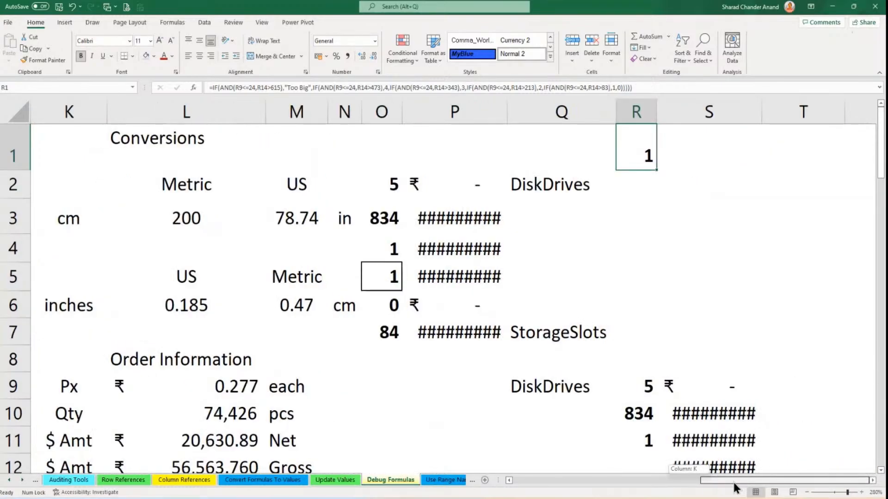
pyautogui.click(873, 481)
pyautogui.click(872, 481)
pyautogui.click(873, 481)
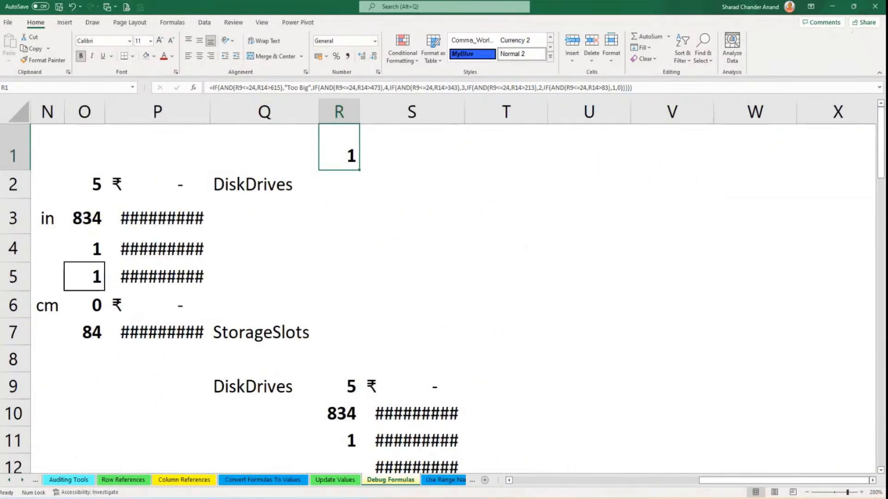
pyautogui.click(872, 481)
pyautogui.click(872, 481)
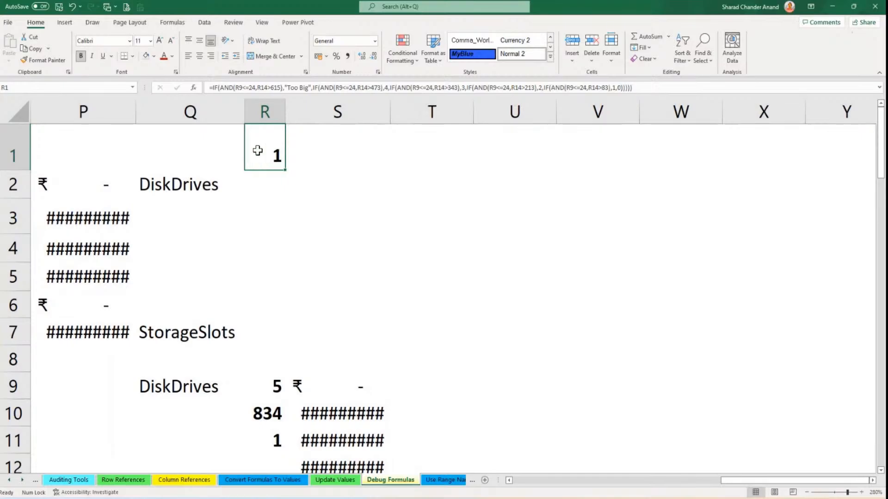
pyautogui.press('F2')
pyautogui.click(257, 153)
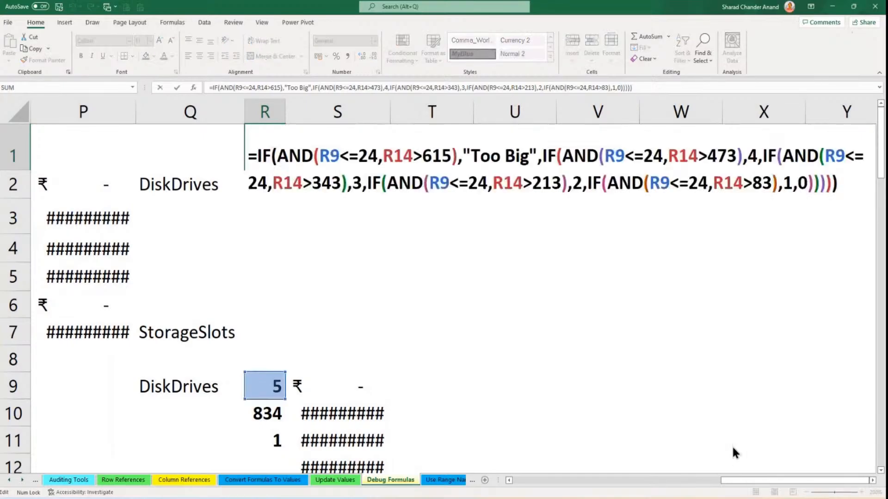
pyautogui.click(873, 481)
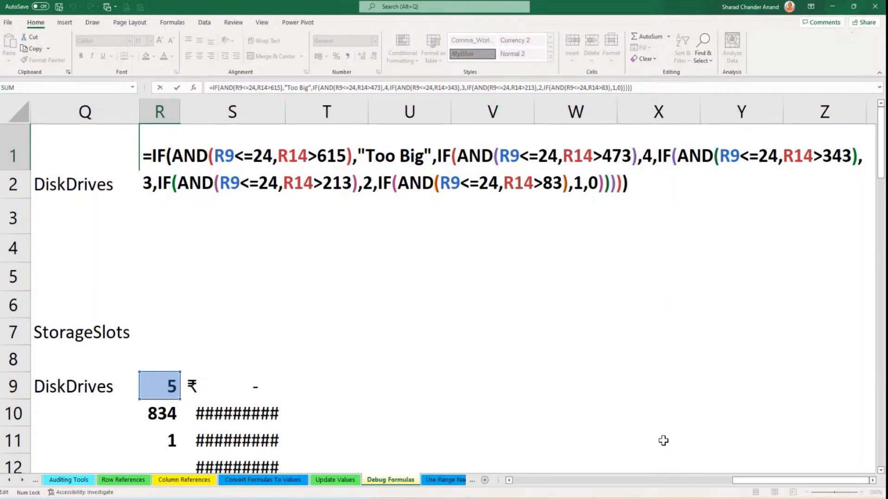
pyautogui.hotkey('ctrl', 'Return')
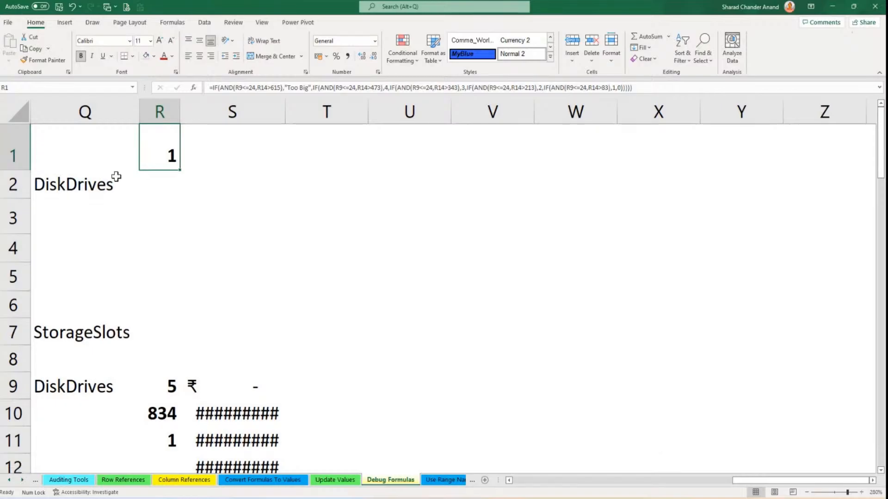
# Evaluate the first logical test AND(R9<=24,R14>615) of R1's nested IF formula in place, and discard the edit.
pyautogui.doubleClick(166, 155)
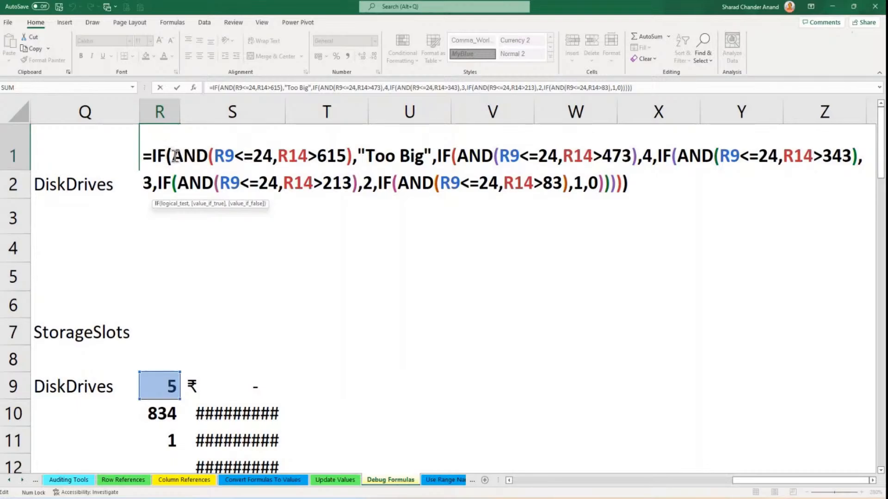
pyautogui.moveTo(172, 156); pyautogui.dragTo(351, 157)
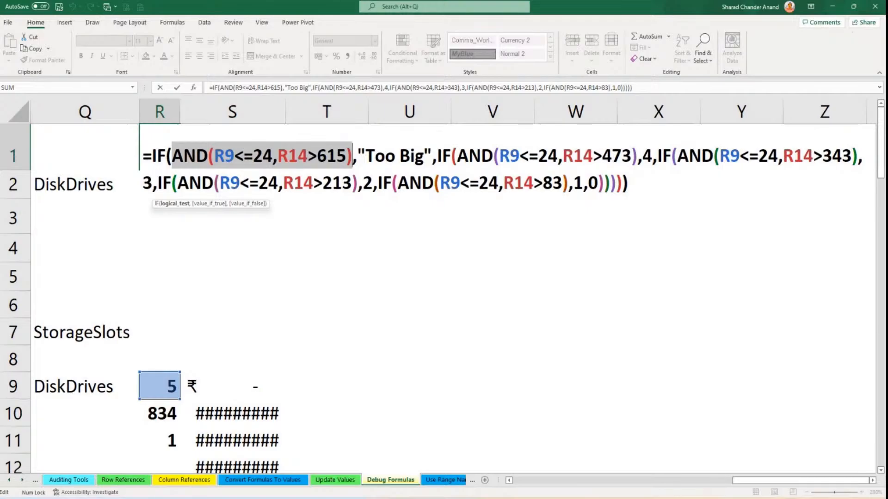
pyautogui.press('F9')
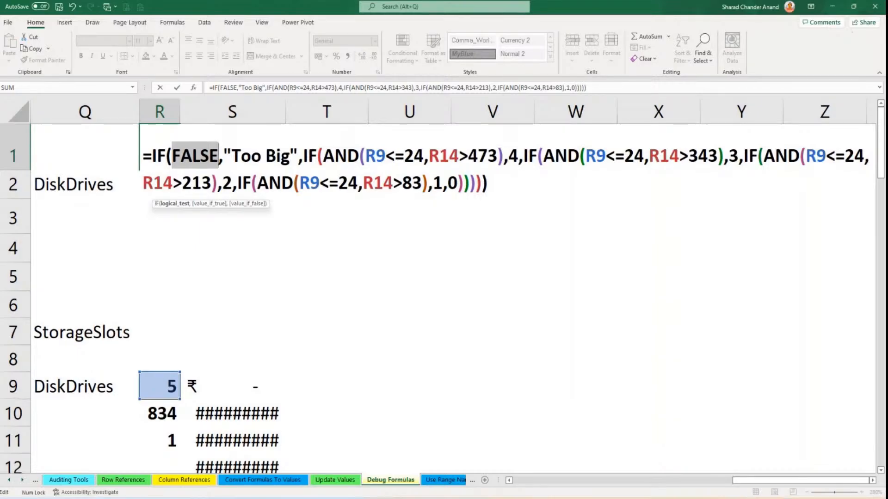
pyautogui.press('Escape')
# Try to evaluate the incomplete IF(AND(R9<=24,R14>615),"Too Big" part of R1's formula, and leave edit mode without changes.
pyautogui.doubleClick(157, 160)
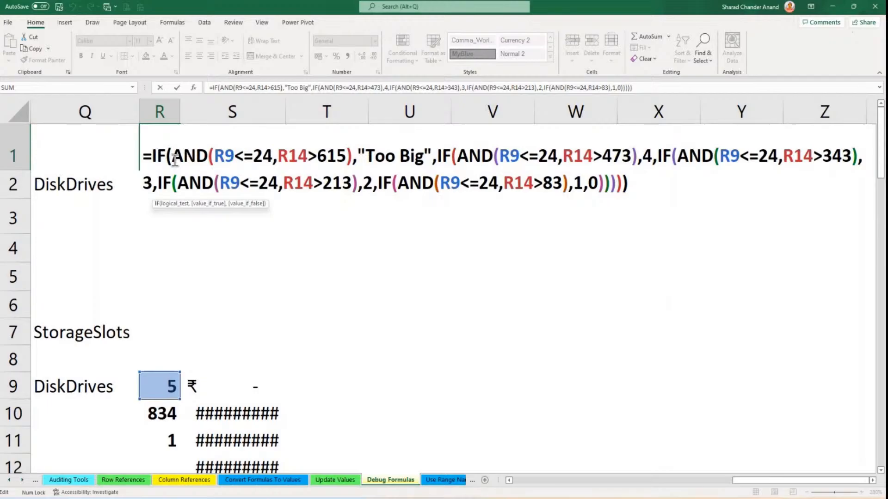
pyautogui.moveTo(152, 156); pyautogui.dragTo(431, 156)
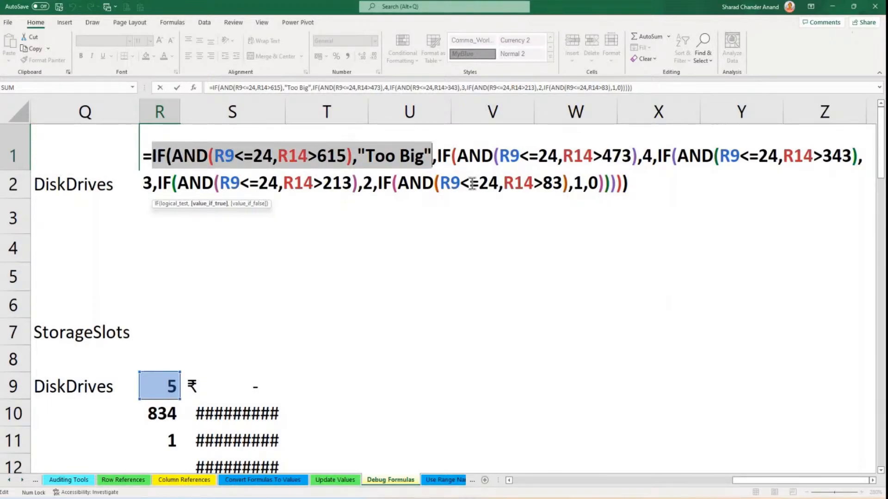
pyautogui.press('F9')
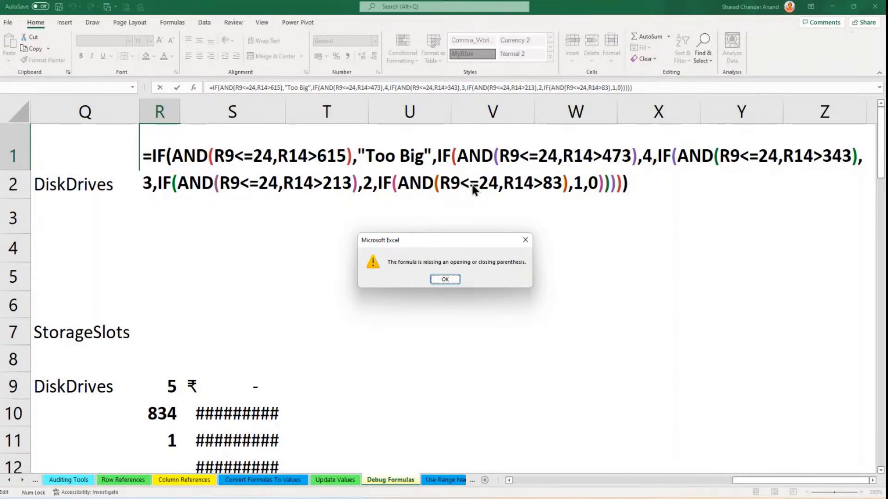
pyautogui.press('Return')
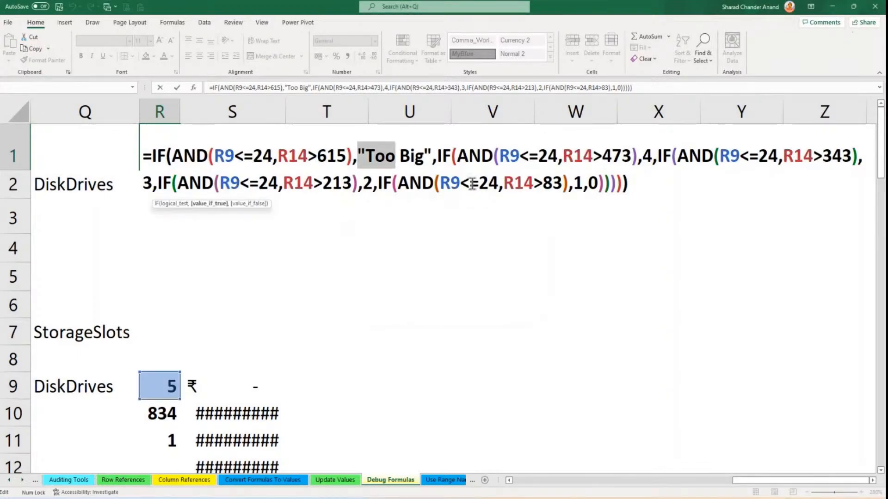
pyautogui.click(72, 133)
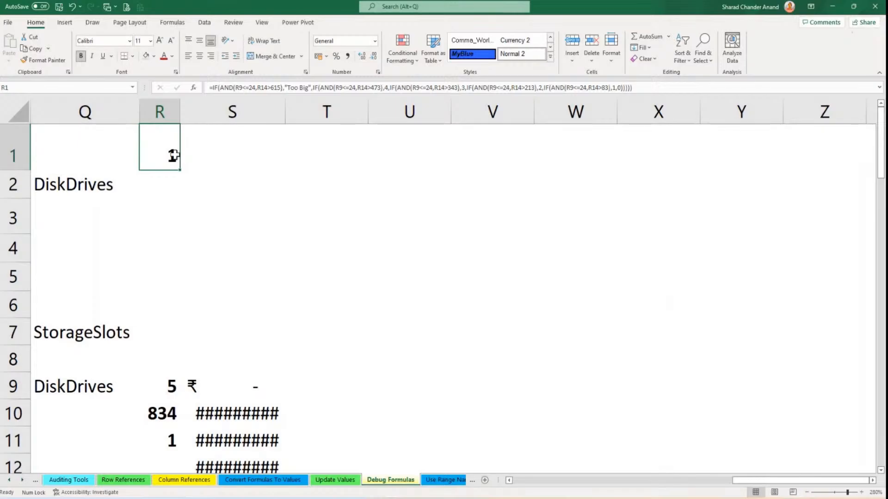
# Try to evaluate the incomplete AND(R9<=24,R14>615),"Too Big" part of R1's formula in place.
pyautogui.doubleClick(175, 155)
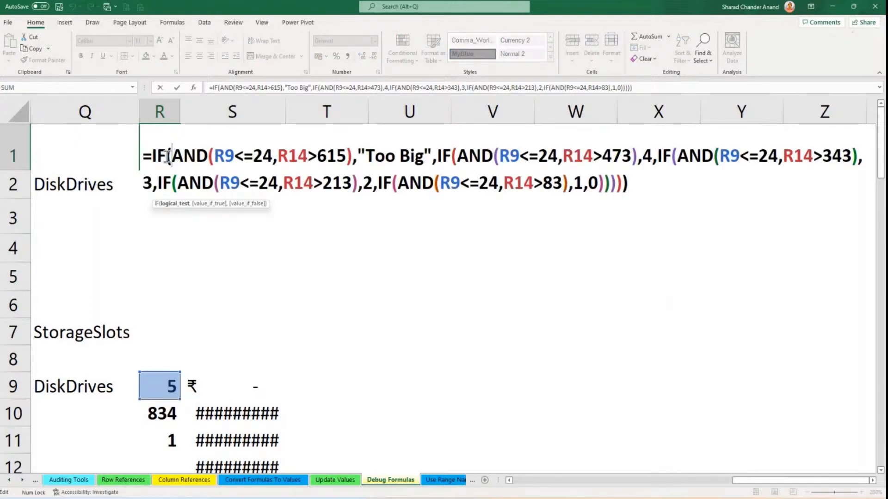
pyautogui.moveTo(153, 155); pyautogui.dragTo(305, 156)
pyautogui.click(305, 156)
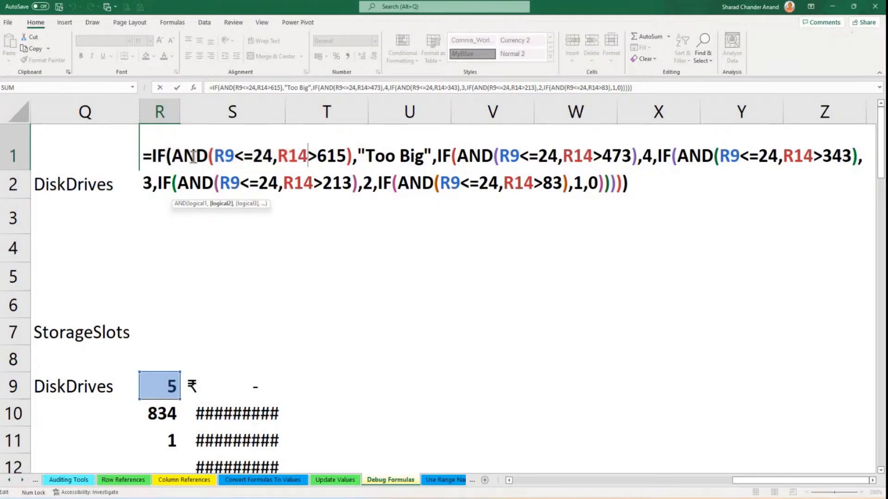
pyautogui.moveTo(171, 156); pyautogui.dragTo(432, 156)
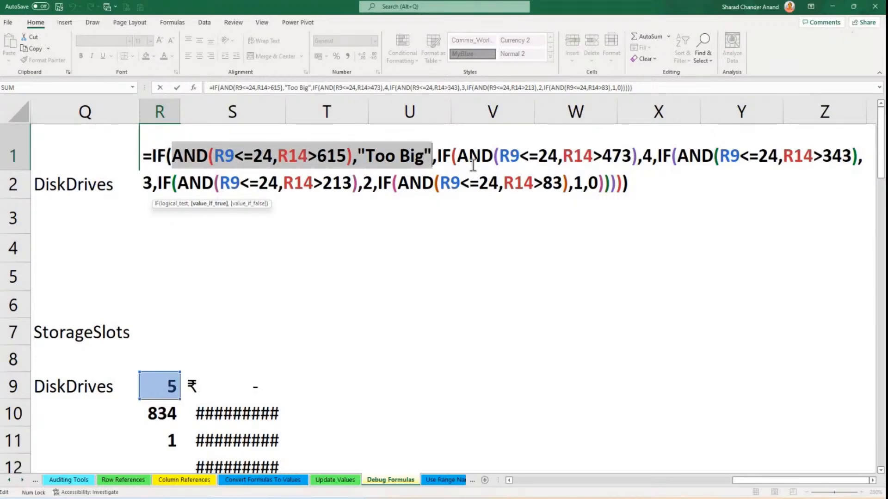
pyautogui.press('F9')
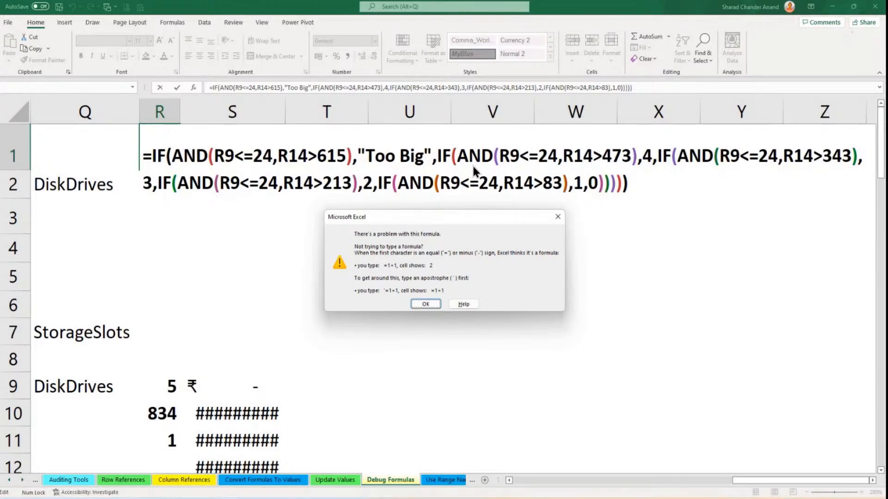
pyautogui.press('Return')
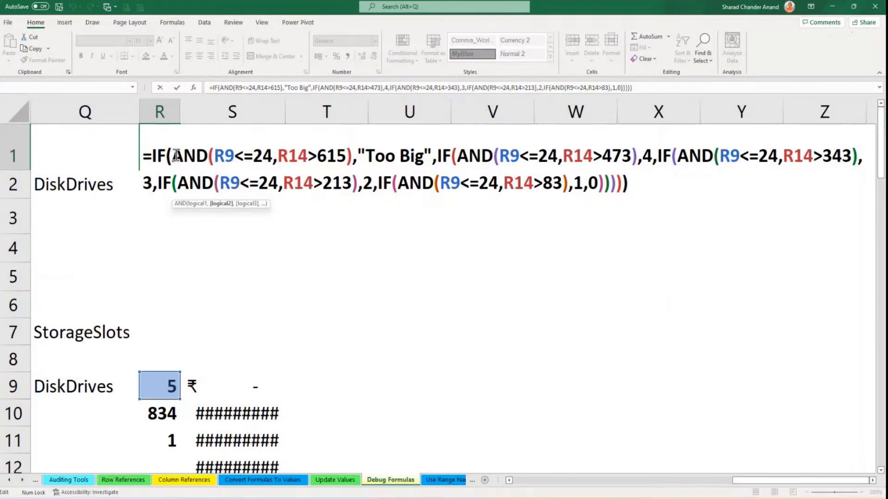
# Try to evaluate R1's formula in place from the first IF through the test AND(R9<=24,R14>473).
pyautogui.moveTo(152, 155); pyautogui.dragTo(635, 160)
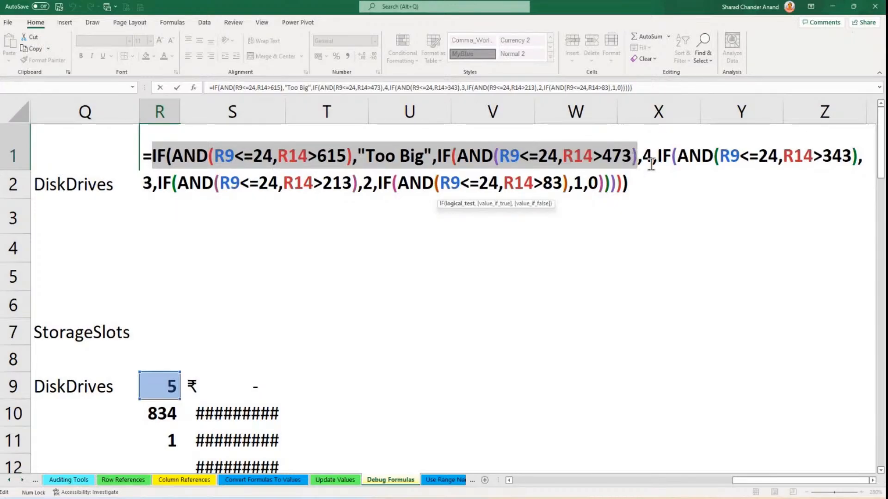
pyautogui.press('F9')
pyautogui.press('Return')
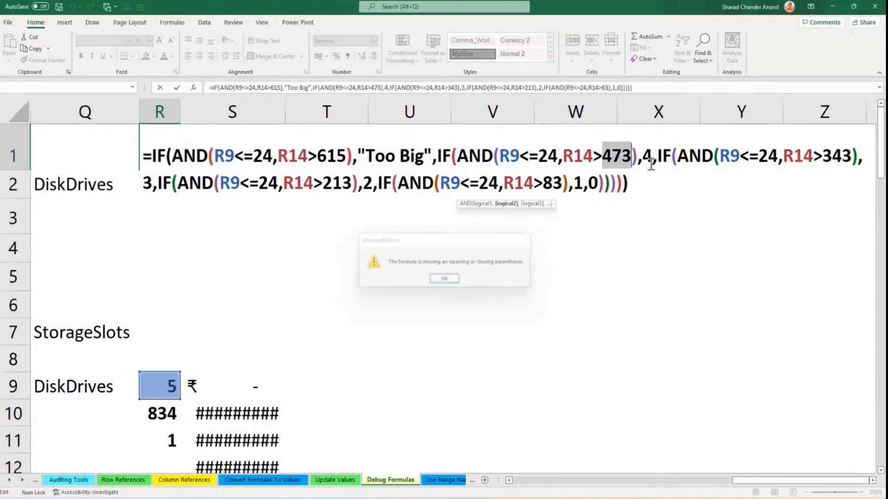
# Evaluate the tests AND(R9<=24,R14>473) and AND(R9<=24,R14>615) inside R1's formula in place.
pyautogui.moveTo(456, 157); pyautogui.dragTo(634, 155)
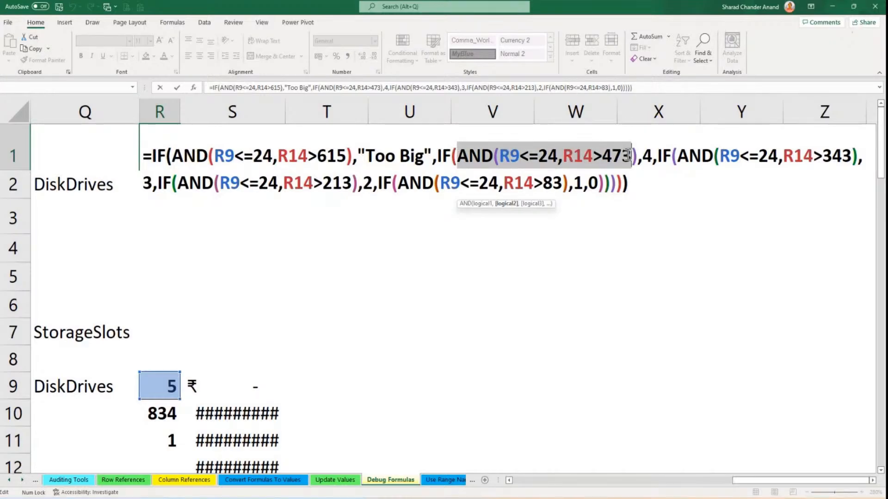
pyautogui.press('F9')
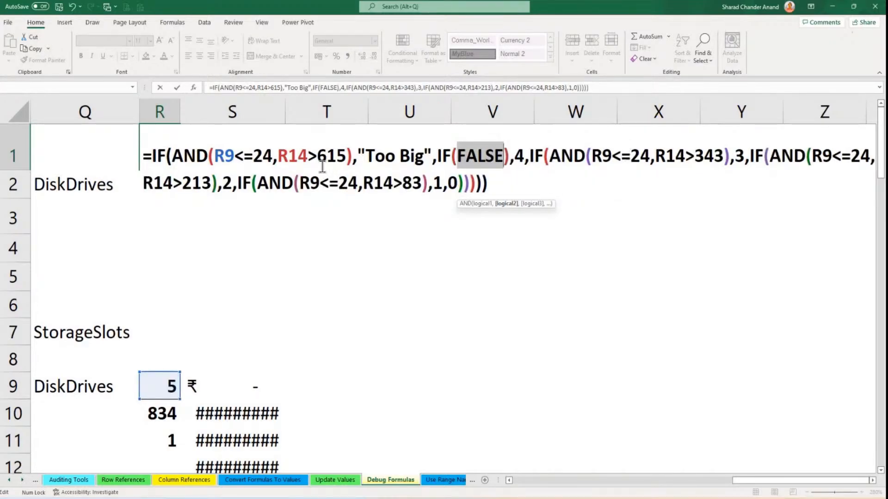
pyautogui.moveTo(214, 156); pyautogui.dragTo(345, 157)
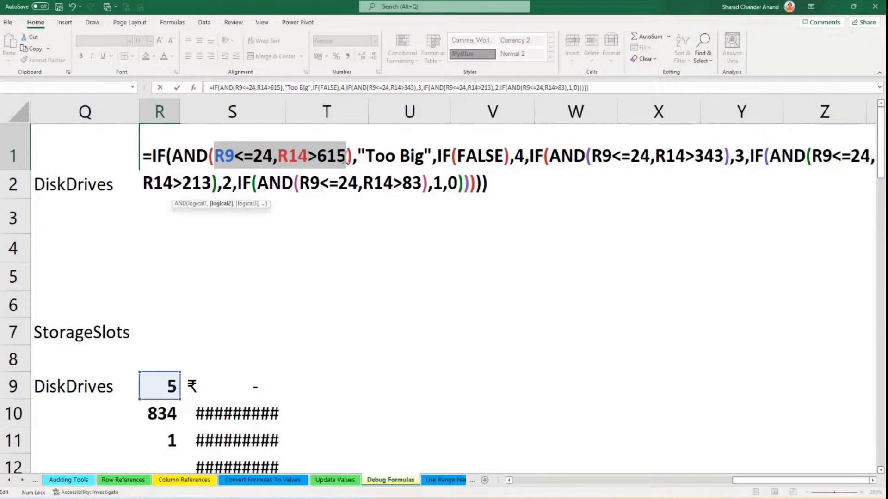
pyautogui.press('F9')
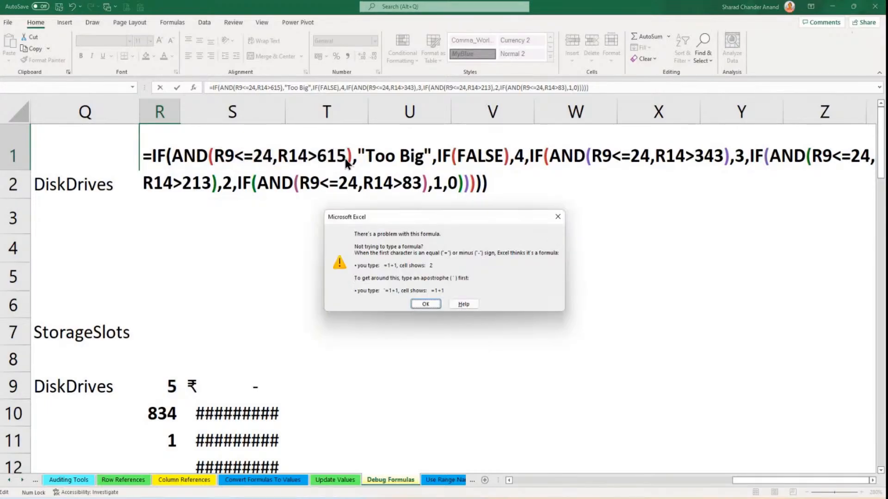
pyautogui.press('Return')
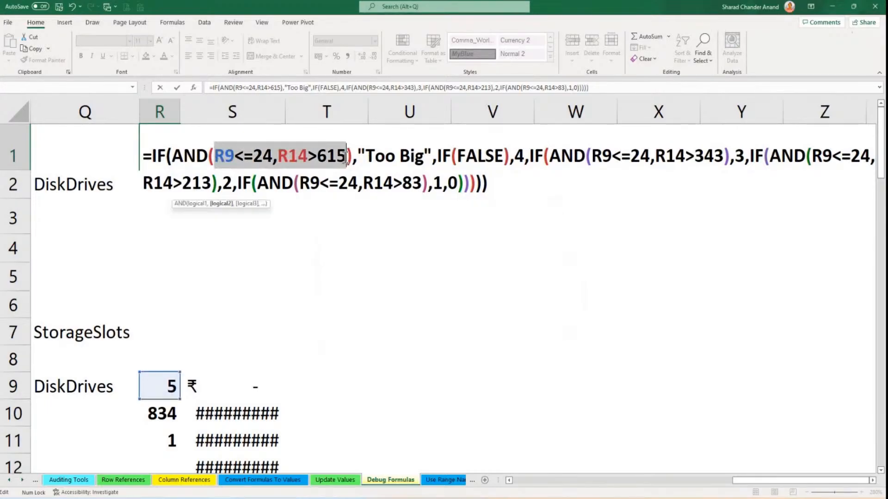
pyautogui.click(255, 156)
pyautogui.moveTo(215, 157); pyautogui.dragTo(346, 156)
pyautogui.moveTo(173, 157); pyautogui.dragTo(352, 156)
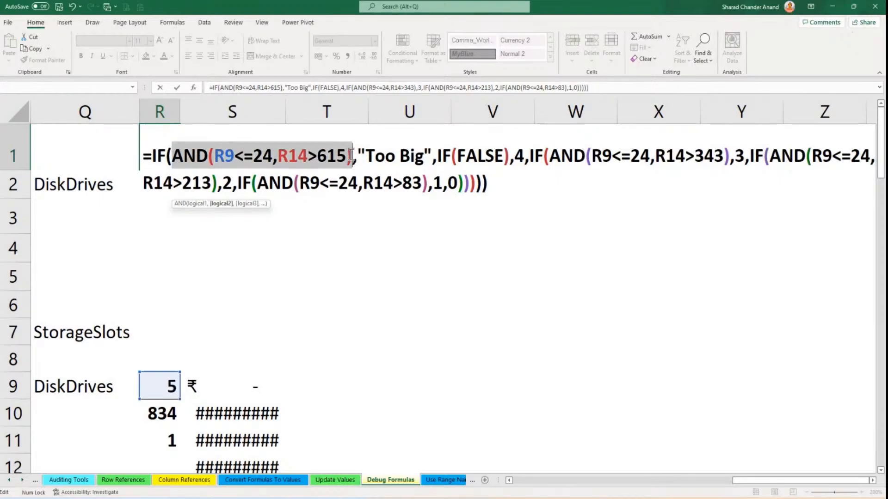
pyautogui.press('F9')
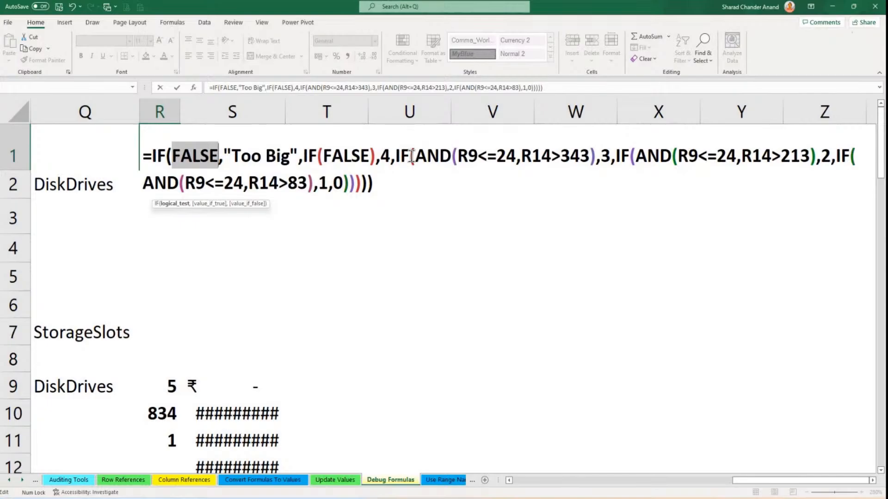
# Evaluate the three remaining AND tests of R1's formula (R14>343, R14>213, R14>83) in place, and discard all edits.
pyautogui.moveTo(413, 155); pyautogui.dragTo(597, 156)
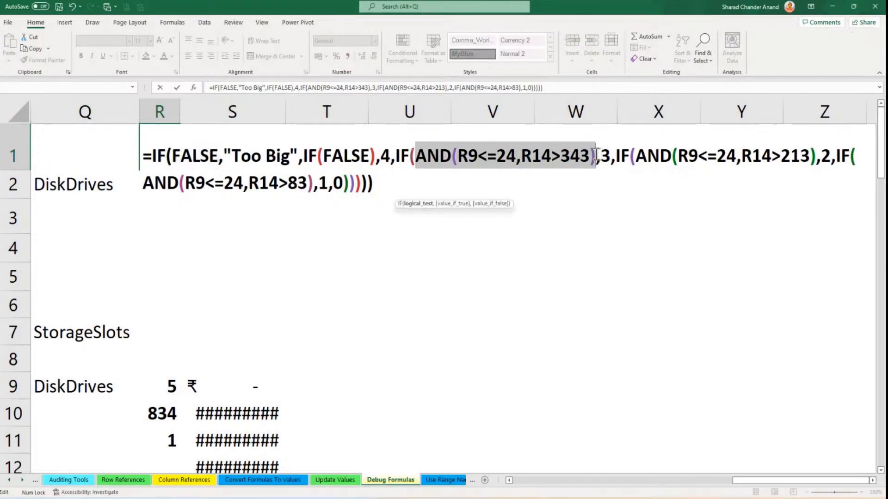
pyautogui.press('F9')
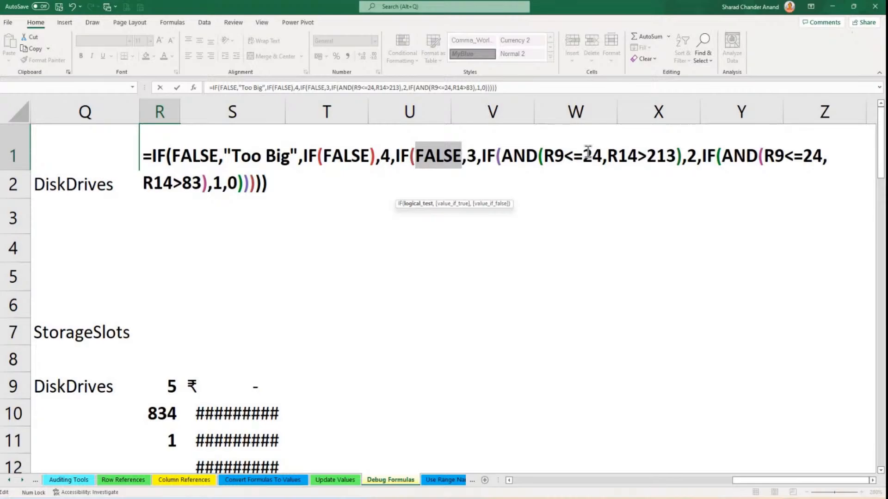
pyautogui.moveTo(501, 156); pyautogui.dragTo(676, 156)
pyautogui.press('F9')
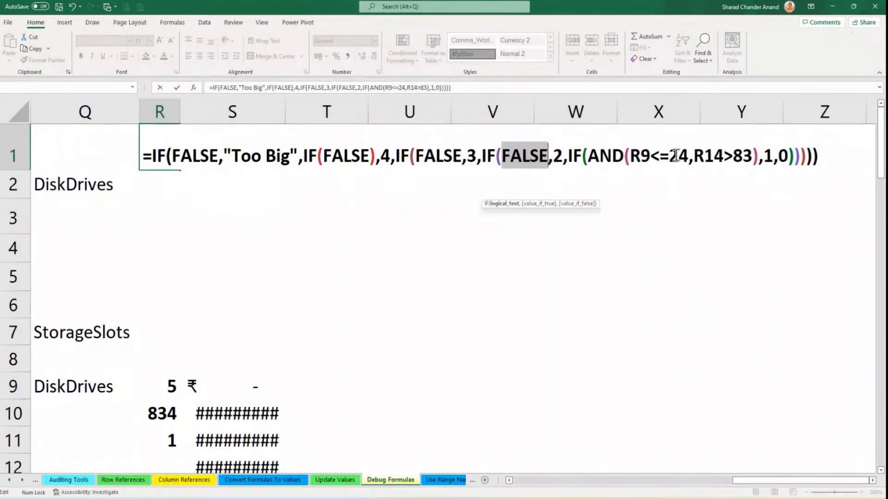
pyautogui.moveTo(588, 155); pyautogui.dragTo(757, 148)
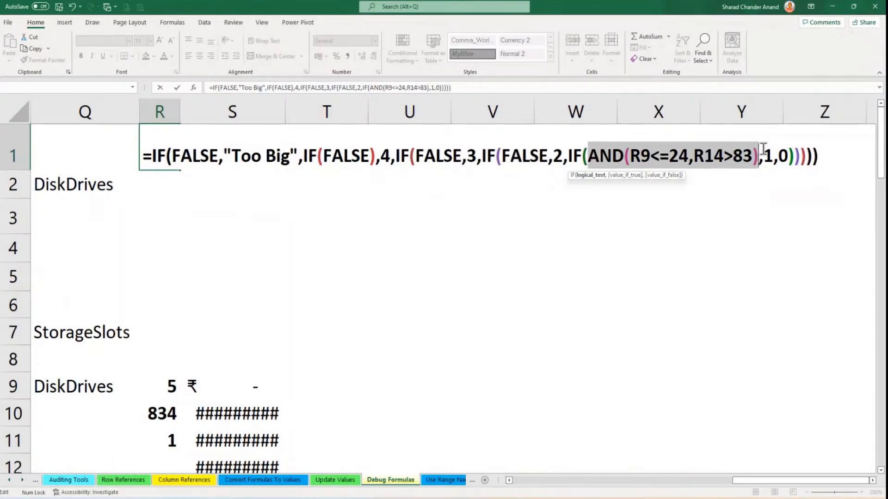
pyautogui.press('F9')
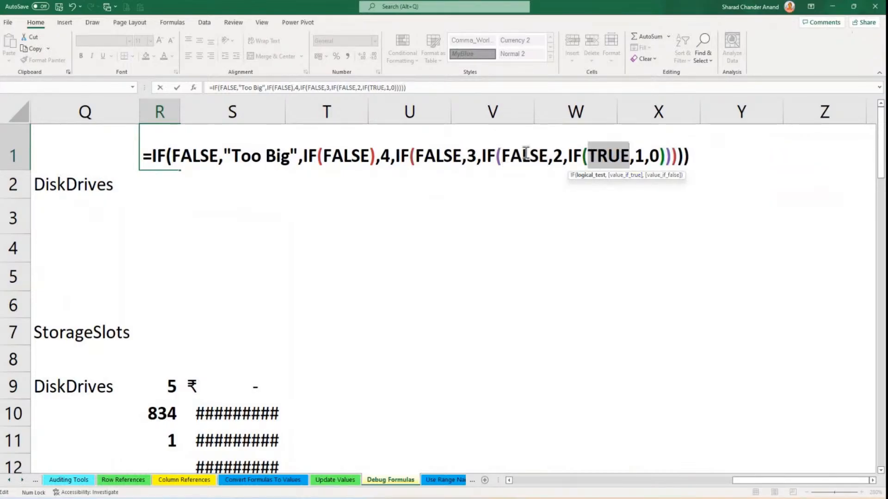
pyautogui.click(507, 164)
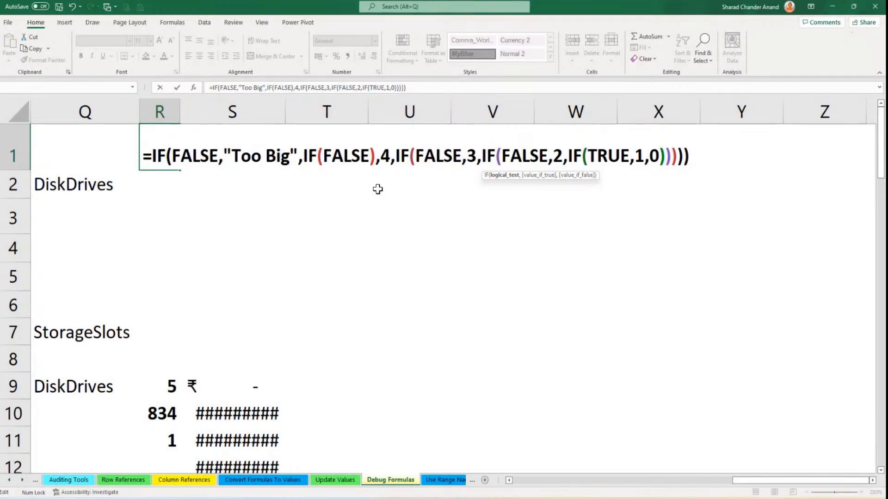
pyautogui.press('Escape')
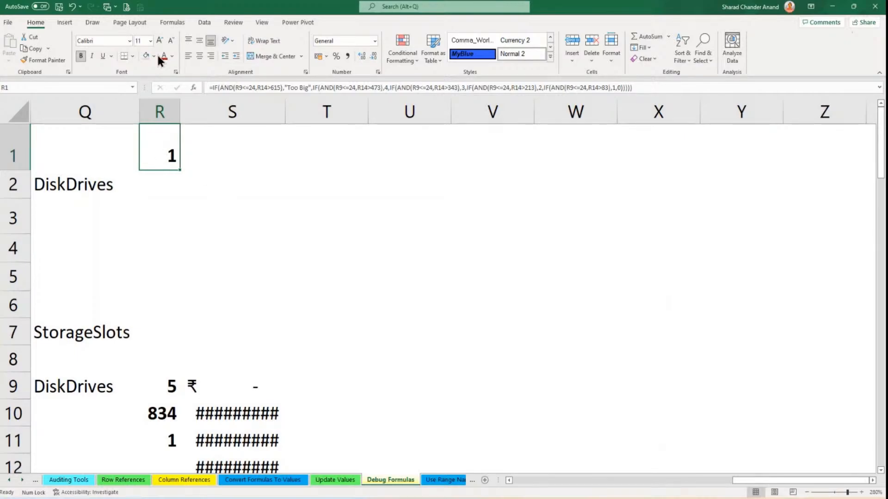
# Step through R1's entire nested IF formula with Evaluate Formula until the final result, and close the evaluation.
pyautogui.click(174, 22)
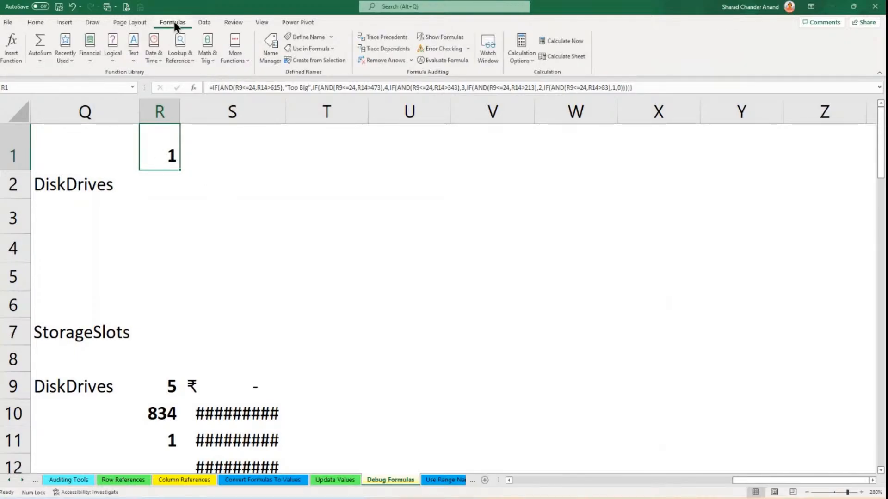
pyautogui.click(436, 61)
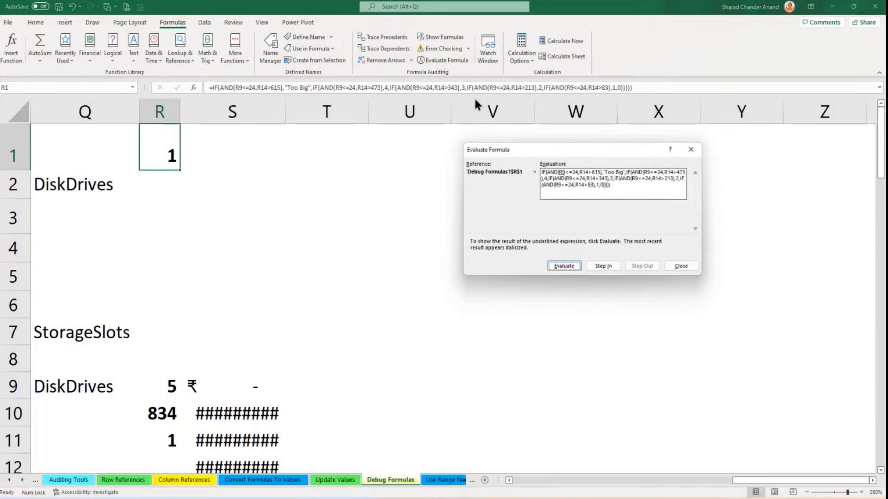
pyautogui.moveTo(550, 148); pyautogui.dragTo(325, 177)
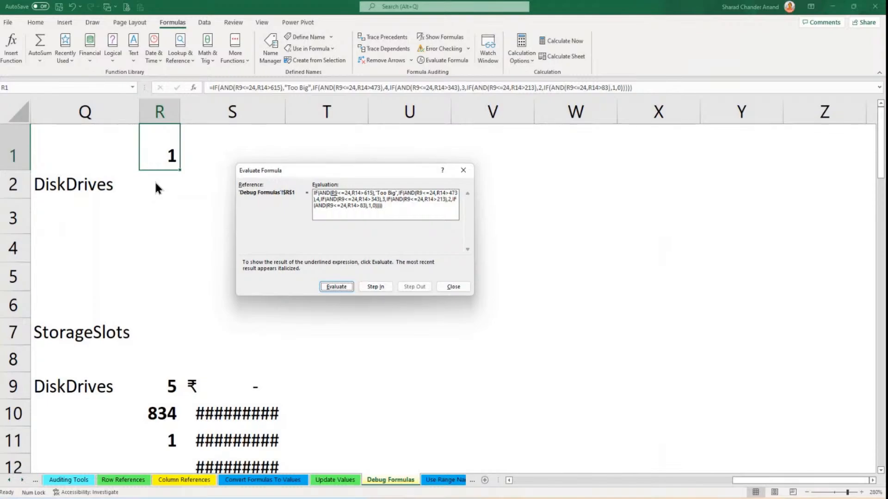
pyautogui.click(343, 287)
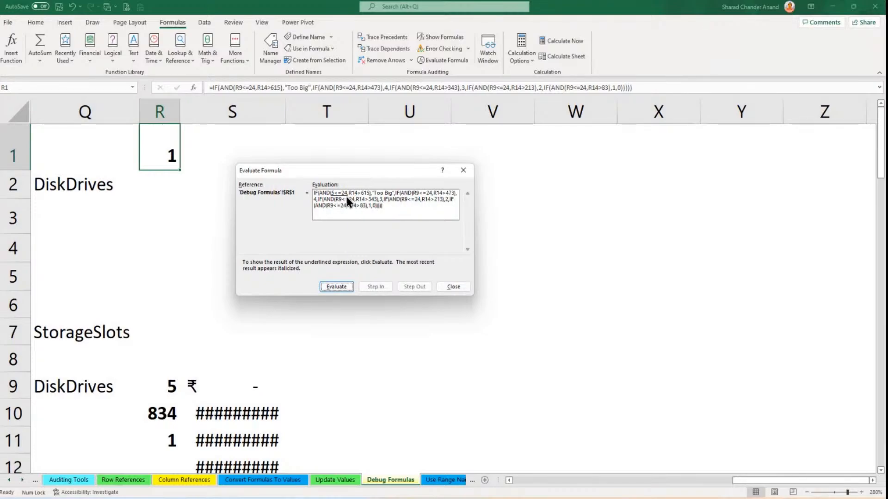
pyautogui.click(339, 287)
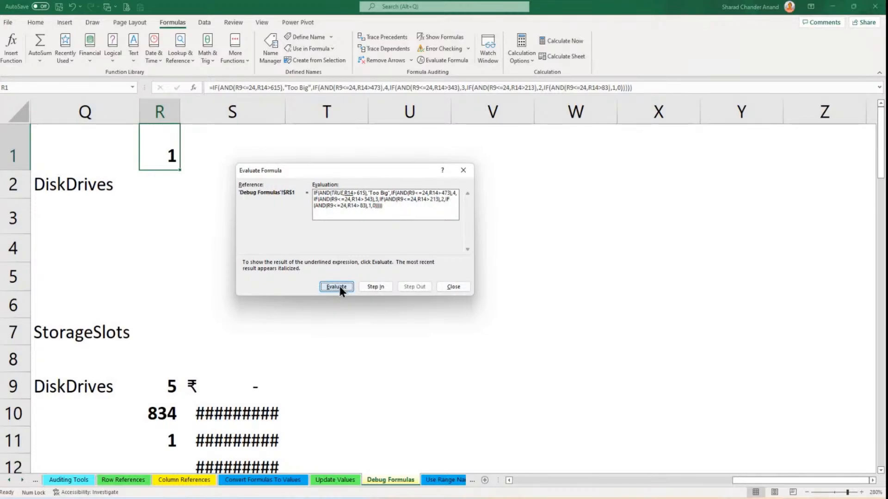
pyautogui.click(339, 287)
pyautogui.click(340, 287)
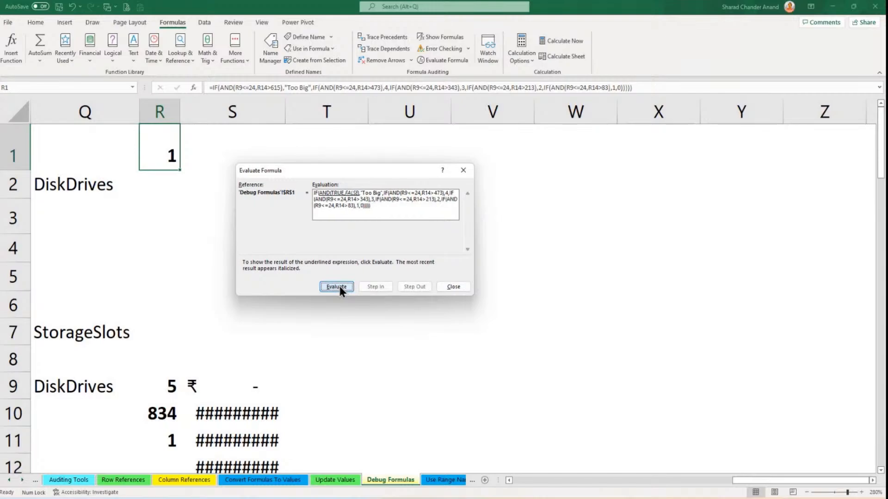
pyautogui.click(339, 287)
pyautogui.click(340, 287)
pyautogui.click(340, 286)
pyautogui.click(339, 287)
pyautogui.click(340, 286)
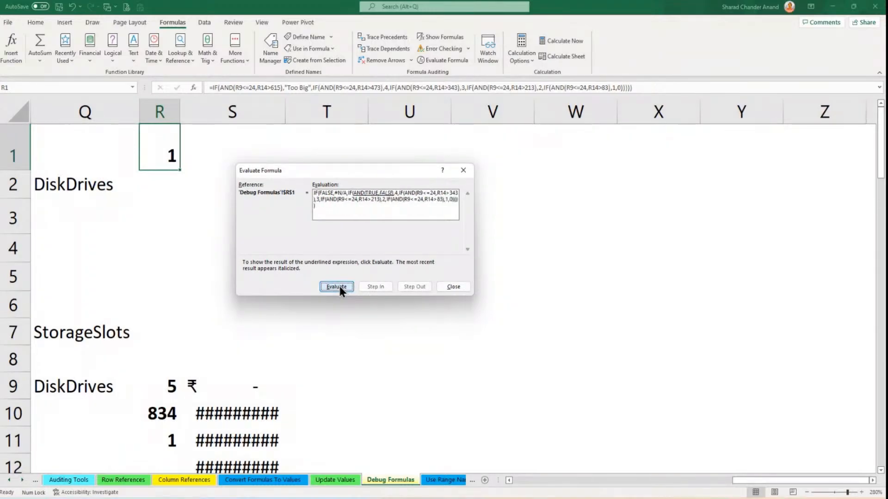
pyautogui.click(339, 287)
pyautogui.click(339, 286)
pyautogui.click(339, 287)
pyautogui.click(339, 287)
pyautogui.click(339, 287)
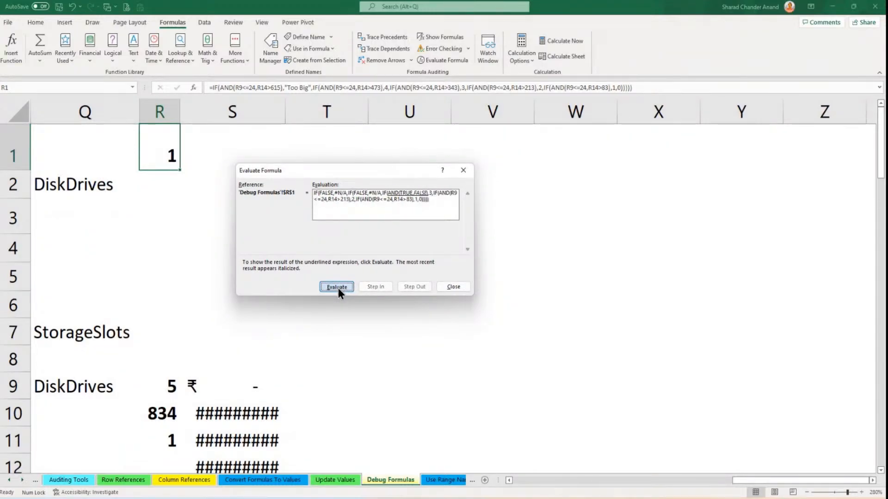
pyautogui.click(338, 287)
pyautogui.click(337, 288)
pyautogui.click(337, 287)
pyautogui.click(336, 287)
pyautogui.click(335, 287)
pyautogui.click(335, 287)
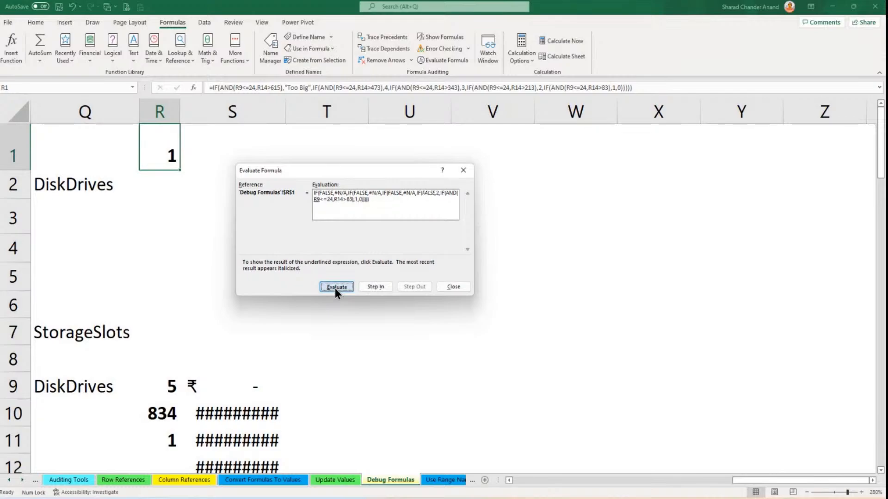
pyautogui.click(335, 287)
pyautogui.click(335, 287)
pyautogui.click(335, 287)
pyautogui.click(334, 287)
pyautogui.click(334, 287)
pyautogui.click(334, 287)
pyautogui.click(335, 287)
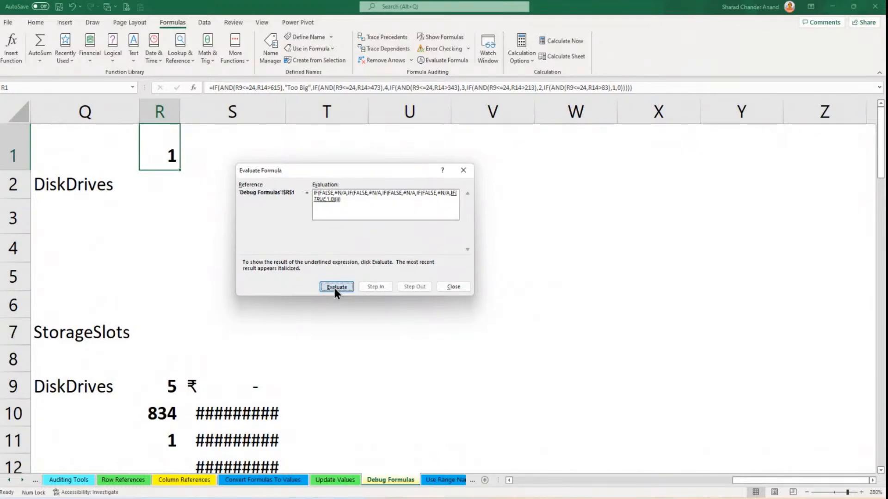
pyautogui.click(335, 287)
pyautogui.click(332, 287)
pyautogui.click(332, 287)
pyautogui.click(331, 287)
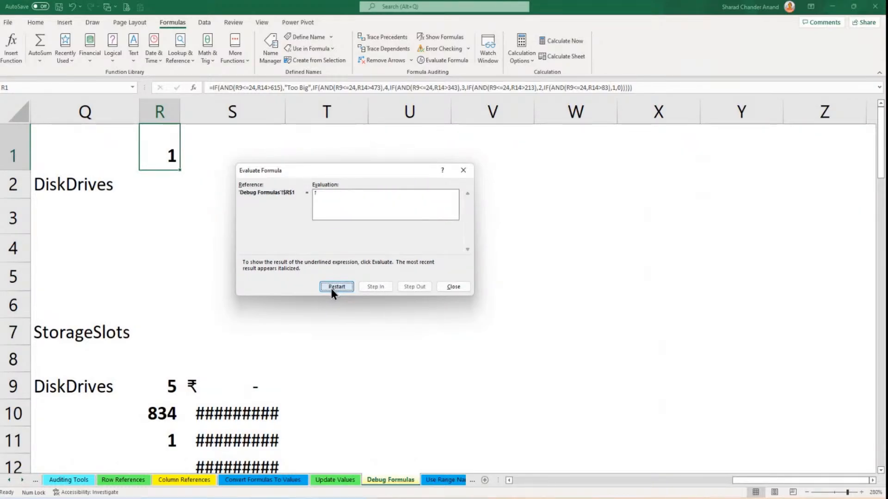
pyautogui.click(453, 287)
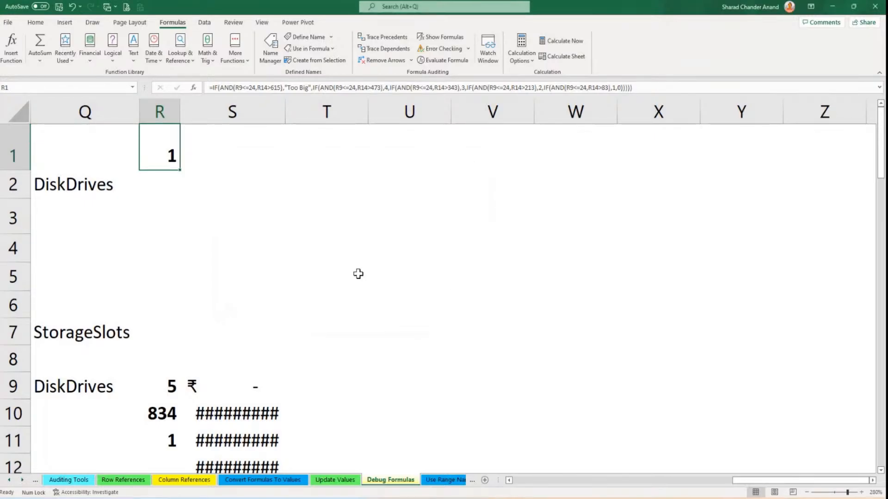
# Zoom the Debug Formulas sheet out to 70% to view the whole worksheet.
pyautogui.press('XF86MonBrightnessDown')
pyautogui.keyDown('ctrl'); pyautogui.scroll(-9, 320, 268); pyautogui.keyUp('ctrl')
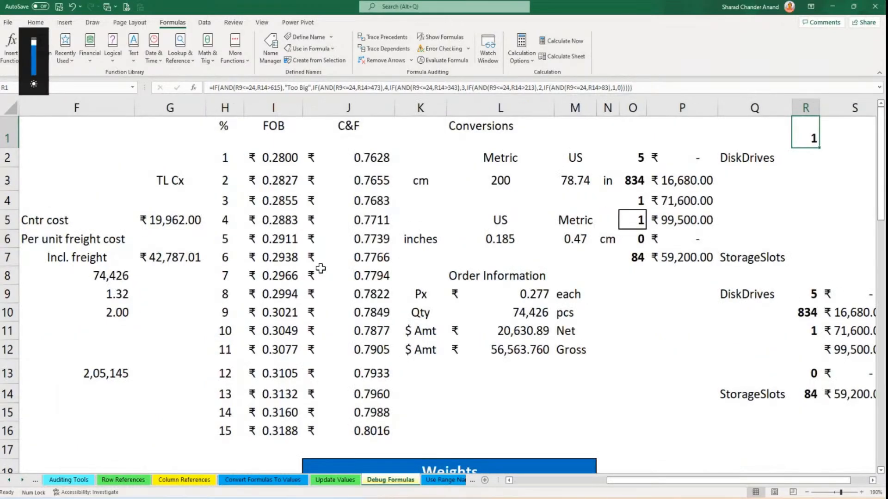
pyautogui.keyDown('ctrl'); pyautogui.scroll(-5, 321, 269); pyautogui.keyUp('ctrl')
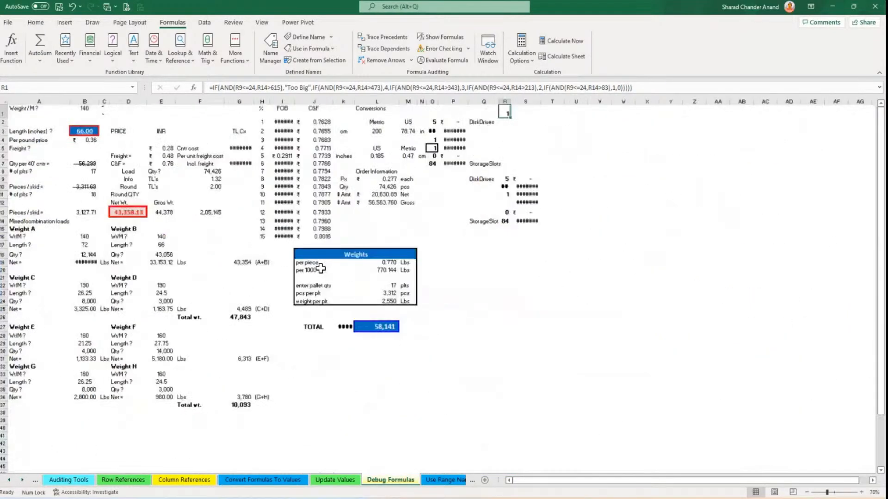
# Zoom the Debug Formulas sheet back to 100% and go to the Use Range Names sheet.
pyautogui.keyDown('ctrl'); pyautogui.scroll(3, 320, 268); pyautogui.keyUp('ctrl')
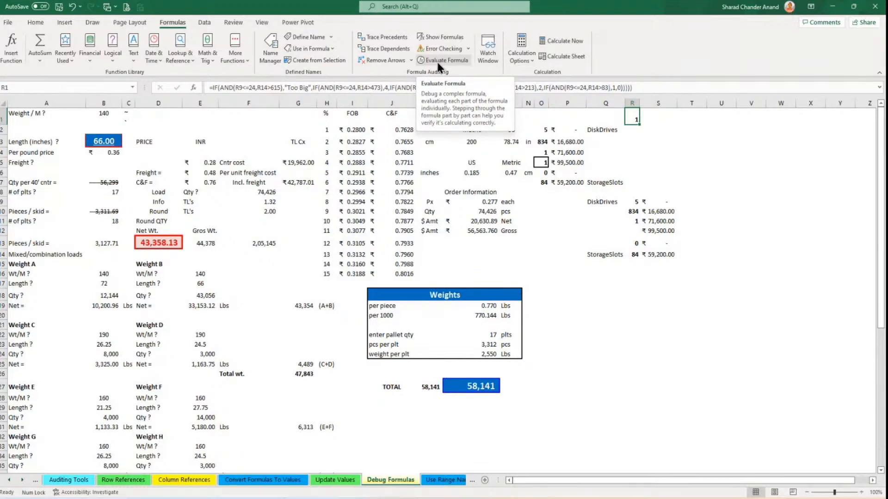
pyautogui.press('XF86MonBrightnessUp')
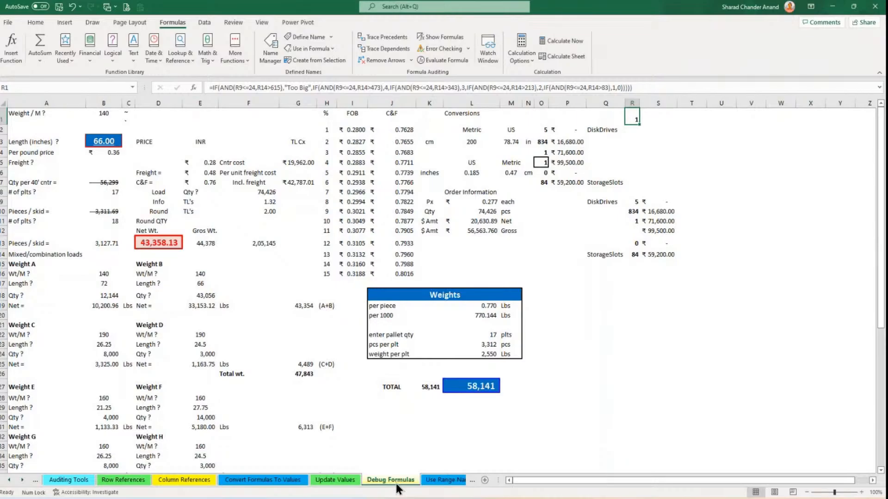
pyautogui.hotkey('ctrl', 'pagedown')
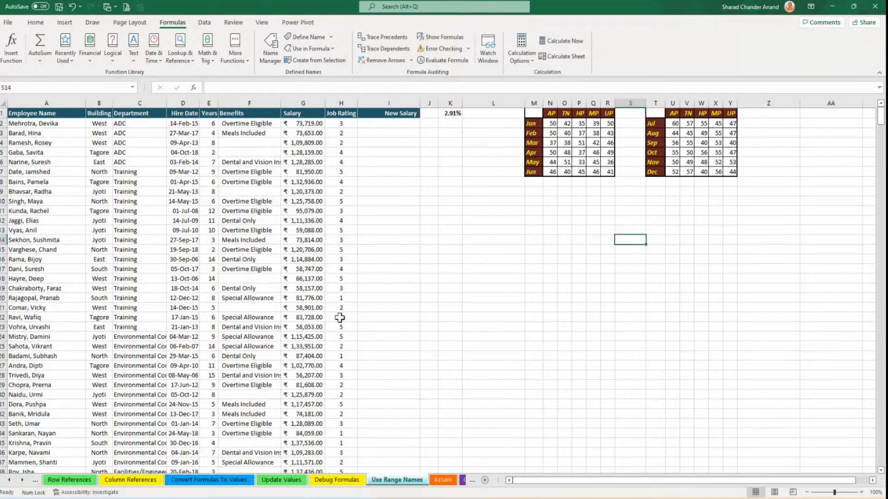
# Widen all columns of the Use Range Names sheet, and autofit columns B to J to their contents.
pyautogui.click(4, 103)
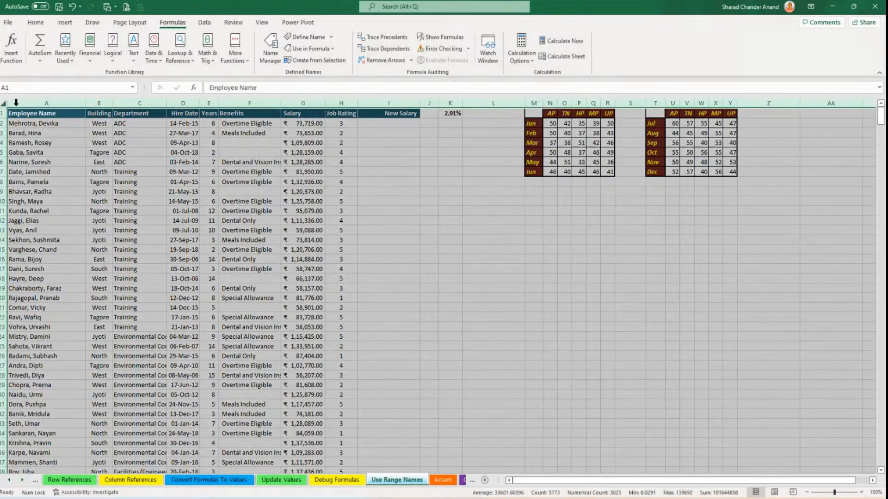
pyautogui.moveTo(86, 107); pyautogui.dragTo(670, 103)
pyautogui.moveTo(157, 104); pyautogui.dragTo(157, 103)
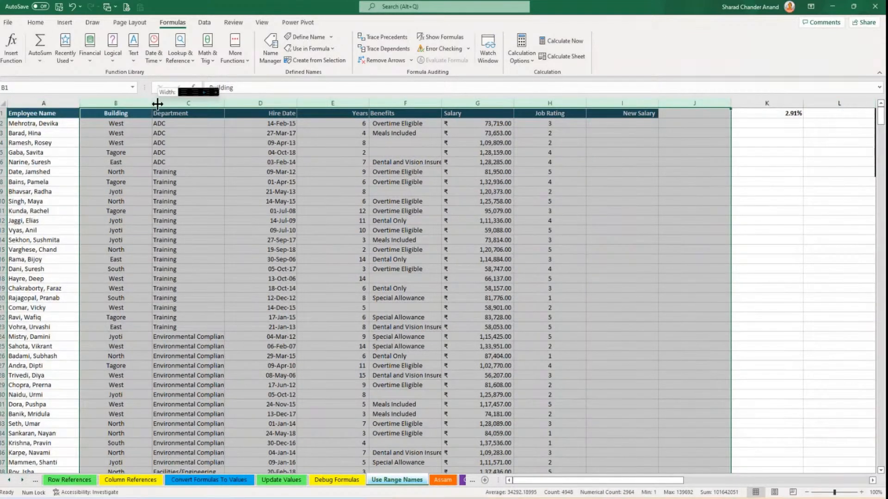
pyautogui.doubleClick(157, 104)
pyautogui.click(350, 182)
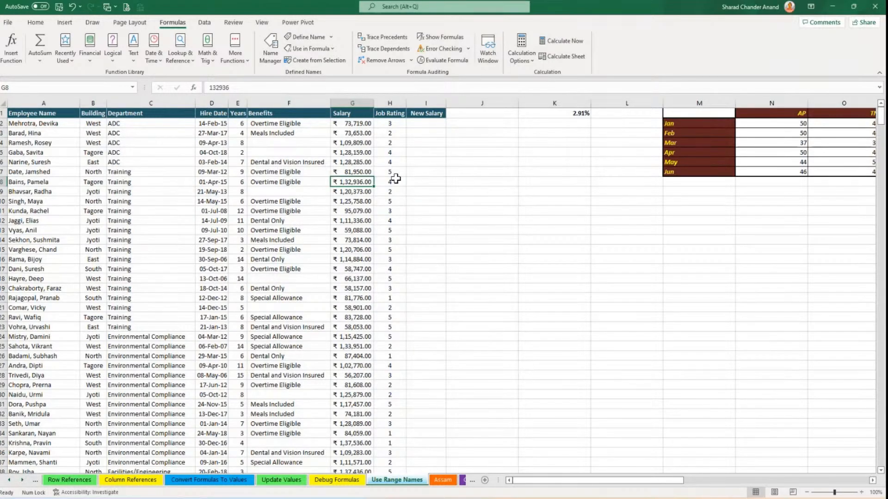
# Widen the Salary, Job Rating and New Salary columns, making New Salary the widest of the three.
pyautogui.moveTo(446, 103); pyautogui.dragTo(383, 103)
pyautogui.click(464, 172)
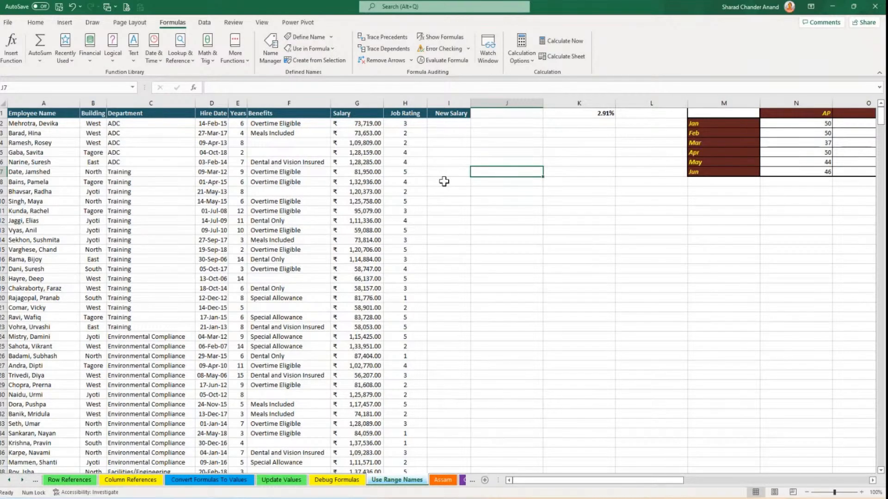
pyautogui.moveTo(470, 102); pyautogui.dragTo(517, 105)
# Enter the formula =G2*$K$1+G2 in cell I2 of the New Salary column.
pyautogui.click(451, 123)
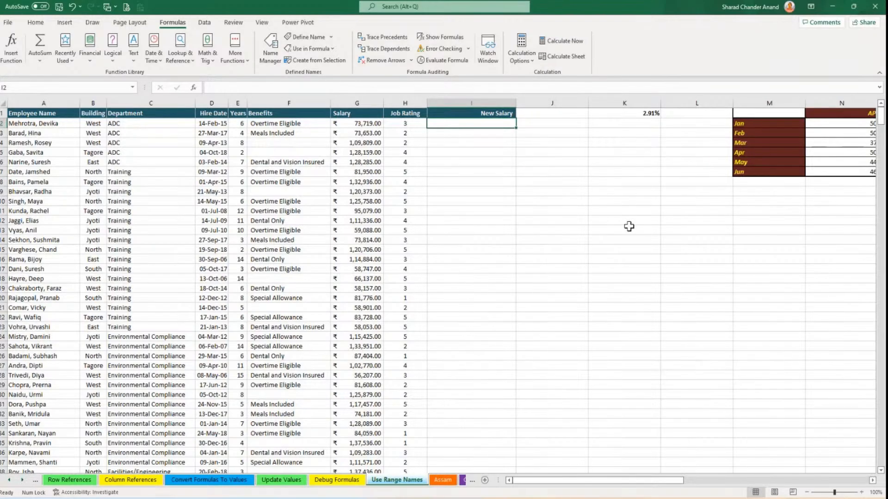
pyautogui.write('=')
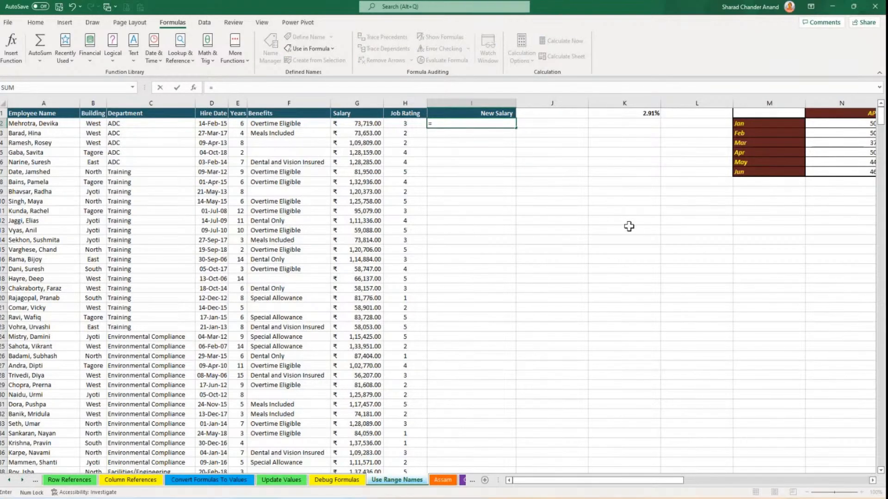
pyautogui.press('Left')
pyautogui.press('Left')
pyautogui.write('*')
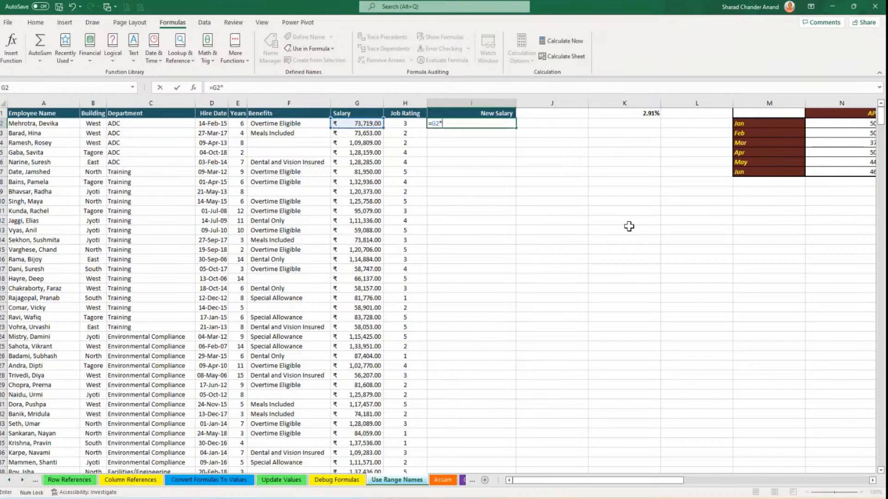
pyautogui.click(607, 116)
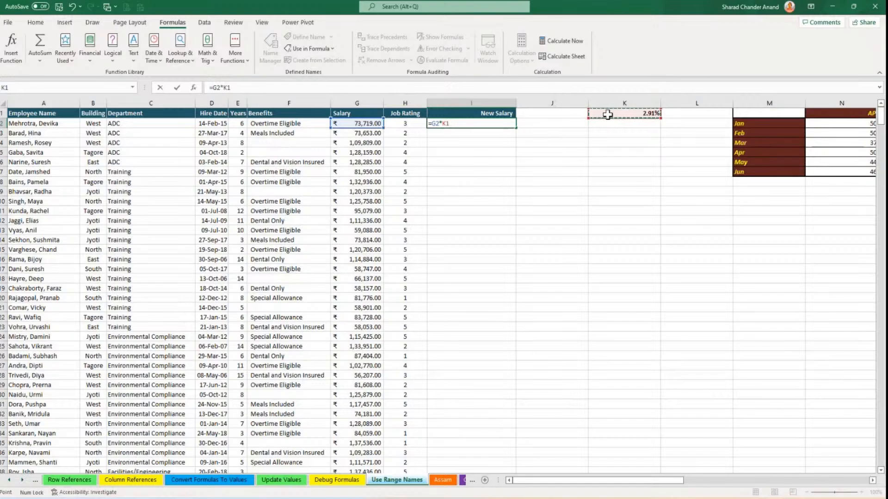
pyautogui.press('F4')
pyautogui.write('+')
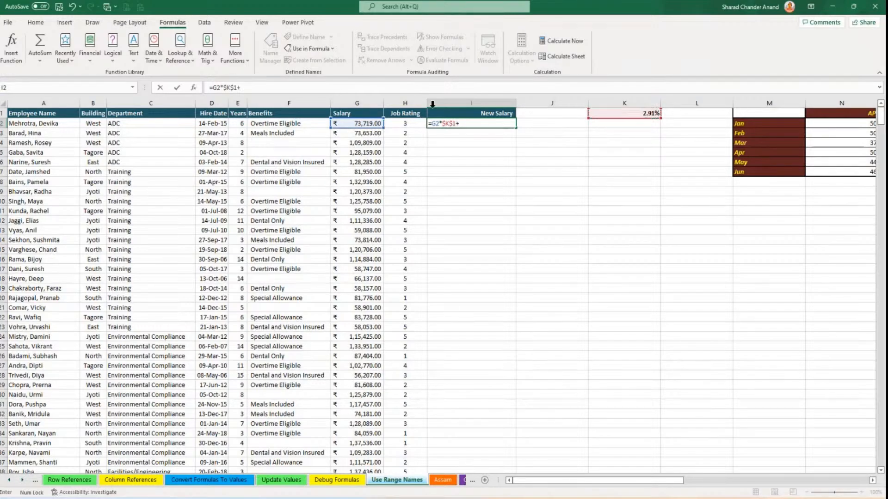
pyautogui.click(368, 125)
pyautogui.press('Return')
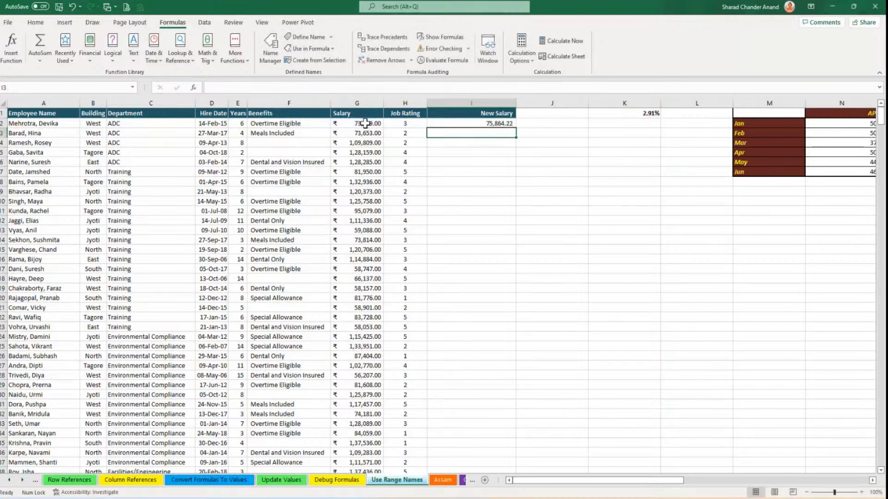
# Review I2's formula in the enlarged view, fill it down the New Salary column, and check its references again.
pyautogui.scroll(5, 391, 367)
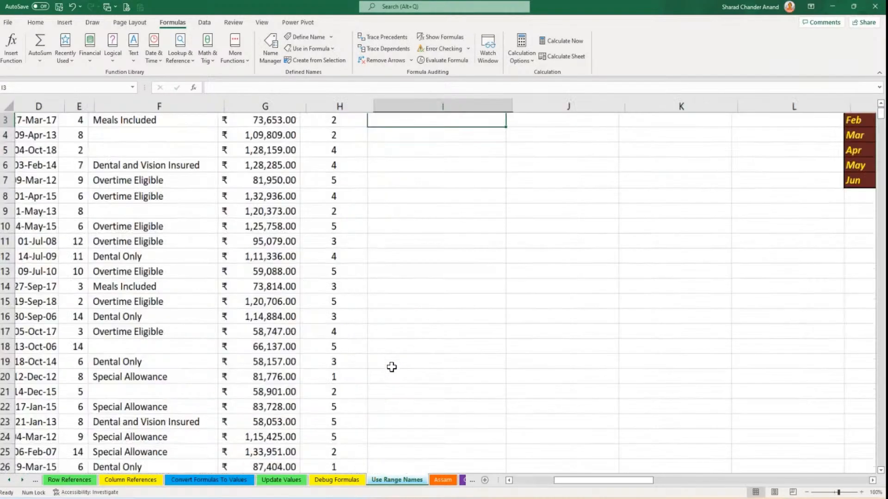
pyautogui.scroll(3, 398, 361)
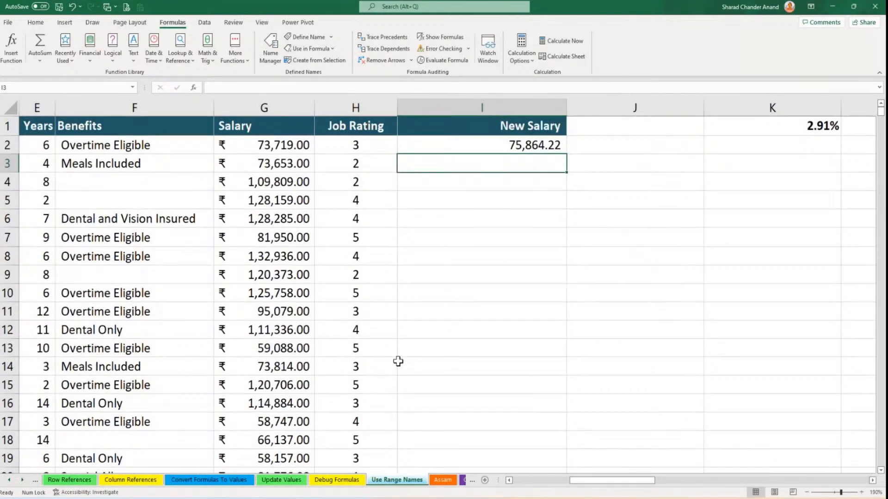
pyautogui.moveTo(630, 481); pyautogui.dragTo(659, 481)
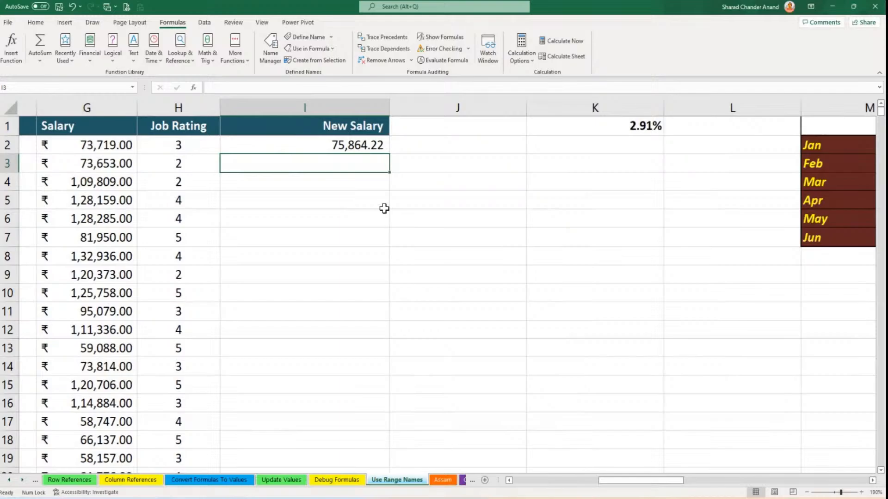
pyautogui.doubleClick(321, 146)
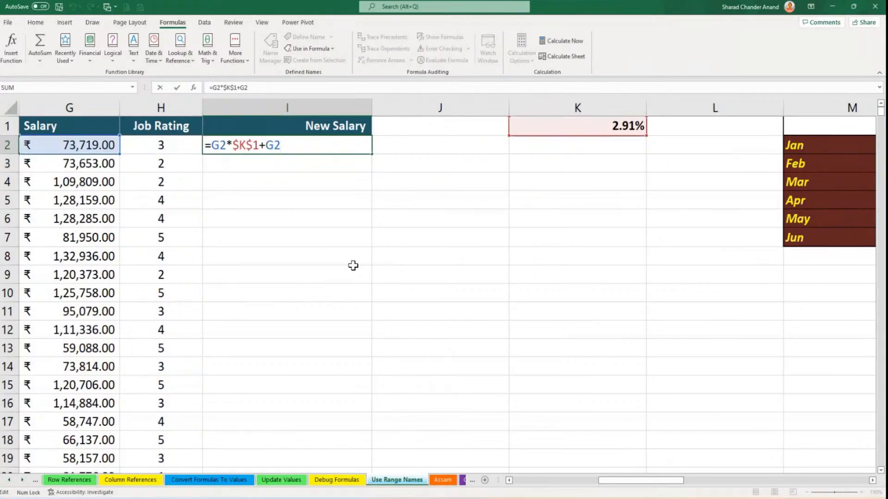
pyautogui.press('Escape')
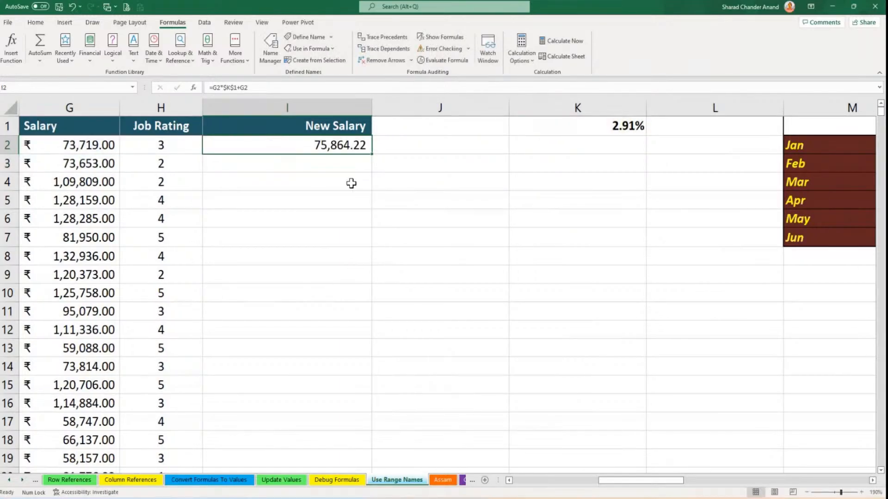
pyautogui.doubleClick(372, 153)
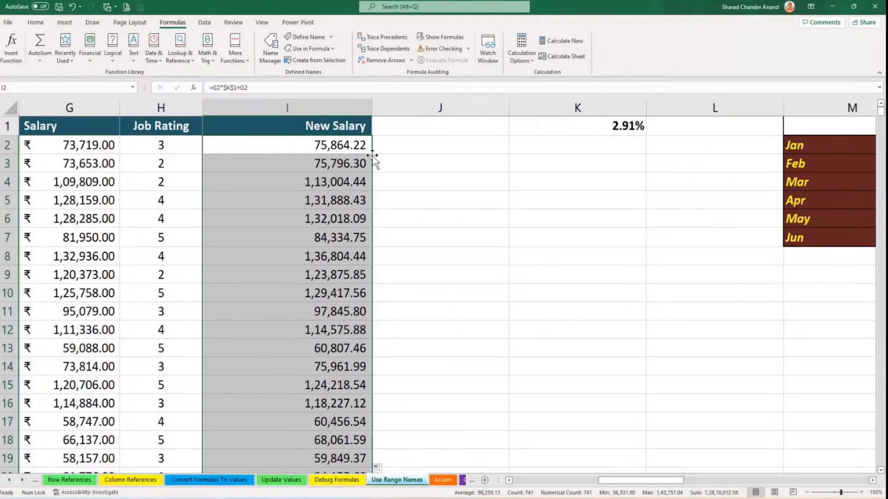
pyautogui.doubleClick(250, 145)
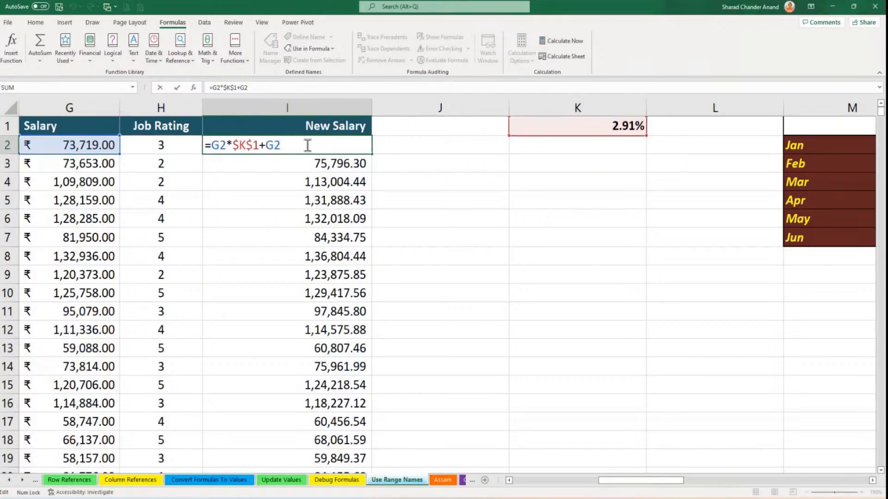
pyautogui.hotkey('ctrl', 'Return')
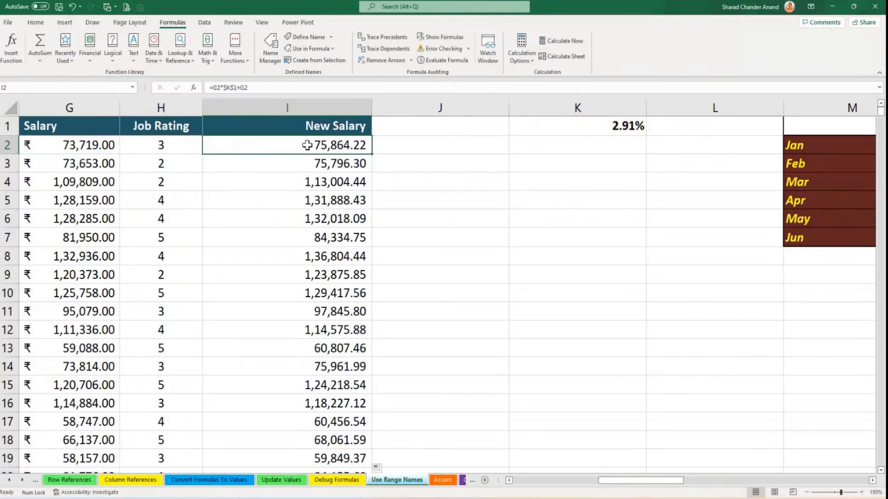
# Clear all New Salary formulas from I2 to the end of the column.
pyautogui.click(564, 126)
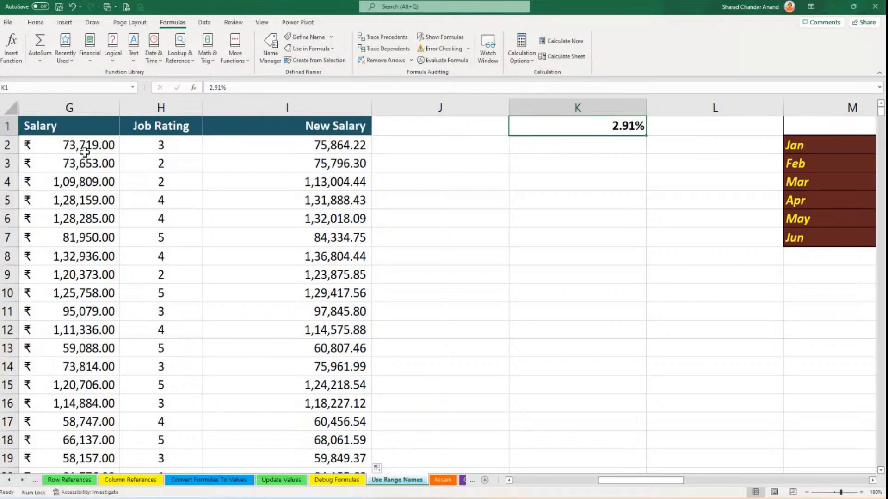
pyautogui.click(271, 151)
pyautogui.hotkey('ctrl', 'shift', 'Down')
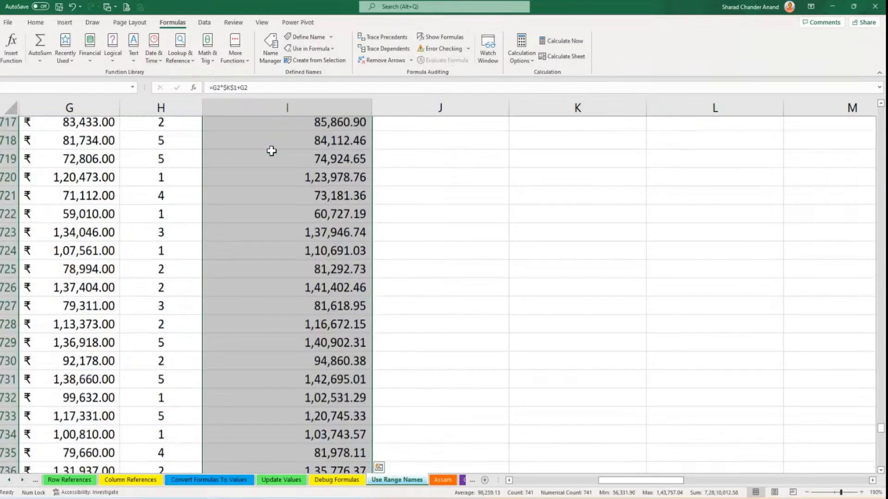
pyautogui.press('Delete')
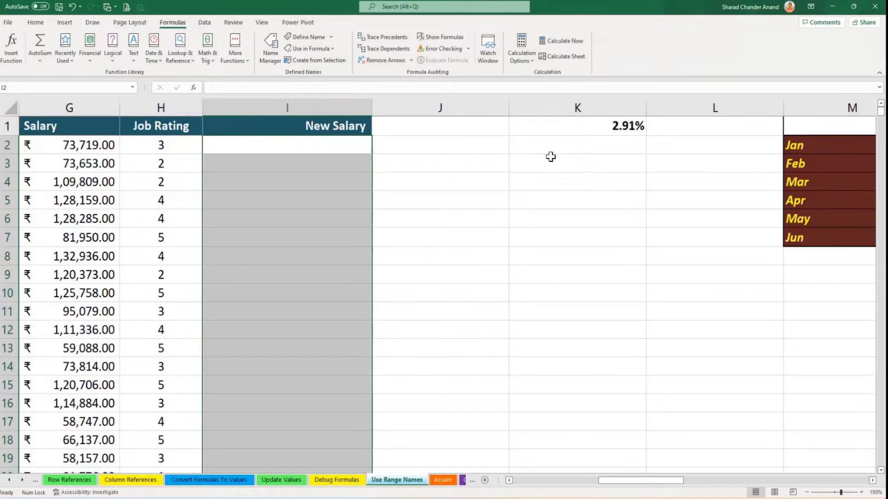
# Open and cancel the New Name dialog for cell K1, and assign the name PCT_INC to the cell directly.
pyautogui.click(577, 201)
pyautogui.click(581, 122)
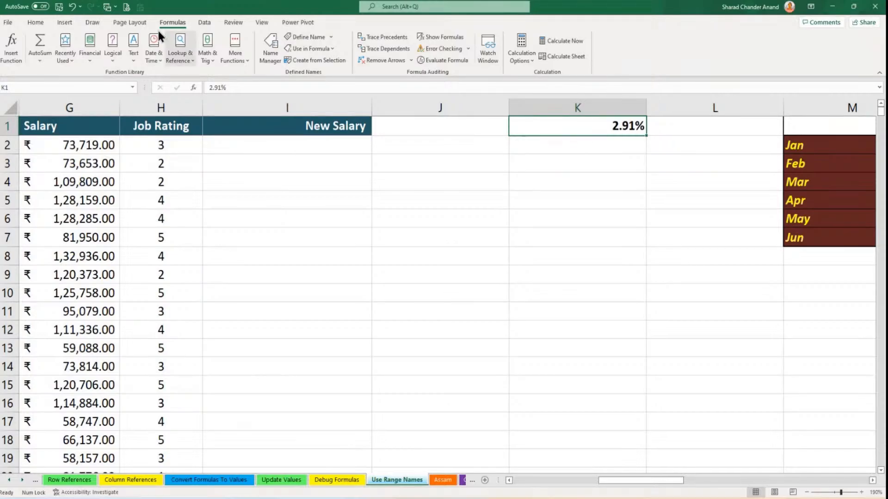
pyautogui.click(299, 40)
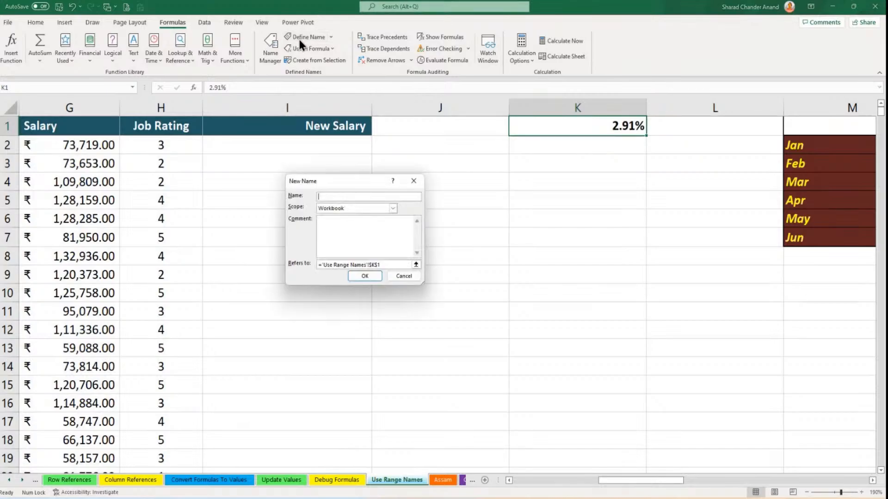
pyautogui.click(404, 276)
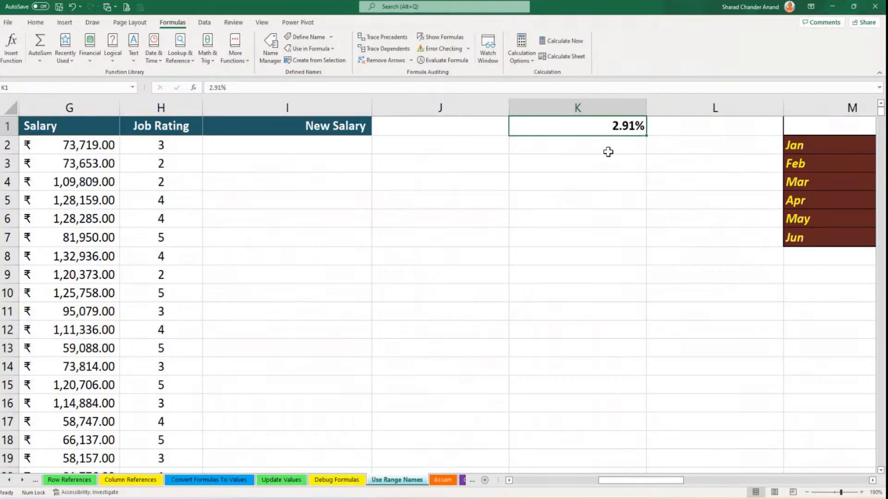
pyautogui.click(62, 88)
pyautogui.press('capslock')
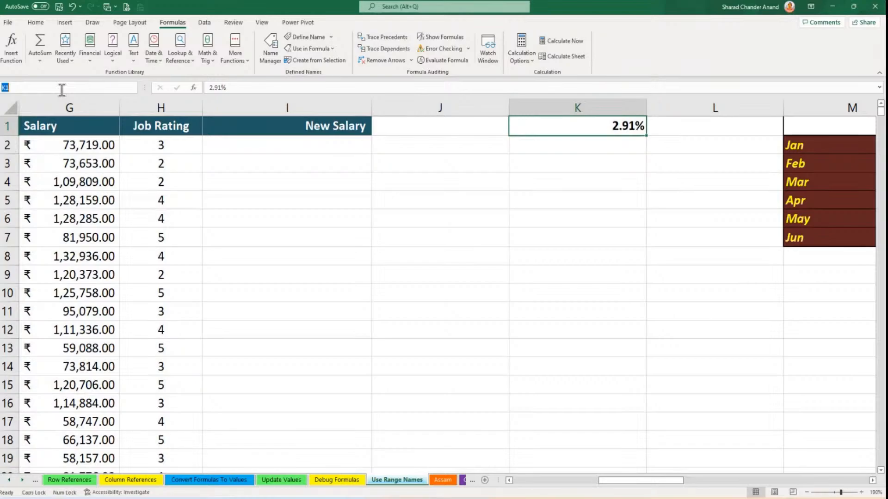
pyautogui.write('PCT_INC')
pyautogui.press('Return')
# Move between K1 and its neighbouring cells to check which cell carries the range name.
pyautogui.press('Left')
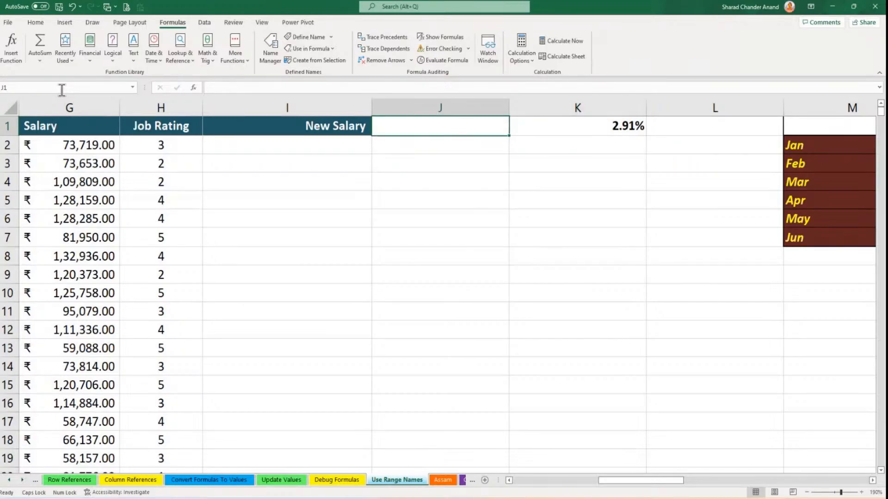
pyautogui.press('Right')
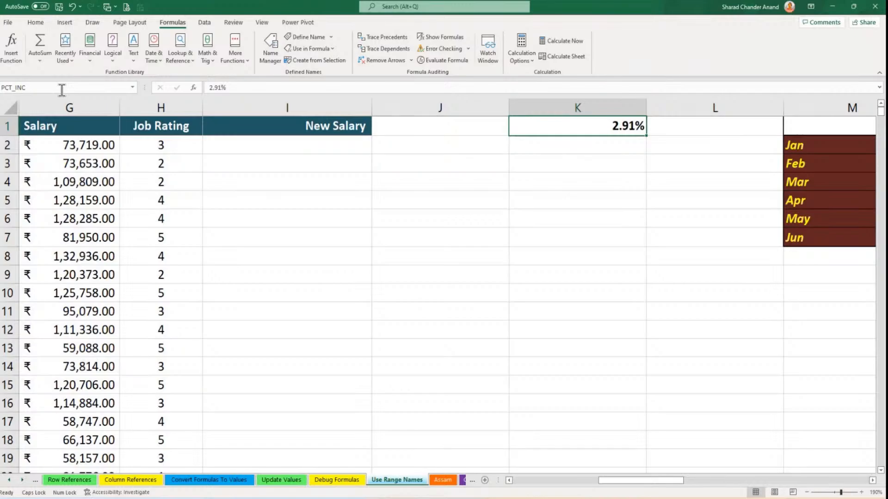
pyautogui.press('Right')
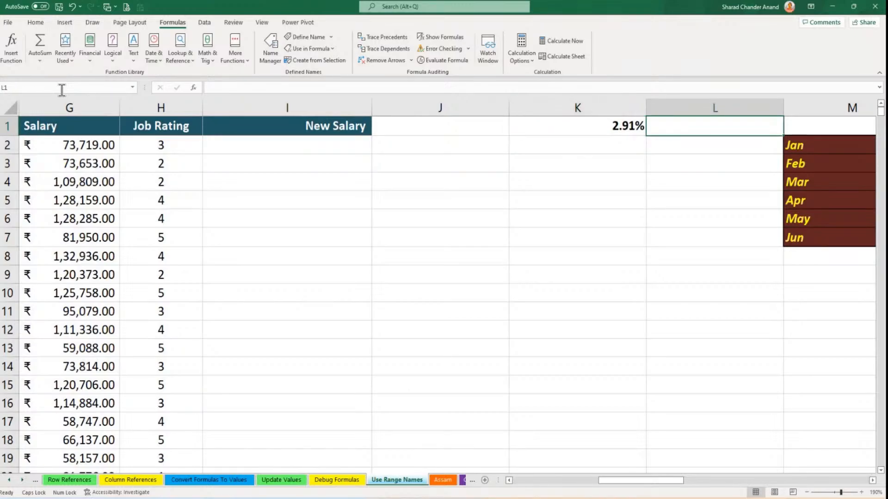
pyautogui.press('Left')
pyautogui.press('Left')
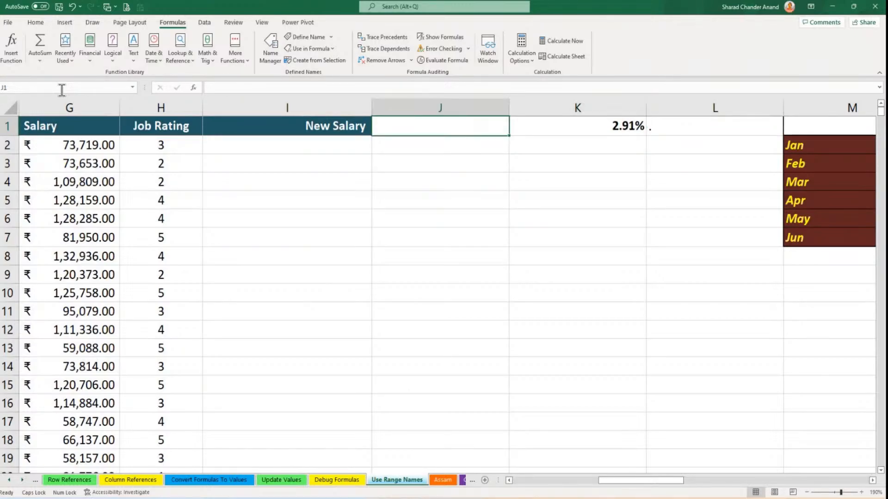
pyautogui.press('Down')
pyautogui.press('Right')
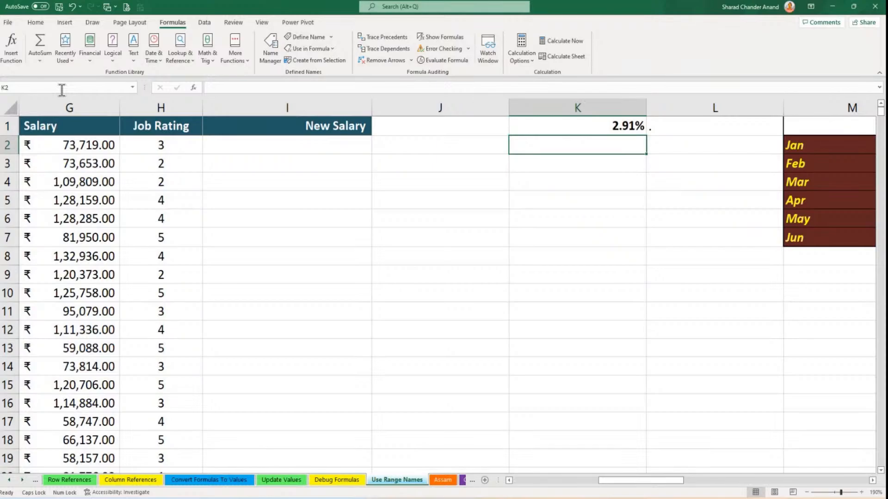
pyautogui.press('Up')
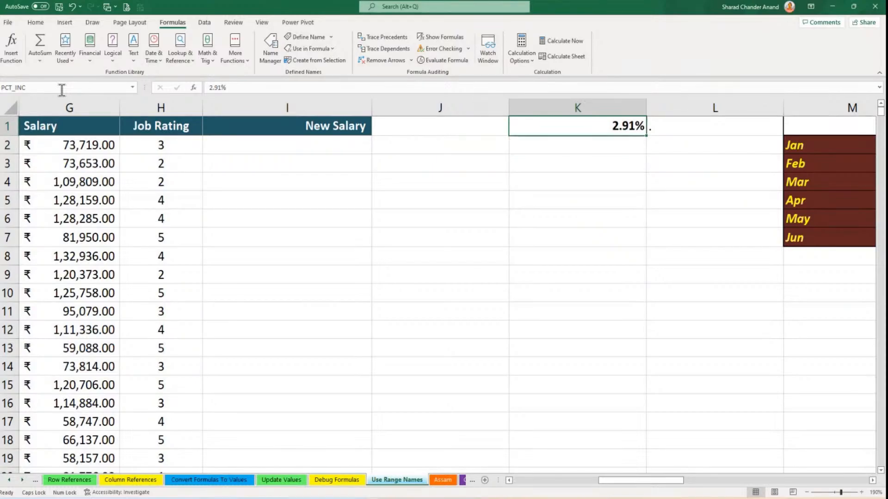
pyautogui.press('Left')
pyautogui.press('Left')
pyautogui.press('Left')
pyautogui.press('Right')
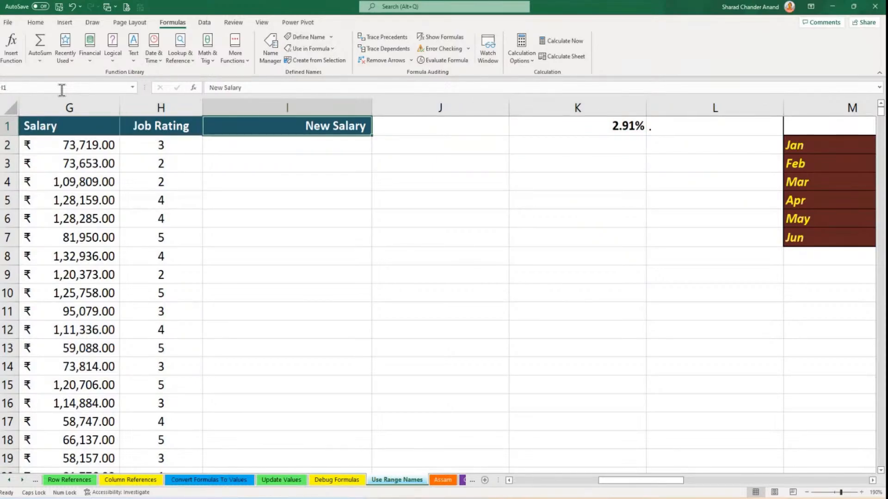
# Enter =G2*PCT_INC+G2 in cell I2 and fill it down the New Salary column.
pyautogui.press('Down')
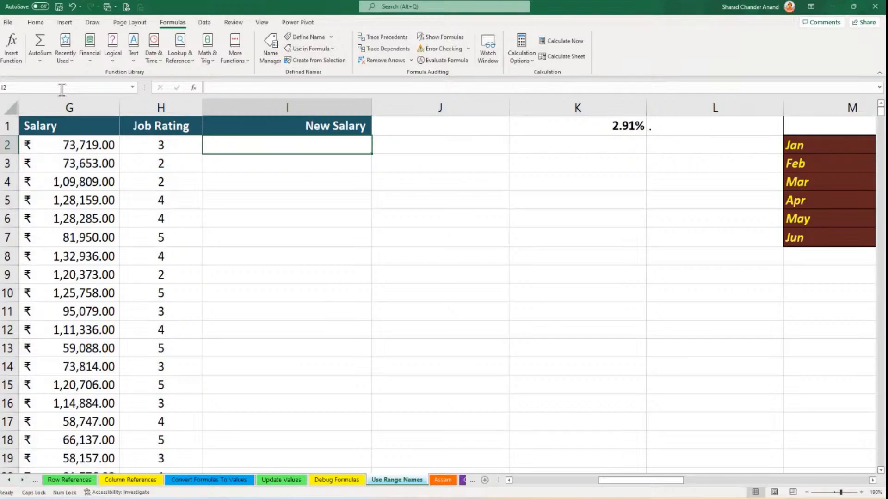
pyautogui.click(510, 481)
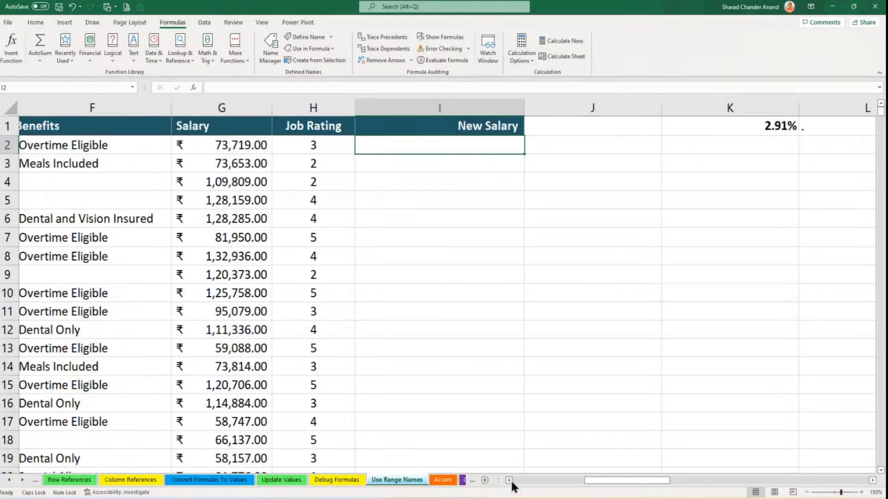
pyautogui.write('=')
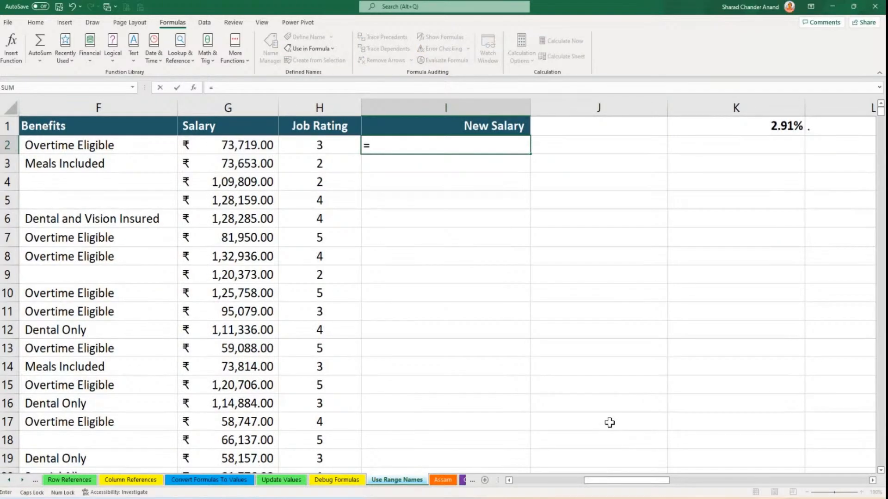
pyautogui.press('Left')
pyautogui.press('Left')
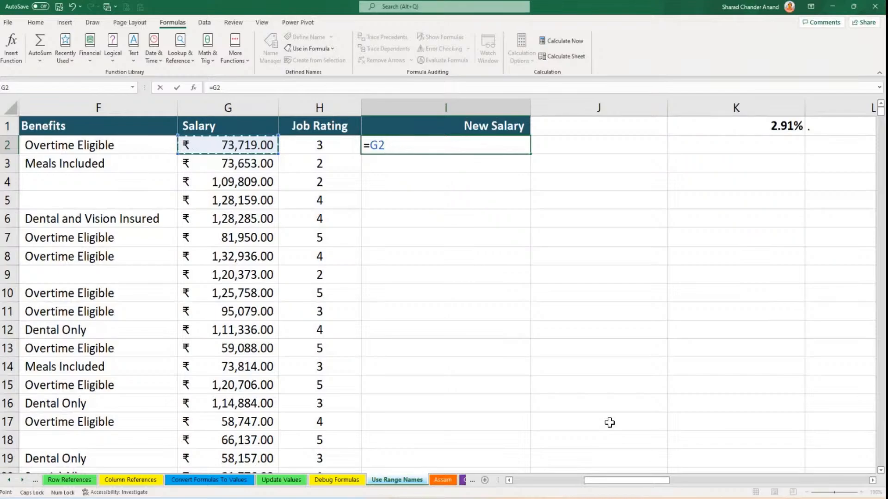
pyautogui.write('*')
pyautogui.write('PCT')
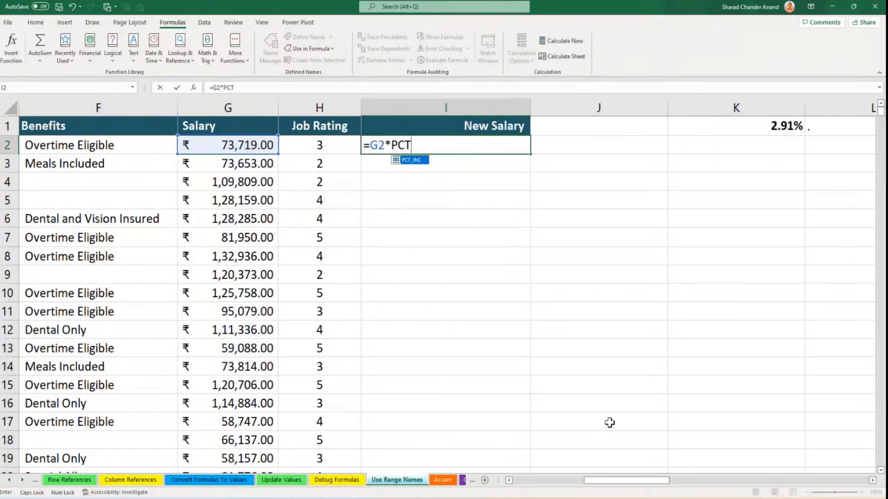
pyautogui.press('Tab')
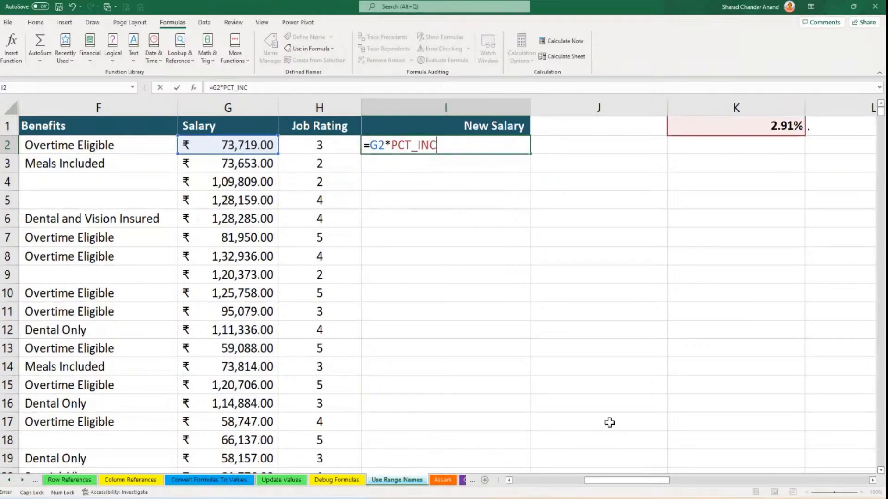
pyautogui.write('+')
pyautogui.press('Left')
pyautogui.press('Left')
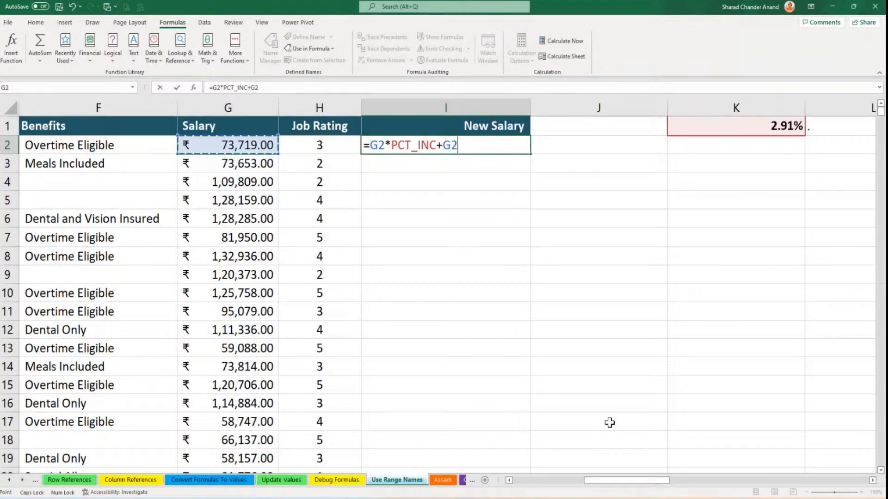
pyautogui.press('Return')
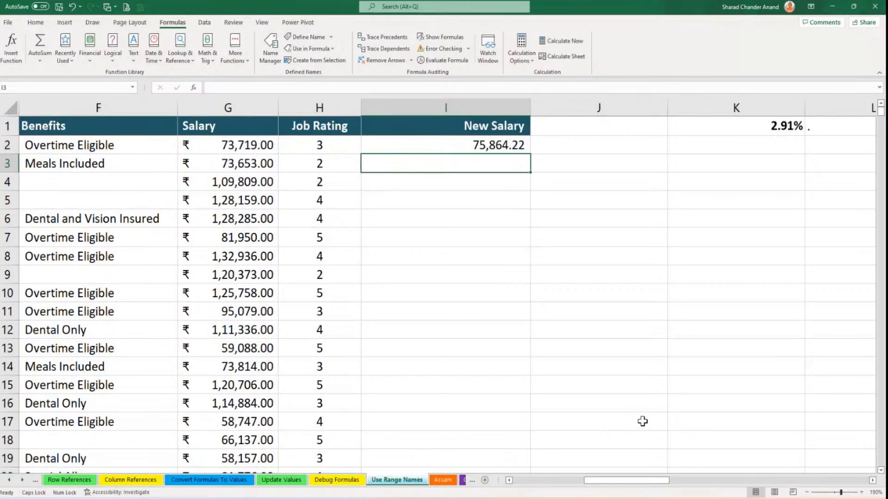
pyautogui.click(514, 148)
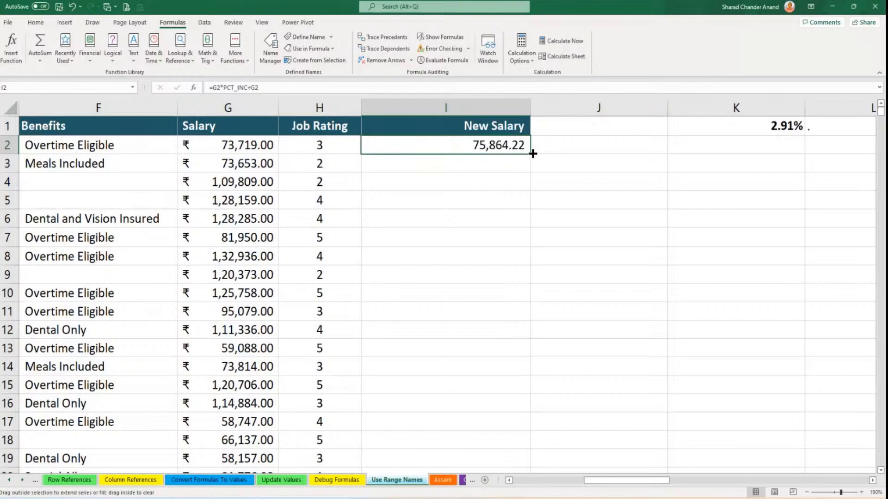
pyautogui.doubleClick(534, 154)
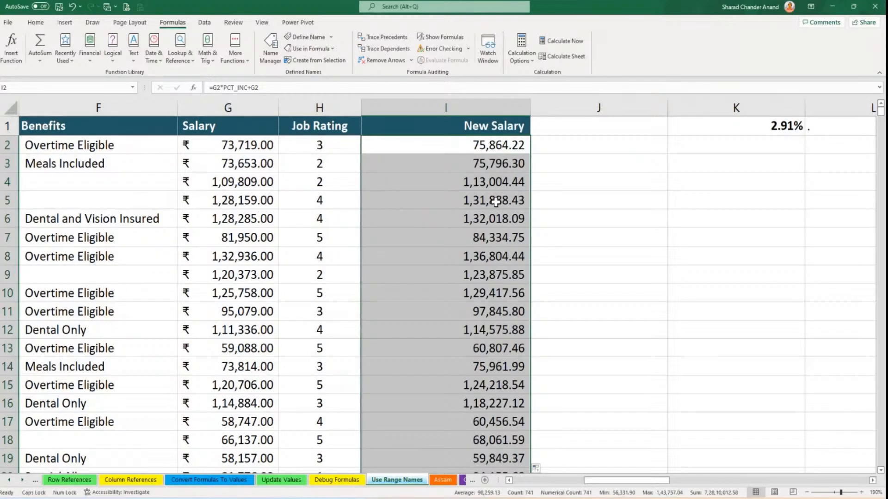
# Check the references in the copied New Salary formulas at I7, I10 and I14.
pyautogui.moveTo(473, 185); pyautogui.dragTo(463, 255)
pyautogui.click(462, 230)
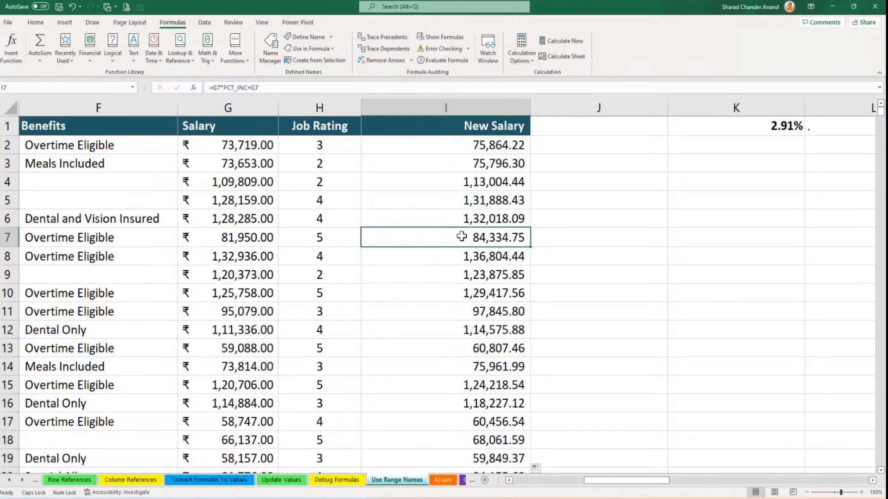
pyautogui.doubleClick(462, 229)
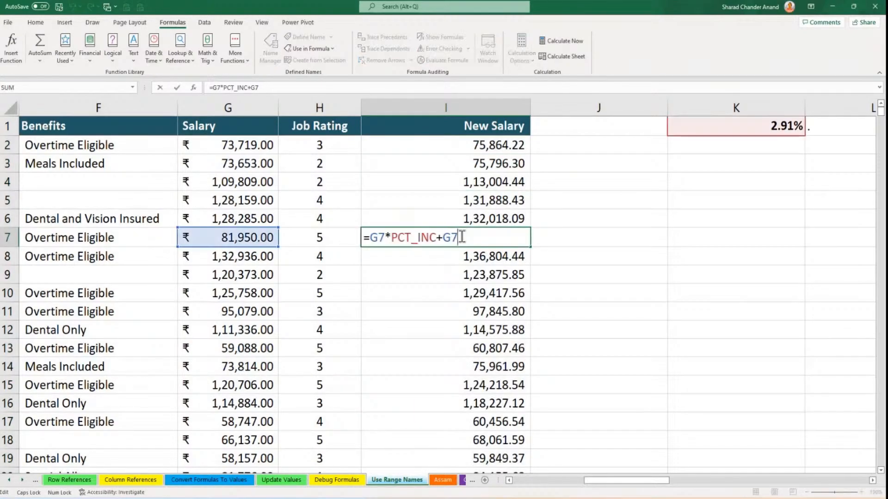
pyautogui.doubleClick(456, 297)
pyautogui.doubleClick(461, 367)
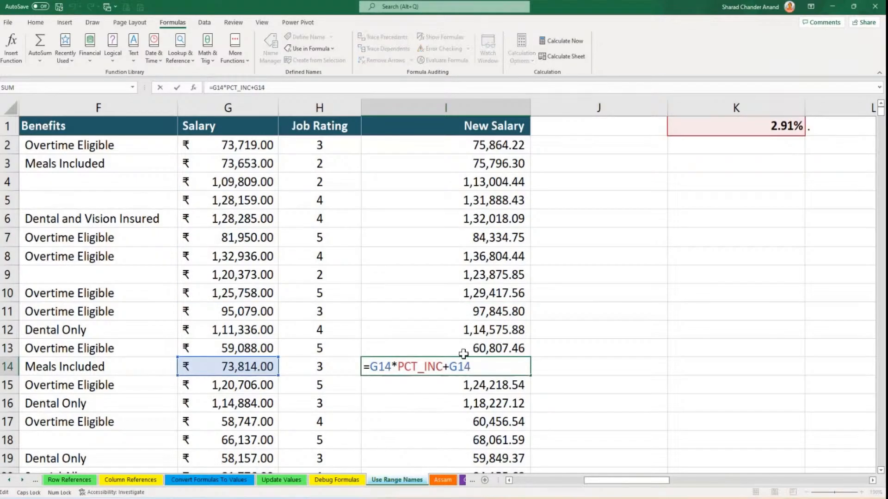
pyautogui.click(464, 238)
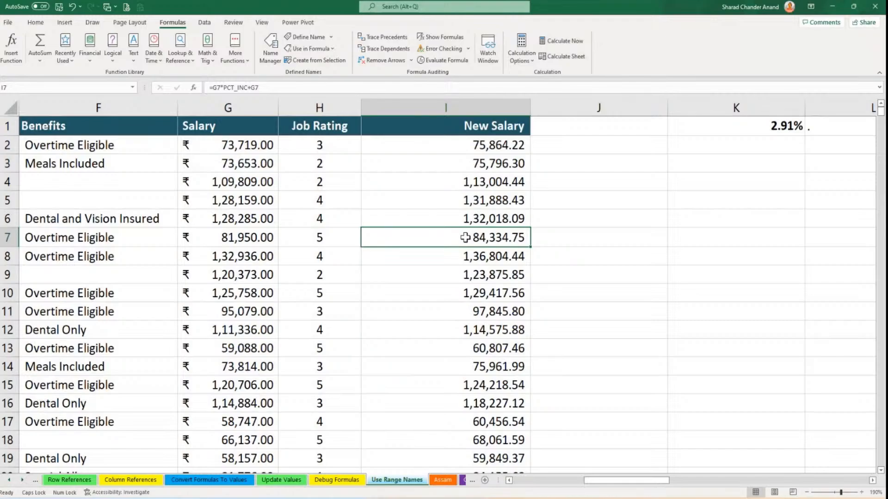
pyautogui.doubleClick(465, 238)
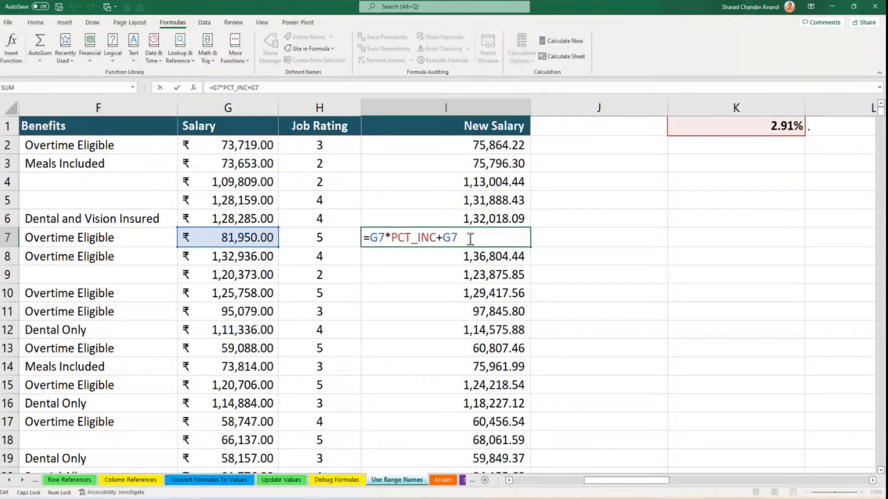
pyautogui.press('Escape')
pyautogui.click(467, 292)
pyautogui.doubleClick(467, 292)
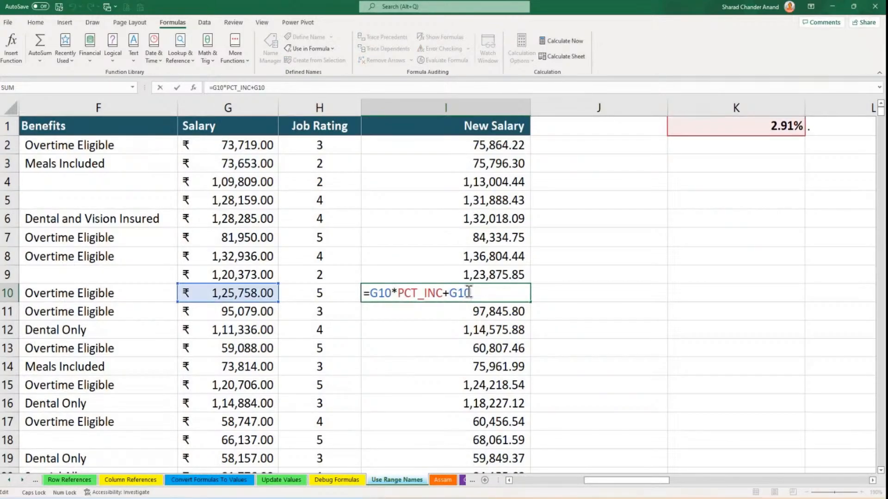
pyautogui.press('Escape')
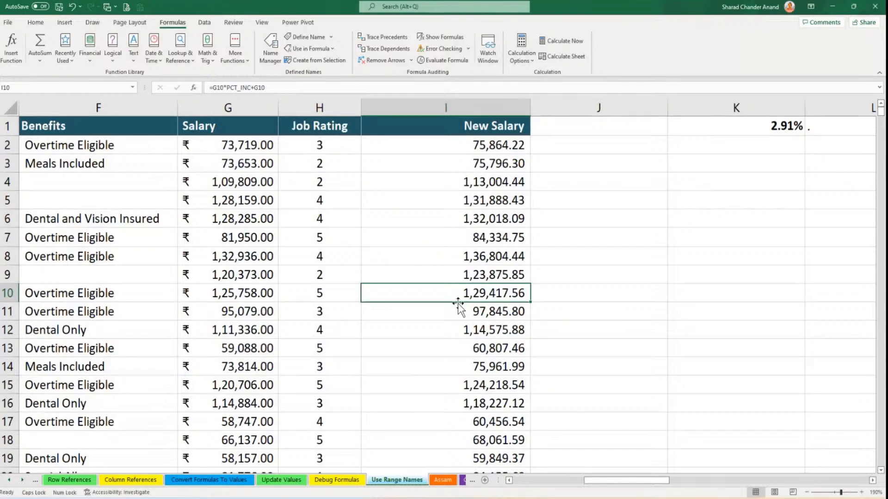
# Jump to the last New Salary cell to check its formula, and return to the column's header.
pyautogui.doubleClick(457, 302)
pyautogui.doubleClick(446, 292)
pyautogui.press('Escape')
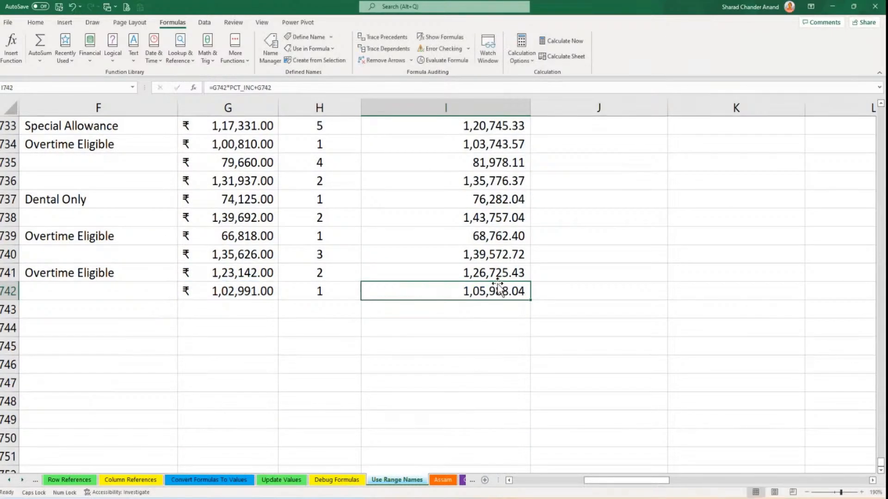
pyautogui.doubleClick(483, 282)
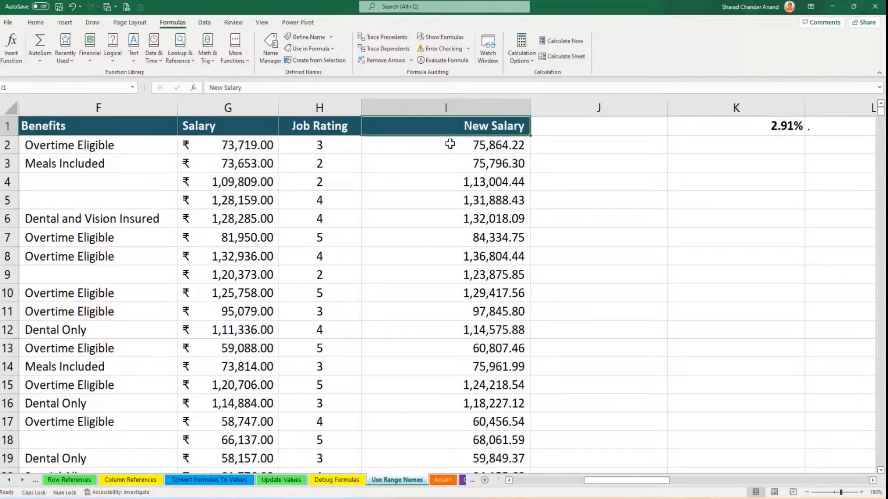
# Clear the New Salary formulas from I2 to the end of the column.
pyautogui.click(475, 146)
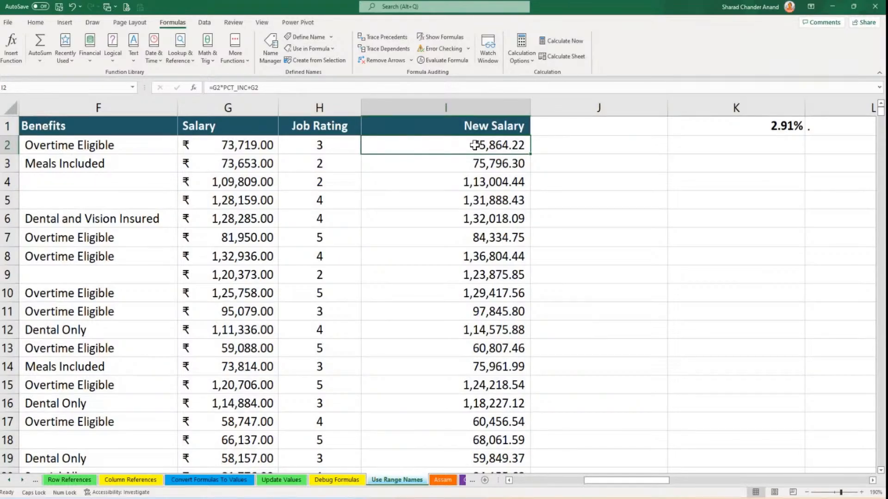
pyautogui.hotkey('ctrl', 'shift', 'Down')
pyautogui.press('Delete')
pyautogui.hotkey('ctrl', 'BackSpace')
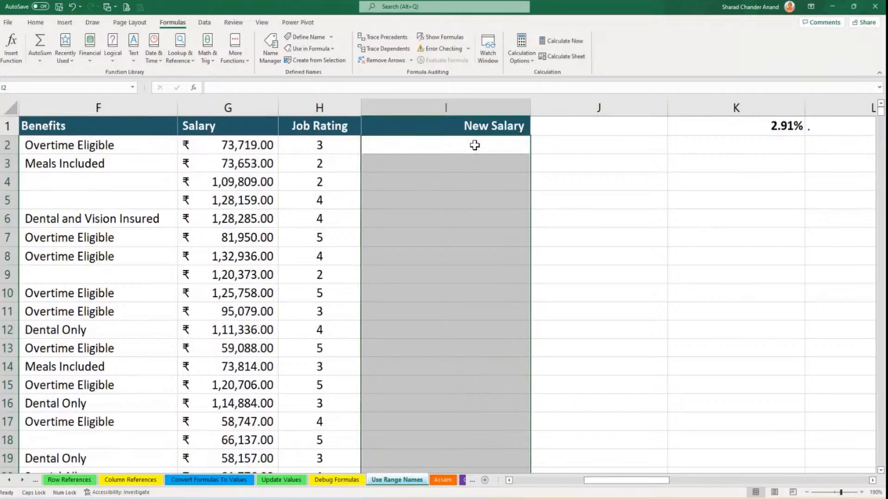
# Begin a formula in I2 with +G2* and insert the range name PCT_INC from the Paste Name list.
pyautogui.click(475, 145)
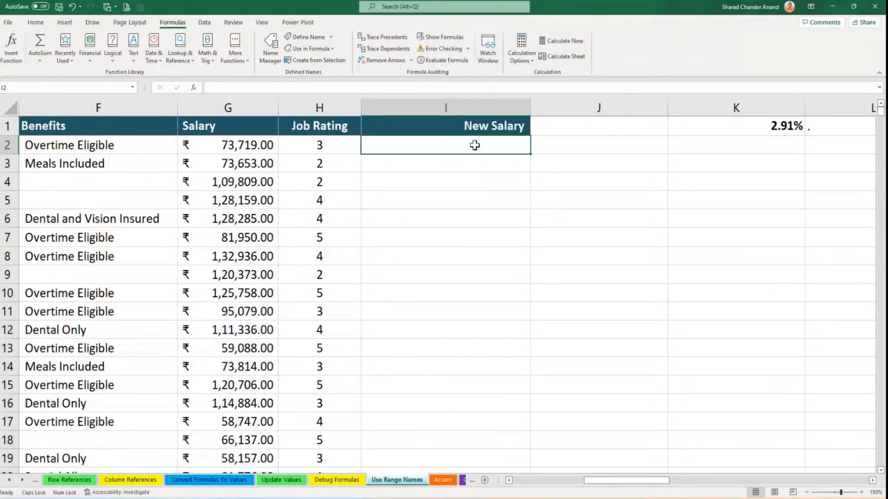
pyautogui.write('+')
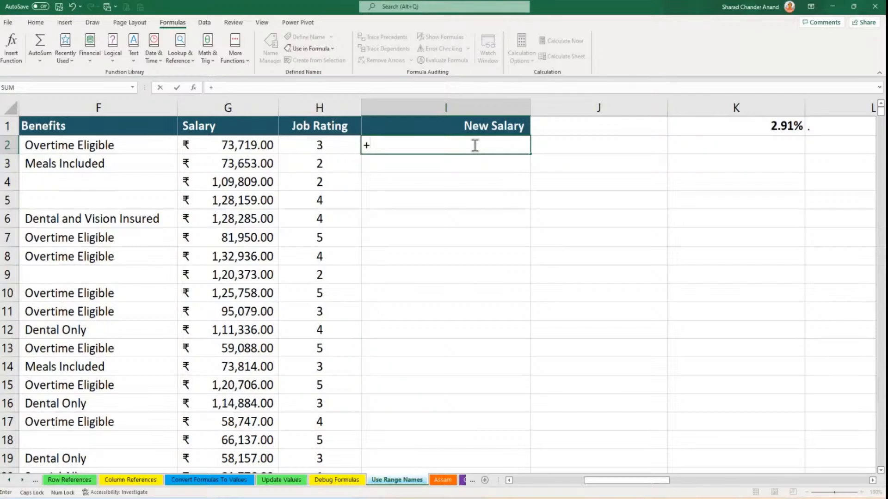
pyautogui.press('Left')
pyautogui.press('Left')
pyautogui.write('*')
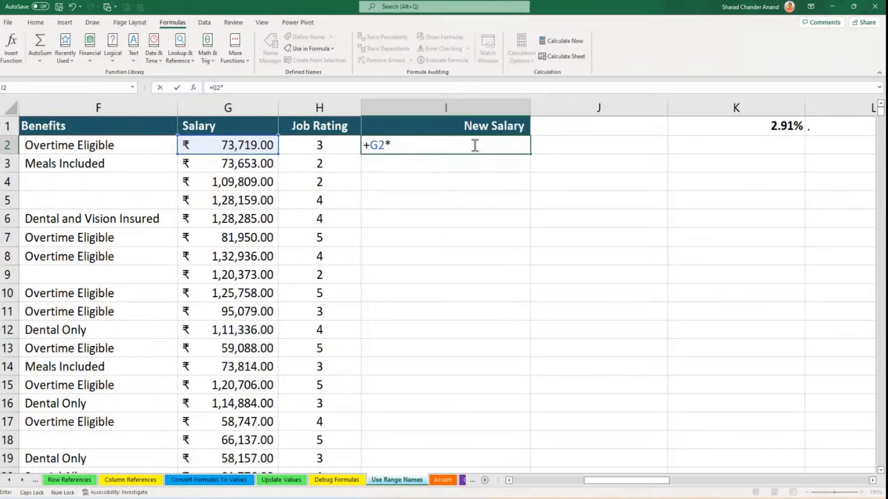
pyautogui.press('F3')
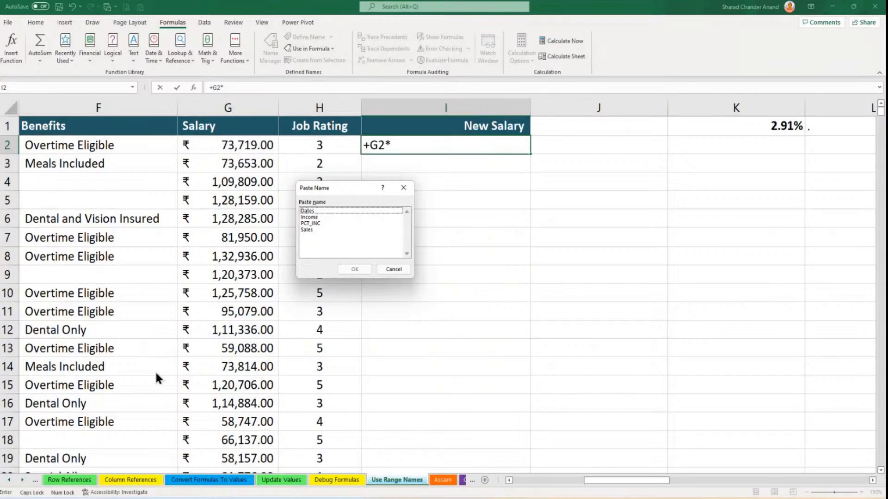
pyautogui.moveTo(343, 190); pyautogui.dragTo(557, 211)
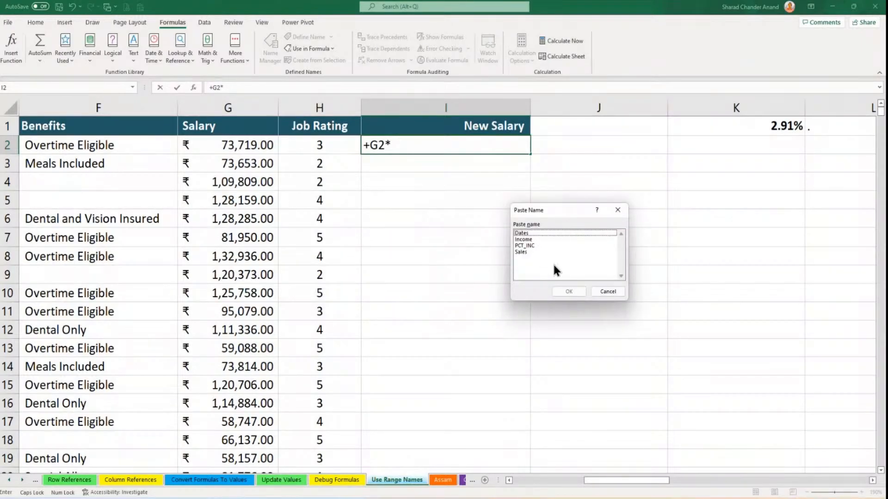
pyautogui.click(536, 246)
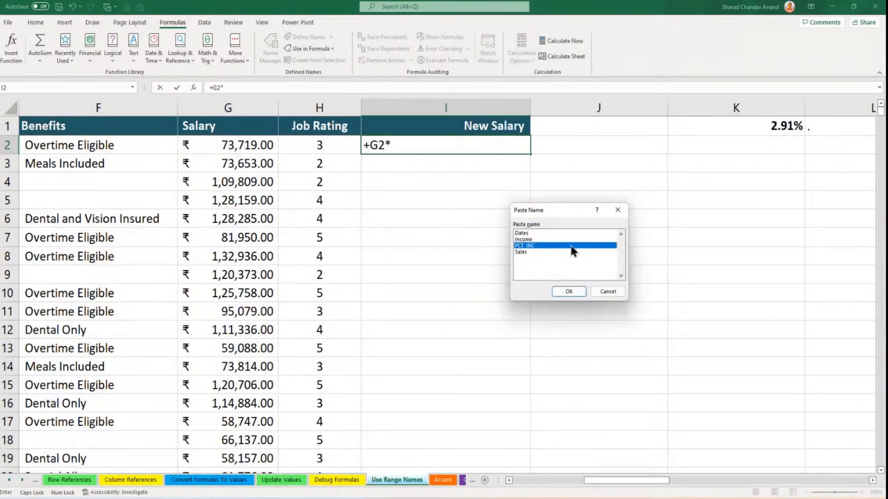
pyautogui.doubleClick(546, 246)
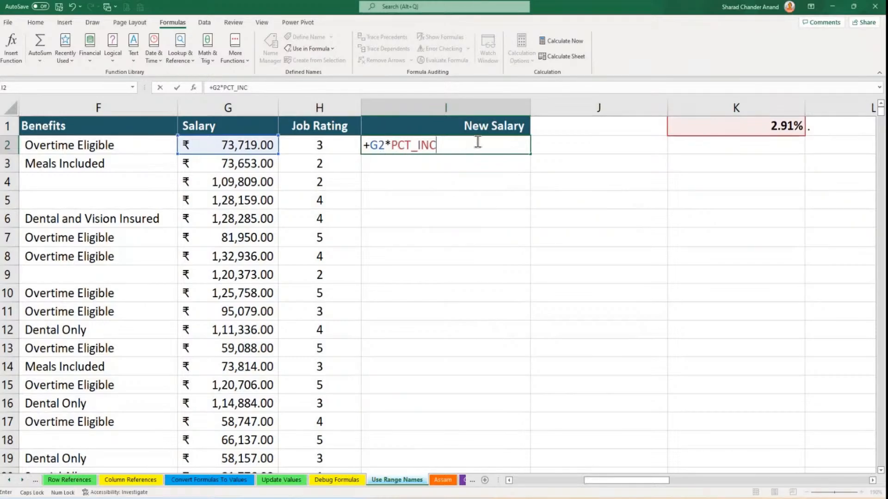
# Complete the I2 formula by adding G2, and fill it down the New Salary column.
pyautogui.write('+')
pyautogui.click(274, 140)
pyautogui.press('Return')
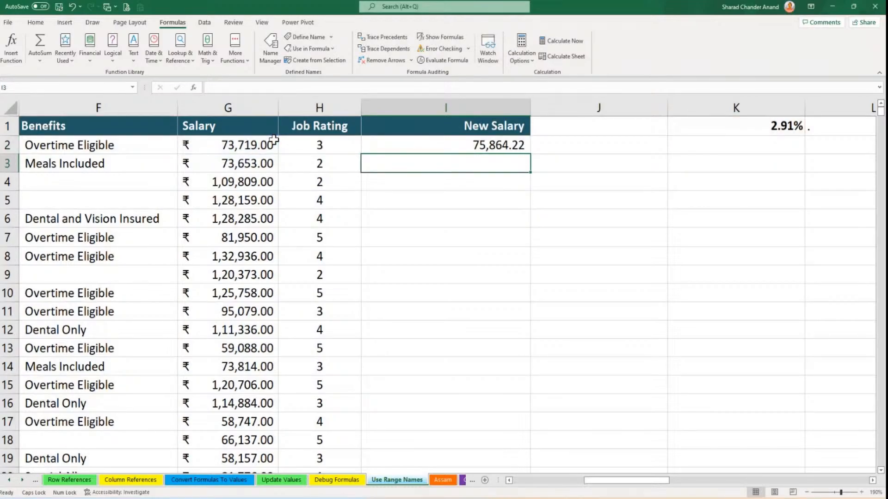
pyautogui.click(503, 152)
pyautogui.doubleClick(532, 156)
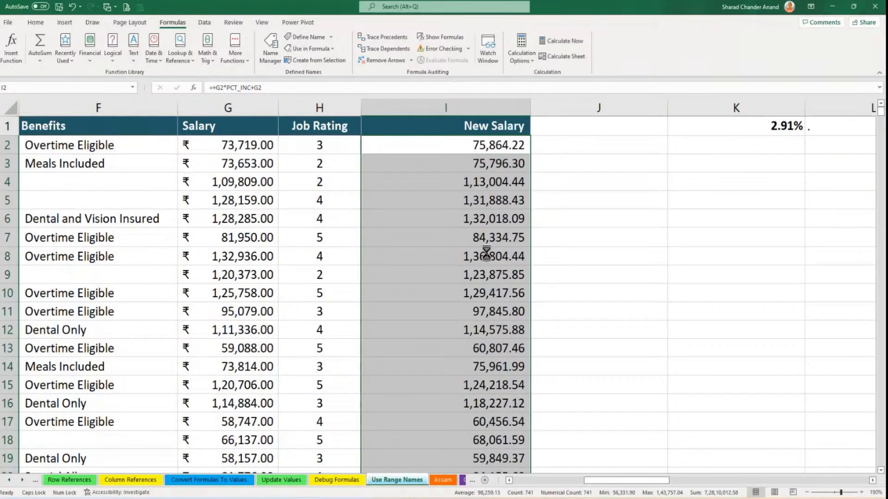
# Autofit the columns of the two monthly tables, Jan to Jun and Jul to Dec, and deselect them.
pyautogui.scroll(-4, 486, 253)
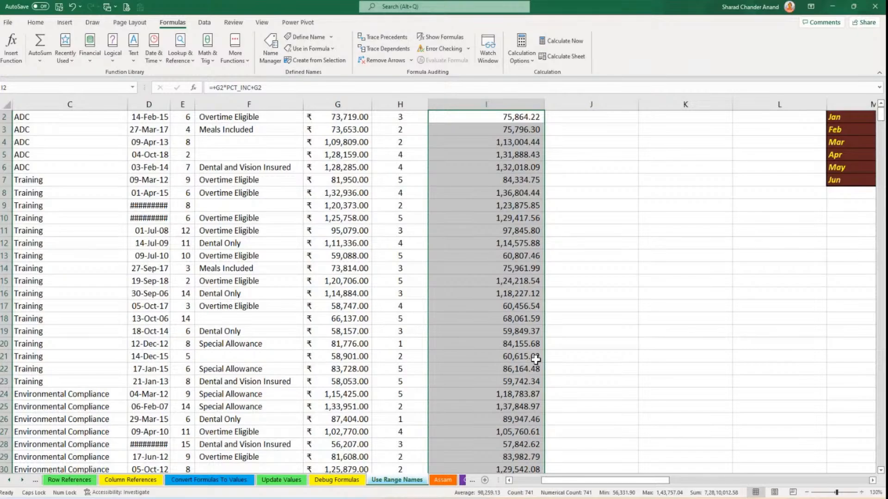
pyautogui.press('XF86MonBrightnessUp')
pyautogui.press('XF86MonBrightnessUp')
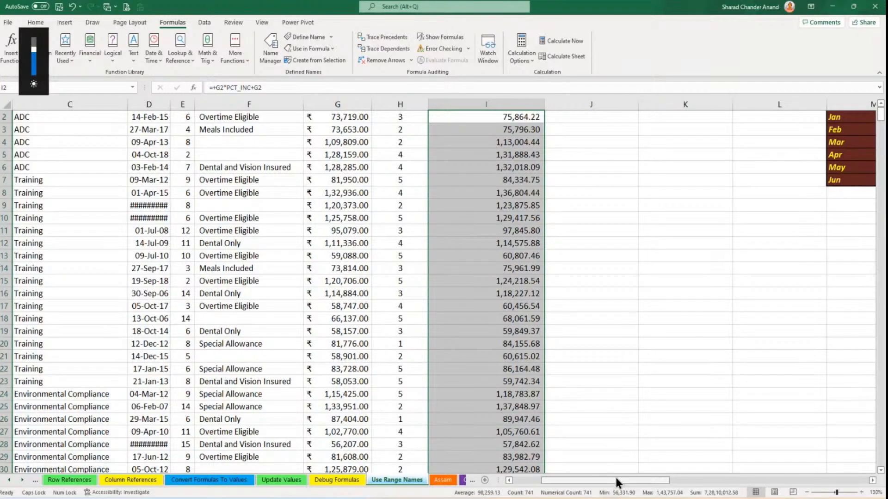
pyautogui.moveTo(617, 483); pyautogui.dragTo(732, 489)
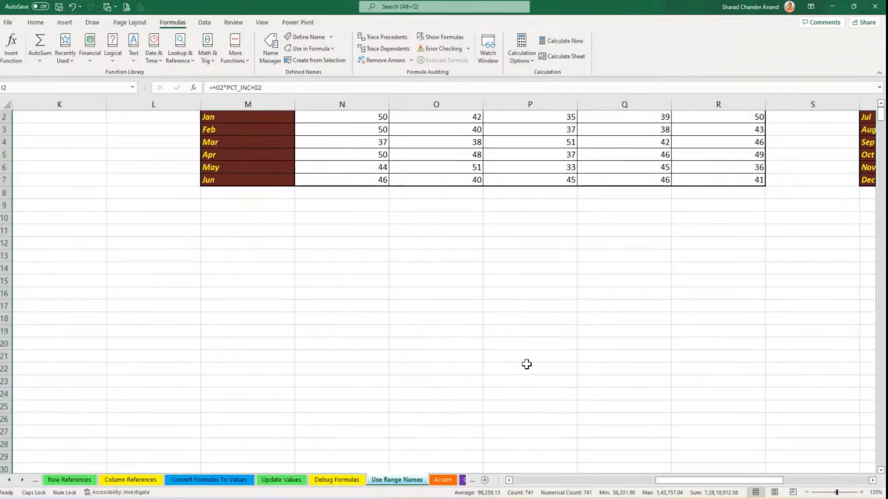
pyautogui.scroll(1, 526, 364)
pyautogui.keyDown('ctrl'); pyautogui.scroll(-1, 526, 365); pyautogui.keyUp('ctrl')
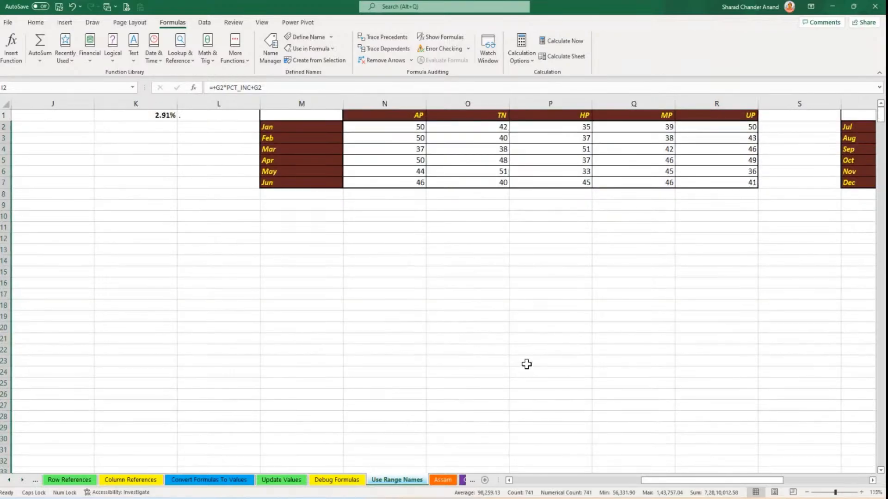
pyautogui.moveTo(313, 102); pyautogui.dragTo(703, 121)
pyautogui.doubleClick(509, 104)
pyautogui.click(473, 301)
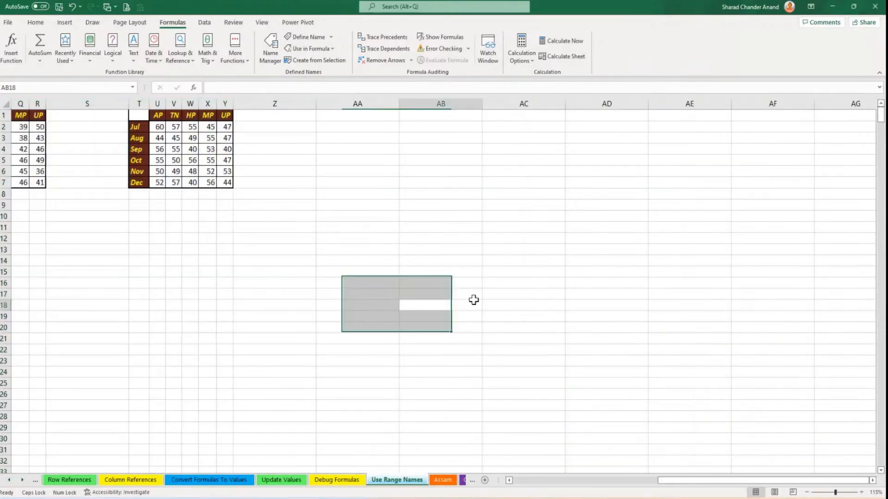
# Name the January to June figures in N2:R7 First_Half_Sales.
pyautogui.moveTo(673, 476); pyautogui.dragTo(611, 475)
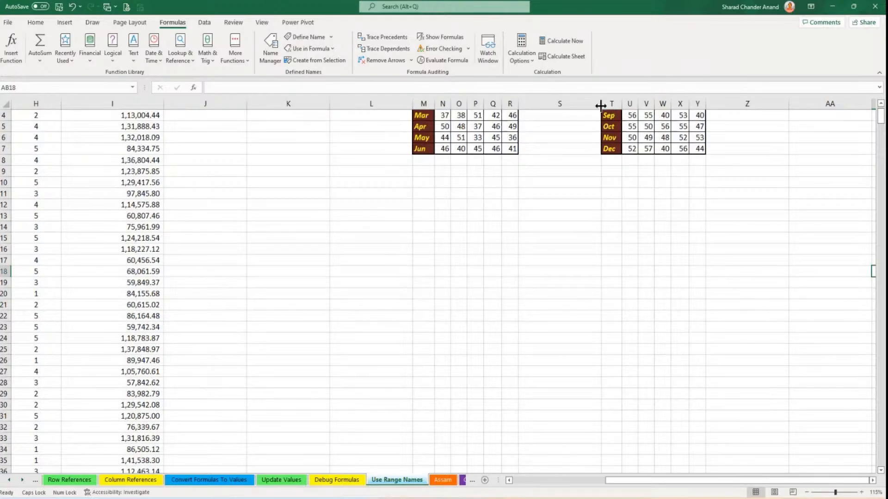
pyautogui.scroll(2, 598, 152)
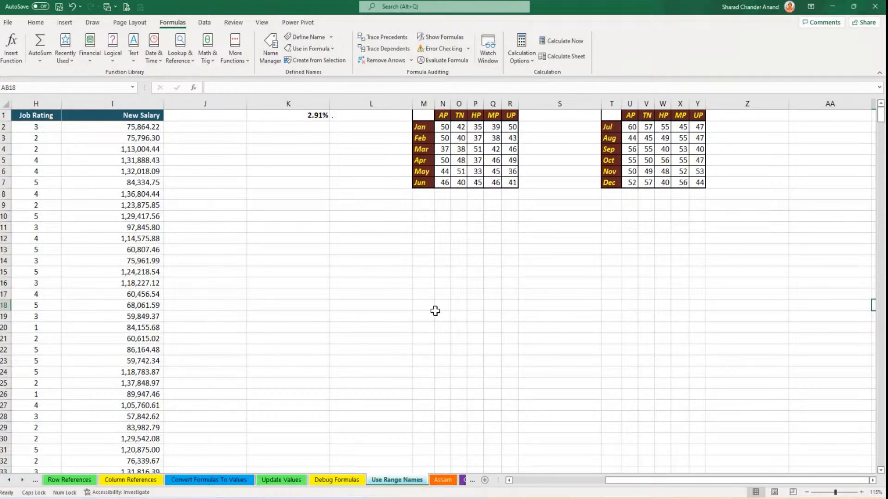
pyautogui.click(458, 248)
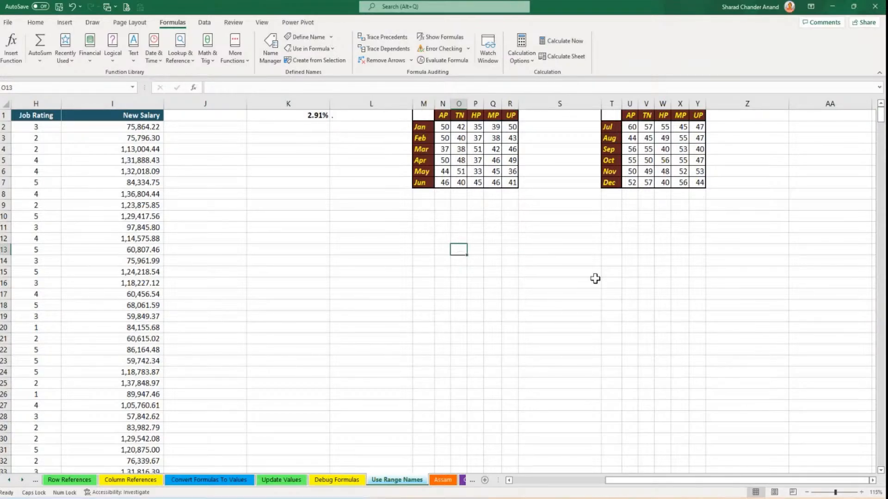
pyautogui.click(551, 227)
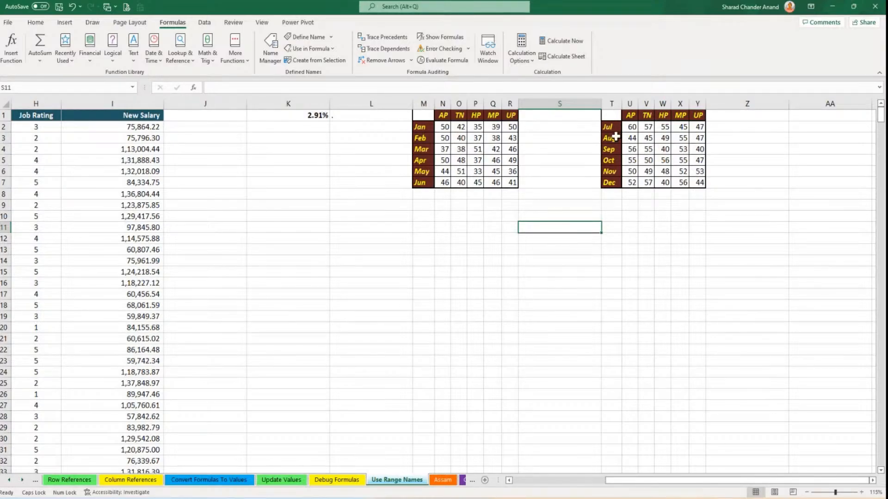
pyautogui.moveTo(444, 126); pyautogui.dragTo(502, 183)
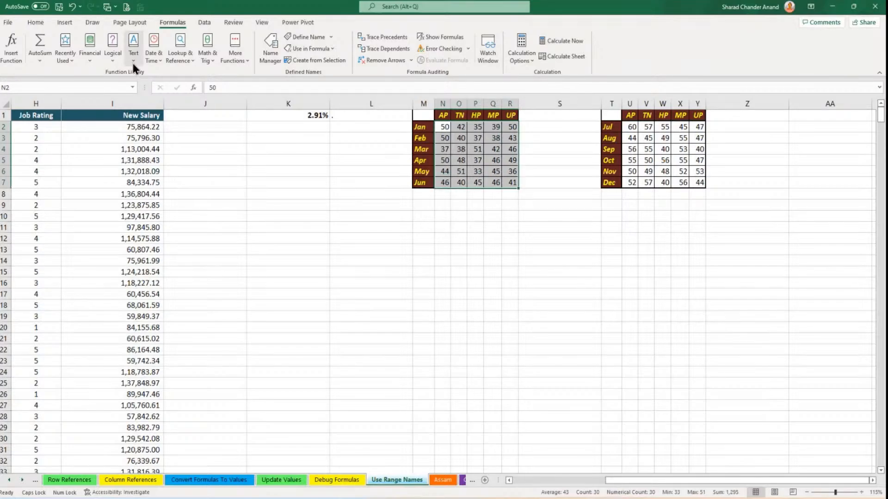
pyautogui.click(80, 88)
pyautogui.write('fIRS')
pyautogui.press('capslock')
pyautogui.press('BackSpace')
pyautogui.press('BackSpace')
pyautogui.press('BackSpace')
pyautogui.press('BackSpace')
pyautogui.write('F')
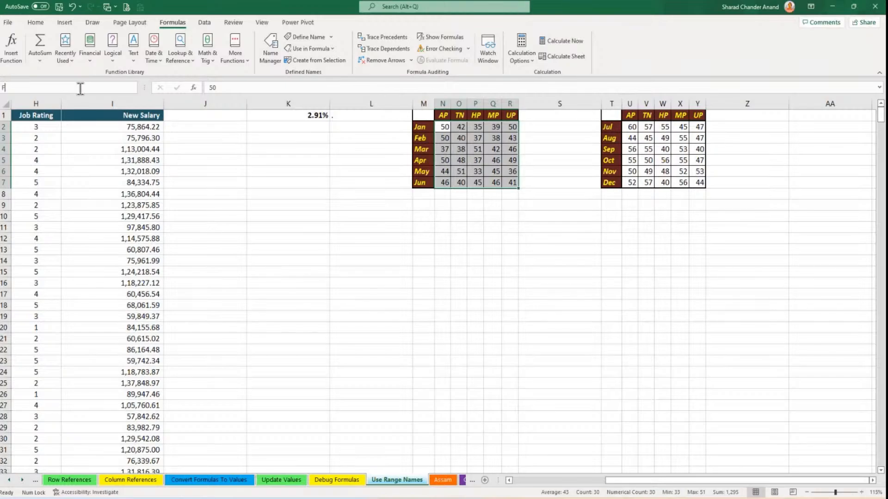
pyautogui.write('irst_Half_Sales')
pyautogui.press('Return')
# Name the July to December figures in U2:Y7 Second_Half_Sales, and select N2:R7 to check its range name.
pyautogui.moveTo(631, 127); pyautogui.dragTo(699, 186)
pyautogui.click(30, 86)
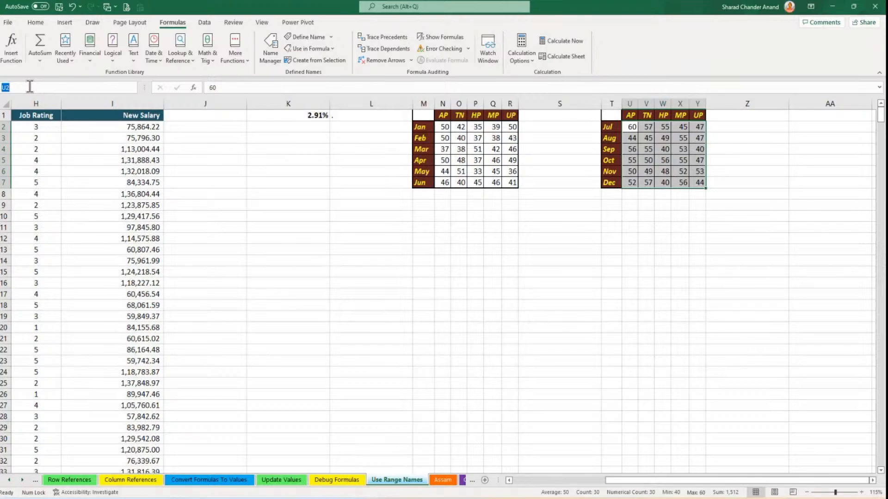
pyautogui.write('Second_Half_Sales')
pyautogui.press('Return')
pyautogui.click(542, 228)
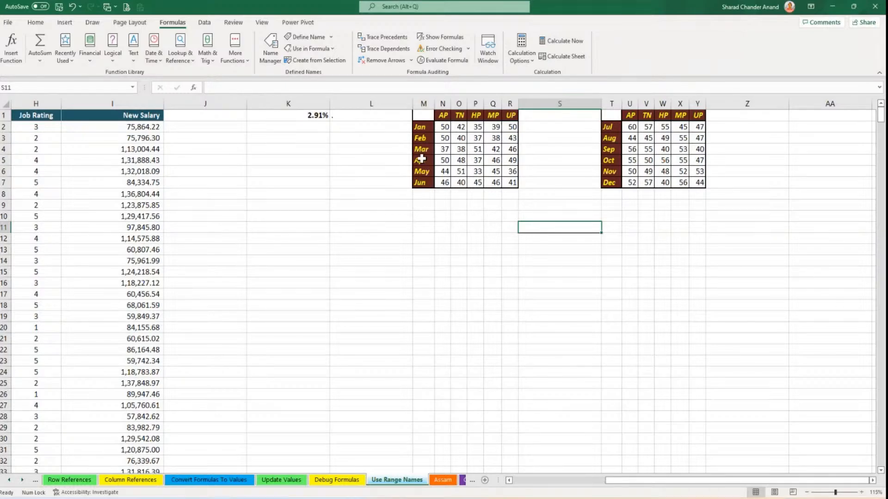
pyautogui.moveTo(442, 125); pyautogui.dragTo(511, 184)
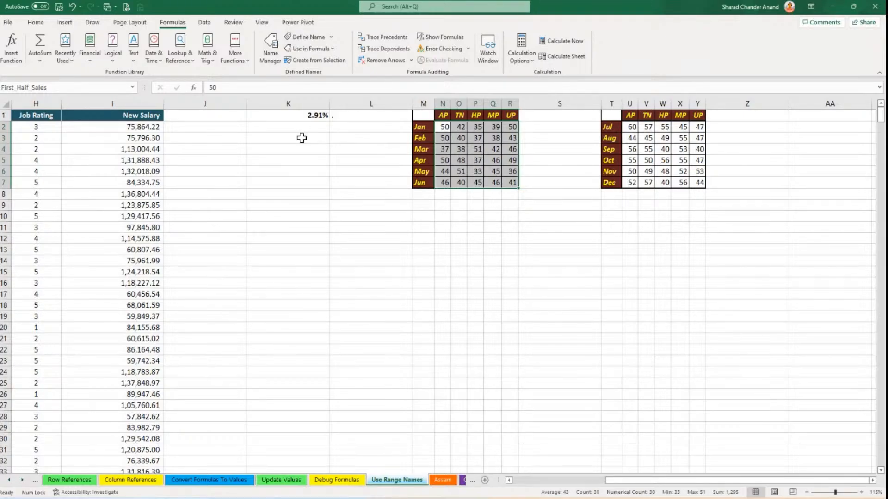
pyautogui.click(559, 215)
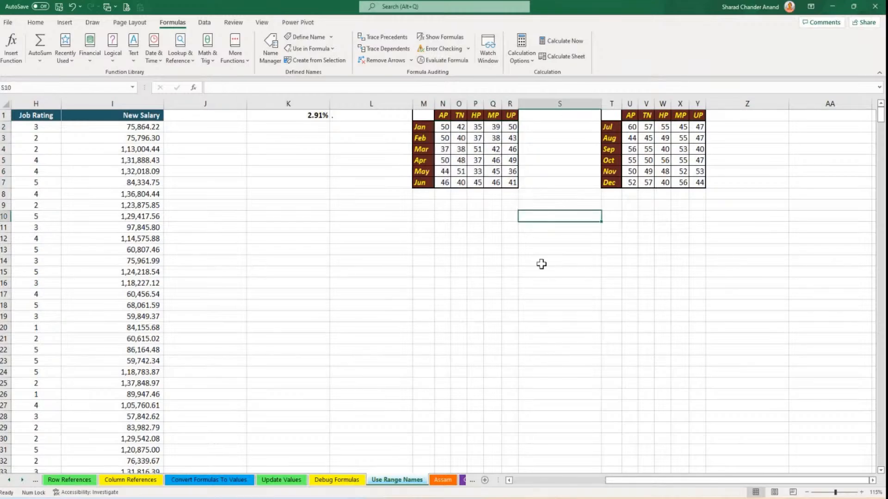
# Enter =SUM(First_Half_Sales,Second_Half_Sales) in S12.
pyautogui.click(553, 240)
pyautogui.hotkey('alt', '=')
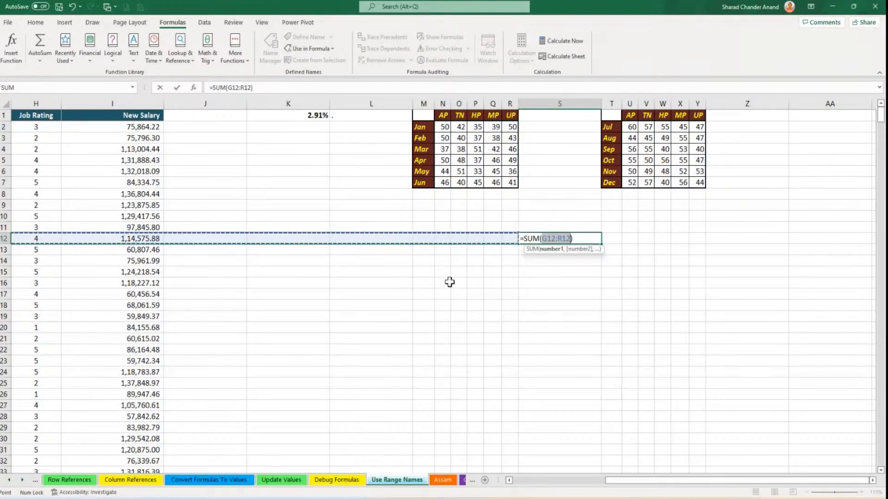
pyautogui.press('BackSpace')
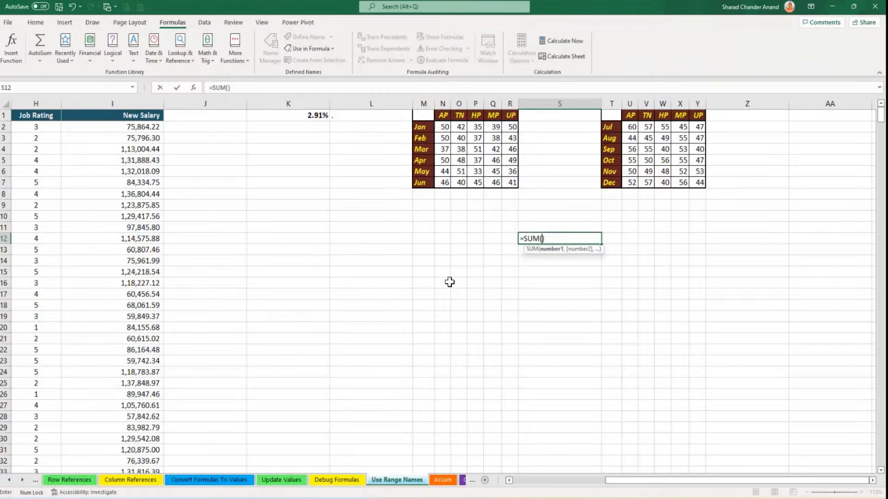
pyautogui.write('firs')
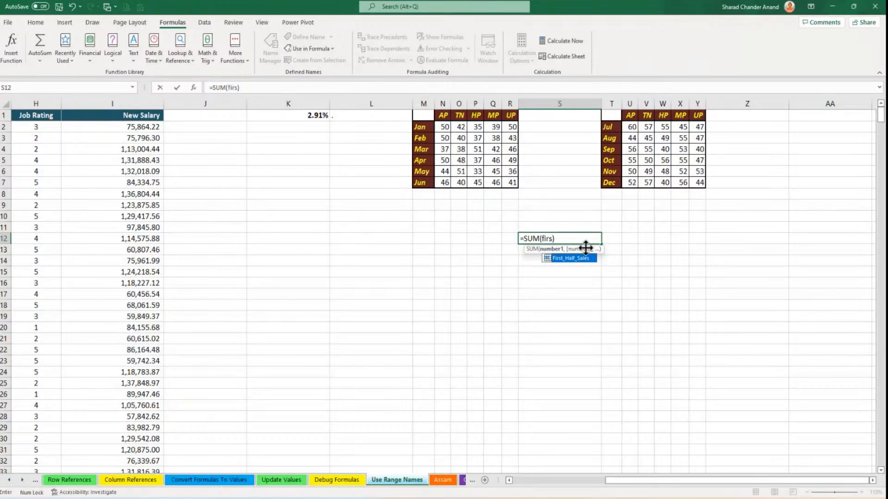
pyautogui.moveTo(586, 249); pyautogui.dragTo(376, 310)
pyautogui.press('Tab')
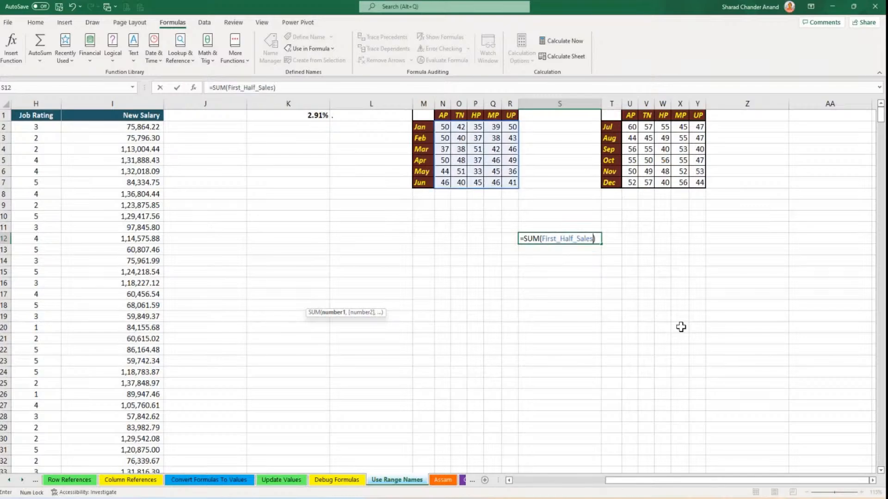
pyautogui.write(',se')
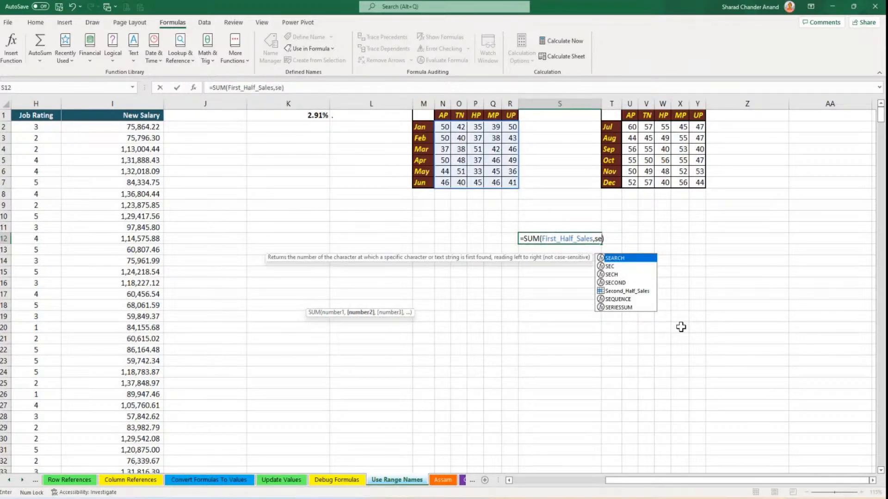
pyautogui.write('con')
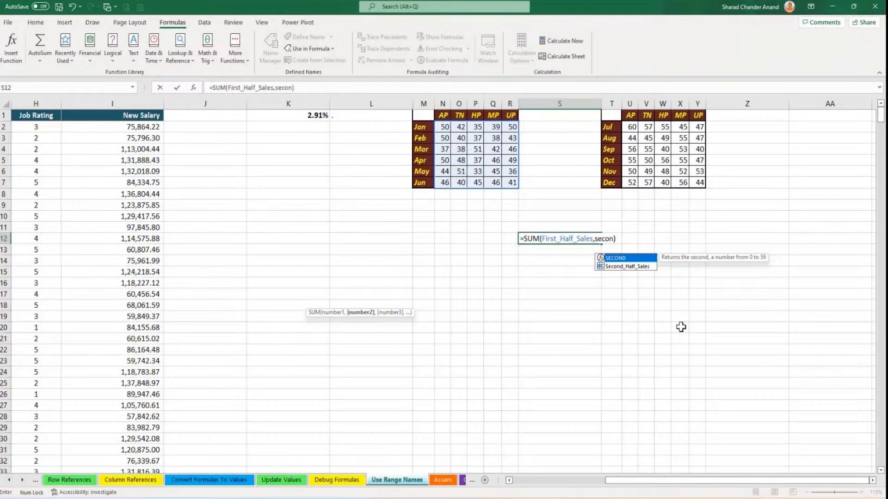
pyautogui.press('Down')
pyautogui.press('Tab')
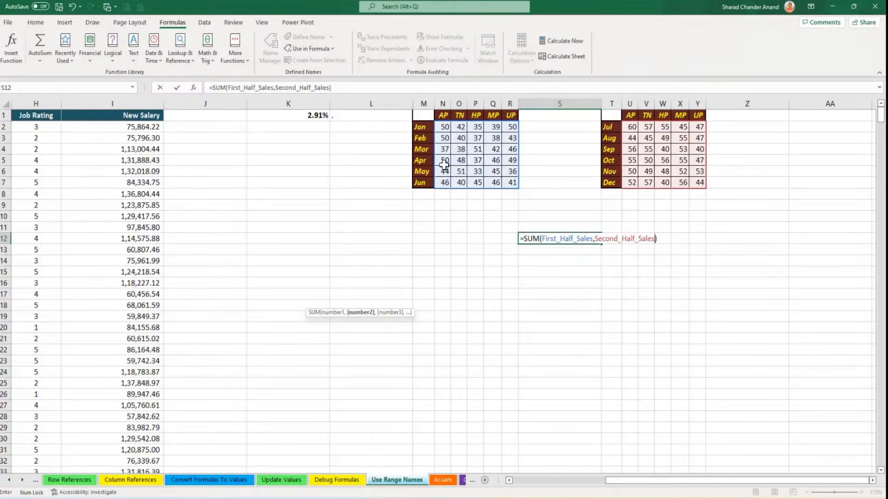
pyautogui.write(')')
pyautogui.press('Return')
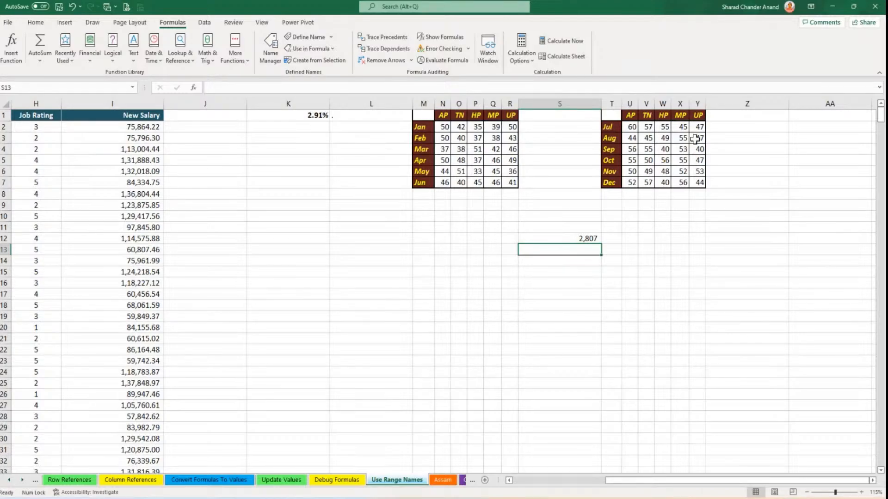
# Make S12 display its SUM formula as text instead of the calculated total.
pyautogui.click(566, 237)
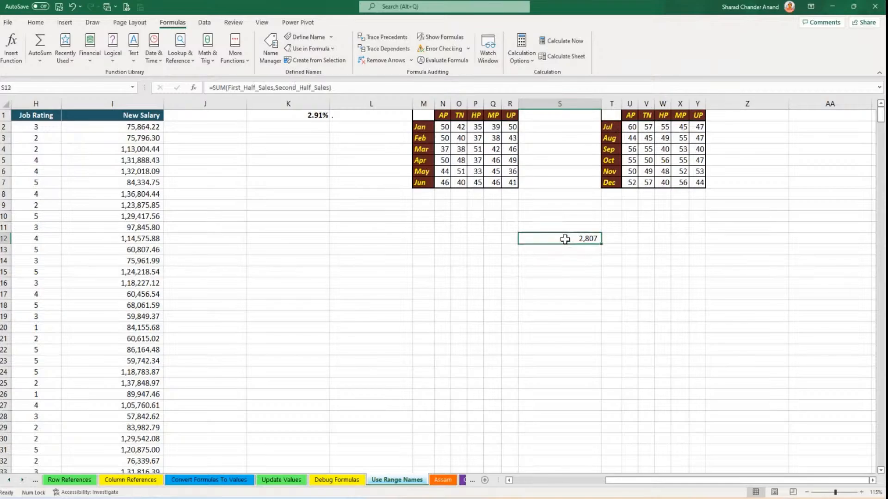
pyautogui.doubleClick(562, 237)
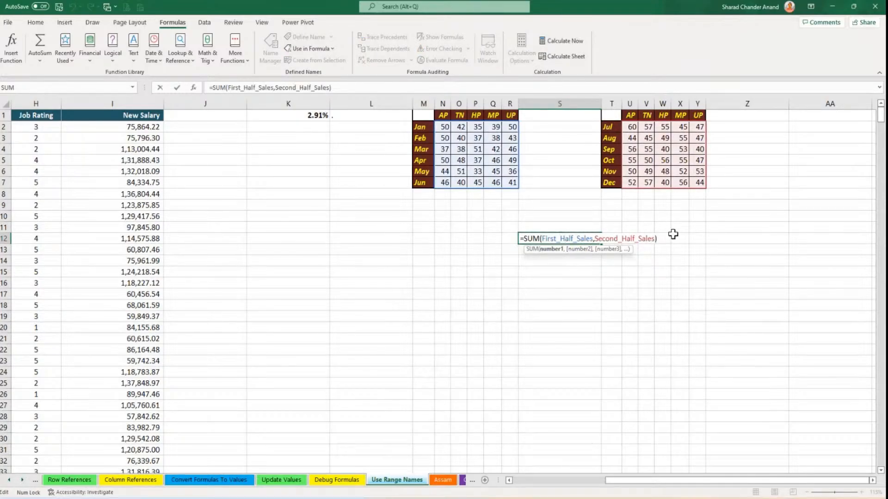
pyautogui.click(522, 238)
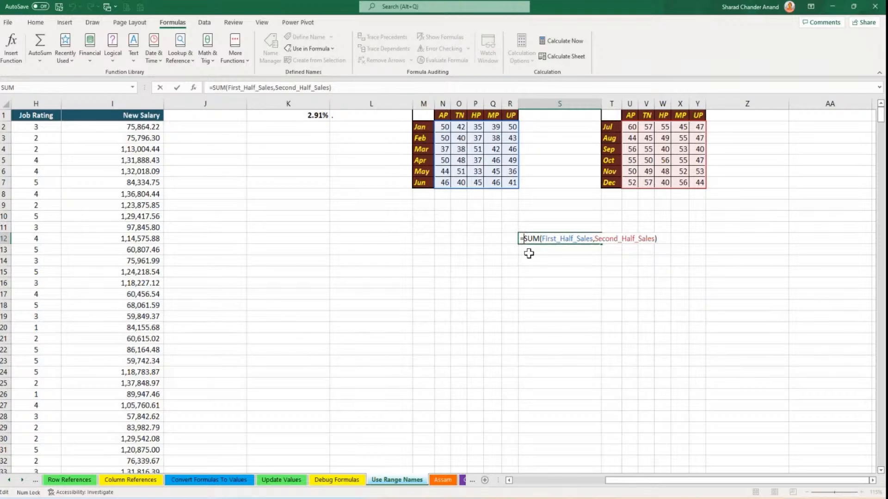
pyautogui.press('Return')
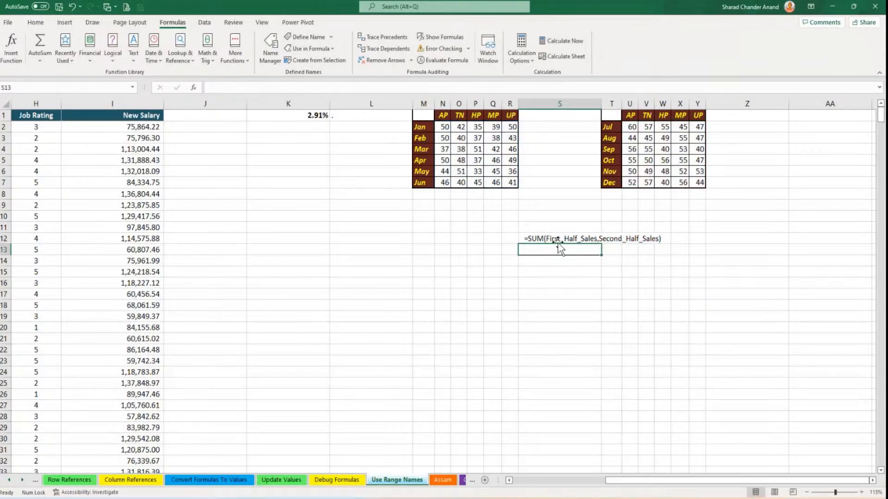
# Examine the percentage cell K1 and how the New Salary formula in I2 uses PCT_INC, leaving both unchanged.
pyautogui.doubleClick(274, 116)
pyautogui.click(298, 180)
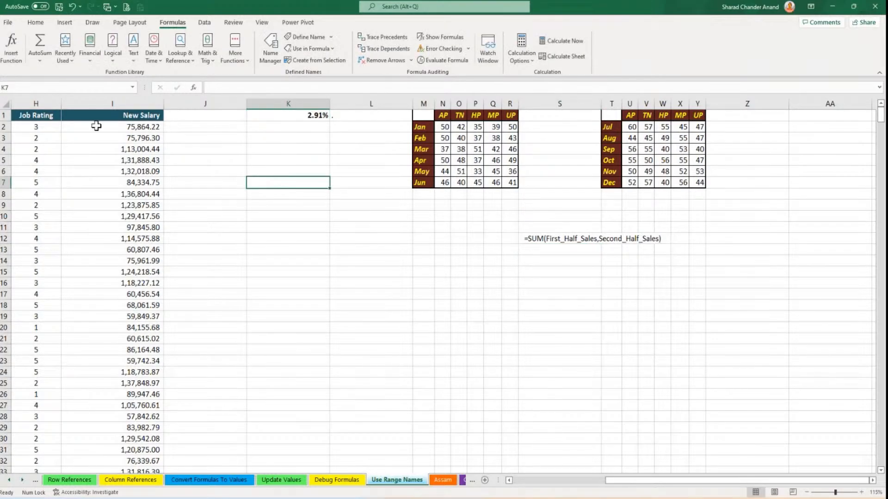
pyautogui.click(88, 126)
pyautogui.doubleClick(71, 127)
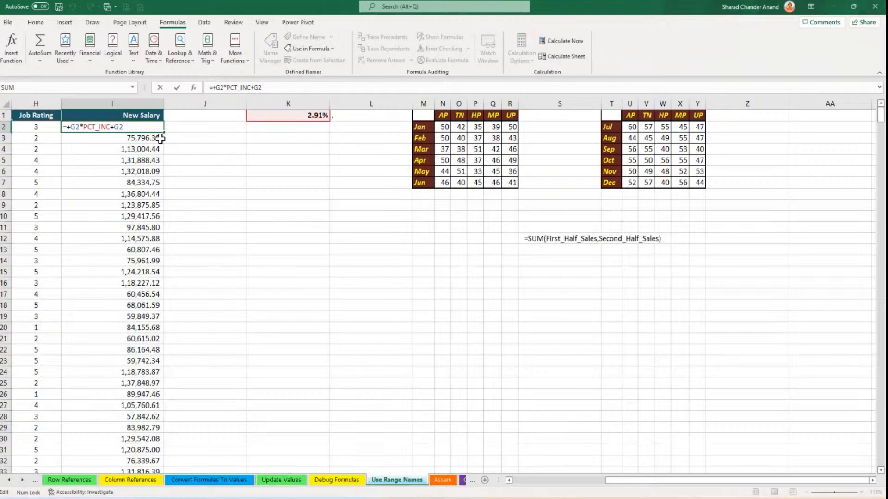
pyautogui.press('Escape')
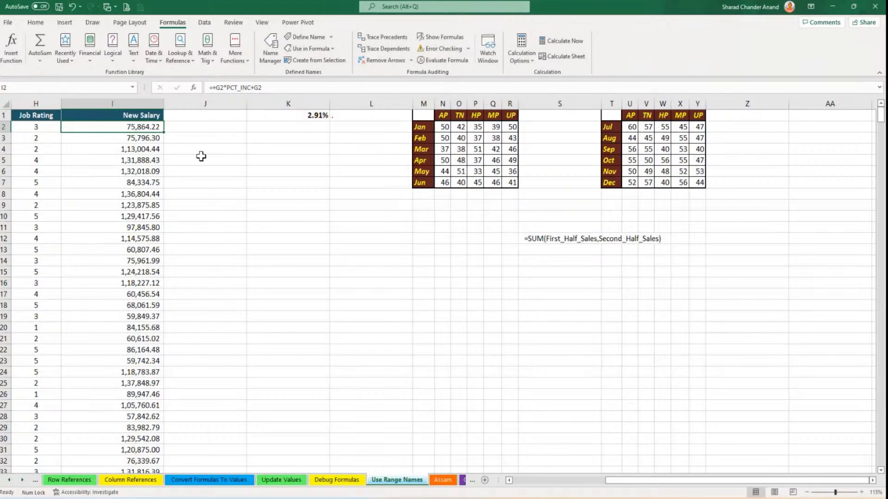
# Restore the text in S12 to a calculating SUM formula.
pyautogui.click(526, 237)
pyautogui.doubleClick(527, 237)
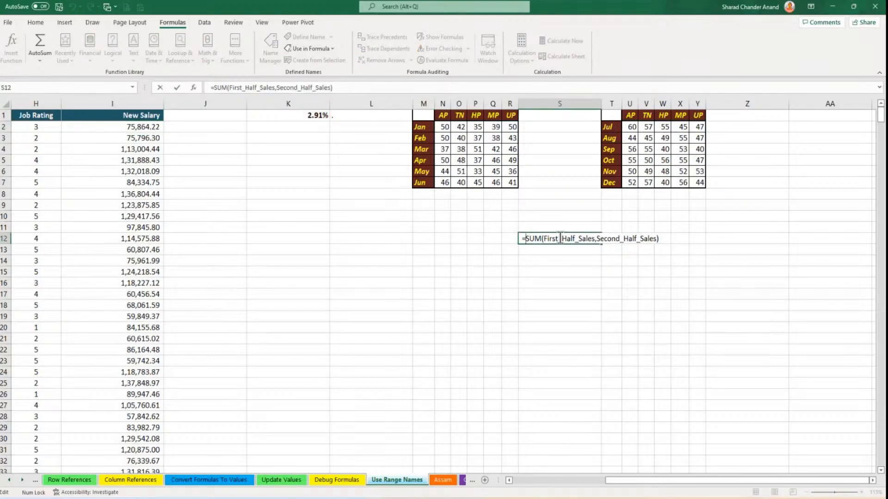
pyautogui.press('Return')
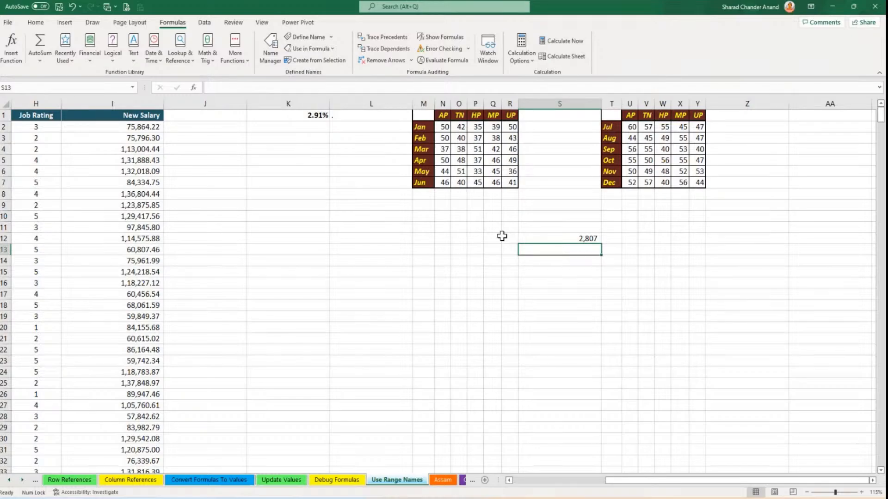
# Paste the list of all range names with their references starting at K19, and review the pasted entries.
pyautogui.scroll(-3, 501, 236)
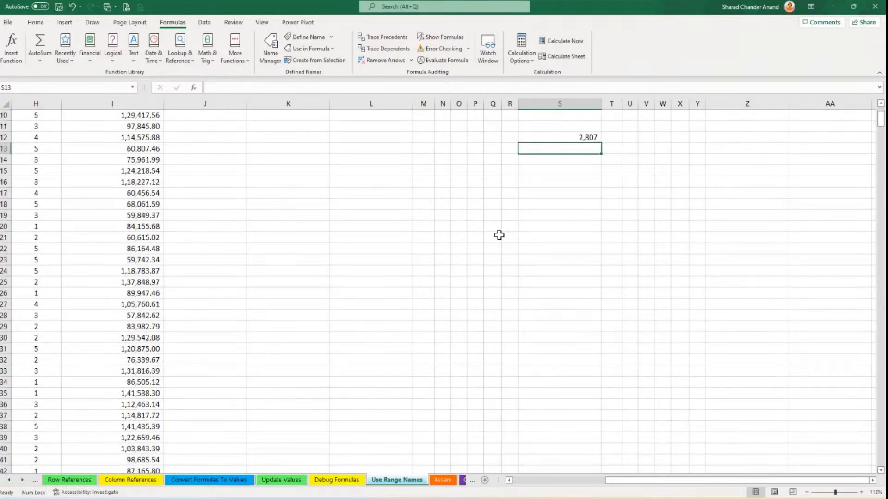
pyautogui.moveTo(301, 214); pyautogui.dragTo(370, 328)
pyautogui.click(374, 270)
pyautogui.click(302, 215)
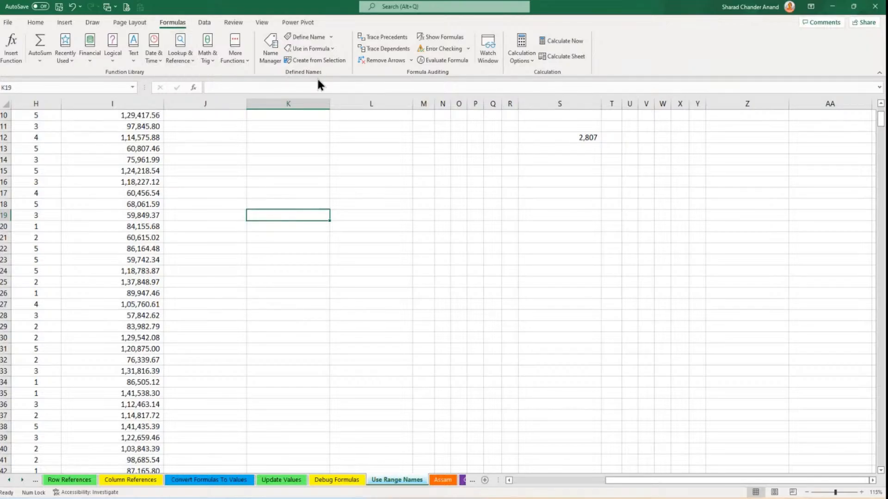
pyautogui.click(304, 49)
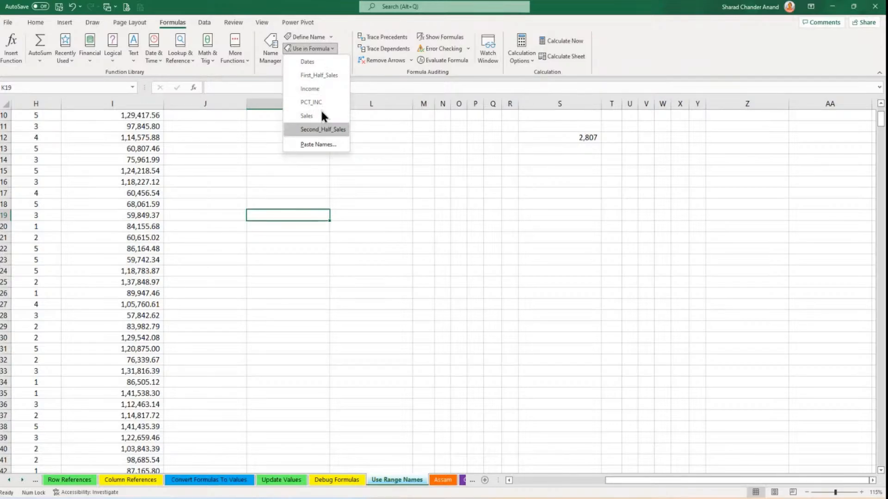
pyautogui.click(319, 144)
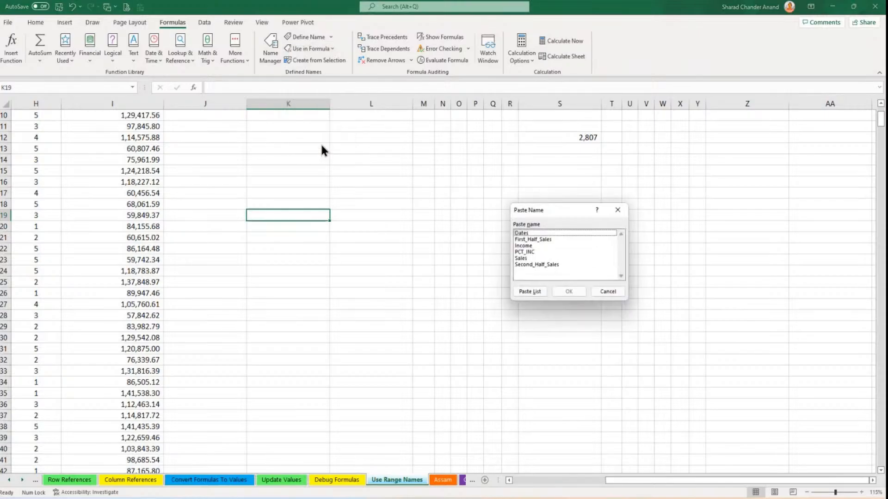
pyautogui.click(531, 291)
pyautogui.click(508, 305)
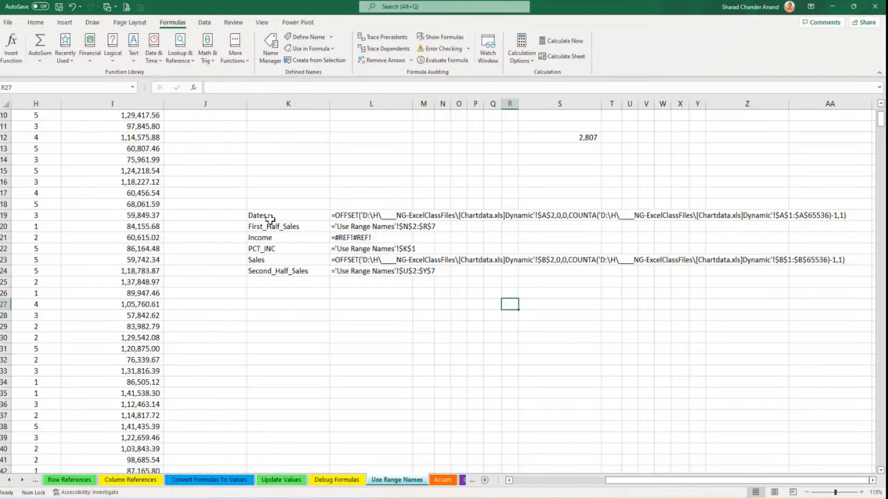
pyautogui.moveTo(271, 216); pyautogui.dragTo(385, 272)
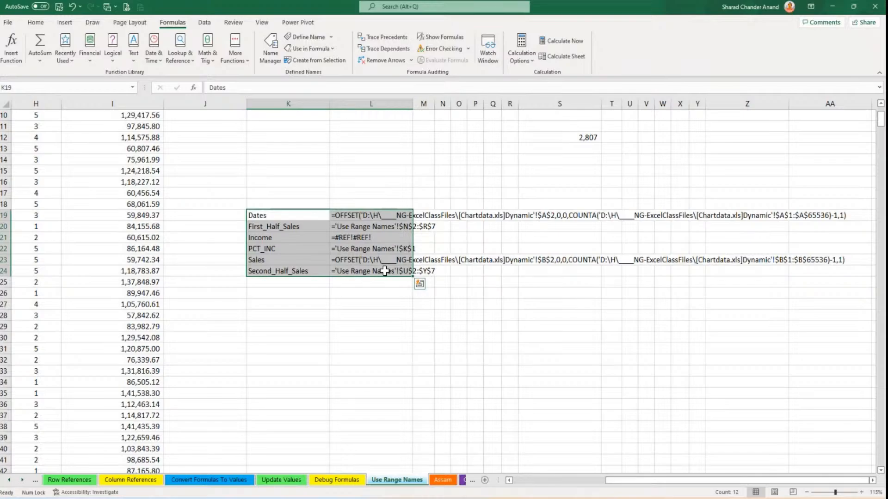
pyautogui.click(342, 250)
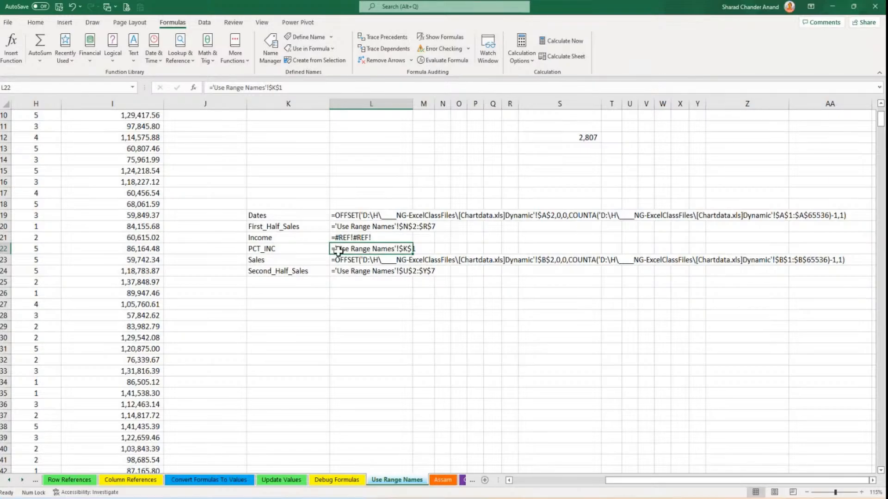
pyautogui.click(369, 302)
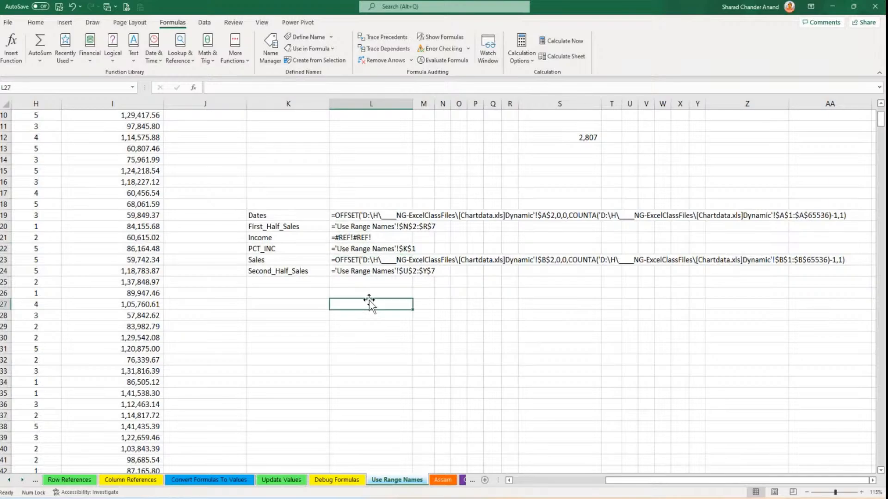
# Examine the New Salary formula in I10 and the list of range names available for use in formulas.
pyautogui.scroll(3, 367, 296)
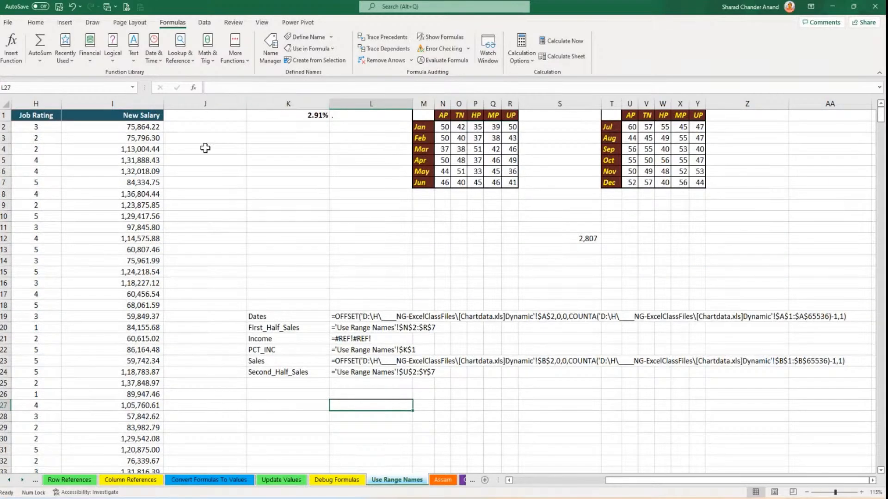
pyautogui.click(138, 182)
pyautogui.moveTo(137, 138); pyautogui.dragTo(131, 251)
pyautogui.click(129, 218)
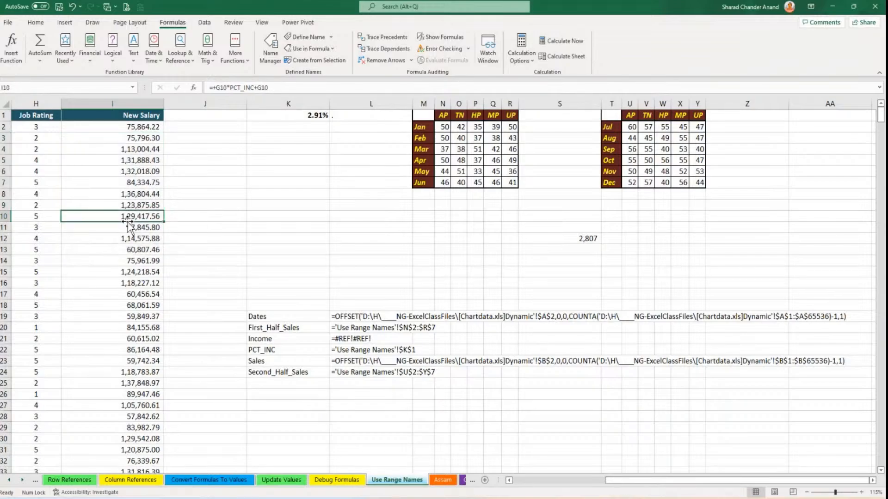
pyautogui.doubleClick(128, 217)
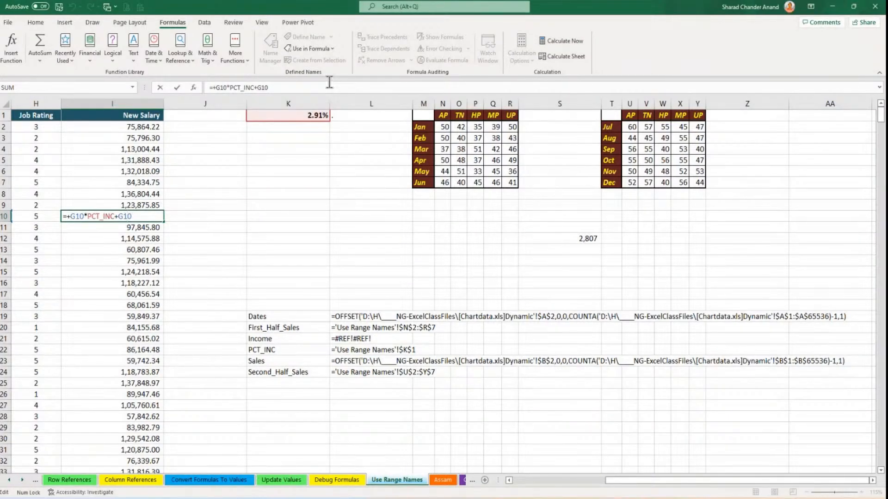
pyautogui.hotkey('ctrl', 'Return')
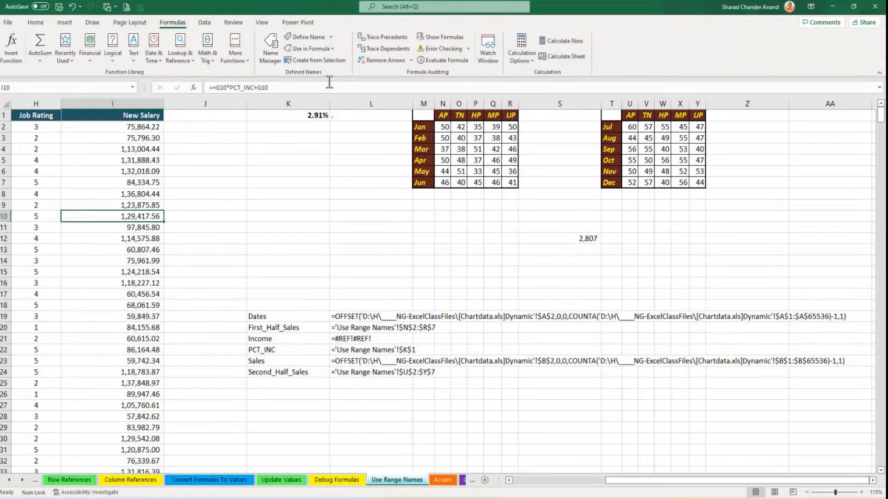
pyautogui.click(330, 49)
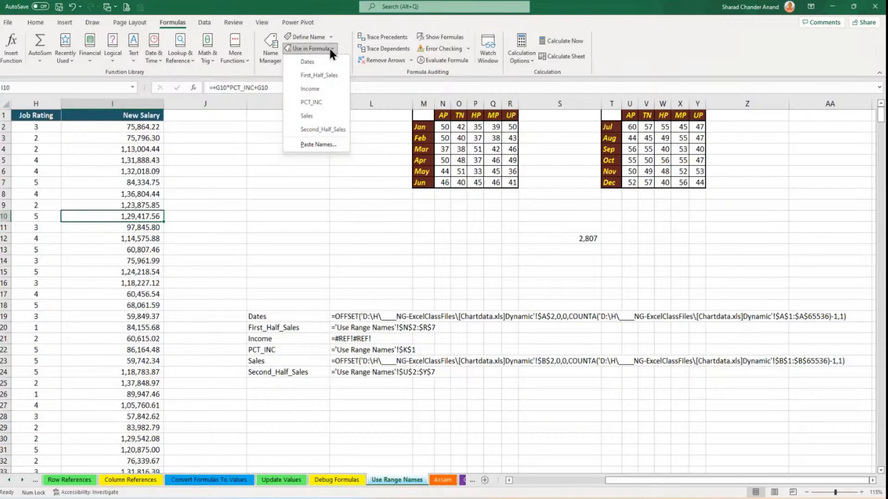
pyautogui.click(329, 49)
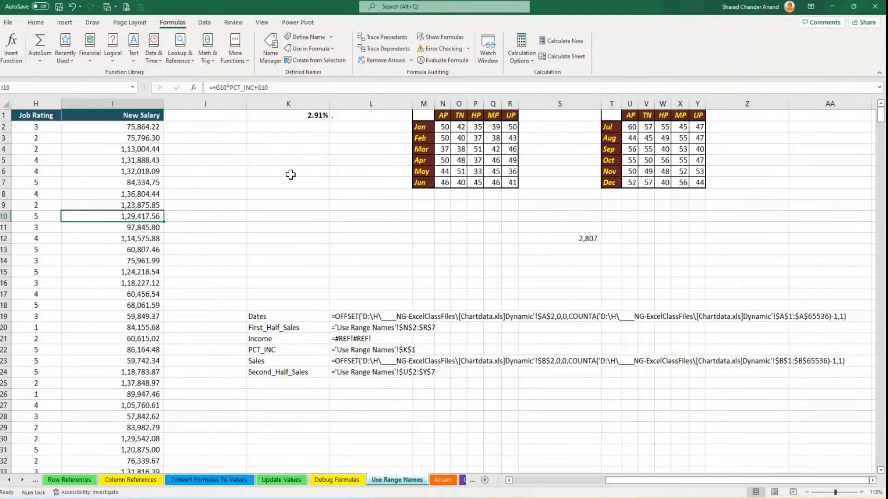
# Open the Name Manager, enlarge it to show all defined names, and check the Disk_Drives and Dates entries.
pyautogui.click(271, 41)
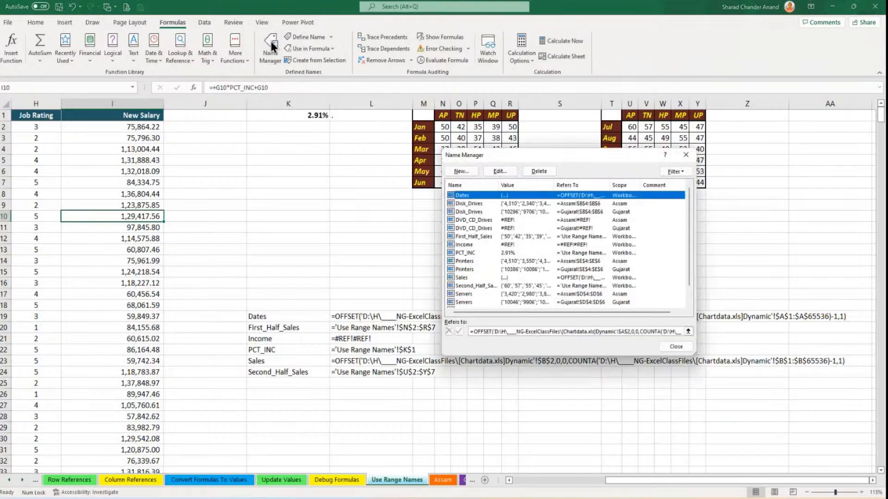
pyautogui.moveTo(583, 153); pyautogui.dragTo(412, 156)
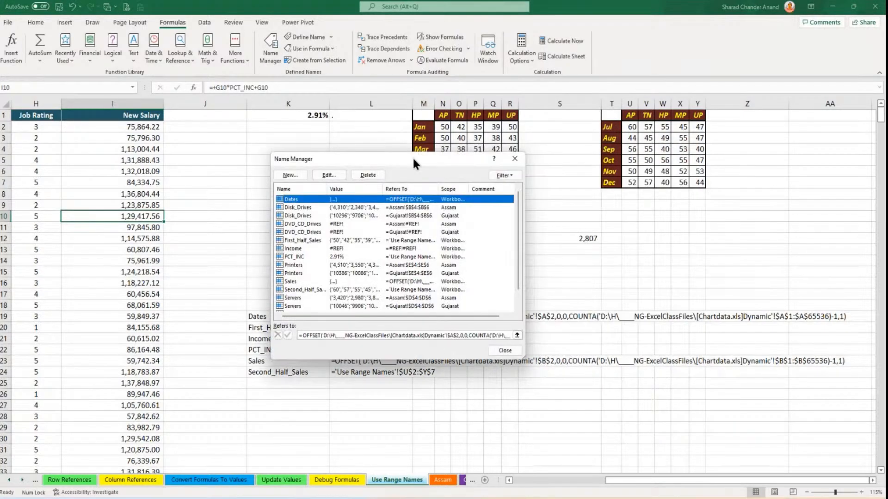
pyautogui.moveTo(519, 360); pyautogui.dragTo(630, 401)
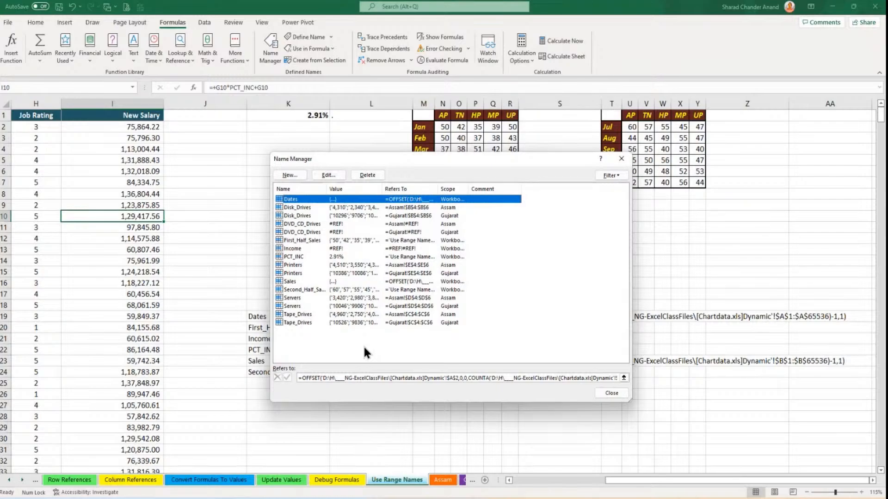
pyautogui.click(309, 208)
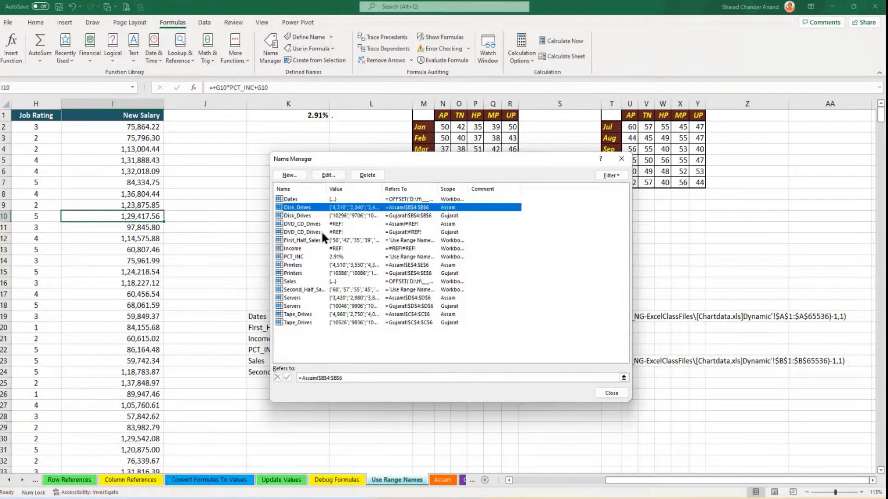
pyautogui.click(309, 202)
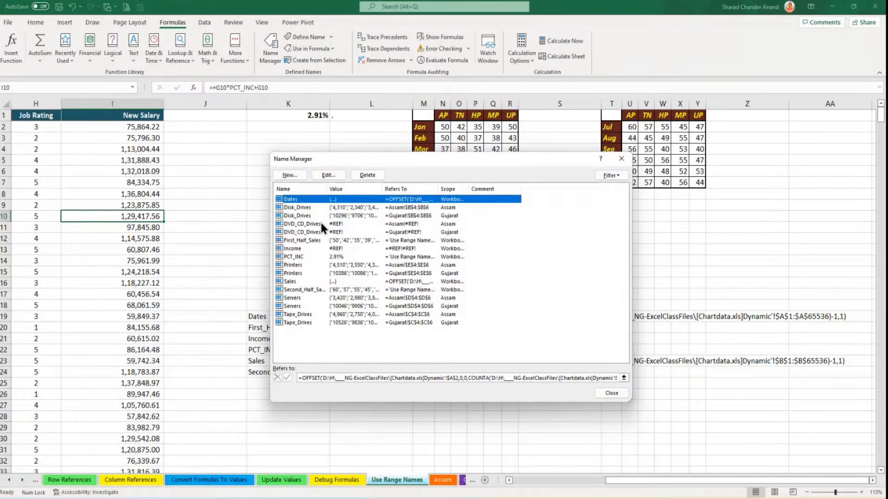
# Delete both DVD_CD_Drives names together with First_Half_Sales, Income and PCT_INC from the defined names.
pyautogui.click(348, 222)
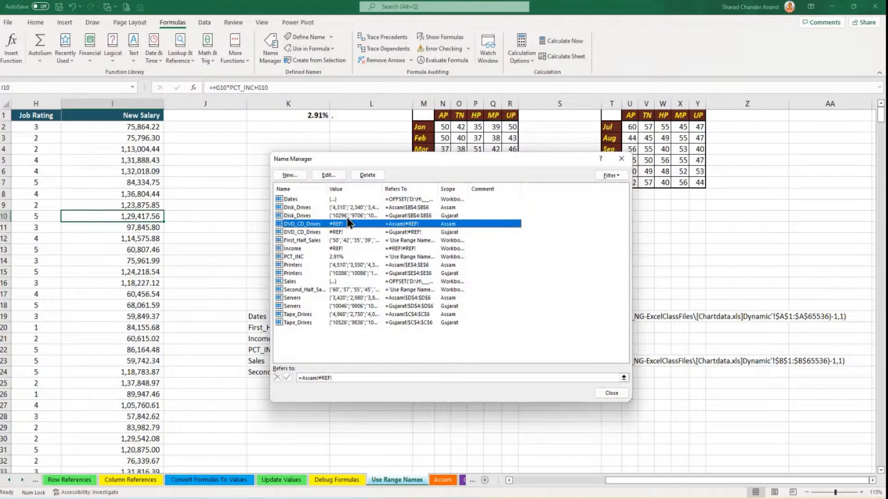
pyautogui.keyDown('shift'); pyautogui.click(318, 232); pyautogui.keyUp('shift')
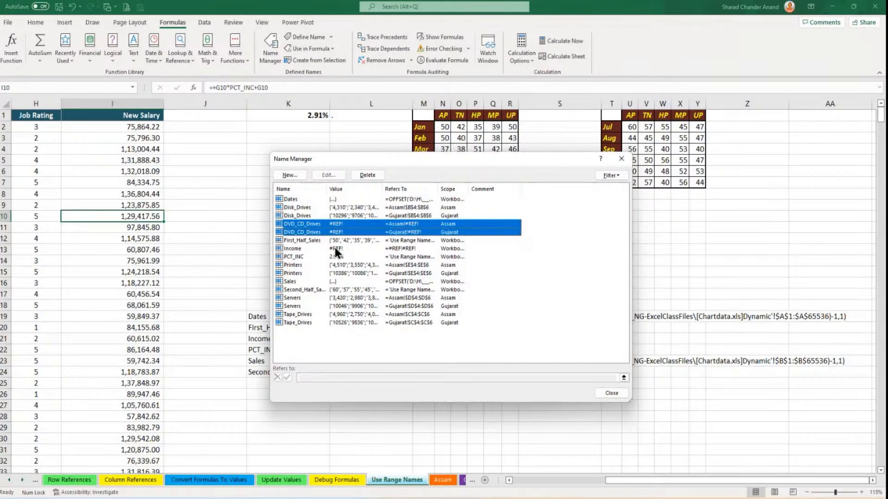
pyautogui.keyDown('ctrl'); pyautogui.click(318, 242); pyautogui.keyUp('ctrl')
pyautogui.keyDown('ctrl'); pyautogui.click(316, 244); pyautogui.keyUp('ctrl')
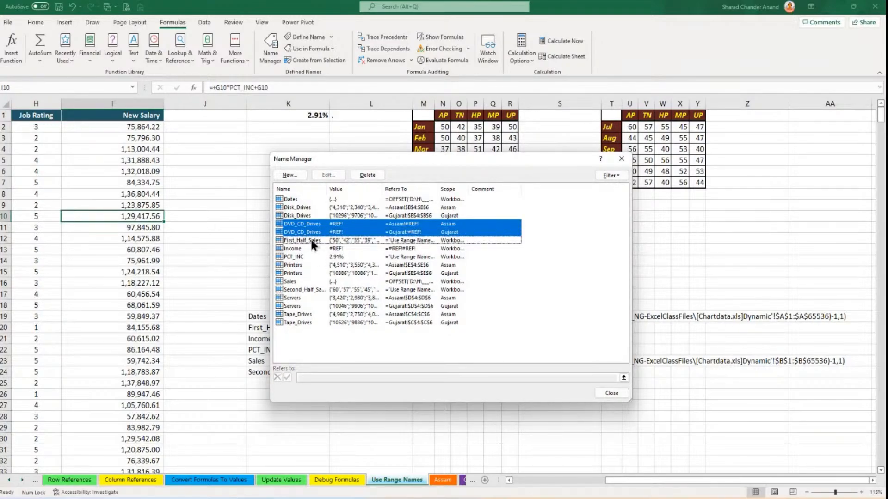
pyautogui.keyDown('ctrl'); pyautogui.click(312, 241); pyautogui.keyUp('ctrl')
pyautogui.keyDown('ctrl'); pyautogui.click(308, 249); pyautogui.keyUp('ctrl')
pyautogui.keyDown('ctrl'); pyautogui.click(308, 256); pyautogui.keyUp('ctrl')
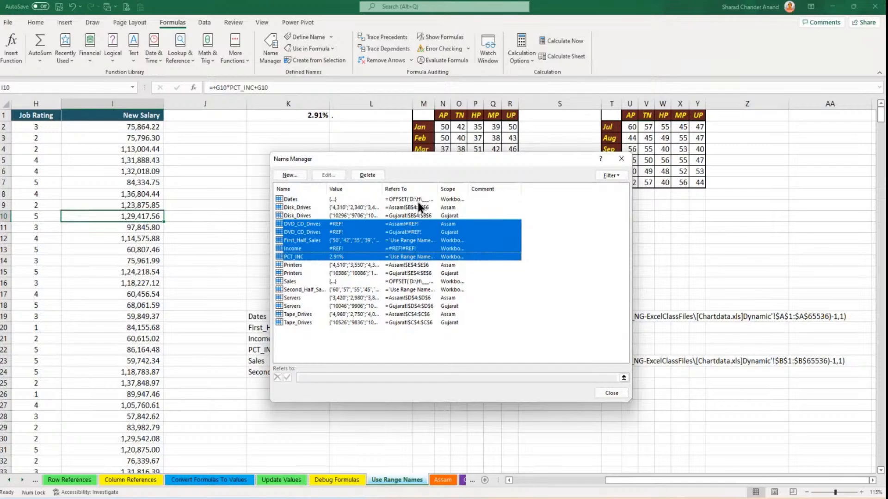
pyautogui.click(367, 175)
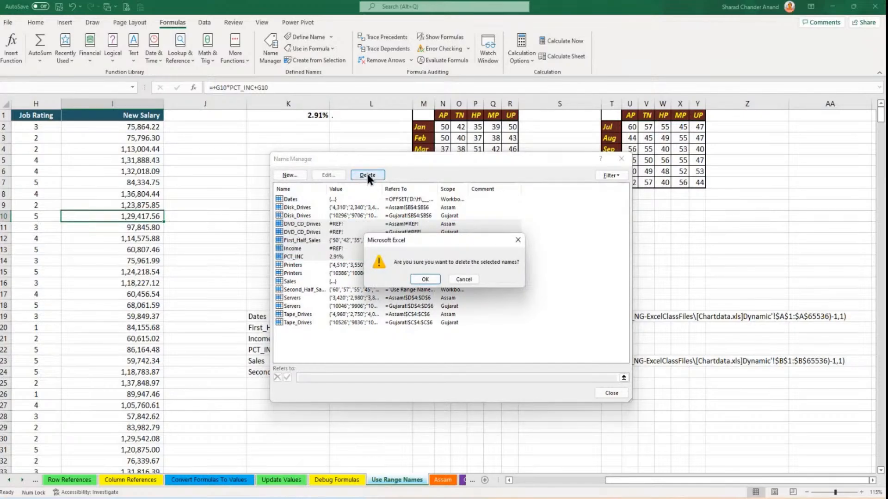
pyautogui.click(426, 279)
# Delete all remaining defined names, from Dates through Tape_Drives, and close the Name Manager.
pyautogui.click(305, 199)
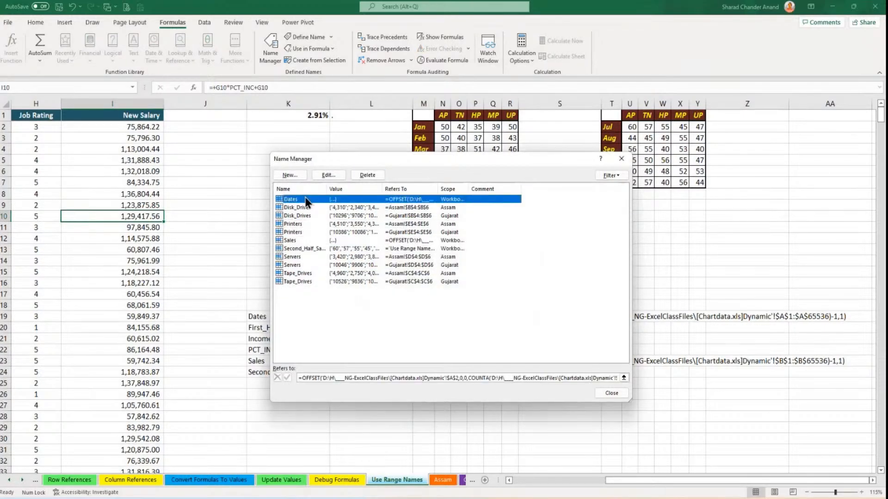
pyautogui.keyDown('shift'); pyautogui.click(313, 273); pyautogui.keyUp('shift')
pyautogui.keyDown('shift'); pyautogui.click(315, 282); pyautogui.keyUp('shift')
pyautogui.click(372, 176)
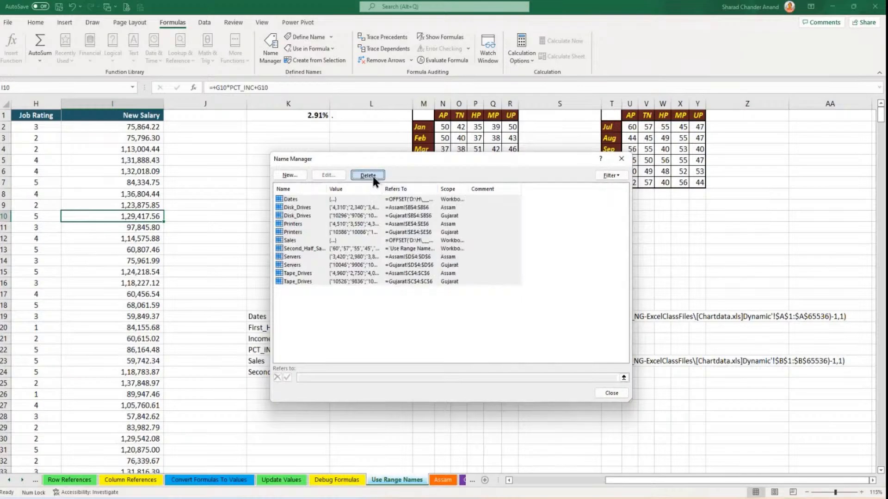
pyautogui.click(428, 279)
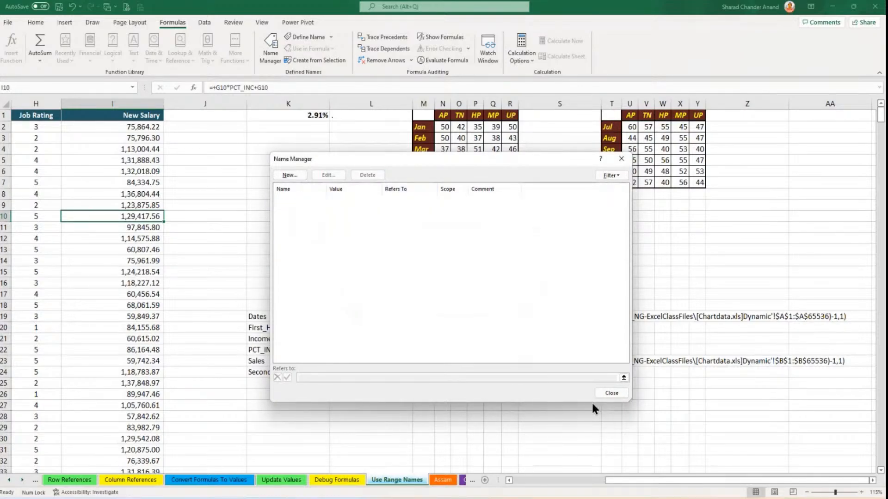
pyautogui.click(611, 393)
# Check how deleting the names affects the New Salary column and the SUM formula in S12, and inspect K1.
pyautogui.click(296, 248)
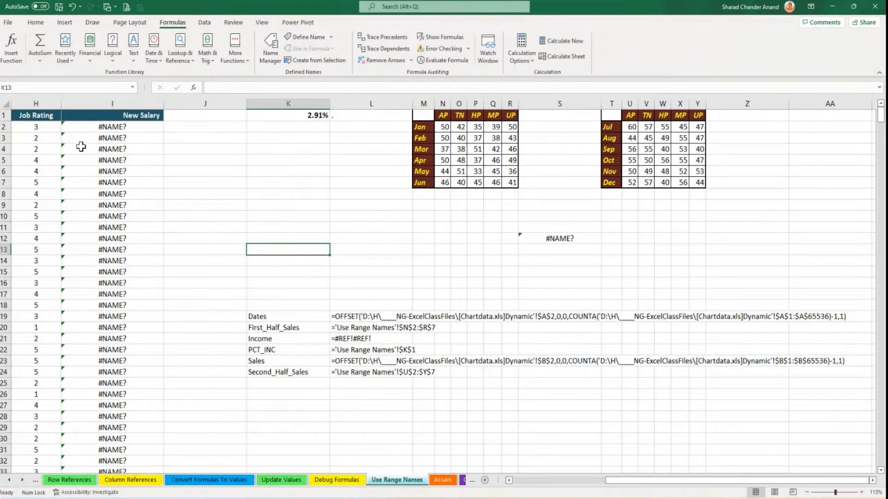
pyautogui.moveTo(81, 147); pyautogui.dragTo(113, 361)
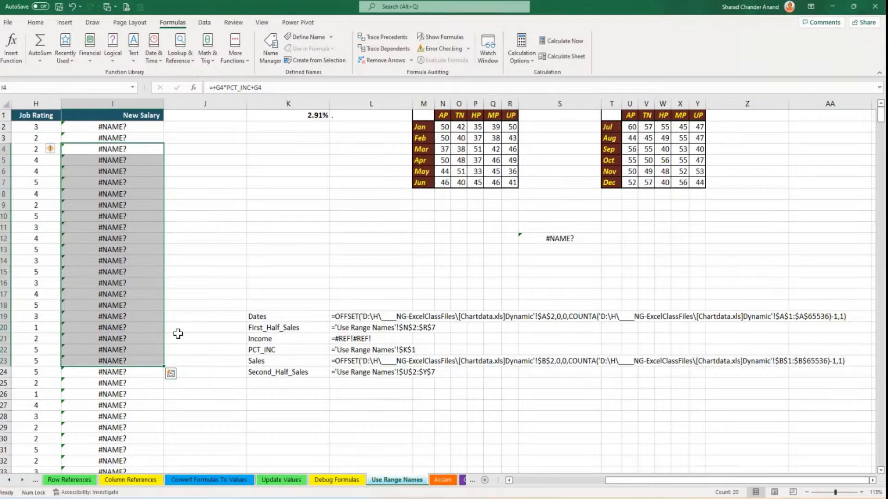
pyautogui.click(553, 239)
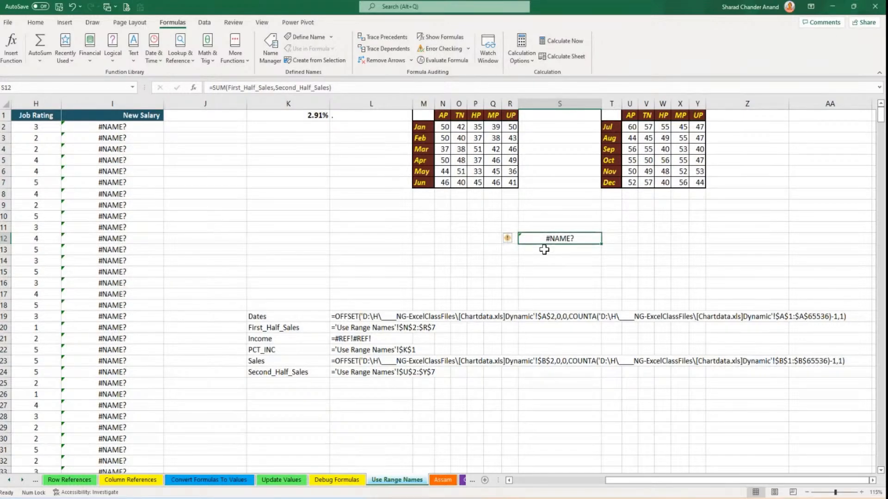
pyautogui.click(122, 149)
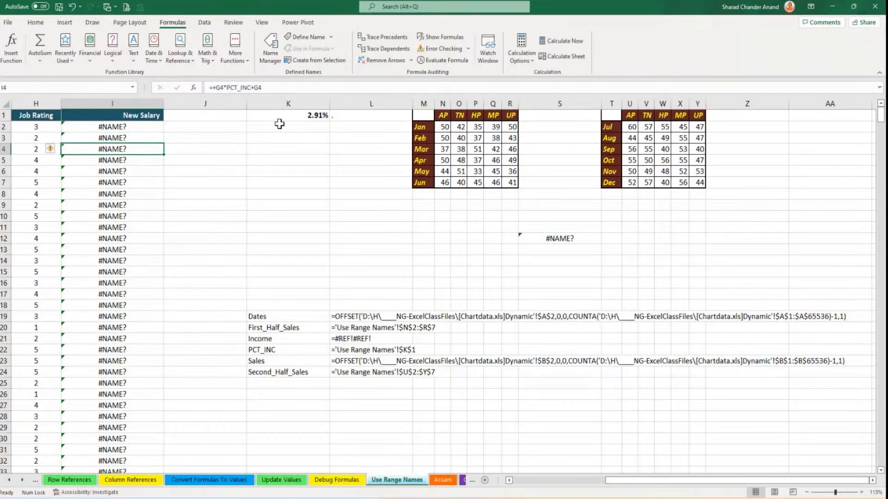
pyautogui.click(287, 114)
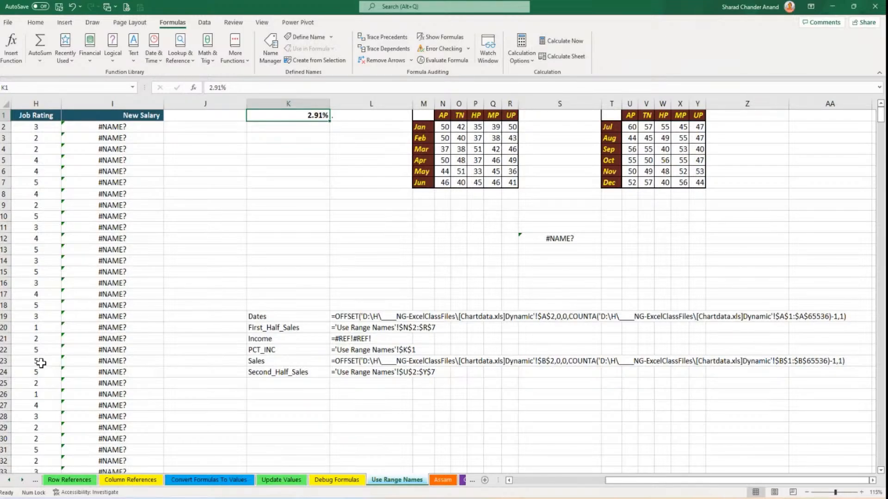
# Switch to the Assam sheet and bring the tabs of all the following sheets into view.
pyautogui.click(439, 479)
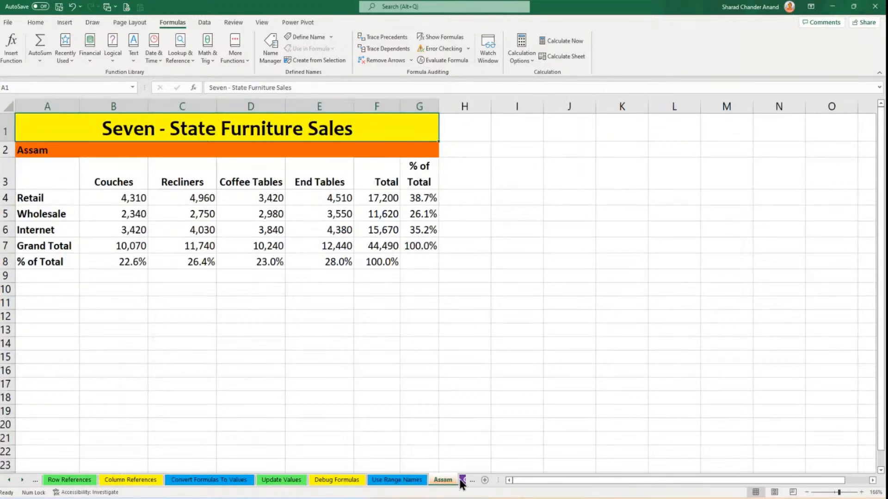
pyautogui.hotkey('ctrl', 'pagedown')
pyautogui.hotkey('ctrl', 'pagedown')
pyautogui.hotkey('ctrl', 'pagedown')
pyautogui.hotkey('ctrl', 'pagedown')
pyautogui.hotkey('ctrl', 'pagedown')
pyautogui.hotkey('ctrl', 'pagedown')
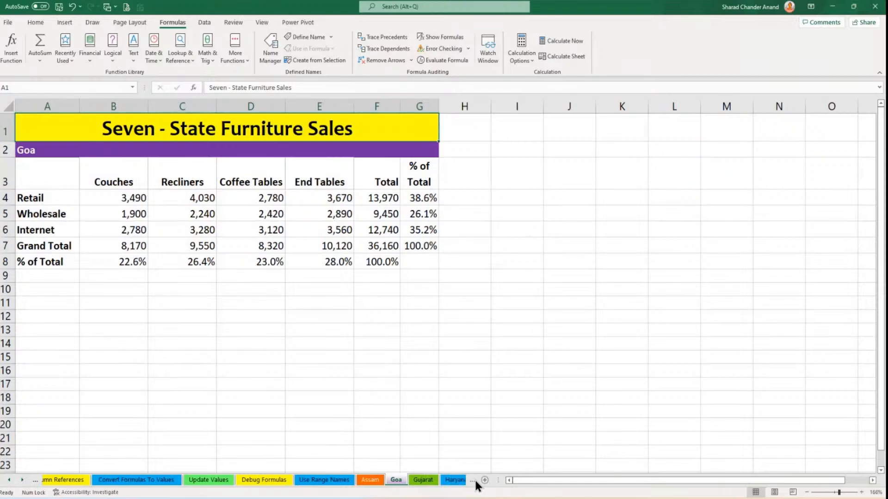
pyautogui.click(473, 480)
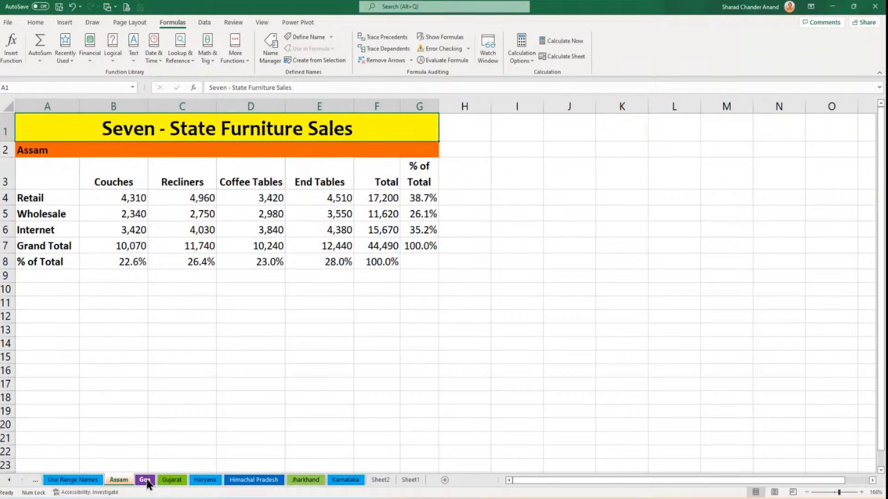
# Look through the Goa, Gujarat, Haryana, Himachal Pradesh, Jharkhand and Karnataka furniture sales sheets.
pyautogui.click(146, 479)
pyautogui.click(167, 479)
pyautogui.click(206, 479)
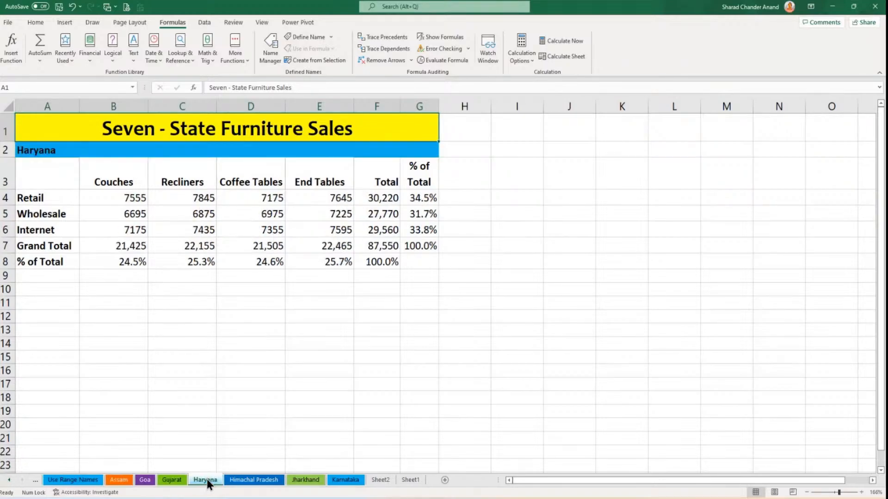
pyautogui.click(242, 479)
pyautogui.click(318, 479)
pyautogui.click(345, 480)
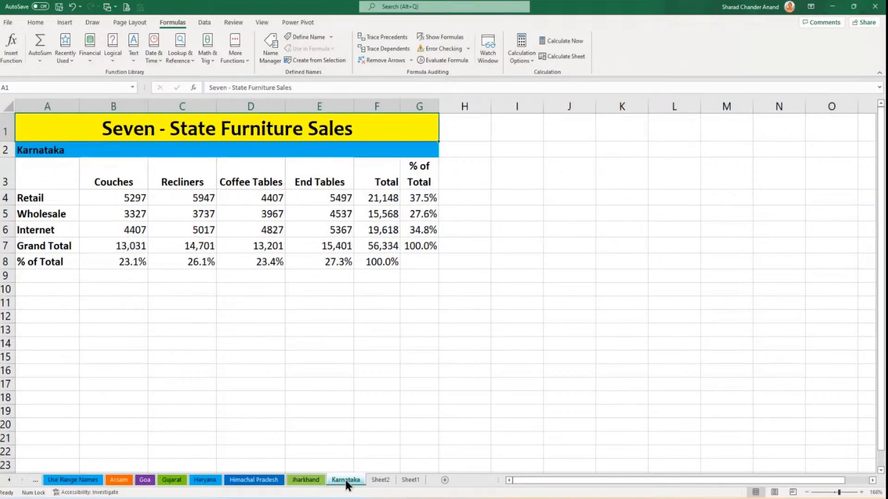
# Compare Sheet2 and Sheet1 by alternating between them, ending on Sheet2.
pyautogui.click(379, 481)
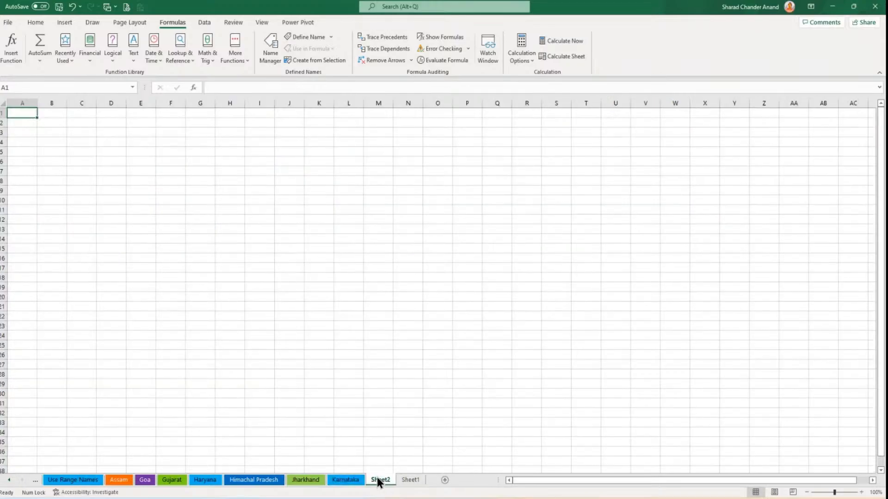
pyautogui.click(410, 480)
pyautogui.click(379, 480)
pyautogui.click(411, 480)
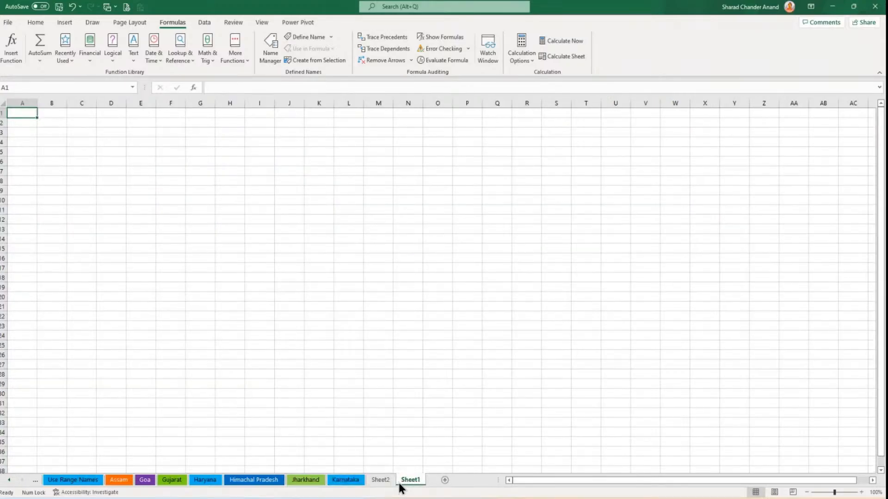
pyautogui.click(387, 481)
pyautogui.click(407, 480)
pyautogui.click(380, 481)
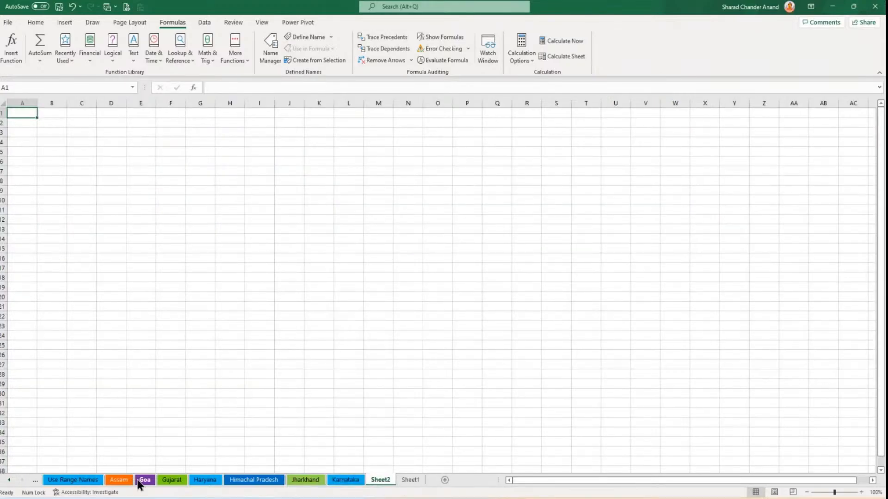
# Compare the table layout on the state sheets from Assam through Himachal Pradesh, and return to Assam.
pyautogui.click(119, 479)
pyautogui.click(145, 480)
pyautogui.click(173, 481)
pyautogui.click(206, 481)
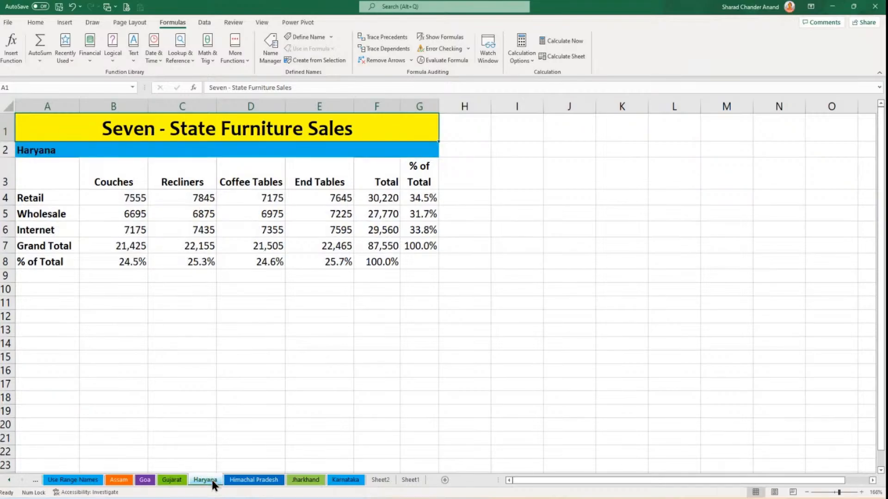
pyautogui.click(254, 480)
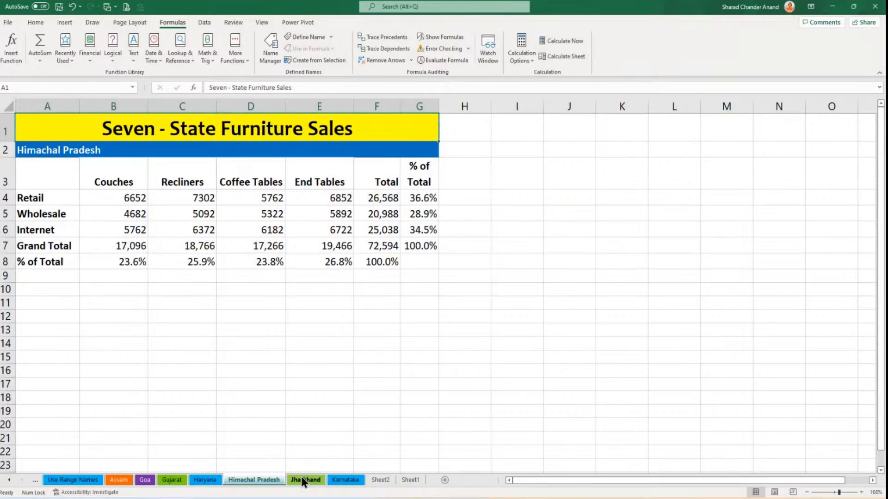
pyautogui.click(119, 480)
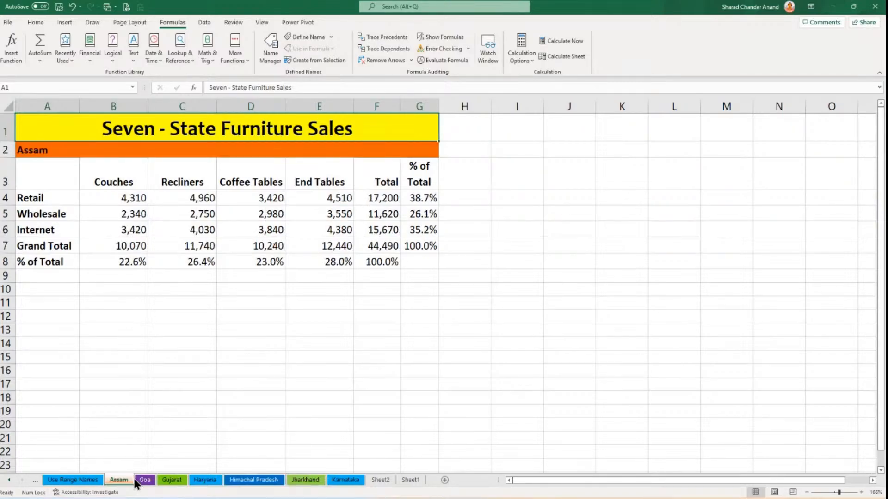
# Go through the state sheets from Assam to Karnataka three times, comparing the layout of their furniture sales tables.
pyautogui.click(144, 479)
pyautogui.click(172, 480)
pyautogui.click(205, 480)
pyautogui.click(241, 480)
pyautogui.click(301, 480)
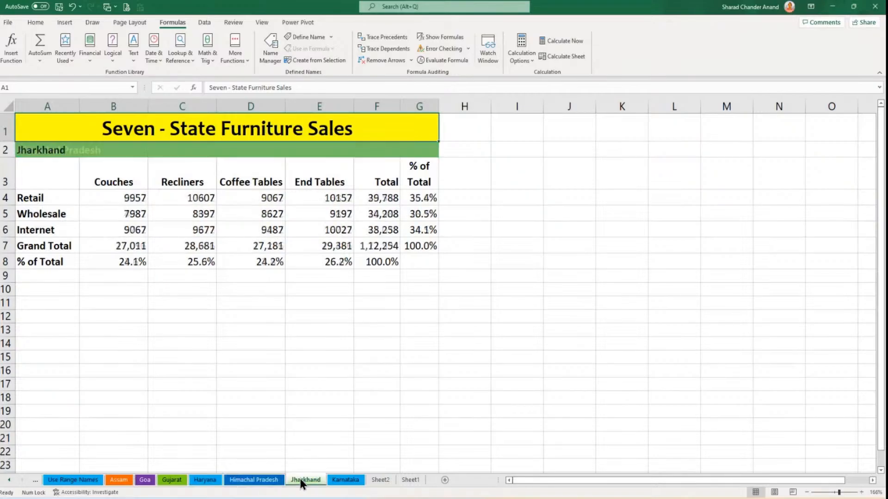
pyautogui.click(342, 480)
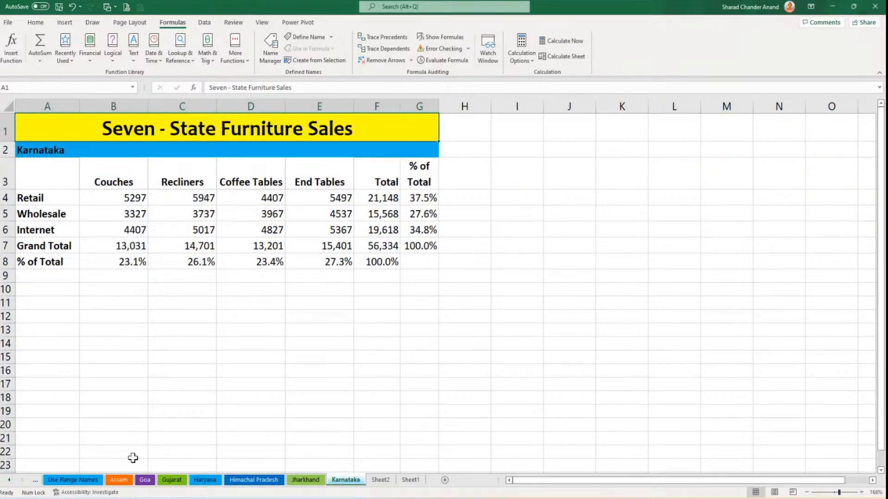
pyautogui.click(122, 481)
pyautogui.click(145, 479)
pyautogui.click(172, 480)
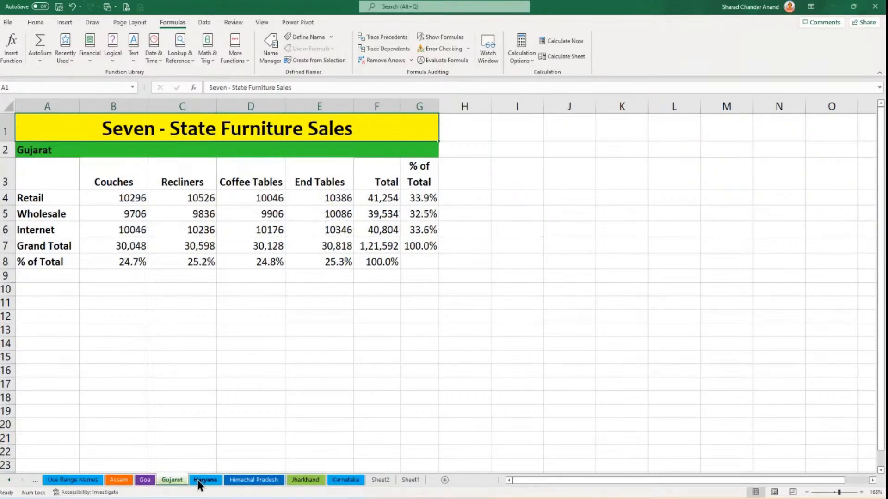
pyautogui.click(205, 480)
pyautogui.click(233, 481)
pyautogui.click(300, 481)
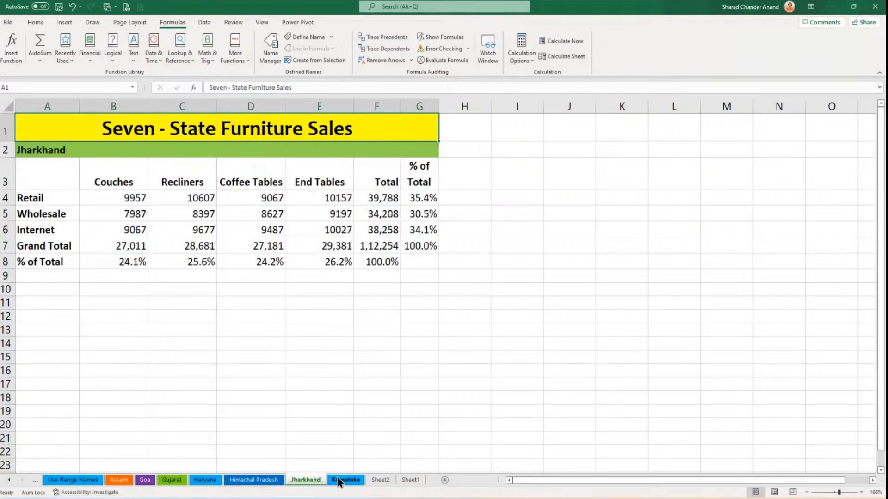
pyautogui.click(330, 480)
pyautogui.click(121, 481)
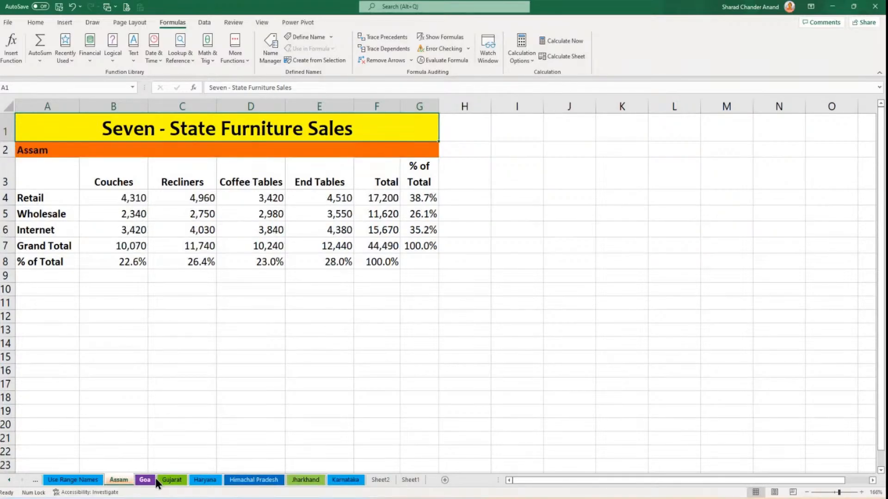
pyautogui.click(151, 480)
pyautogui.click(181, 479)
pyautogui.click(204, 480)
pyautogui.click(254, 480)
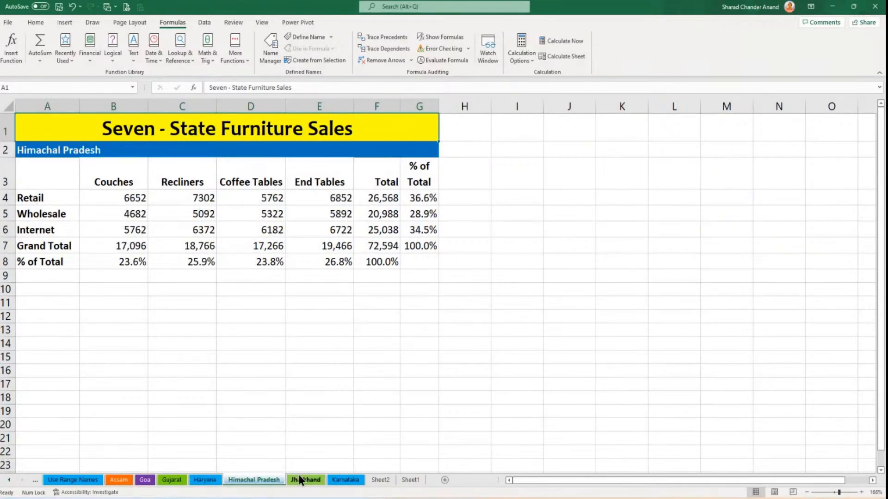
pyautogui.click(305, 480)
pyautogui.click(343, 479)
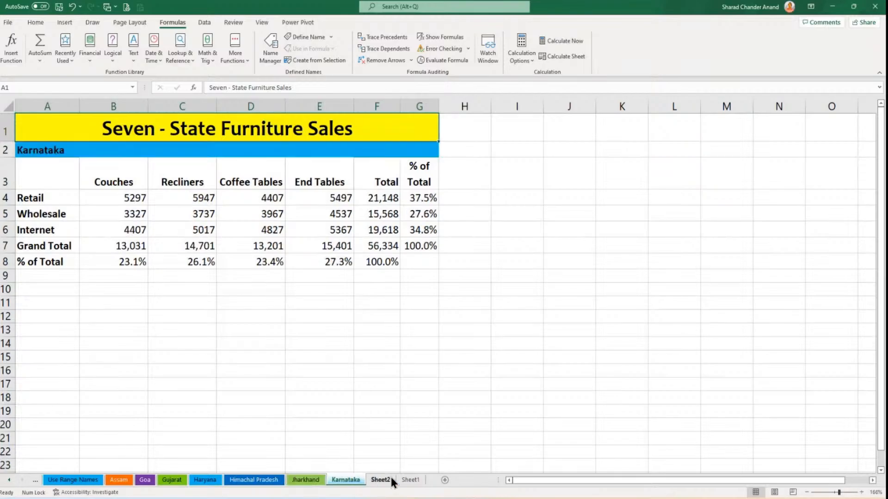
# Compare the empty Sheet2 with the Karnataka sheet, ending on Sheet2.
pyautogui.click(390, 479)
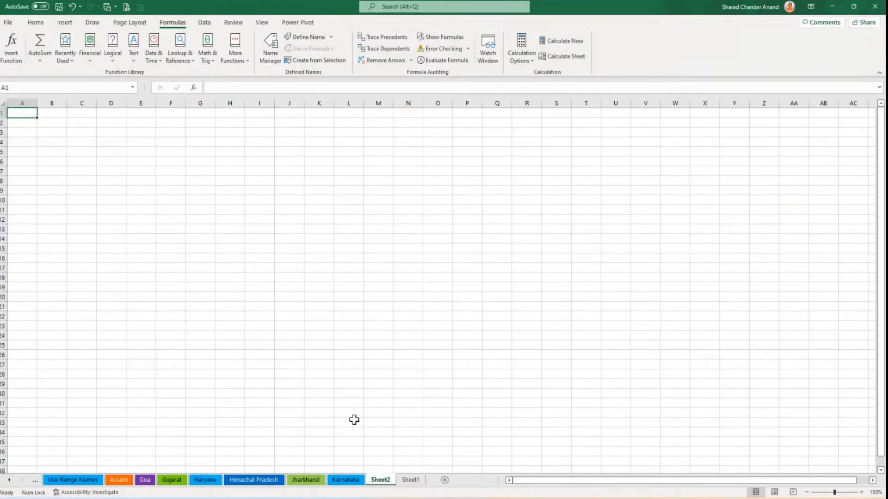
pyautogui.click(346, 480)
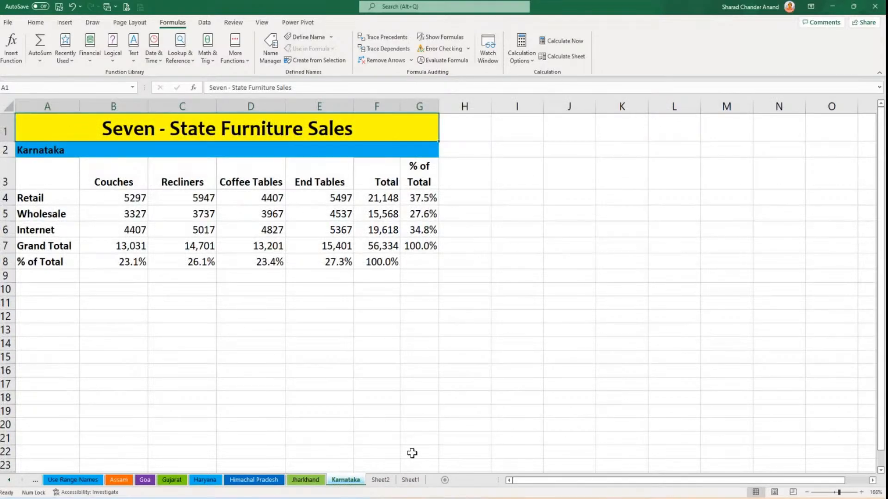
pyautogui.click(380, 479)
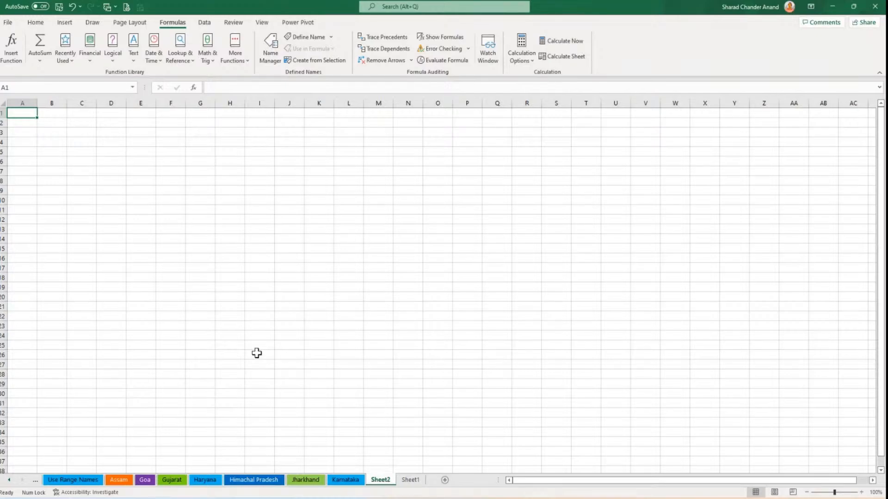
# Copy the entire contents of the Karnataka sheet and paste them into Sheet2.
pyautogui.click(345, 480)
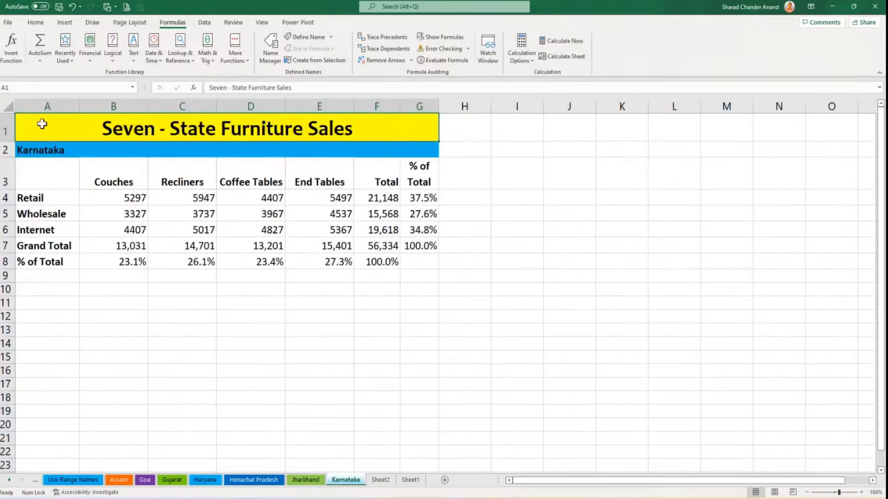
pyautogui.click(9, 107)
pyautogui.hotkey('ctrl', 'c')
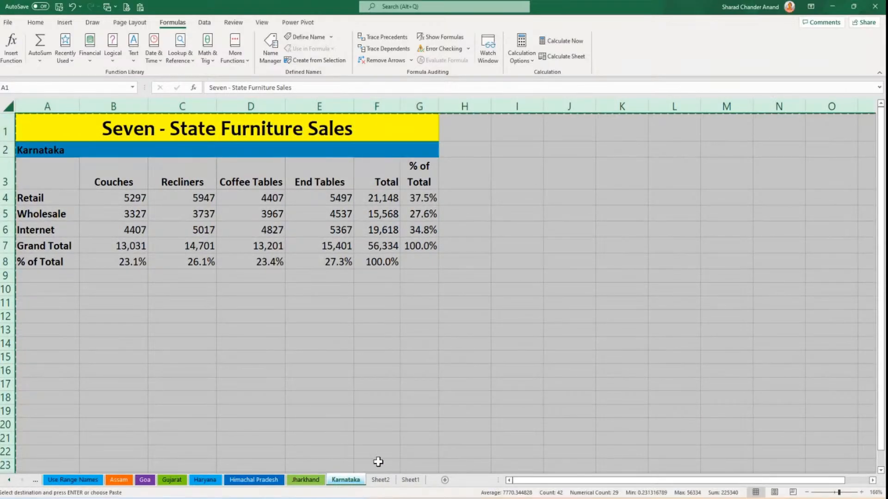
pyautogui.click(381, 480)
pyautogui.hotkey('ctrl', 'v')
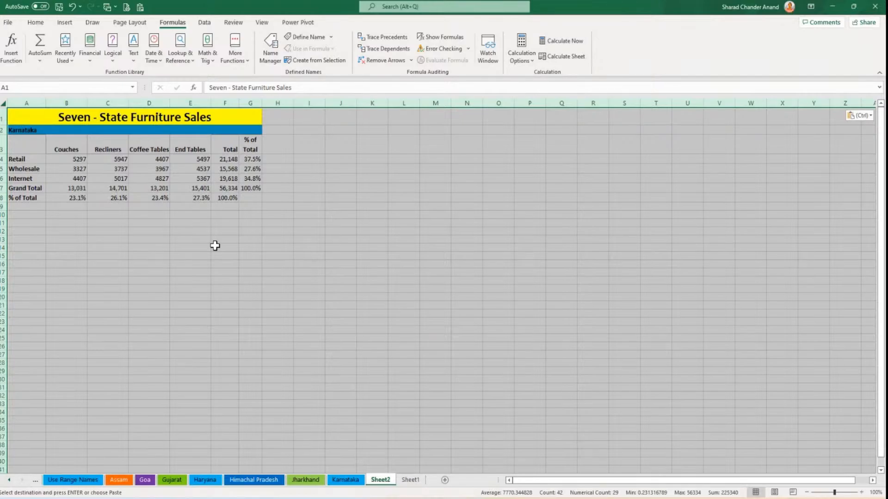
# Delete both Sheet2 and Sheet1 from the workbook.
pyautogui.click(402, 481)
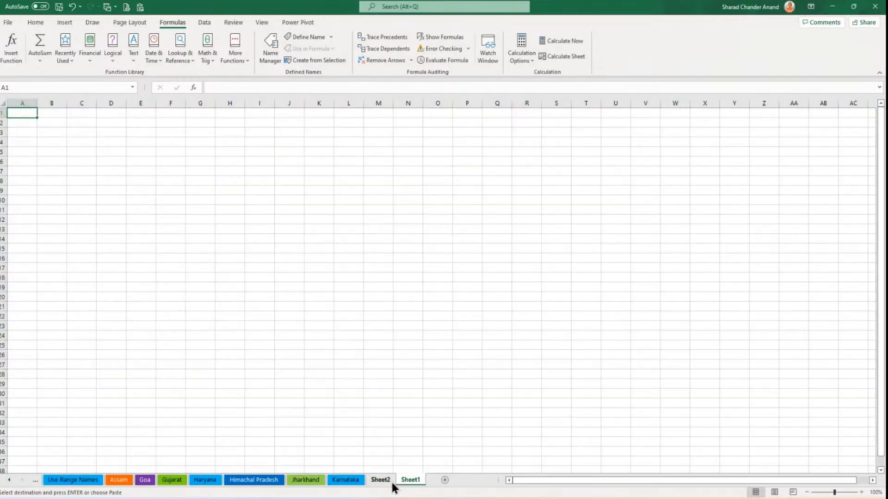
pyautogui.rightClick(384, 481)
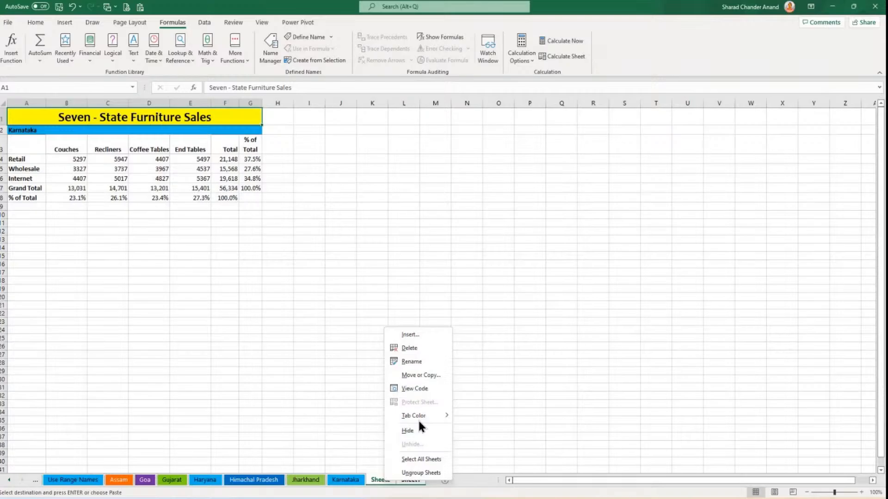
pyautogui.click(421, 345)
pyautogui.click(425, 279)
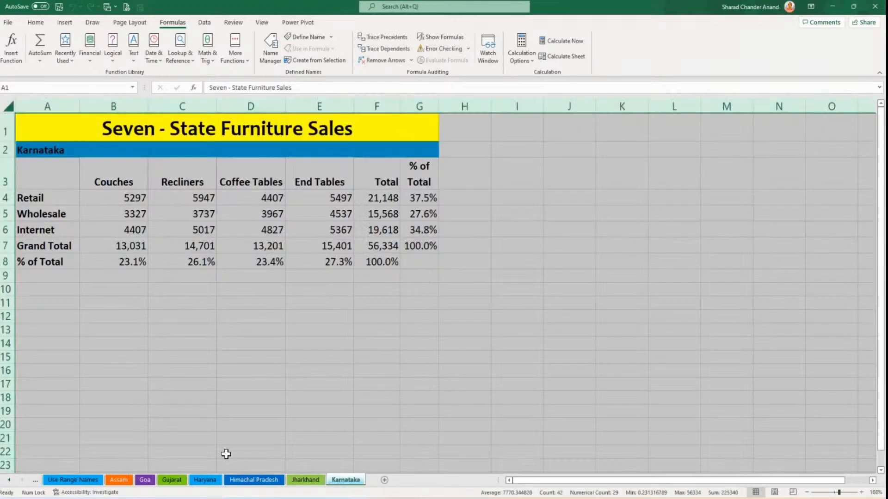
# Look over the Assam, Goa, Haryana and Himachal Pradesh sheets, ending on Karnataka.
pyautogui.click(116, 481)
pyautogui.click(149, 481)
pyautogui.click(200, 482)
pyautogui.click(252, 480)
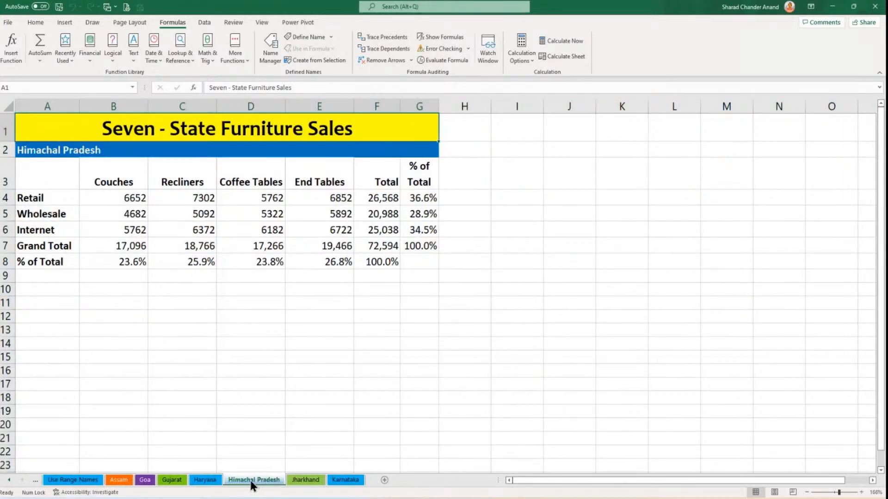
pyautogui.click(356, 479)
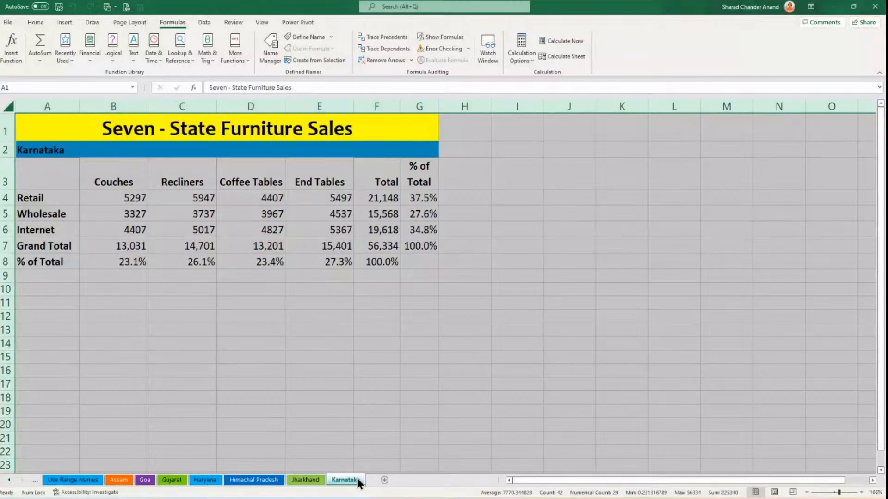
pyautogui.keyDown('ctrl'); pyautogui.click(270, 481); pyautogui.keyUp('ctrl')
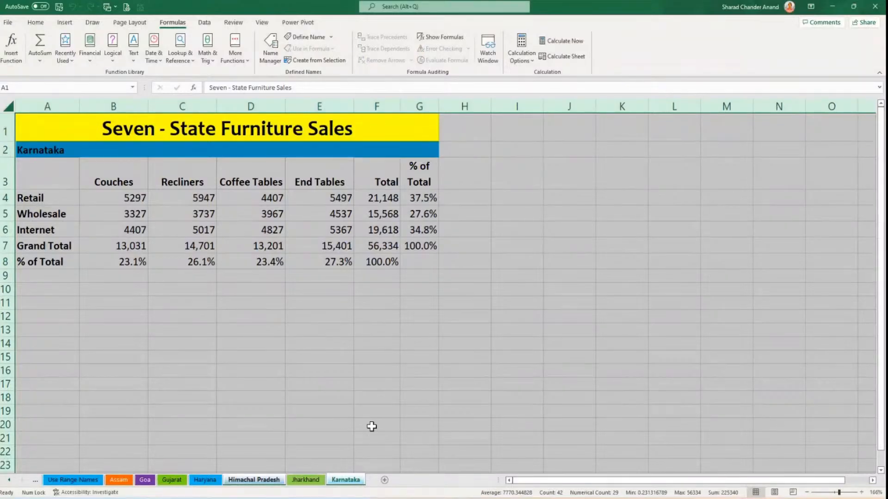
pyautogui.click(300, 481)
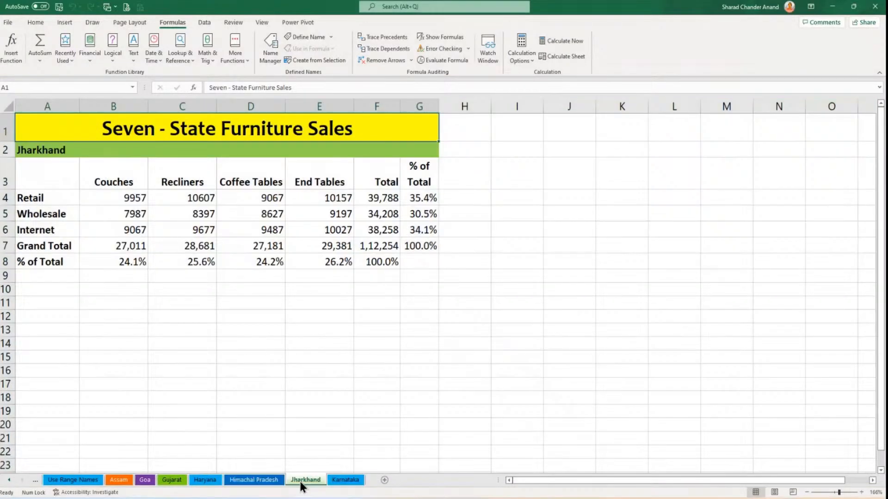
pyautogui.keyDown('ctrl'); pyautogui.click(268, 479); pyautogui.keyUp('ctrl')
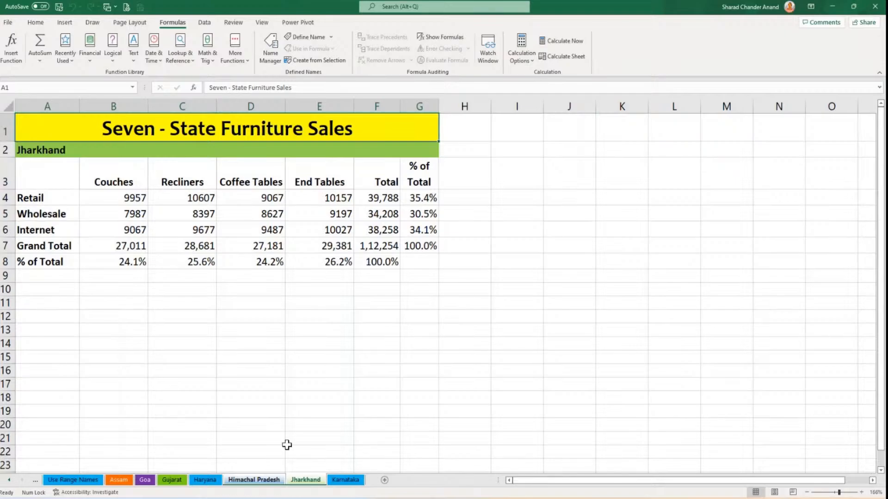
pyautogui.click(303, 480)
# Duplicate the Karnataka sheet directly after the original and rename the copy Summary.
pyautogui.moveTo(345, 480)
pyautogui.mouseDown()
pyautogui.moveTo(369, 432)
pyautogui.moveTo(382, 467)
pyautogui.moveTo(392, 469)
pyautogui.mouseUp()
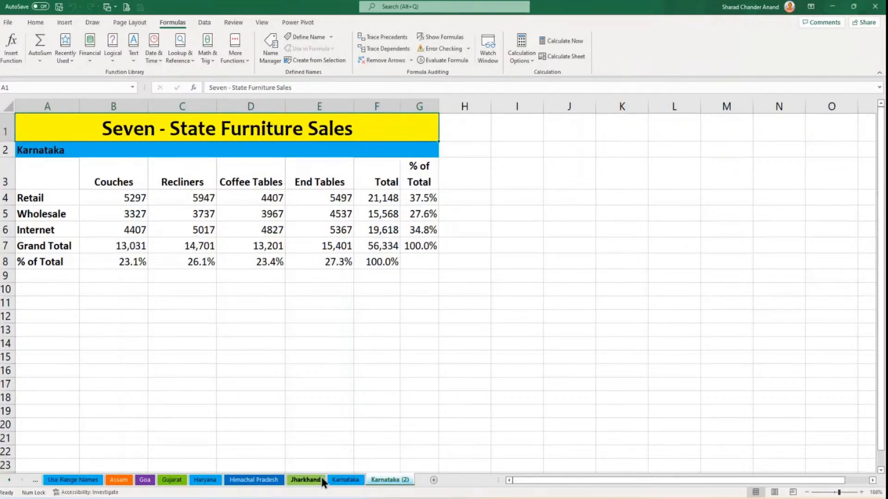
pyautogui.doubleClick(399, 480)
pyautogui.write('Summ')
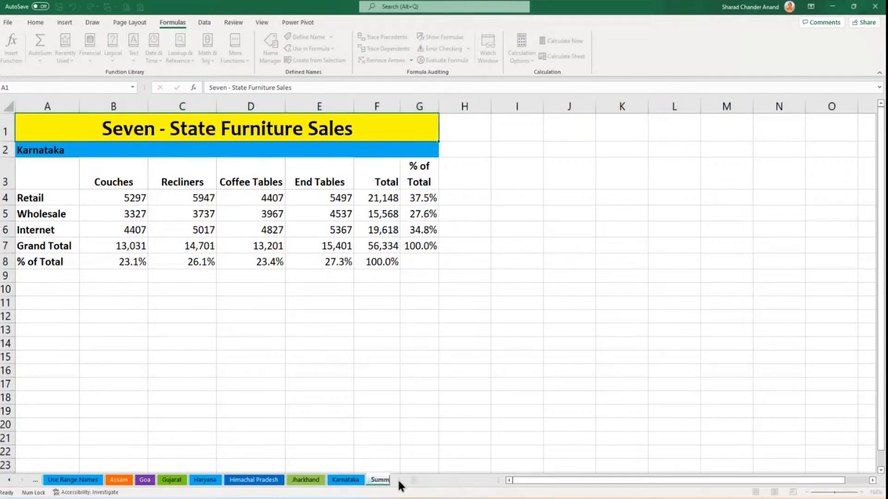
pyautogui.write('ary')
pyautogui.press('Return')
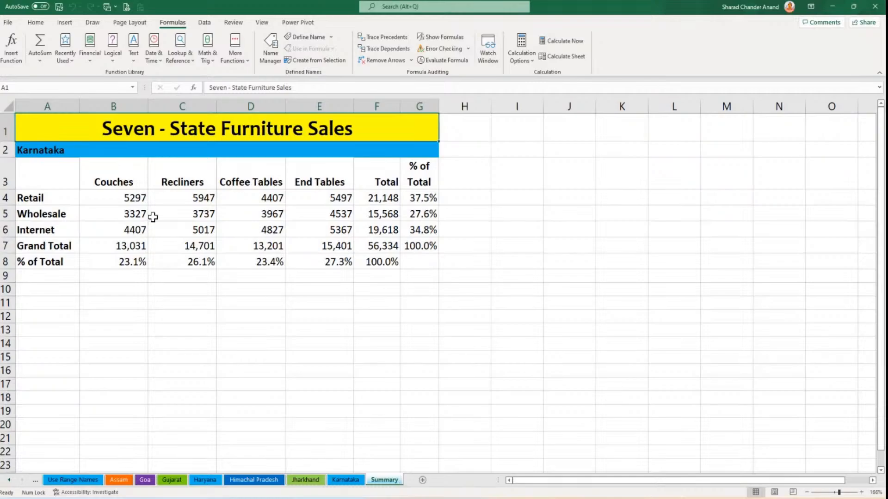
# Replace the state name in cell A2 of the Summary sheet with Summary.
pyautogui.click(45, 154)
pyautogui.write('Summary')
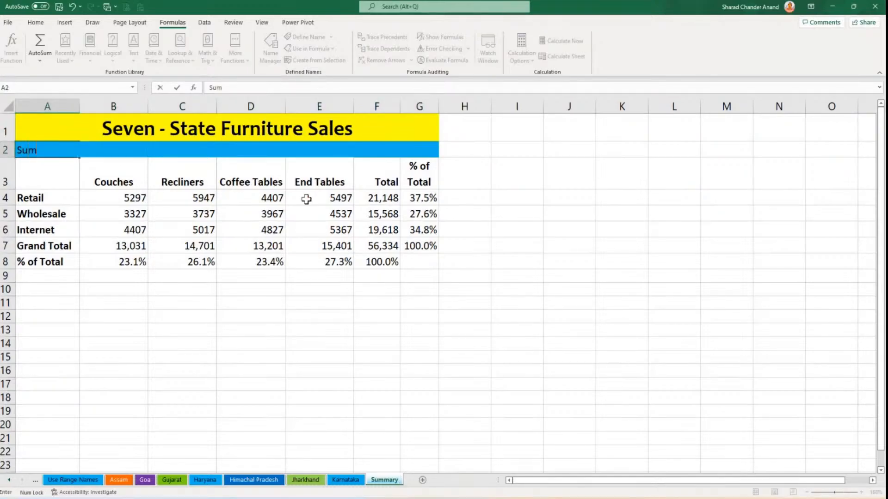
pyautogui.press('Return')
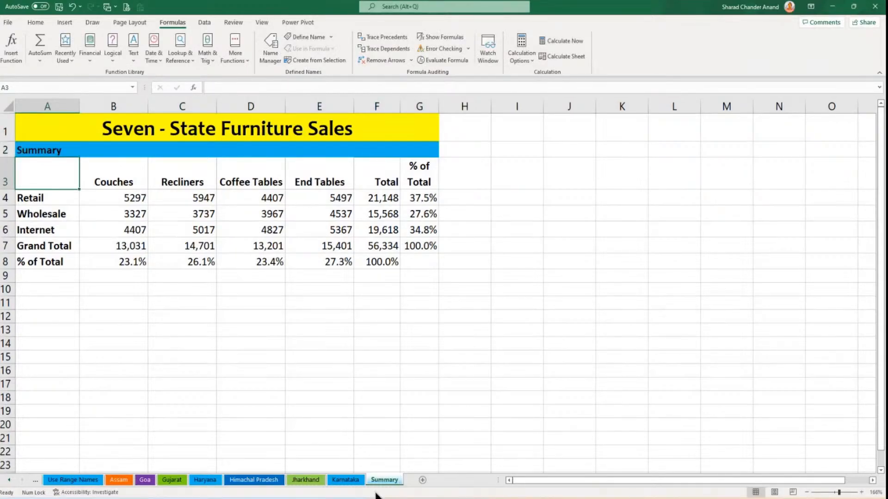
# Try a theme color on the Summary sheet's tab and check it from the Karnataka sheet.
pyautogui.rightClick(384, 481)
pyautogui.moveTo(402, 428)
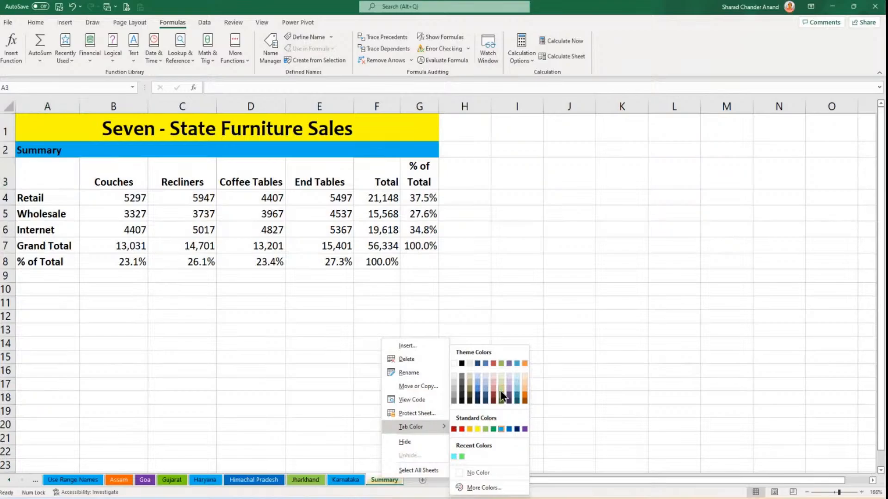
pyautogui.click(516, 392)
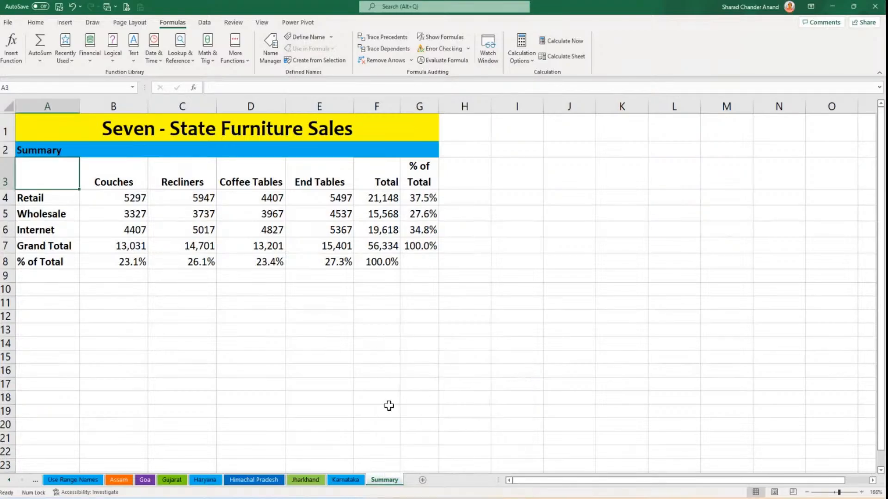
pyautogui.click(345, 479)
pyautogui.click(396, 479)
# Set the Summary sheet's tab color to light red, check it from the Karnataka sheet, and return to Summary.
pyautogui.rightClick(391, 481)
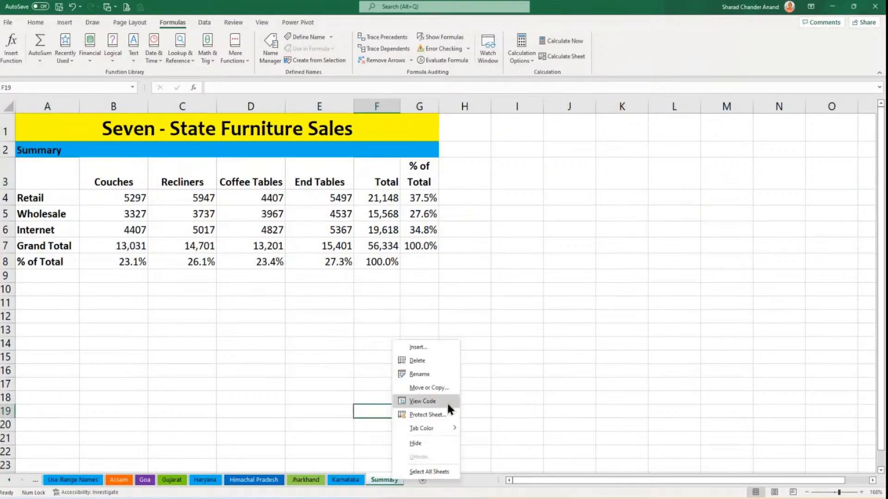
pyautogui.moveTo(442, 426)
pyautogui.click(515, 401)
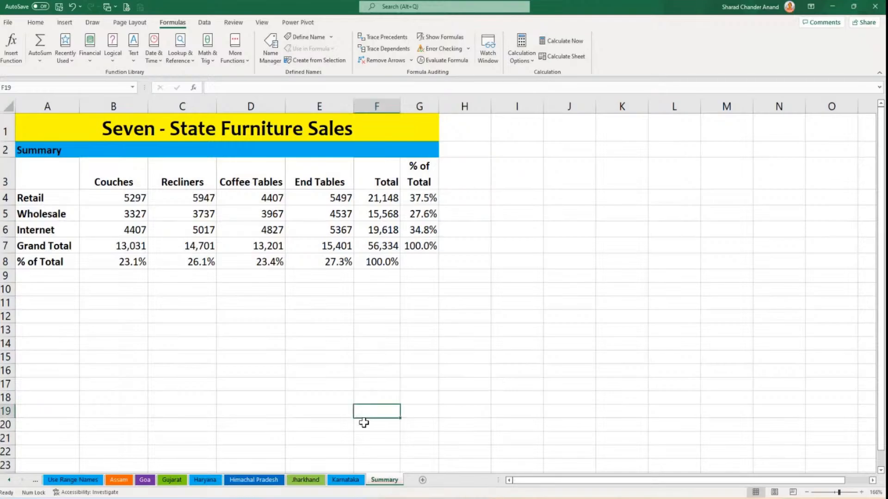
pyautogui.click(347, 479)
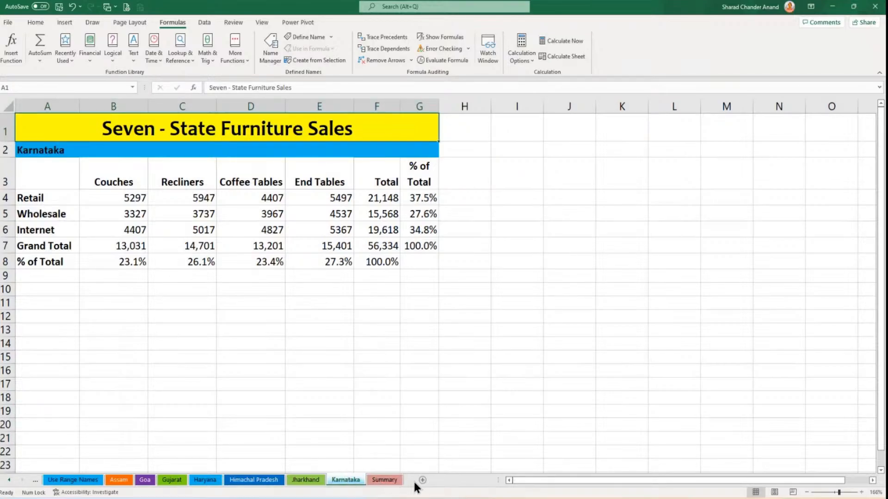
pyautogui.click(395, 479)
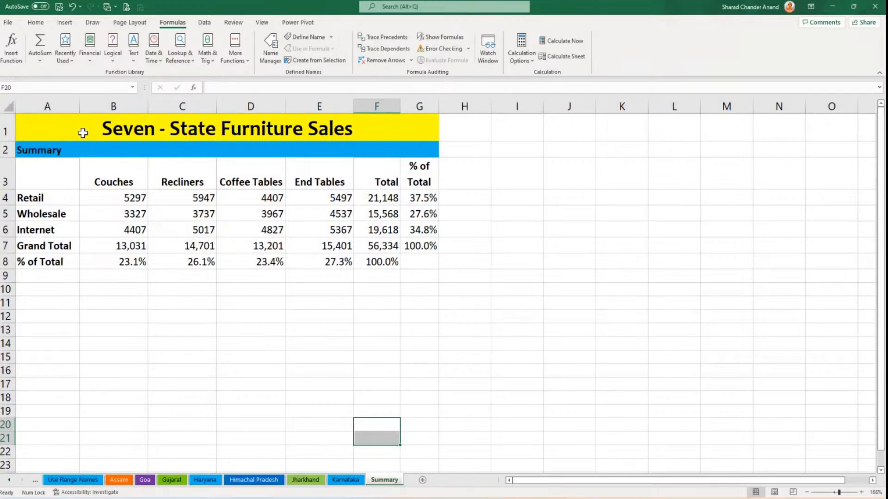
# Try to select the Summary sheet's numeric constants with Go To Special while cells F20:F21 are selected, excluding text, logicals and errors.
pyautogui.click(39, 22)
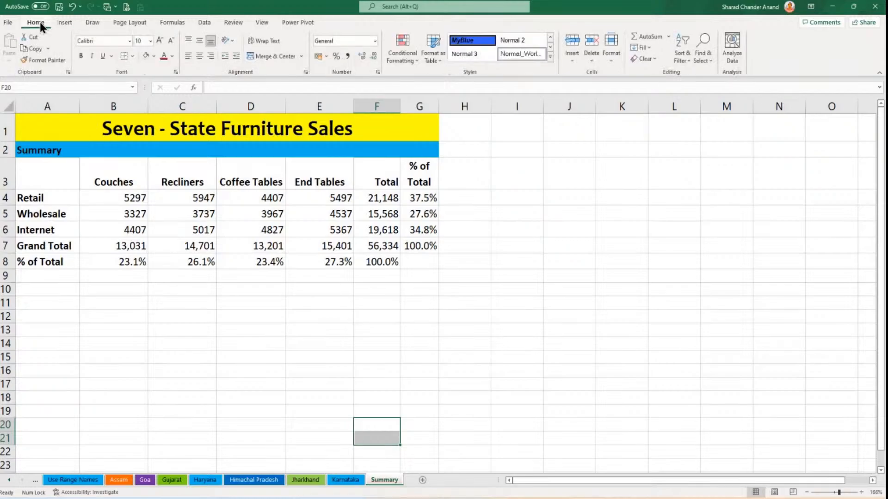
pyautogui.click(703, 65)
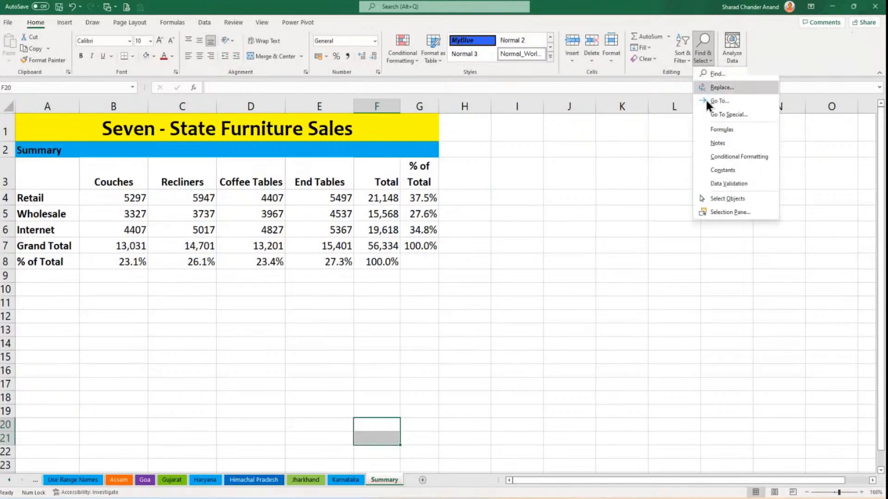
pyautogui.click(718, 114)
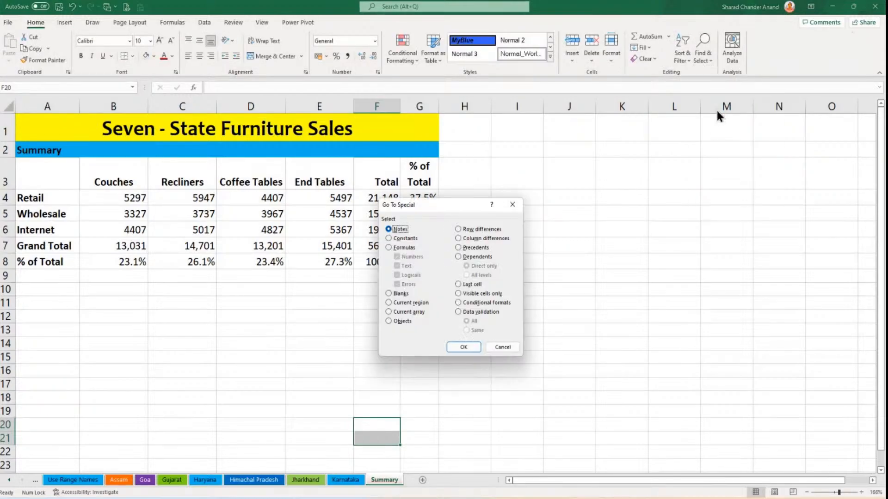
pyautogui.click(388, 238)
pyautogui.click(398, 266)
pyautogui.click(404, 275)
pyautogui.click(407, 285)
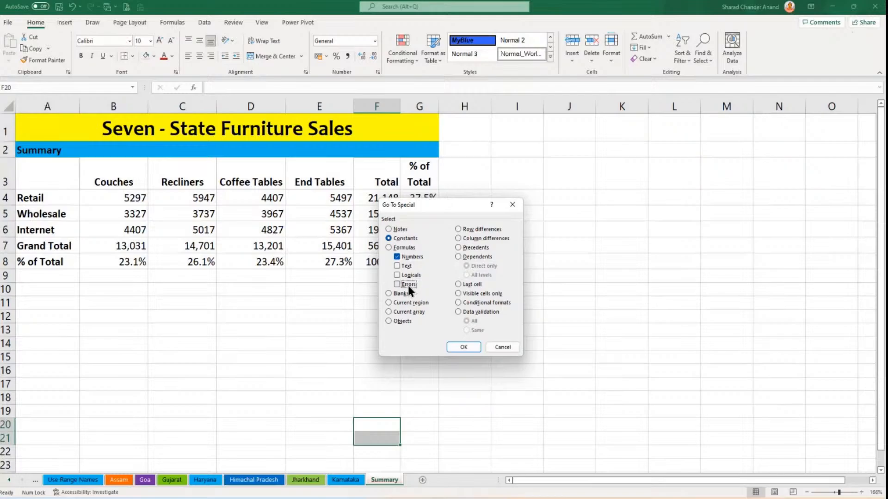
pyautogui.click(466, 346)
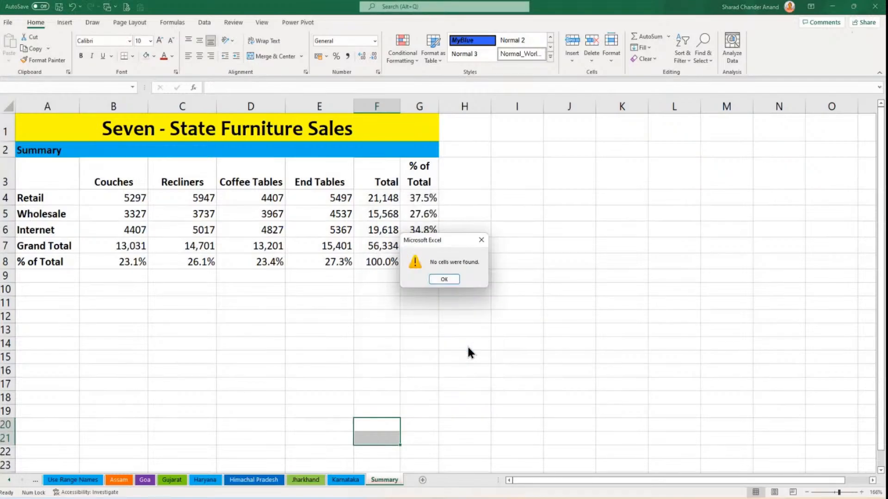
pyautogui.click(443, 279)
# From the single cell F18, use Go To Special to select the Summary sheet's numeric constants, excluding text and logicals, and delete them.
pyautogui.moveTo(379, 403); pyautogui.dragTo(380, 413)
pyautogui.click(379, 402)
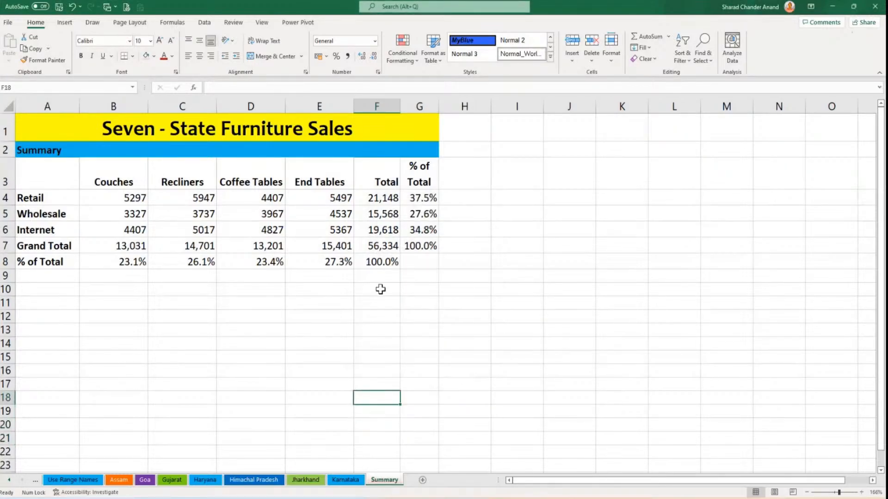
pyautogui.click(703, 48)
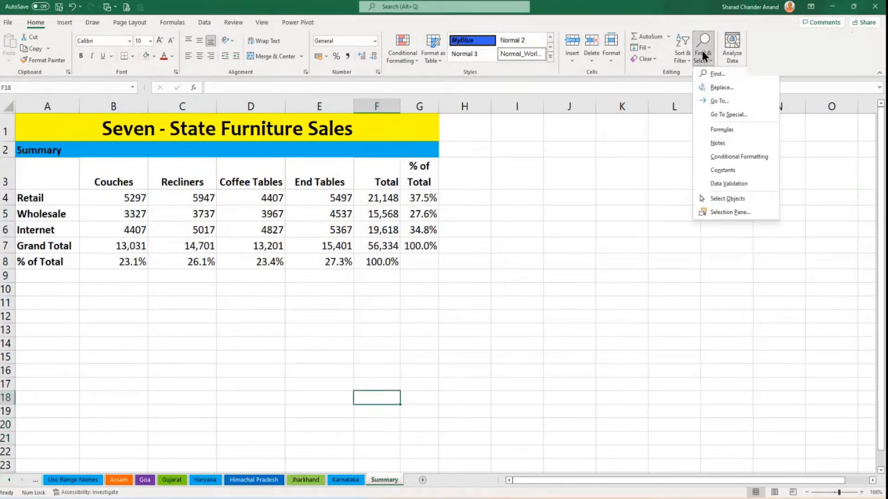
pyautogui.click(717, 114)
pyautogui.click(403, 238)
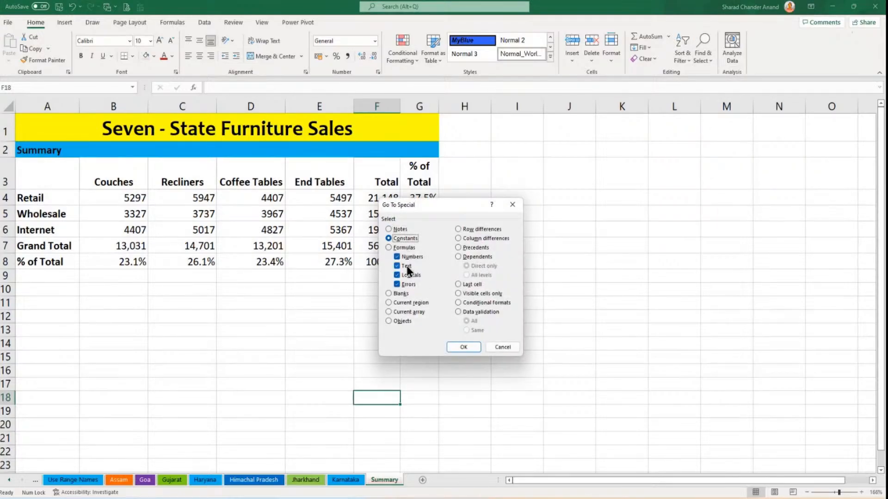
pyautogui.click(406, 266)
pyautogui.click(409, 275)
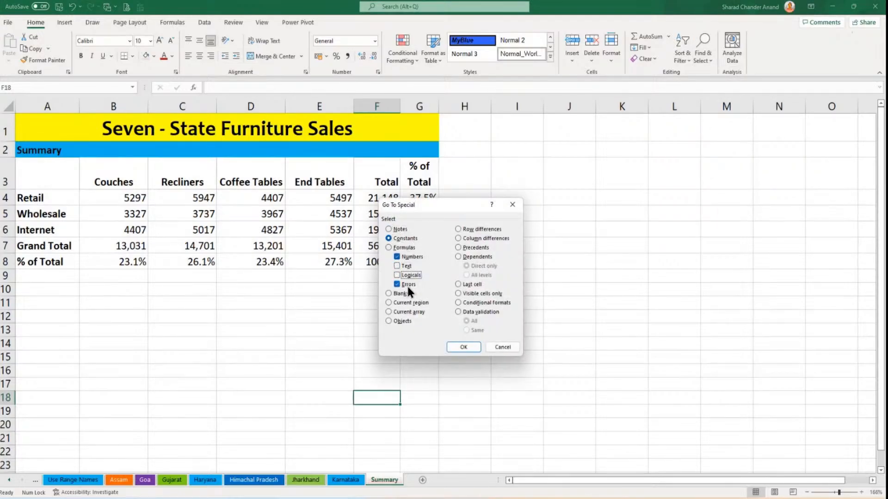
pyautogui.click(460, 347)
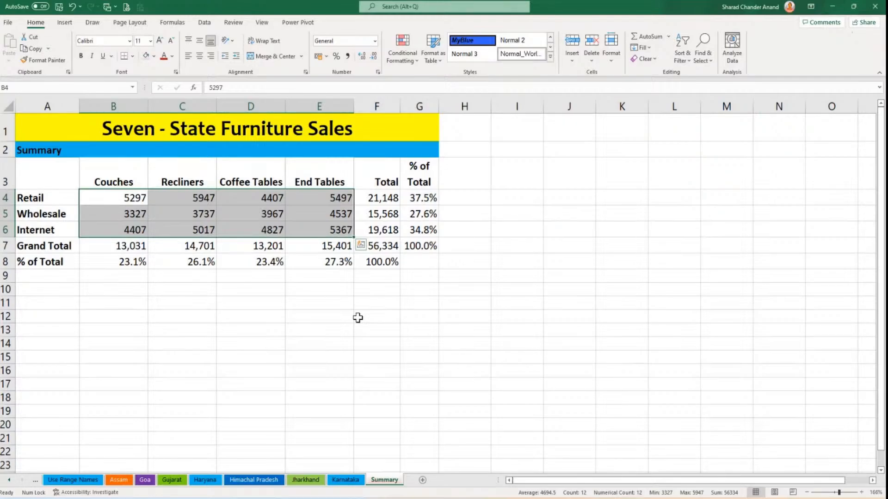
pyautogui.press('Delete')
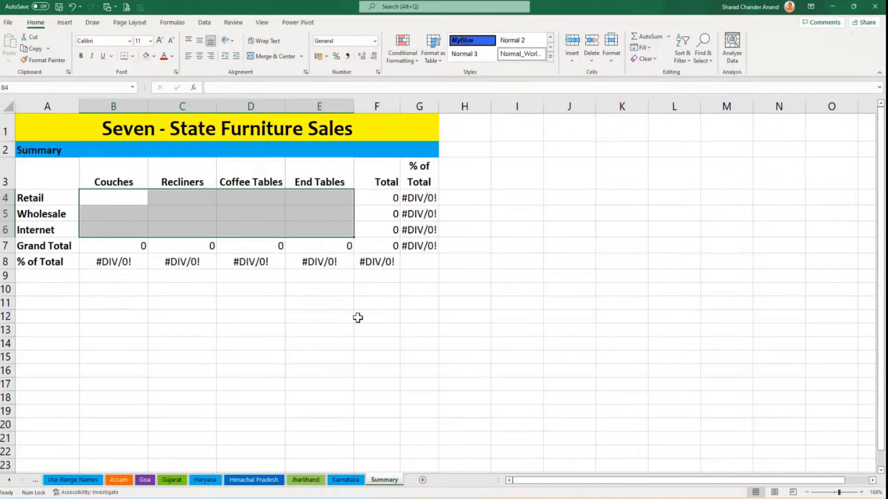
pyautogui.click(357, 317)
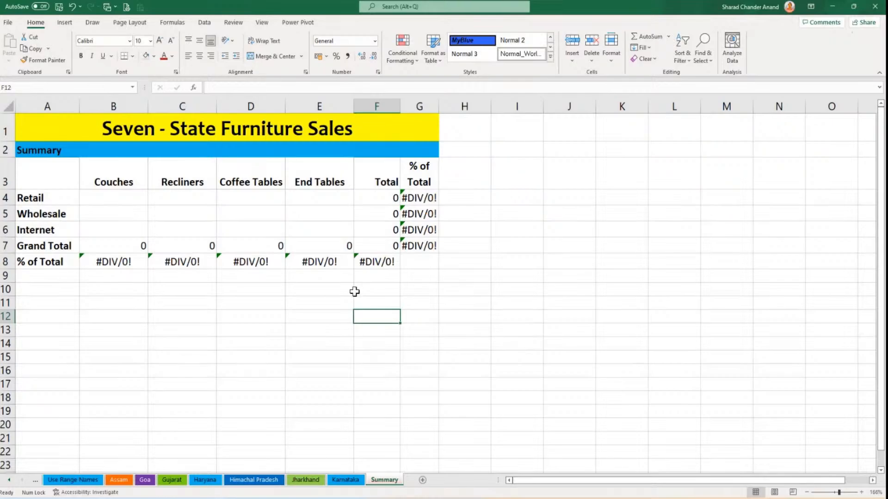
# Inspect the % of Total formula in G4 without changing it, and select cell B4 for Retail Couches.
pyautogui.doubleClick(418, 198)
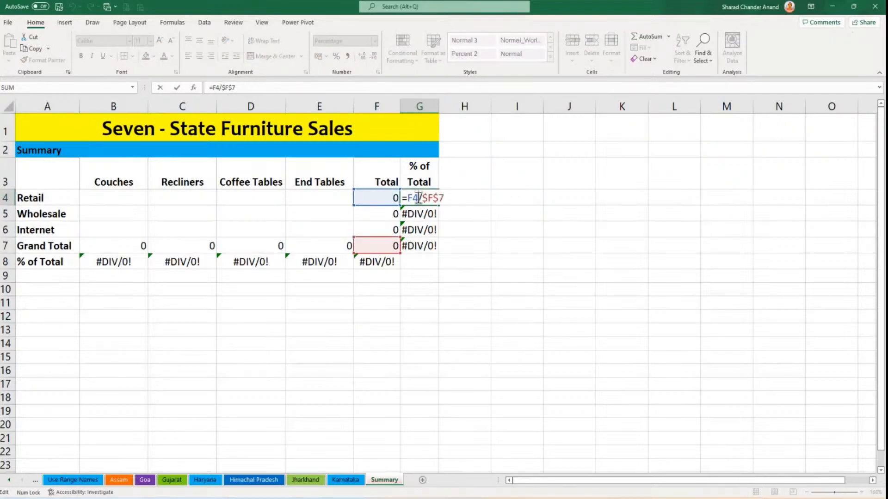
pyautogui.press('Escape')
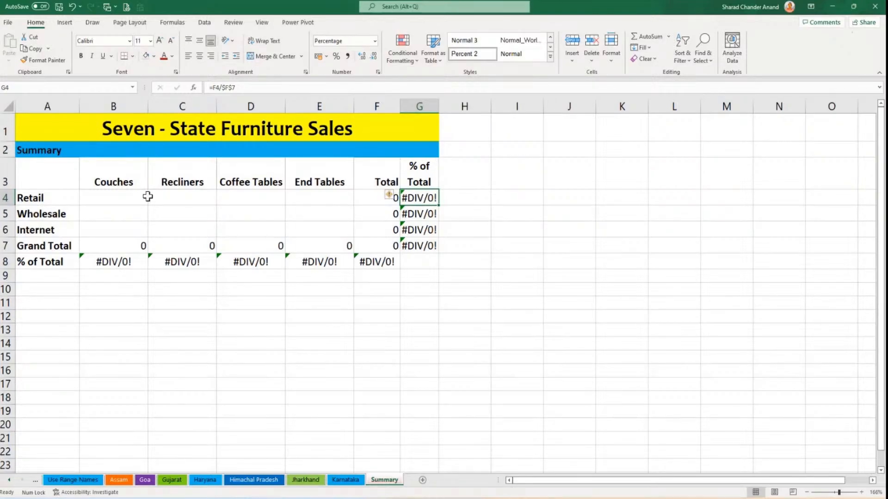
pyautogui.click(116, 195)
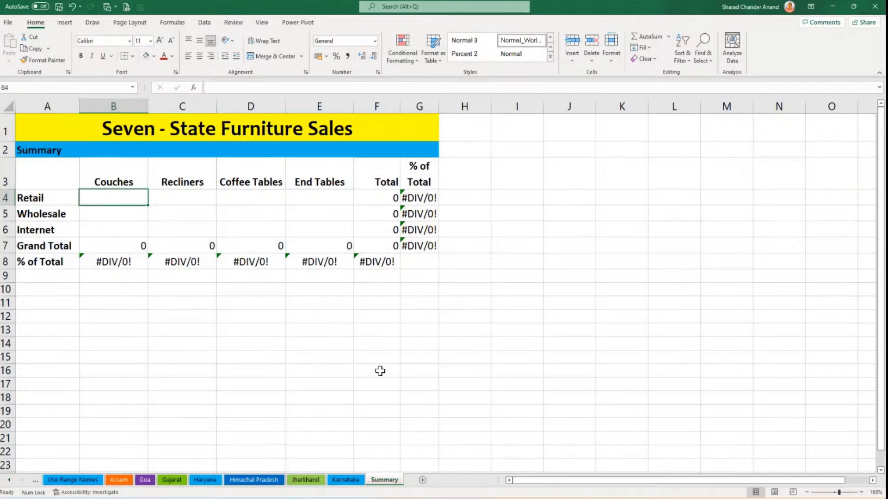
# Start a formula in Summary cell B4 that adds cell B4 from the Assam, Goa, Gujarat and Haryana sheets.
pyautogui.write('=')
pyautogui.click(118, 481)
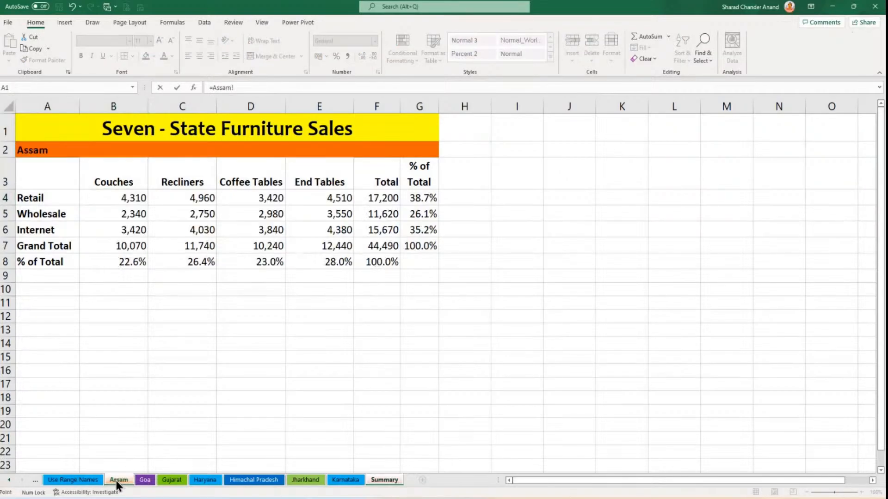
pyautogui.click(119, 202)
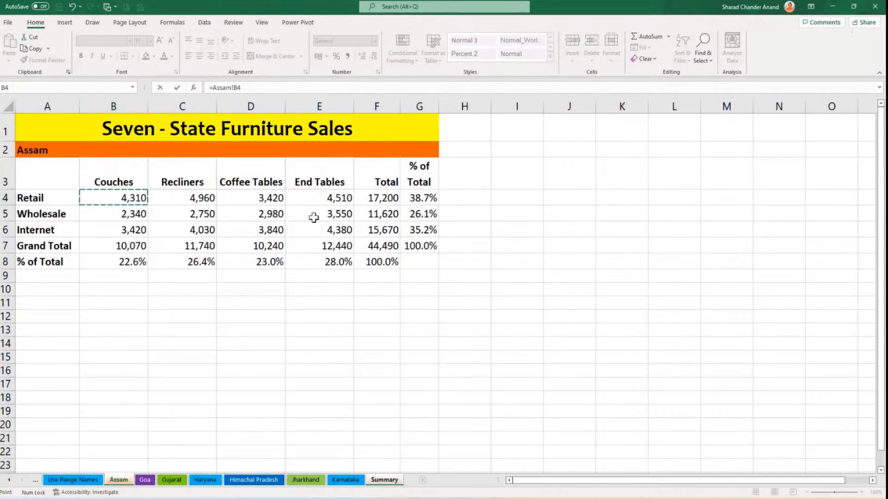
pyautogui.write('+')
pyautogui.click(145, 484)
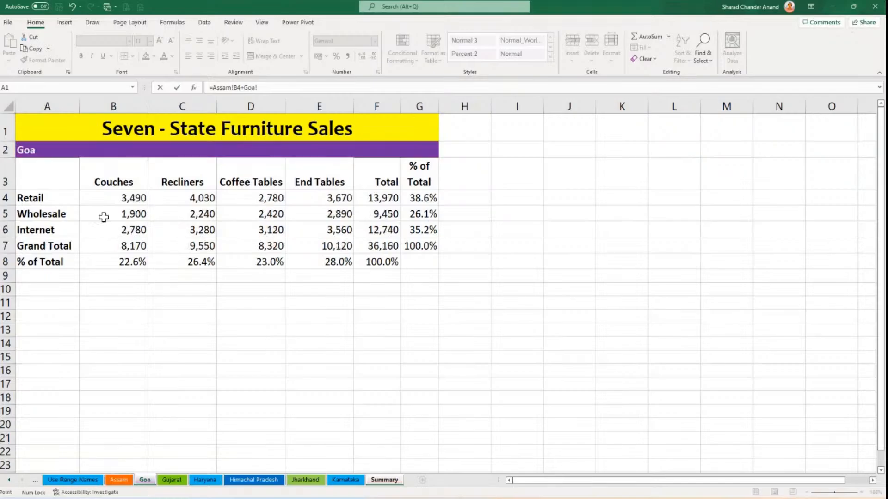
pyautogui.click(105, 198)
pyautogui.write('+')
pyautogui.click(174, 481)
pyautogui.click(139, 196)
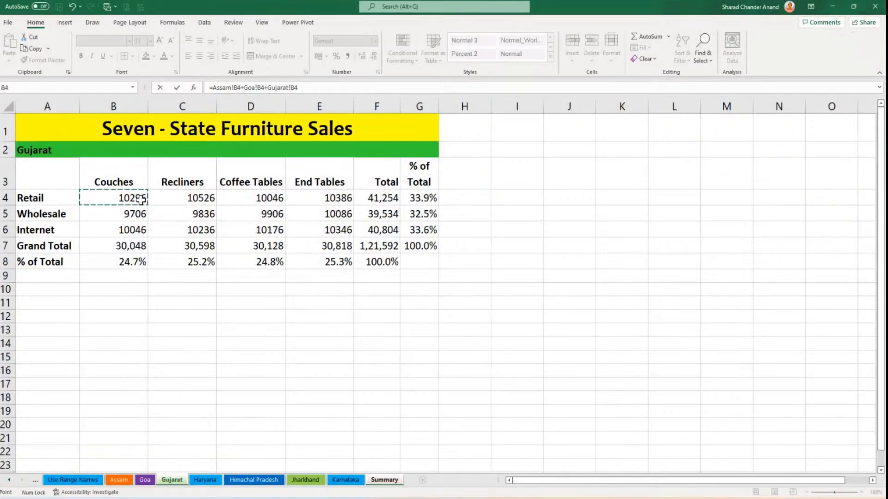
pyautogui.write('+')
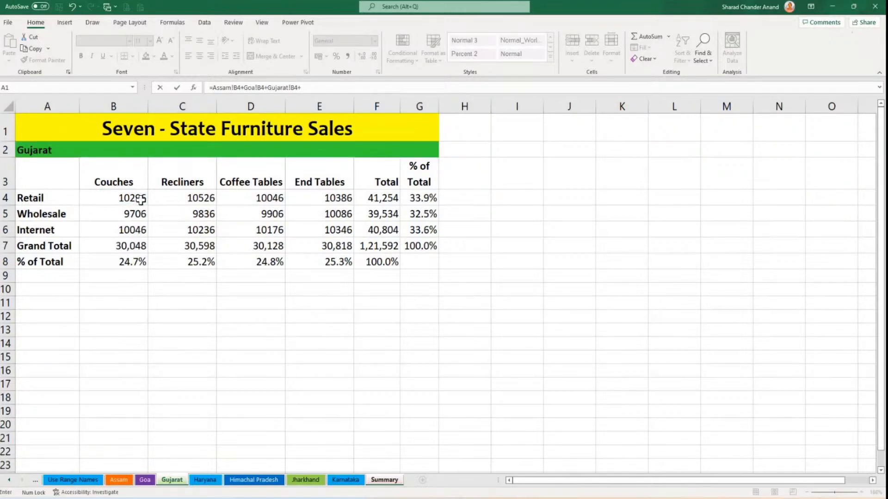
pyautogui.click(204, 480)
pyautogui.click(102, 197)
# Complete the Summary B4 formula by adding cell B4 from the Himachal Pradesh, Jharkhand and Karnataka sheets.
pyautogui.write('+')
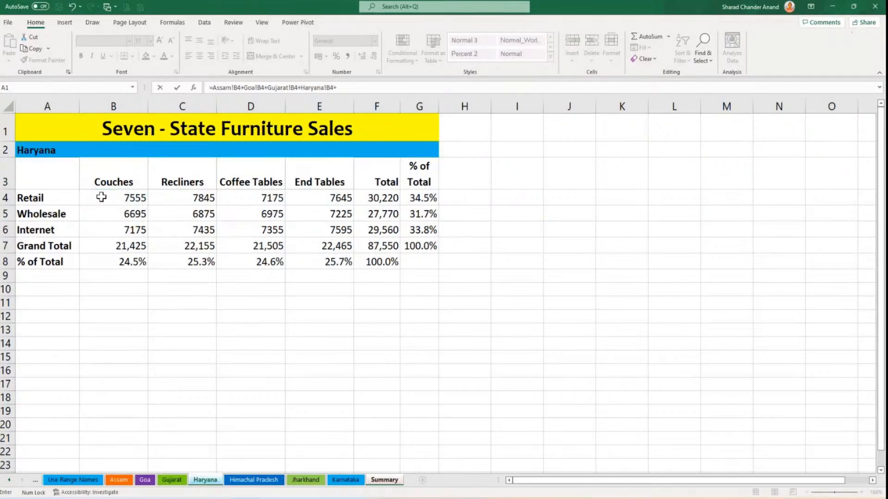
pyautogui.click(253, 480)
pyautogui.click(128, 194)
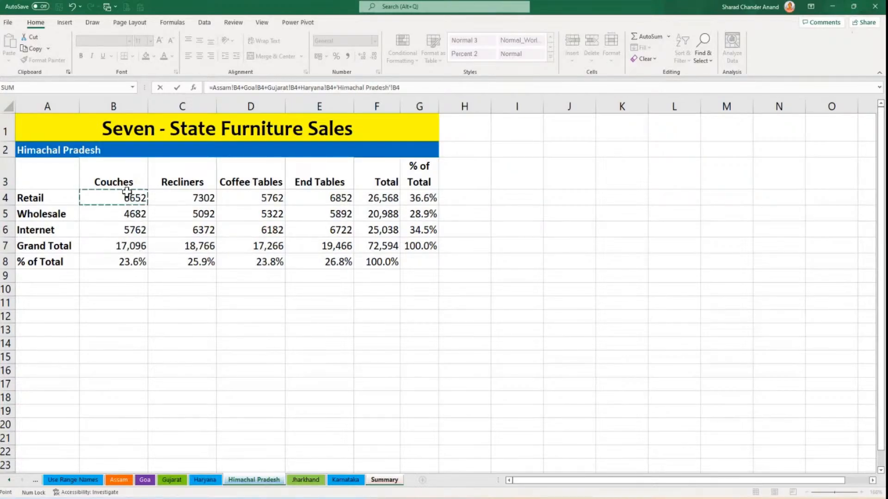
pyautogui.write('+')
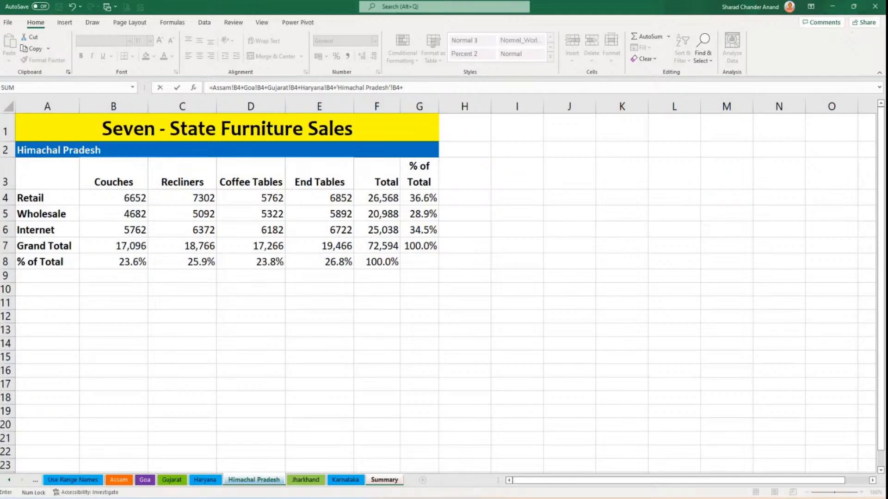
pyautogui.click(305, 480)
pyautogui.click(113, 202)
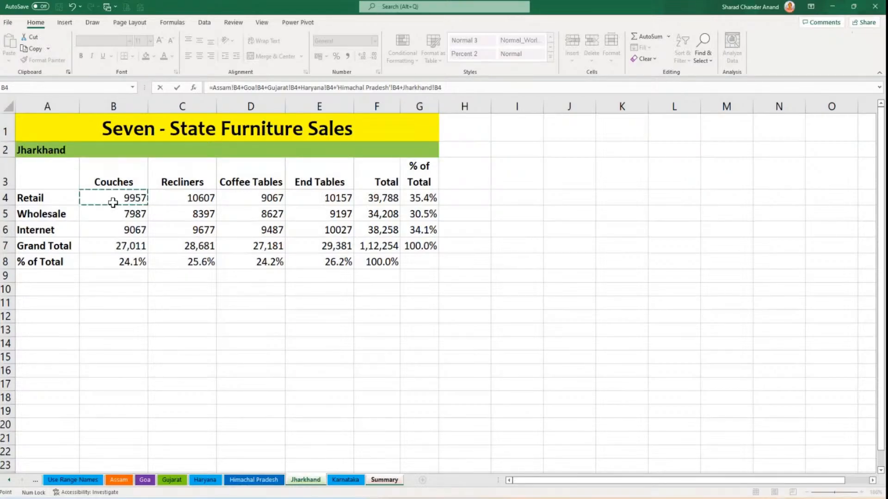
pyautogui.write('+')
pyautogui.hotkey('ctrl', 'pagedown')
pyautogui.click(118, 196)
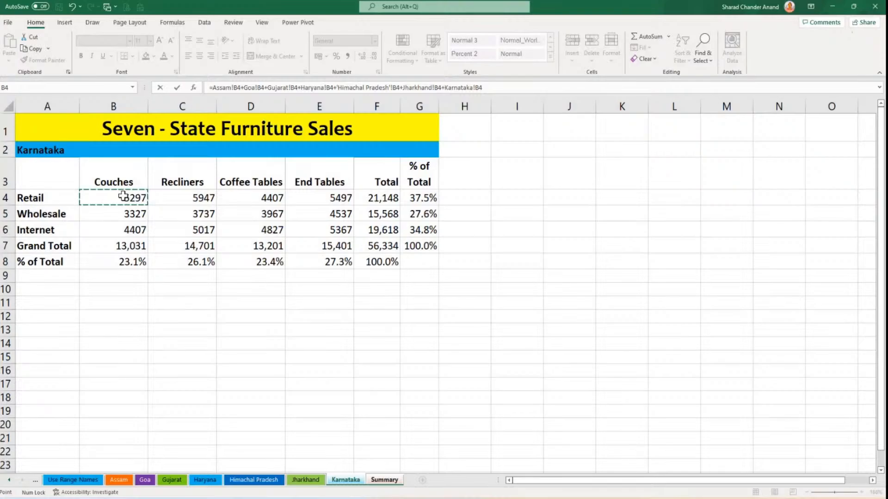
pyautogui.press('Return')
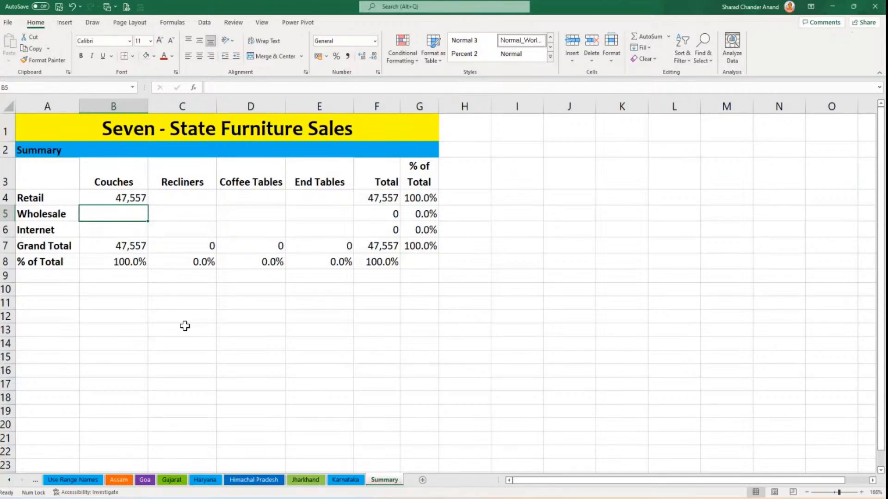
# Review the sheet-by-sheet addition formula in Summary cell B4 and clear it from the cell.
pyautogui.press('Up')
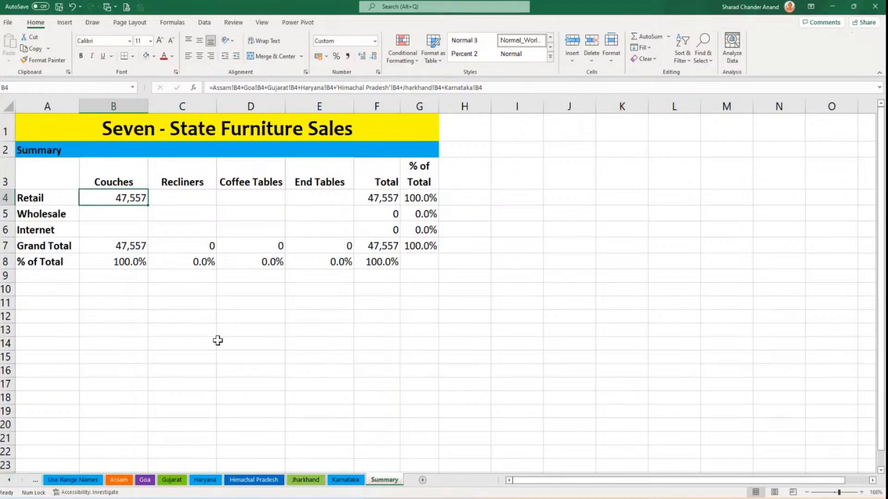
pyautogui.doubleClick(120, 199)
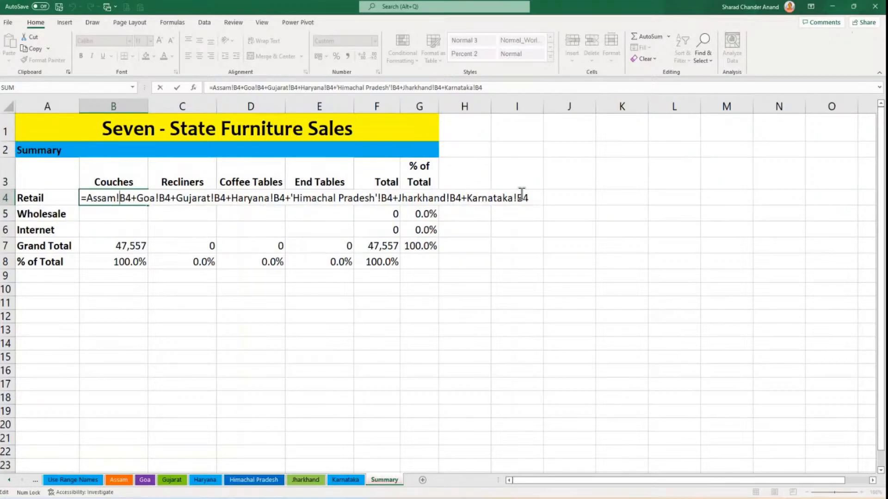
pyautogui.hotkey('ctrl', 'Return')
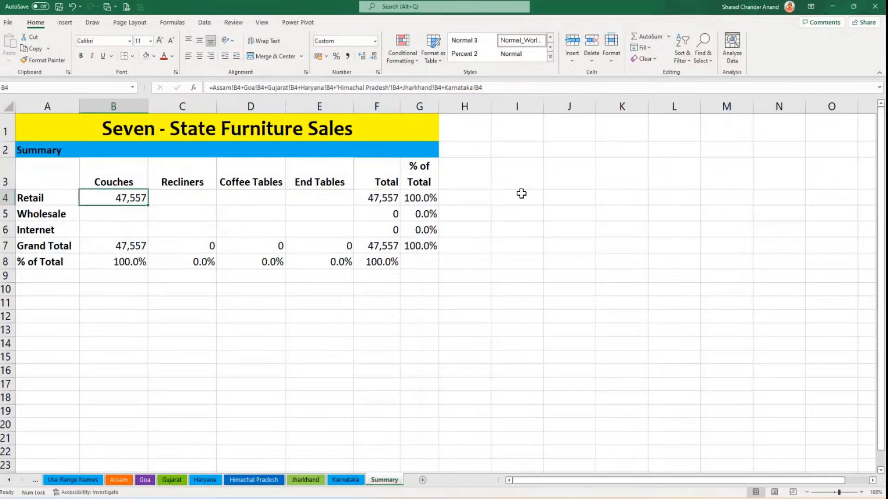
pyautogui.press('Delete')
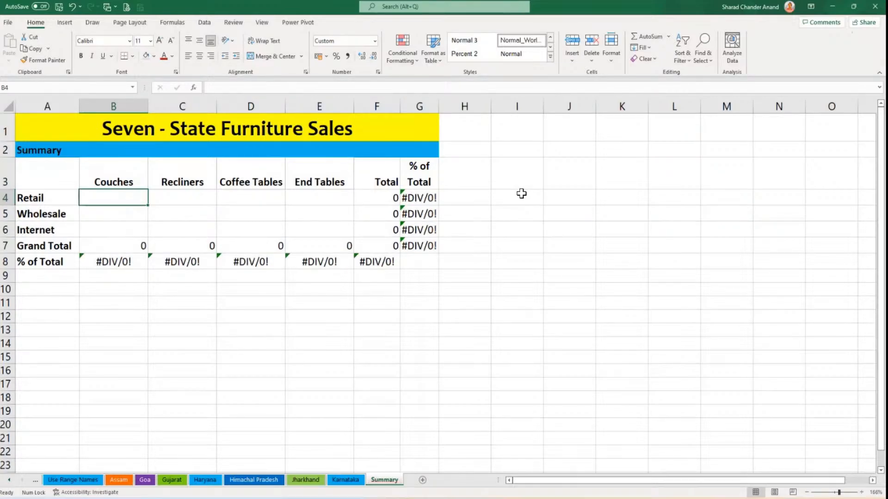
# Enter a 3-D sum in Summary cell B4 covering the Assam to Karnataka sheets: =SUM(Assam:Karnataka!B4).
pyautogui.hotkey('alt', '=')
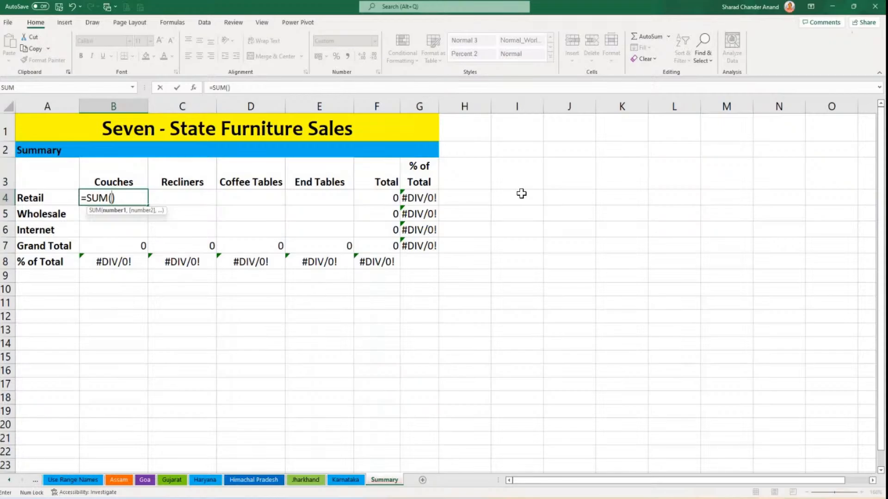
pyautogui.click(118, 480)
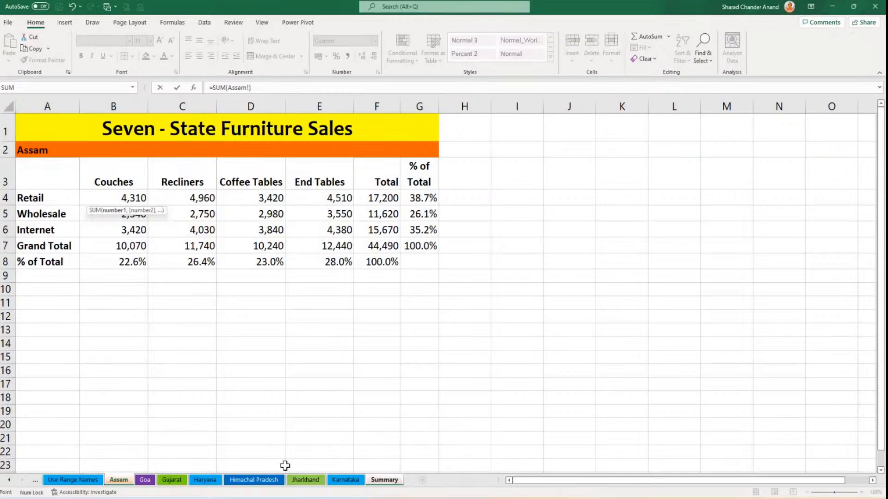
pyautogui.keyDown('shift'); pyautogui.click(344, 480); pyautogui.keyUp('shift')
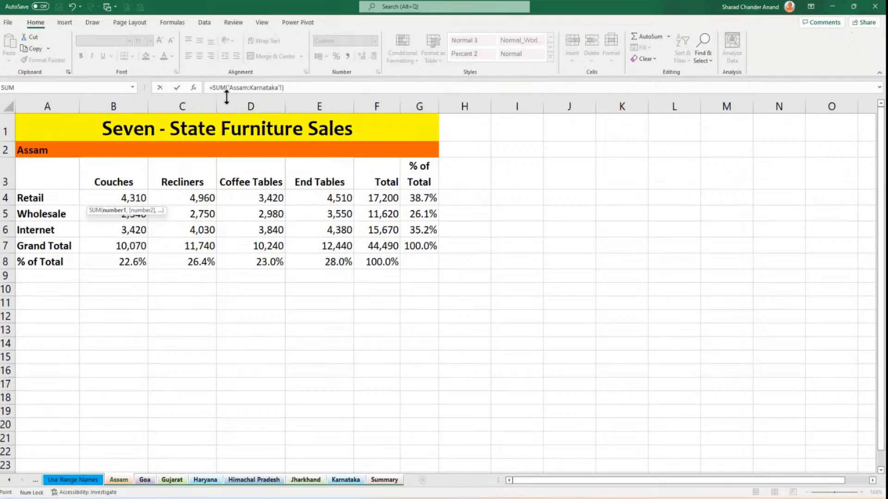
pyautogui.click(130, 197)
pyautogui.press('Return')
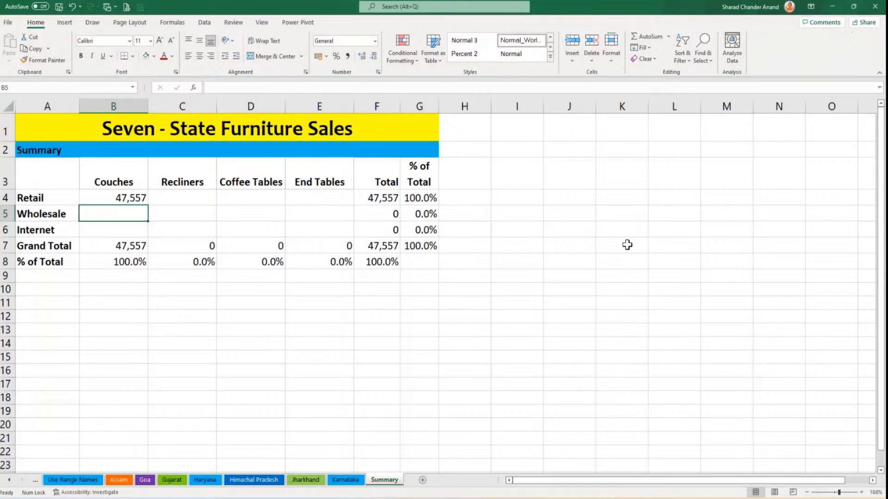
# Check the 3-D sum formula in B4 and fill it across to End Tables and down to Internet (B4:E6).
pyautogui.doubleClick(139, 199)
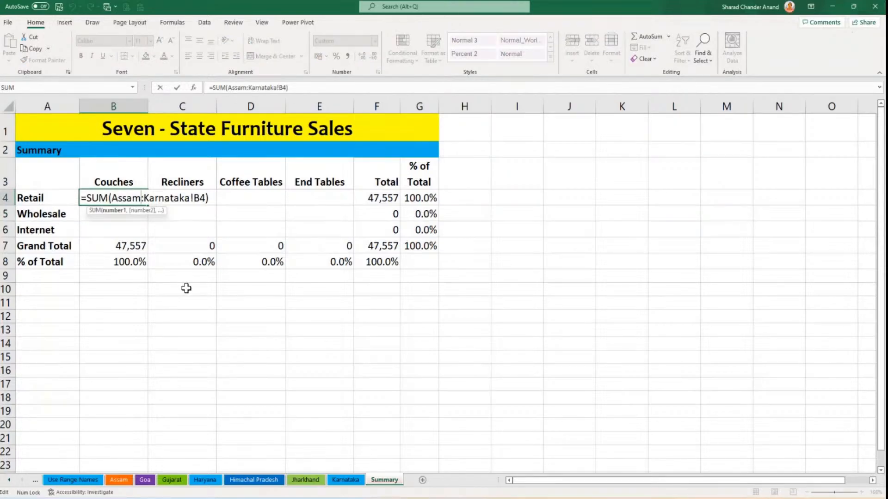
pyautogui.press('Escape')
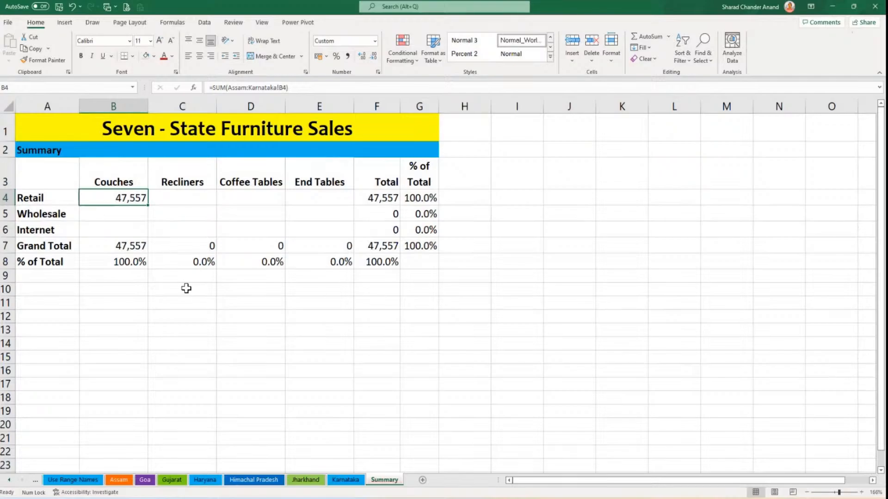
pyautogui.moveTo(148, 205); pyautogui.dragTo(353, 237)
pyautogui.click(437, 423)
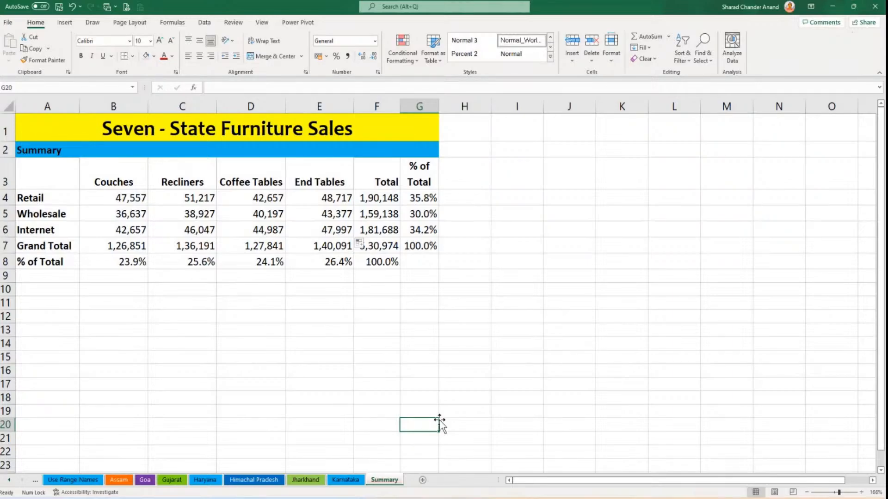
# Examine the sales figures on each state sheet from Assam to Karnataka and compare them with the Summary sheet.
pyautogui.click(123, 483)
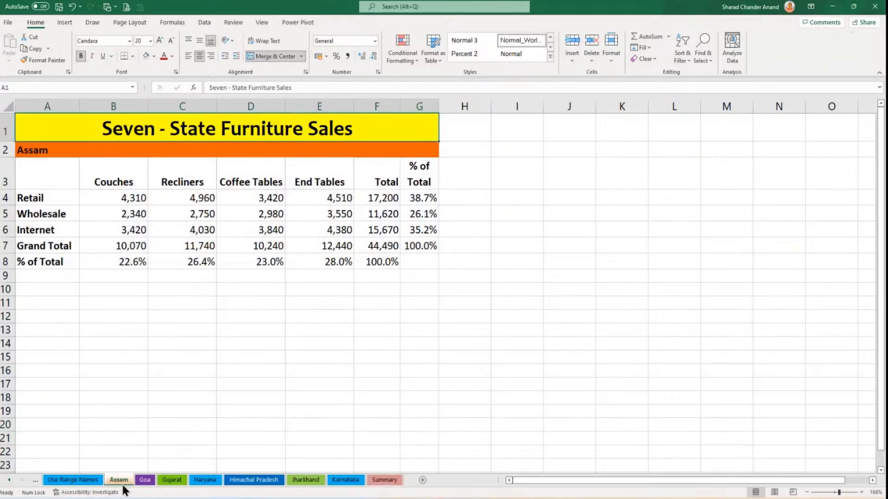
pyautogui.click(149, 480)
pyautogui.click(172, 480)
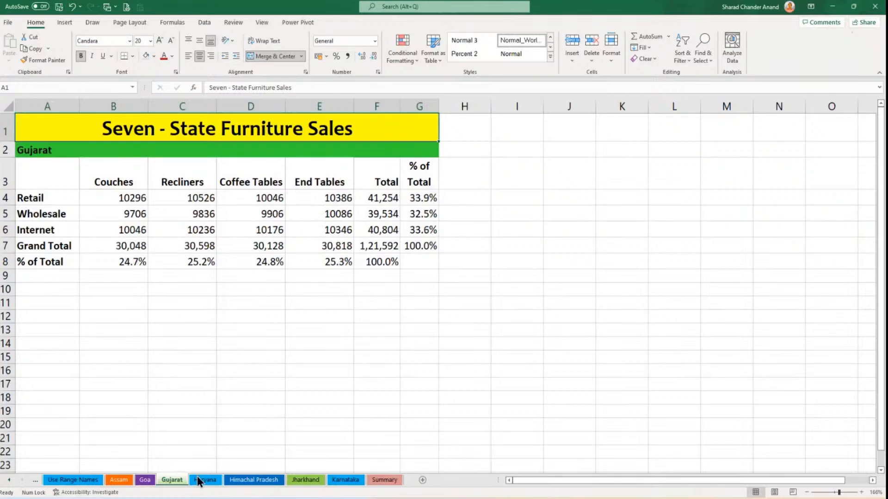
pyautogui.click(206, 479)
pyautogui.click(254, 480)
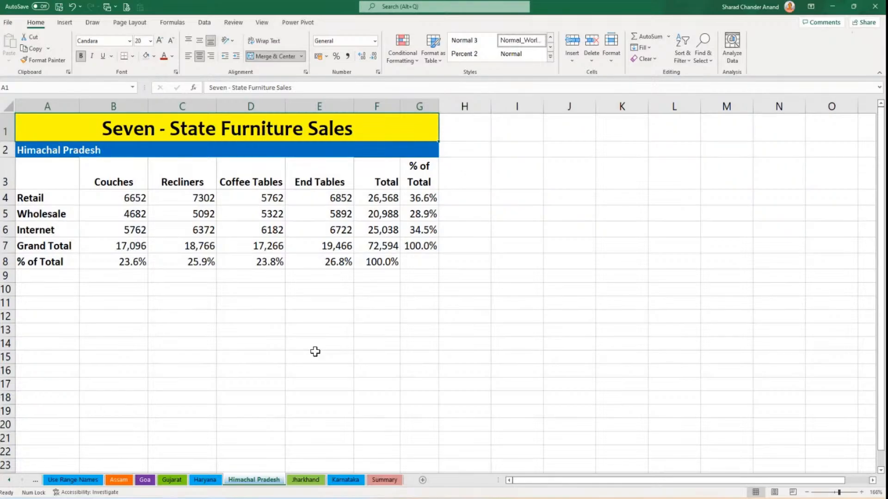
pyautogui.click(305, 479)
pyautogui.click(346, 480)
pyautogui.click(382, 480)
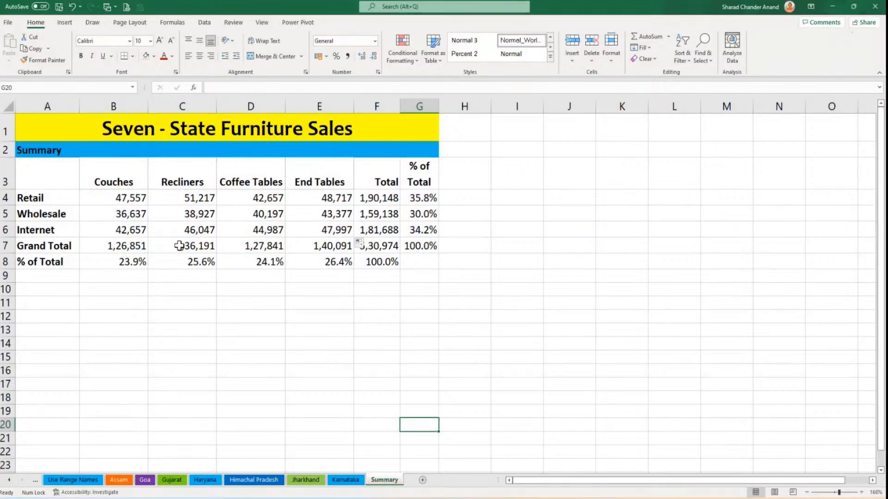
pyautogui.click(126, 199)
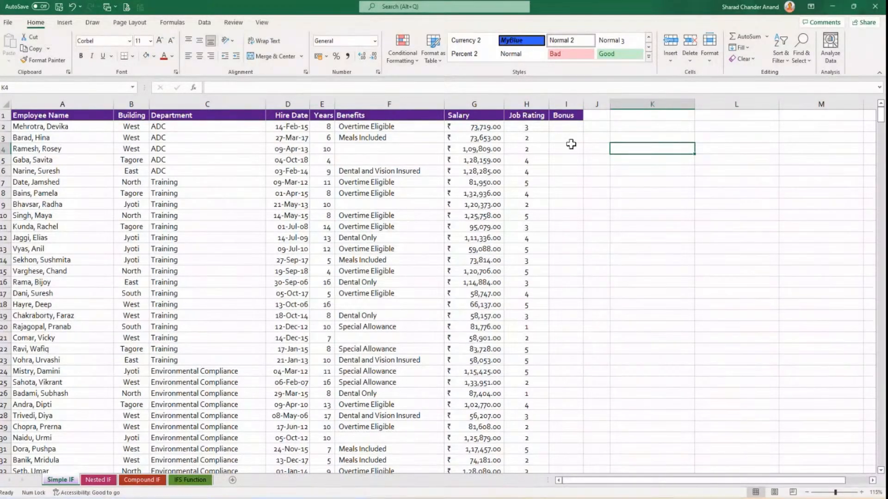
# On the Simple IF sheet, widen the Bonus column slightly and hide columns A to E, Employee Name through Years.
pyautogui.click(562, 125)
pyautogui.moveTo(583, 104); pyautogui.dragTo(620, 106)
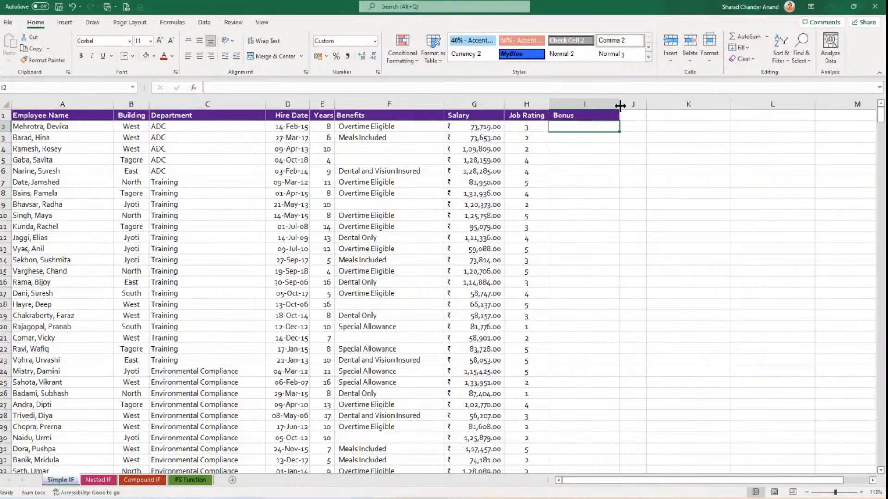
pyautogui.click(49, 101)
pyautogui.moveTo(81, 107); pyautogui.dragTo(198, 105)
pyautogui.moveTo(79, 99); pyautogui.dragTo(312, 110)
pyautogui.rightClick(276, 111)
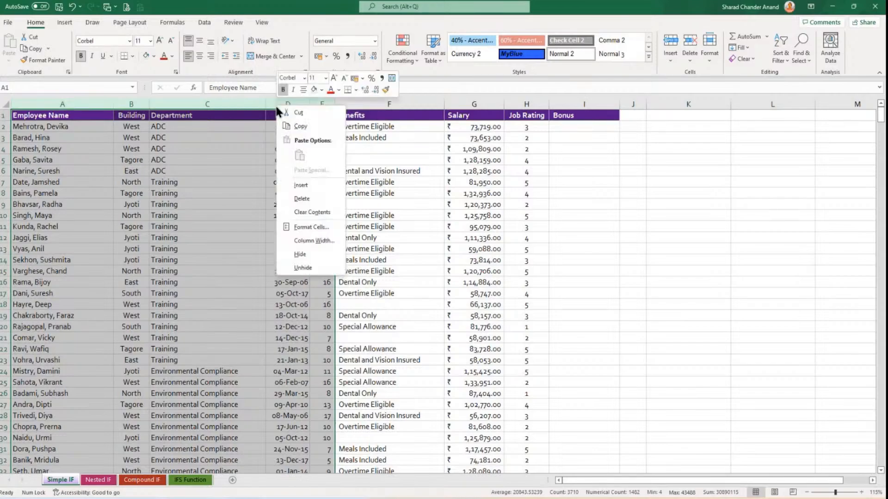
pyautogui.click(299, 254)
pyautogui.click(146, 251)
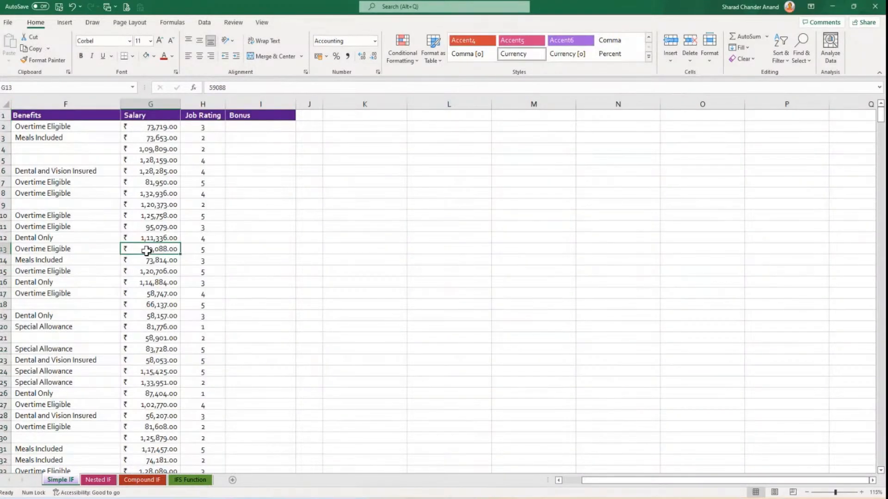
# Widen the Bonus column to several times its width and increase the height of all rows on the sheet.
pyautogui.moveTo(295, 105); pyautogui.dragTo(492, 109)
pyautogui.keyDown('ctrl'); pyautogui.scroll(4, 406, 304); pyautogui.keyUp('ctrl')
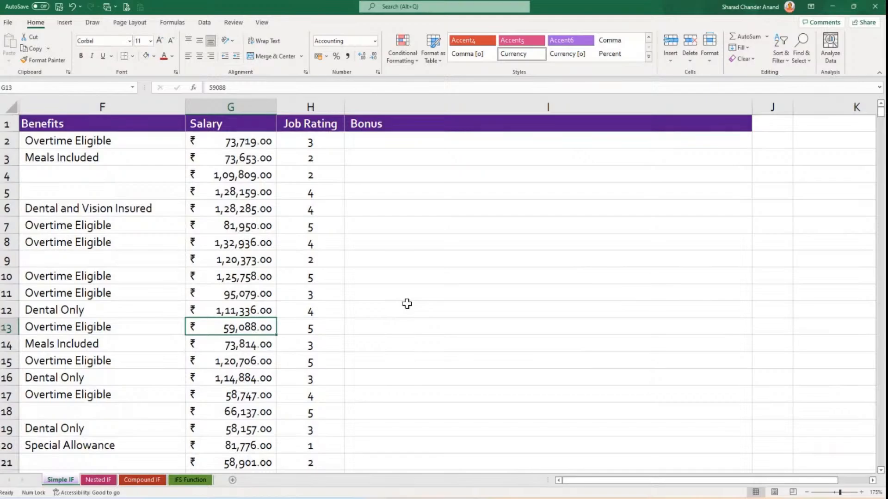
pyautogui.moveTo(587, 482); pyautogui.dragTo(571, 481)
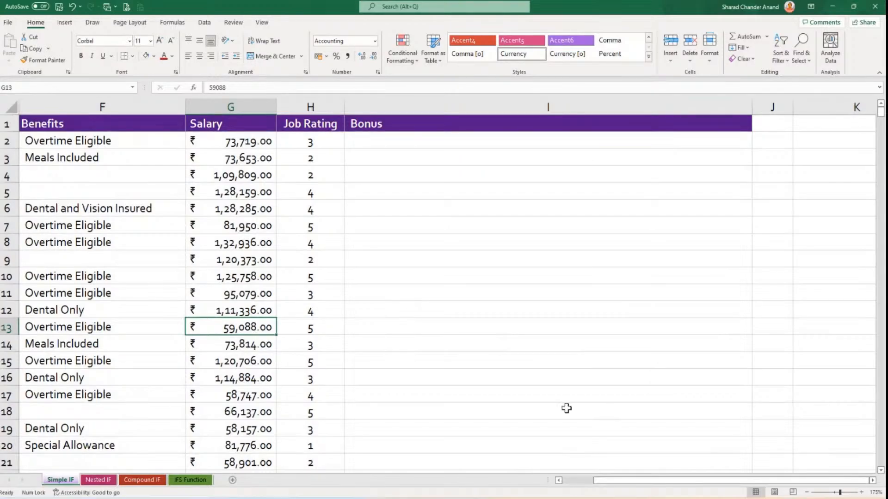
pyautogui.click(432, 141)
pyautogui.click(11, 102)
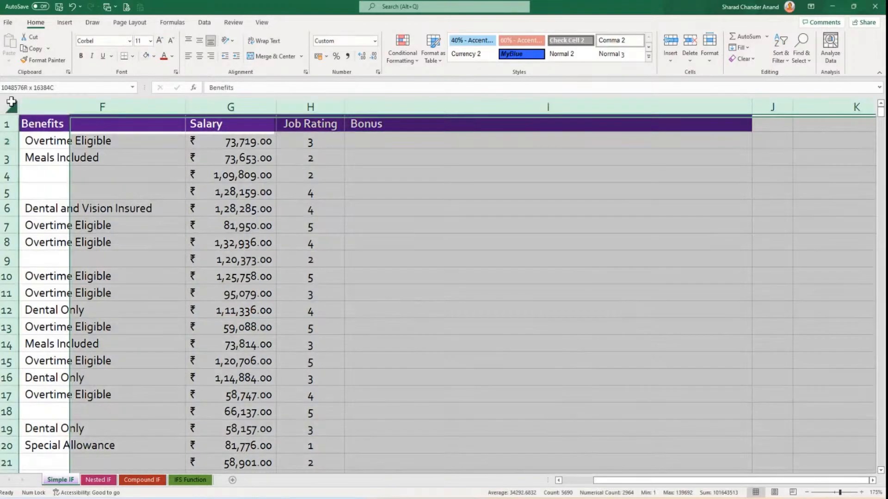
pyautogui.moveTo(12, 148); pyautogui.dragTo(11, 164)
# Start an IF formula in the first Bonus cell, I2, and move the argument hint clear of the cell.
pyautogui.click(406, 148)
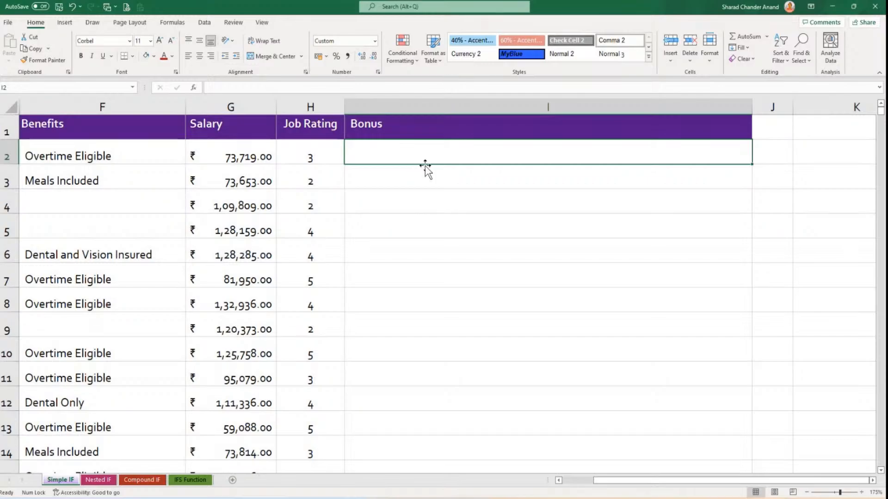
pyautogui.write('=if')
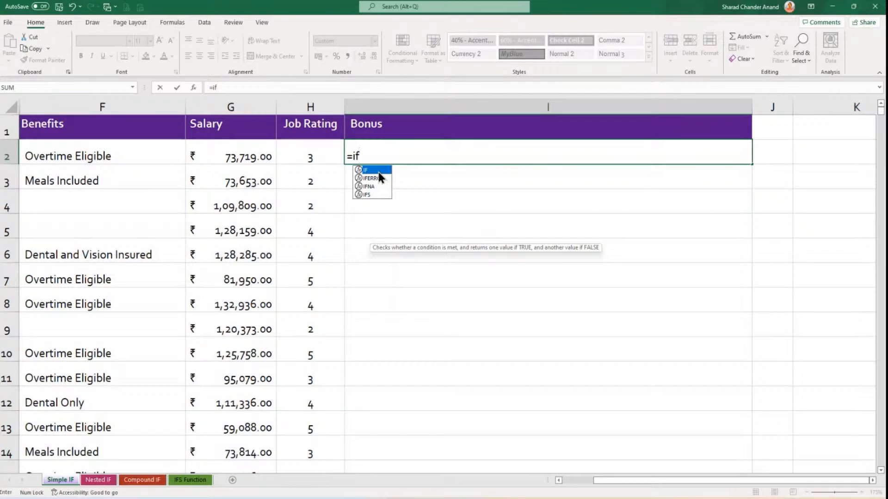
pyautogui.press('Tab')
pyautogui.moveTo(376, 179); pyautogui.dragTo(485, 222)
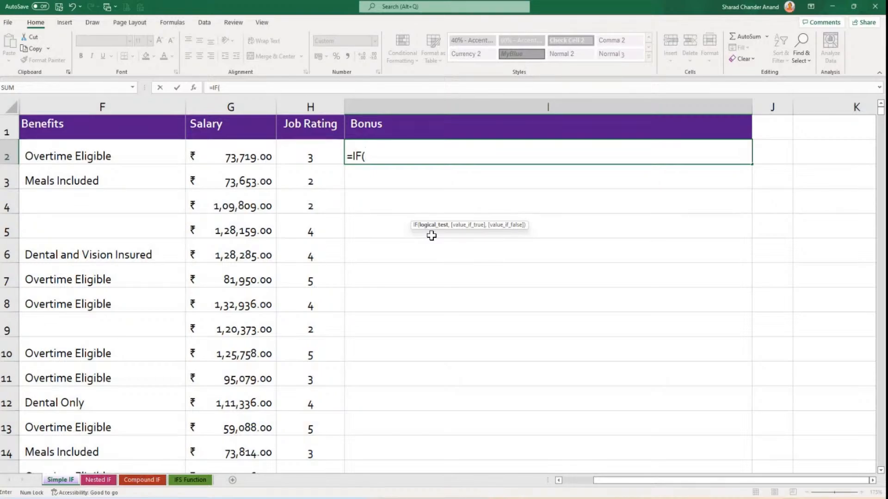
pyautogui.write(',')
pyautogui.write(',')
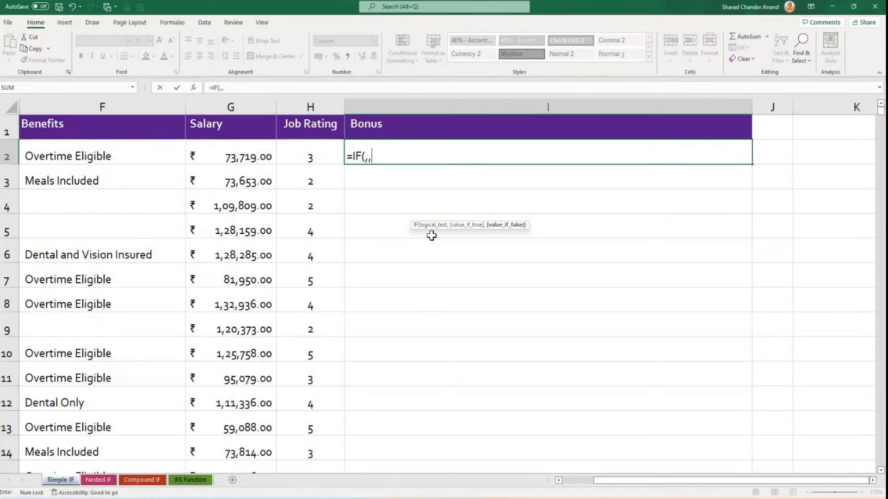
pyautogui.press('BackSpace')
pyautogui.press('BackSpace')
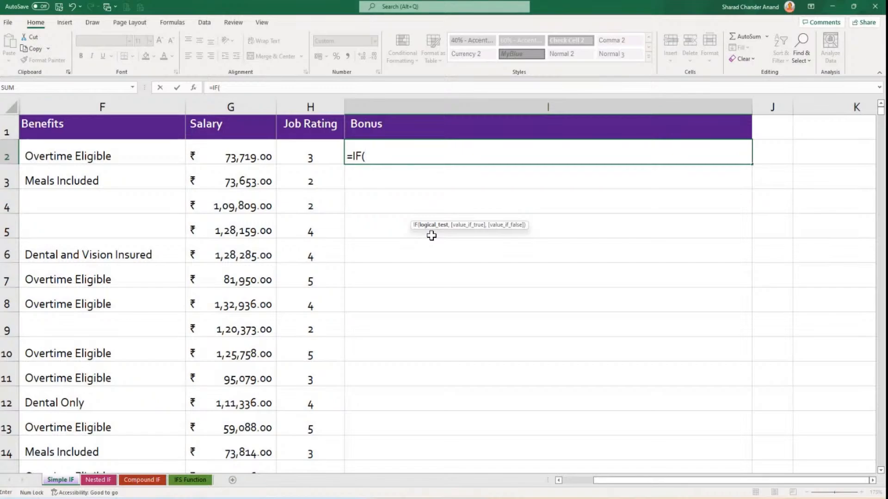
pyautogui.write(',,')
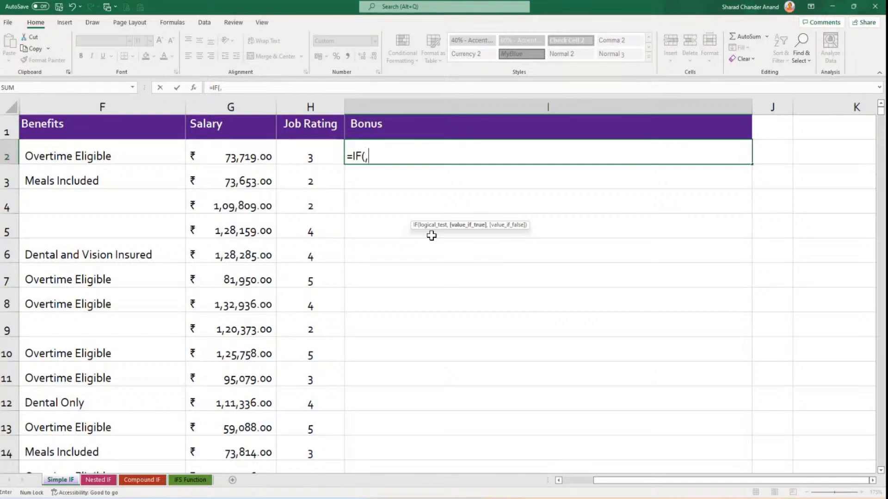
pyautogui.press('BackSpace')
pyautogui.press('BackSpace')
pyautogui.write(',')
pyautogui.press('BackSpace')
# Complete the IF formula in I2 to return 5000 when job rating H2 is greater than 3, otherwise an empty string.
pyautogui.click(320, 153)
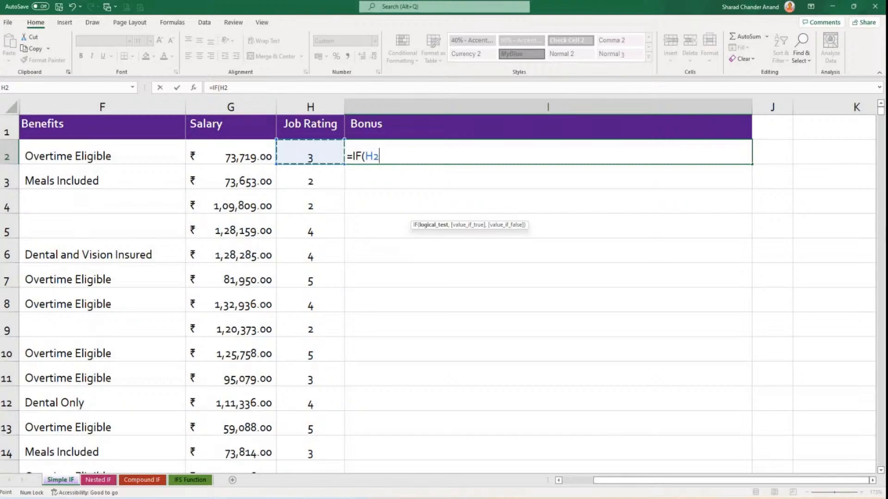
pyautogui.write('>4')
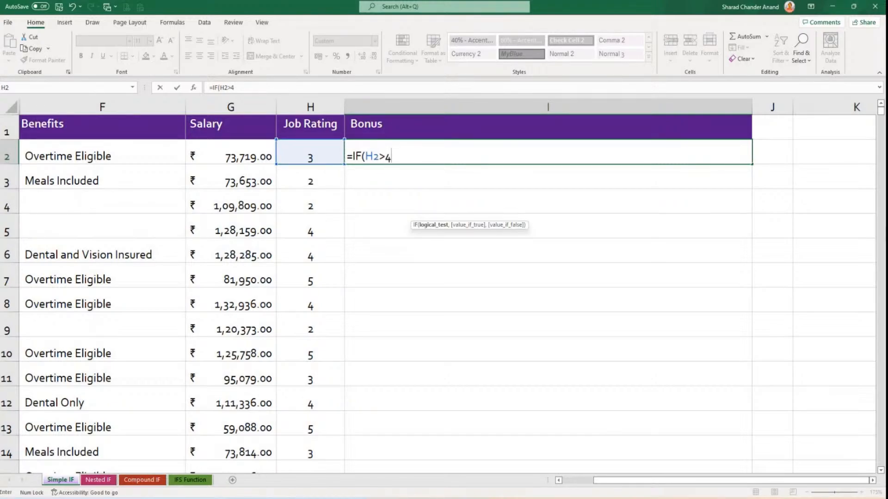
pyautogui.write('=')
pyautogui.write('4')
pyautogui.write(',')
pyautogui.write('5000')
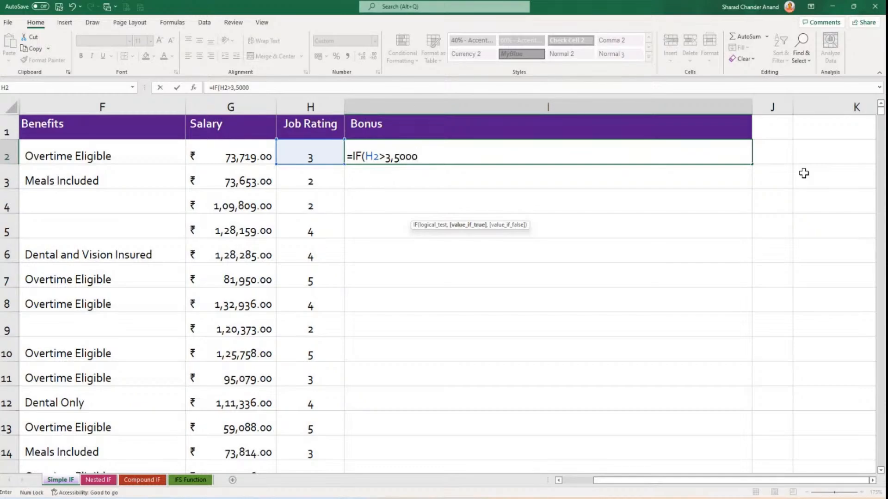
pyautogui.write(',""')
pyautogui.write(')')
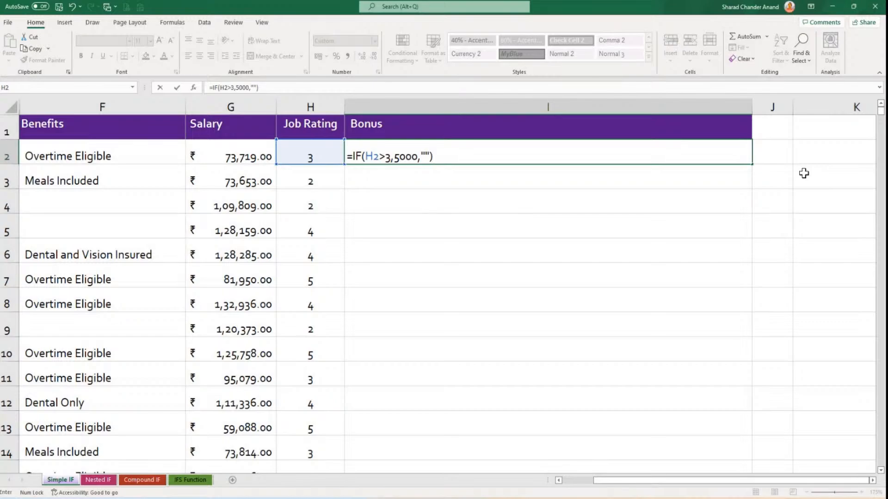
pyautogui.press('Return')
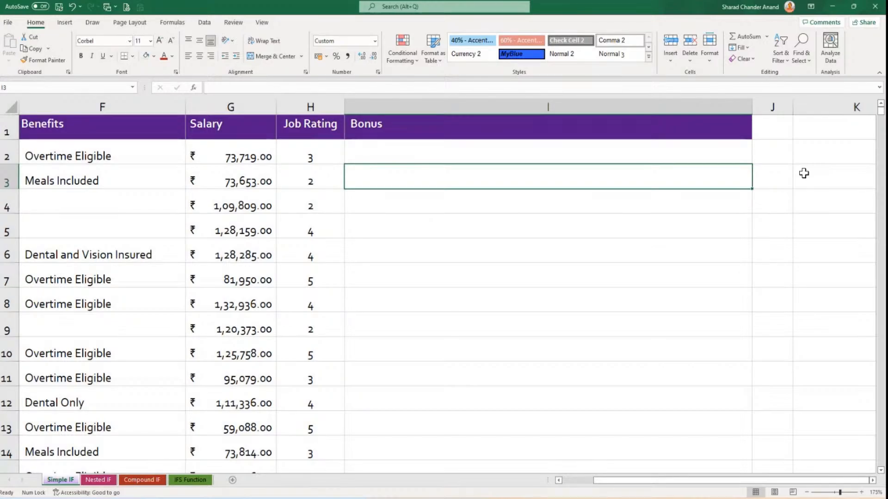
# Fill the bonus formula from I2 down the whole Bonus column and check the copy in I5.
pyautogui.click(716, 147)
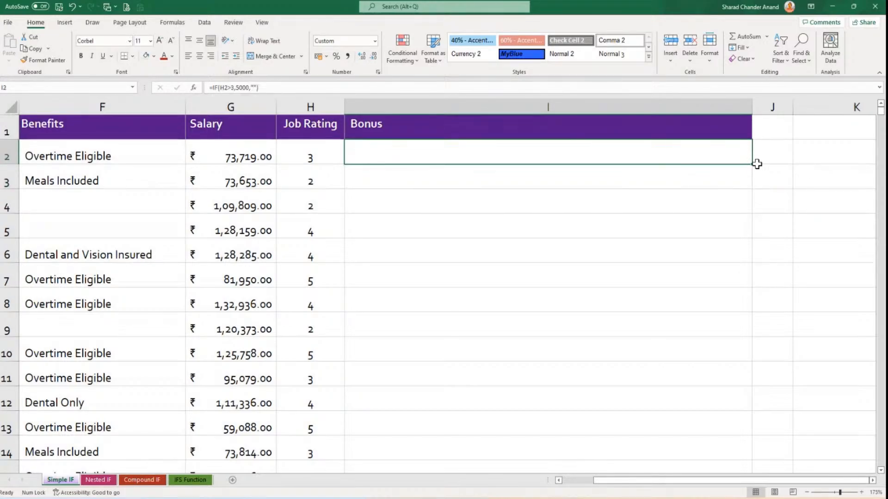
pyautogui.doubleClick(752, 166)
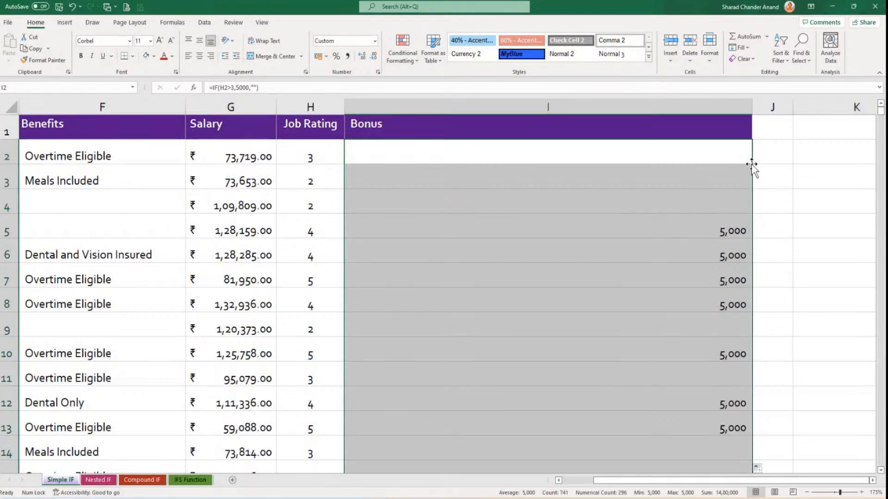
pyautogui.click(594, 230)
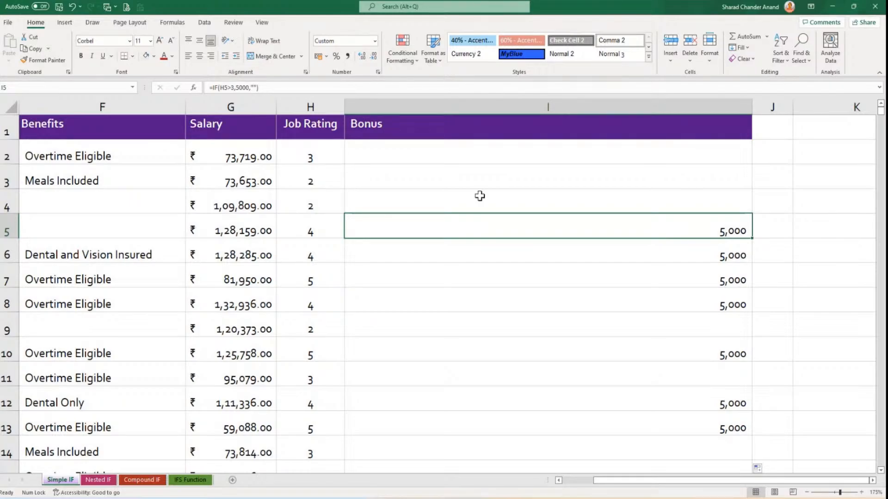
# Test the bonus formula by changing the job ratings in H2 to 4 and H5 to 3, and undo both changes.
pyautogui.click(329, 152)
pyautogui.write('4')
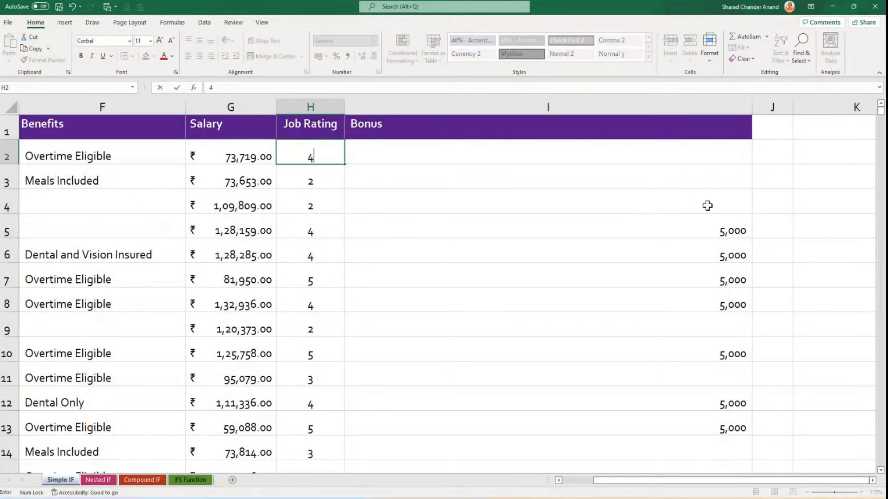
pyautogui.press('Return')
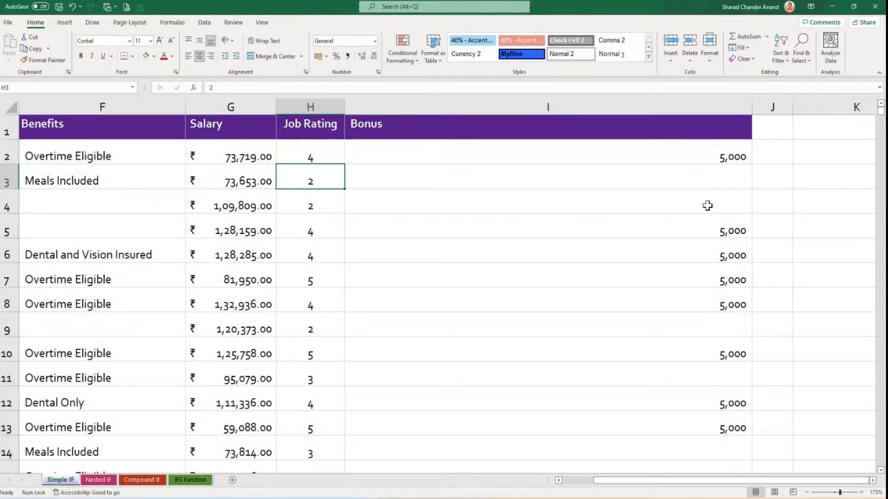
pyautogui.click(312, 227)
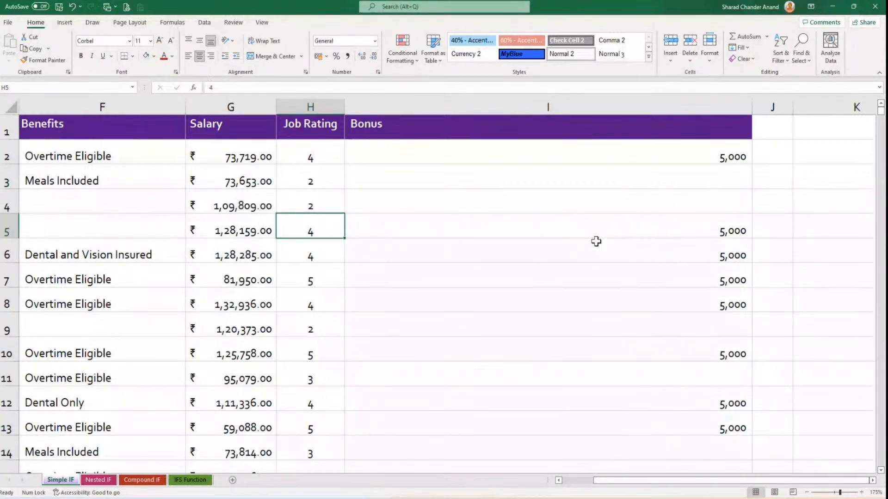
pyautogui.write('3')
pyautogui.press('Return')
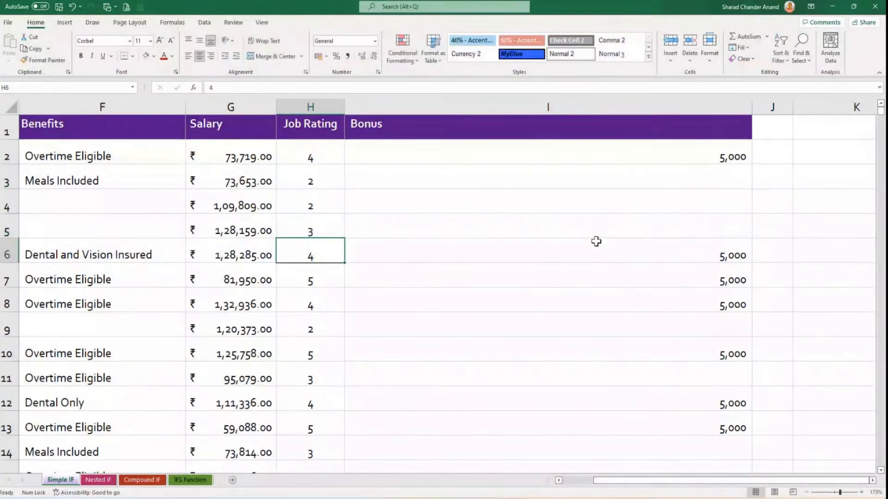
pyautogui.hotkey('ctrl', 'z')
pyautogui.hotkey('ctrl', 'z')
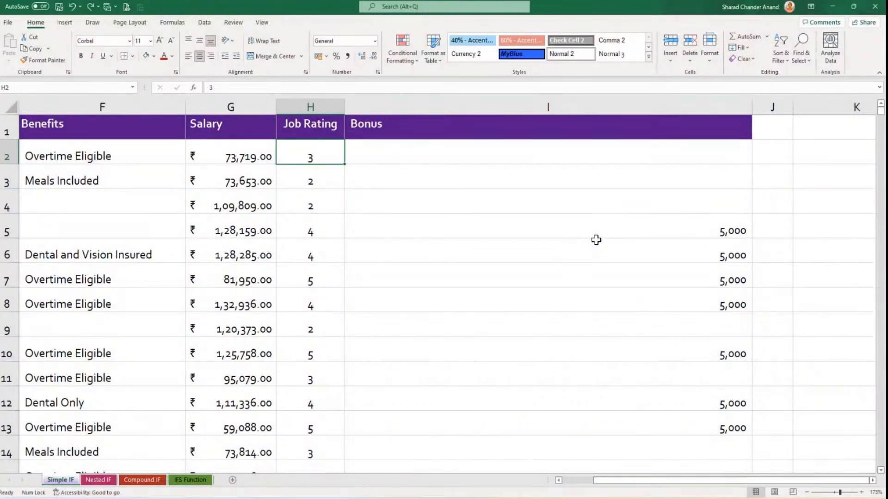
# Enter the bonus amount 5200 in cell K1, outside the employee table.
pyautogui.click(684, 106)
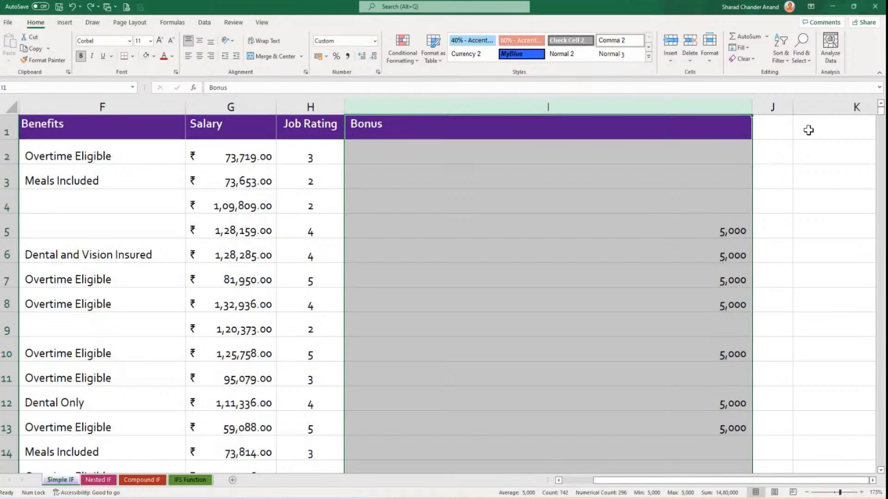
pyautogui.click(808, 130)
pyautogui.click(778, 127)
pyautogui.click(810, 136)
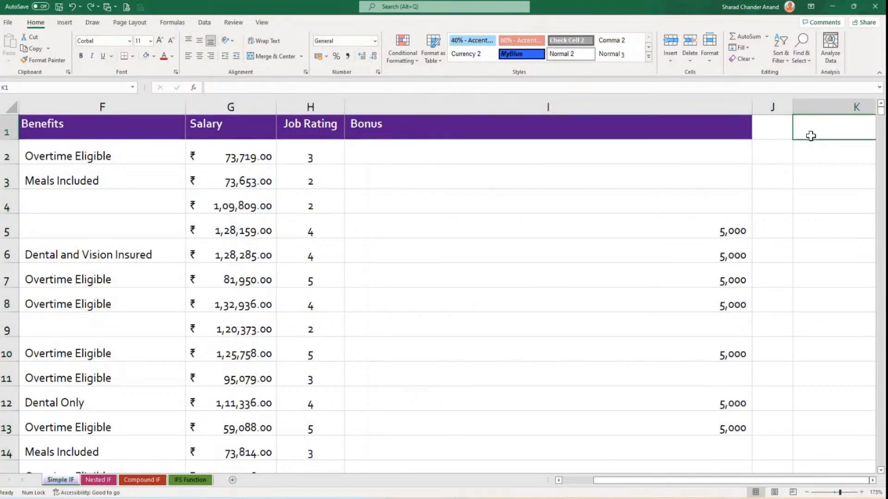
pyautogui.write('5200')
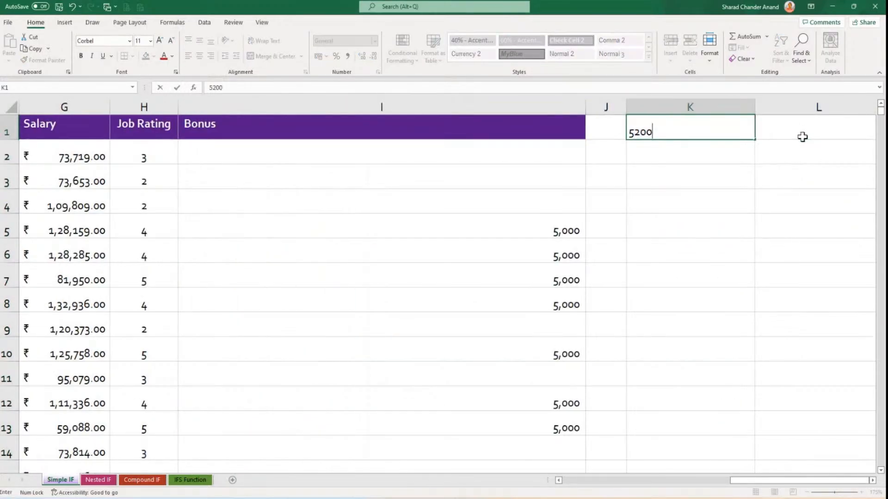
pyautogui.press('Return')
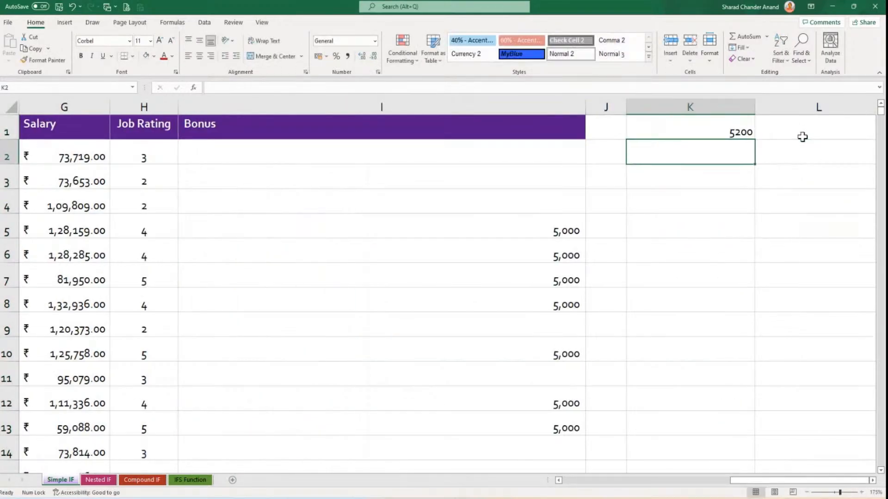
# In the I2 formula, replace 5000 with the absolute reference $K$1 and fill it down the Bonus column.
pyautogui.click(717, 130)
pyautogui.click(309, 152)
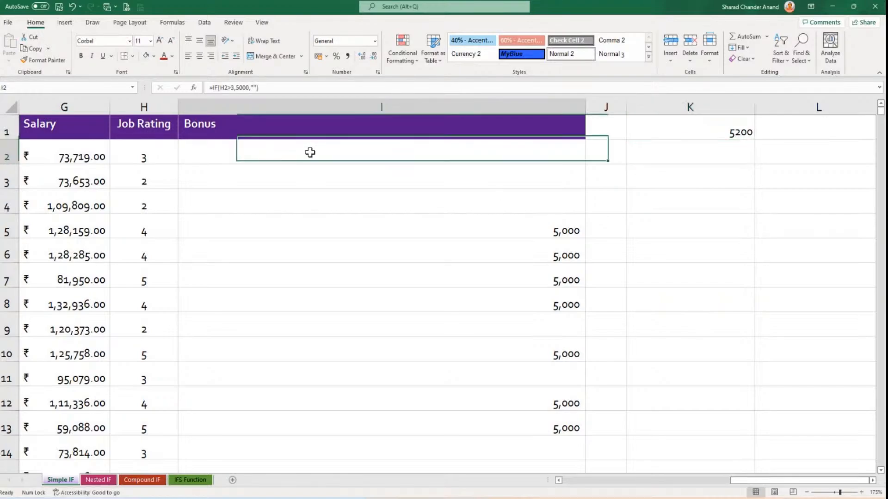
pyautogui.doubleClick(310, 152)
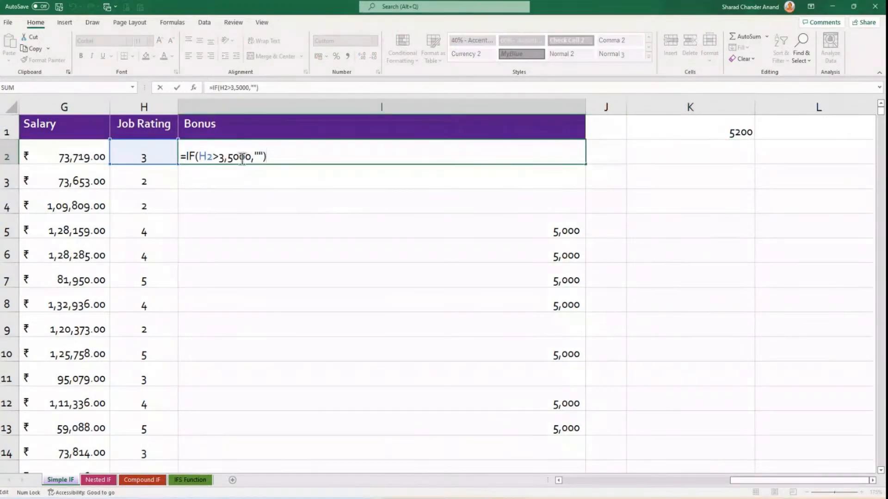
pyautogui.moveTo(227, 157); pyautogui.dragTo(252, 158)
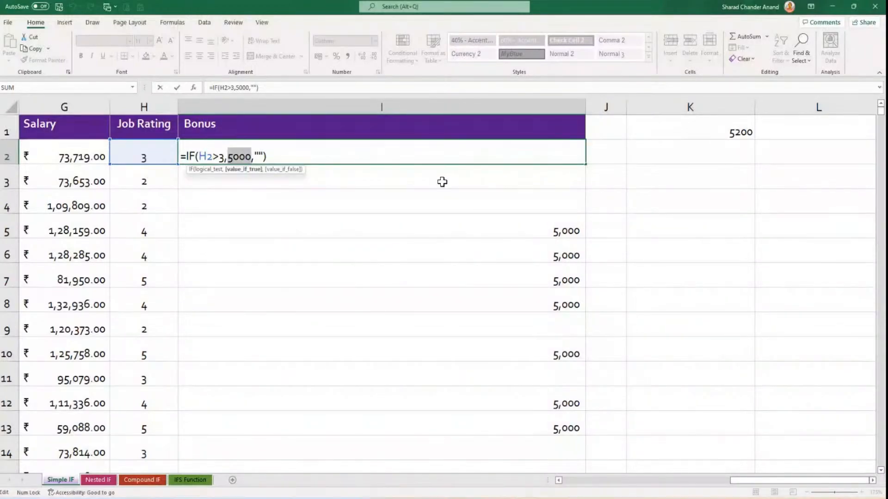
pyautogui.press('BackSpace')
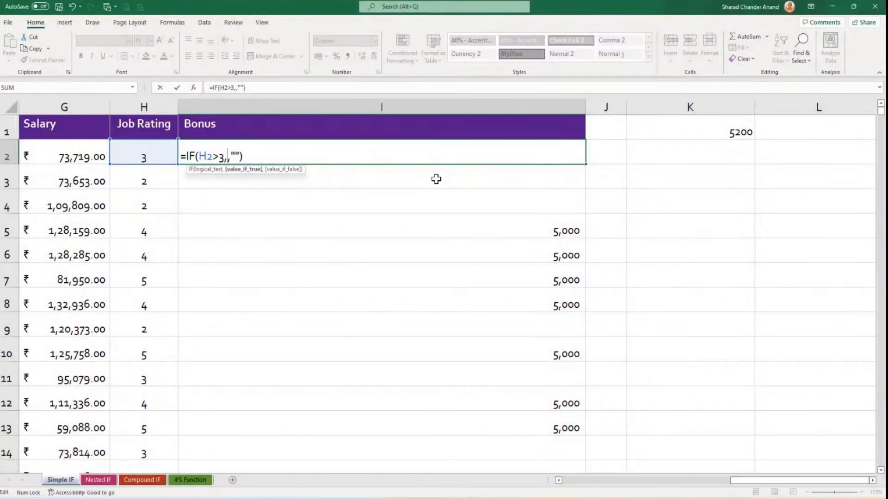
pyautogui.click(679, 131)
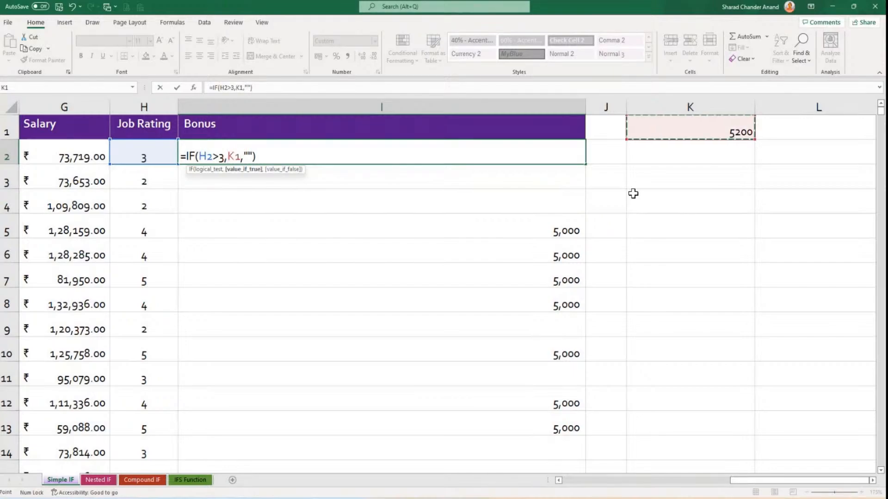
pyautogui.press('F4')
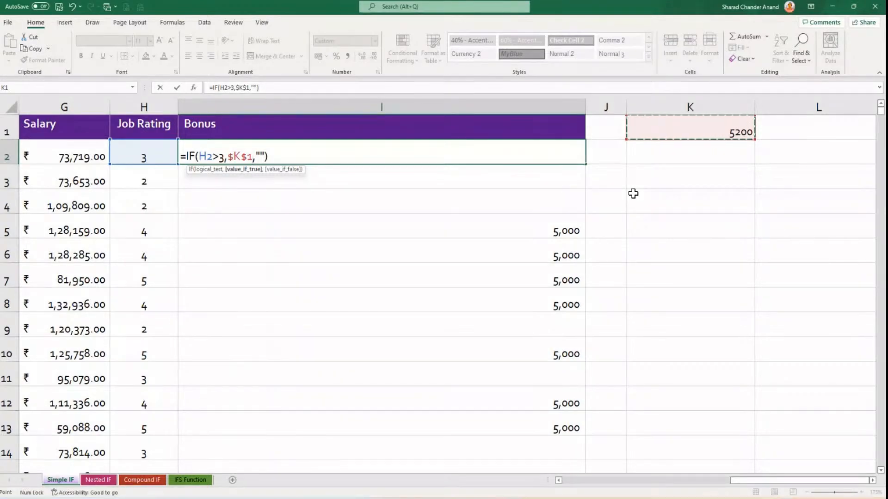
pyautogui.hotkey('ctrl', 'Return')
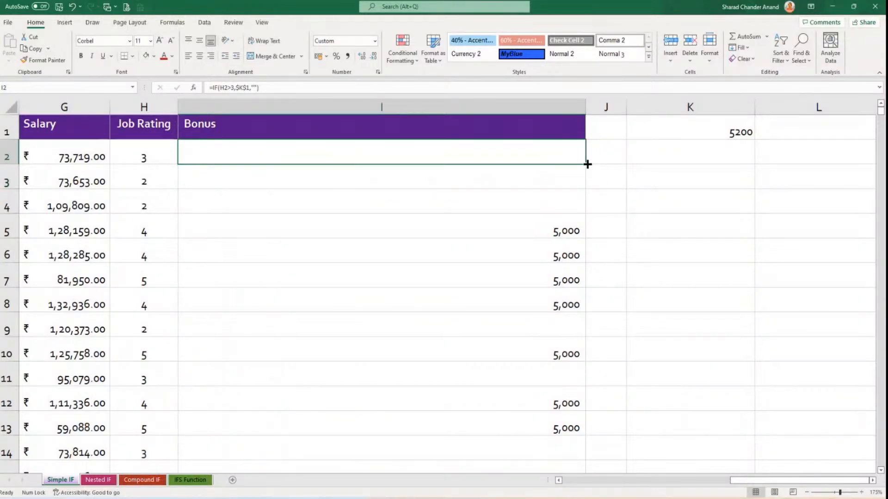
pyautogui.doubleClick(587, 164)
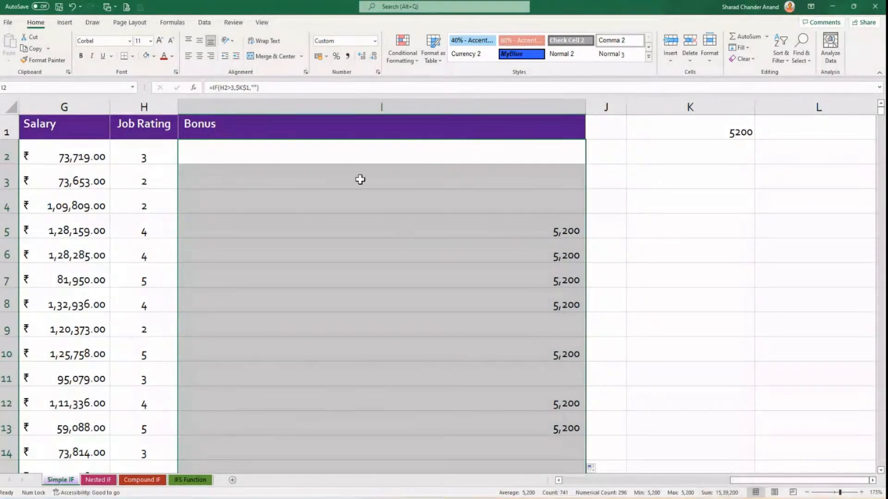
# Make the IF formula in I2 return "No Bonus" when the rating condition is false.
pyautogui.click(349, 148)
pyautogui.doubleClick(348, 148)
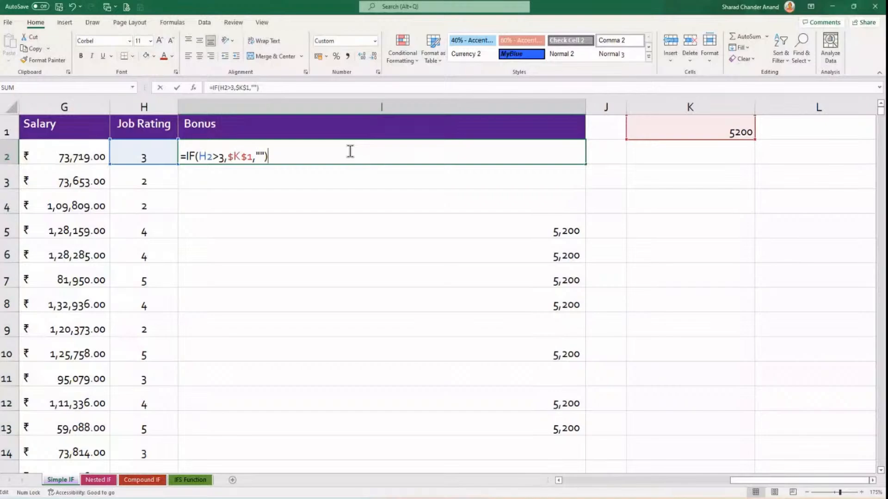
pyautogui.click(262, 155)
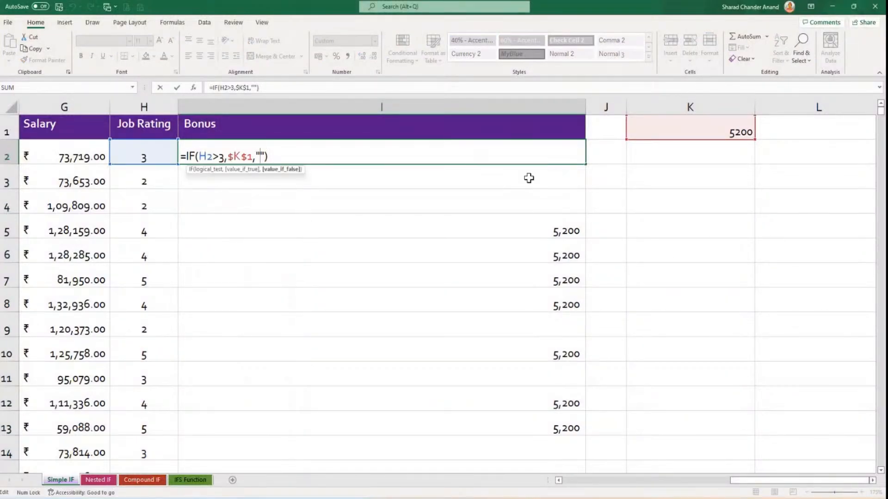
pyautogui.write('No Bonus')
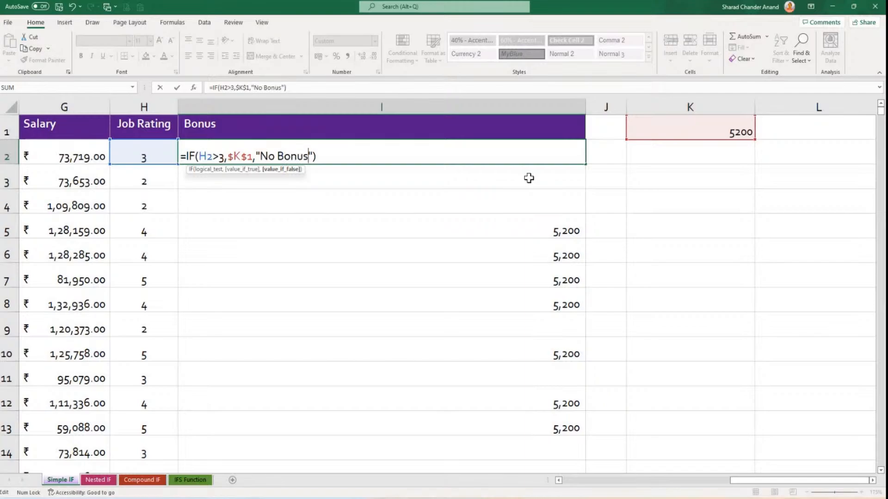
pyautogui.press('Return')
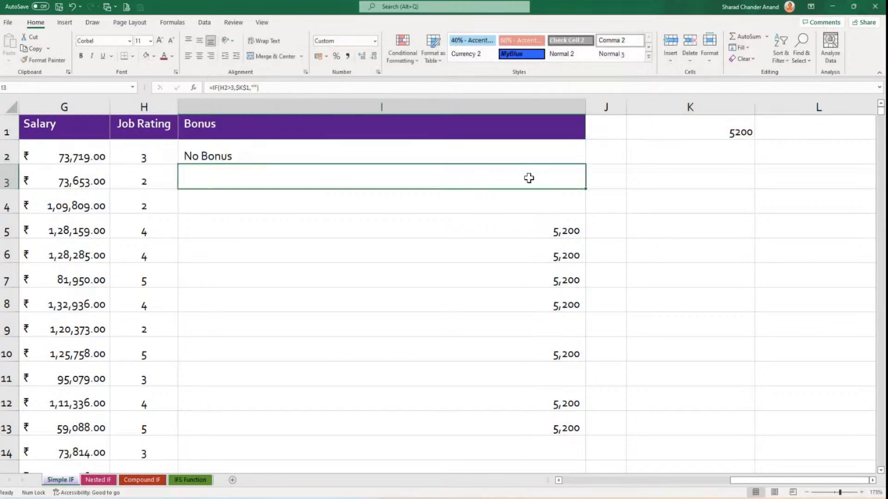
# Fill the updated IF formula in I2, with its "No Bonus" alternative, down the whole Bonus column.
pyautogui.press('Up')
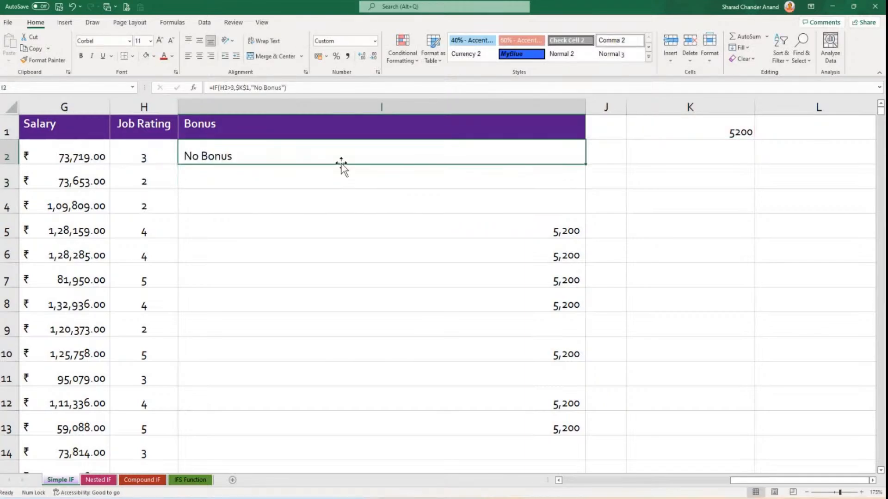
pyautogui.doubleClick(581, 164)
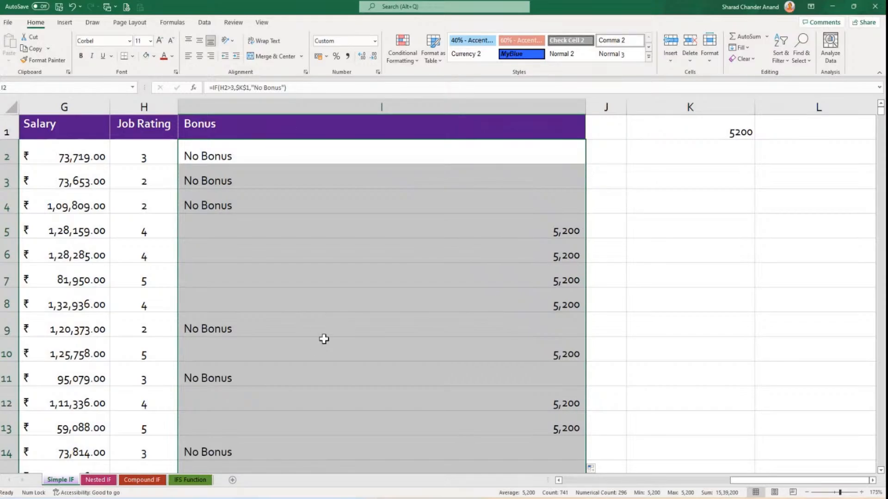
pyautogui.scroll(-2, 323, 338)
pyautogui.scroll(2, 324, 339)
pyautogui.keyDown('ctrl'); pyautogui.scroll(-4, 324, 339); pyautogui.keyUp('ctrl')
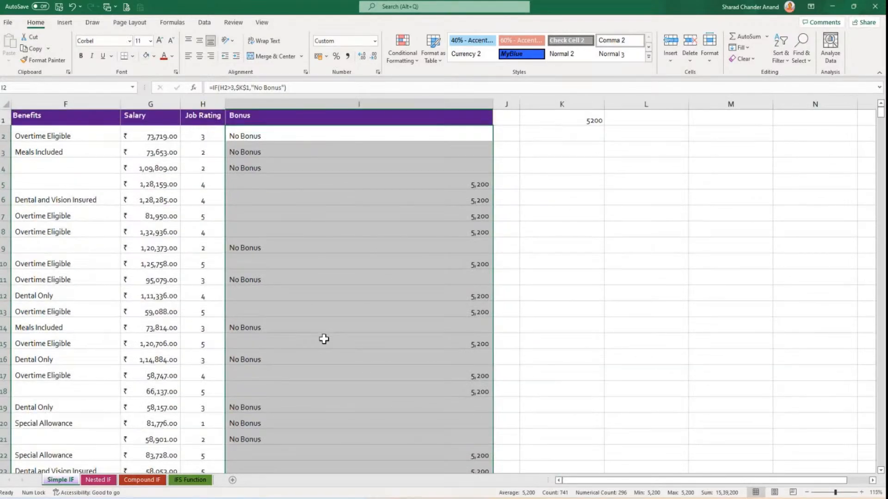
pyautogui.click(435, 298)
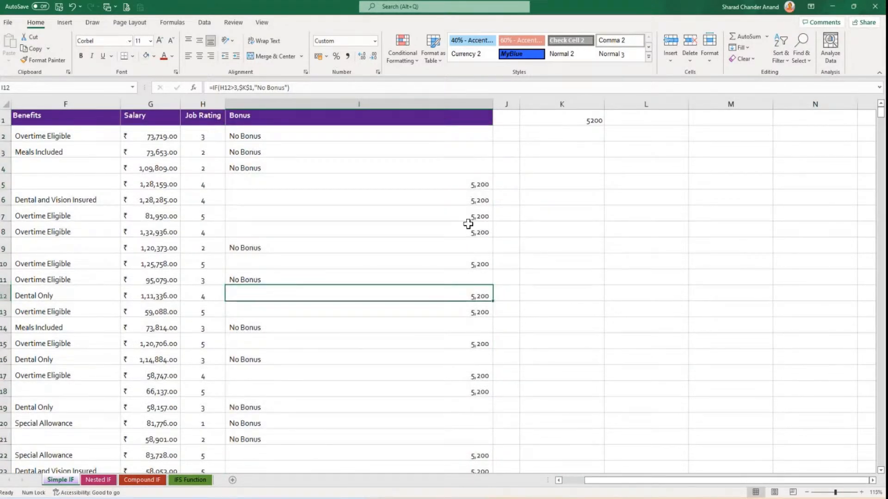
# Change the bonus amount in K1 to 5100 and check how far down the employee records extend.
pyautogui.click(563, 115)
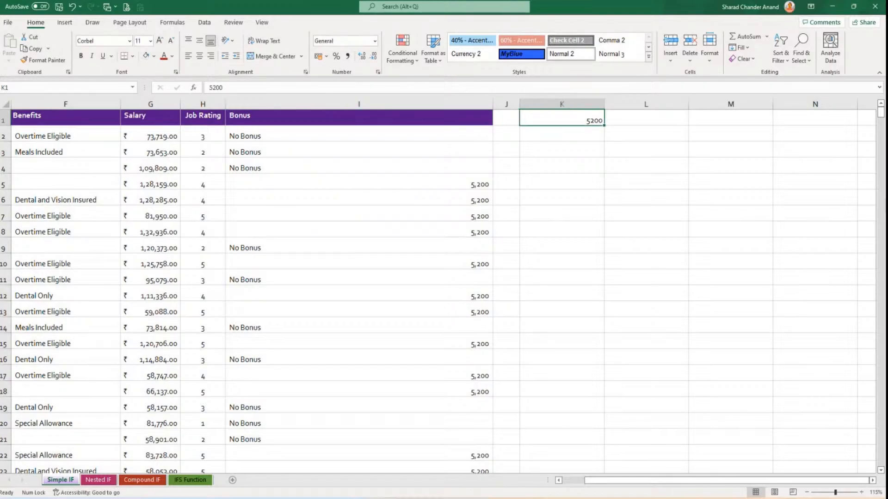
pyautogui.write('5100')
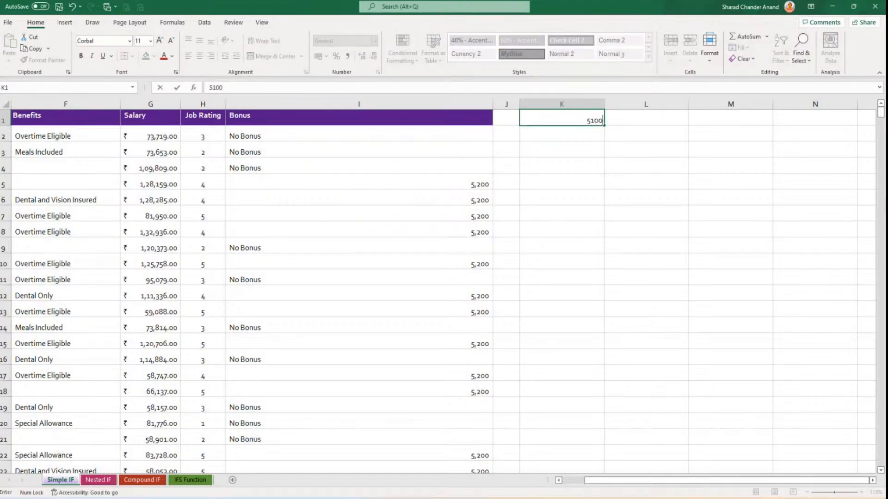
pyautogui.press('Return')
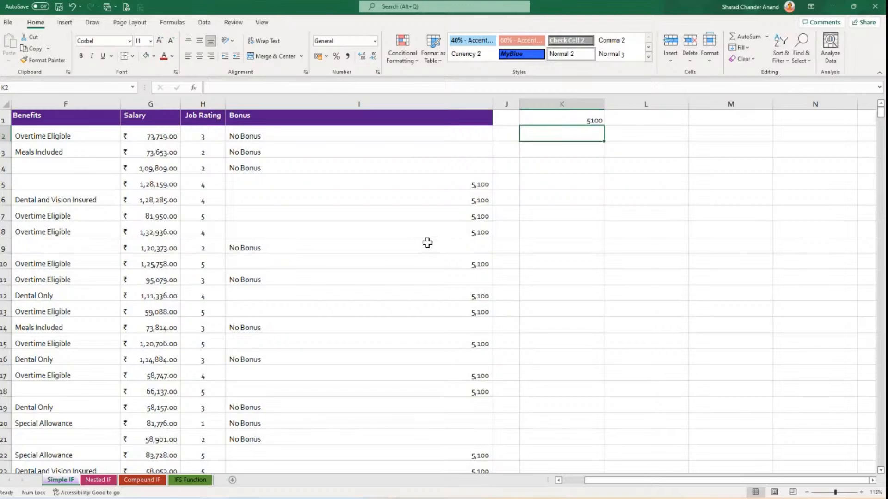
pyautogui.click(163, 247)
pyautogui.hotkey('ctrl', 'Down')
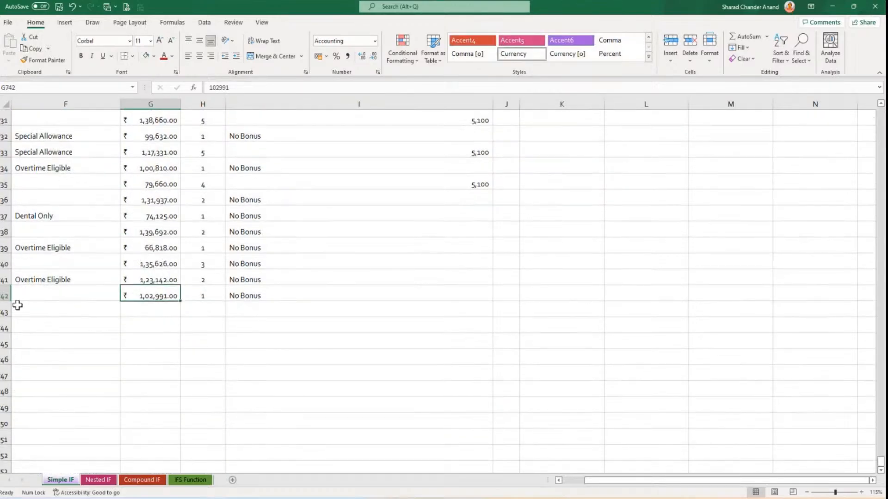
pyautogui.hotkey('ctrl', 'Up')
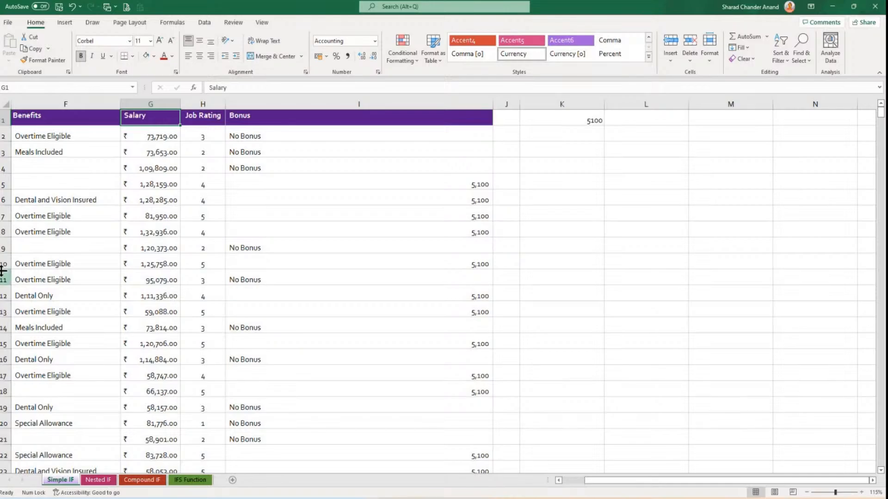
# Convert the IF formula in I2 to displayed text by prefixing it with an apostrophe.
pyautogui.doubleClick(271, 135)
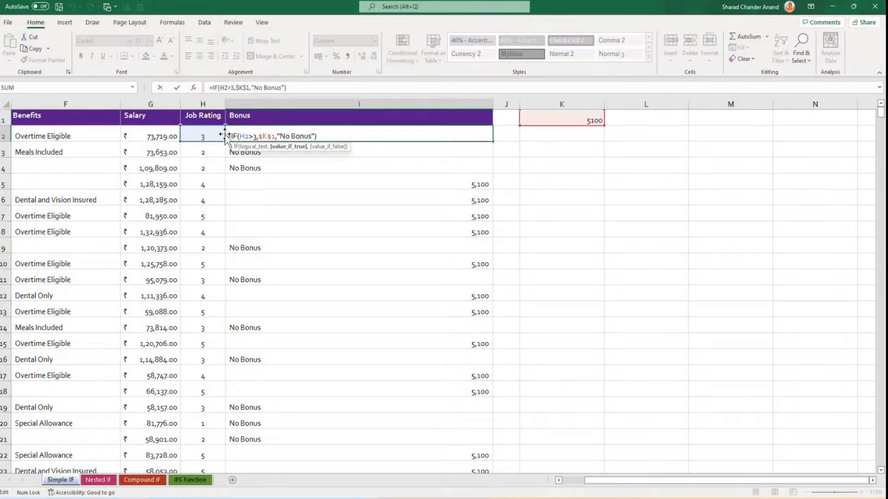
pyautogui.press('Escape')
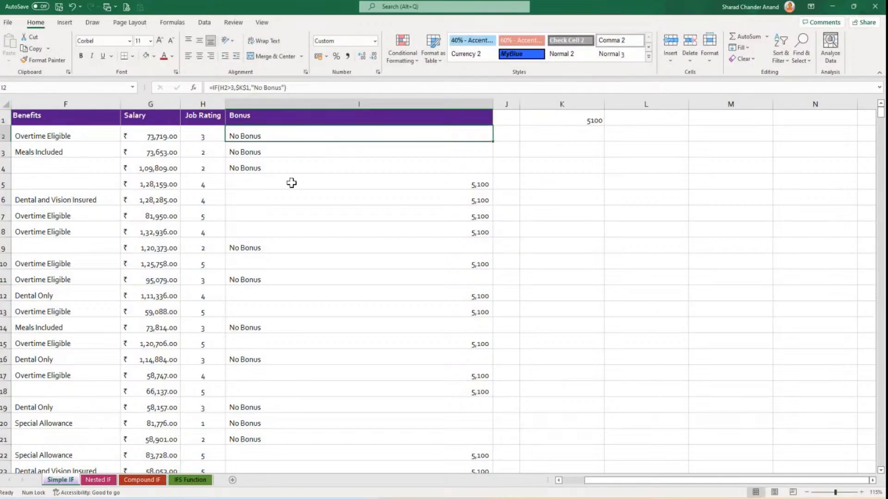
pyautogui.keyDown('ctrl'); pyautogui.scroll(4, 291, 182); pyautogui.keyUp('ctrl')
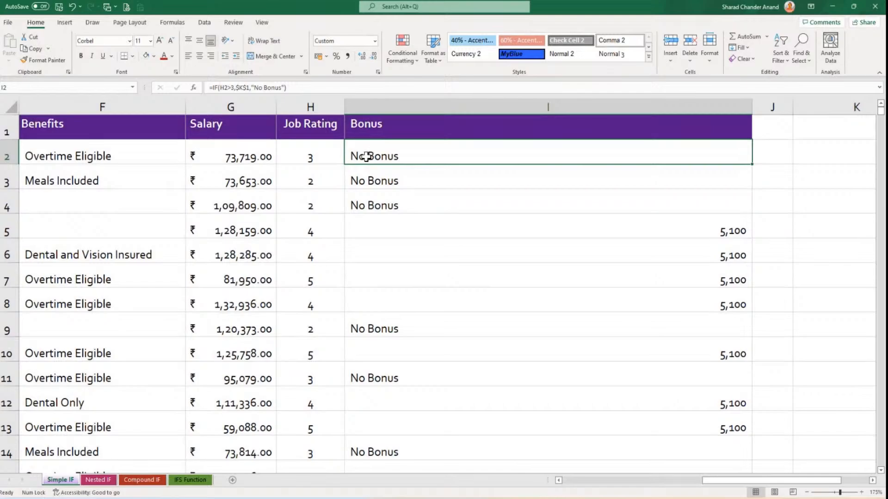
pyautogui.doubleClick(365, 157)
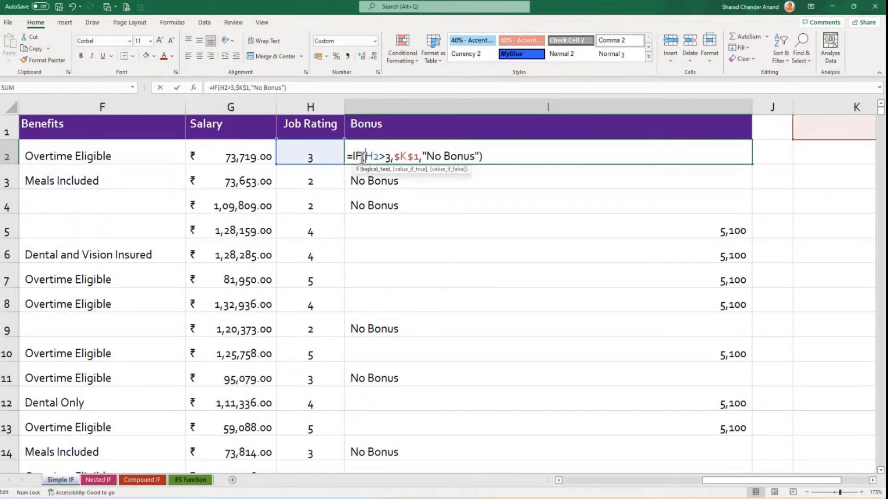
pyautogui.click(350, 156)
pyautogui.write("'")
pyautogui.click(413, 196)
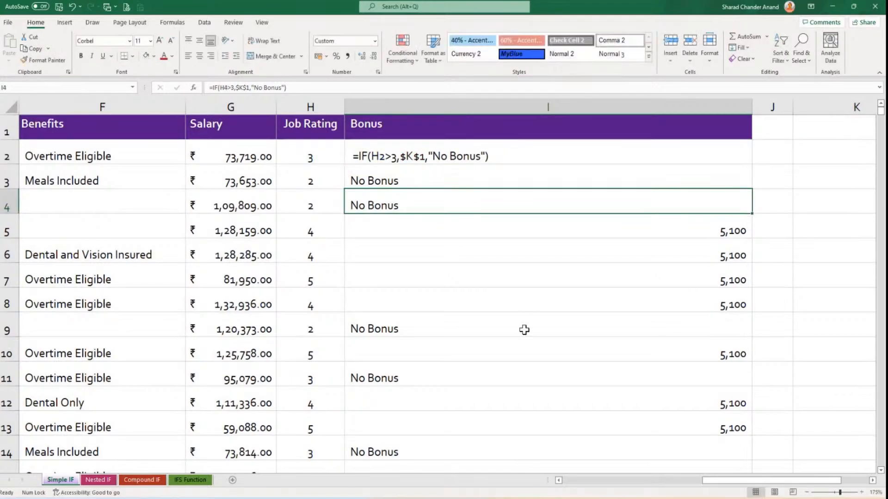
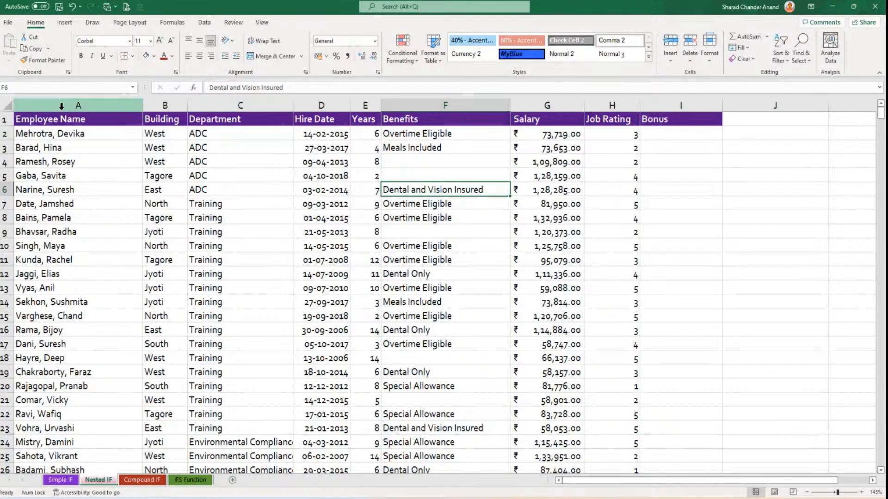
# Hide columns A to D, Employee Name through Hire Date, on the Nested IF sheet.
pyautogui.moveTo(62, 106); pyautogui.dragTo(324, 111)
pyautogui.rightClick(324, 111)
pyautogui.click(367, 258)
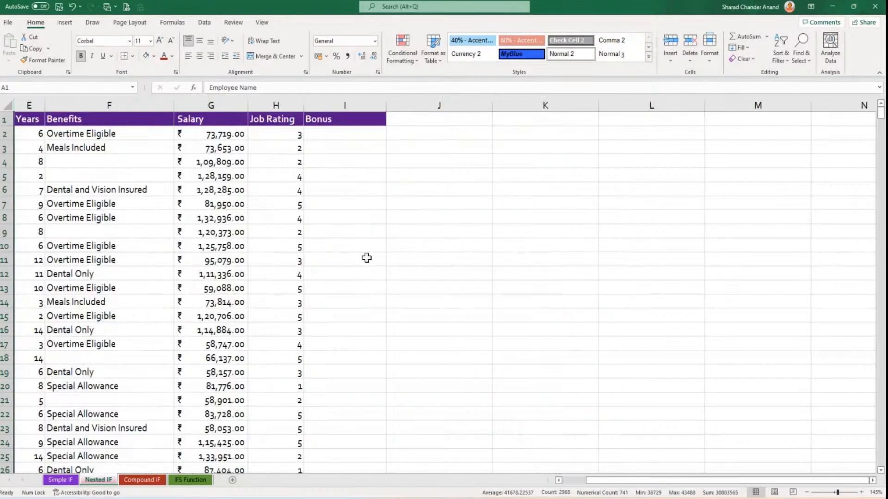
# Widen the Bonus column to make room for a long formula and increase the height of all rows.
pyautogui.click(342, 256)
pyautogui.moveTo(386, 105); pyautogui.dragTo(630, 106)
pyautogui.scroll(1, 494, 197)
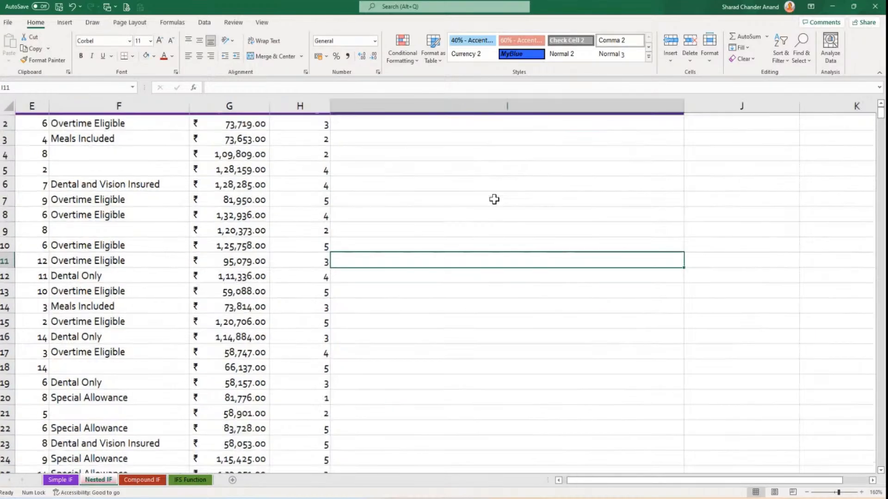
pyautogui.click(9, 106)
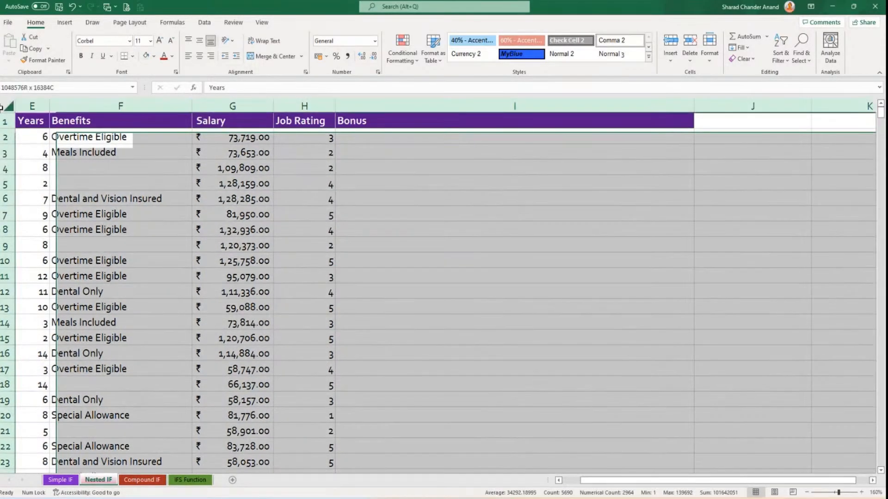
pyautogui.moveTo(13, 144)
pyautogui.mouseDown()
pyautogui.moveTo(12, 174)
pyautogui.moveTo(12, 152)
pyautogui.mouseUp()
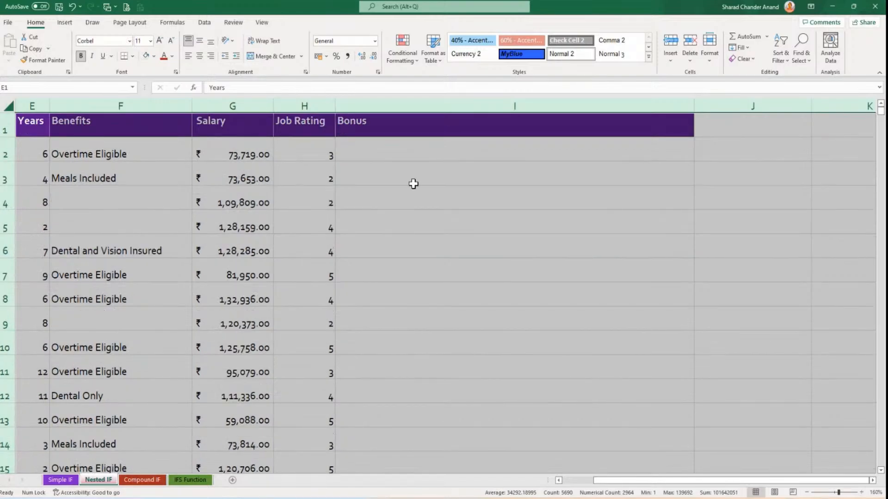
# Begin an IF formula in I2 that returns 5000 when the job rating in H2 is greater than 3.
pyautogui.click(402, 149)
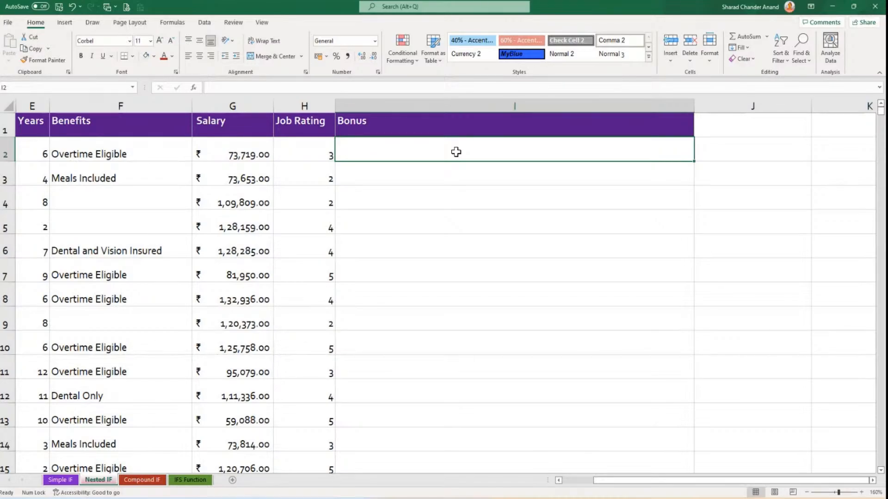
pyautogui.write('=IF(')
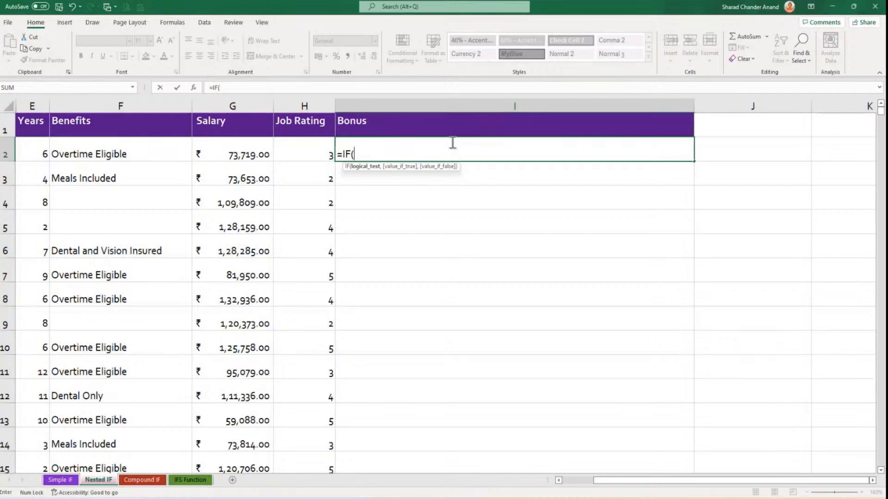
pyautogui.moveTo(418, 166); pyautogui.dragTo(561, 241)
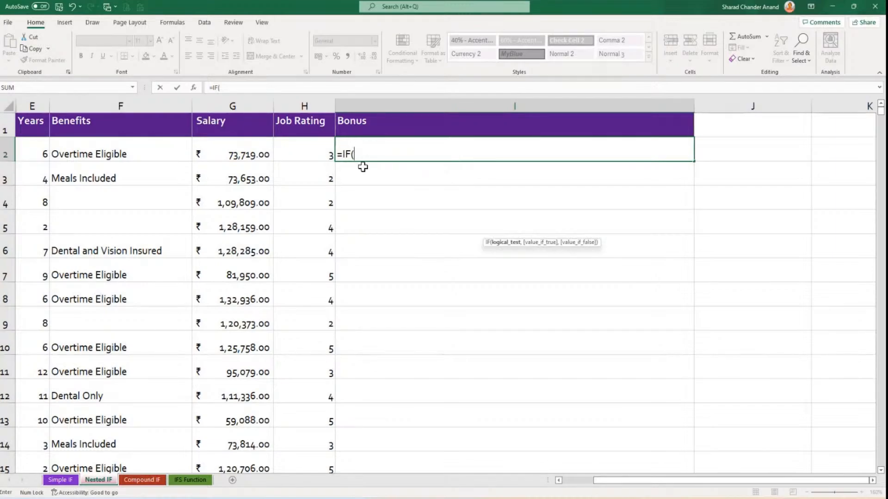
pyautogui.click(300, 146)
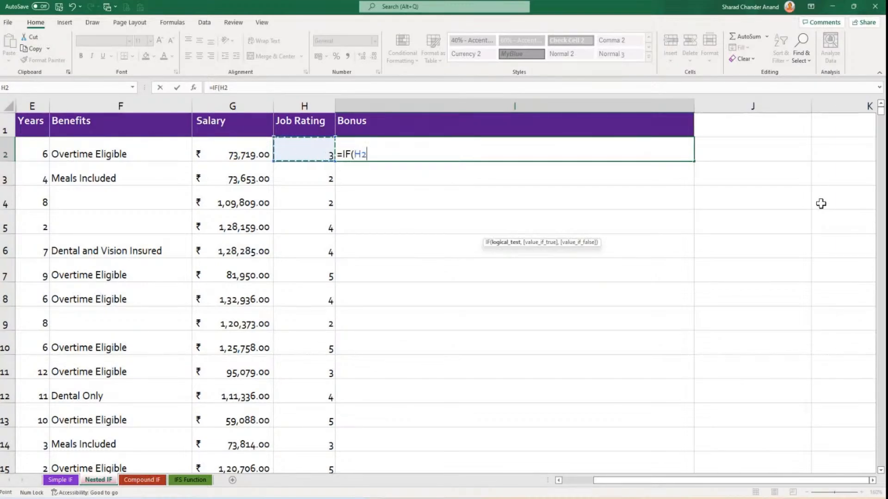
pyautogui.write('>3,500')
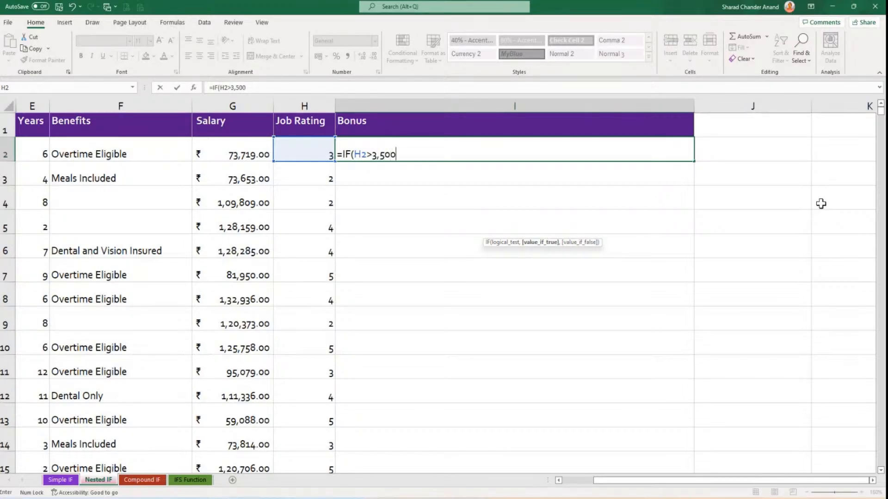
pyautogui.write('0,')
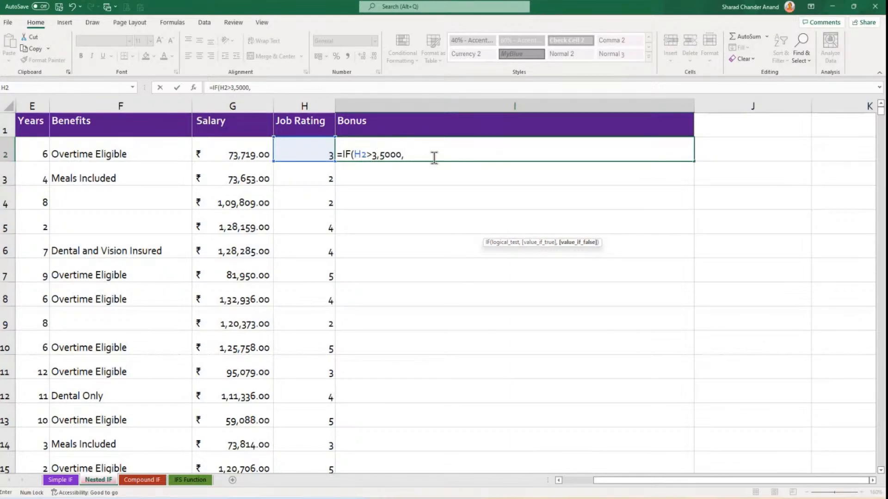
# Nest a second IF as the false value, returning 3000 when H2 equals 3, and complete the I2 formula.
pyautogui.write('IF(')
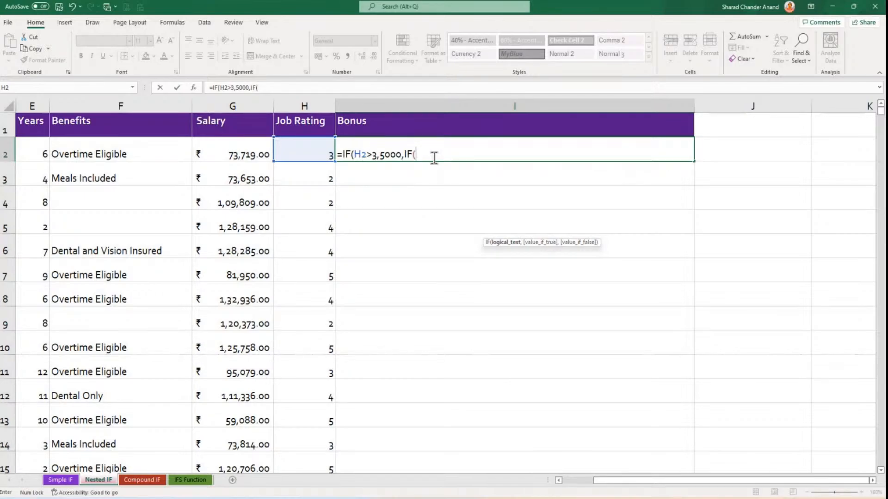
pyautogui.click(309, 144)
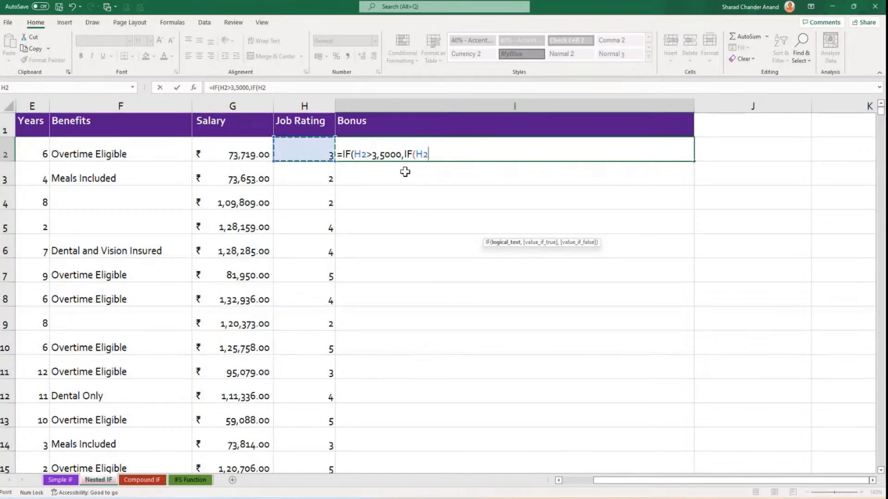
pyautogui.write('=3,')
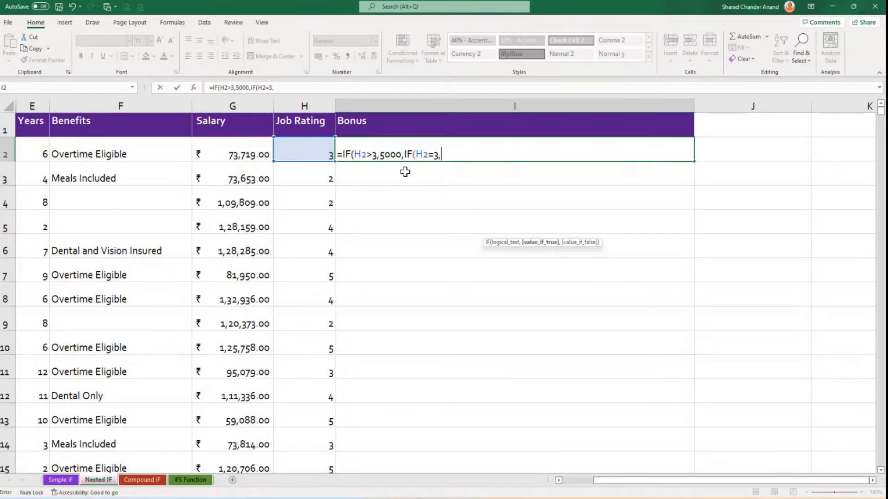
pyautogui.write('3000')
pyautogui.write(')')
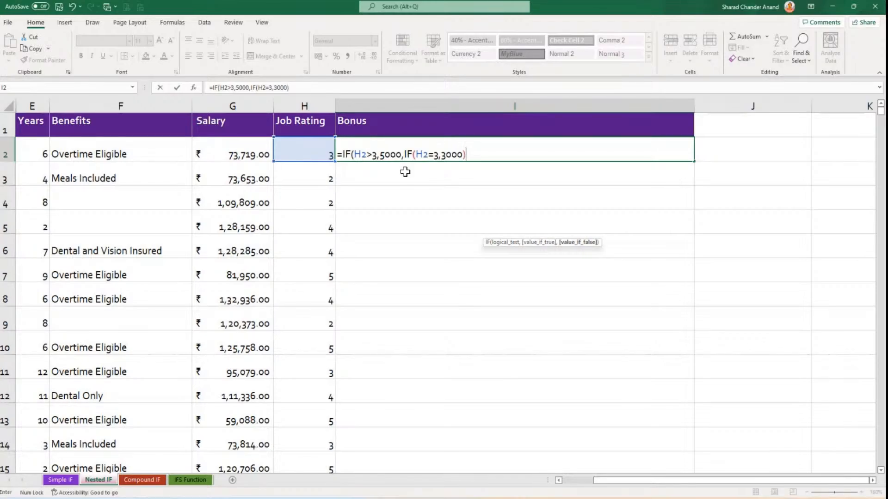
pyautogui.write(')')
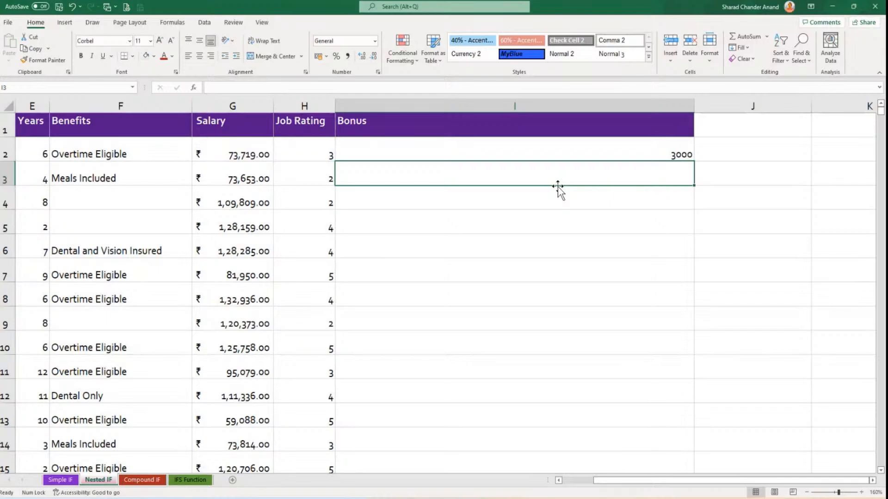
# Fill the nested IF formula from I2 down the Bonus column.
pyautogui.click(645, 151)
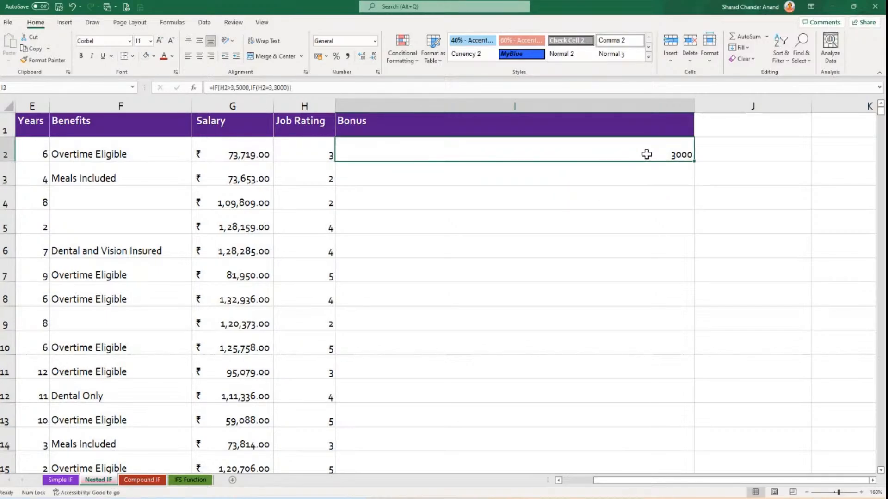
pyautogui.doubleClick(694, 161)
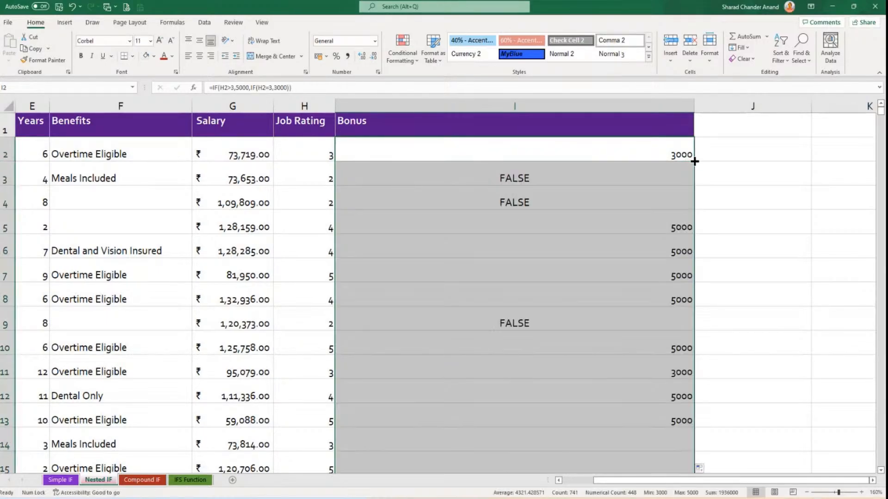
pyautogui.click(559, 177)
# Show the I2 bonus formula as plain text by putting a space before its equals sign.
pyautogui.doubleClick(559, 149)
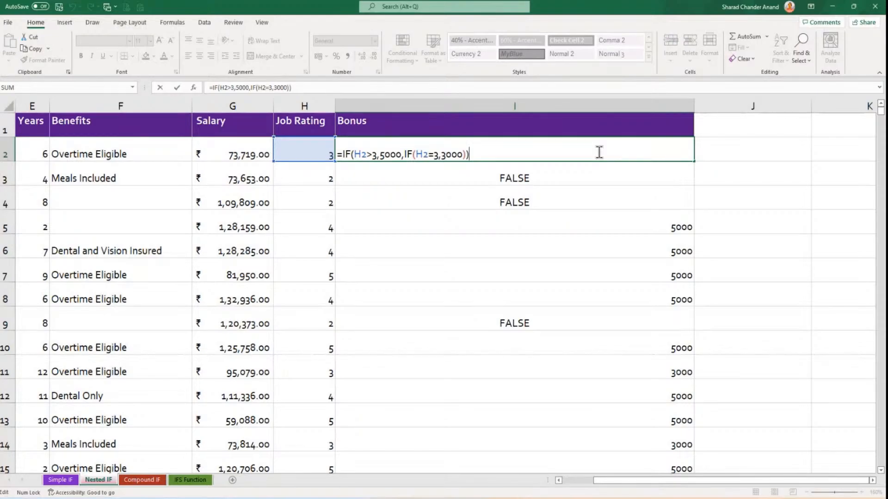
pyautogui.hotkey('ctrl', 'Return')
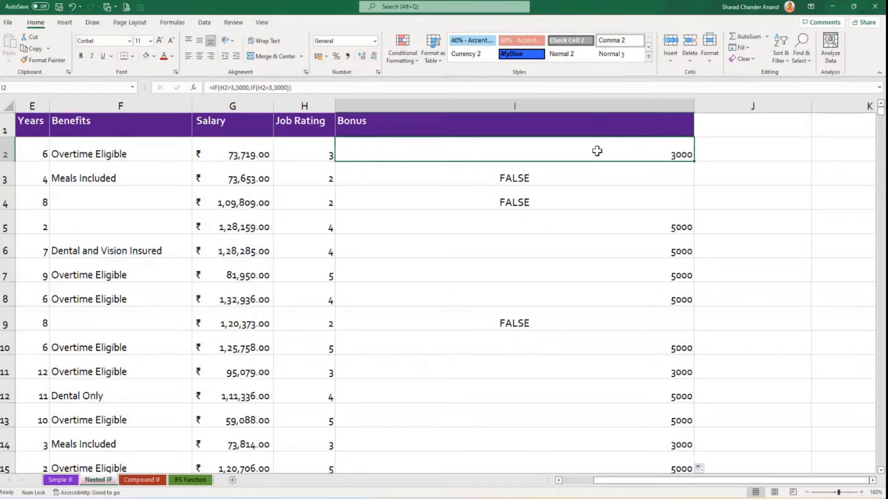
pyautogui.doubleClick(567, 152)
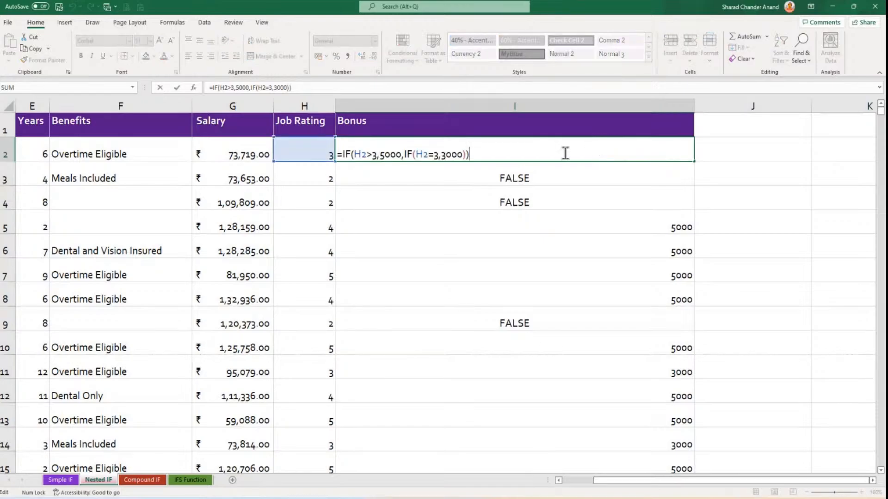
pyautogui.click(338, 154)
pyautogui.click(433, 195)
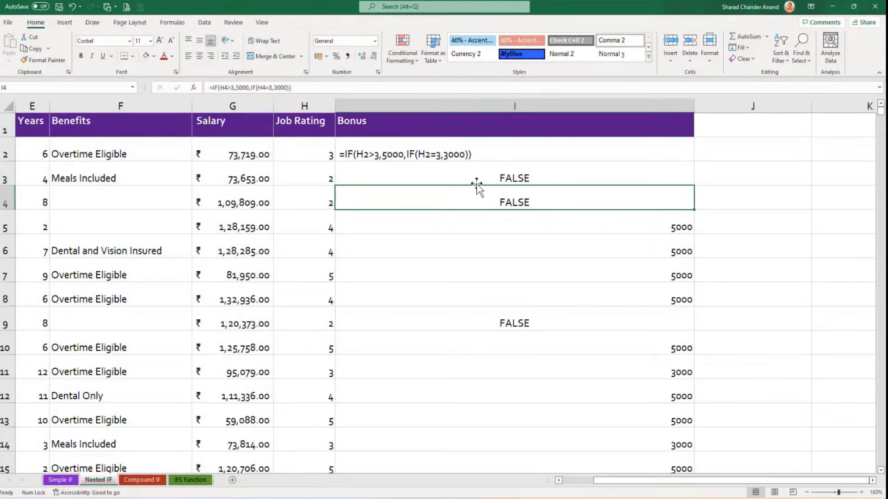
# Restore the I2 formula with "No Bonus" as the nested IF's false value and fill it down the Bonus column.
pyautogui.click(339, 156)
pyautogui.doubleClick(393, 156)
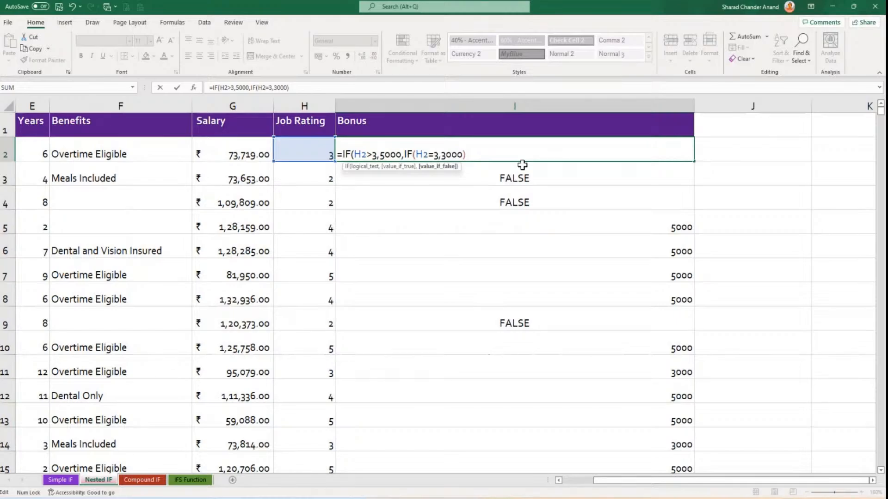
pyautogui.write(',')
pyautogui.press('BackSpace')
pyautogui.press('BackSpace')
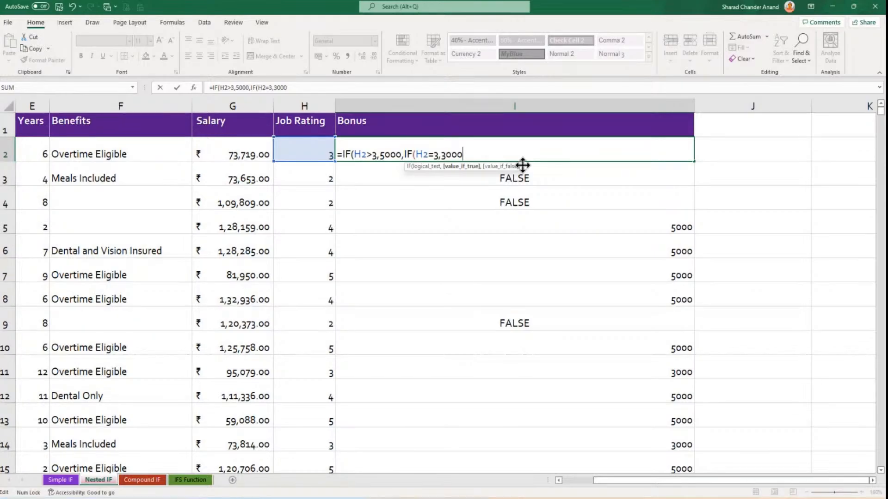
pyautogui.write(',"No')
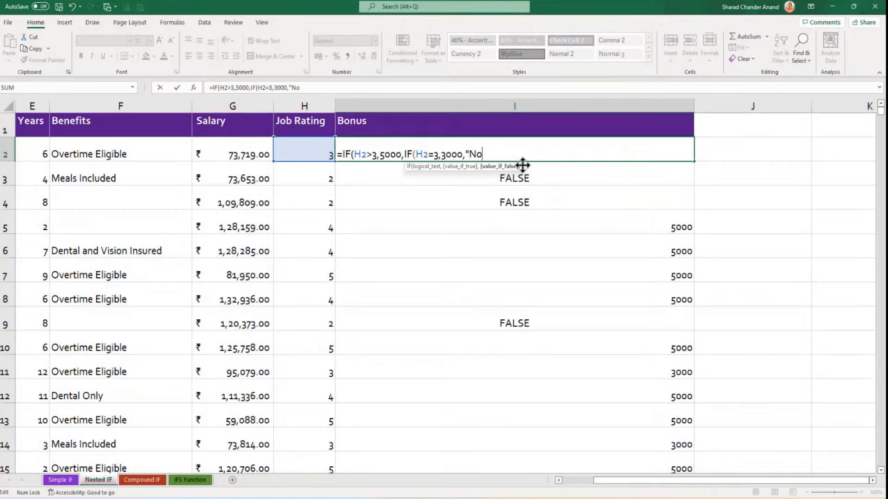
pyautogui.write(' Bonus"))')
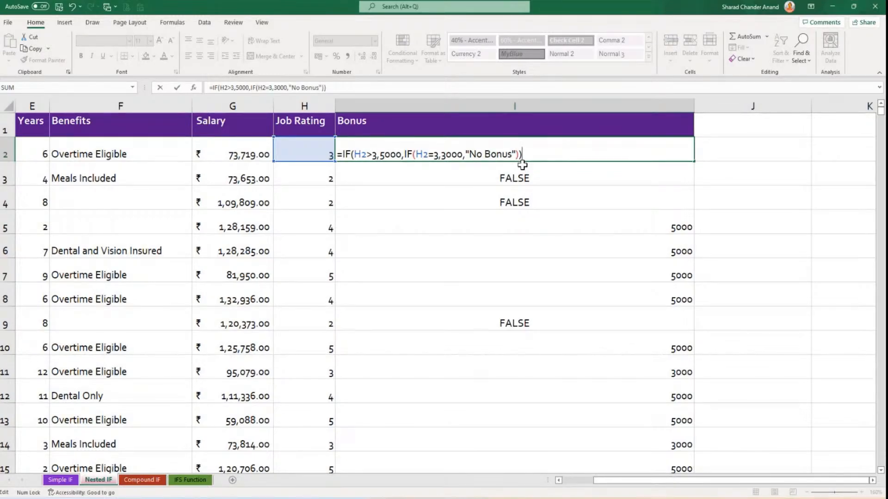
pyautogui.press('Return')
pyautogui.click(555, 149)
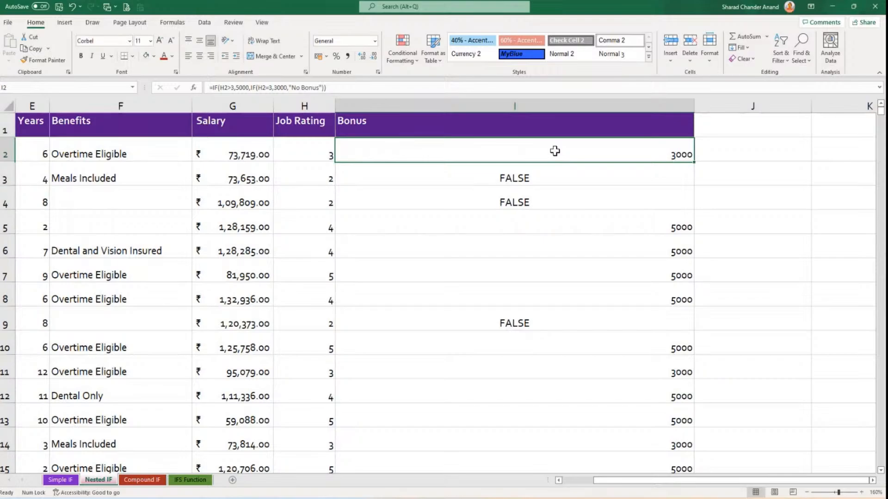
pyautogui.doubleClick(694, 162)
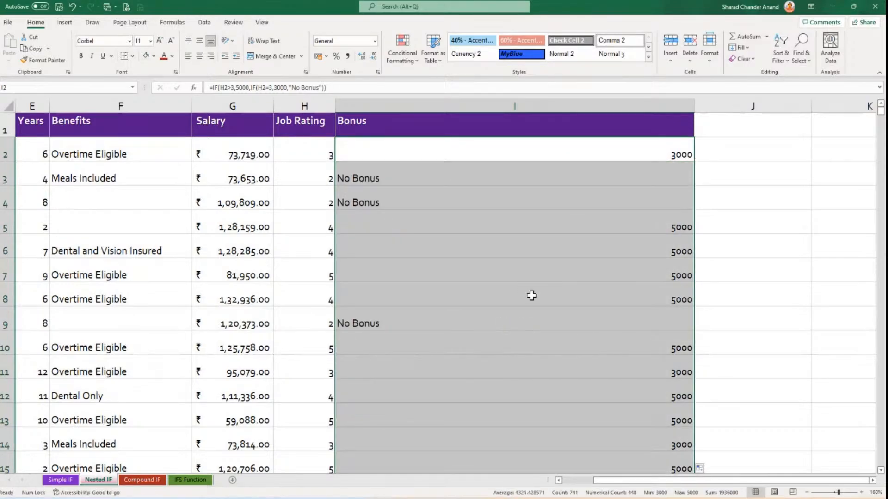
# Show the completed I2 formula as text with a leading space, and remove the space to make it calculate again.
pyautogui.doubleClick(490, 154)
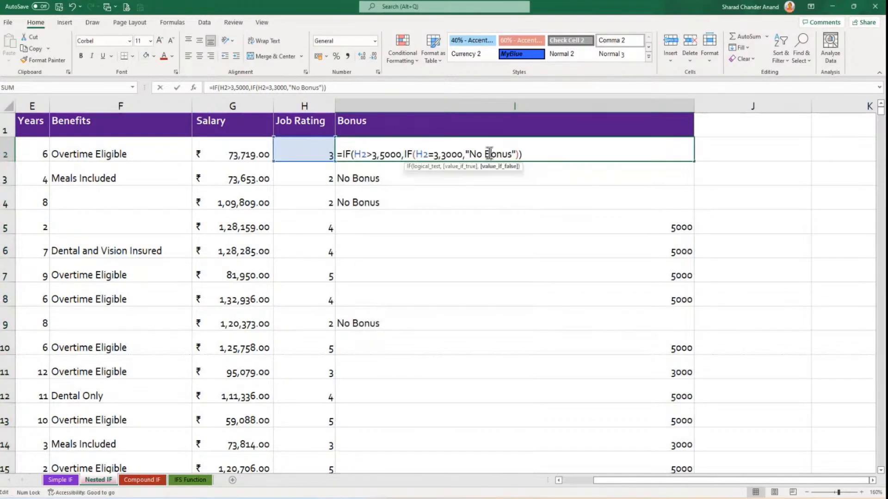
pyautogui.click(338, 155)
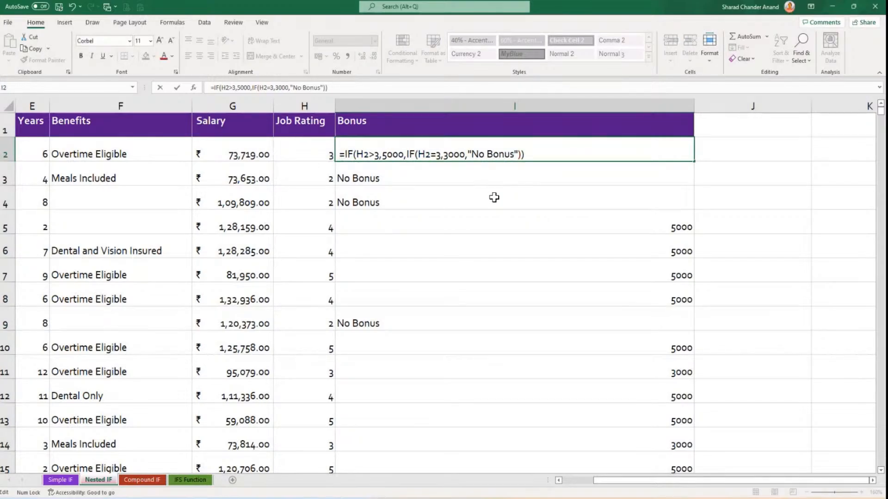
pyautogui.click(490, 196)
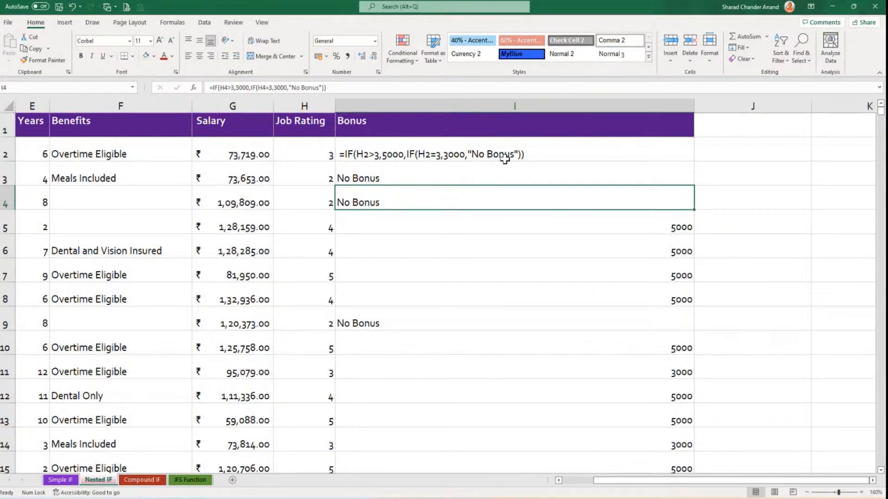
pyautogui.doubleClick(473, 154)
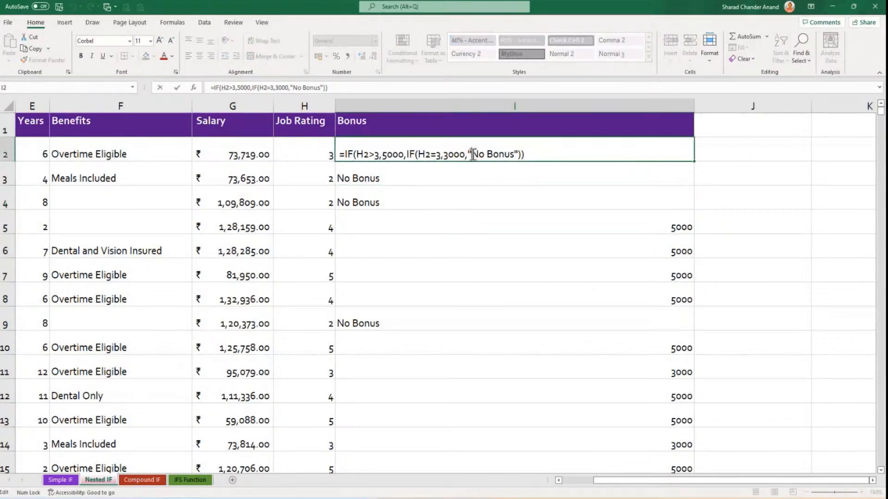
pyautogui.click(626, 224)
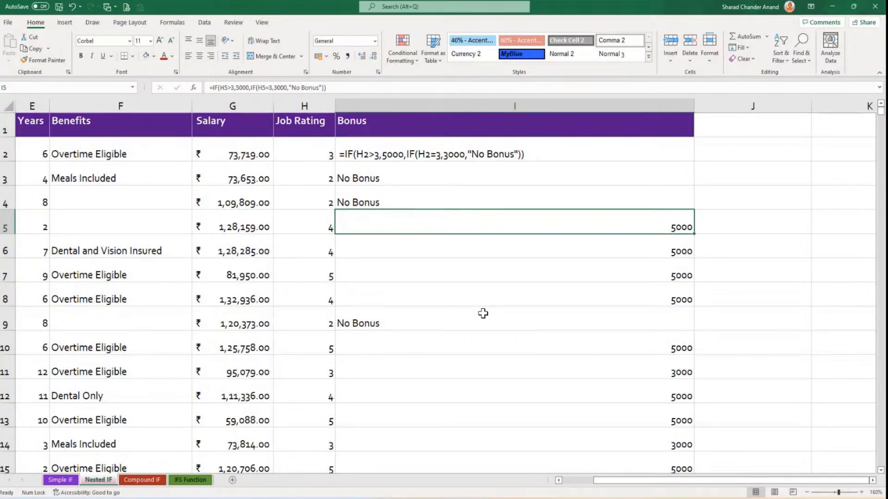
pyautogui.click(338, 148)
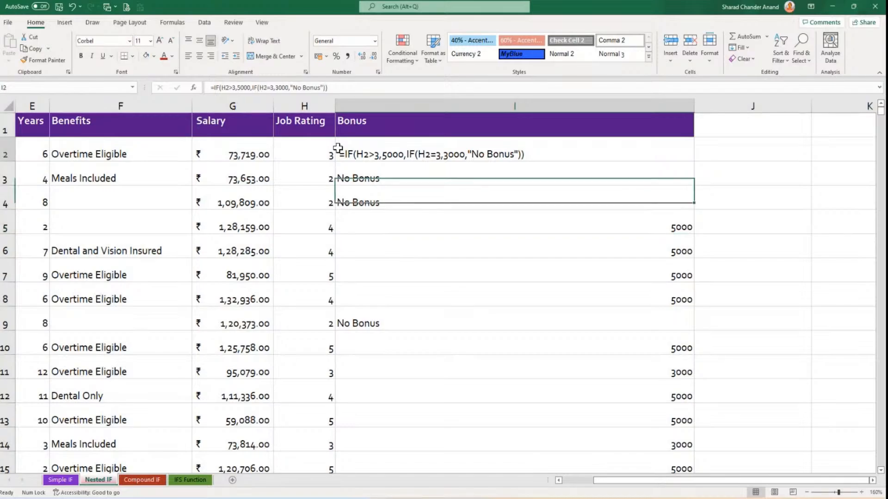
pyautogui.doubleClick(338, 151)
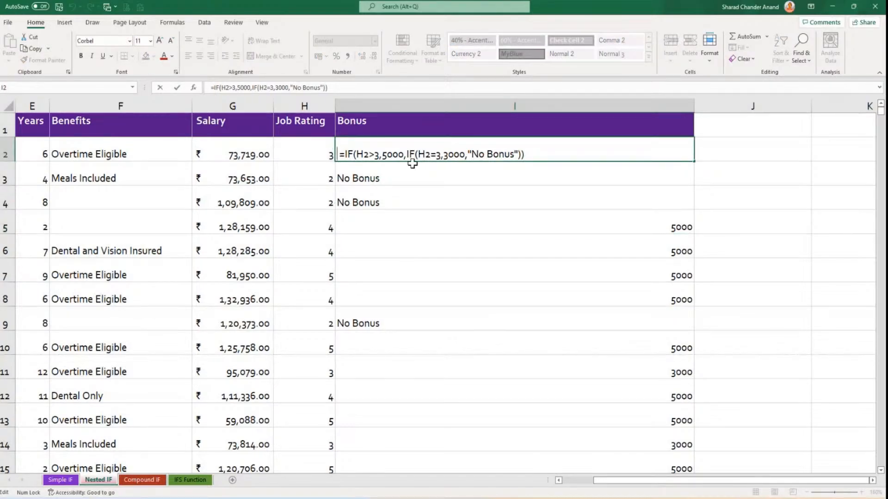
pyautogui.press('Return')
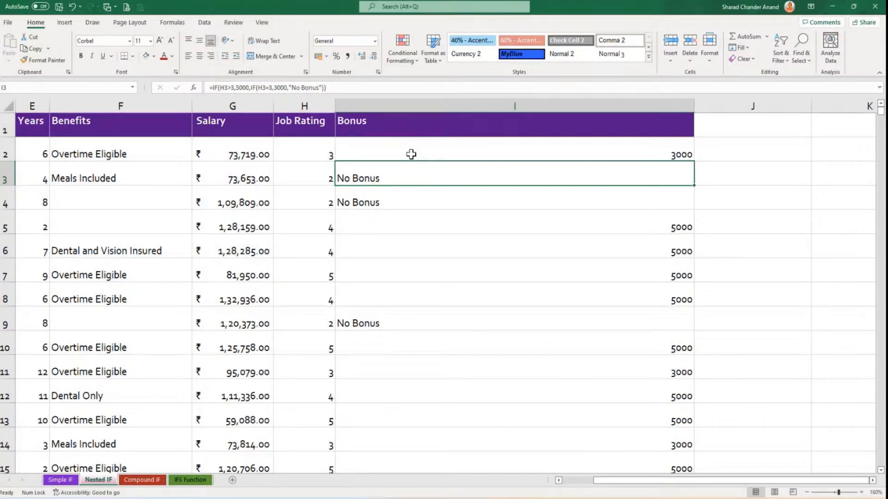
# Replace the "No Bonus" argument in the I2 formula with a third nested IF that returns 500 when H2 equals 2.
pyautogui.doubleClick(411, 154)
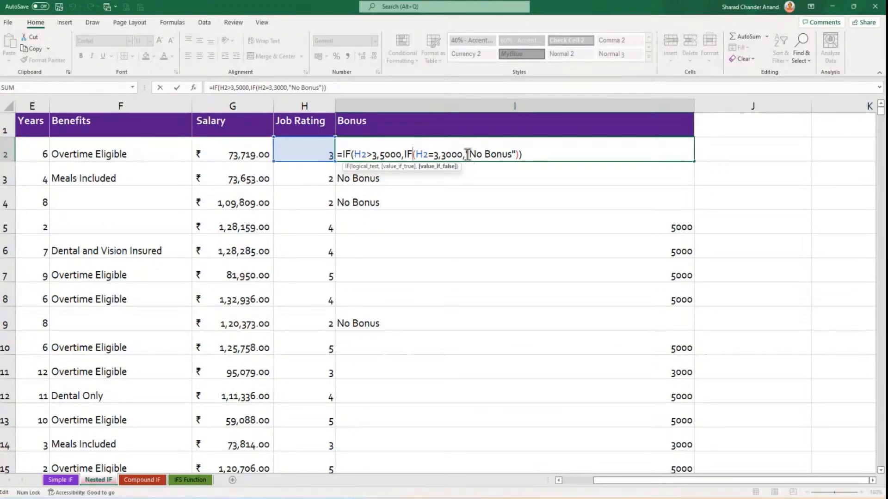
pyautogui.moveTo(465, 154); pyautogui.dragTo(543, 158)
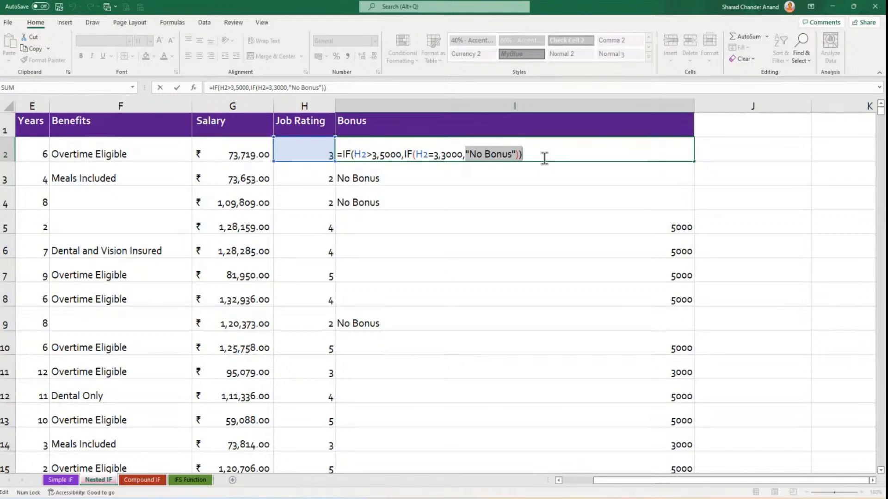
pyautogui.press('BackSpace')
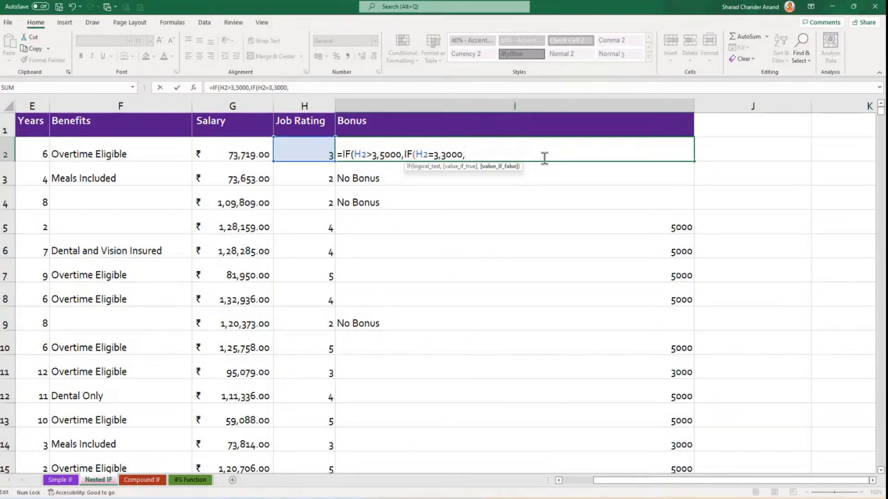
pyautogui.write('IF(')
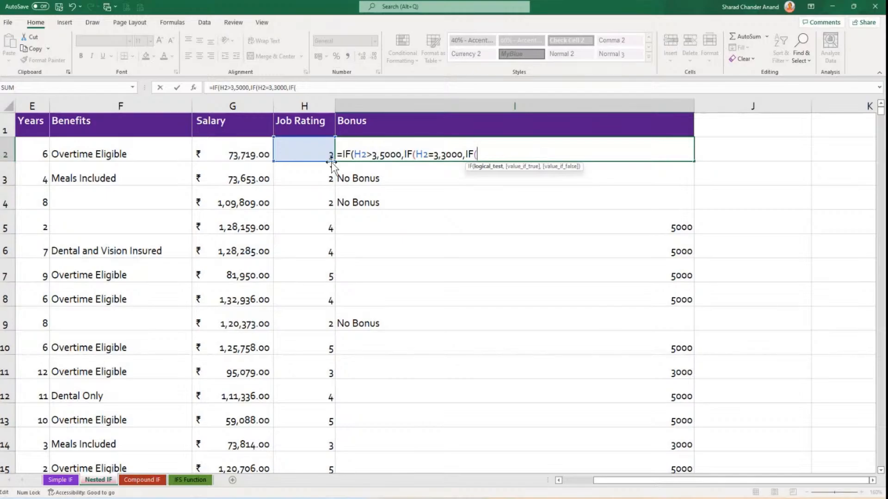
pyautogui.click(287, 149)
pyautogui.write('=')
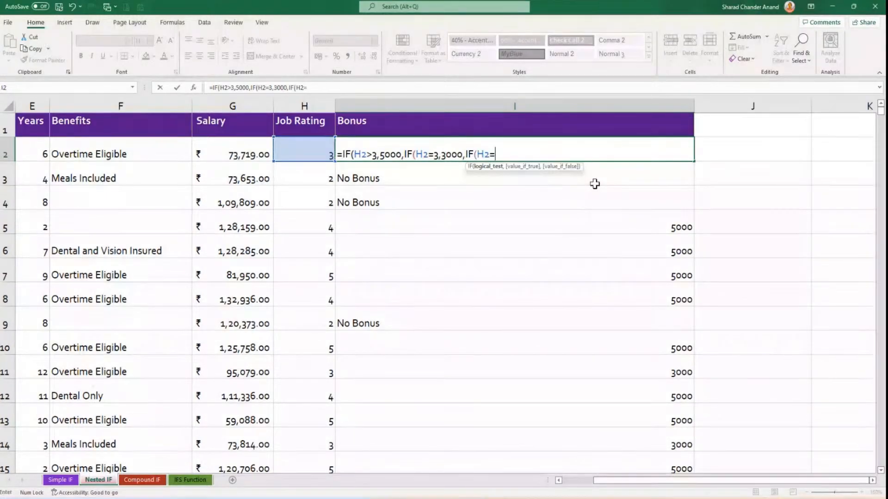
pyautogui.write('2,')
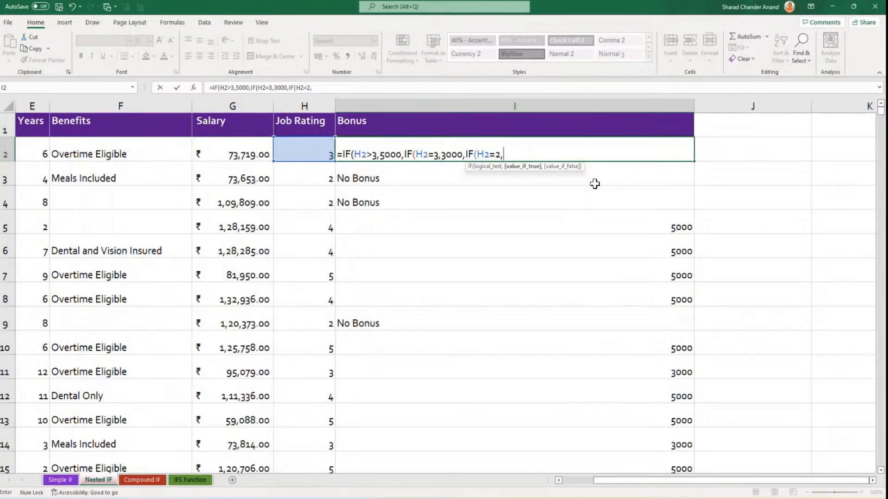
pyautogui.write('500,')
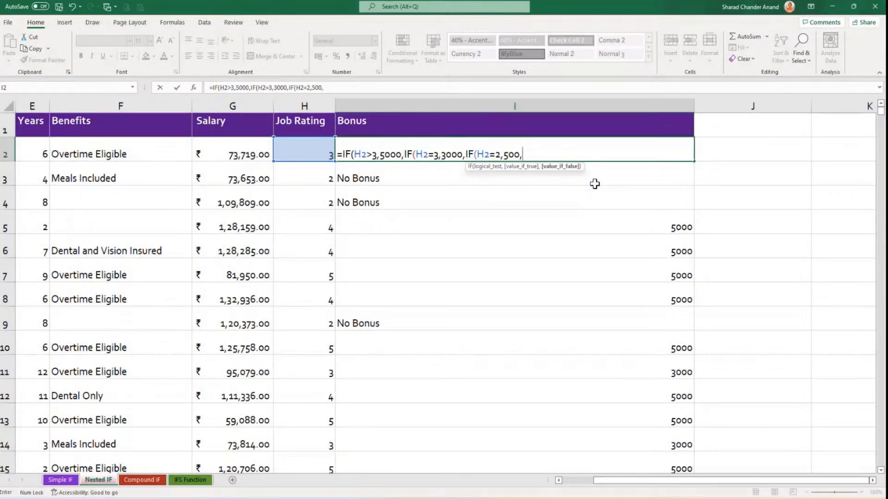
# Enter "no bonus" as the third IF's false value and complete the I2 formula with all closing parentheses.
pyautogui.write('"')
pyautogui.write('no bonus"')
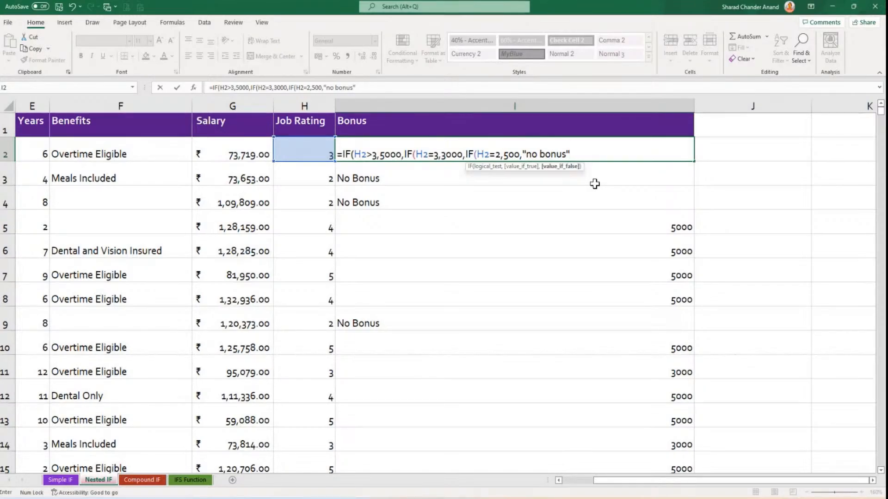
pyautogui.write(')')
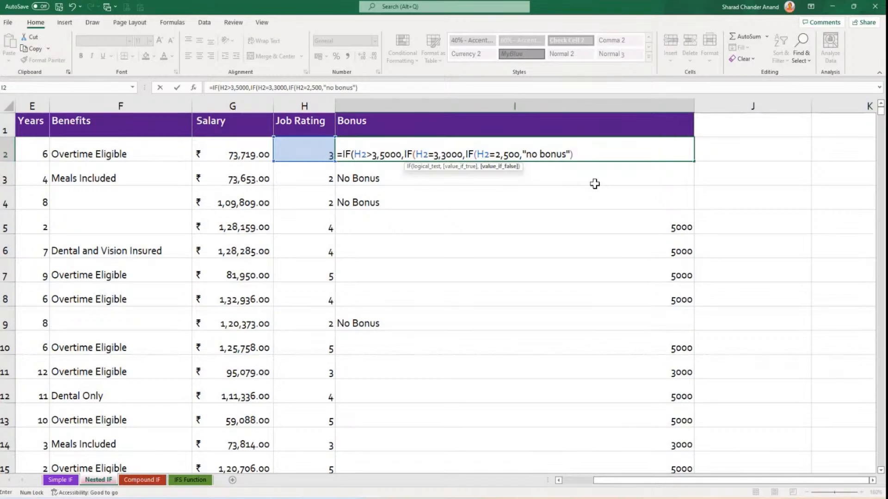
pyautogui.write('))')
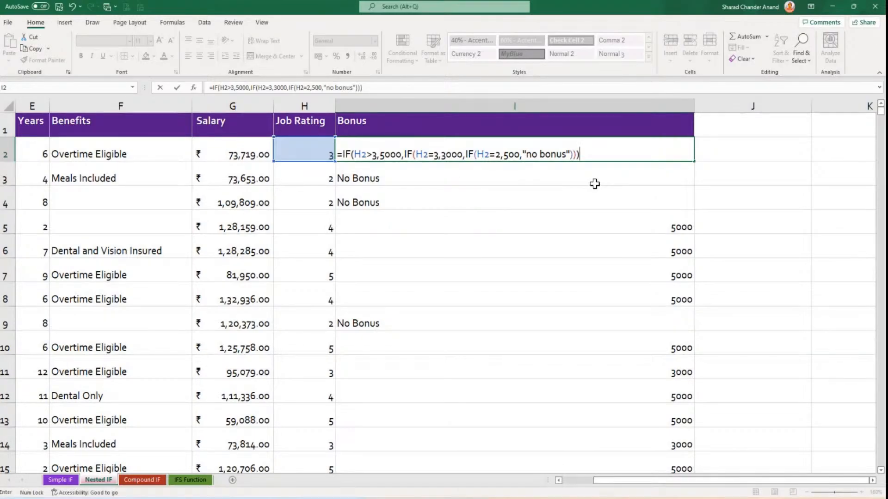
pyautogui.press('Return')
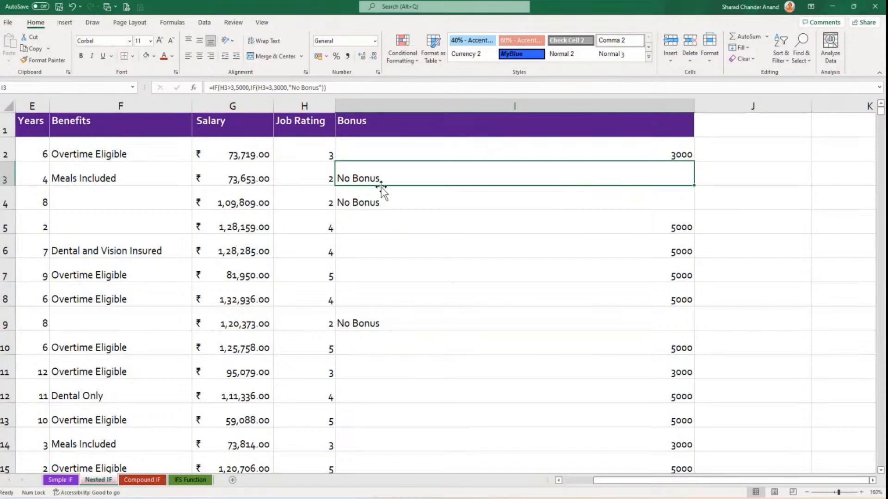
# Fill the formula with three IF levels from I2 down the Bonus column and check the rows below.
pyautogui.click(577, 154)
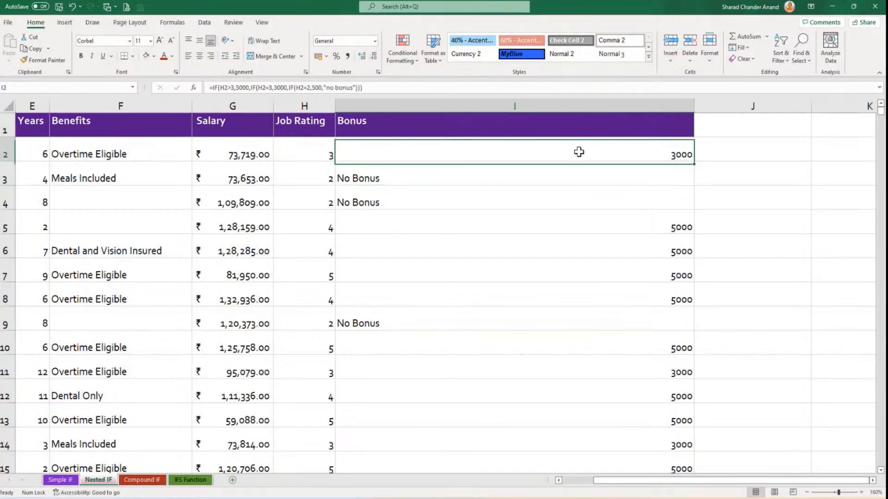
pyautogui.doubleClick(694, 161)
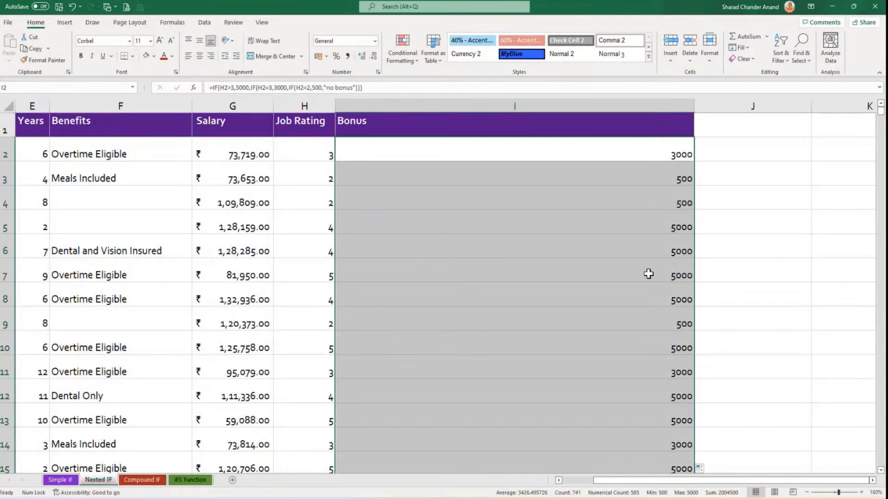
pyautogui.scroll(-7, 647, 274)
pyautogui.scroll(1, 646, 278)
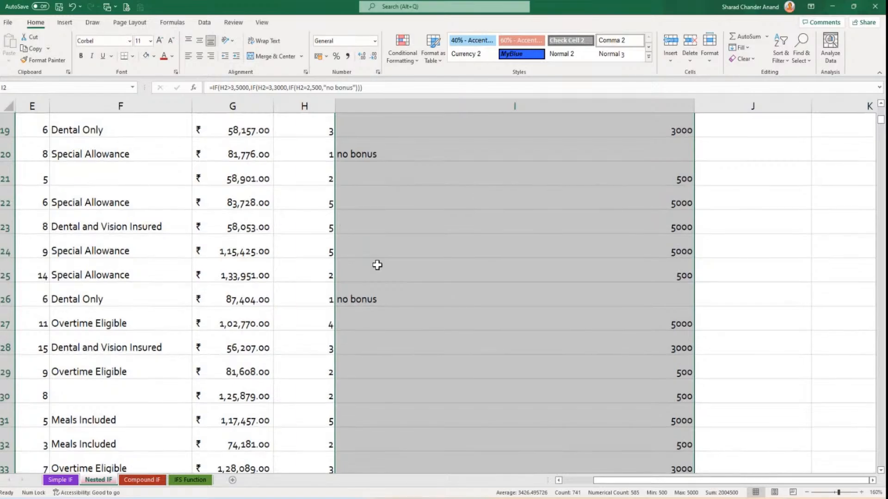
pyautogui.scroll(5, 388, 289)
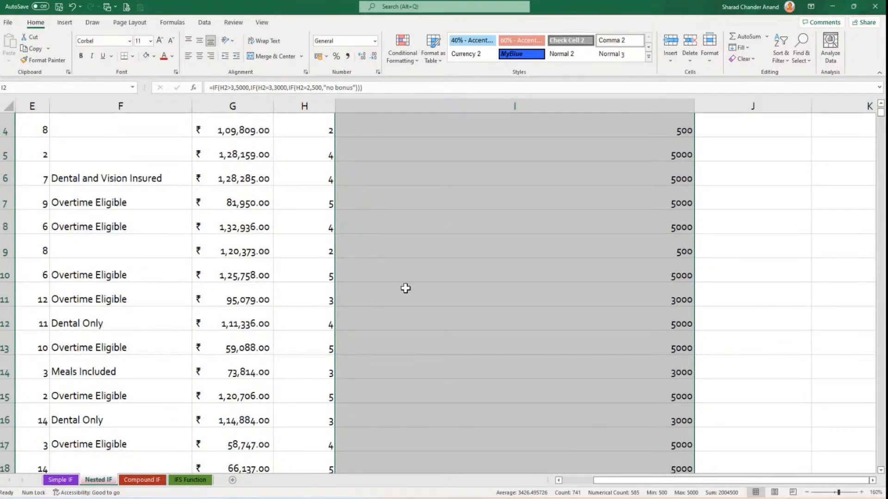
# Set the job rating in H6 to 1 to test the nested IF Bonus formula's no-bonus case.
pyautogui.keyDown('ctrl'); pyautogui.scroll(-3, 406, 288); pyautogui.keyUp('ctrl')
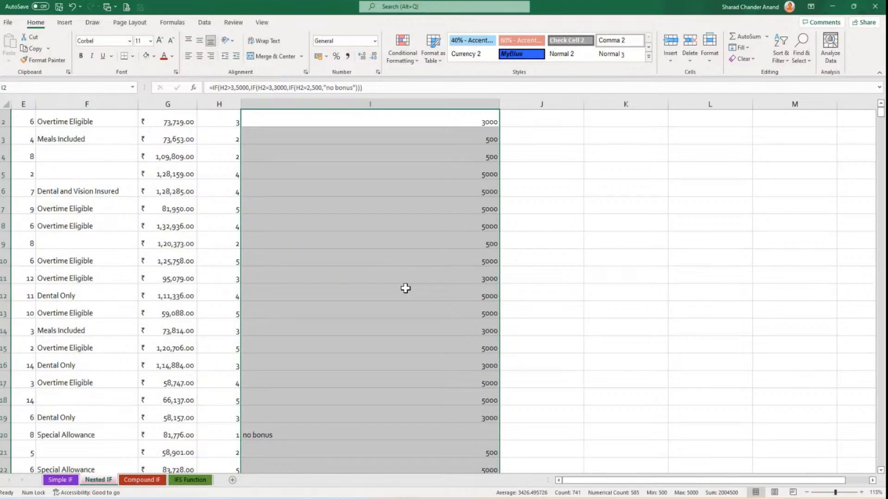
pyautogui.scroll(1, 405, 289)
pyautogui.click(214, 170)
pyautogui.write('1')
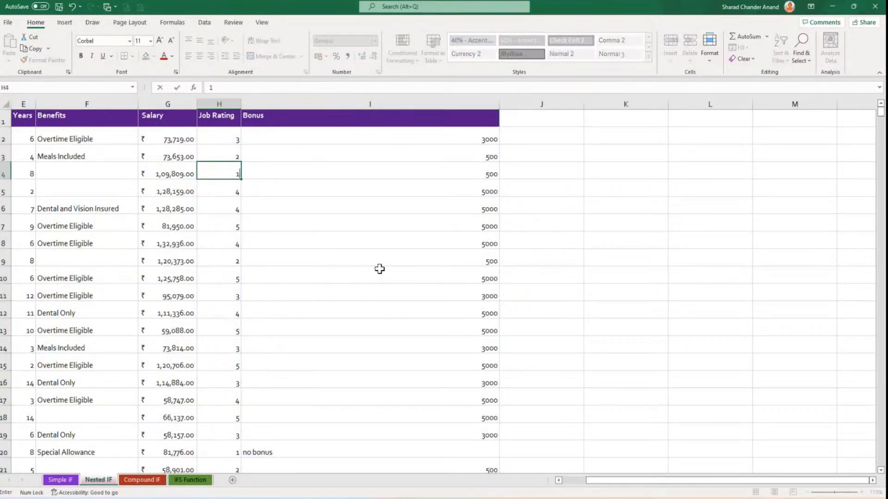
pyautogui.press('Escape')
pyautogui.click(216, 209)
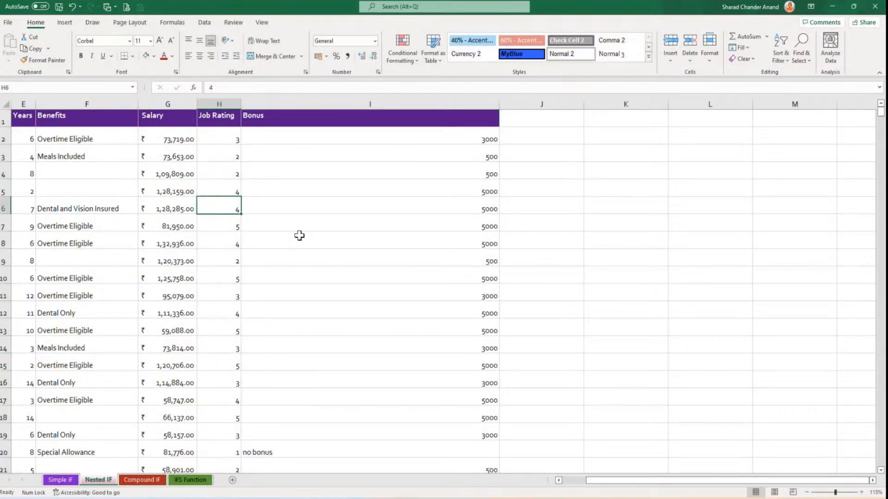
pyautogui.write('1')
pyautogui.click(300, 265)
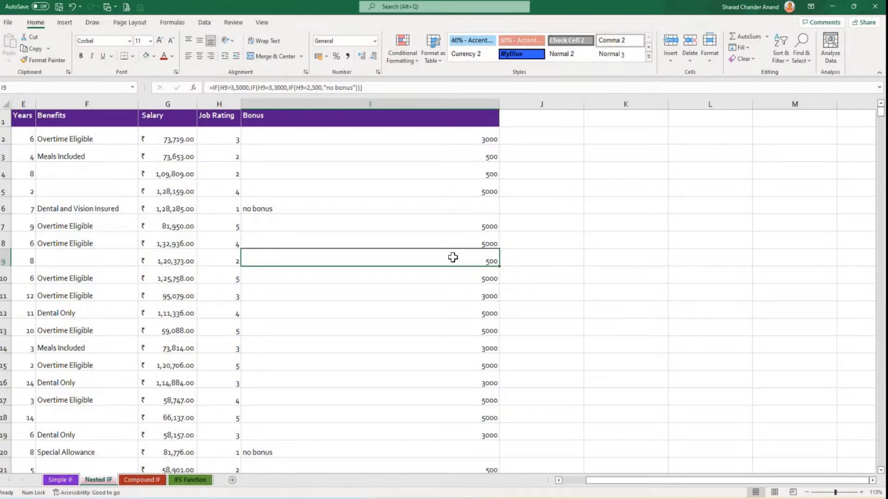
# Examine the three nested IF levels of the Bonus formula in I2 without changing it.
pyautogui.doubleClick(357, 135)
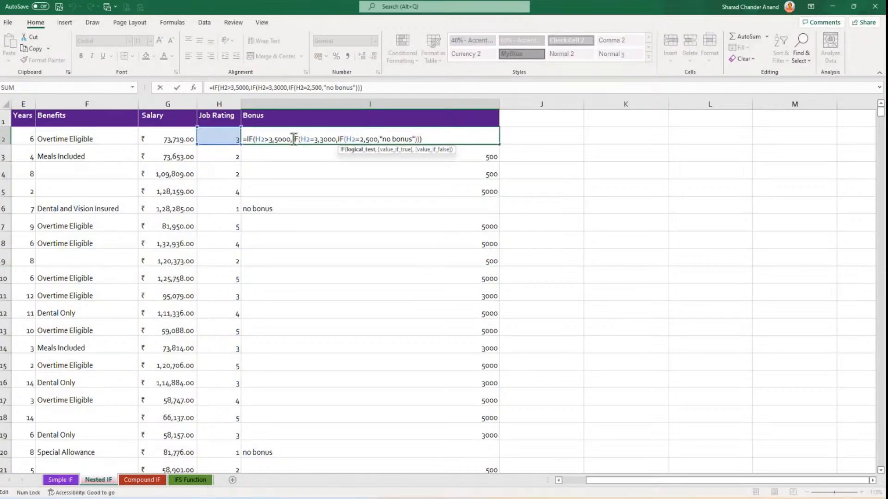
pyautogui.press('Escape')
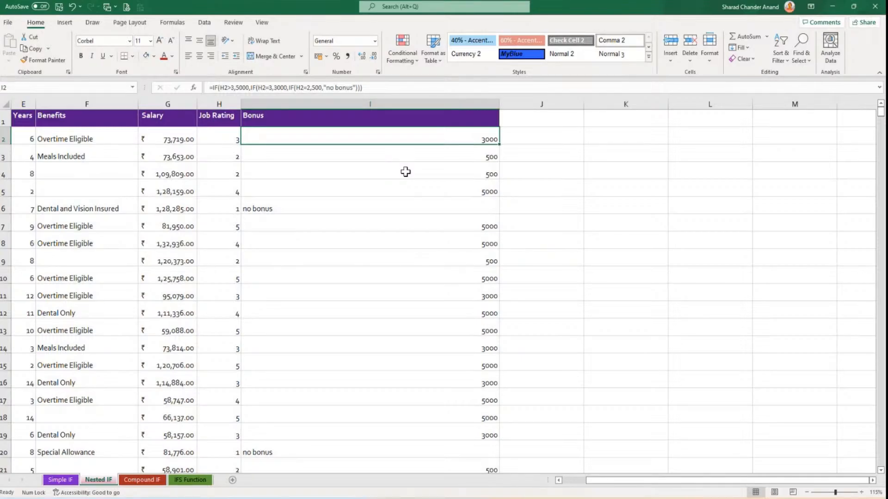
pyautogui.doubleClick(382, 139)
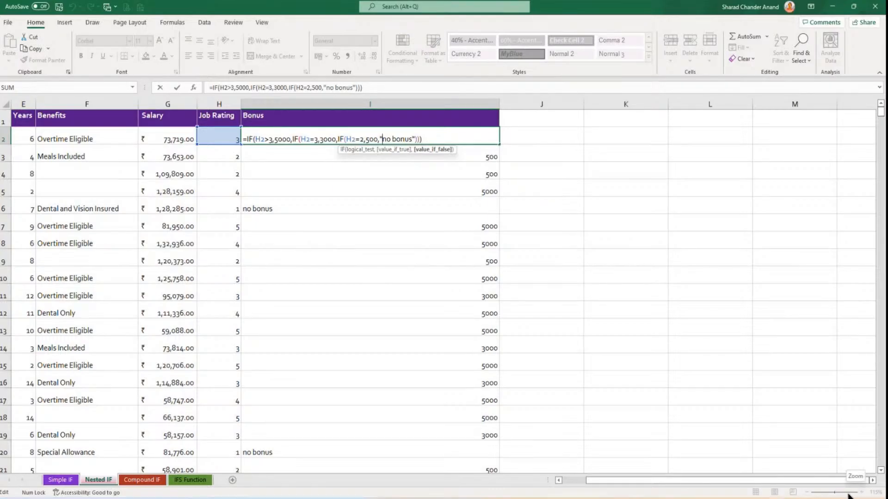
pyautogui.click(242, 138)
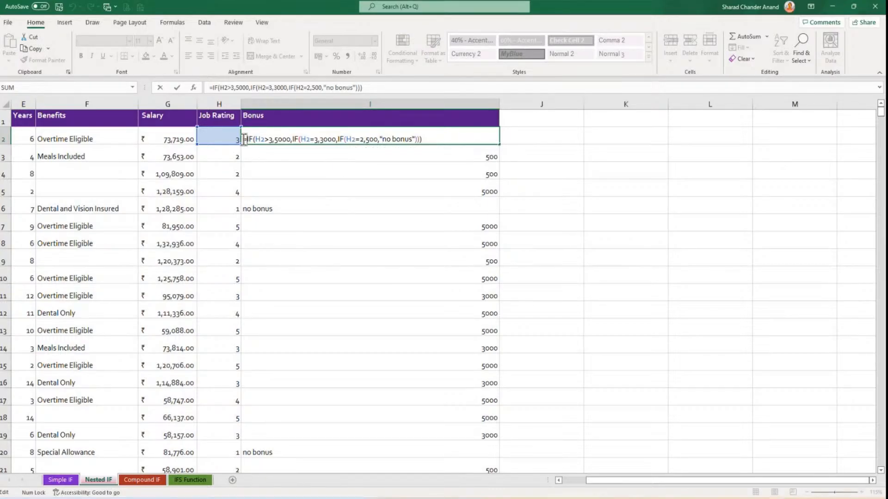
pyautogui.press('Return')
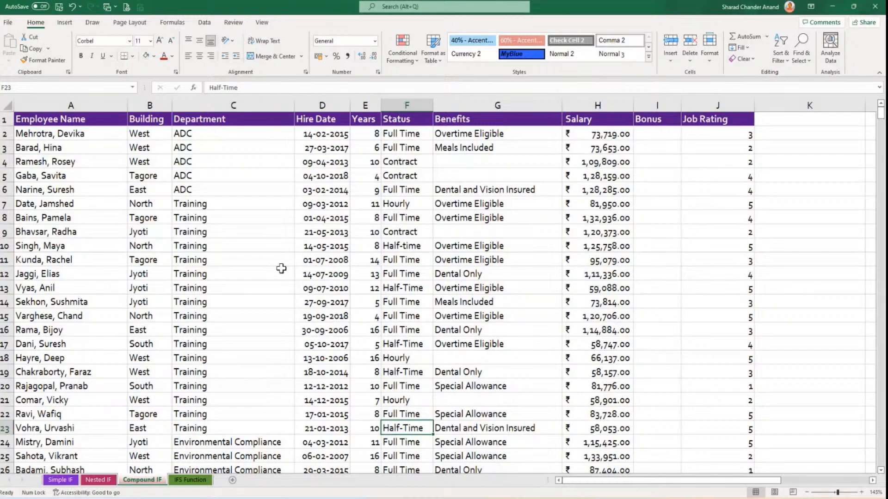
# Hide columns A through D, Employee Name to Hire Date, on the Compound IF sheet.
pyautogui.click(74, 107)
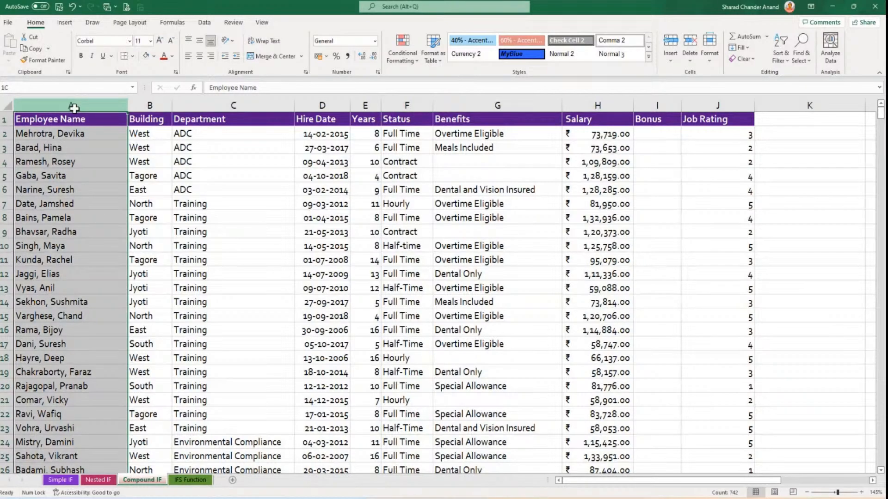
pyautogui.moveTo(74, 108); pyautogui.dragTo(309, 111)
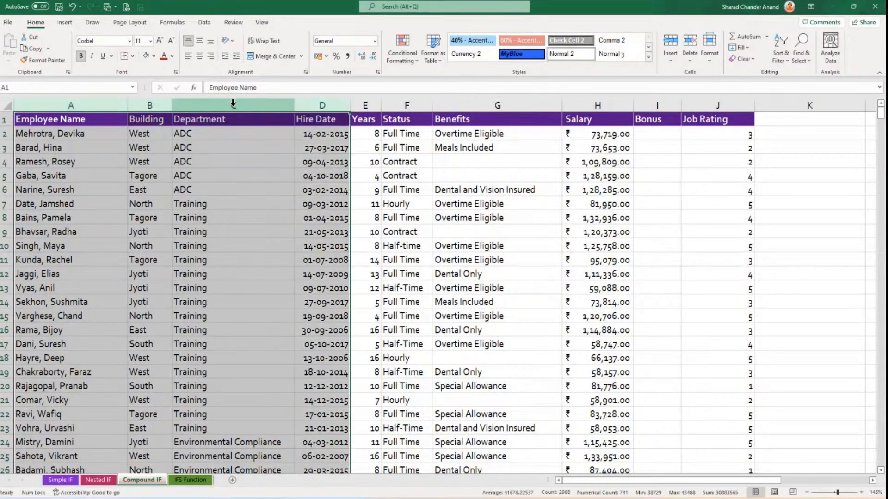
pyautogui.rightClick(233, 102)
pyautogui.click(247, 196)
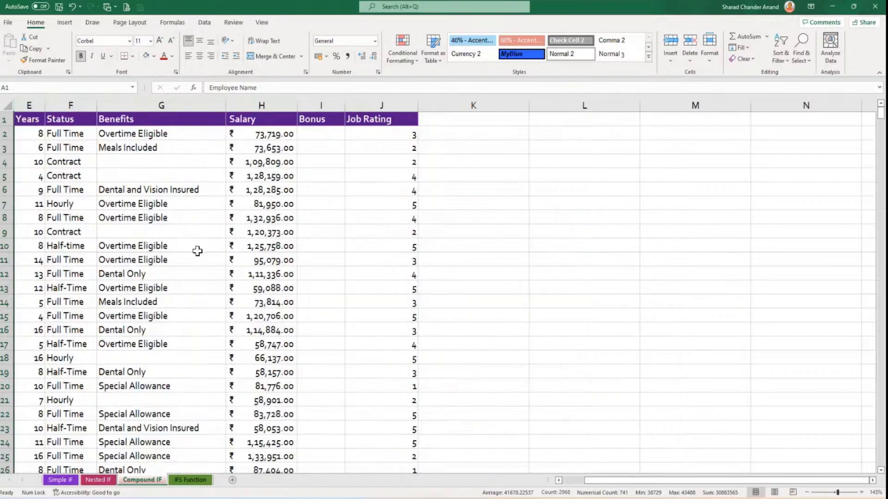
pyautogui.click(198, 247)
# Widen the Bonus column and increase the height of all rows on the Compound IF sheet.
pyautogui.moveTo(345, 105); pyautogui.dragTo(532, 107)
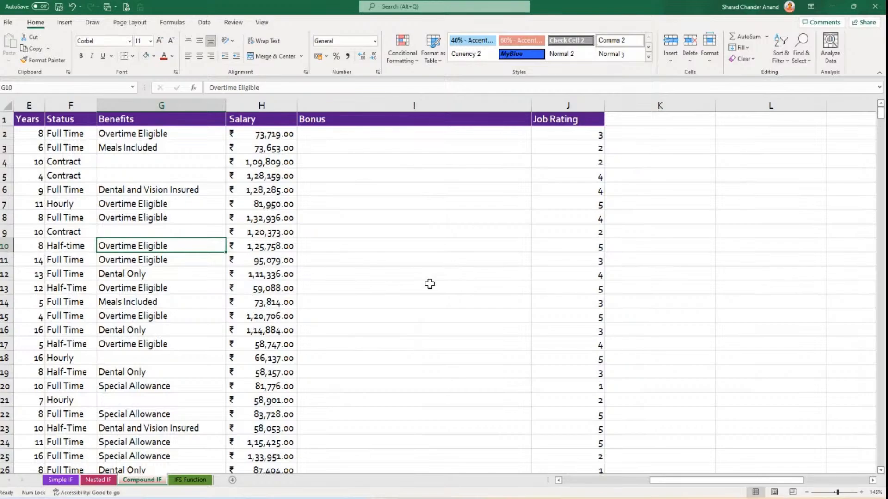
pyautogui.scroll(1, 430, 283)
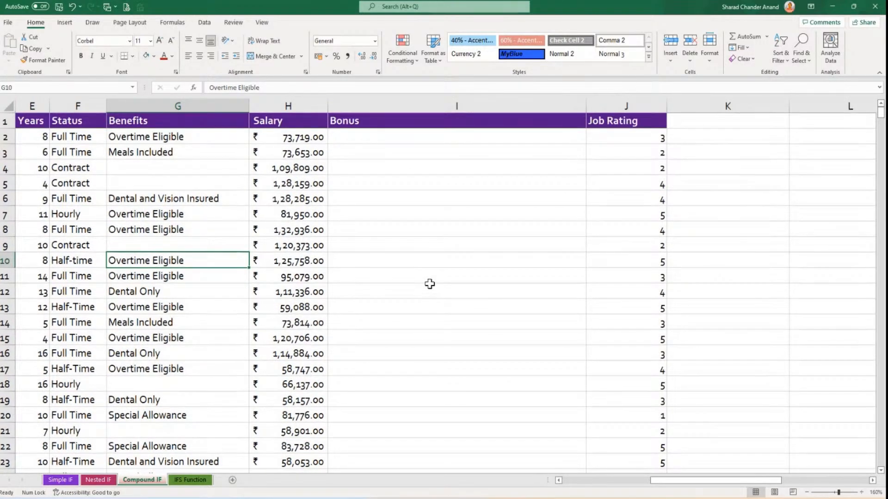
pyautogui.scroll(1, 430, 284)
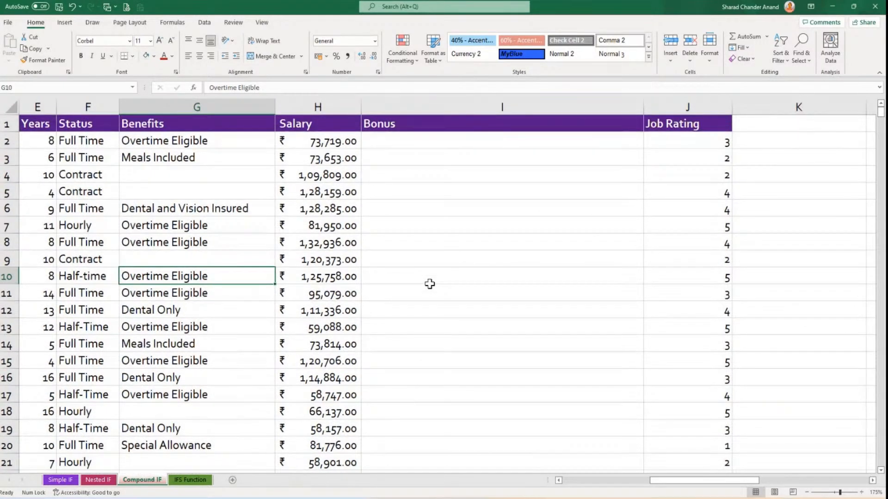
pyautogui.click(414, 145)
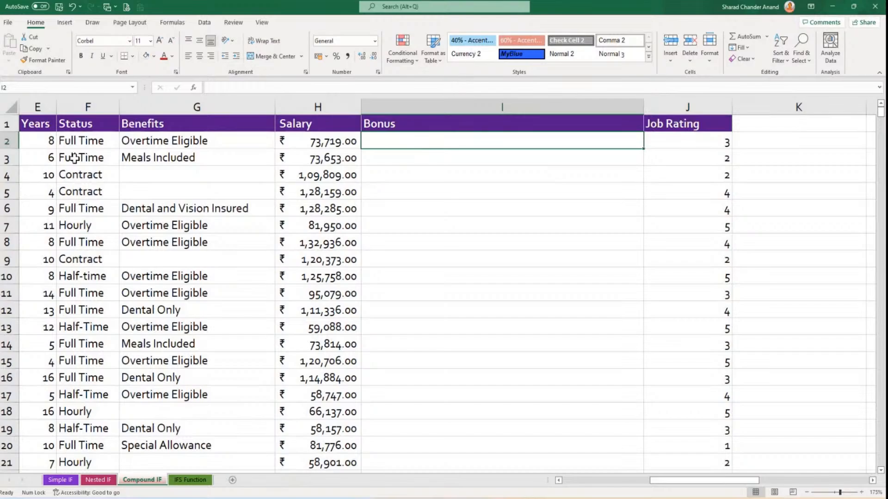
pyautogui.click(11, 107)
pyautogui.moveTo(12, 133); pyautogui.dragTo(12, 156)
# Start an IF formula in Bonus cell I2 and move its argument hint away from the cell.
pyautogui.click(503, 157)
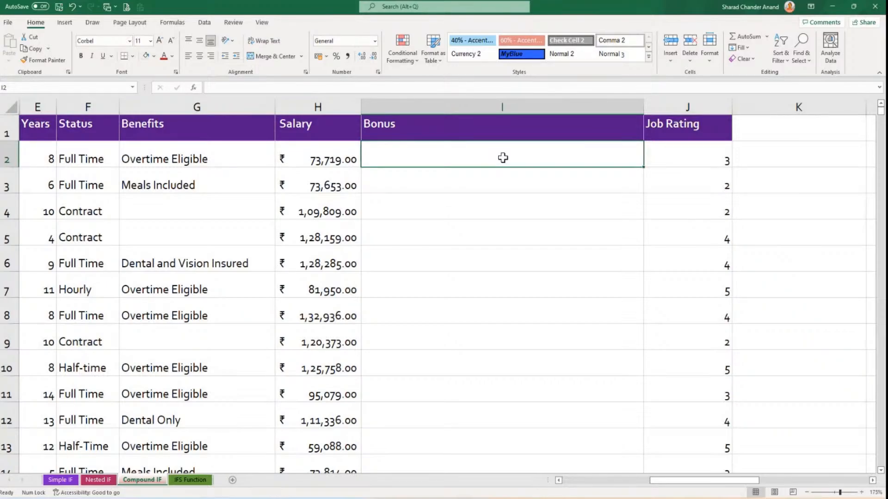
pyautogui.write('=i')
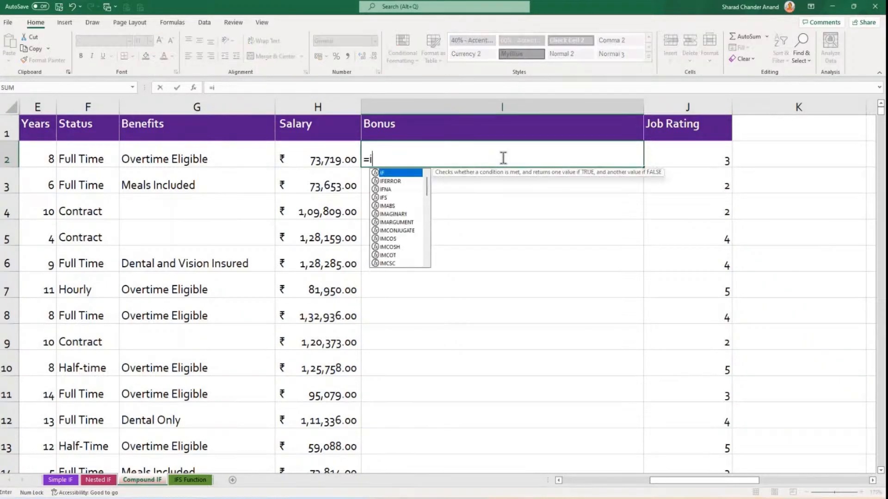
pyautogui.press('Tab')
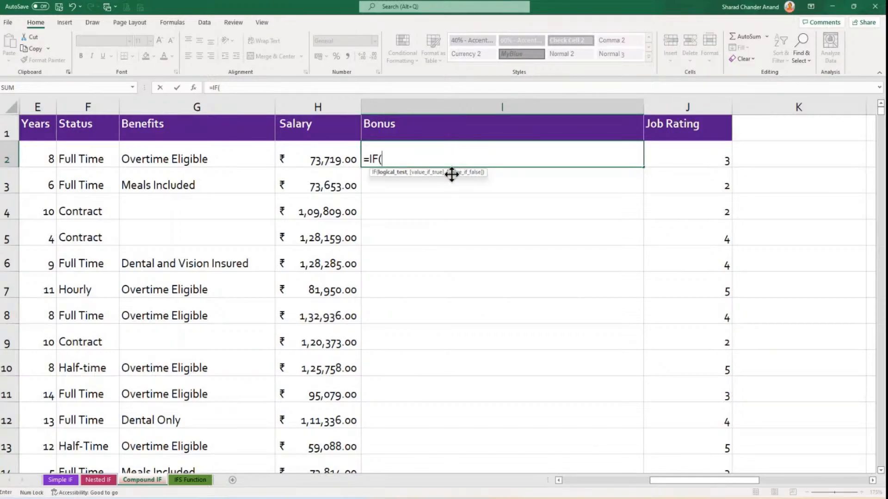
pyautogui.moveTo(452, 174); pyautogui.dragTo(581, 245)
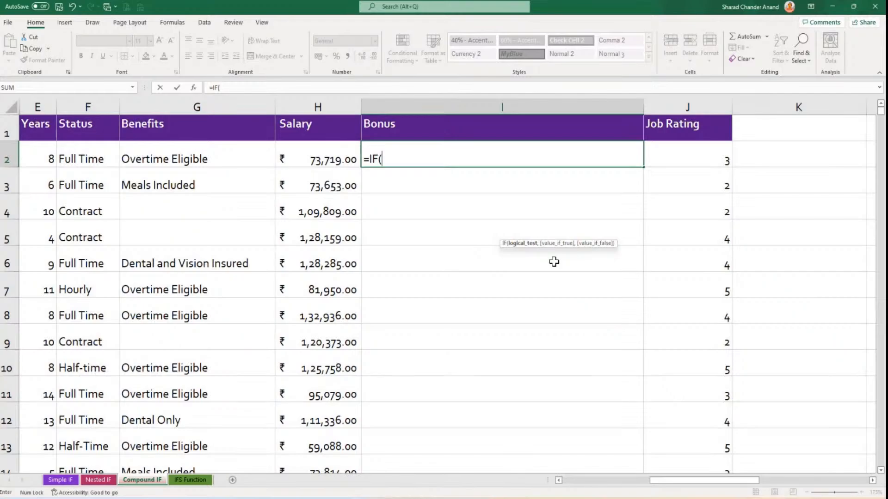
pyautogui.write('And')
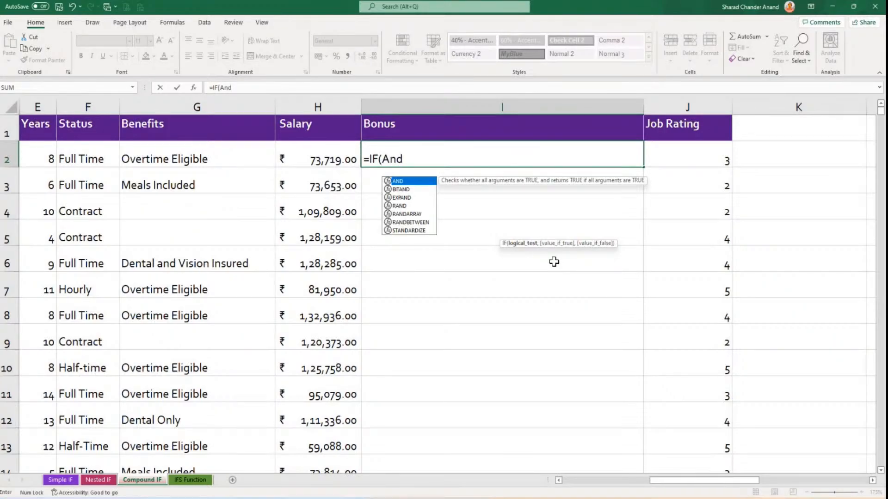
pyautogui.press('Tab')
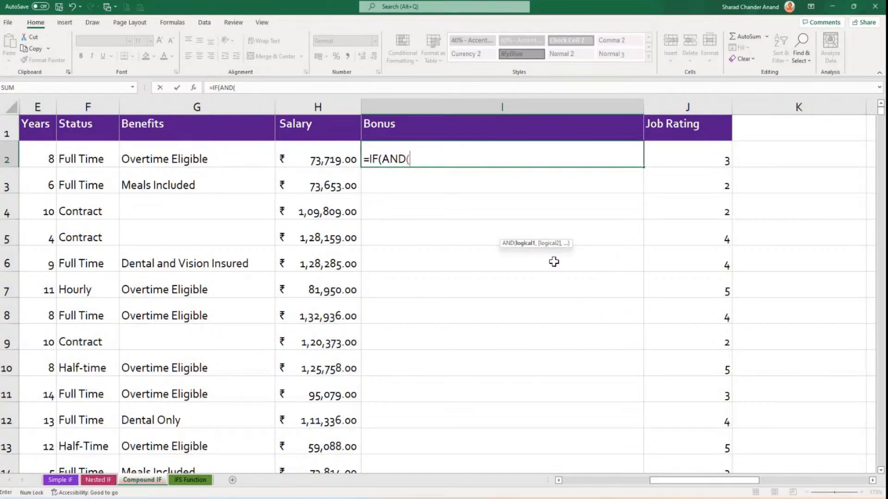
pyautogui.click(720, 151)
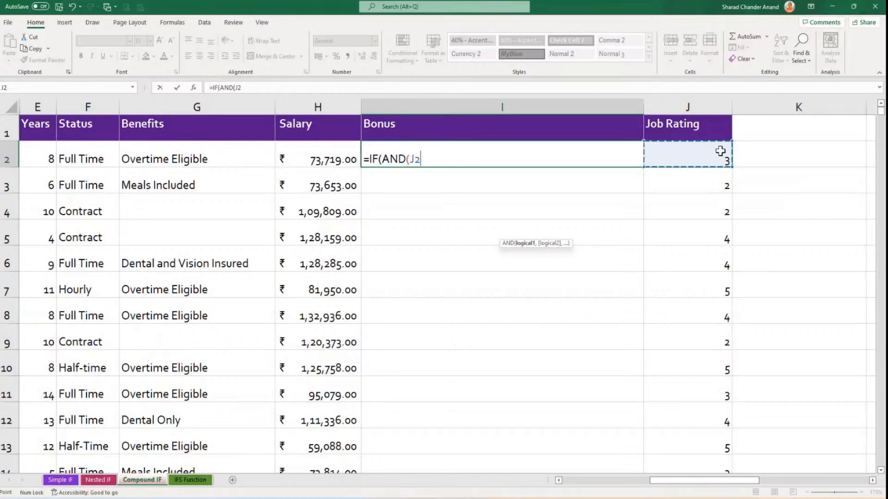
pyautogui.write('>3')
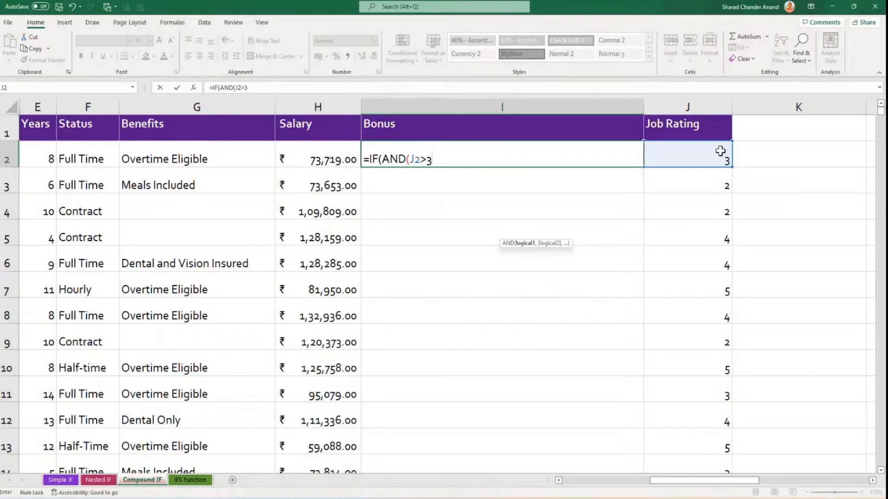
pyautogui.write(',')
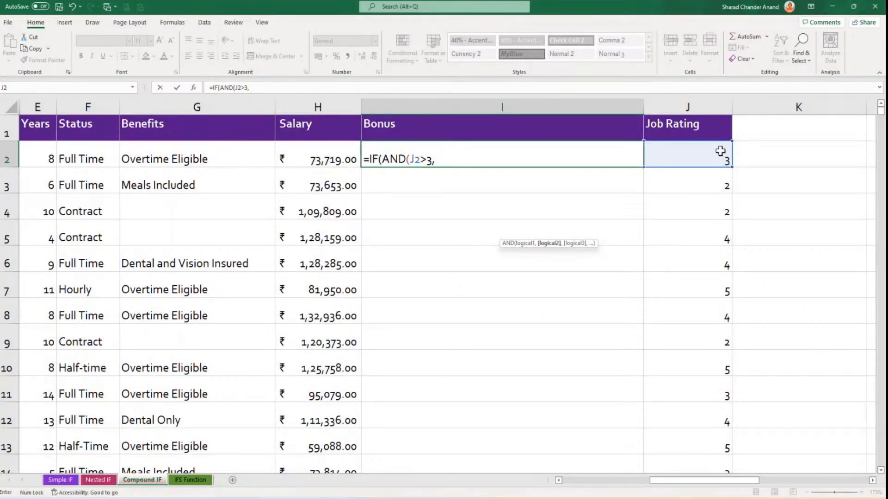
pyautogui.press('BackSpace')
pyautogui.press('BackSpace')
pyautogui.press('BackSpace')
pyautogui.press('BackSpace')
pyautogui.press('BackSpace')
pyautogui.press('BackSpace')
pyautogui.press('BackSpace')
pyautogui.press('BackSpace')
pyautogui.press('BackSpace')
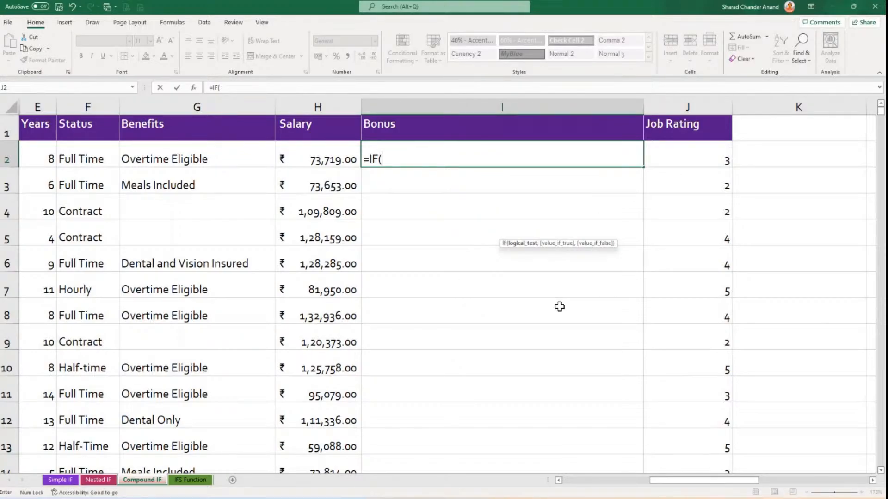
# Enter an AND function as the IF's logical test in I2, requiring J2>3 and F2="full time".
pyautogui.write('And')
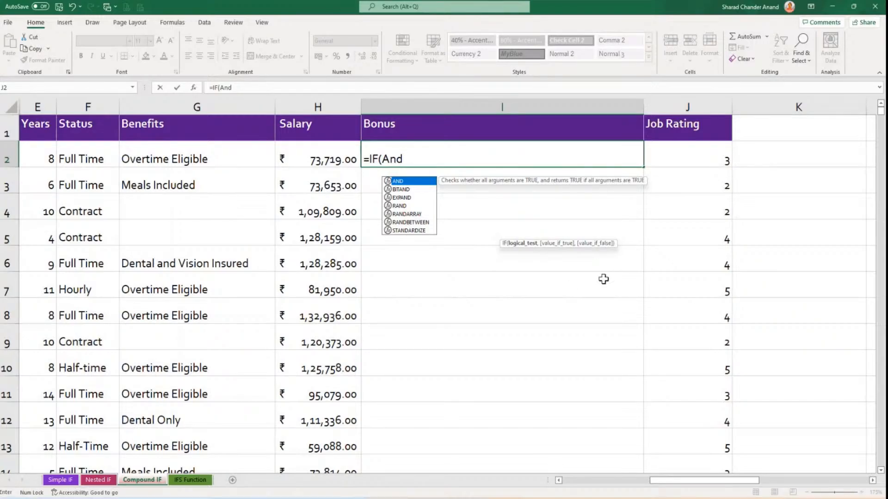
pyautogui.press('Tab')
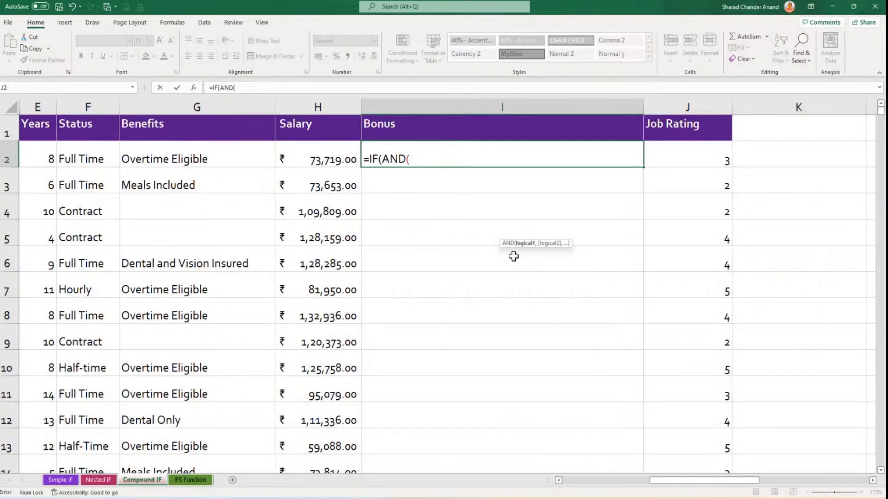
pyautogui.click(697, 152)
pyautogui.write('>3')
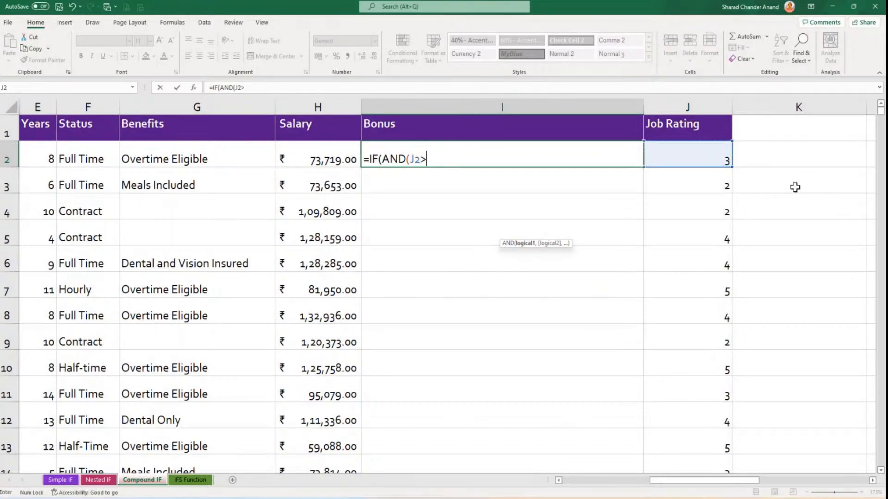
pyautogui.write(',')
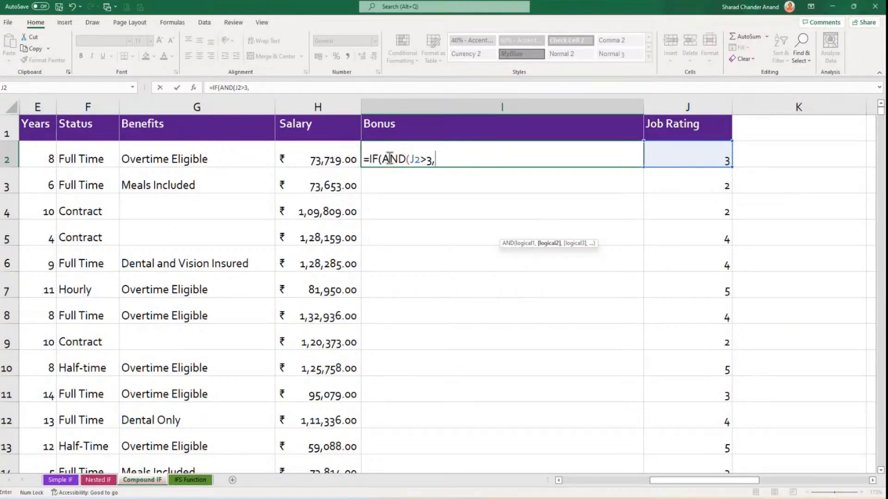
pyautogui.click(98, 162)
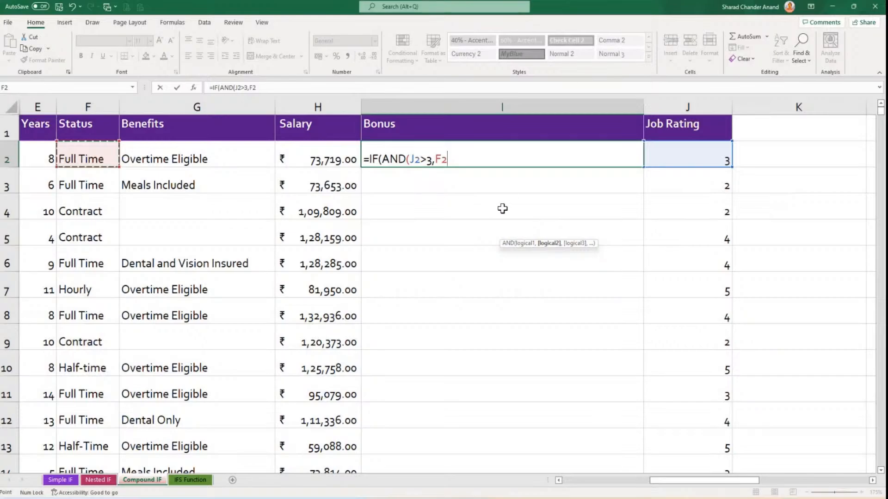
pyautogui.write('="full')
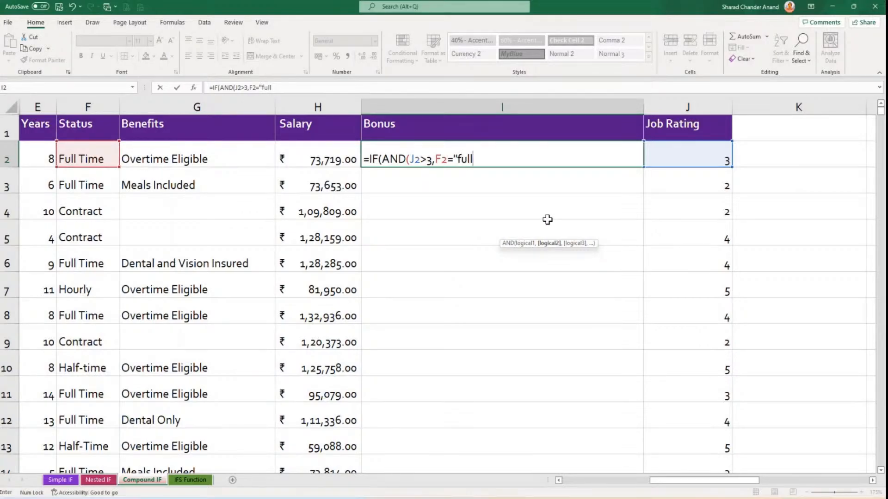
pyautogui.write(' time"')
# Append a long run of empty extra arguments to the AND function in I2, and delete them all again.
pyautogui.write(',,')
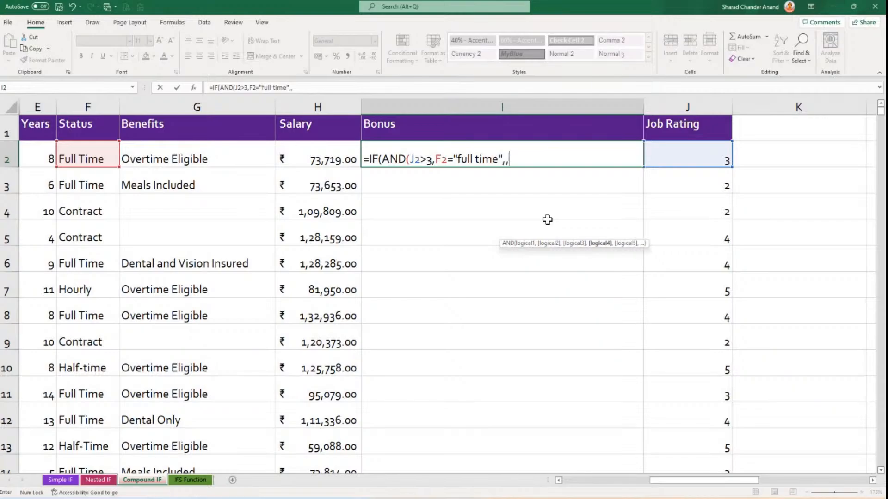
pyautogui.write(',,,,,,')
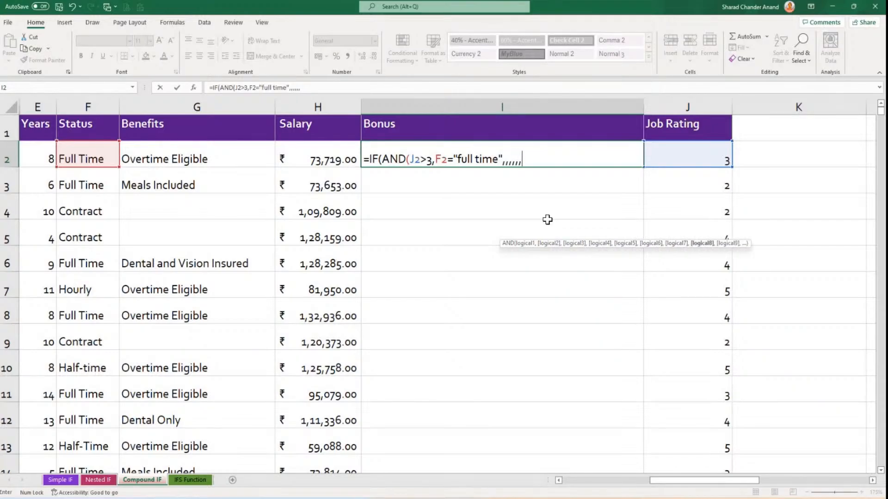
pyautogui.write(',, ,,,,,,,,,,,,,,,,,,,,,,,,,')
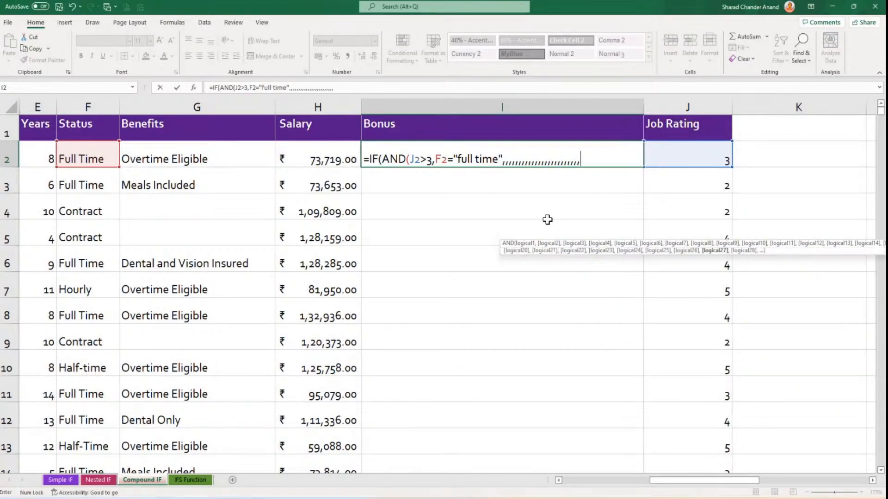
pyautogui.write(',,,,,,,,,,,,,,,,,,,,,,,,,,,,,,,,,,,,,,,,,,,,,,,,,,,,,,,,,,,,,,,,,,,,,,,,,,,,,,,,,,,')
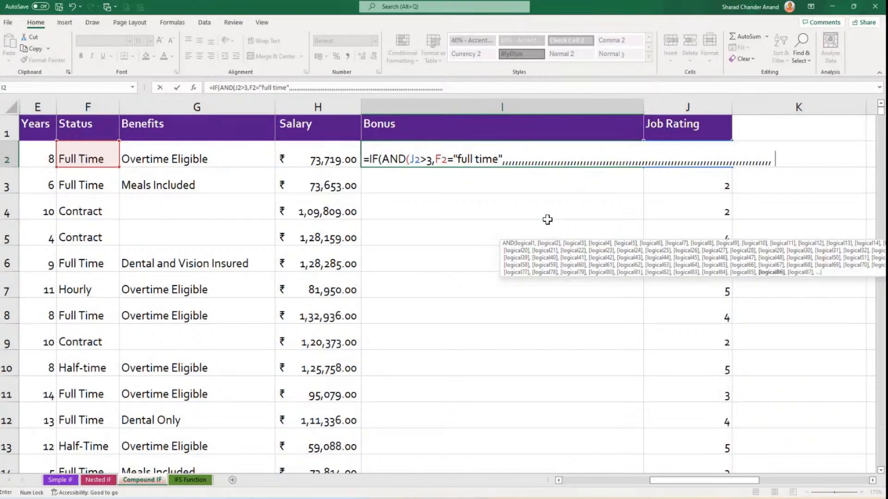
pyautogui.write(',,,,,,,,,,,,,,,,,,,,,,,,,,,,,,,,,,,,,,,,,,')
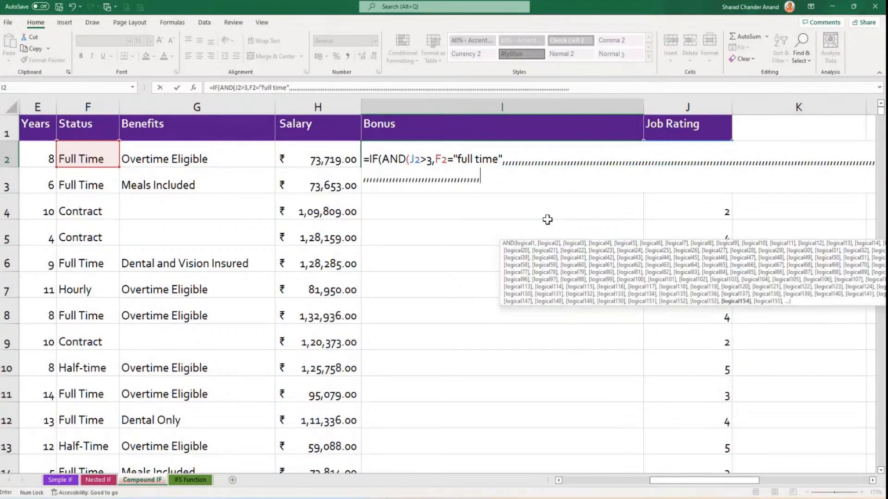
pyautogui.write(',,,,,,,,,,,,,,,,,,,,,,,,,,,,,,,,,,,,,,,,,,,,,,,,,,,,,,,,,,')
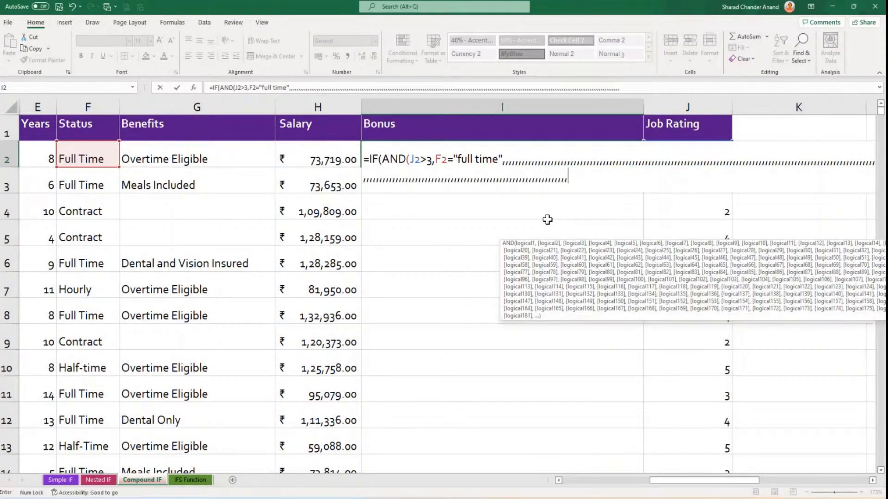
pyautogui.press('BackSpace')
pyautogui.press('BackSpace')
pyautogui.press('BackSpace')
pyautogui.press('BackSpace')
pyautogui.press('BackSpace')
pyautogui.press('BackSpace')
pyautogui.press('BackSpace')
pyautogui.press('BackSpace')
pyautogui.press('BackSpace')
pyautogui.press('BackSpace')
pyautogui.press('BackSpace')
pyautogui.press('BackSpace')
pyautogui.press('BackSpace')
pyautogui.press('BackSpace')
pyautogui.press('BackSpace')
pyautogui.press('BackSpace')
pyautogui.press('BackSpace')
pyautogui.press('BackSpace')
pyautogui.press('BackSpace')
pyautogui.press('BackSpace')
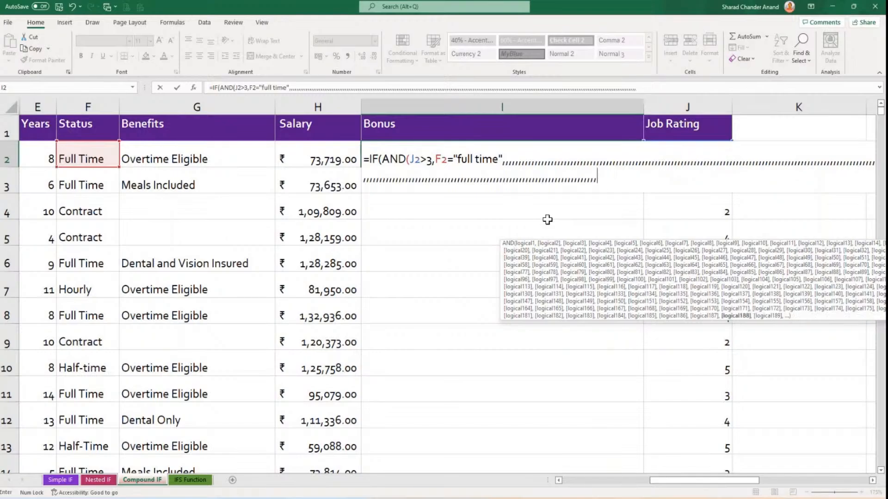
pyautogui.press('BackSpace')
pyautogui.press('BackSpace')
pyautogui.press('BackSpace')
pyautogui.press('BackSpace')
pyautogui.press('BackSpace')
pyautogui.press('BackSpace')
pyautogui.press('BackSpace')
pyautogui.press('BackSpace')
pyautogui.press('BackSpace')
pyautogui.press('BackSpace')
pyautogui.press('BackSpace')
pyautogui.press('BackSpace')
pyautogui.press('BackSpace')
pyautogui.press('BackSpace')
pyautogui.press('BackSpace')
pyautogui.press('BackSpace')
pyautogui.press('BackSpace')
pyautogui.press('BackSpace')
pyautogui.press('BackSpace')
pyautogui.press('BackSpace')
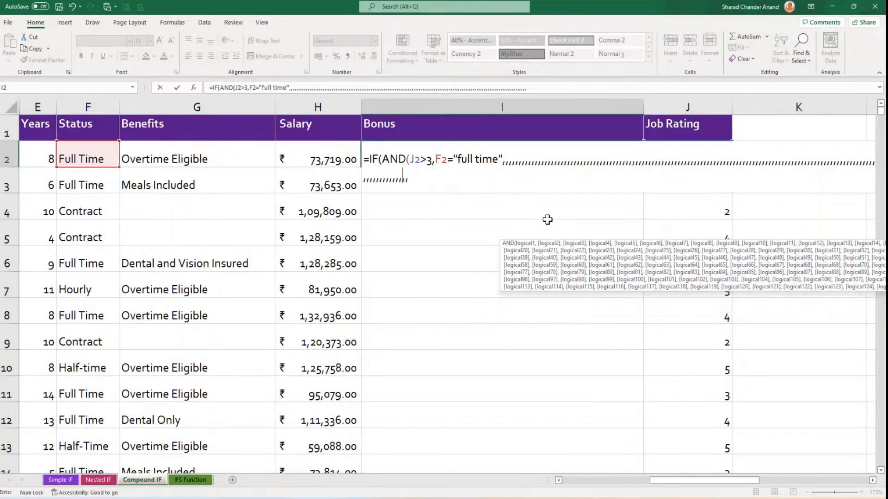
pyautogui.press('BackSpace')
pyautogui.press('BackSpace')
pyautogui.press('BackSpace')
pyautogui.press('BackSpace')
pyautogui.press('BackSpace')
pyautogui.press('BackSpace')
pyautogui.press('BackSpace')
pyautogui.press('BackSpace')
pyautogui.press('BackSpace')
pyautogui.press('BackSpace')
pyautogui.press('BackSpace')
pyautogui.press('BackSpace')
pyautogui.press('BackSpace')
pyautogui.press('BackSpace')
pyautogui.press('BackSpace')
pyautogui.press('BackSpace')
pyautogui.press('BackSpace')
pyautogui.press('BackSpace')
pyautogui.press('BackSpace')
pyautogui.press('BackSpace')
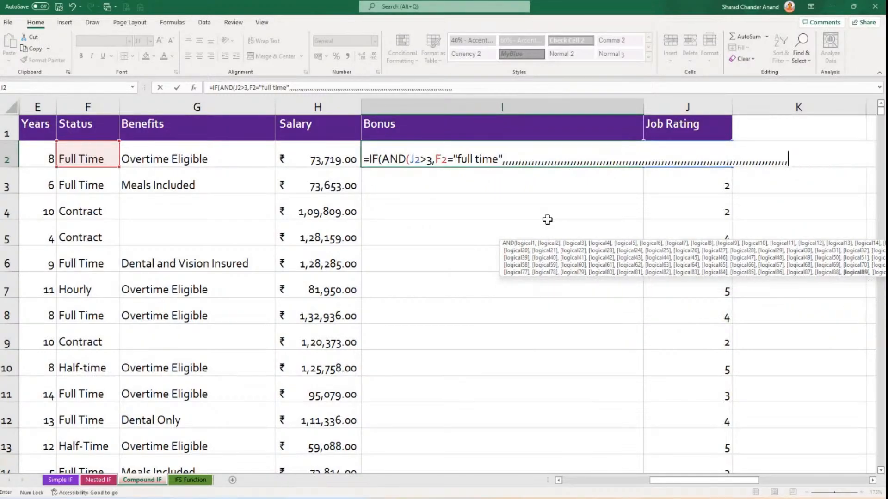
pyautogui.press('BackSpace')
pyautogui.press('BackSpace')
pyautogui.press('BackSpace')
pyautogui.press('BackSpace')
pyautogui.press('BackSpace')
pyautogui.press('BackSpace')
pyautogui.press('BackSpace')
pyautogui.press('BackSpace')
pyautogui.press('BackSpace')
pyautogui.press('BackSpace')
pyautogui.press('BackSpace')
pyautogui.press('BackSpace')
pyautogui.press('BackSpace')
pyautogui.press('BackSpace')
pyautogui.press('BackSpace')
pyautogui.press('BackSpace')
pyautogui.press('BackSpace')
pyautogui.press('BackSpace')
pyautogui.press('BackSpace')
pyautogui.press('BackSpace')
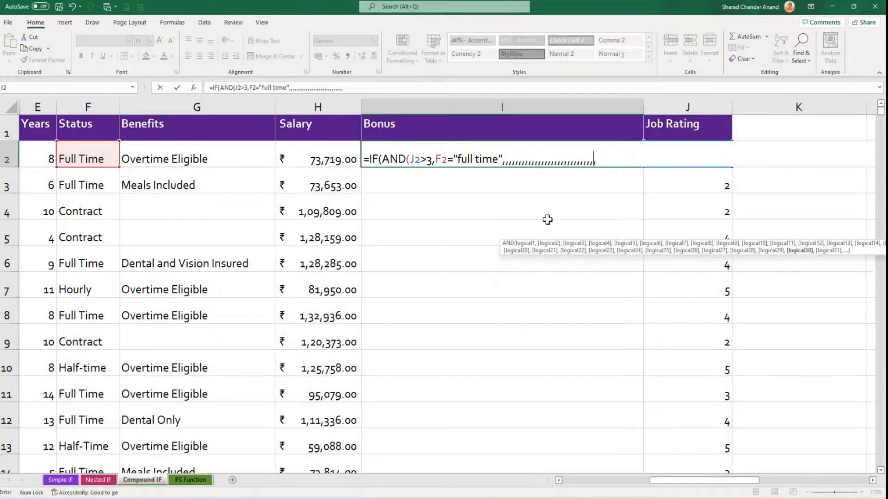
pyautogui.press('BackSpace')
pyautogui.press('BackSpace')
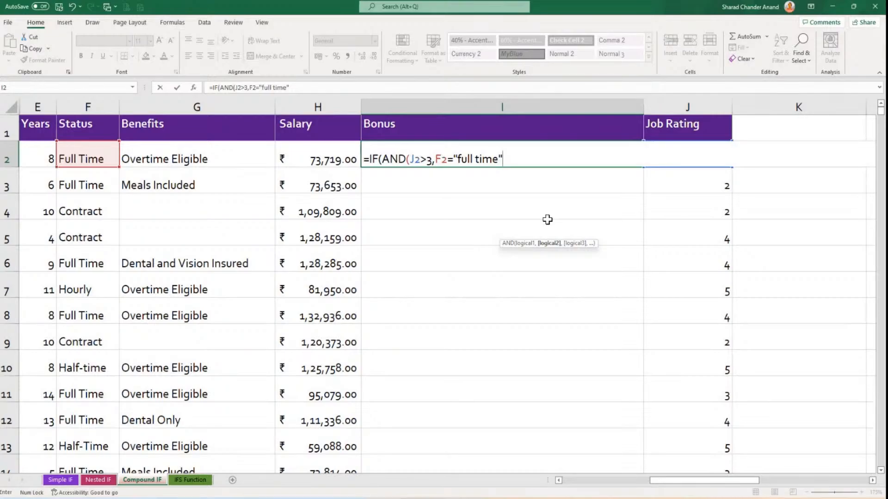
# Complete the I2 formula to return 5000 if both conditions hold and "no bonus" otherwise, and fill it down the Bonus column.
pyautogui.write(')')
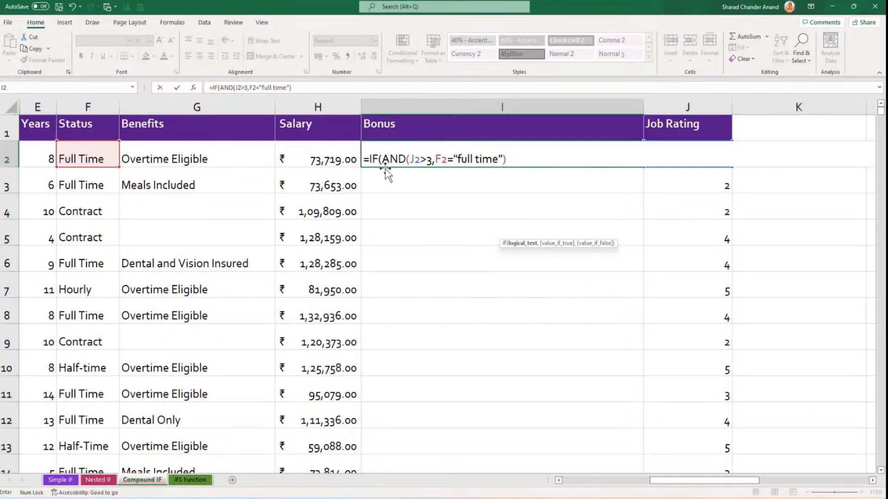
pyautogui.moveTo(385, 159); pyautogui.dragTo(506, 169)
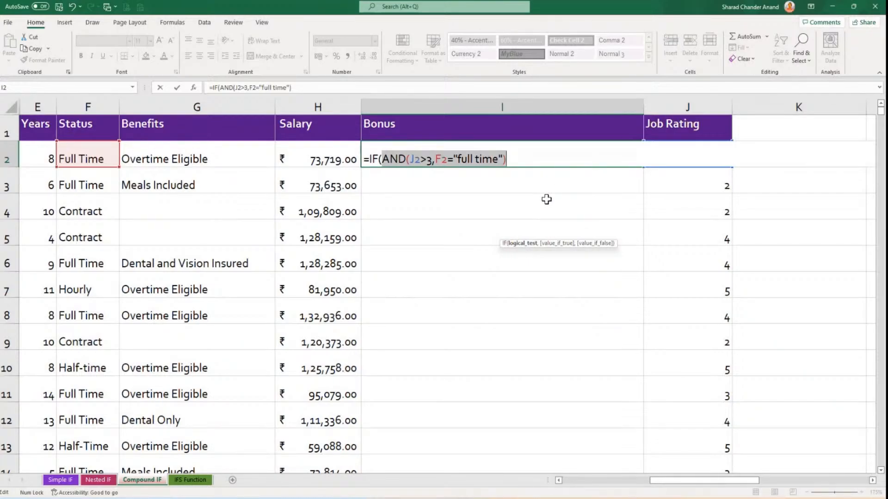
pyautogui.click(519, 159)
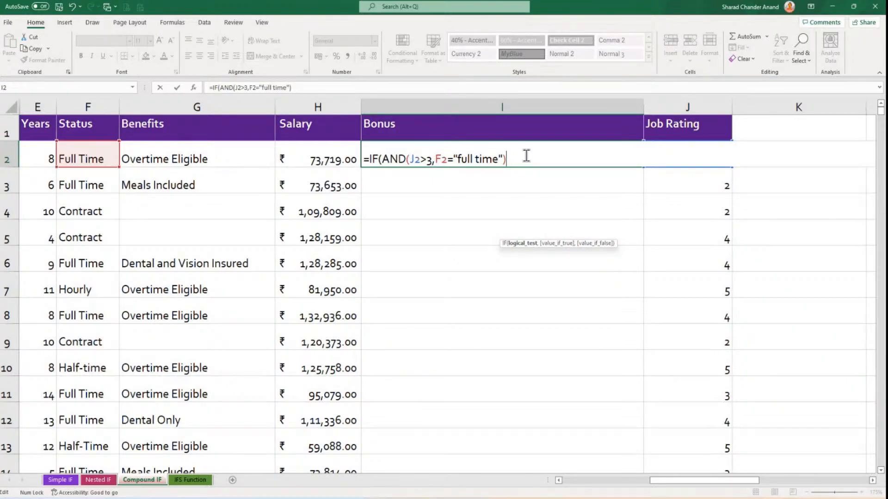
pyautogui.write(',')
pyautogui.write('500')
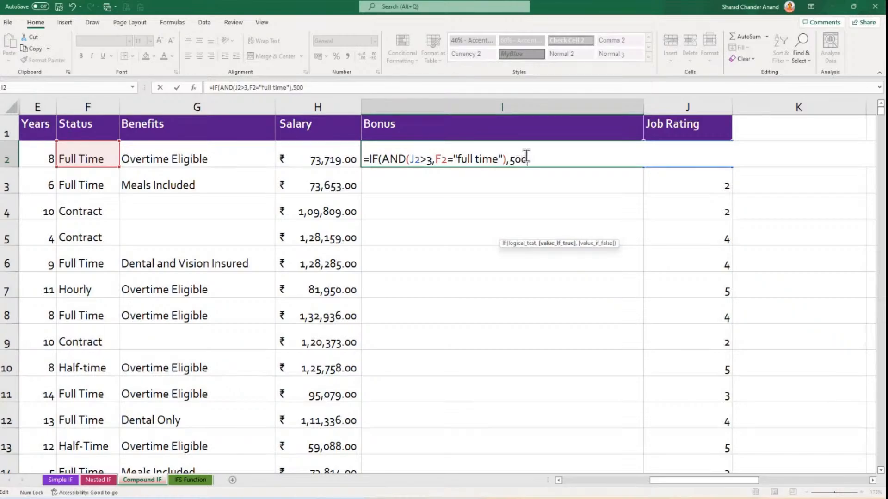
pyautogui.write('0,"no bonus"')
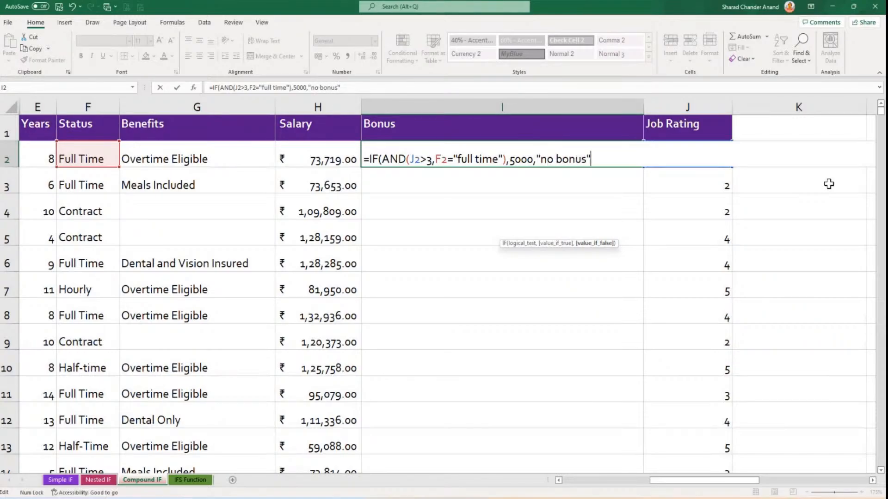
pyautogui.write(')')
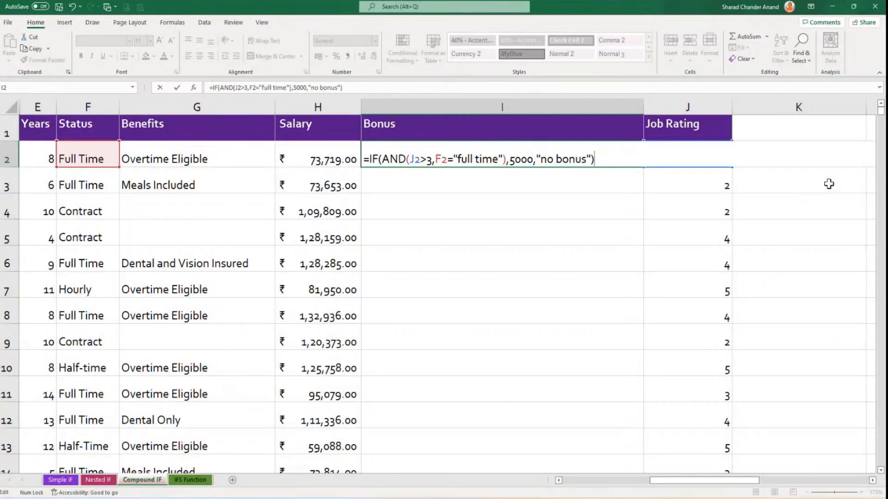
pyautogui.press('Return')
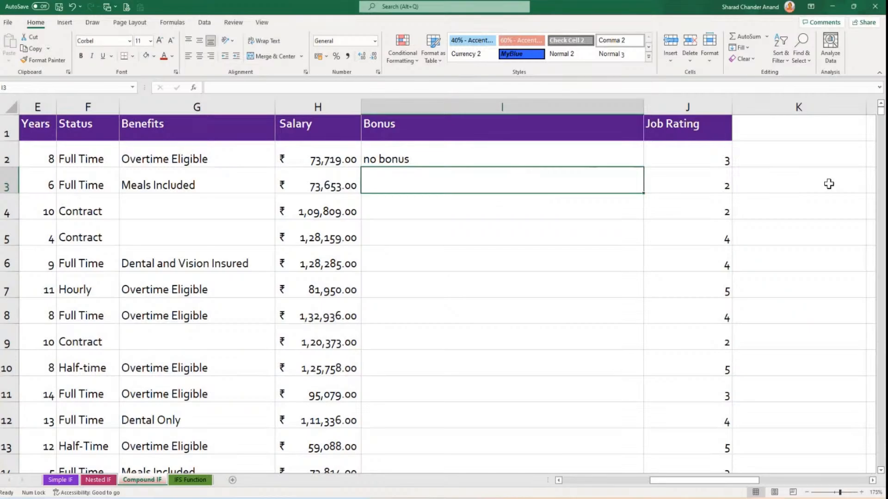
pyautogui.click(638, 159)
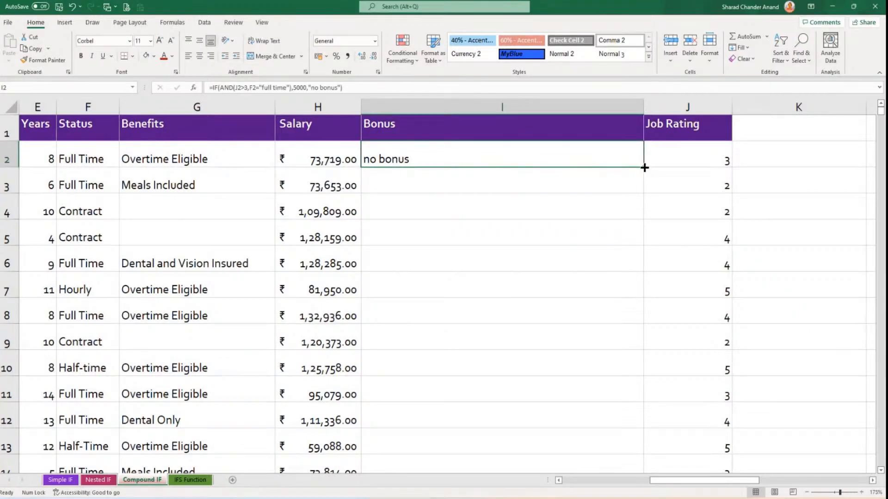
pyautogui.doubleClick(644, 168)
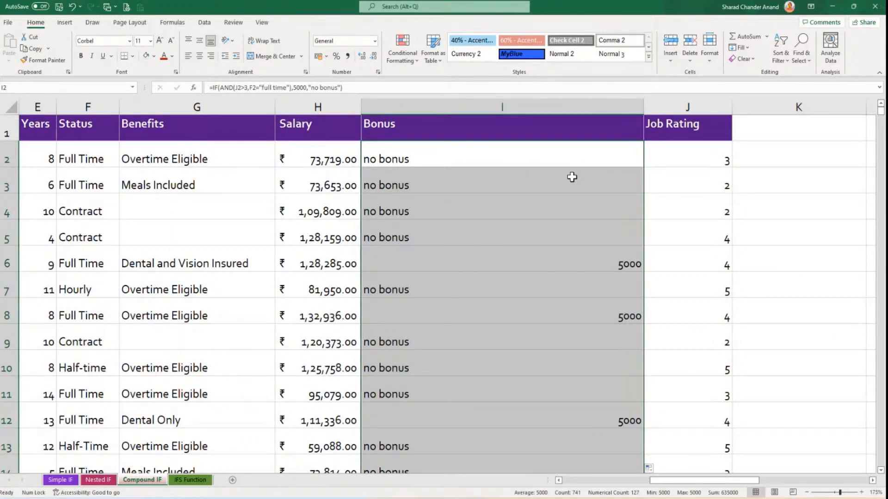
# Check the Job Rating, Status and Bonus cells in rows 6 and 5 against the formula's two conditions.
pyautogui.click(714, 262)
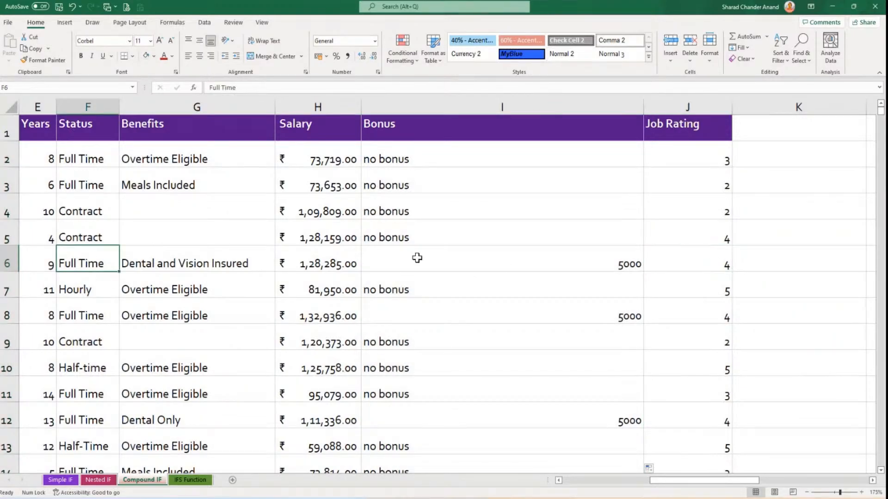
pyautogui.click(535, 253)
pyautogui.click(722, 239)
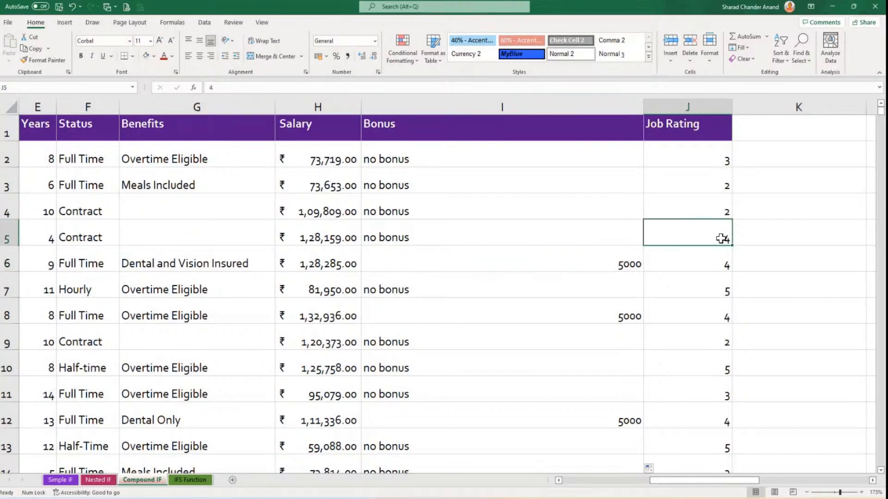
pyautogui.click(83, 233)
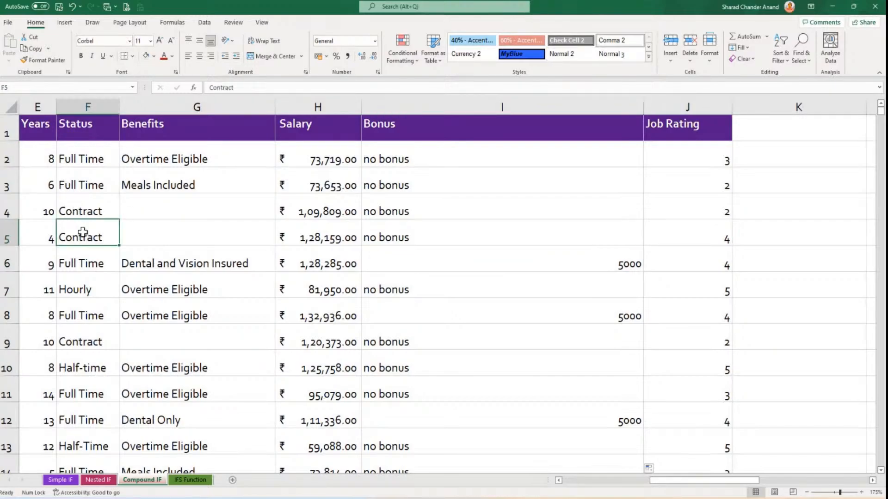
pyautogui.click(479, 241)
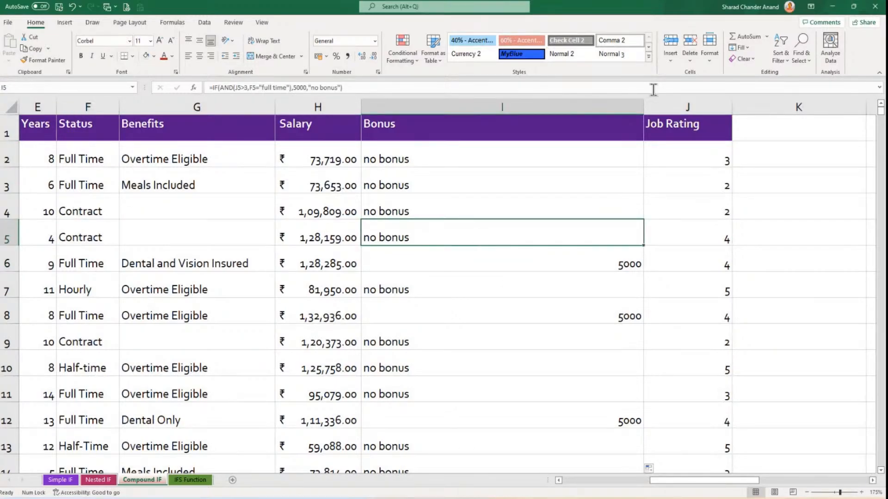
# Select the whole Bonus column to read the sum of all bonuses.
pyautogui.click(600, 101)
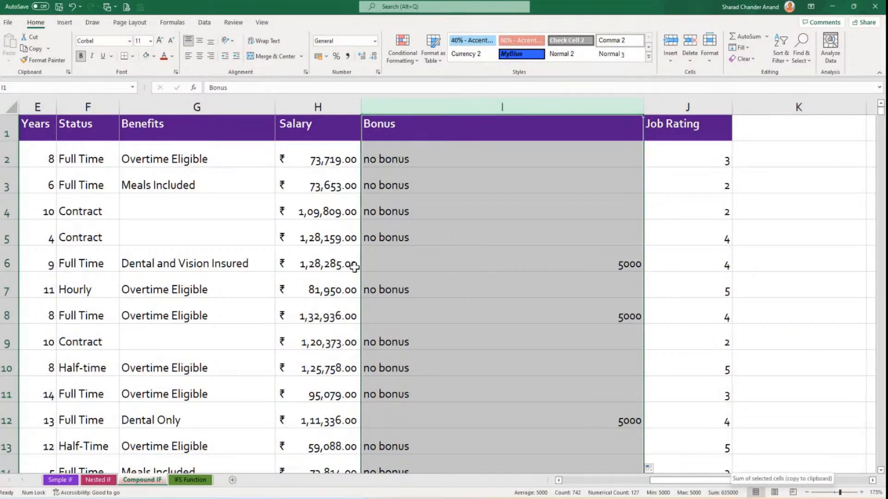
pyautogui.click(425, 236)
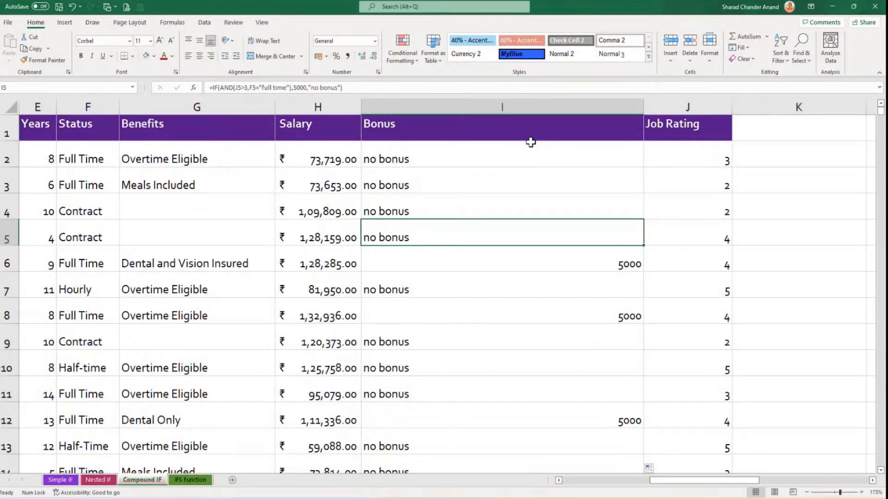
pyautogui.click(473, 101)
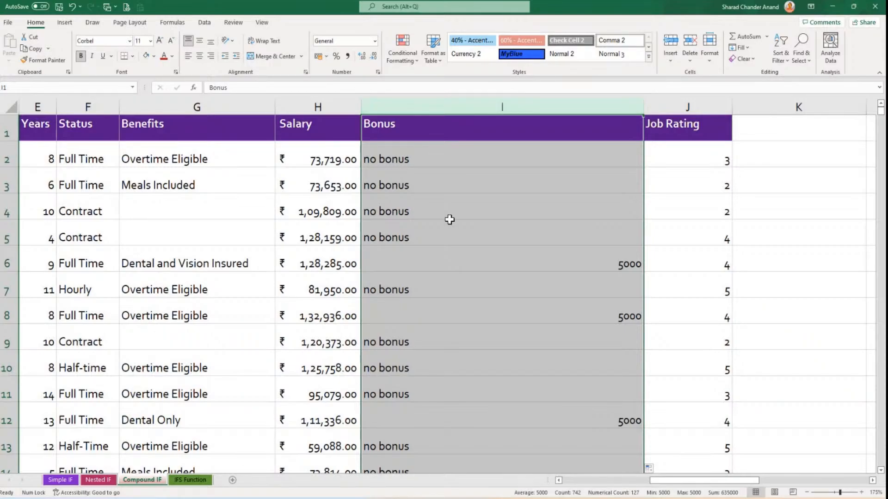
# Examine the Bonus results against Status and Job Rating in rows 10 and 15 and further down the sheet.
pyautogui.keyDown('ctrl'); pyautogui.scroll(-2, 447, 220); pyautogui.keyUp('ctrl')
pyautogui.keyDown('ctrl'); pyautogui.scroll(-1, 449, 226); pyautogui.keyUp('ctrl')
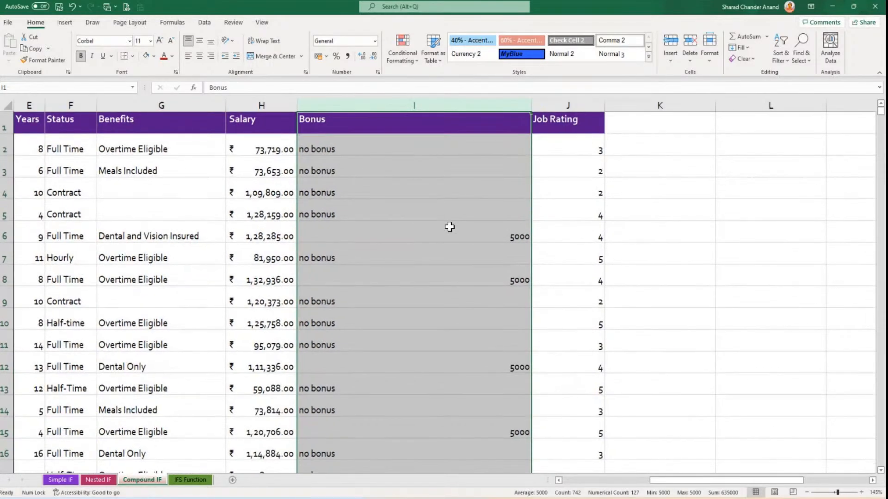
pyautogui.click(525, 303)
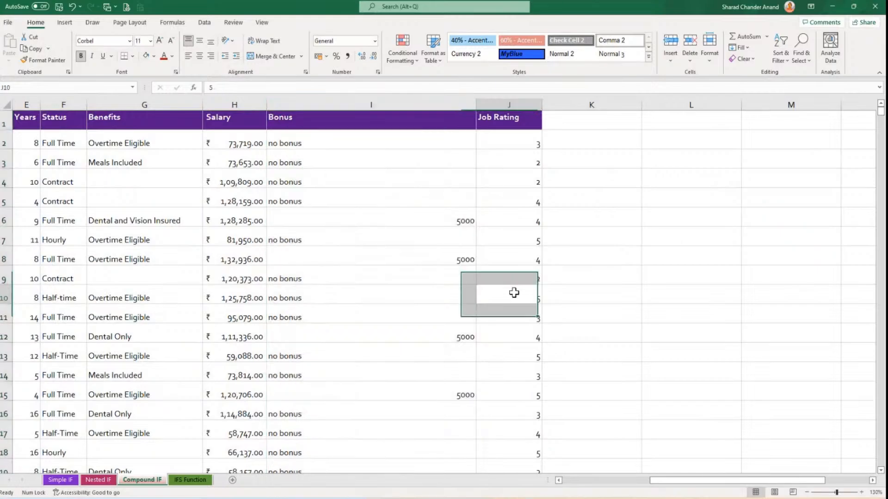
pyautogui.click(376, 304)
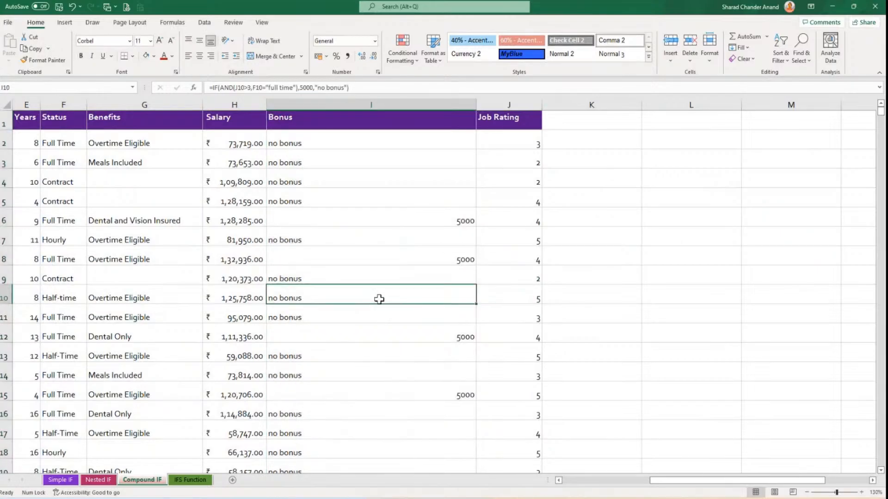
pyautogui.click(77, 295)
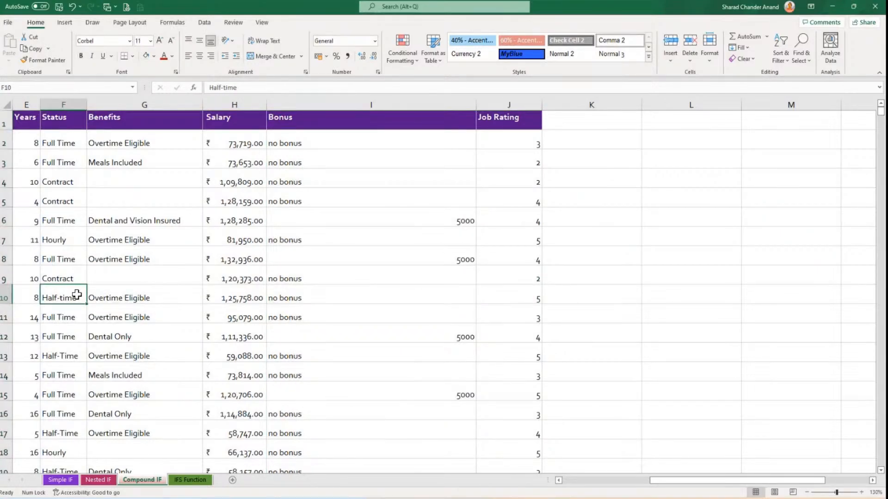
pyautogui.scroll(-3, 536, 304)
pyautogui.click(523, 219)
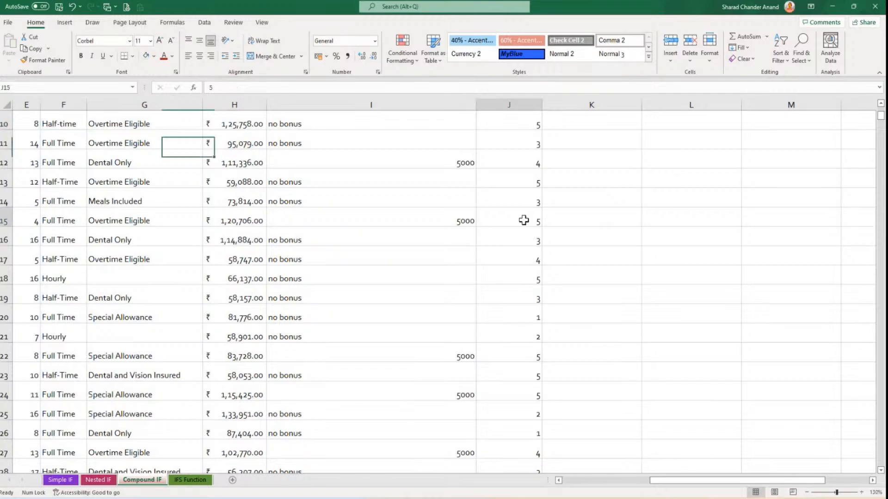
pyautogui.click(412, 215)
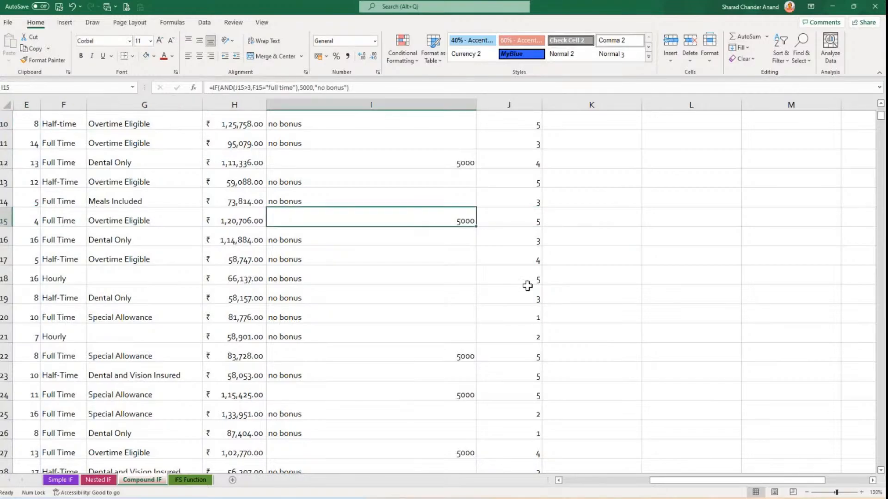
pyautogui.scroll(-4, 528, 283)
pyautogui.scroll(-13, 527, 319)
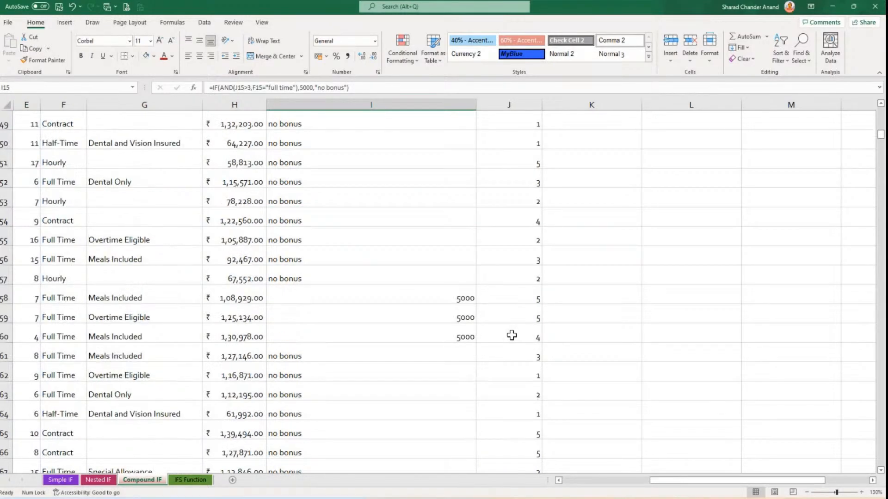
pyautogui.scroll(-18, 511, 334)
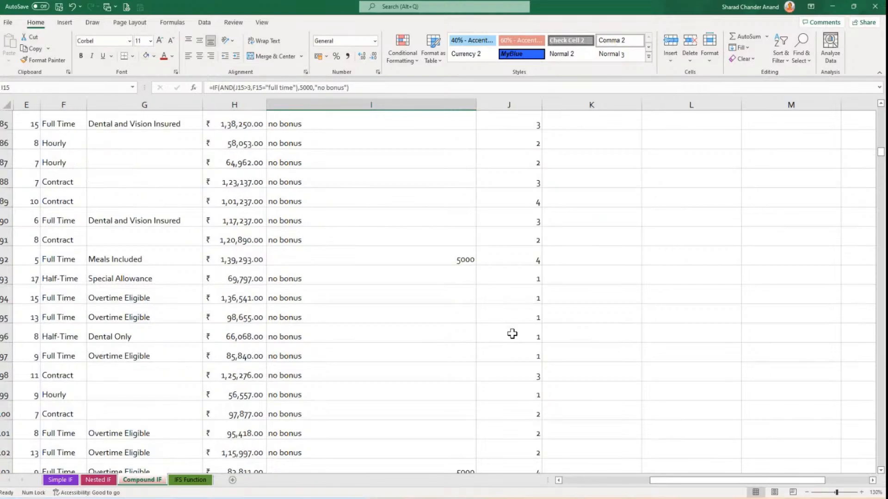
# Compare the Bonus results with Job Rating and Status down to row 236, and return to the header row.
pyautogui.scroll(-18, 509, 332)
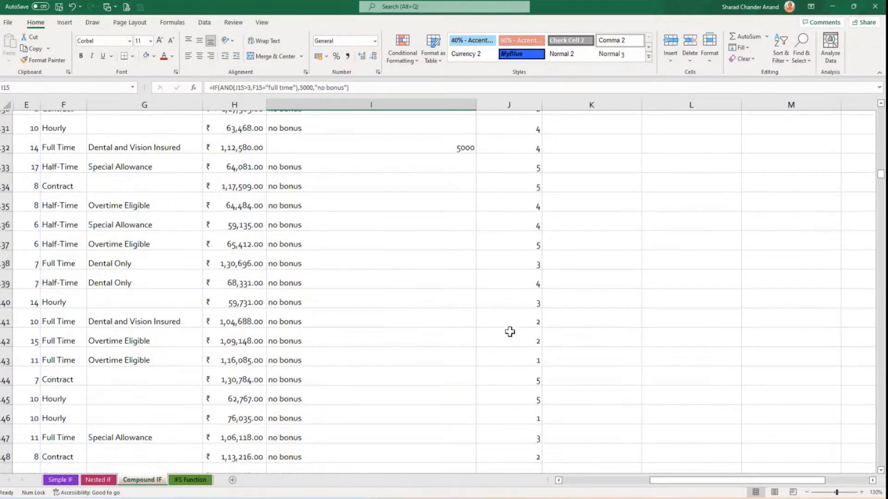
pyautogui.scroll(-4, 510, 331)
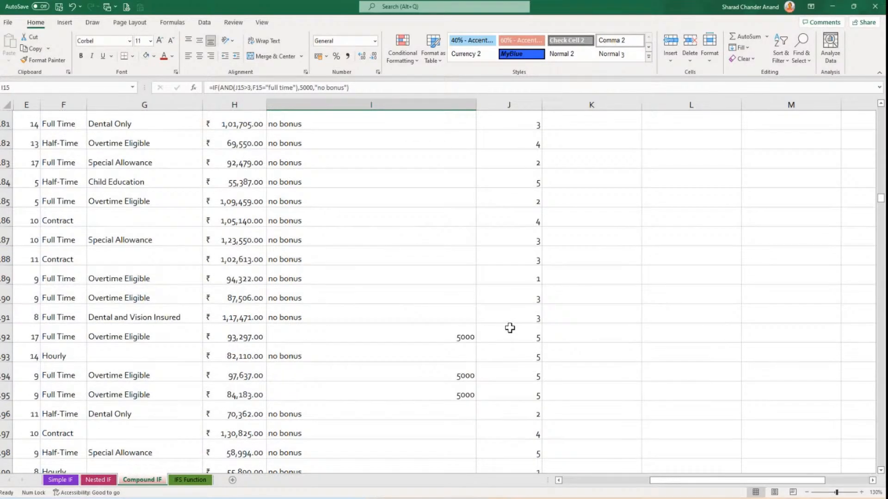
pyautogui.scroll(-12, 481, 305)
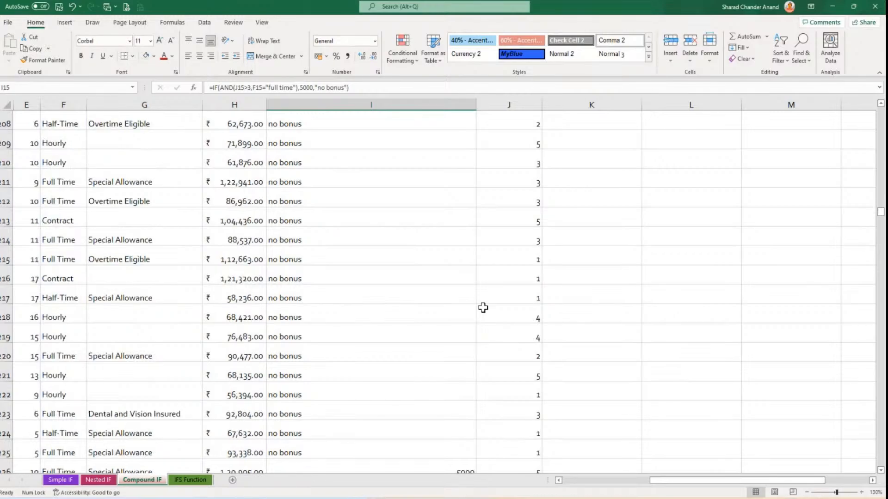
pyautogui.scroll(-3, 483, 307)
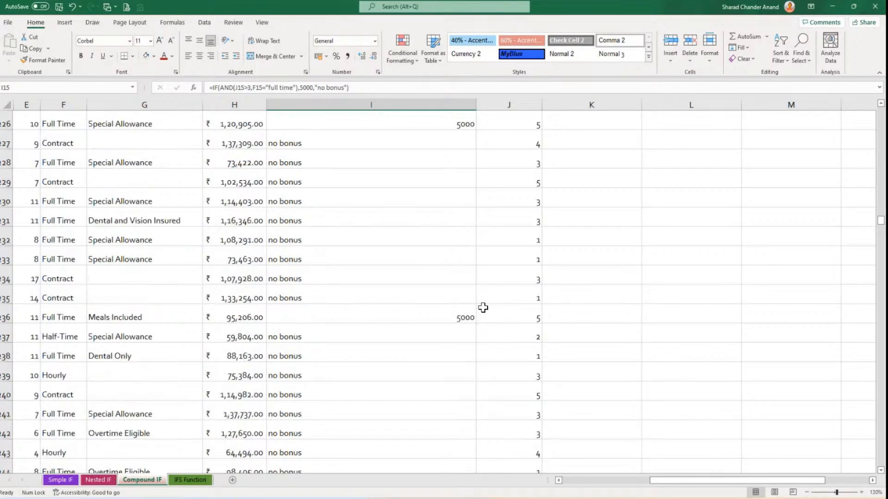
pyautogui.click(527, 306)
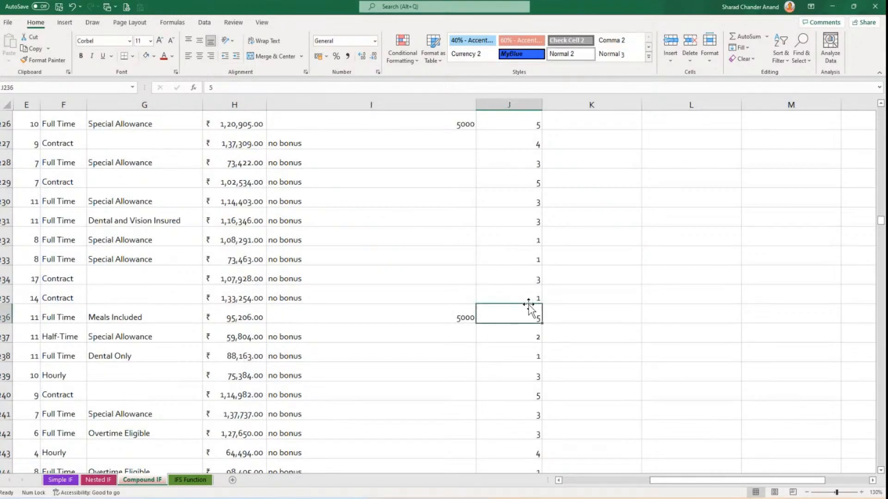
pyautogui.hotkey('ctrl', 'Up')
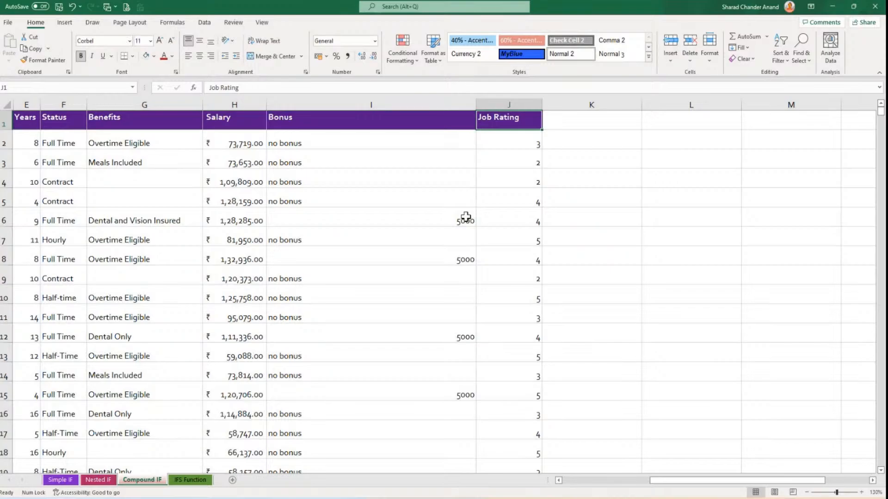
# Replace AND with OR in the I2 bonus formula and fill it down the Bonus column.
pyautogui.keyDown('ctrl'); pyautogui.scroll(1, 379, 206); pyautogui.keyUp('ctrl')
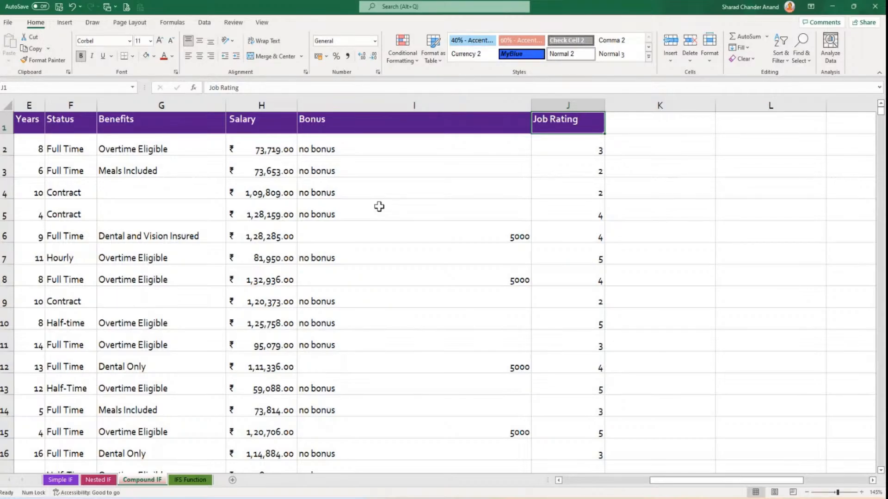
pyautogui.click(356, 151)
pyautogui.doubleClick(356, 151)
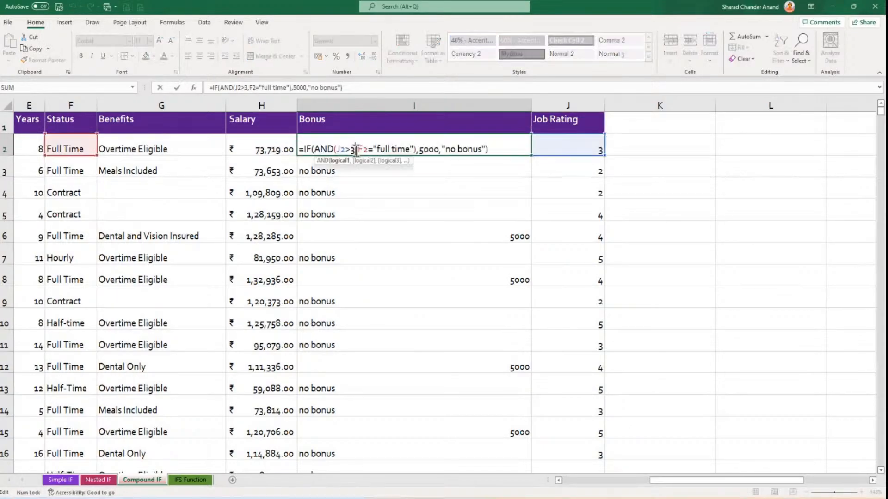
pyautogui.click(326, 149)
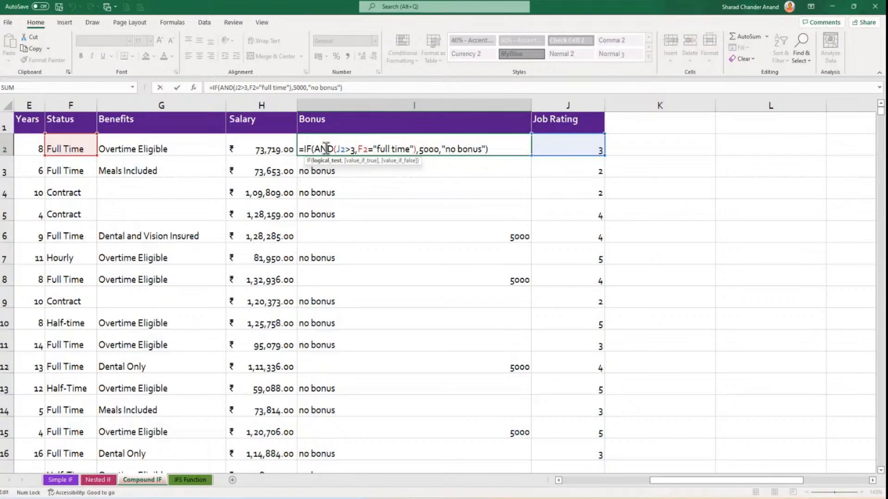
pyautogui.doubleClick(326, 149)
pyautogui.write('or')
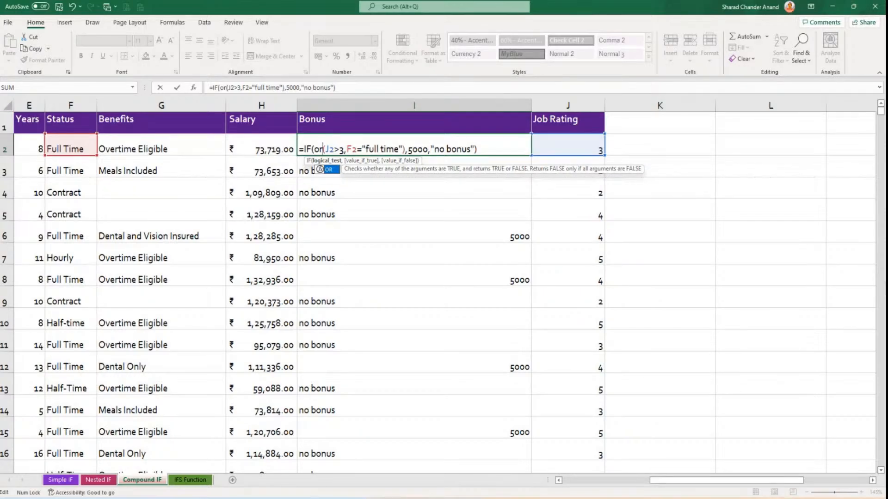
pyautogui.press('Tab')
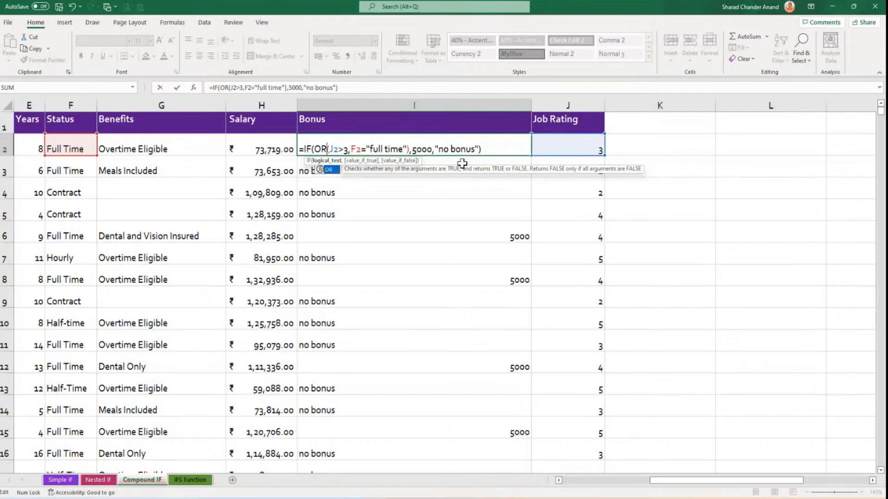
pyautogui.press('Return')
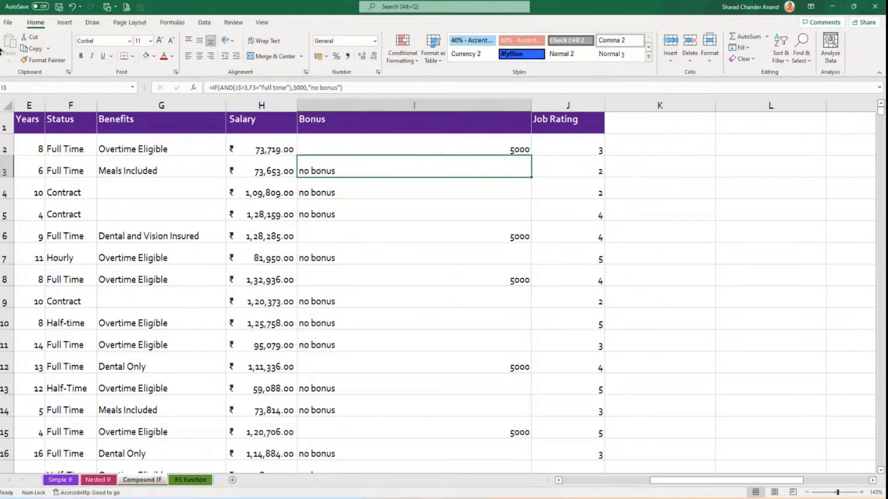
pyautogui.click(513, 151)
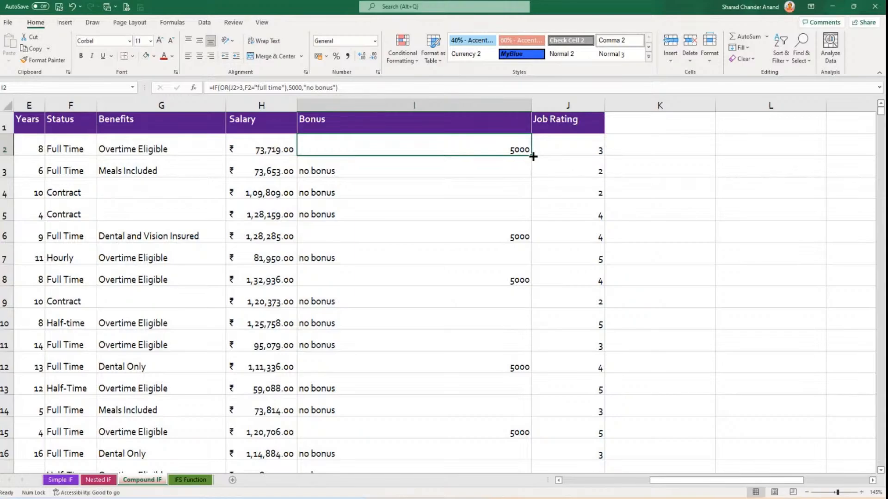
pyautogui.doubleClick(533, 156)
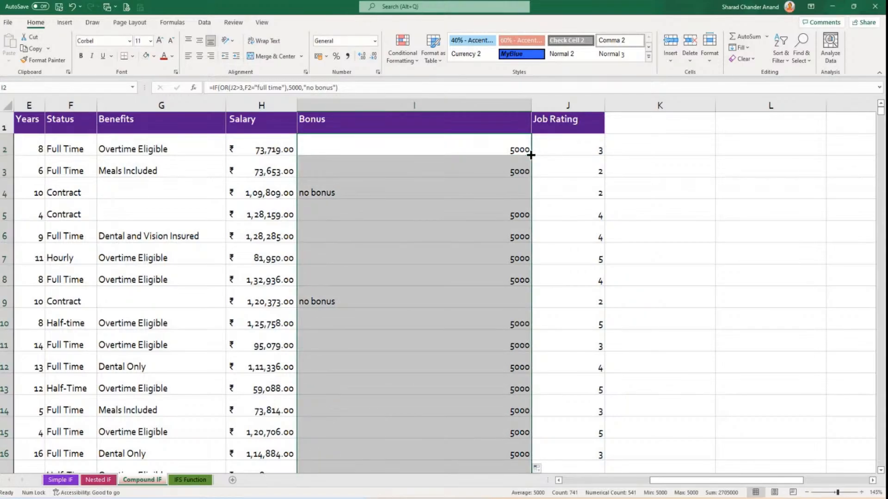
# Examine the sum of the refilled bonuses and the OR-based results further down the sheet.
pyautogui.scroll(-3, 475, 326)
pyautogui.scroll(-1, 475, 326)
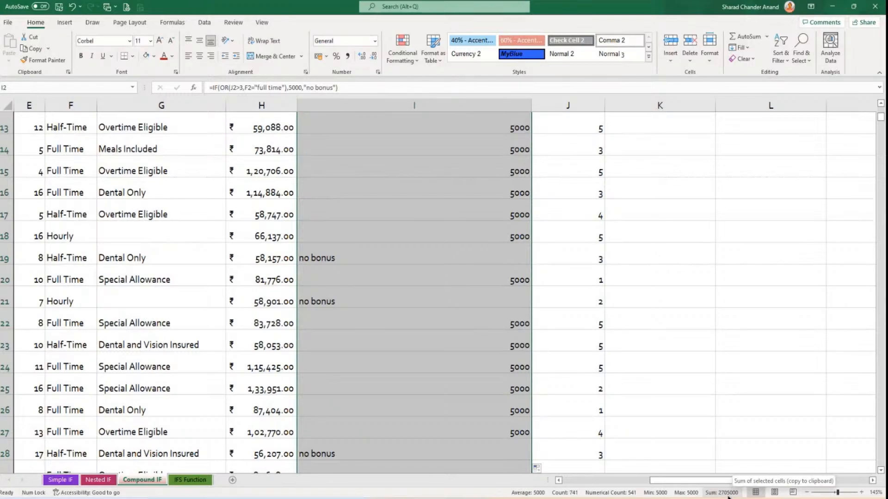
pyautogui.click(453, 323)
pyautogui.scroll(-11, 429, 337)
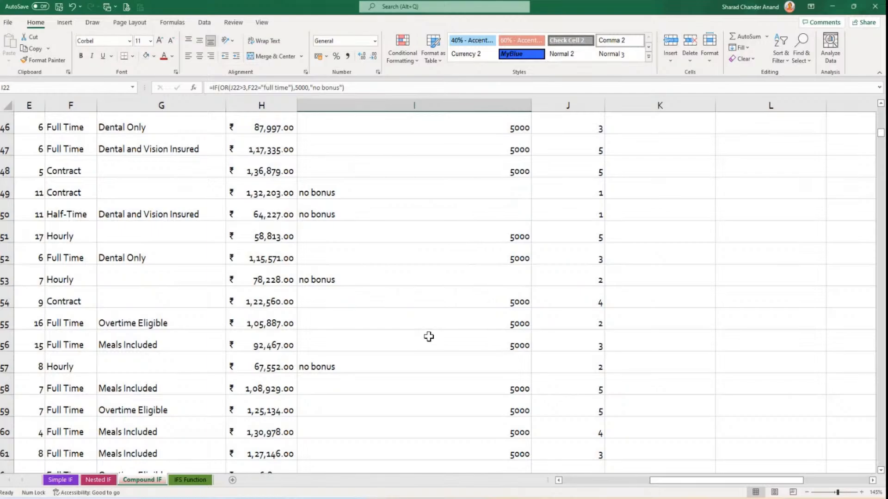
pyautogui.scroll(15, 432, 323)
pyautogui.scroll(-2, 439, 297)
pyautogui.scroll(-6, 376, 341)
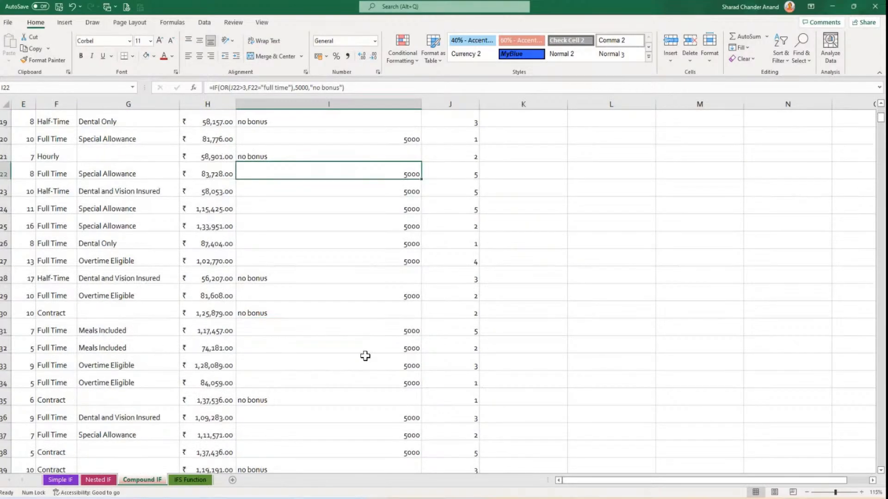
pyautogui.scroll(-20, 365, 356)
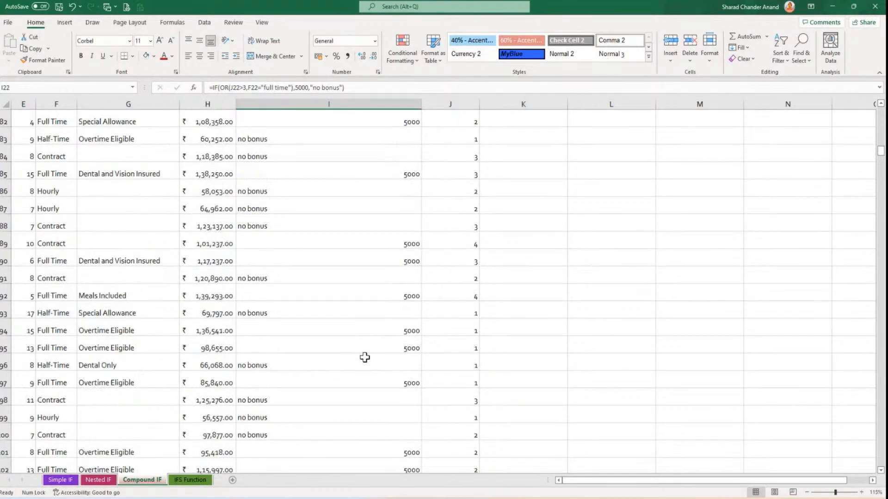
pyautogui.scroll(-4, 365, 358)
# Check Job Rating and Status against the OR conditions in rows 102 and 112, and return to the first rows.
pyautogui.click(452, 262)
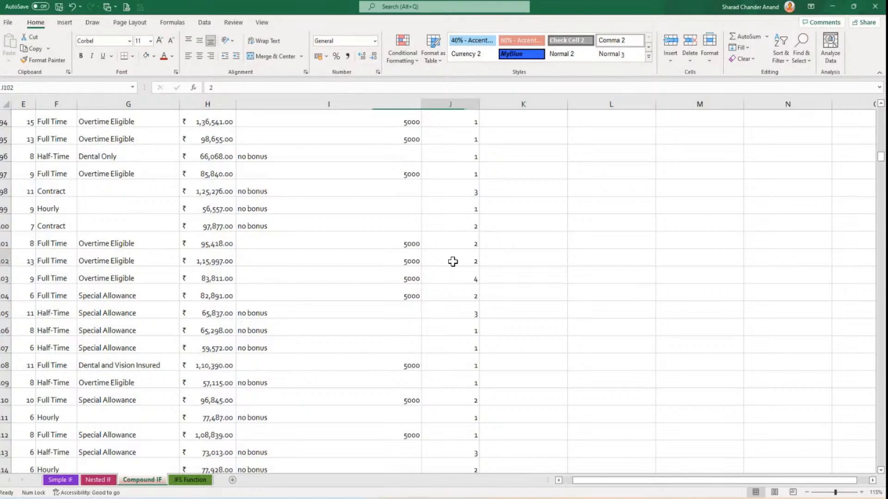
pyautogui.click(54, 260)
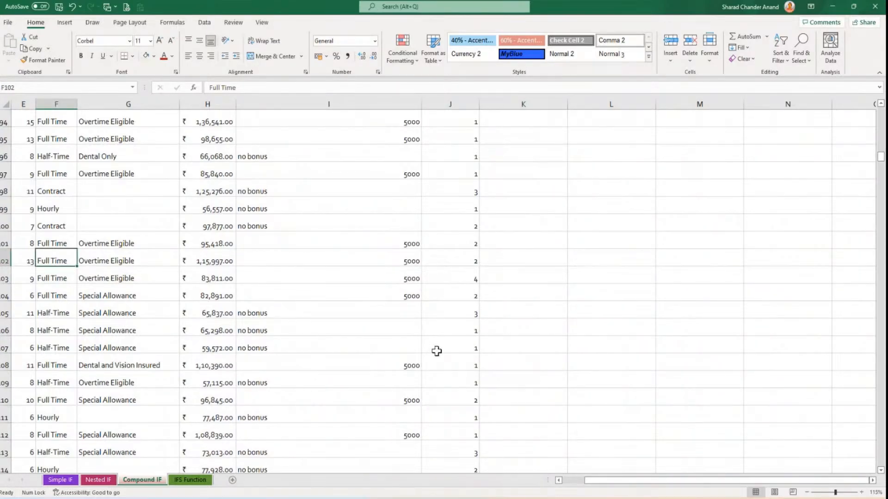
pyautogui.scroll(-2, 437, 350)
pyautogui.click(459, 329)
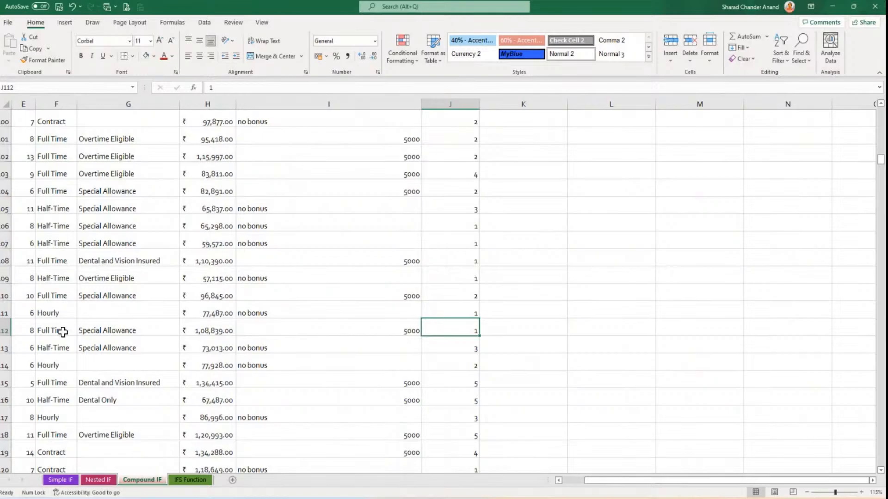
pyautogui.doubleClick(454, 318)
pyautogui.click(454, 320)
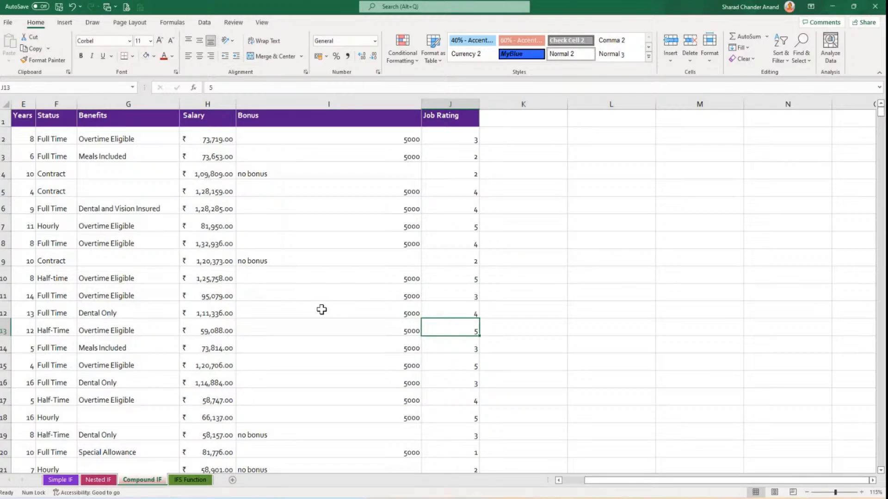
# Select the whole Bonus column to read the sum of bonuses under the OR condition.
pyautogui.scroll(3, 321, 310)
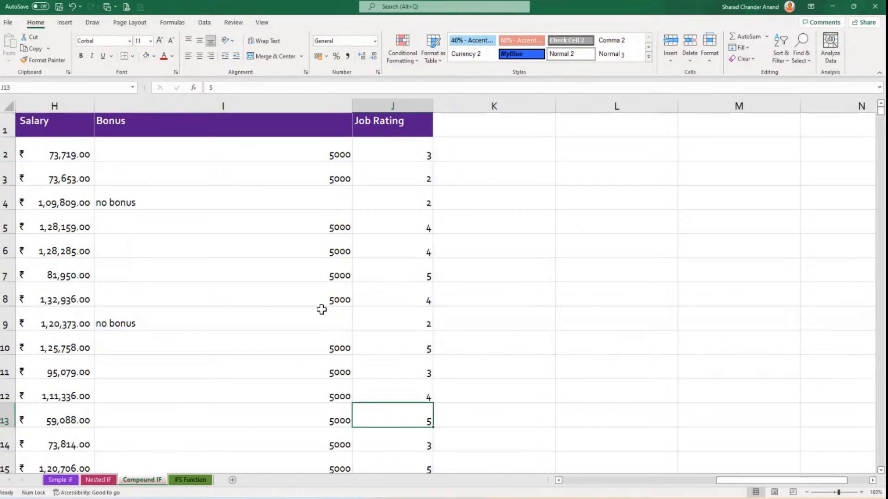
pyautogui.moveTo(727, 487); pyautogui.dragTo(659, 487)
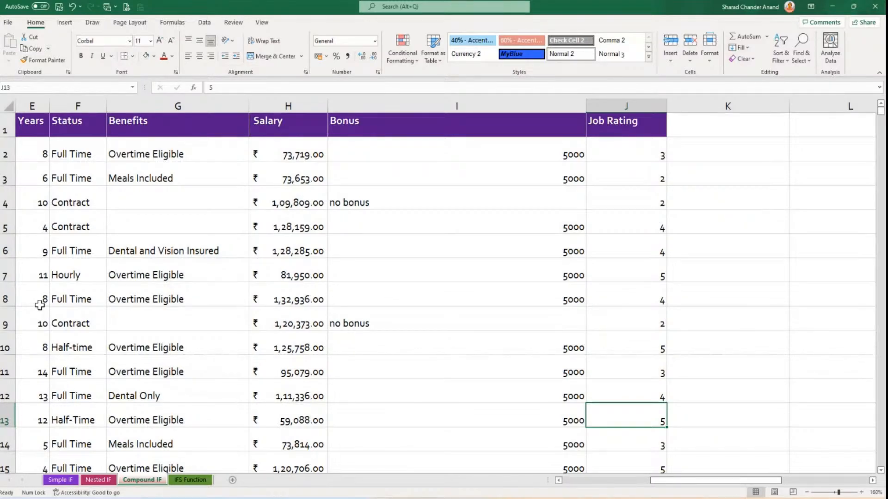
pyautogui.click(455, 105)
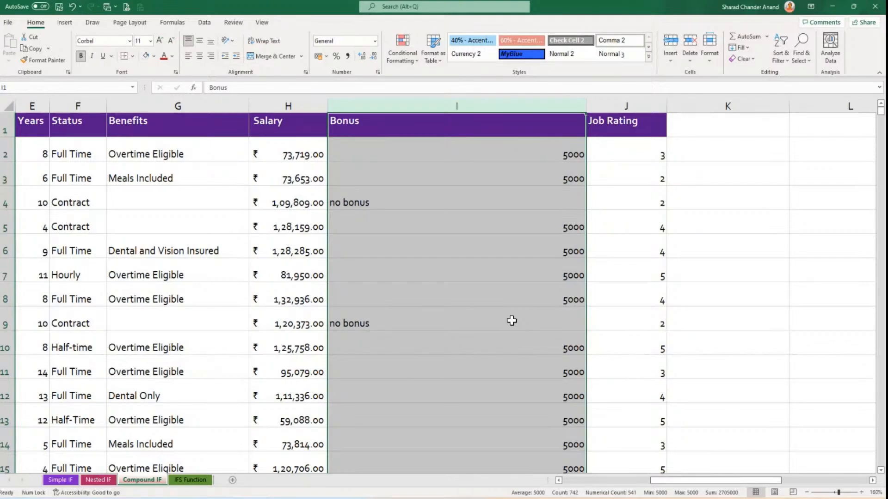
# Clear all bonus formulas from I2 down to the last row, keeping the Bonus header.
pyautogui.click(481, 156)
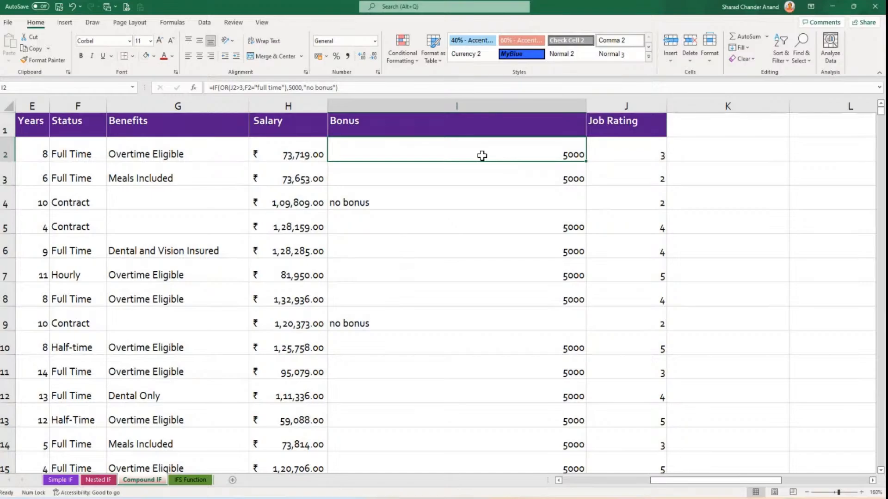
pyautogui.hotkey('ctrl', 'shift', 'Down')
pyautogui.press('Delete')
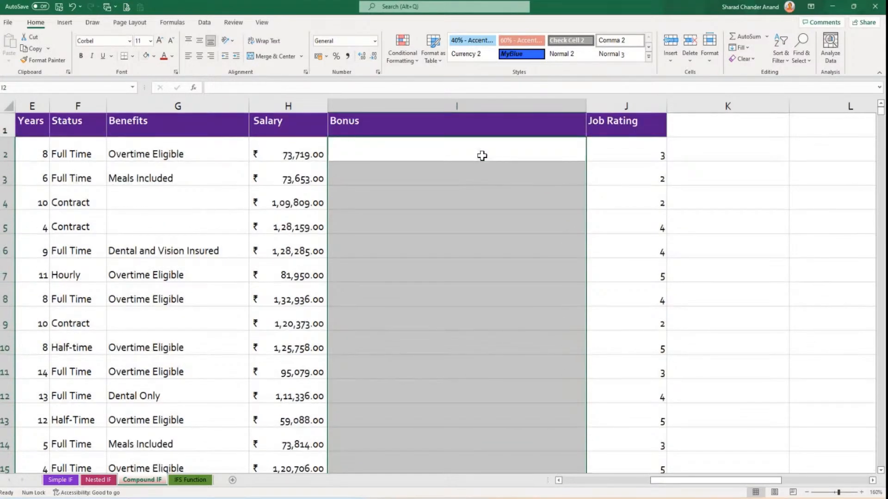
# Start the Bonus formula in I2 as an IF with an OR test whose first condition is J2>3.
pyautogui.click(482, 156)
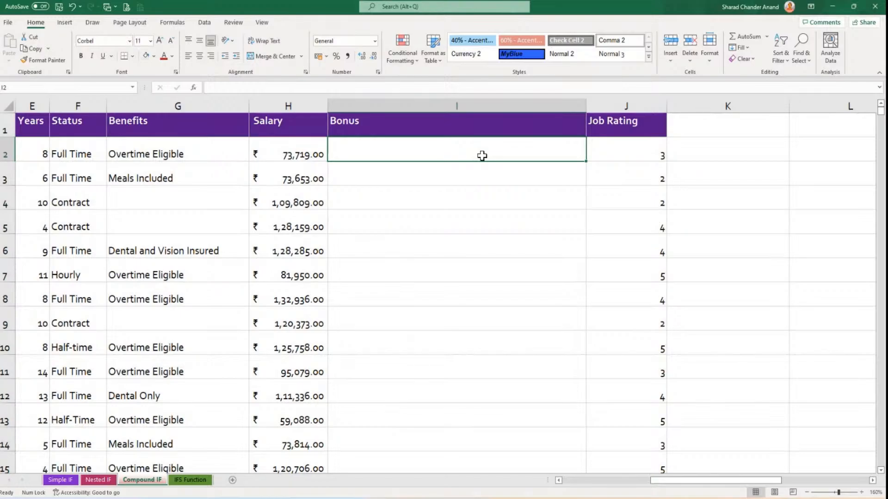
pyautogui.write('=')
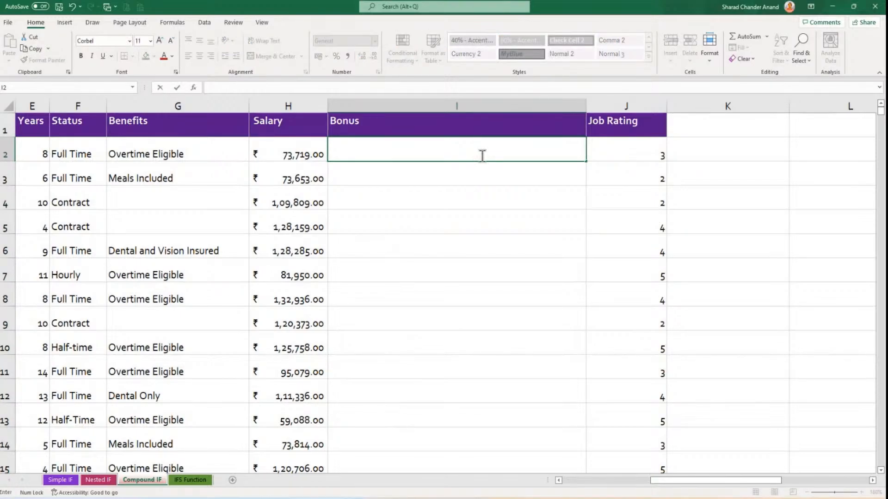
pyautogui.write('if')
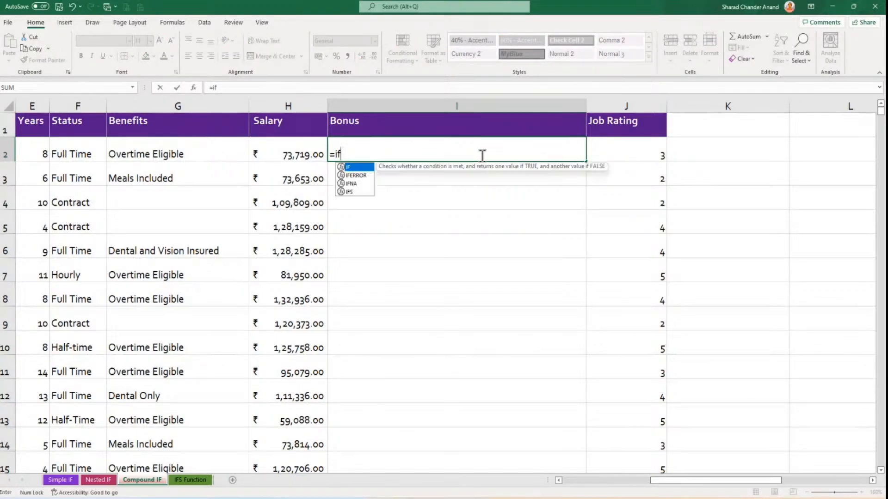
pyautogui.press('Tab')
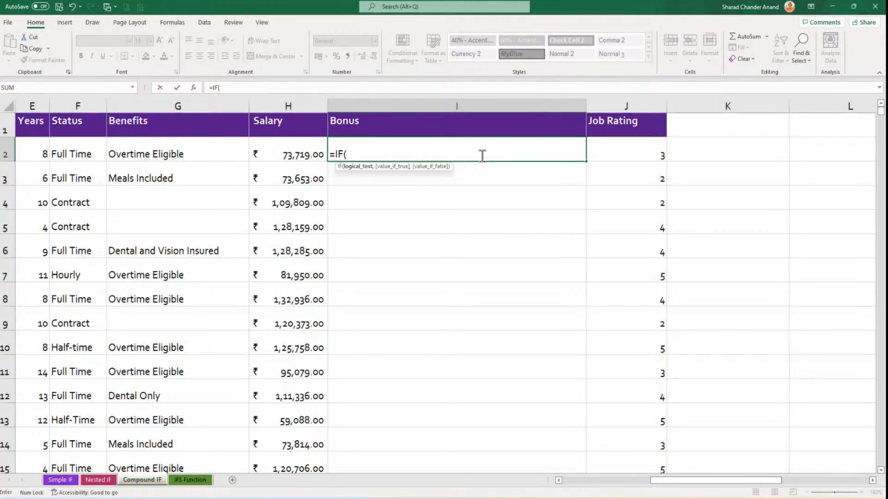
pyautogui.write('OR(')
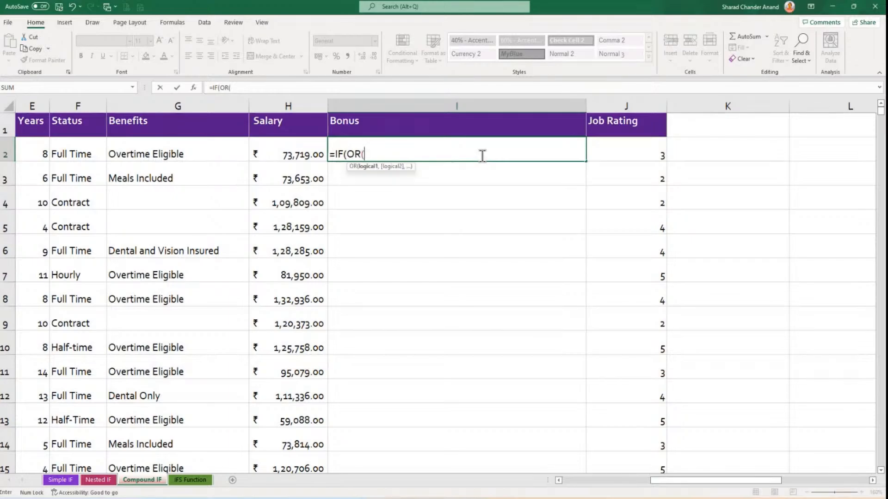
pyautogui.click(623, 158)
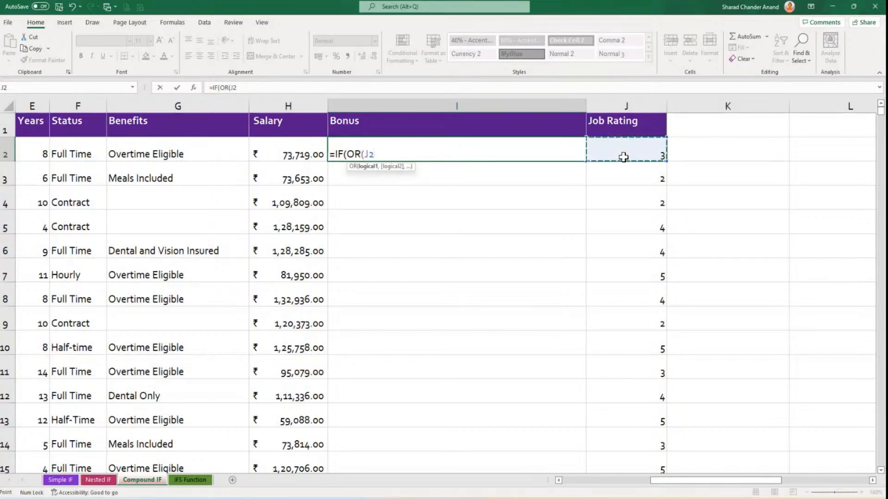
pyautogui.write('>3')
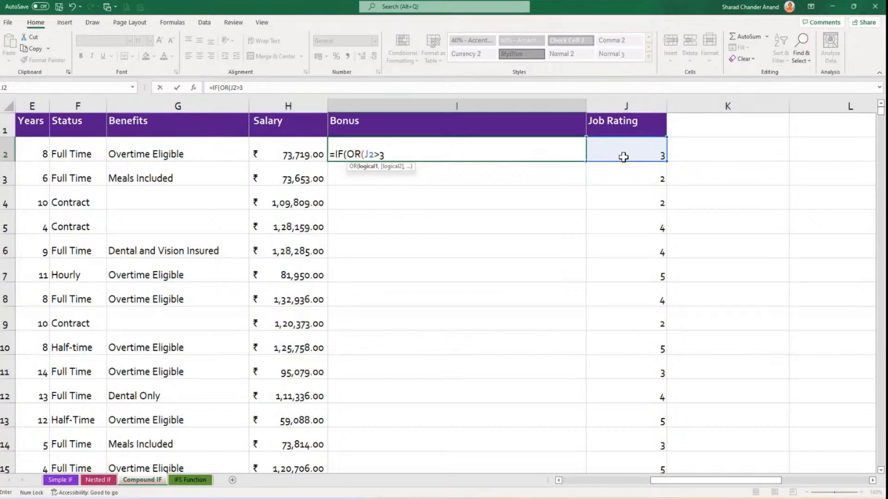
pyautogui.write(',')
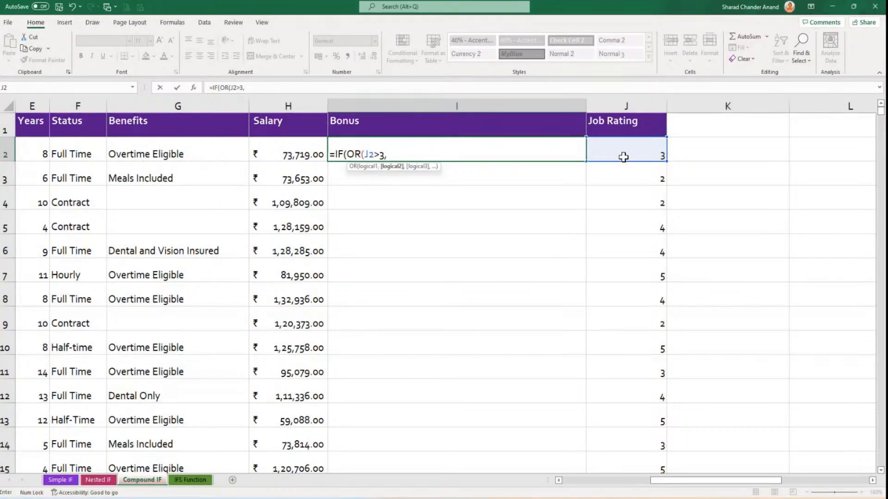
# Add AND(F2="full time",E2>7) as the second condition inside the OR test.
pyautogui.write('And')
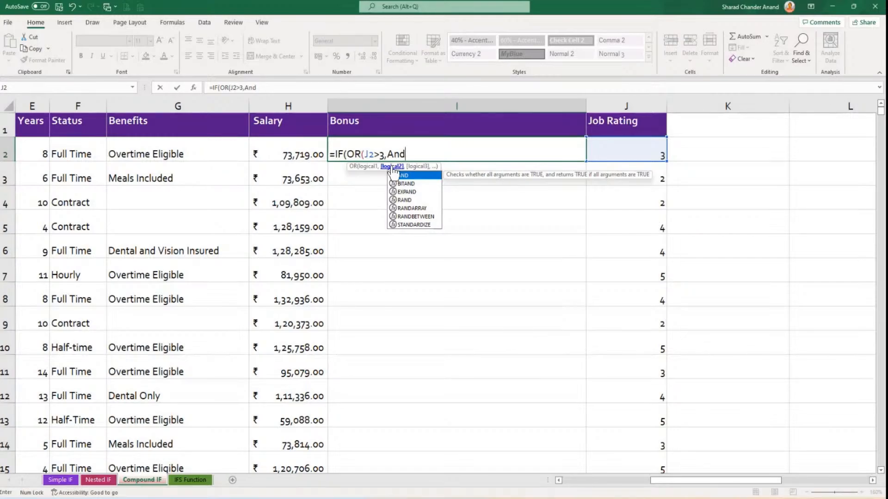
pyautogui.press('Tab')
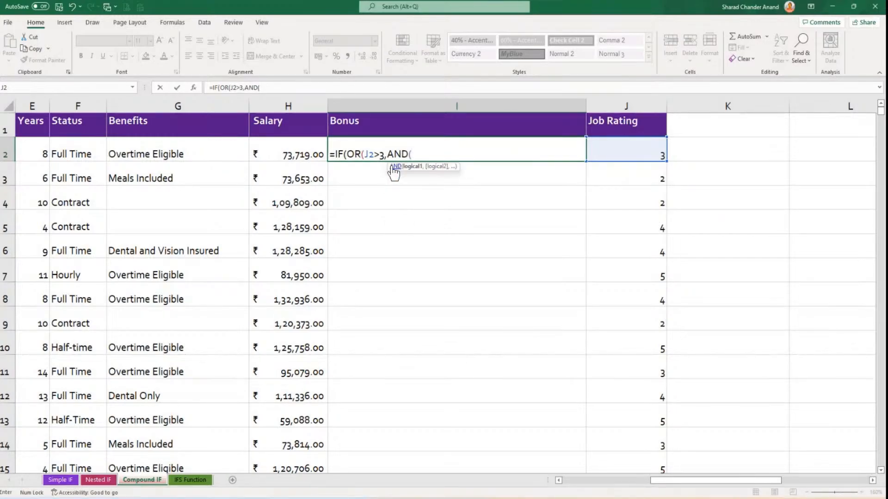
pyautogui.click(68, 150)
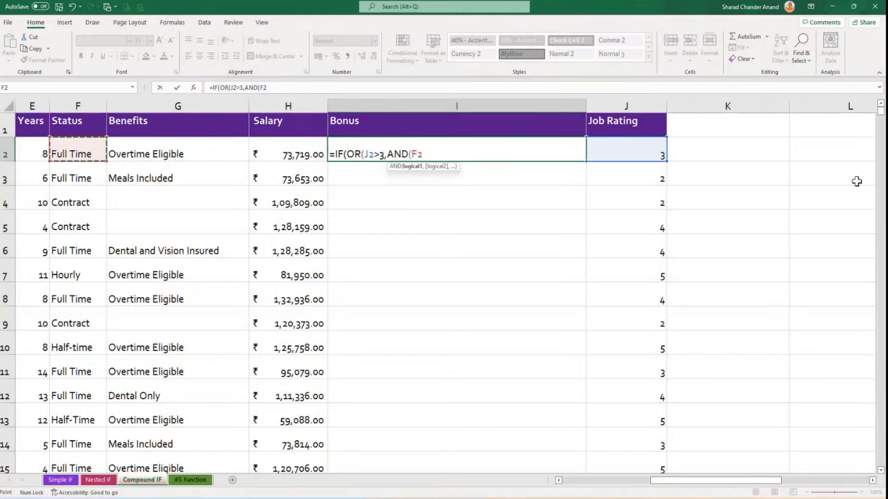
pyautogui.write('="full ')
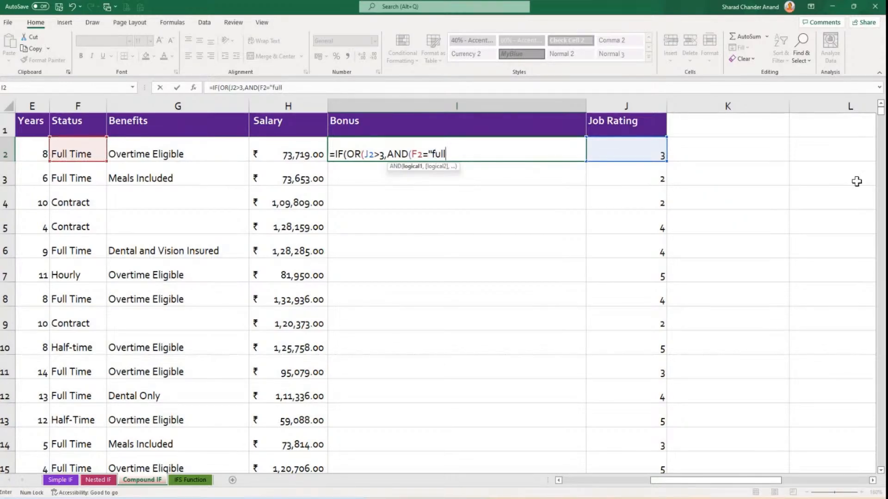
pyautogui.write('time')
pyautogui.write('",')
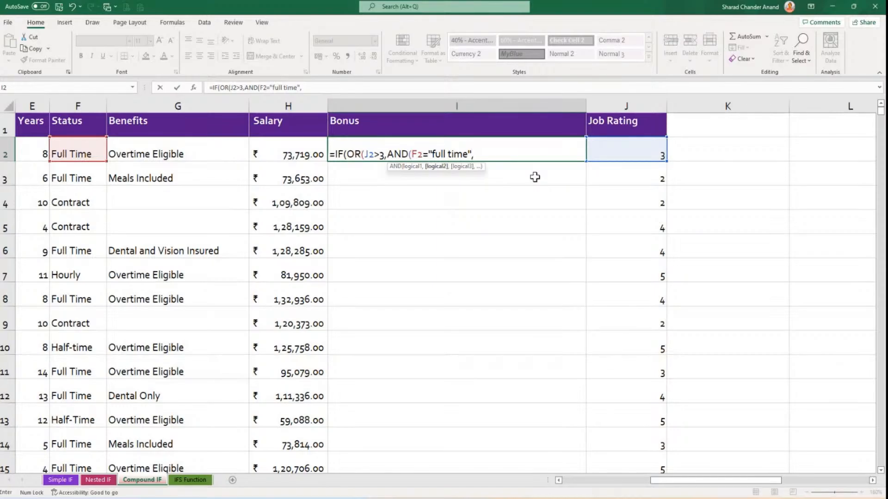
pyautogui.click(25, 149)
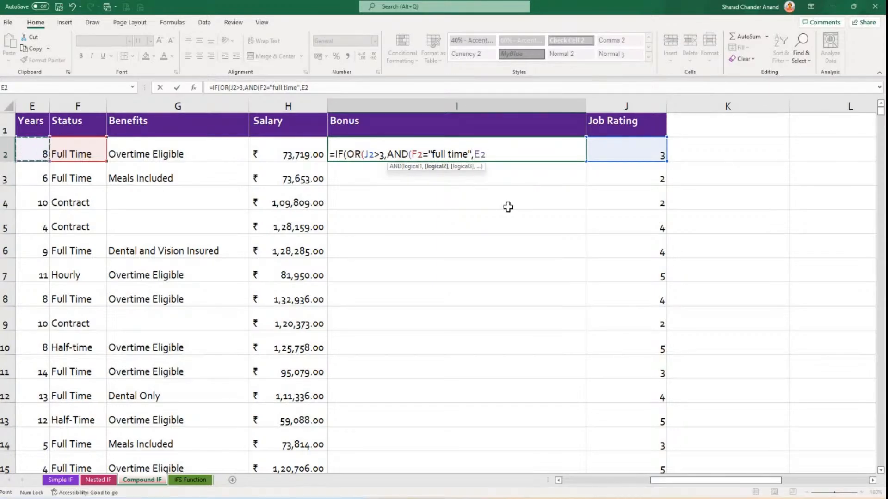
pyautogui.write('>7')
pyautogui.write(')')
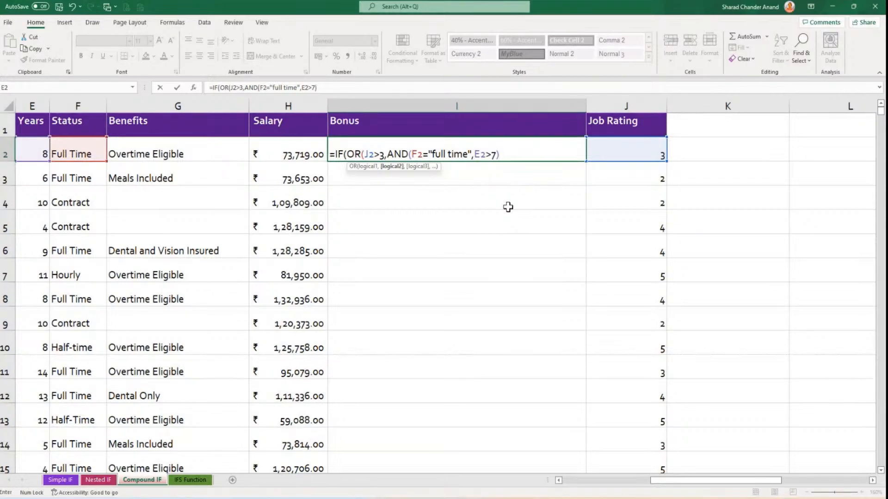
# Close the OR test and complete the I2 formula with 5000 if true and an empty text "" if false.
pyautogui.write(',')
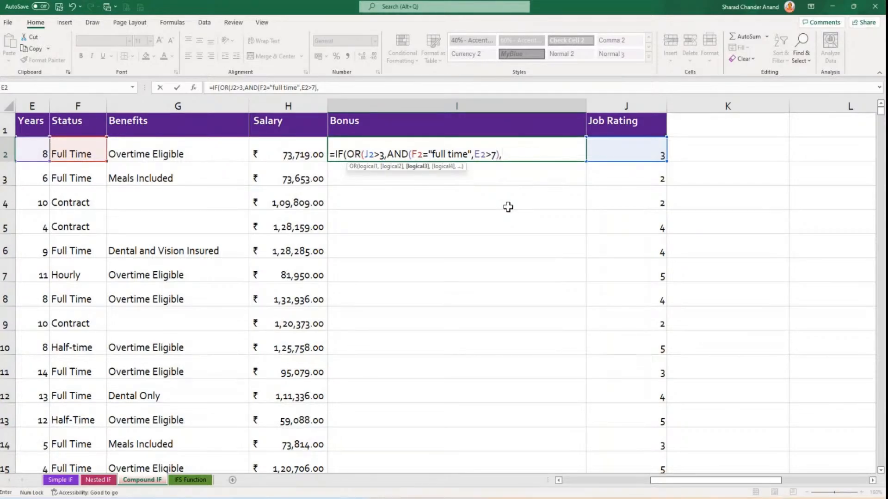
pyautogui.press('BackSpace')
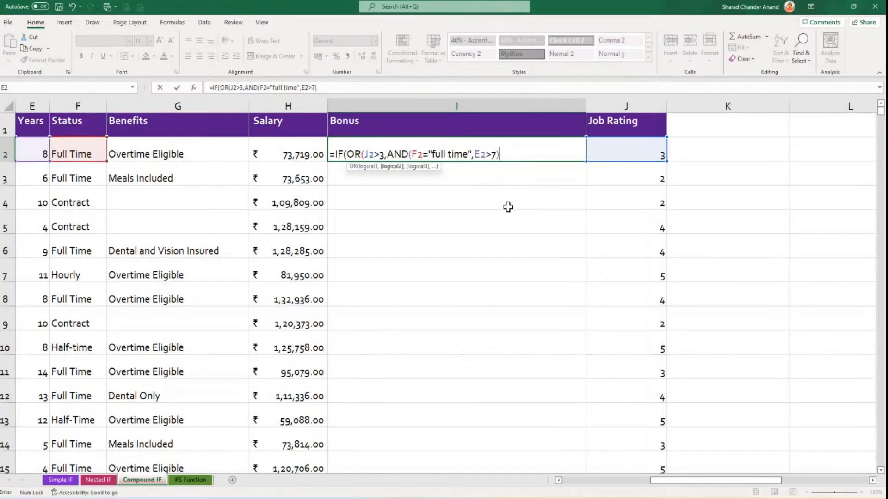
pyautogui.write(')')
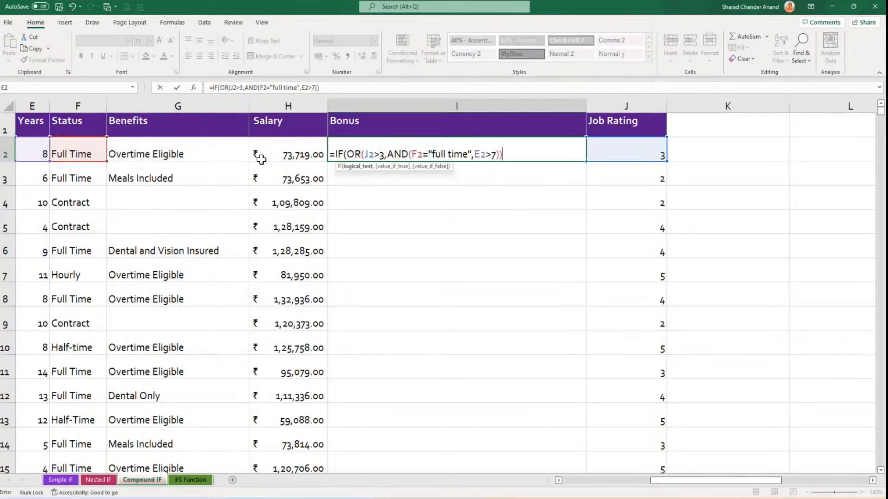
pyautogui.write(',5000')
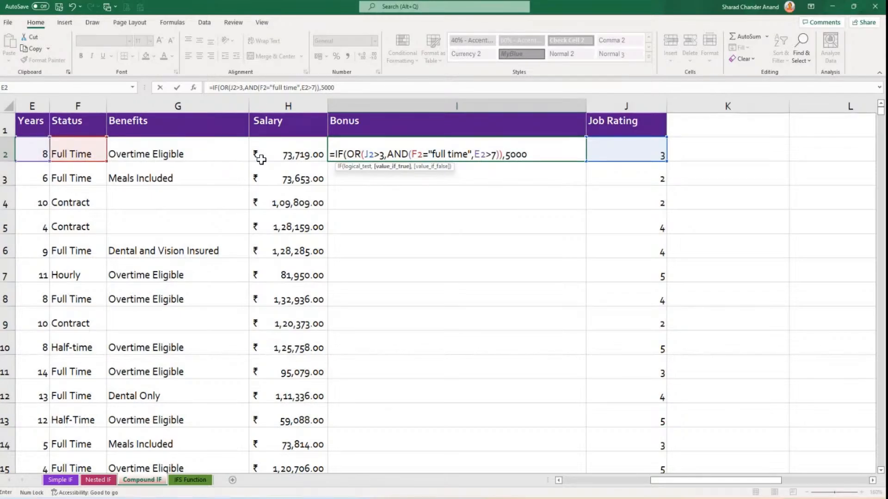
pyautogui.write(',"")')
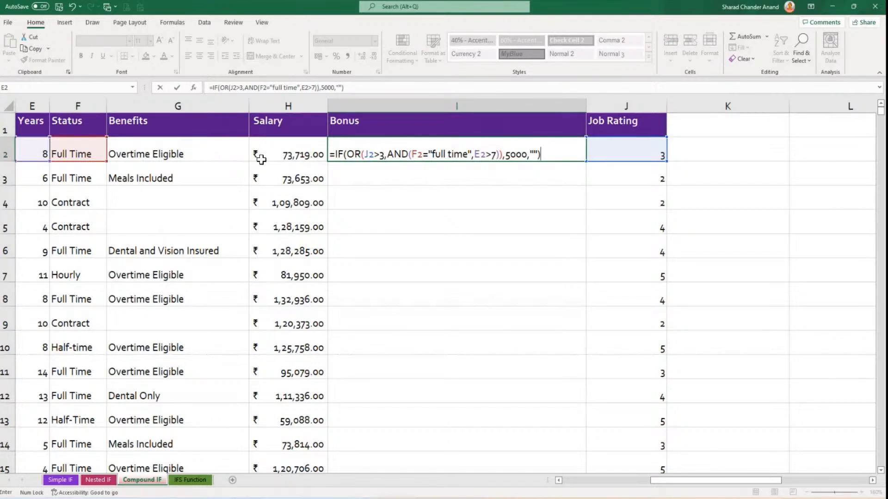
pyautogui.press('Return')
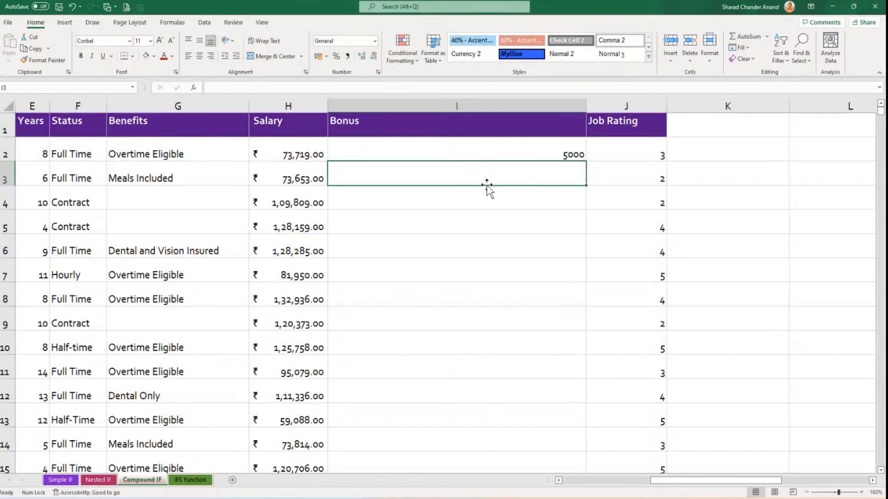
# Check the Job Rating, Status and Years in row 2, and fill the I2 bonus formula down the whole column.
pyautogui.click(630, 156)
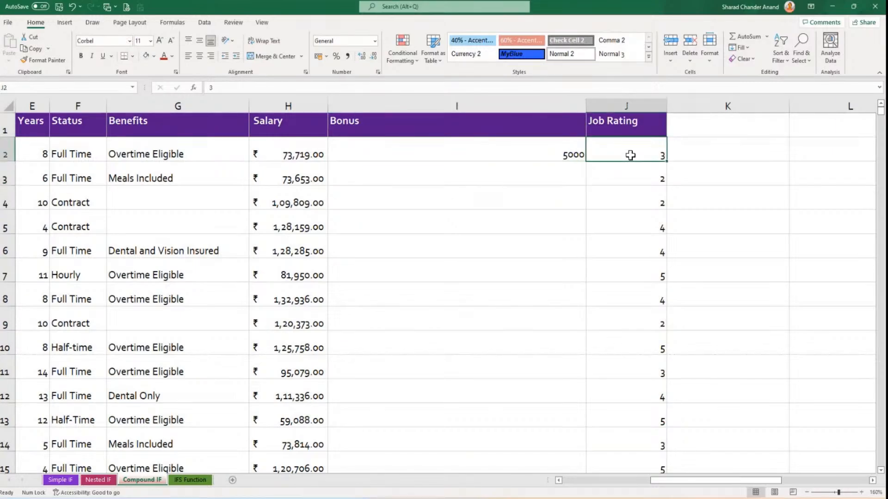
pyautogui.click(72, 154)
pyautogui.press('Left')
pyautogui.click(557, 148)
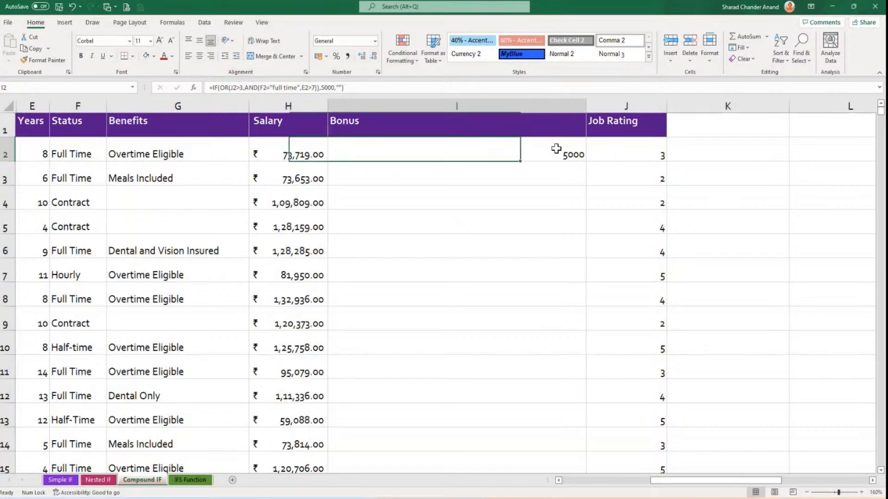
pyautogui.doubleClick(585, 161)
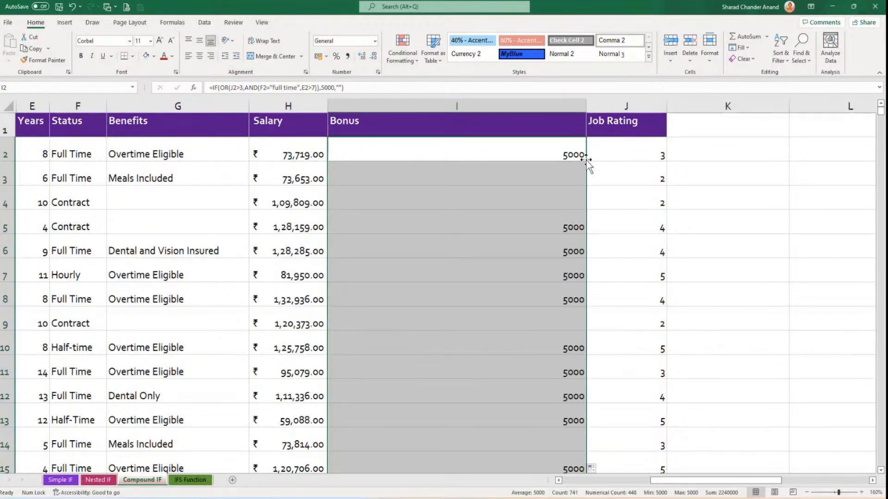
# Examine the filled bonuses against Job Rating, Status and Years, checking rows 8, 11, 9 and 5.
pyautogui.click(559, 296)
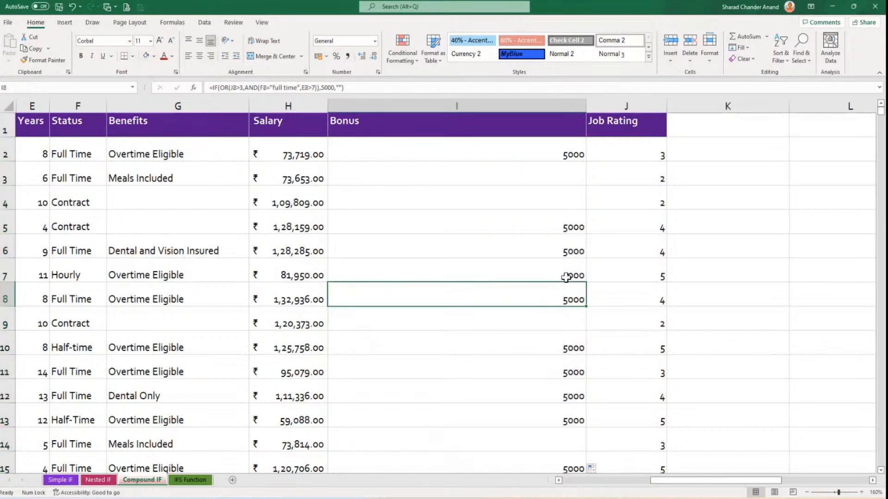
pyautogui.scroll(-3, 559, 299)
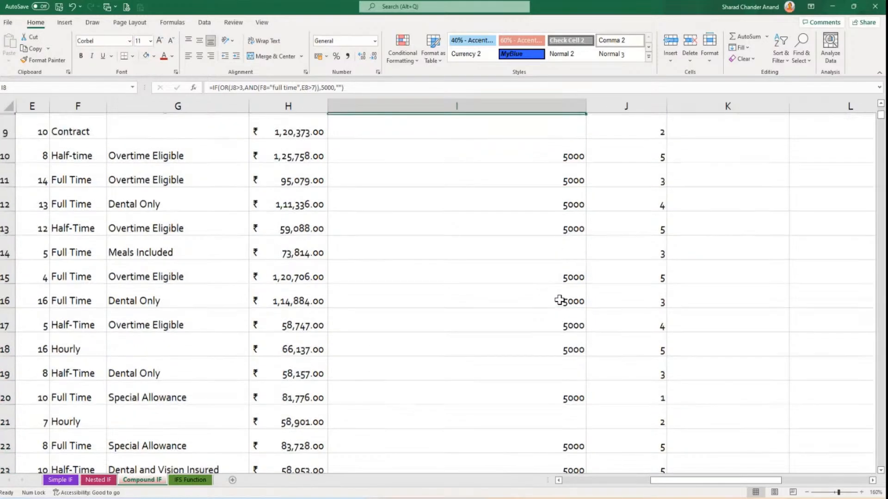
pyautogui.scroll(3, 561, 300)
pyautogui.click(636, 294)
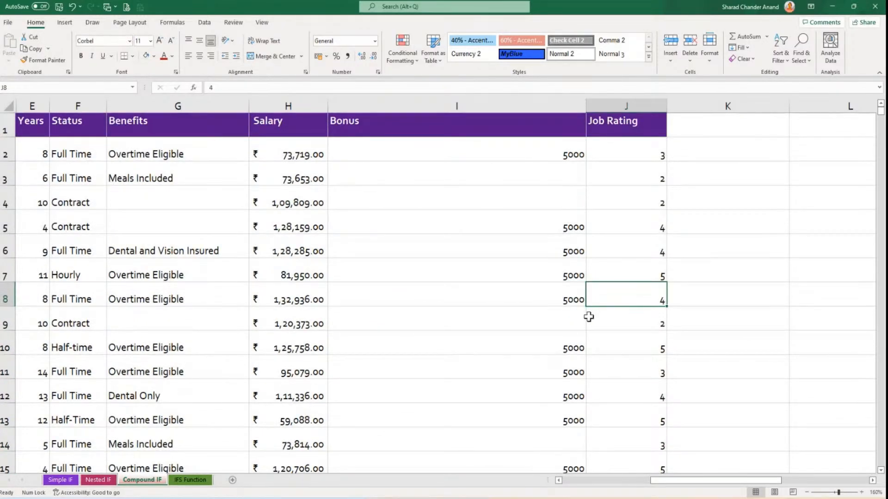
pyautogui.scroll(-1, 588, 317)
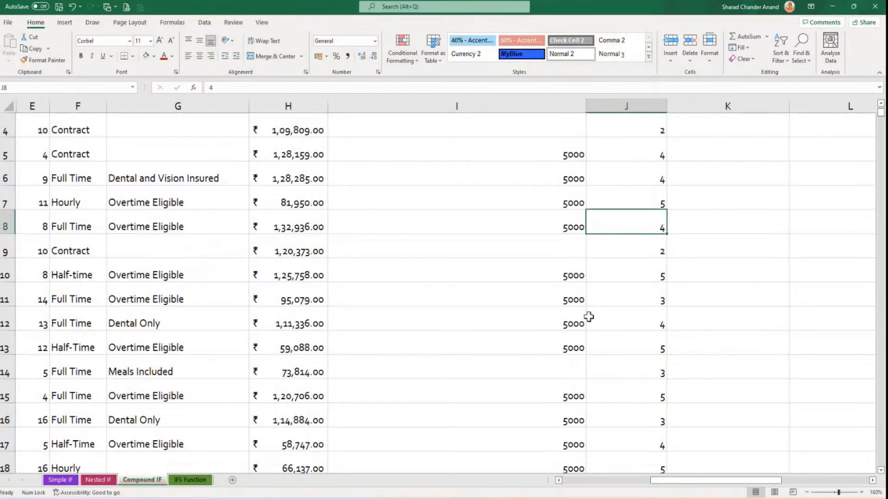
pyautogui.scroll(-1, 589, 317)
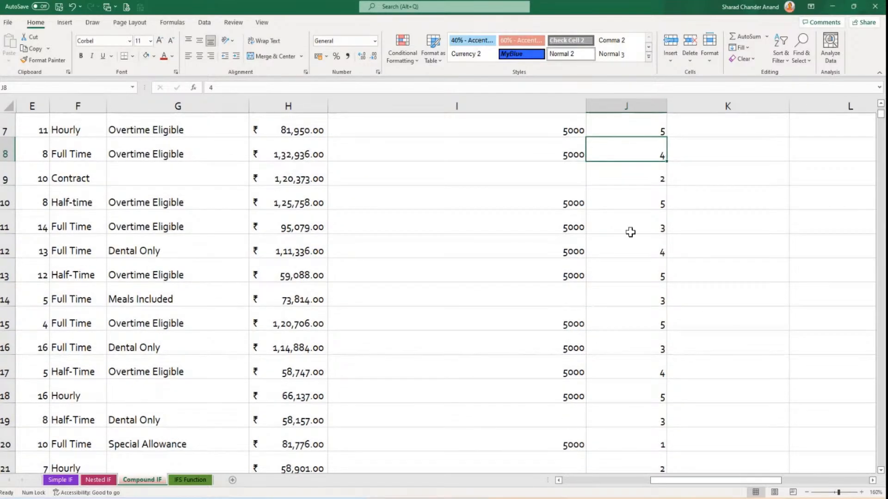
pyautogui.click(631, 221)
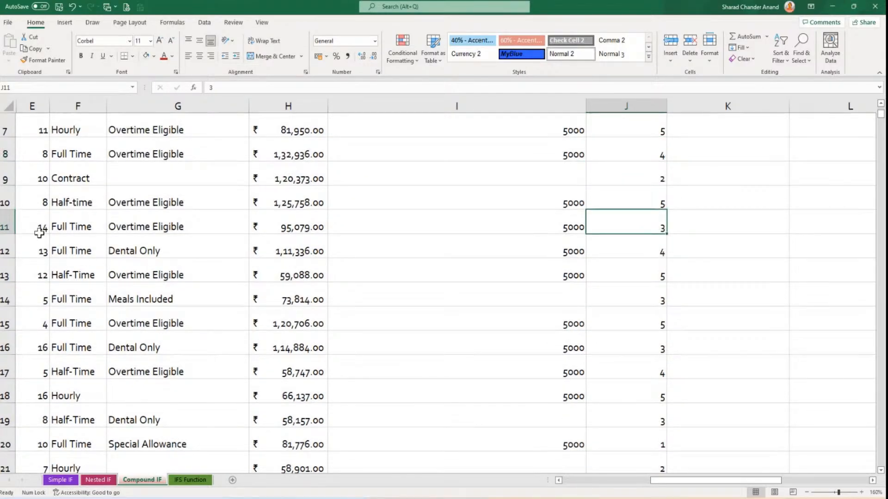
pyautogui.click(86, 178)
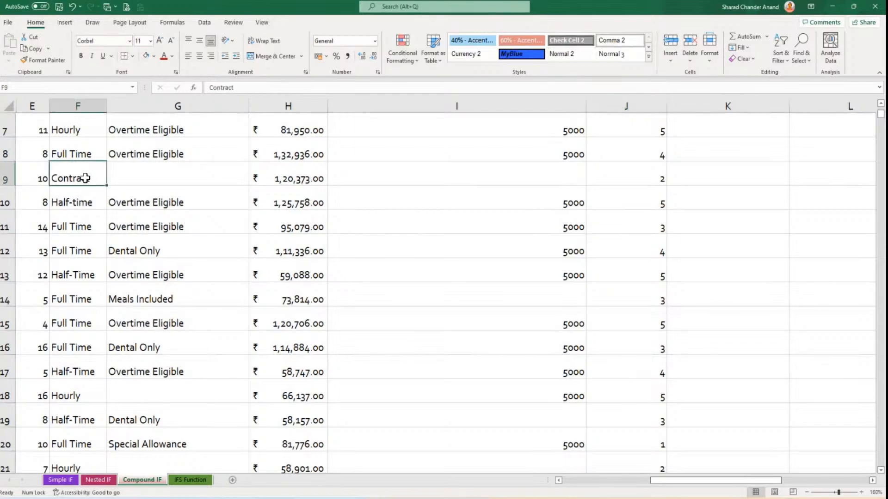
pyautogui.scroll(2, 569, 227)
pyautogui.click(637, 232)
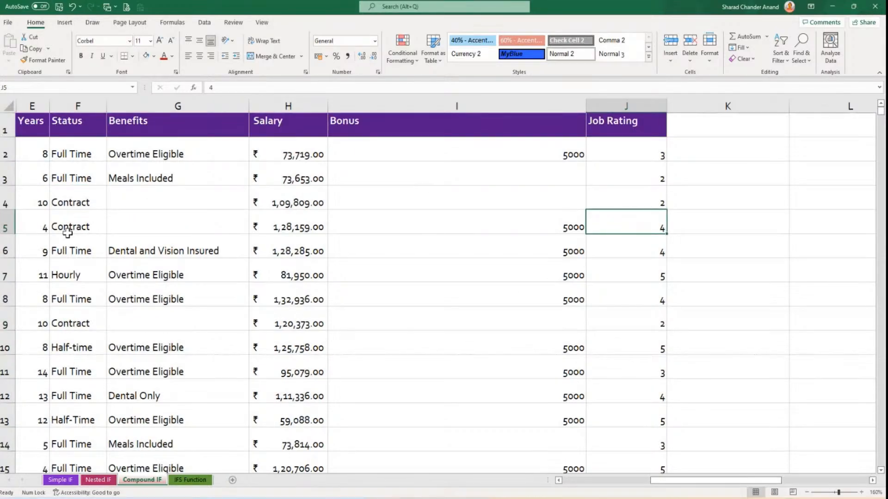
pyautogui.click(68, 233)
pyautogui.click(545, 228)
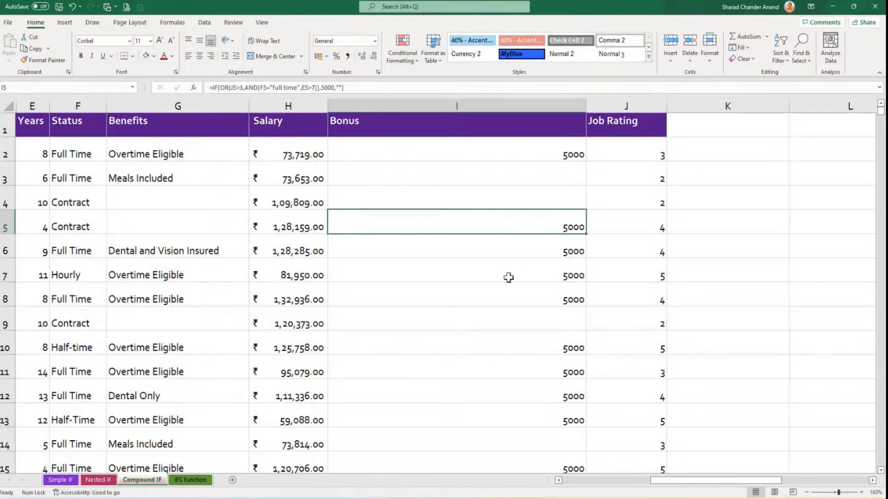
# Convert the bonus formula in I2 to plain text so the cell displays the formula itself.
pyautogui.click(351, 155)
pyautogui.doubleClick(349, 155)
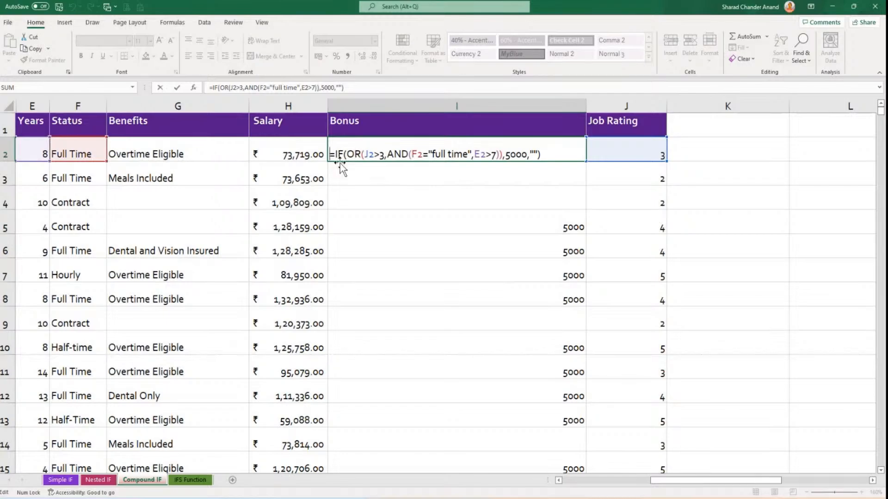
pyautogui.click(376, 193)
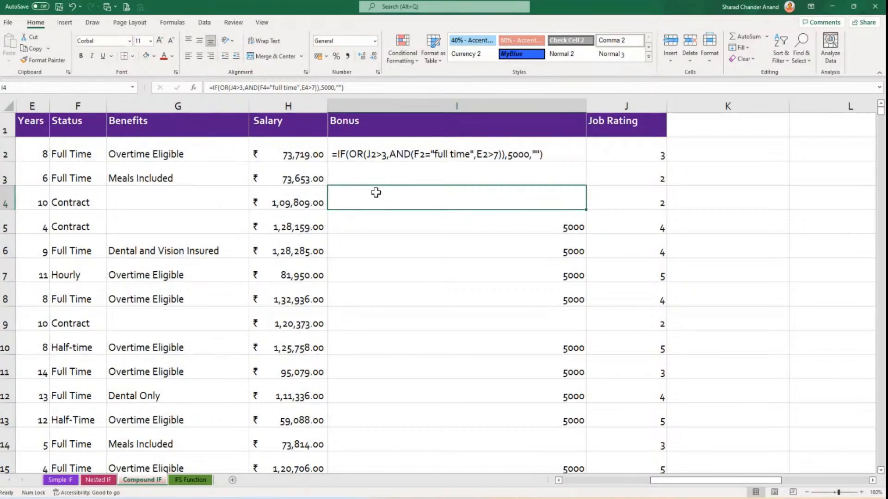
# Turn the text in I2 back into a live bonus formula and select the whole Bonus column to read its total.
pyautogui.doubleClick(330, 155)
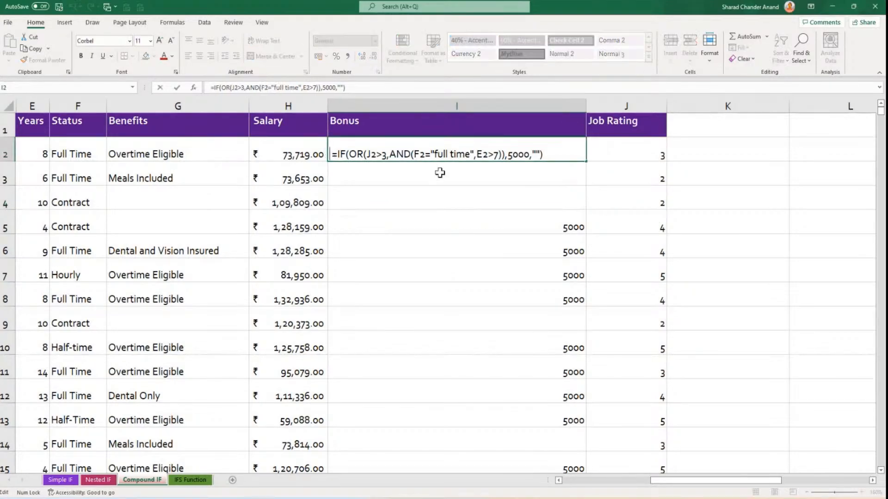
pyautogui.press('Return')
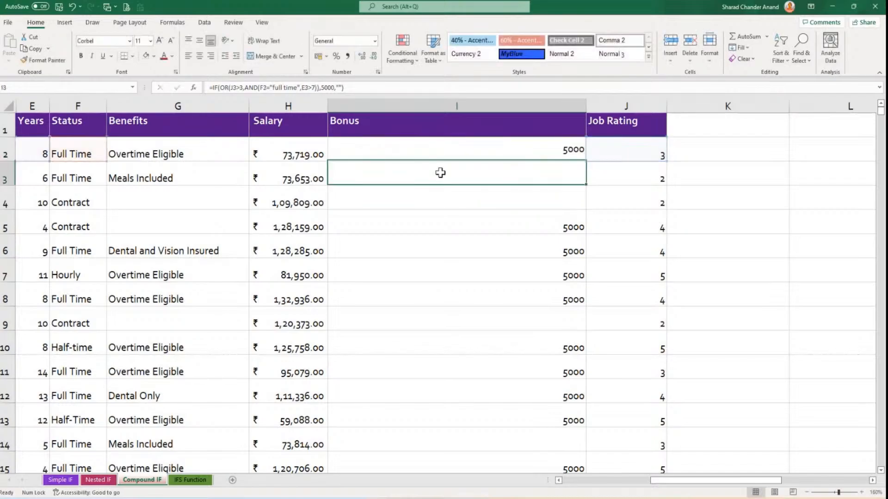
pyautogui.click(497, 107)
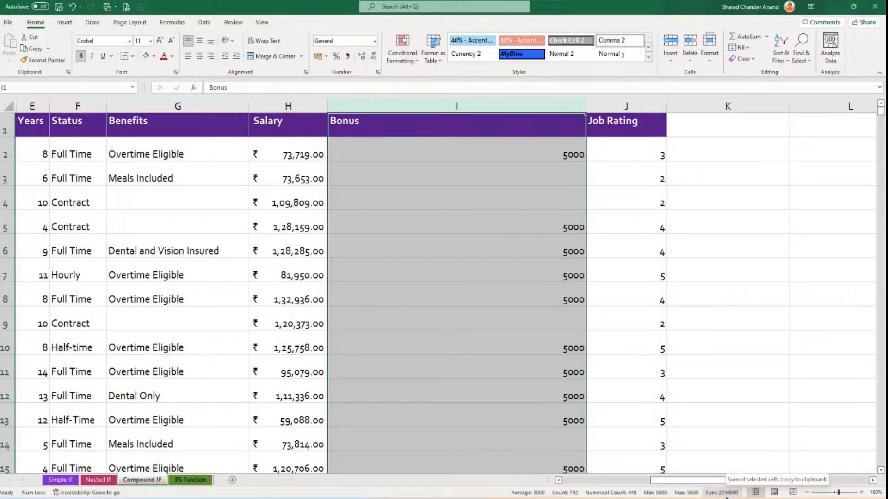
# Clear all bonus formulas from I2 to the end of the column and return to I2.
pyautogui.press('Down')
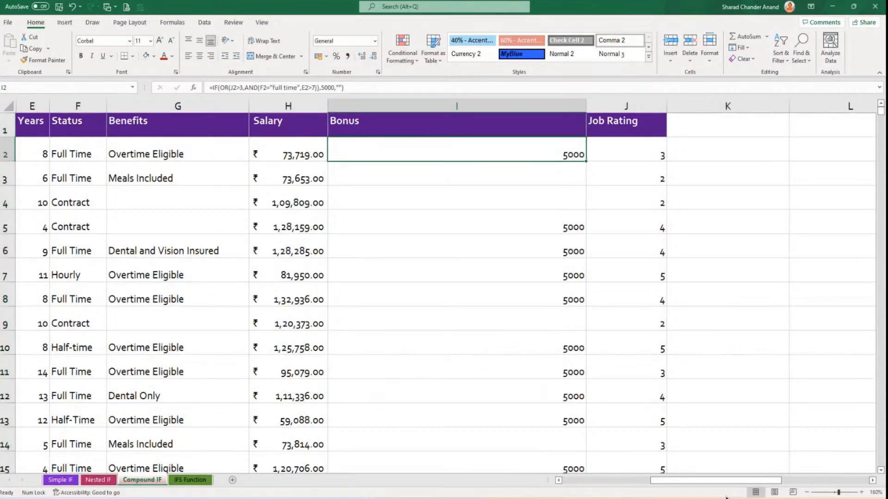
pyautogui.hotkey('ctrl', 'shift', 'Down')
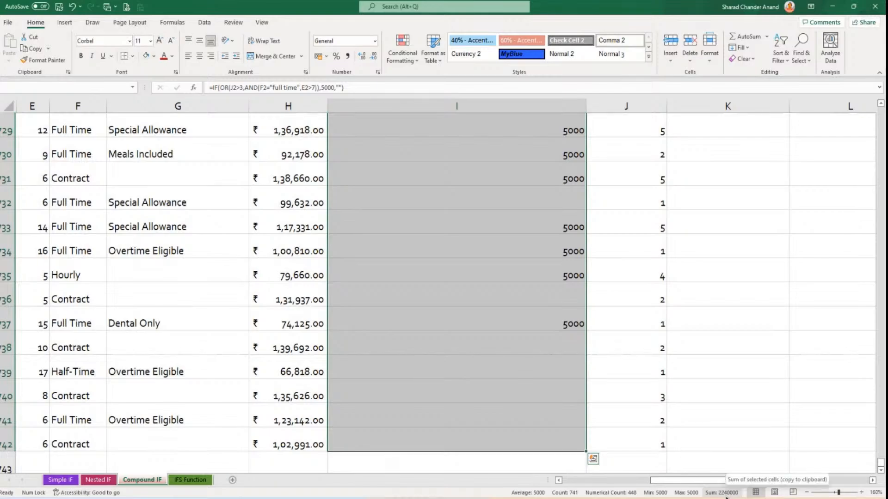
pyautogui.press('Delete')
pyautogui.hotkey('ctrl', 'BackSpace')
pyautogui.press('Down')
pyautogui.press('Up')
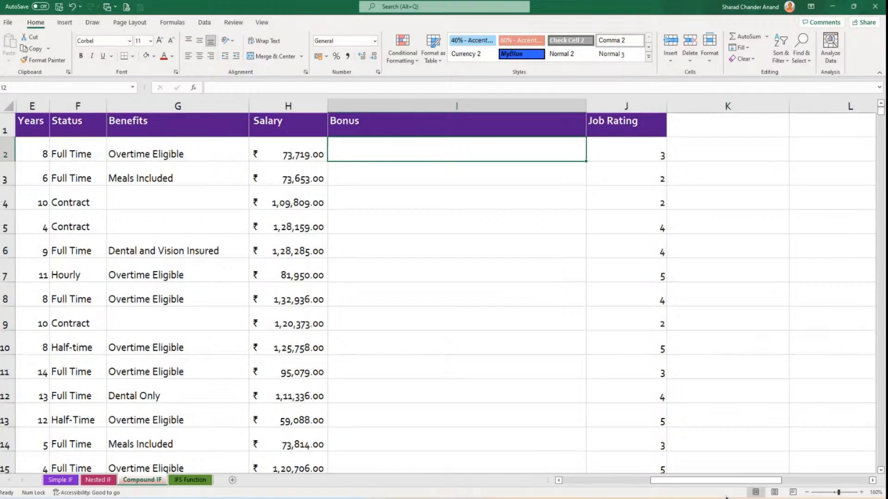
# Start an IF formula in I2 with the logical test NOT(F2="hourly").
pyautogui.write('=IF(')
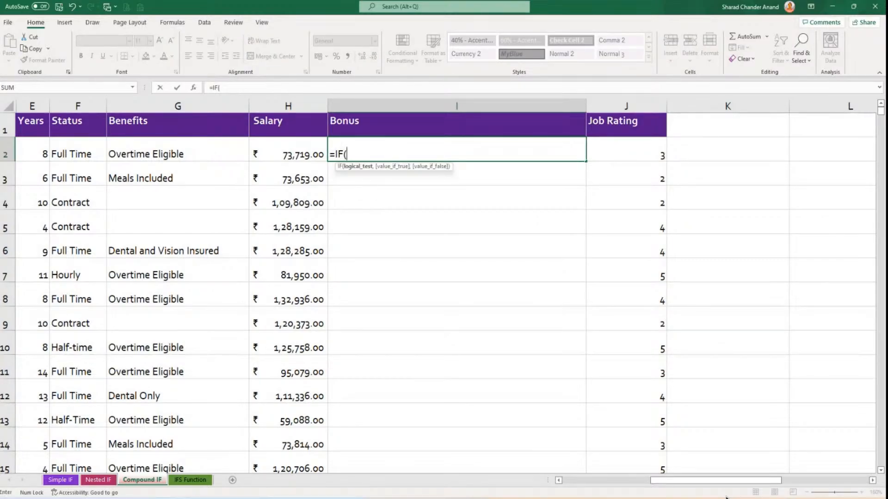
pyautogui.write('not')
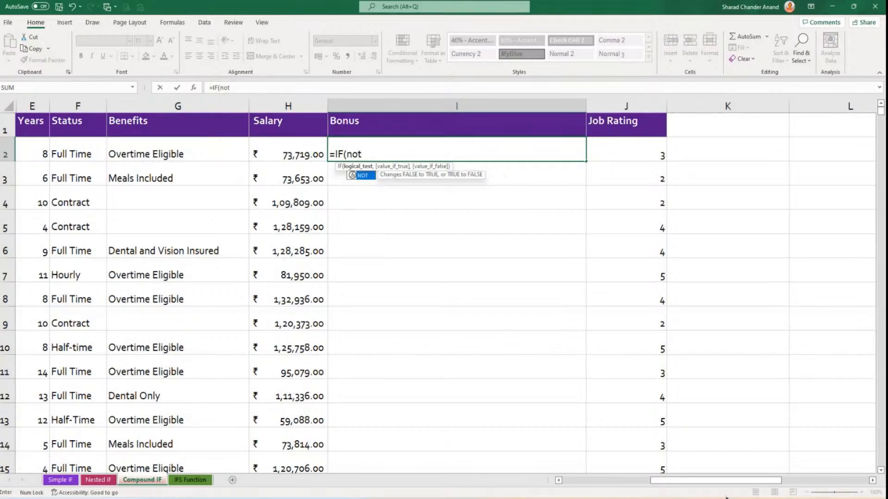
pyautogui.press('Tab')
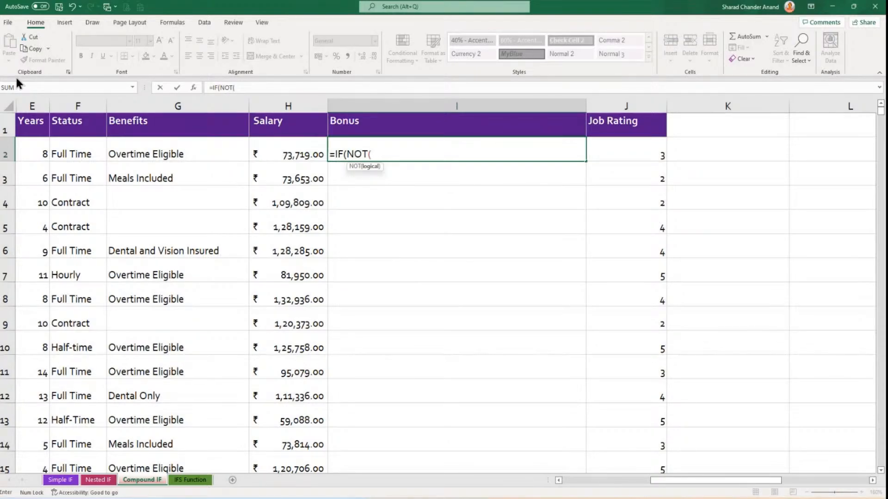
pyautogui.write('F2')
pyautogui.press('Return')
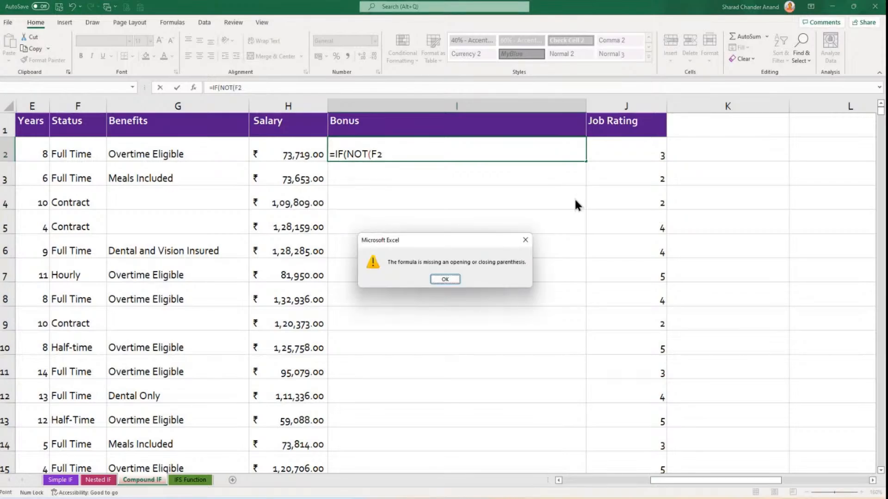
pyautogui.press('Return')
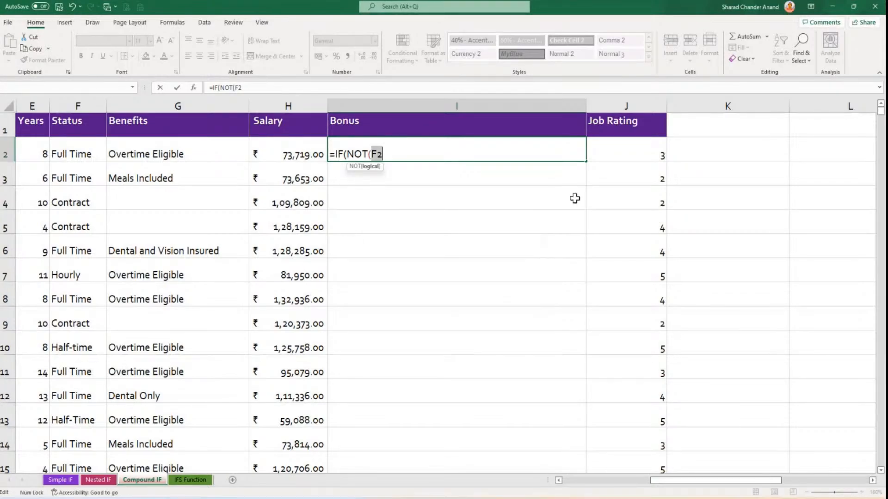
pyautogui.press('Right')
pyautogui.write('="')
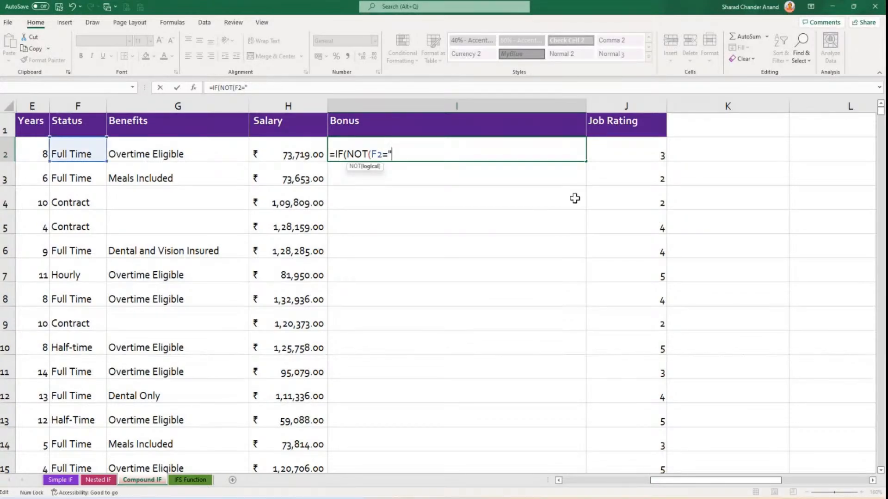
pyautogui.write('hourly")')
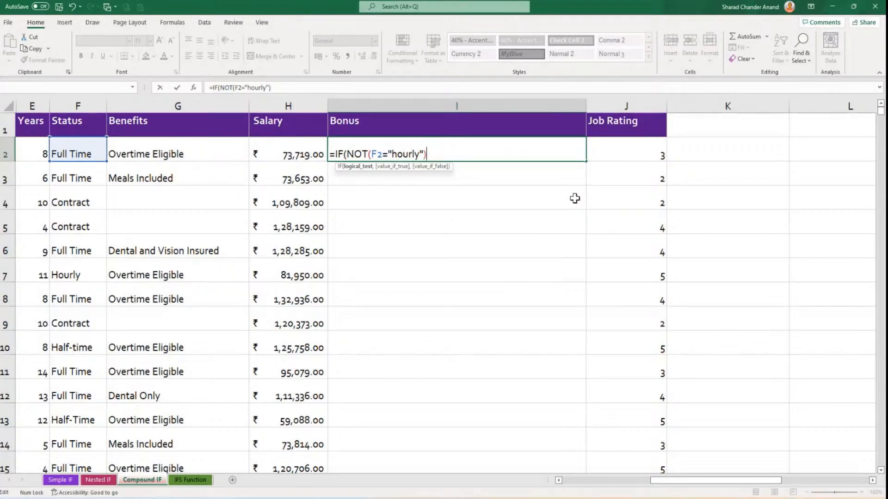
# Complete the I2 formula with 5000 if true and "" if false, and fill it down the Bonus column.
pyautogui.write(',500')
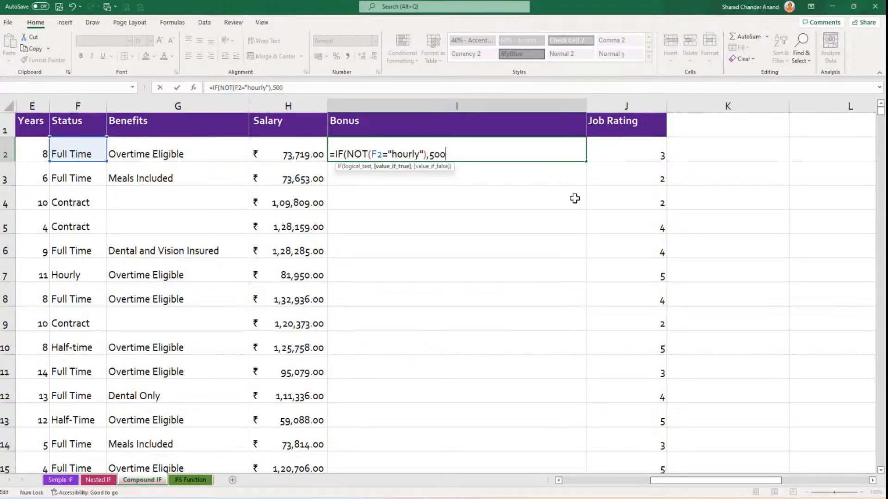
pyautogui.write('0,"")')
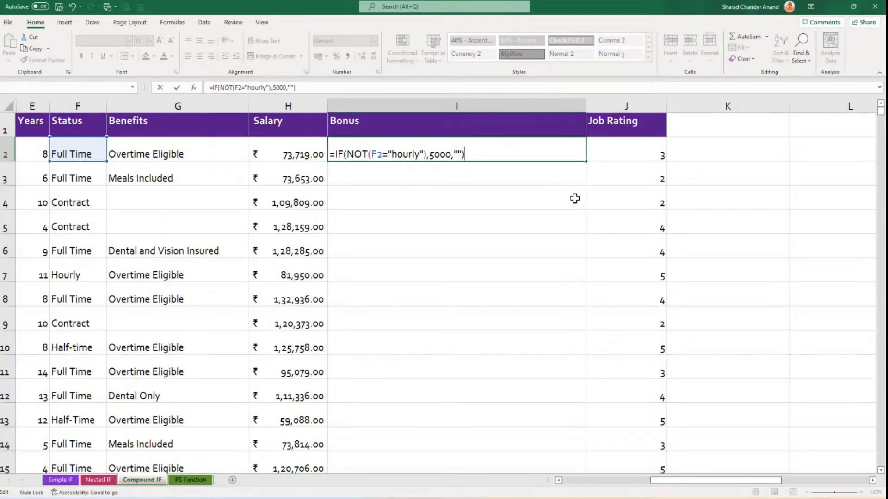
pyautogui.press('Return')
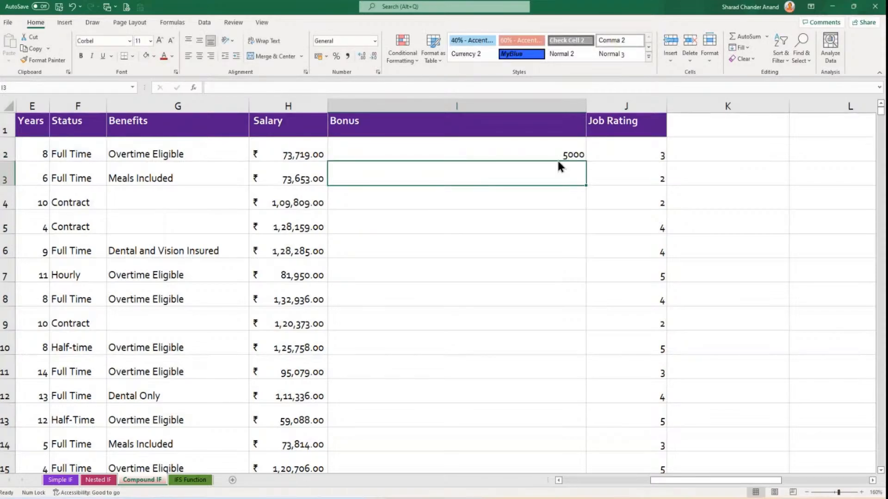
pyautogui.click(571, 151)
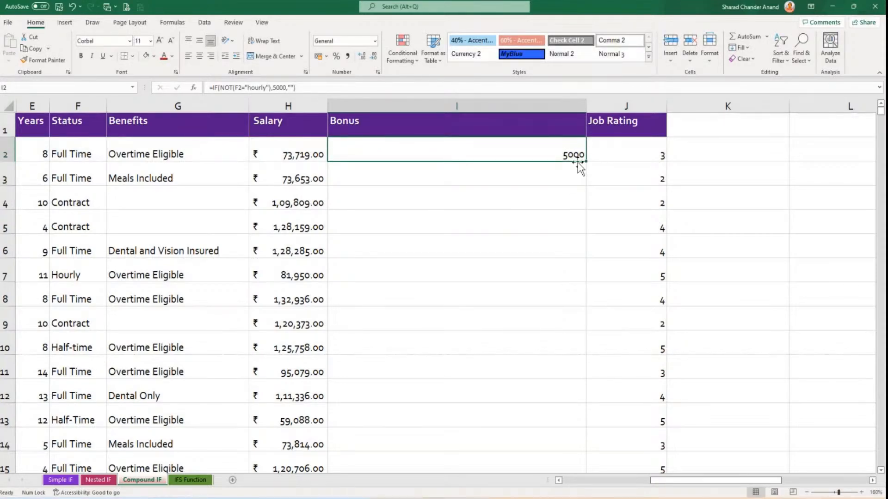
pyautogui.doubleClick(586, 163)
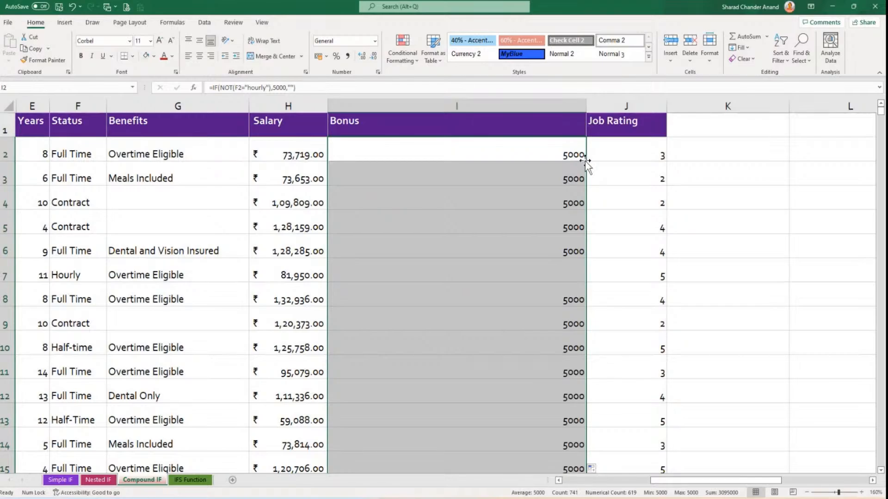
# Check the row 7 bonus against its Status, and open the I2 formula for viewing.
pyautogui.click(512, 272)
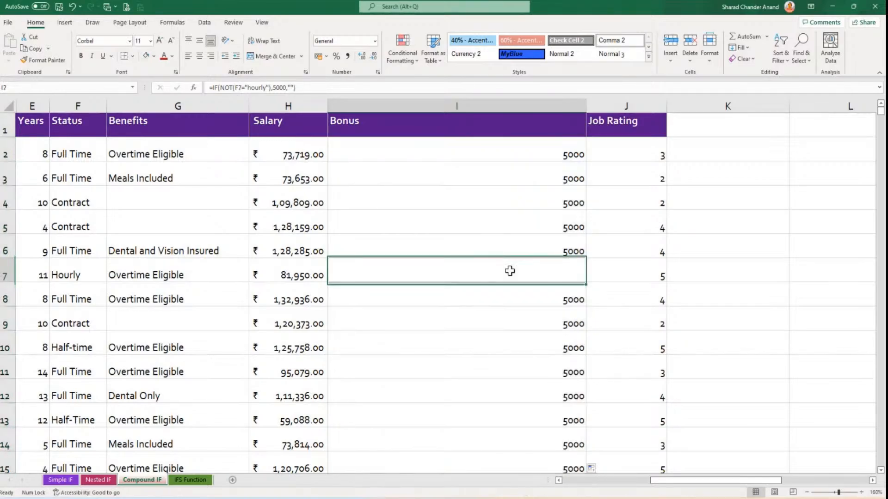
pyautogui.click(72, 274)
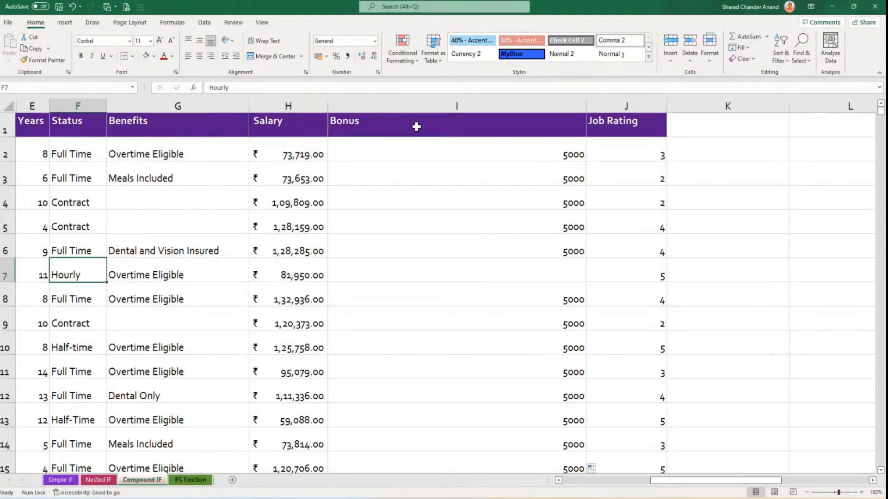
pyautogui.doubleClick(408, 154)
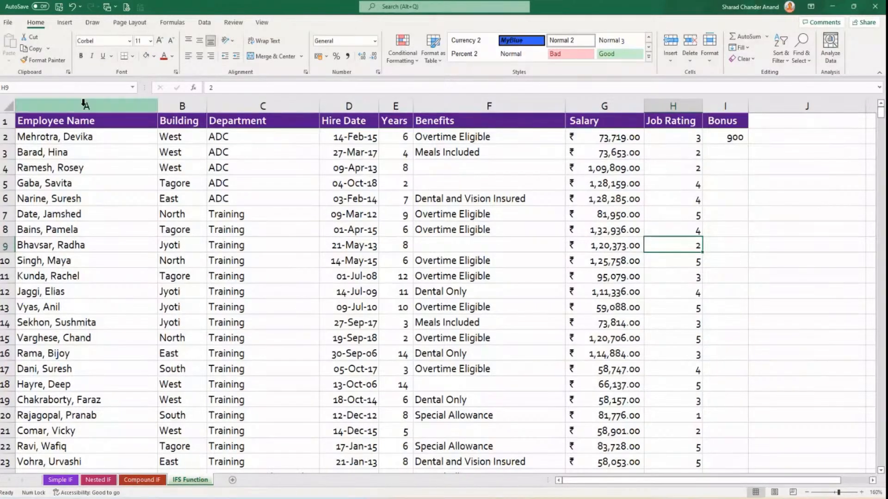
# Hide columns A through D on the IFS Function sheet and widen the Bonus column to fit a long formula.
pyautogui.moveTo(85, 104); pyautogui.dragTo(353, 112)
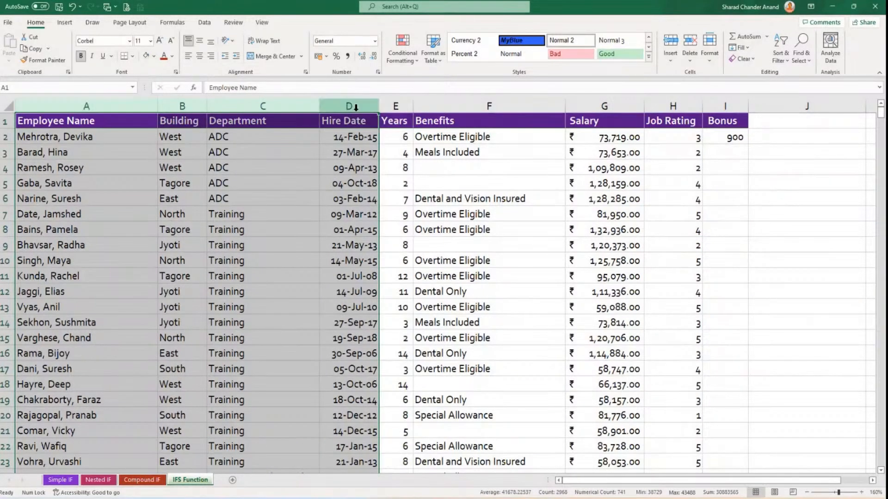
pyautogui.rightClick(353, 113)
pyautogui.click(407, 260)
pyautogui.click(240, 276)
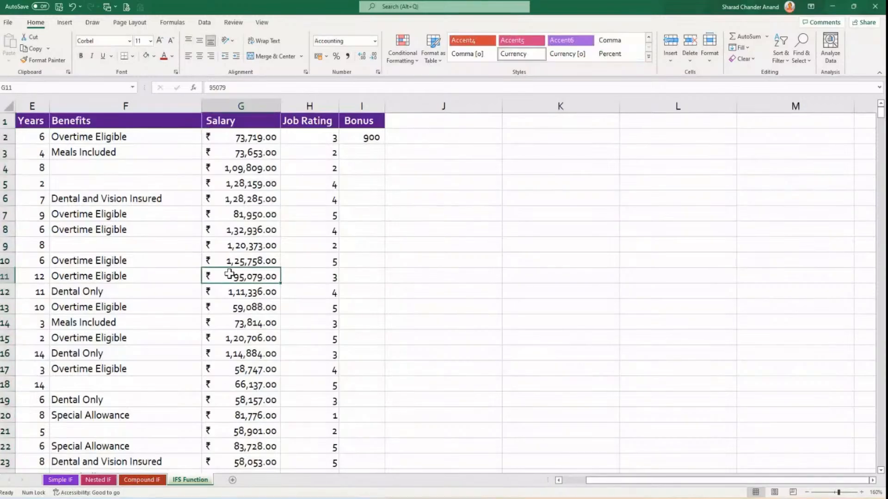
pyautogui.moveTo(383, 107); pyautogui.dragTo(646, 113)
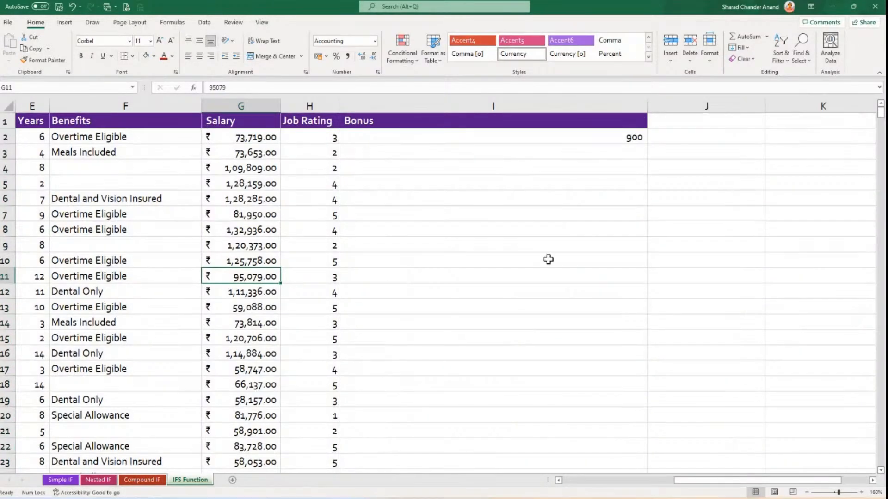
# Convert the nested IF formula in I2 to plain text so the cell displays the formula itself.
pyautogui.scroll(1, 547, 259)
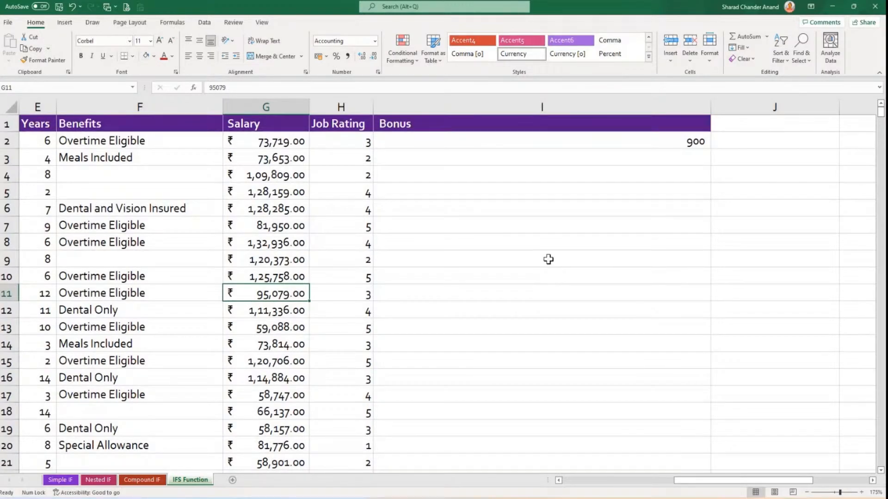
pyautogui.click(424, 137)
pyautogui.doubleClick(377, 139)
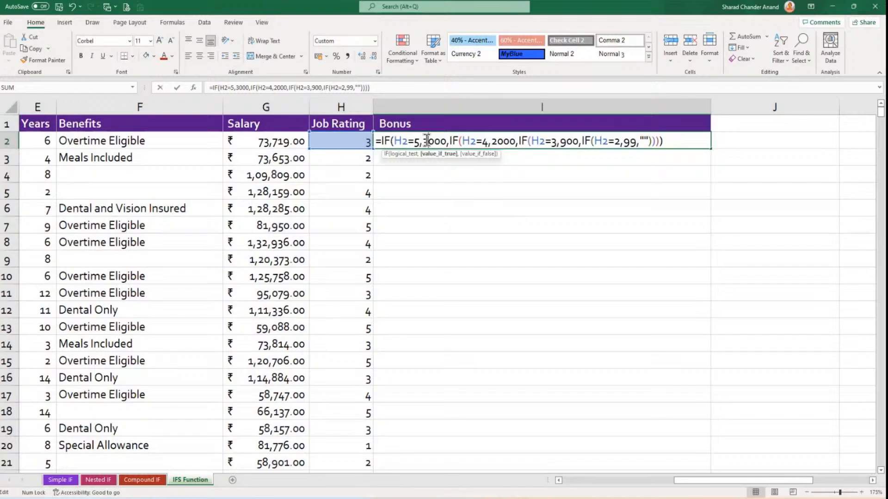
pyautogui.click(379, 141)
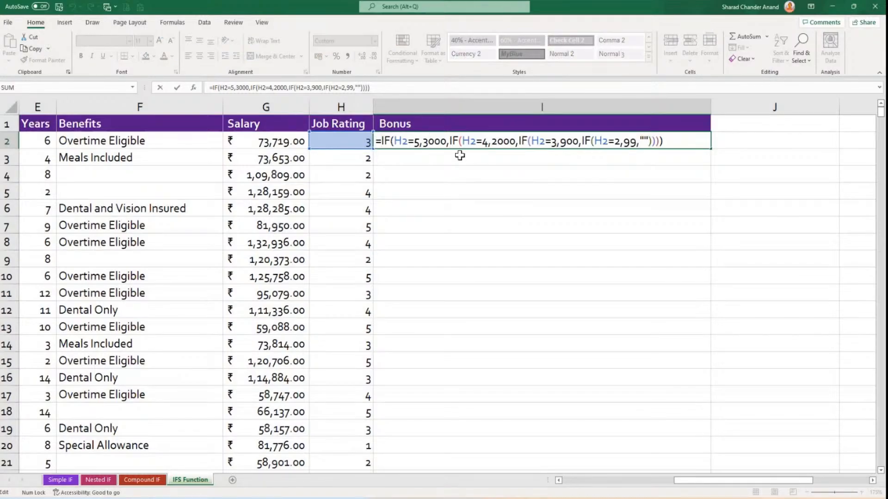
pyautogui.press('Return')
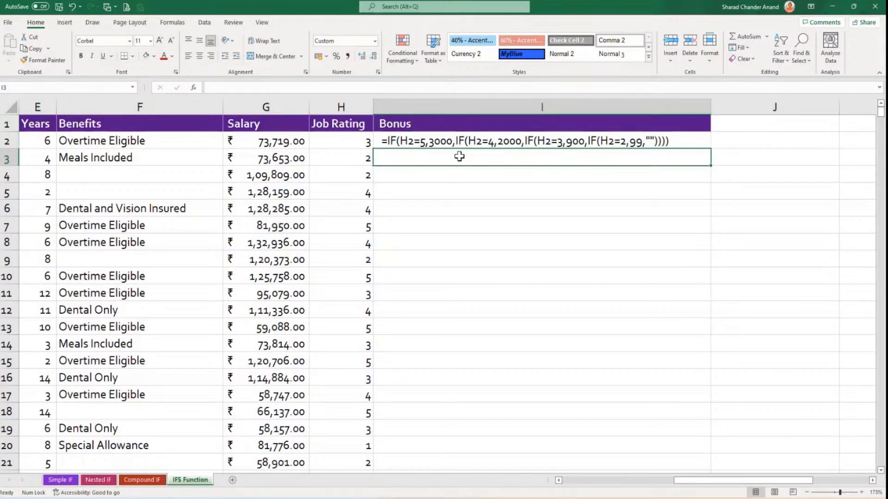
# Start an IFS formula in I3 that returns 3000 when H3=5.
pyautogui.write('=ifs')
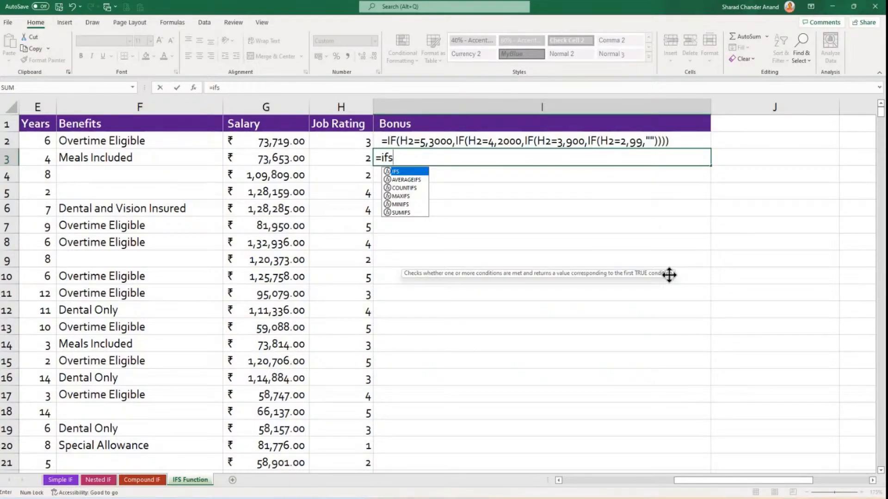
pyautogui.press('Tab')
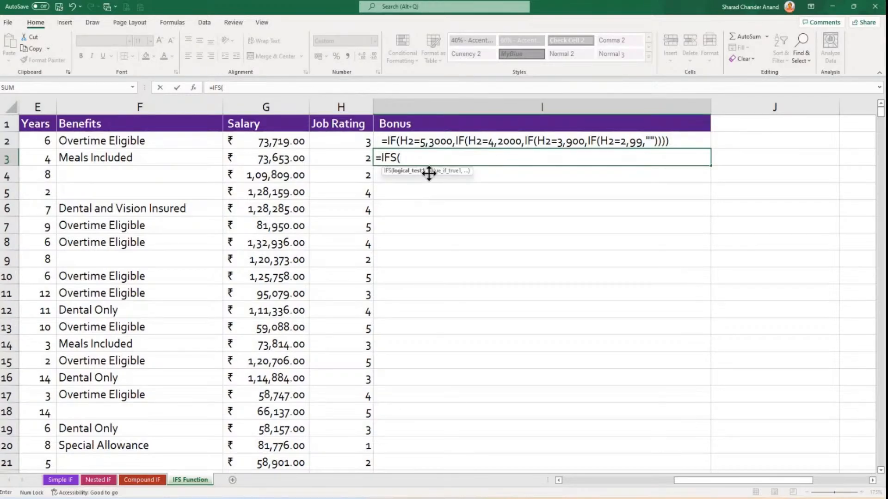
pyautogui.moveTo(429, 173); pyautogui.dragTo(534, 238)
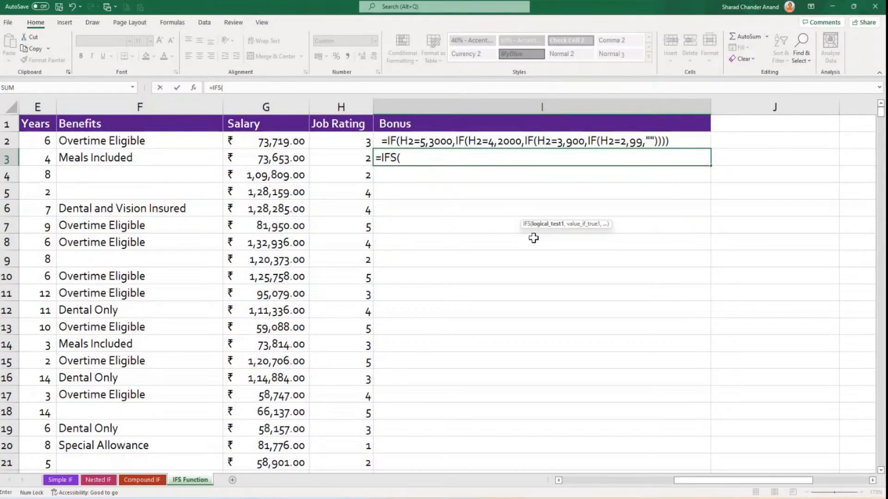
pyautogui.click(350, 153)
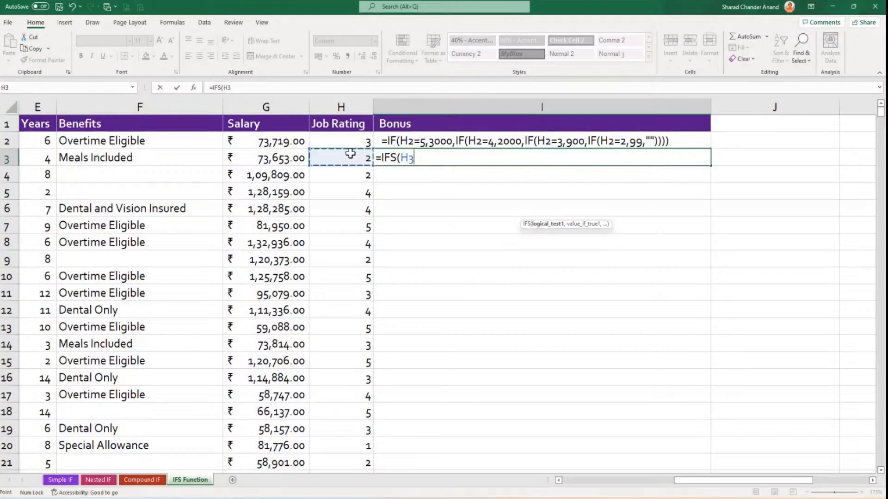
pyautogui.write('=5')
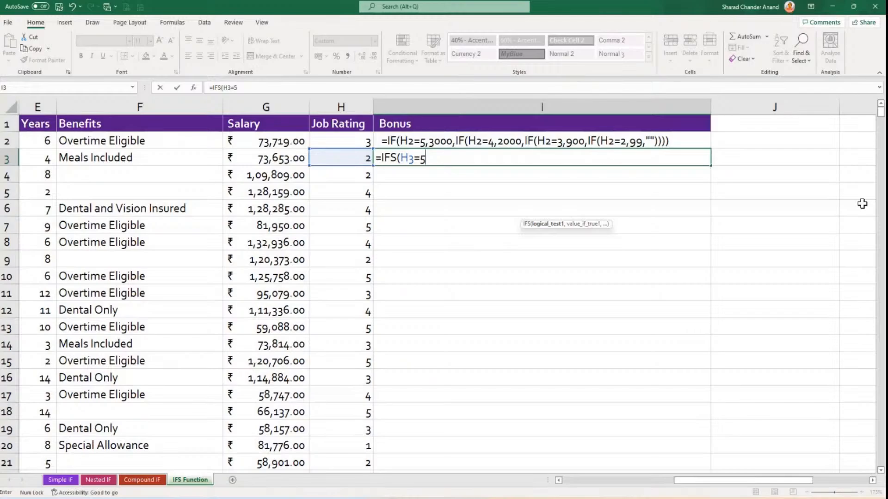
pyautogui.write(',3000')
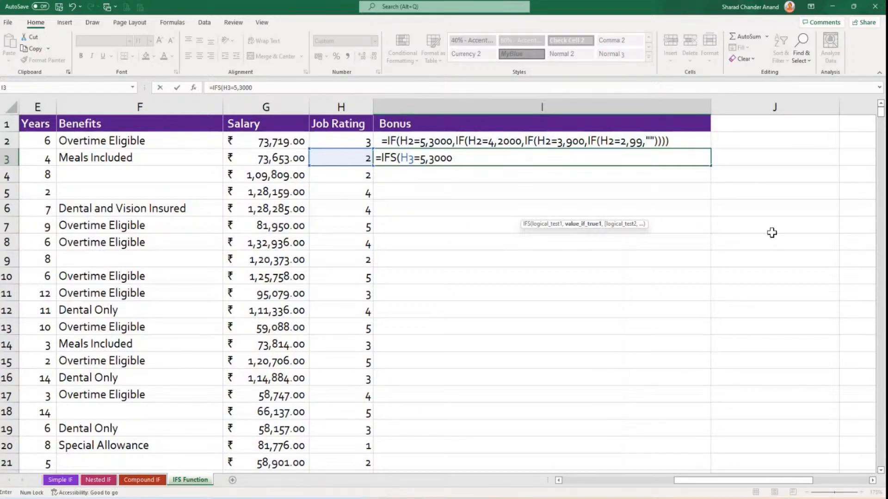
pyautogui.write(',')
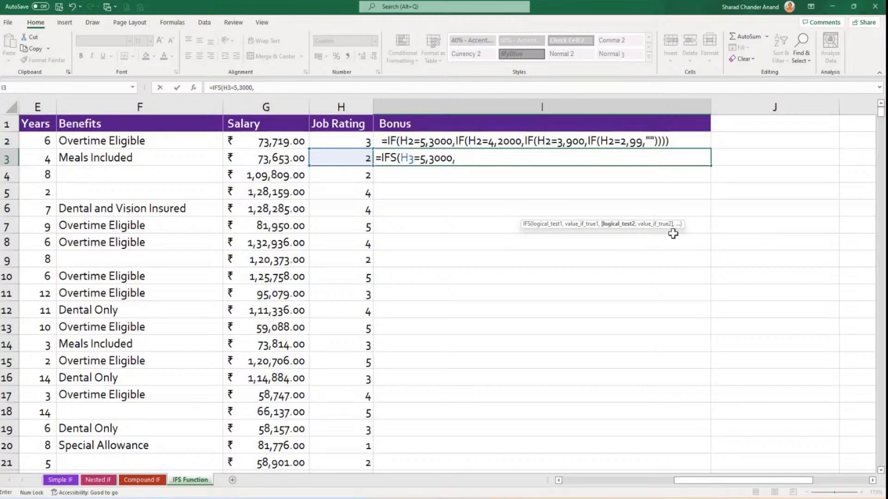
# Extend the I3 IFS formula with the tests H3=4 returning 2000 and H3=3 returning 900.
pyautogui.click(337, 158)
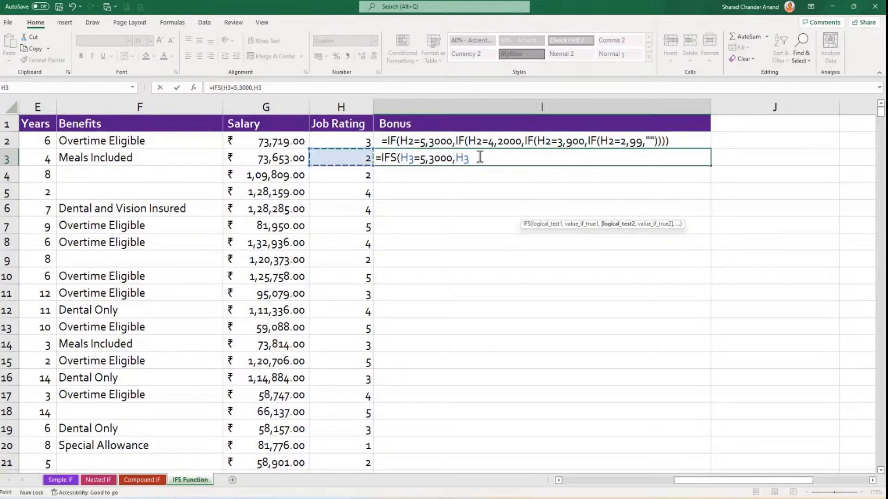
pyautogui.write('=4,')
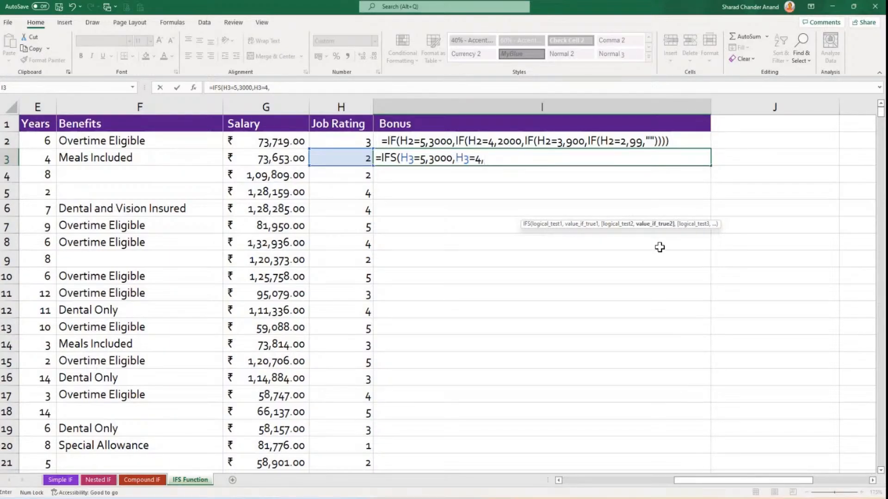
pyautogui.write('2000,')
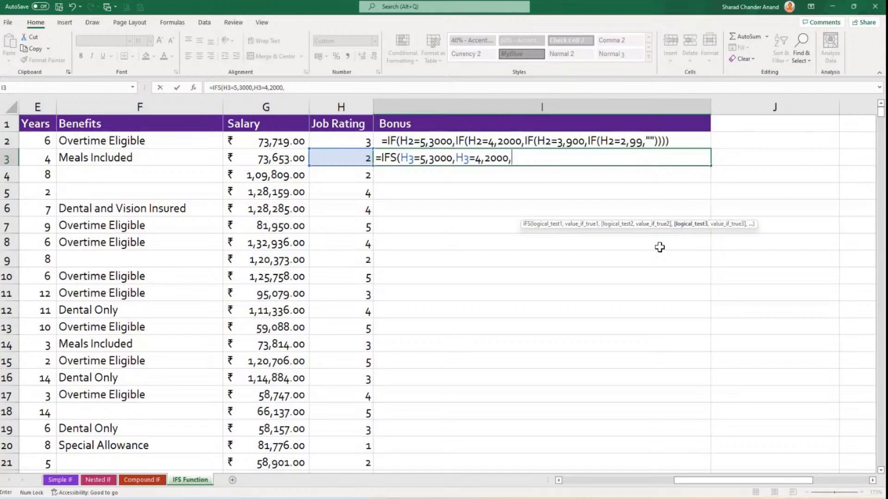
pyautogui.click(326, 157)
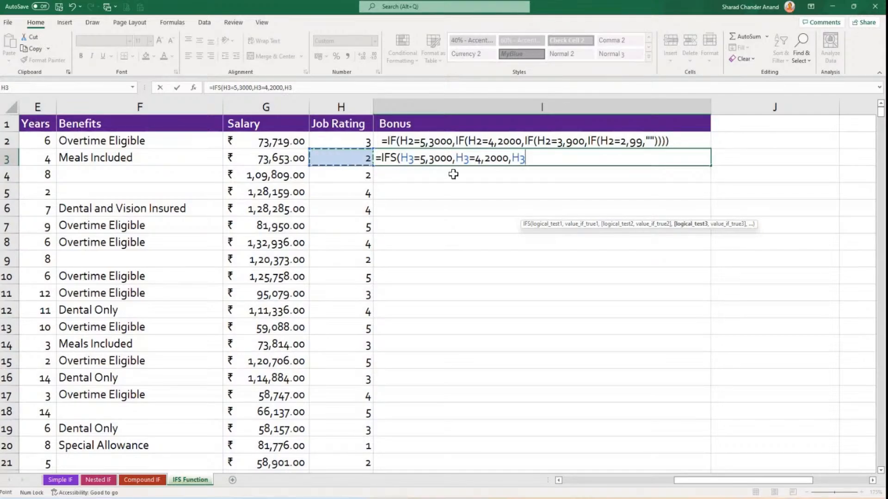
pyautogui.write('=')
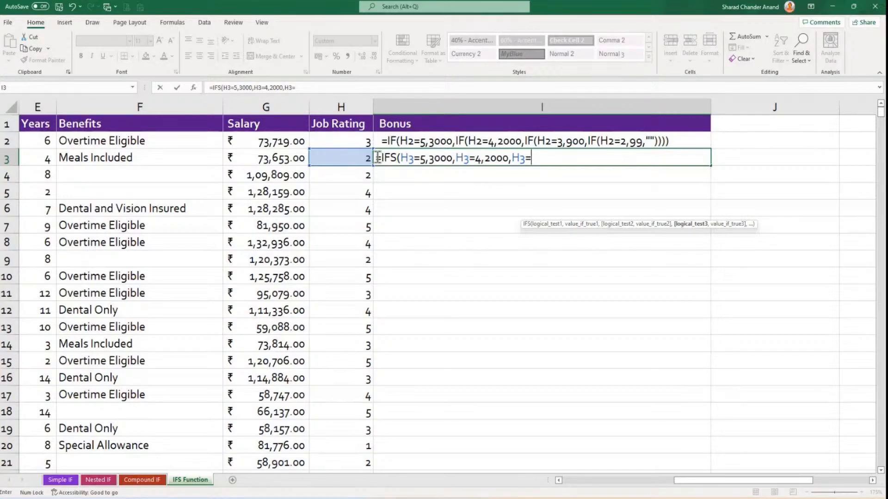
pyautogui.write('3,')
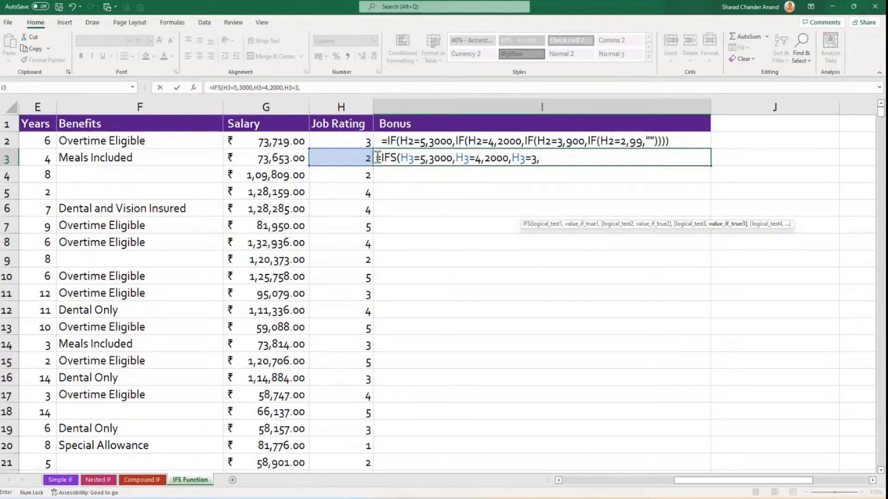
pyautogui.write('9000')
pyautogui.press('BackSpace')
pyautogui.write(',')
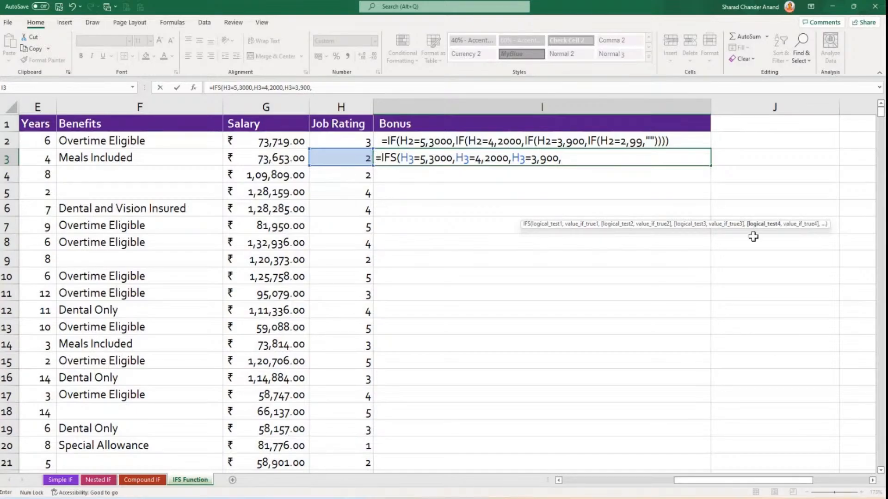
# Complete the I3 IFS formula with H3=2 returning 99 and a final always-true test of 1 returning "no bonus".
pyautogui.click(347, 159)
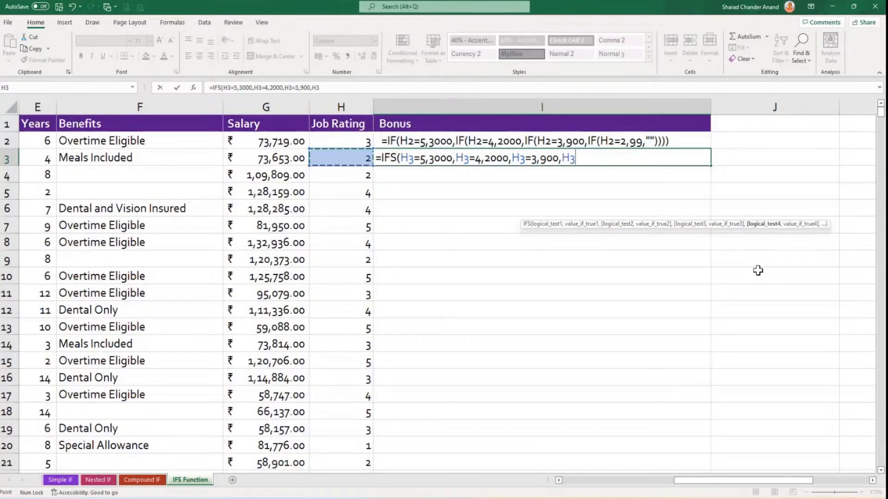
pyautogui.write('=2')
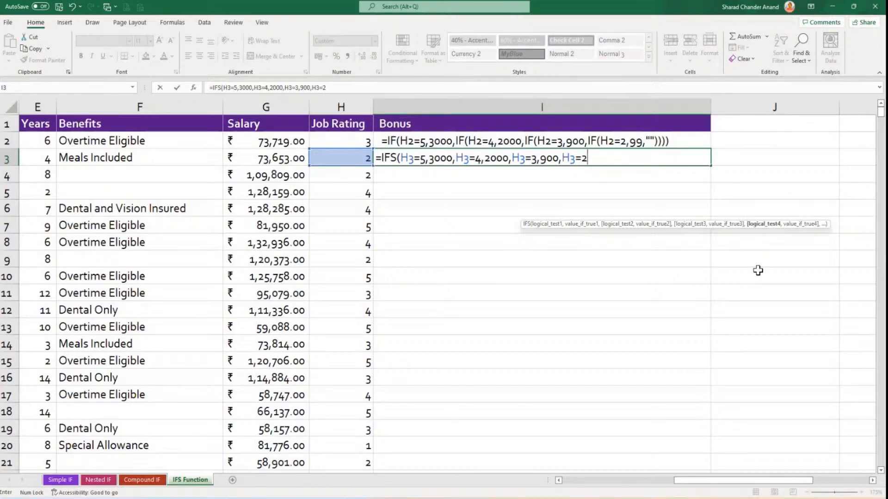
pyautogui.write(',99')
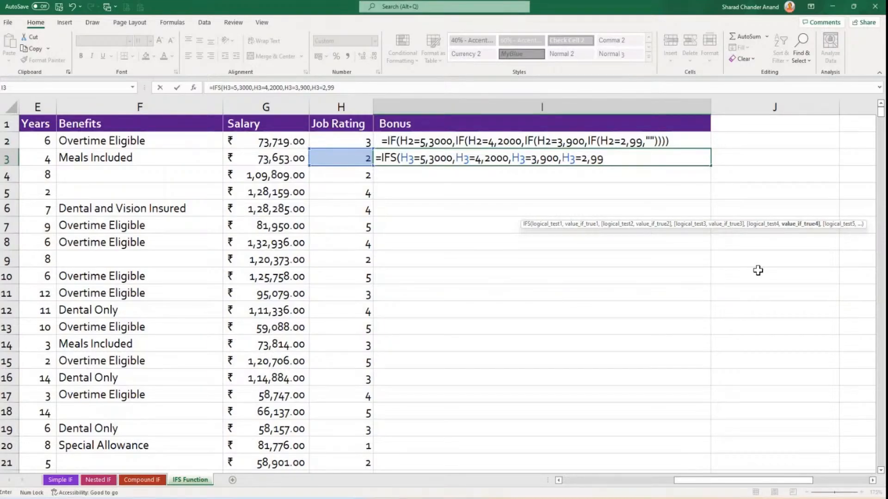
pyautogui.write(',')
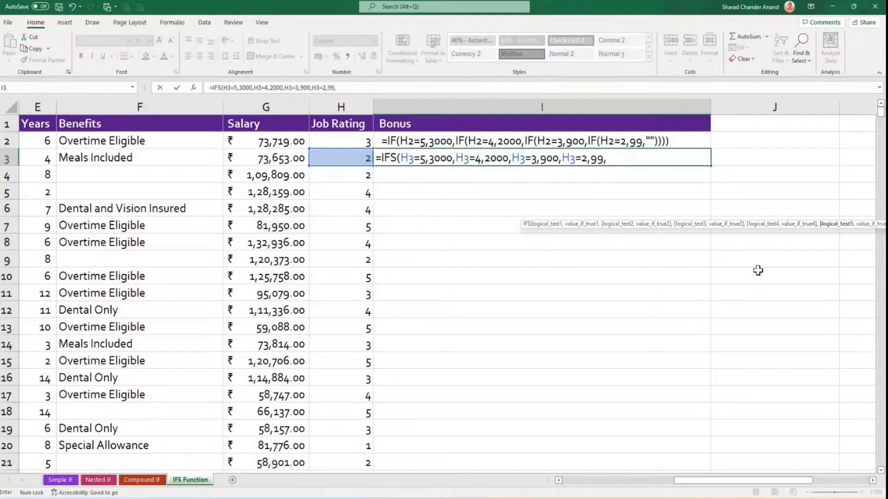
pyautogui.write('1')
pyautogui.write(',')
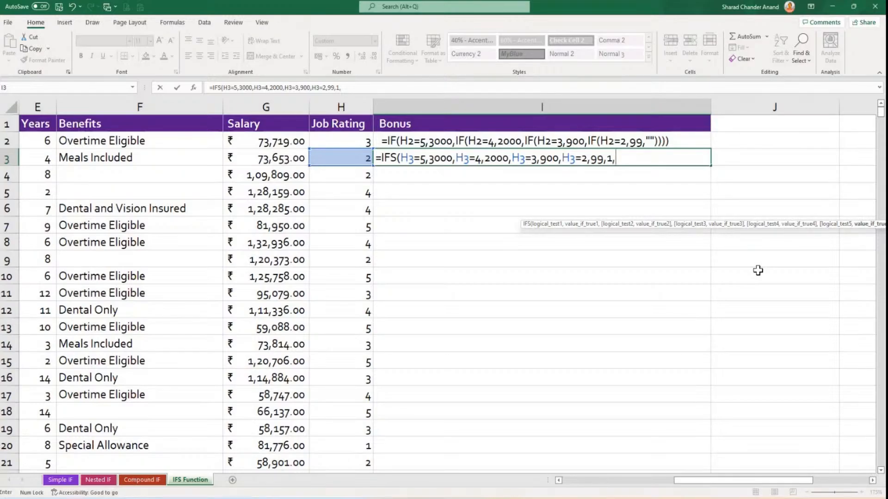
pyautogui.write('"no bonus')
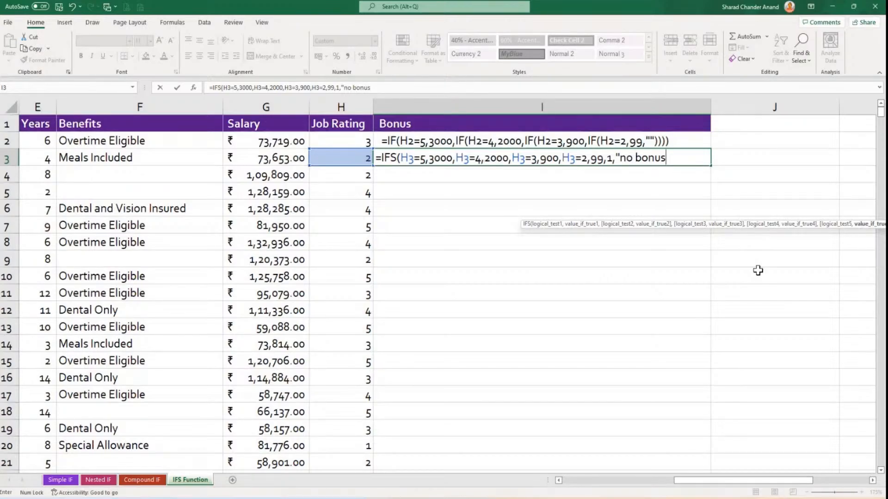
pyautogui.write('")')
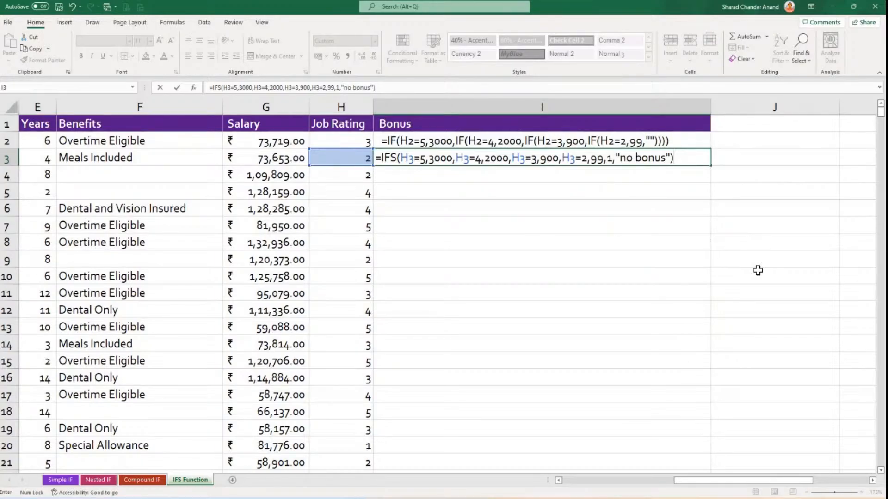
pyautogui.press('Return')
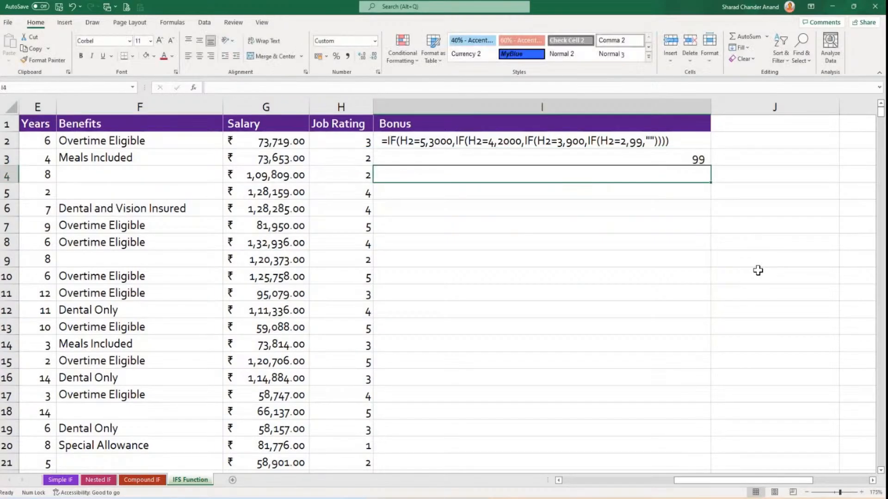
# Fill the I3 formula down to I13 and turn the I2 text back into a working nested IF formula.
pyautogui.click(689, 162)
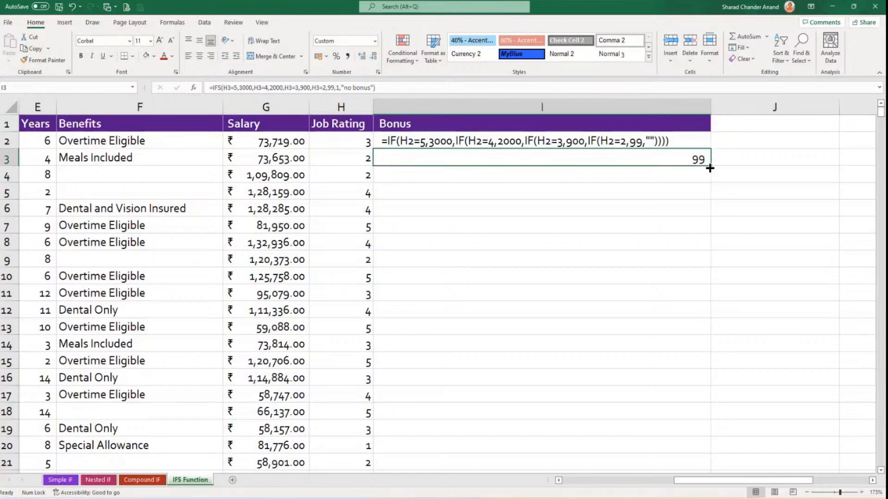
pyautogui.moveTo(710, 168); pyautogui.dragTo(704, 339)
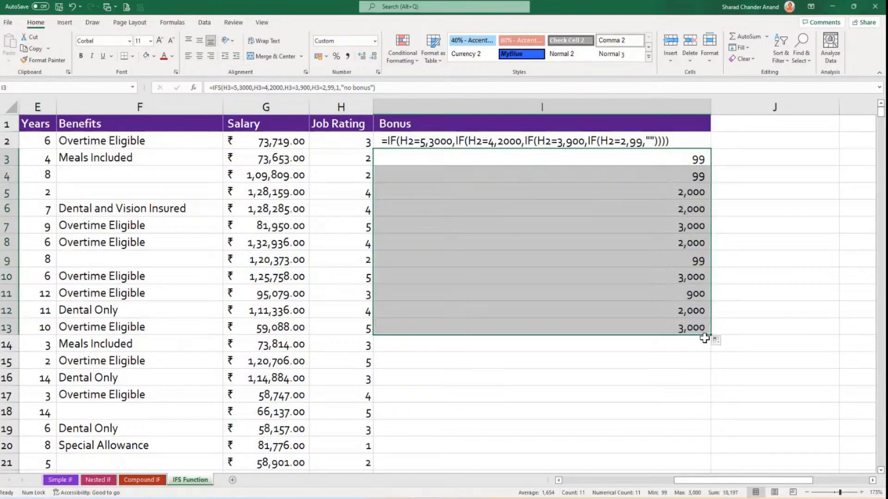
pyautogui.doubleClick(380, 142)
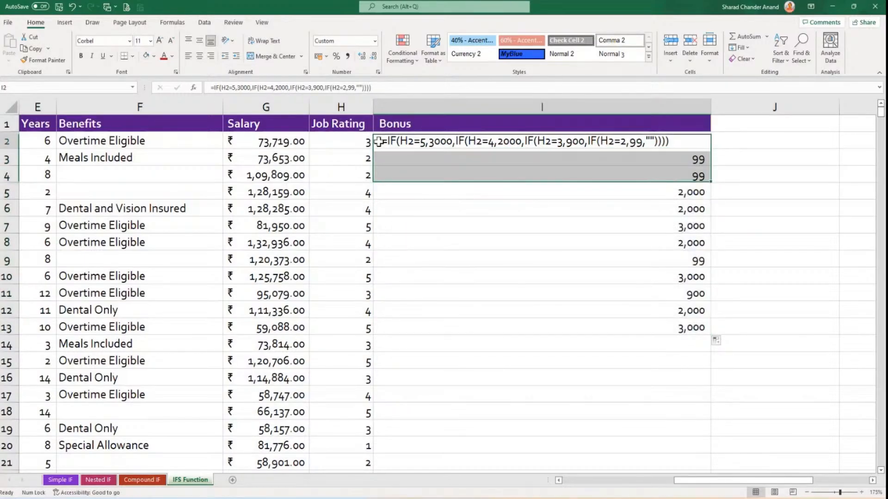
pyautogui.click(499, 169)
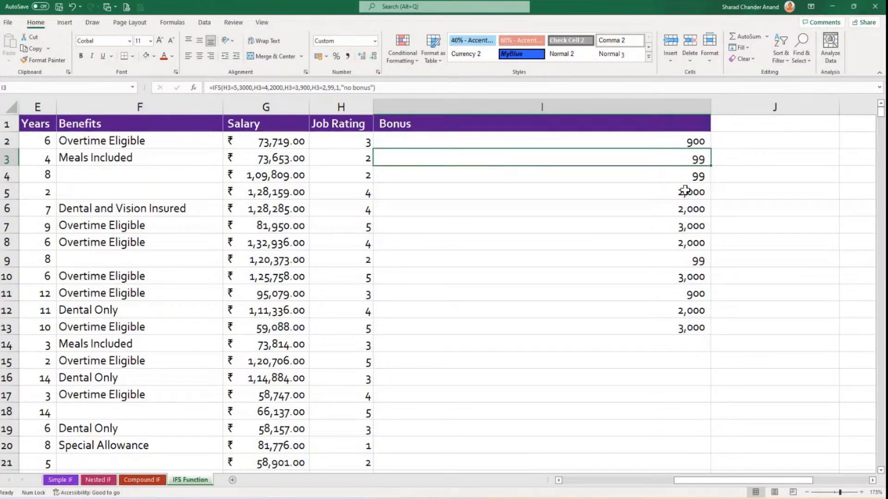
# Set the Job Rating in H3 to 3 and check the IFS formula in I3.
pyautogui.click(339, 159)
pyautogui.write('3')
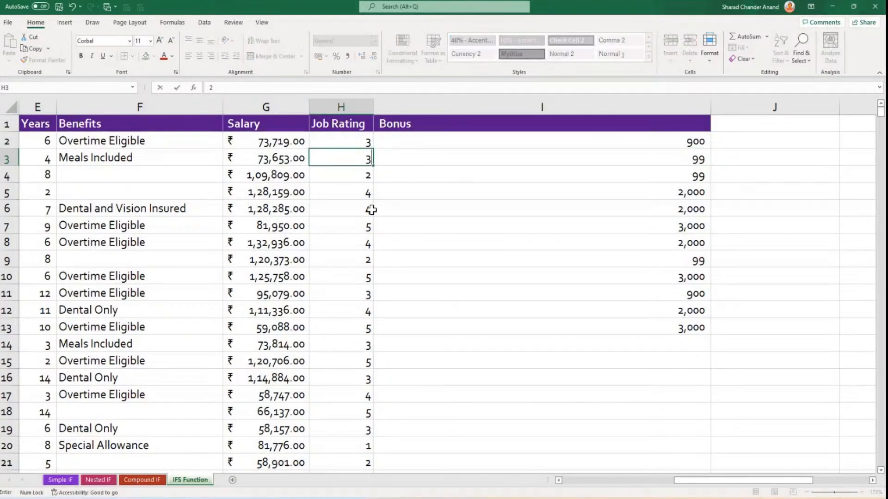
pyautogui.press('Return')
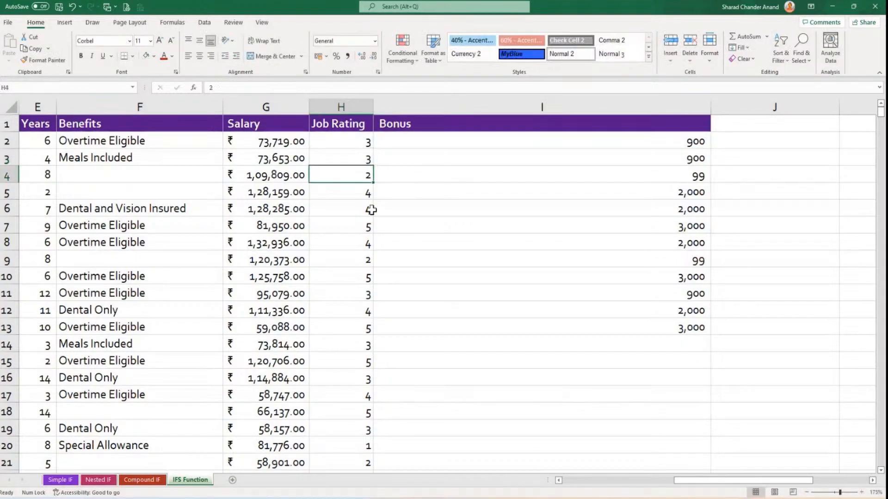
pyautogui.doubleClick(597, 160)
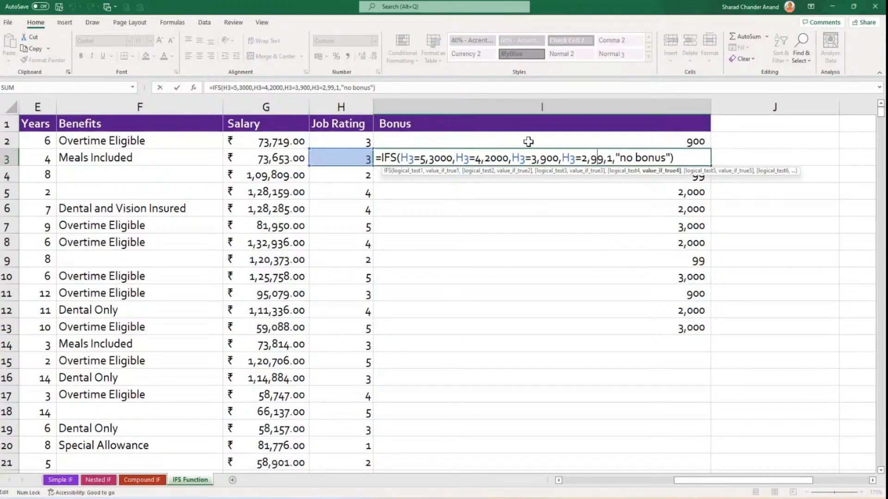
pyautogui.press('Escape')
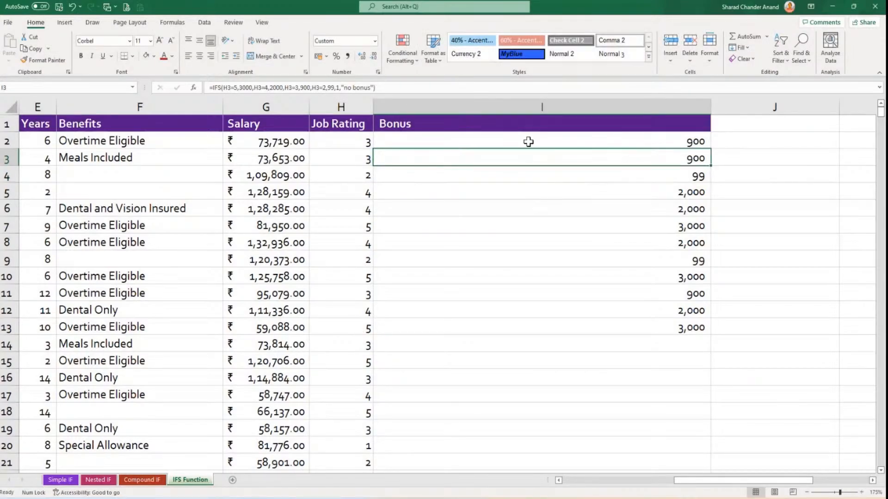
pyautogui.click(534, 192)
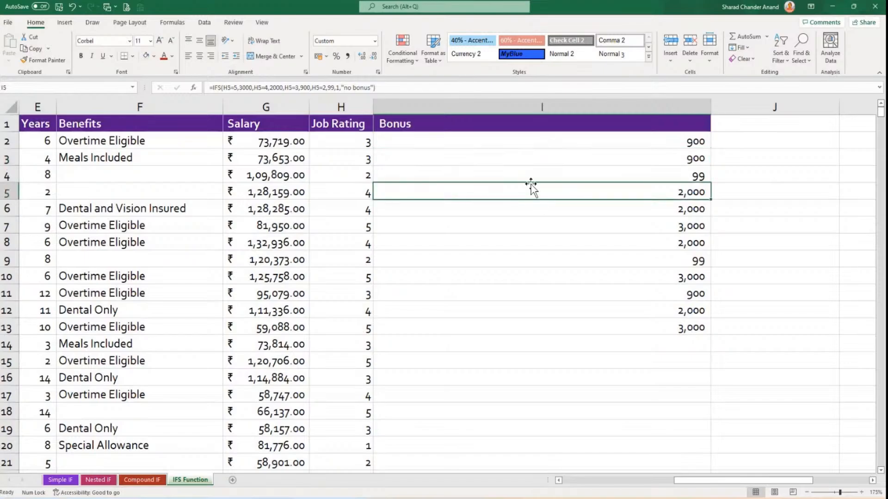
pyautogui.press('Up')
# Convert the IFS formula in I3 and the nested IF formula in I2 to plain text so both cells display their formulas.
pyautogui.doubleClick(468, 155)
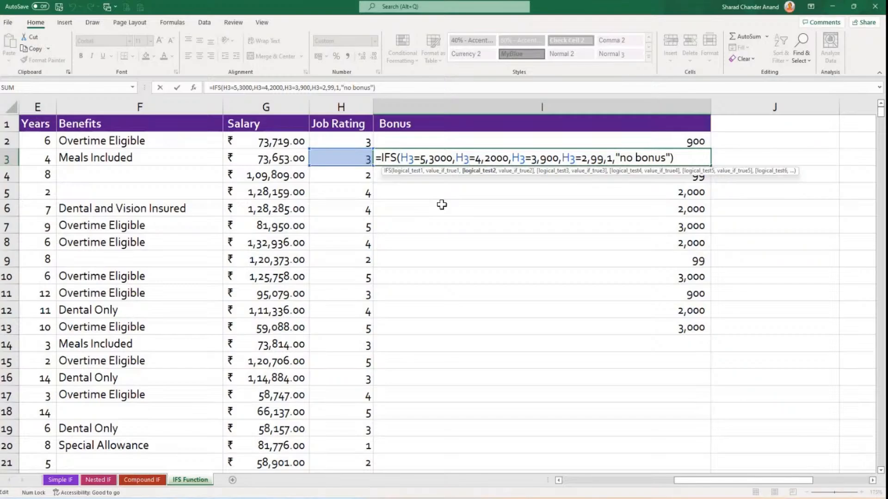
pyautogui.click(377, 156)
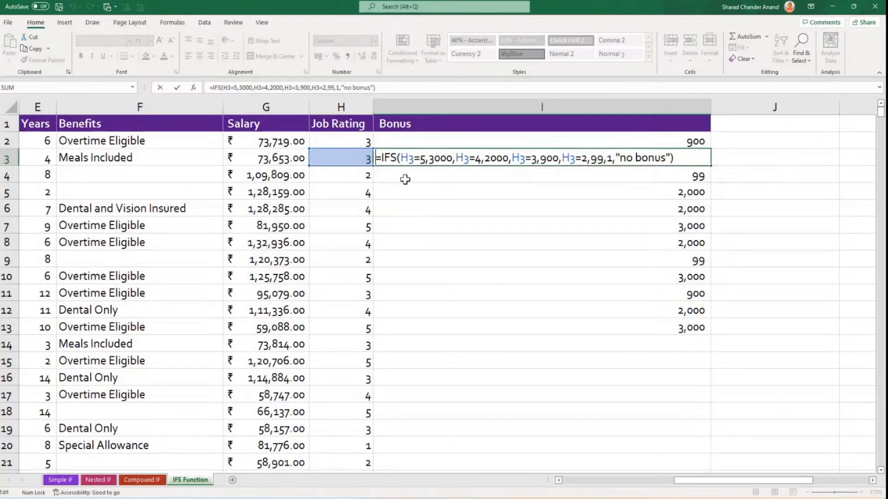
pyautogui.click(417, 191)
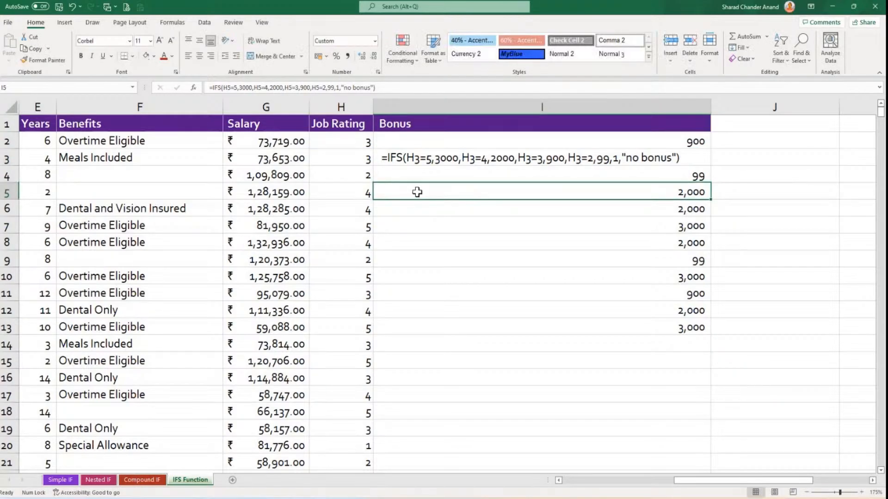
pyautogui.doubleClick(386, 142)
pyautogui.press('Home')
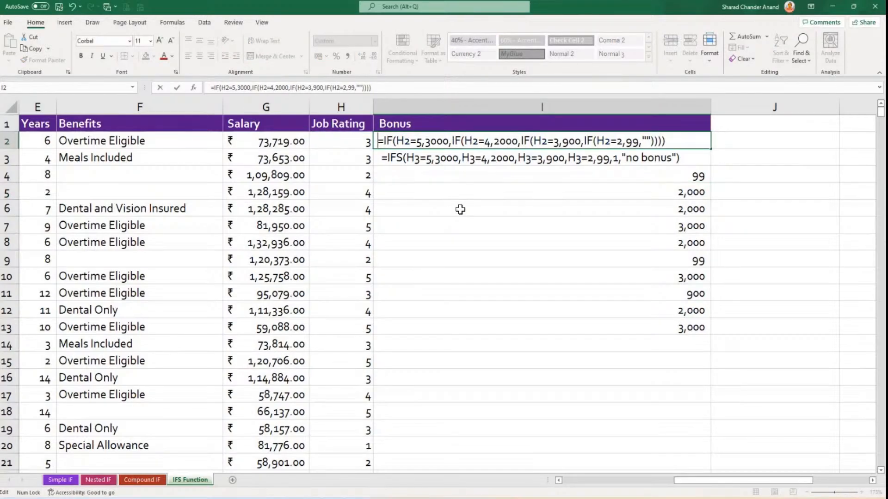
pyautogui.click(459, 209)
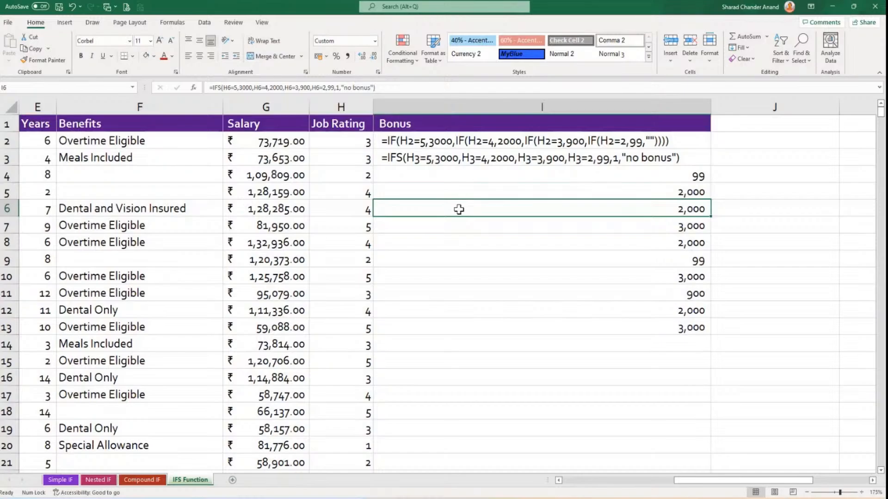
pyautogui.click(398, 163)
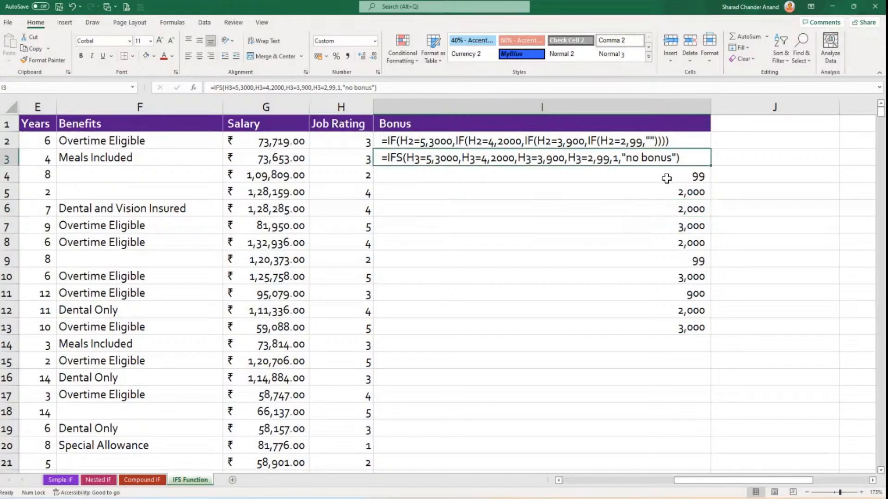